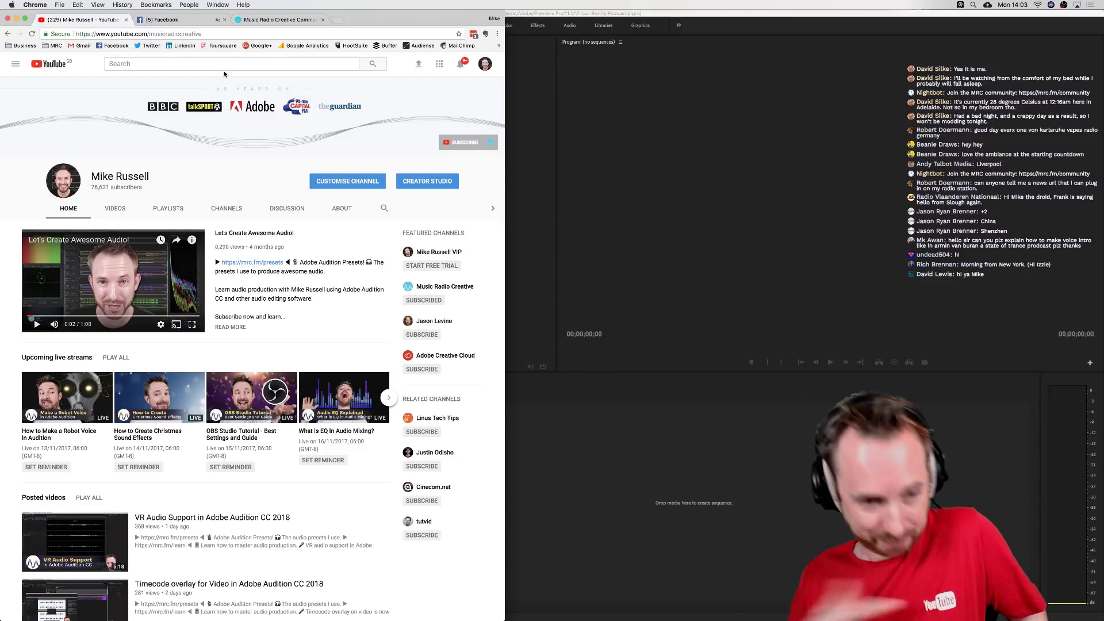
- View the virtual reality podcast photo on Facebook in a widened browser window, and open the Music Radio Creative community forum
{"action": "left_click", "coordinate": [178, 22]}
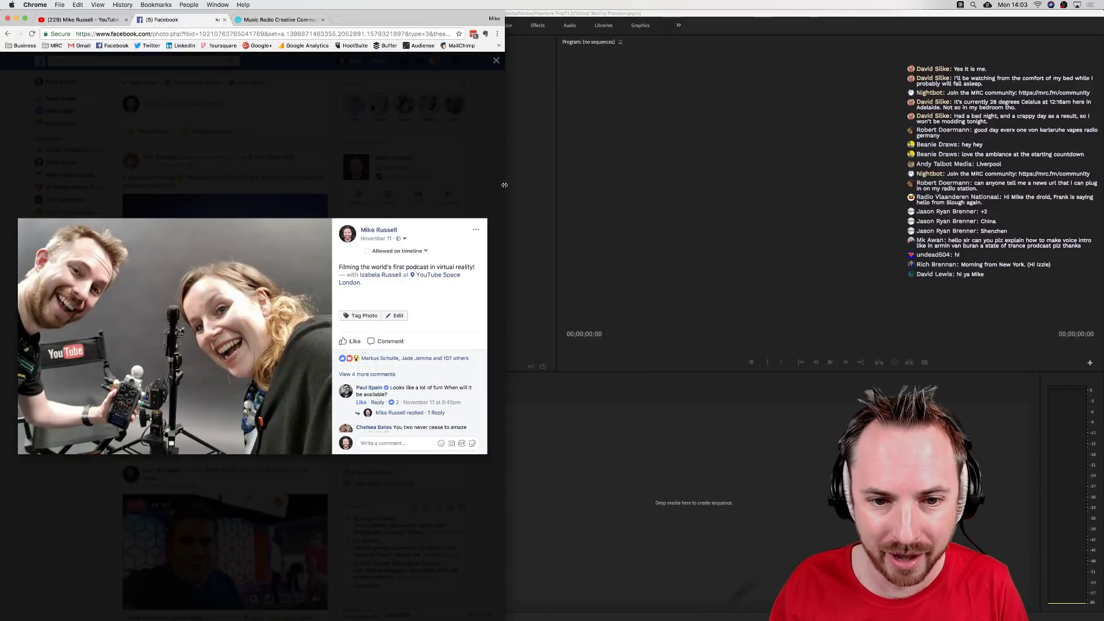
{"action": "left_click_drag", "start_coordinate": [623, 207], "coordinate": [886, 212]}
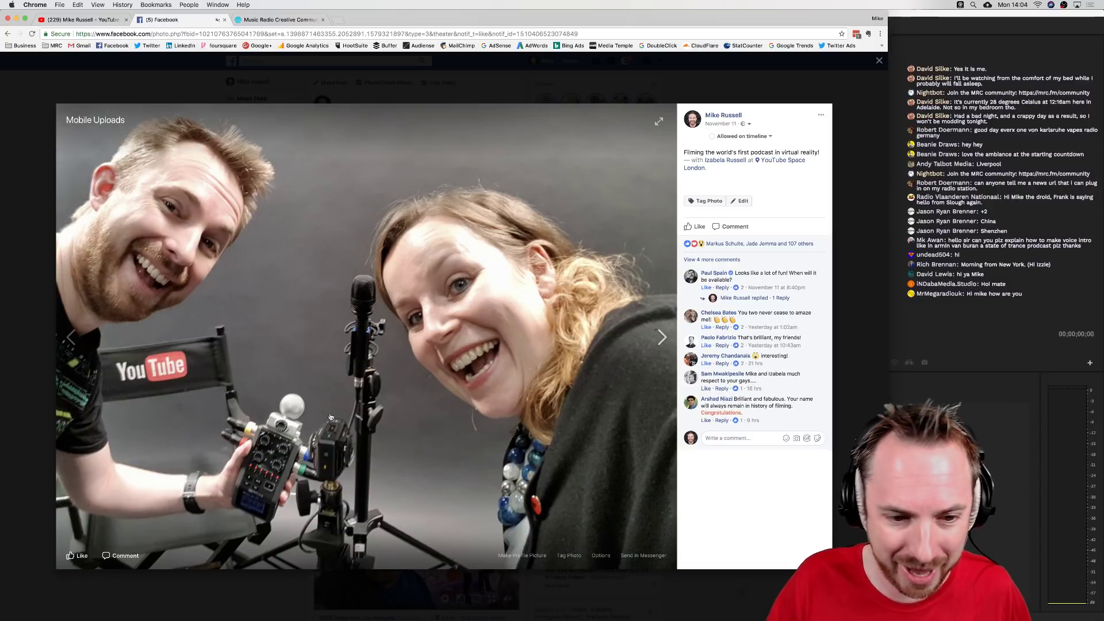
{"action": "left_click", "coordinate": [349, 330]}
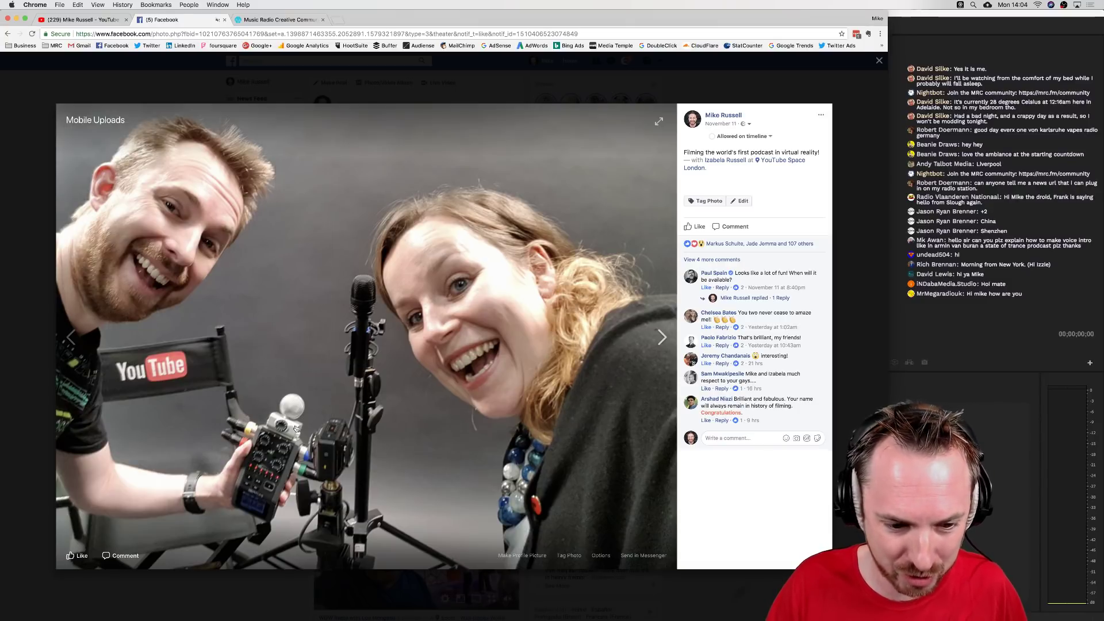
{"action": "left_click", "coordinate": [336, 281]}
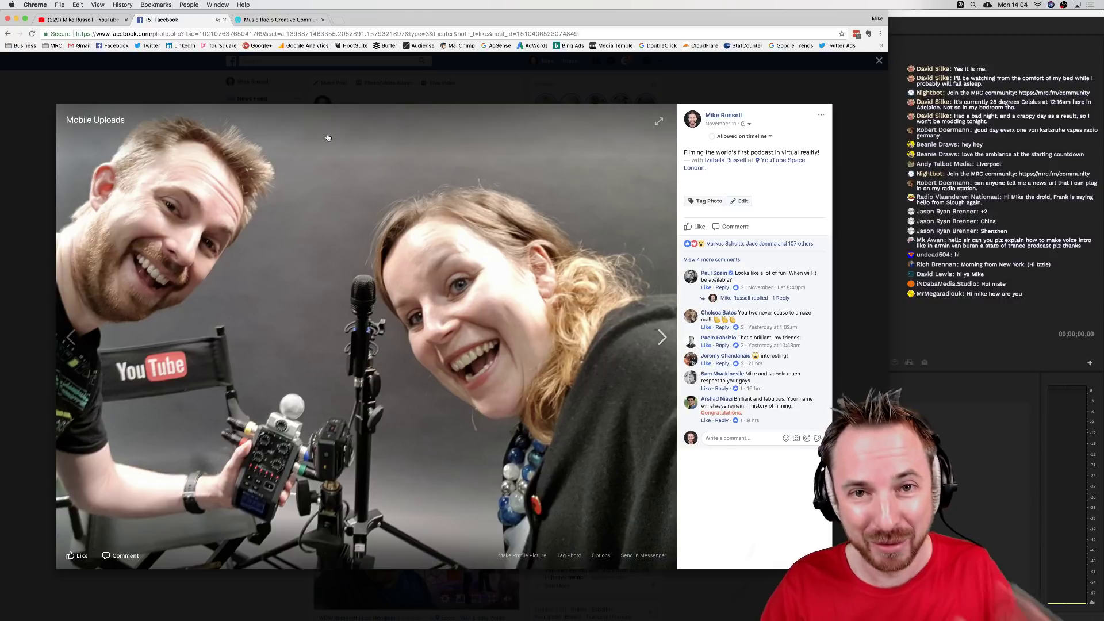
{"action": "left_click", "coordinate": [273, 20]}
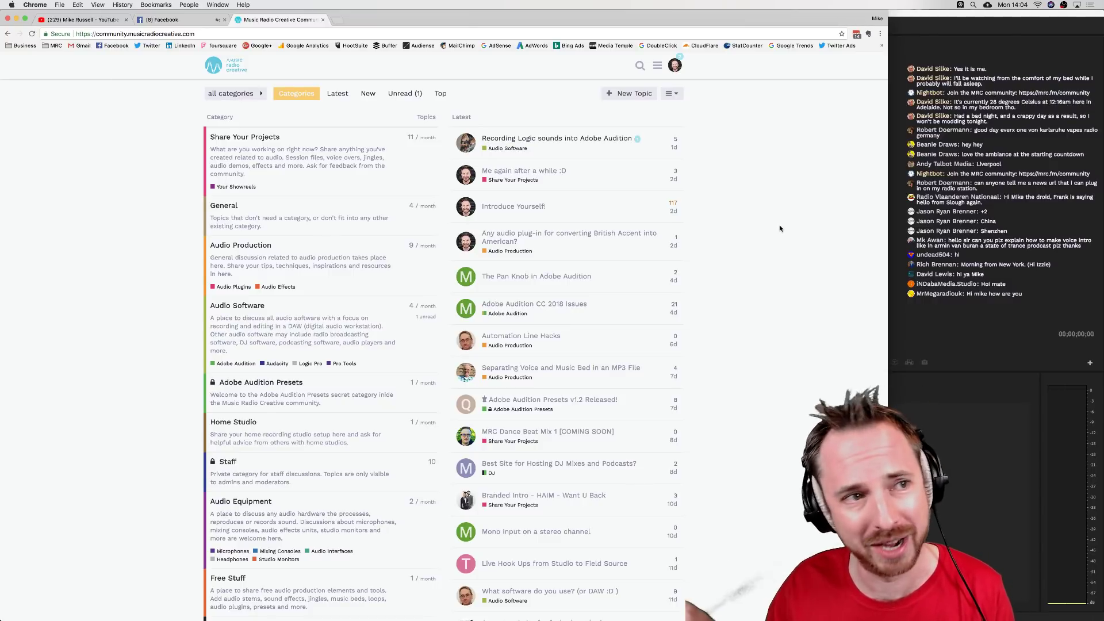
- Switch to Premiere Pro, import the 360-degree clip DSCN0007.MP4 from Finder into the project, and create a sequence from it
{"action": "left_click", "coordinate": [930, 223]}
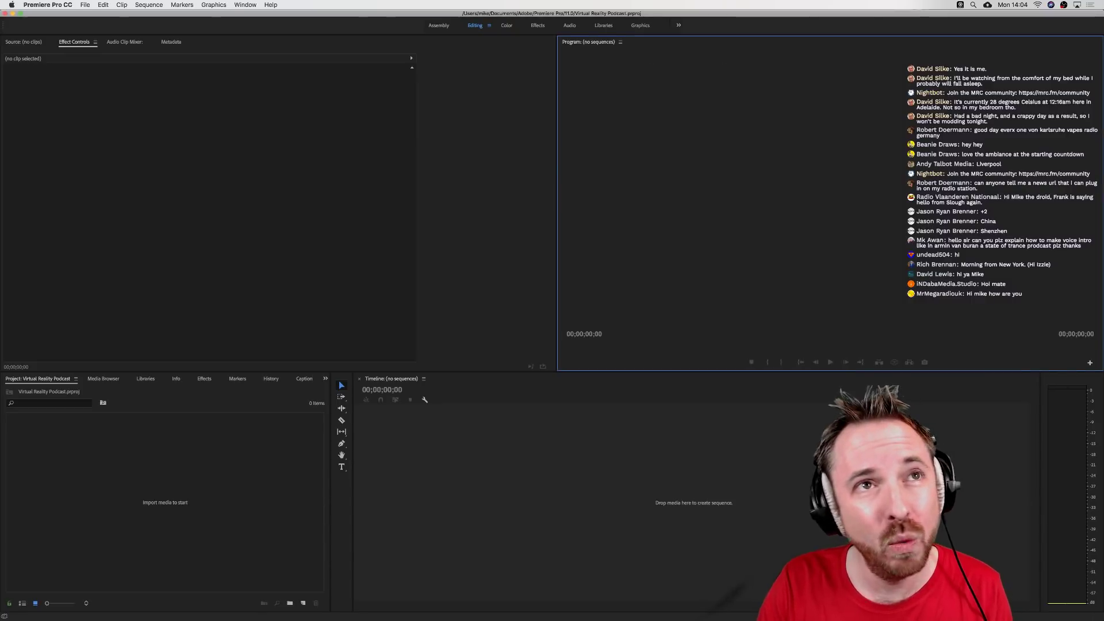
{"action": "key", "text": "super+Tab"}
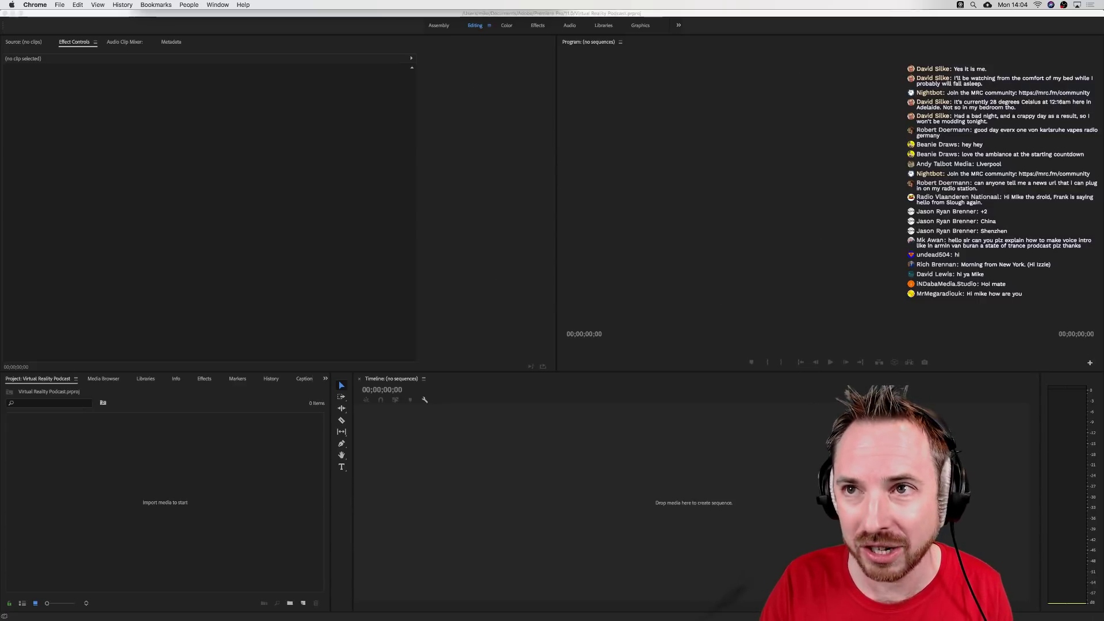
{"action": "key", "text": "super+Tab"}
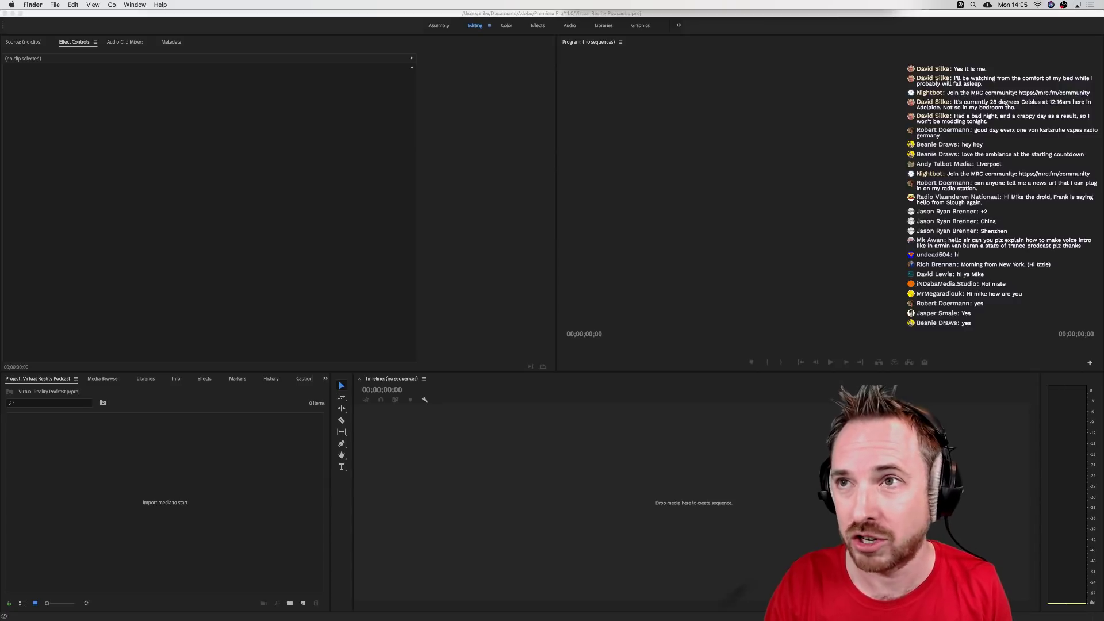
{"action": "left_click_drag", "start_coordinate": [712, 166], "coordinate": [163, 484]}
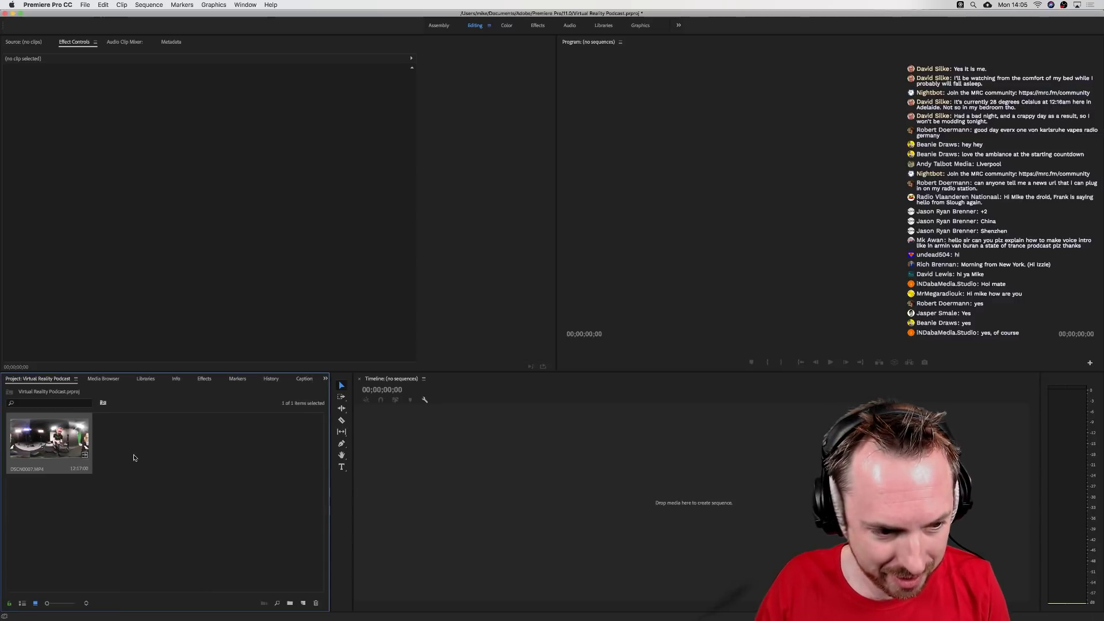
{"action": "left_click_drag", "start_coordinate": [51, 443], "coordinate": [422, 447]}
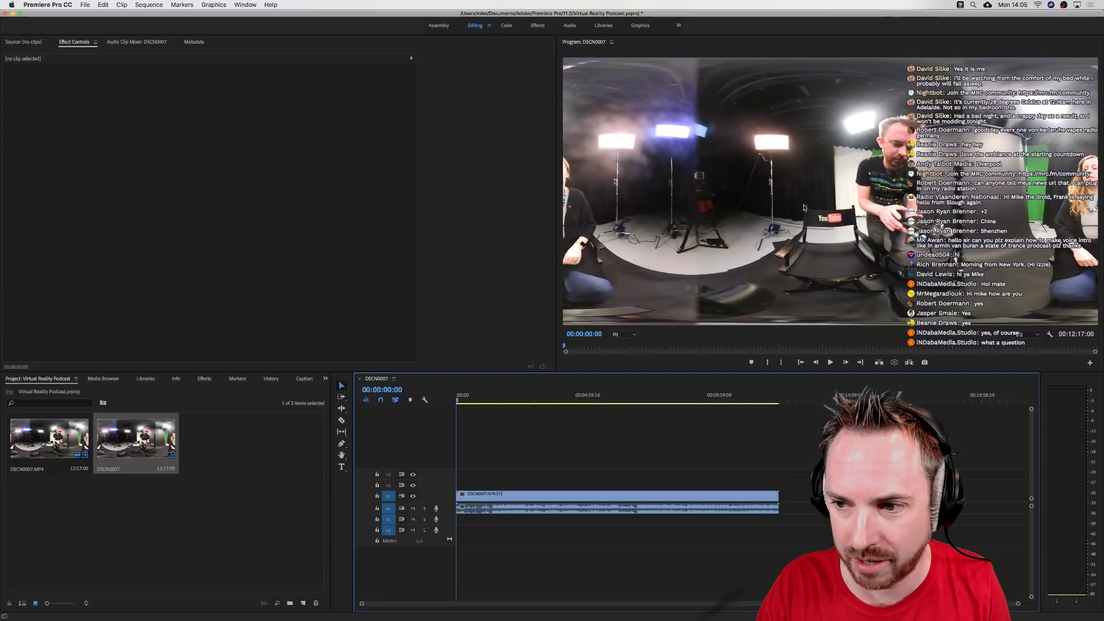
- Narrow the Premiere Pro window and turn on the VR video display in the Program monitor
{"action": "left_click", "coordinate": [1102, 185]}
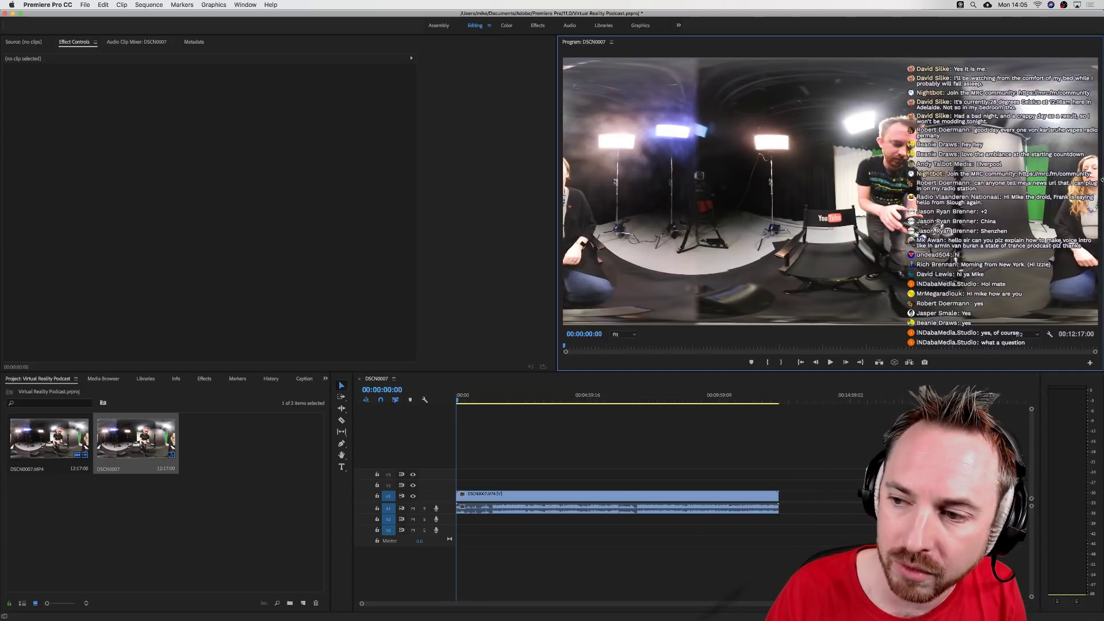
{"action": "left_click_drag", "start_coordinate": [1102, 180], "coordinate": [896, 190]}
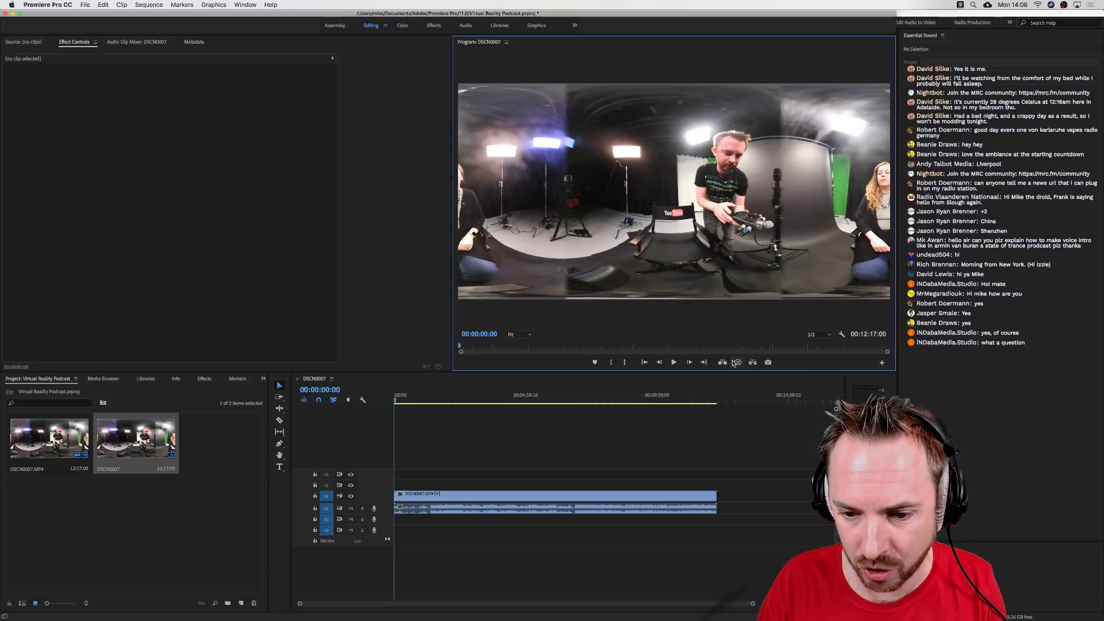
{"action": "left_click", "coordinate": [882, 362]}
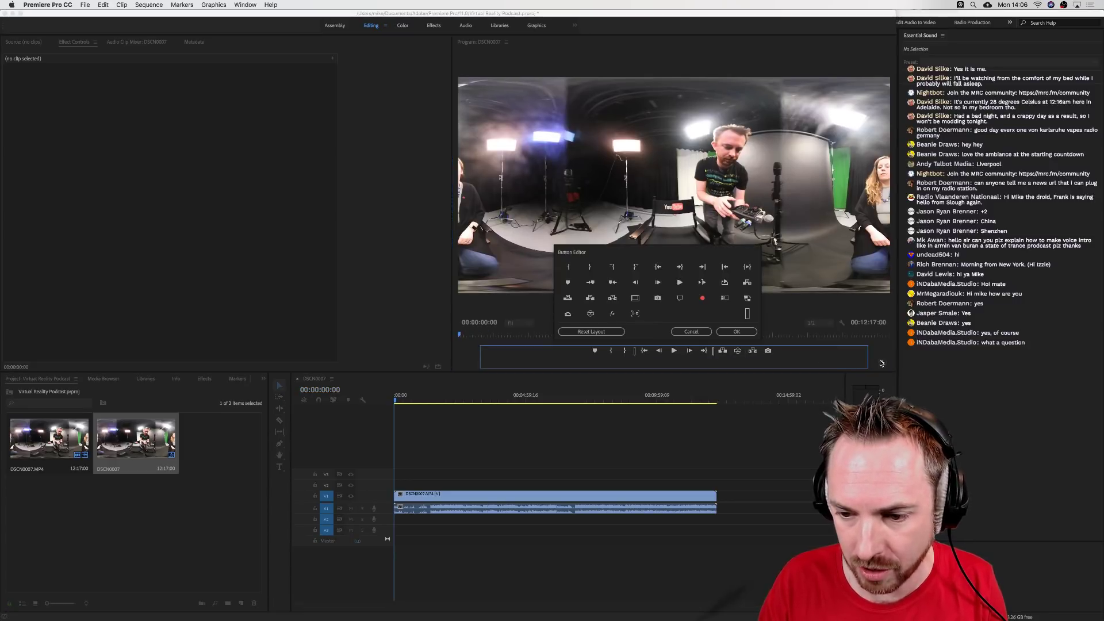
{"action": "left_click", "coordinate": [690, 332]}
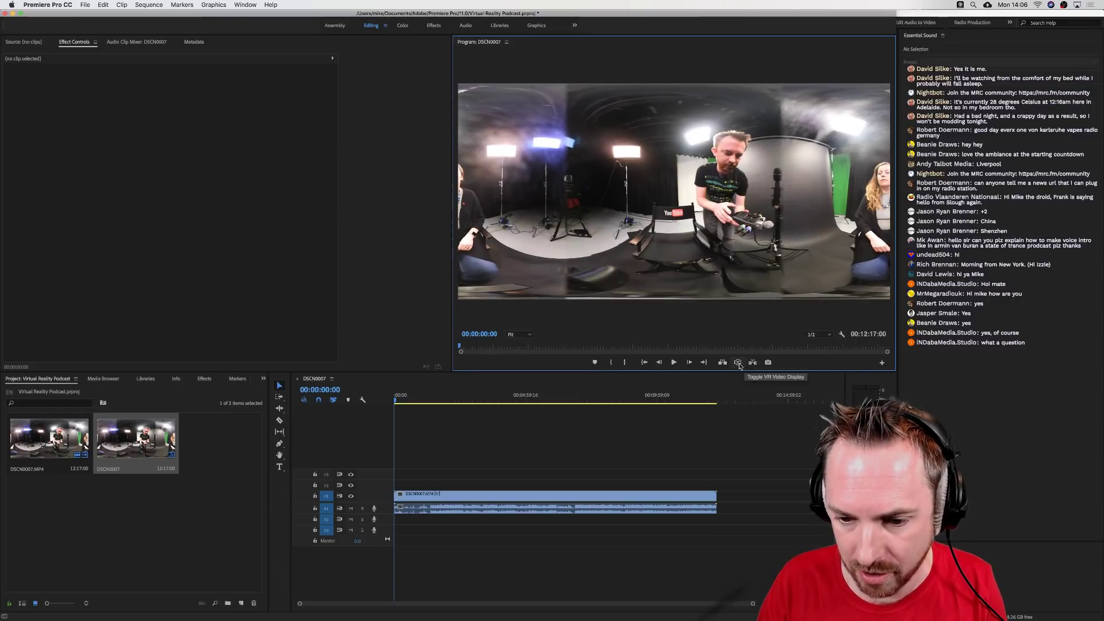
{"action": "left_click", "coordinate": [738, 363]}
- Look around the 360-degree footage in several directions, playing it from 00:02:08:20 and examining both presenters and the microphone stand
{"action": "left_click_drag", "start_coordinate": [747, 259], "coordinate": [637, 163]}
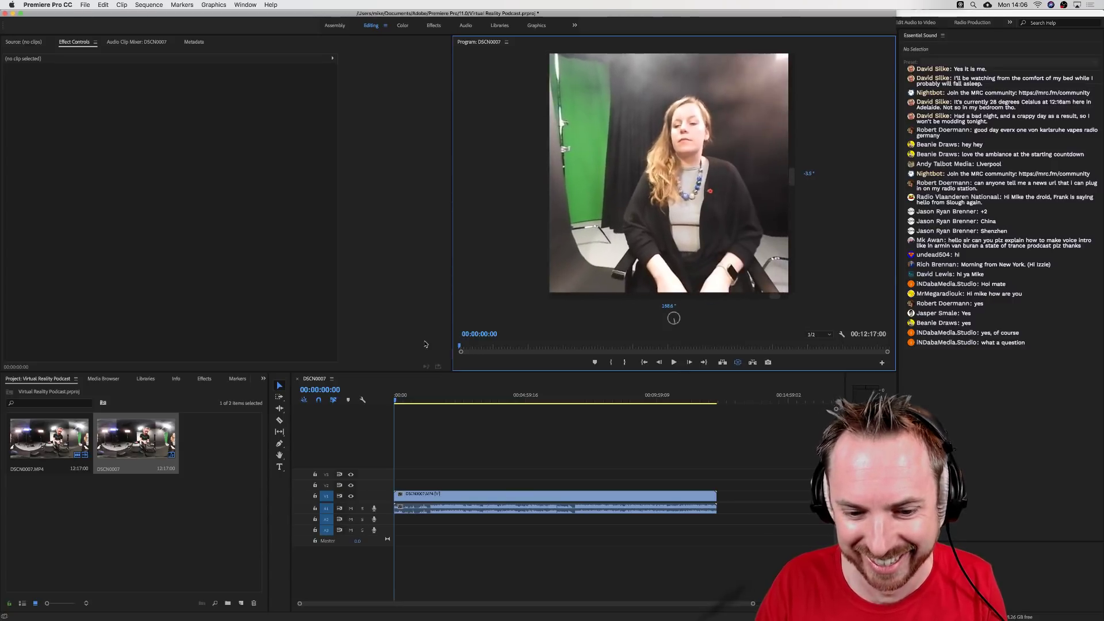
{"action": "left_click", "coordinate": [450, 400]}
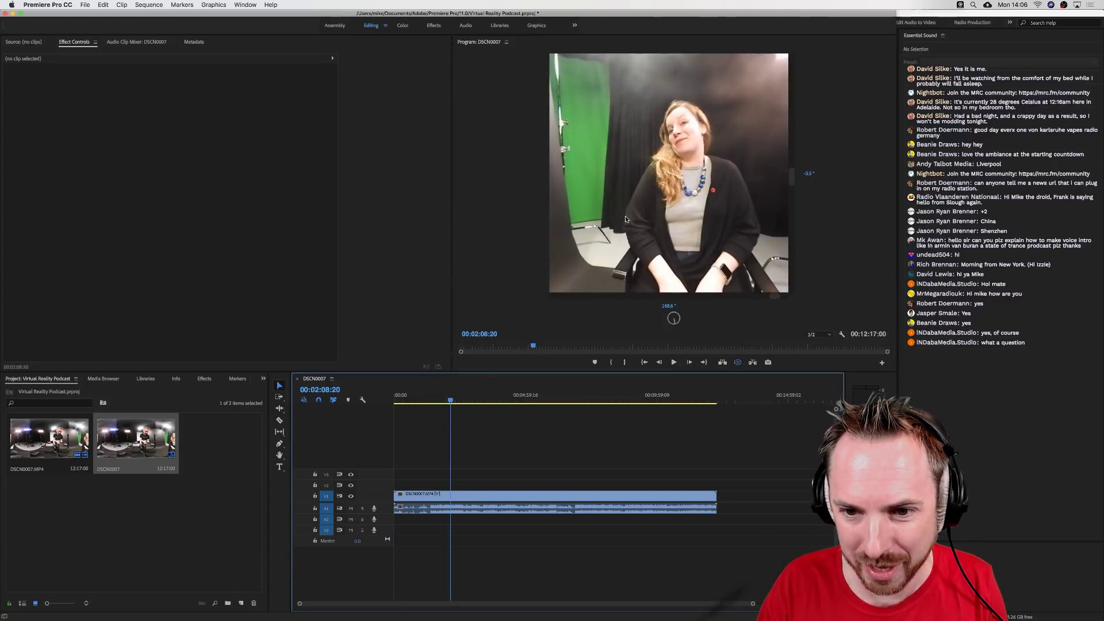
{"action": "left_click_drag", "start_coordinate": [627, 196], "coordinate": [483, 217]}
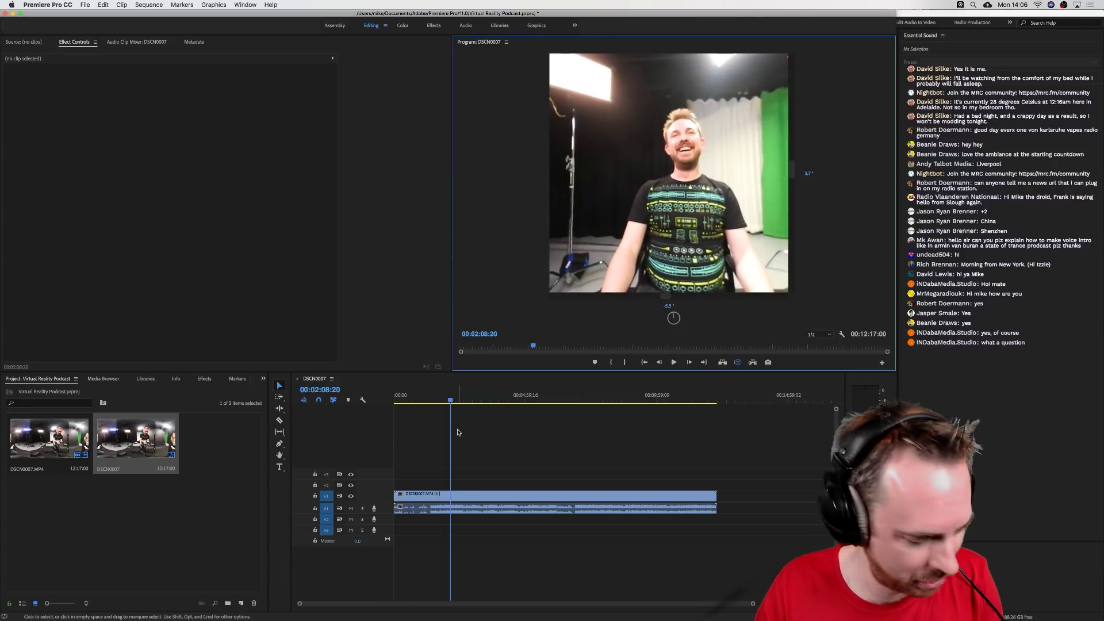
{"action": "key", "text": "space"}
{"action": "left_click_drag", "start_coordinate": [720, 204], "coordinate": [706, 178]}
{"action": "key", "text": "space"}
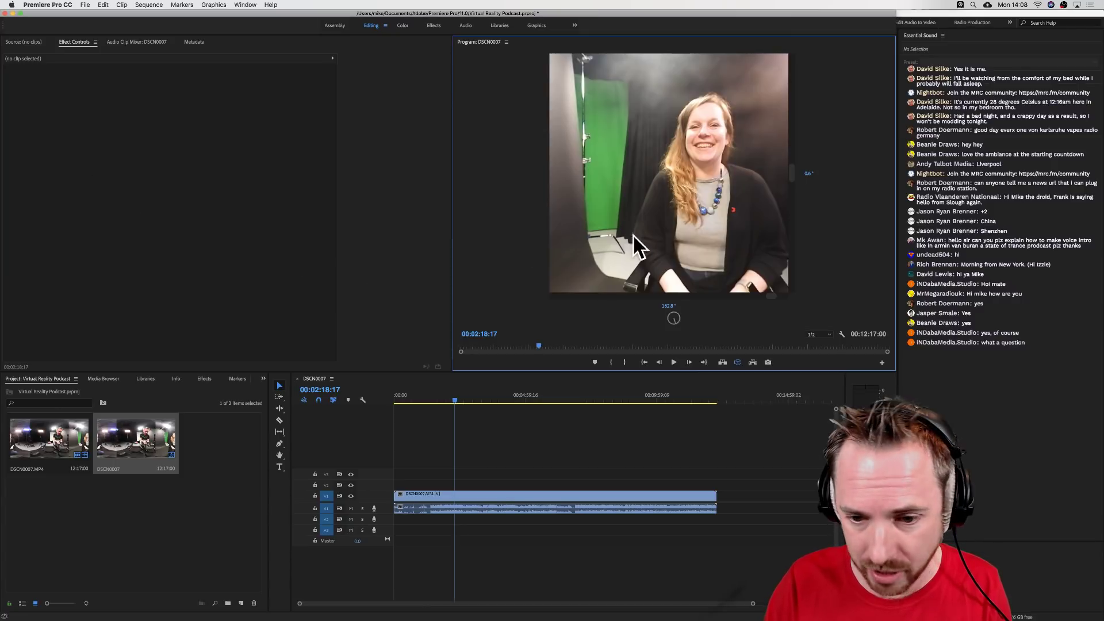
{"action": "left_click_drag", "start_coordinate": [690, 192], "coordinate": [645, 120]}
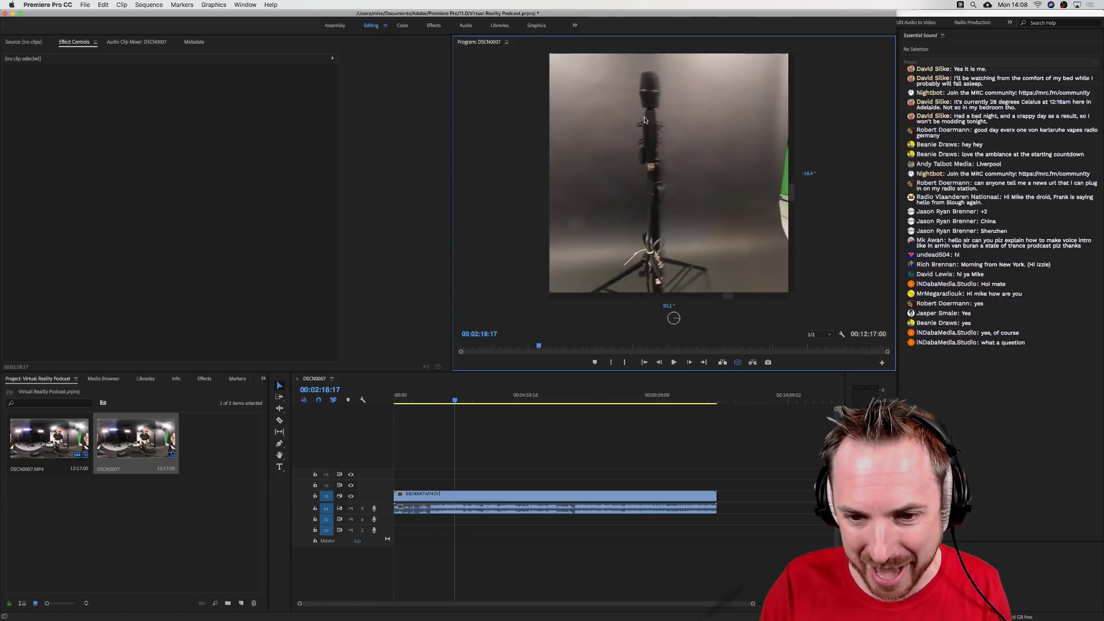
{"action": "left_click_drag", "start_coordinate": [650, 167], "coordinate": [551, 152]}
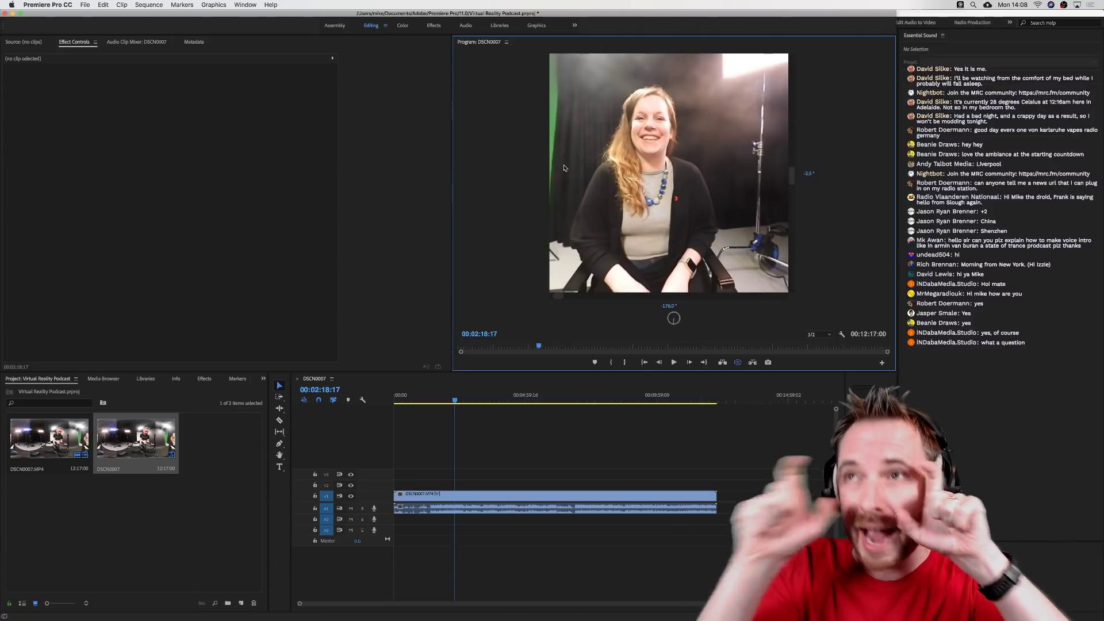
{"action": "left_click_drag", "start_coordinate": [564, 168], "coordinate": [664, 191]}
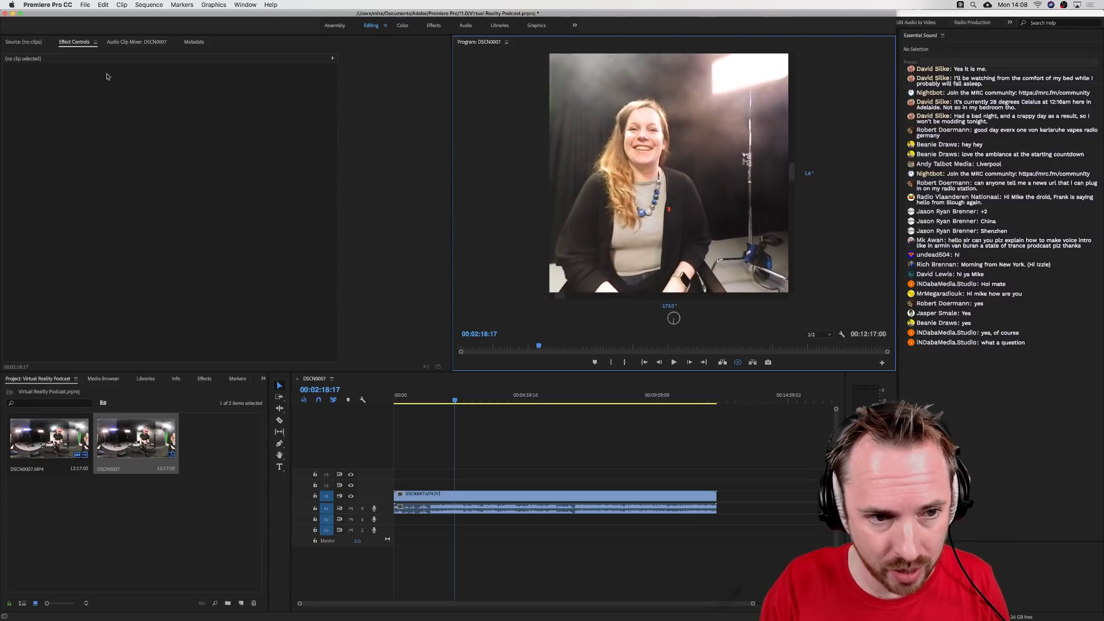
- Close the Virtual Reality Podcast project with its changes saved, and switch to Adobe Audition
{"action": "left_click", "coordinate": [5, 15]}
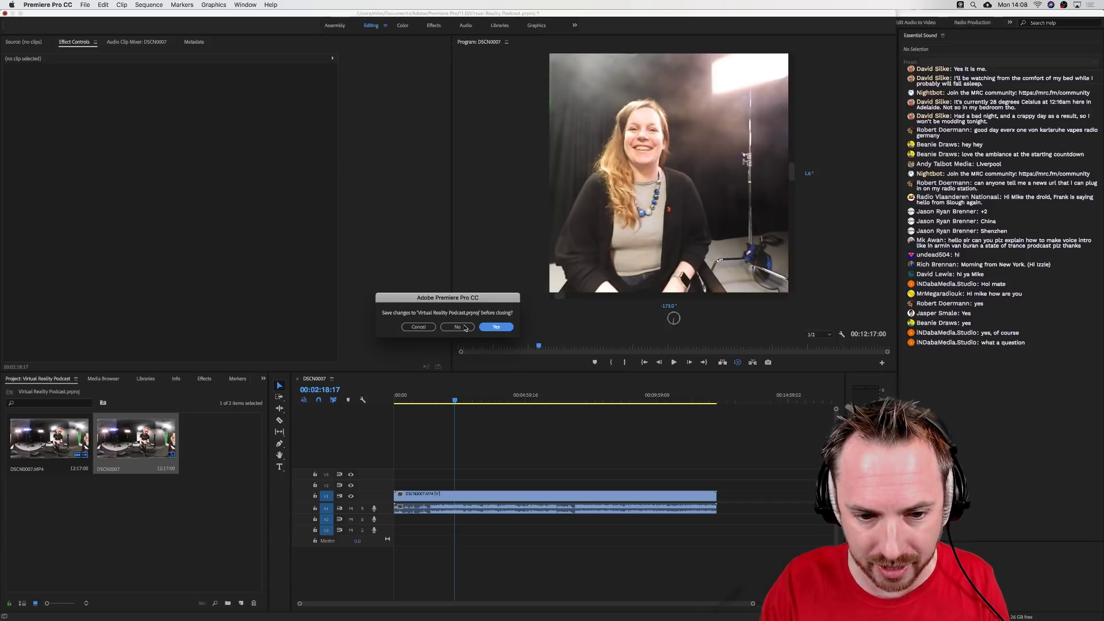
{"action": "left_click", "coordinate": [497, 327]}
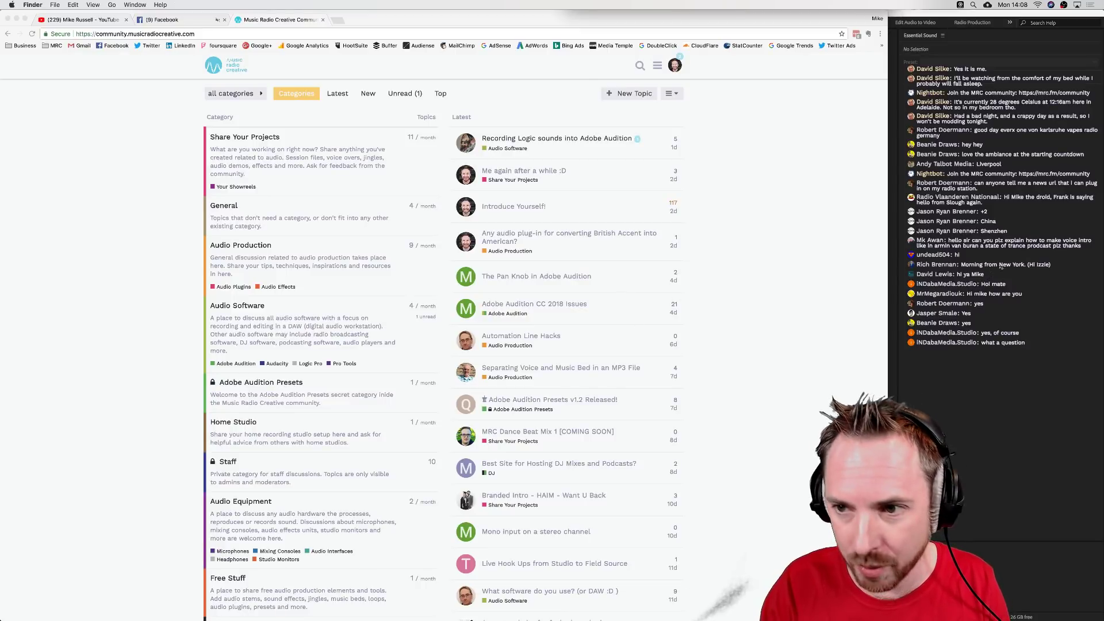
{"action": "left_click", "coordinate": [1017, 256]}
{"action": "left_click", "coordinate": [417, 214]}
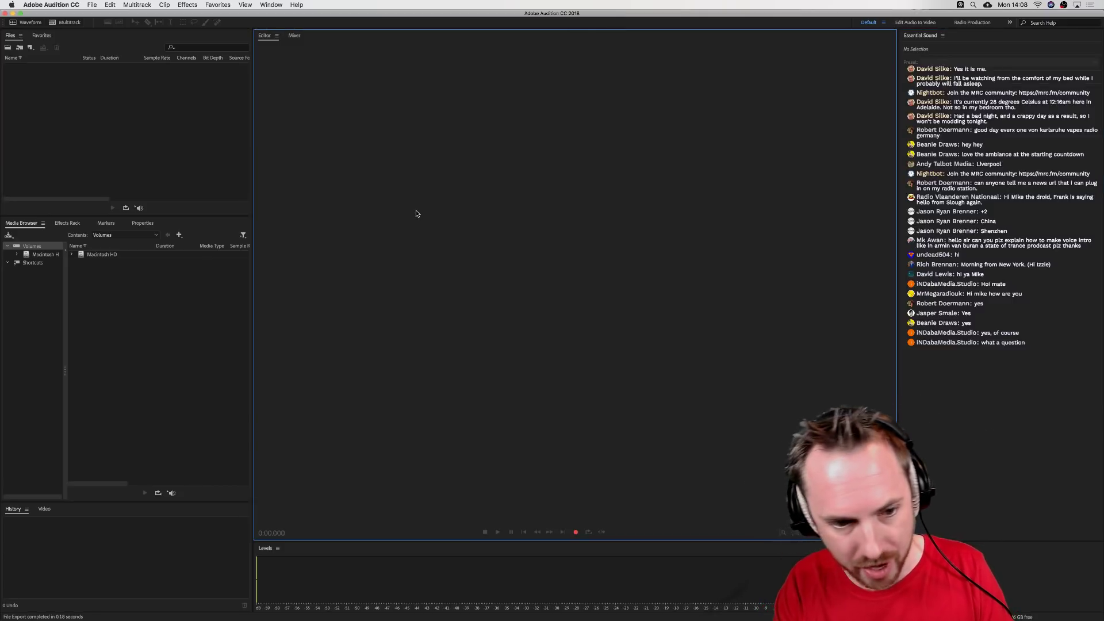
- Record about 17 seconds of speech into a new 44100 Hz stereo audio file with 32-bit float depth
{"action": "left_click", "coordinate": [576, 531]}
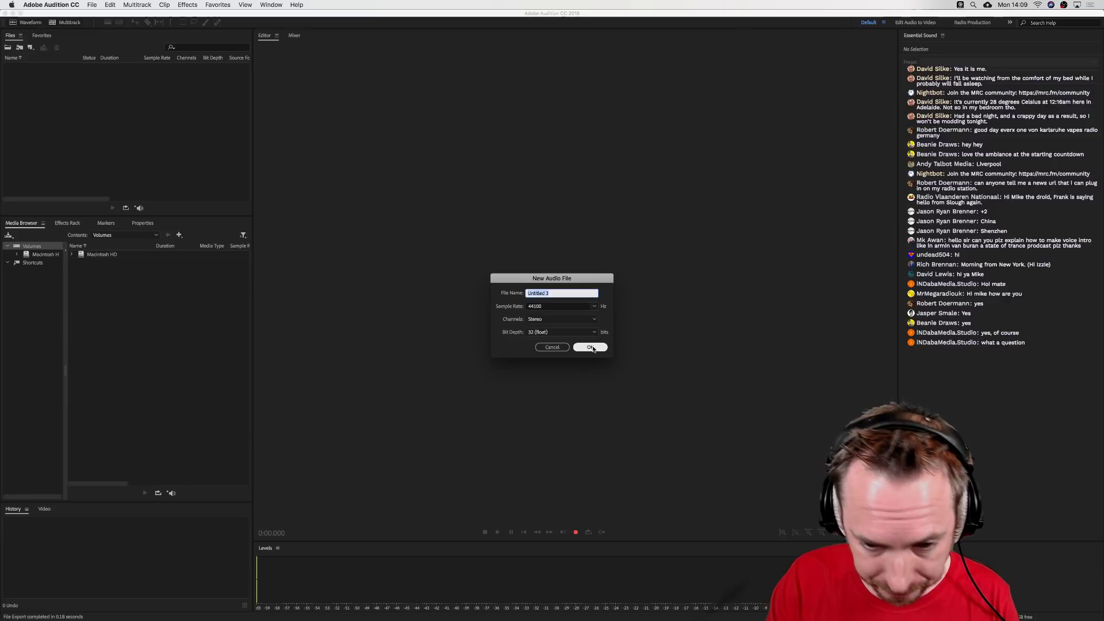
{"action": "left_click", "coordinate": [591, 347]}
{"action": "key", "text": "shift+space"}
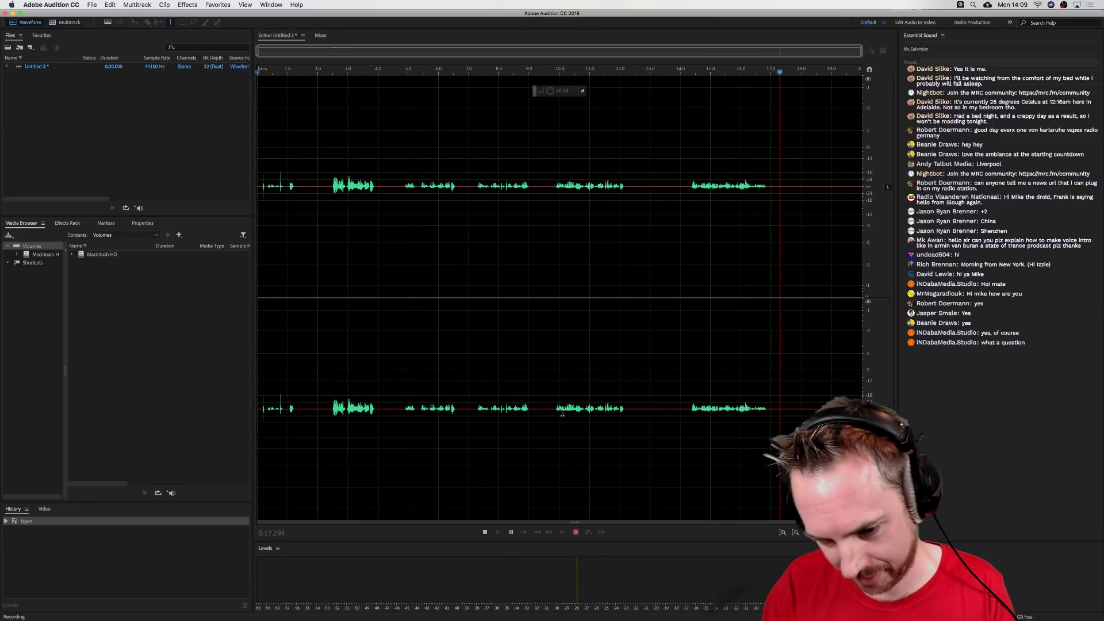
{"action": "key", "text": "space"}
- Delete the noise before the first spoken phrase and crop the silence after the last one
{"action": "left_click", "coordinate": [337, 203]}
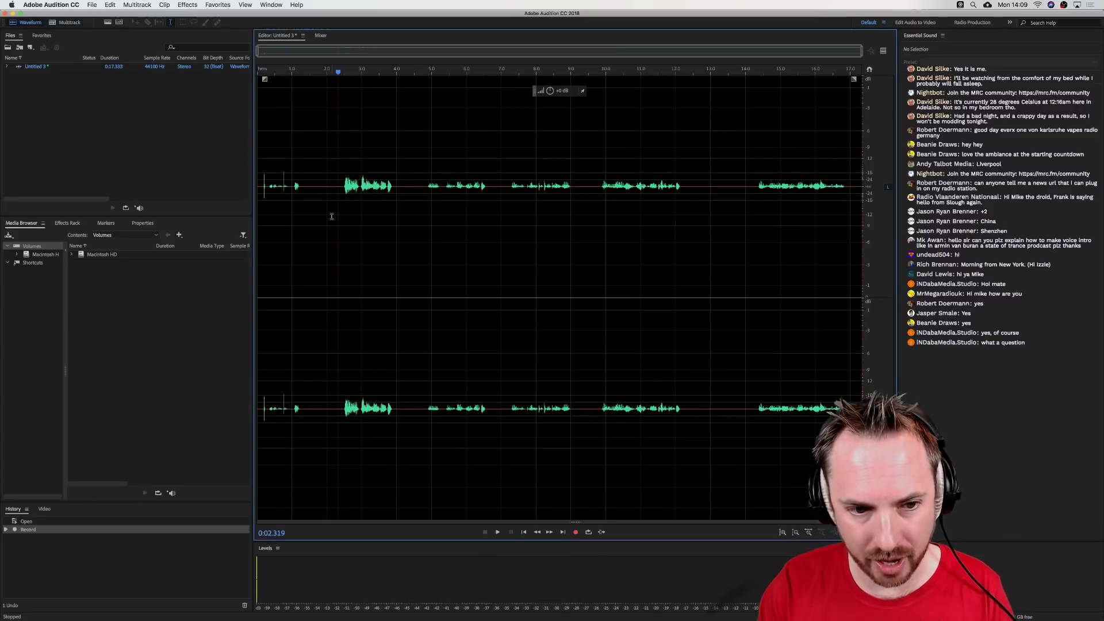
{"action": "left_click_drag", "start_coordinate": [337, 179], "coordinate": [257, 180]}
{"action": "key", "text": "Delete"}
{"action": "left_click_drag", "start_coordinate": [847, 185], "coordinate": [98, 180]}
{"action": "key", "text": "super+t"}
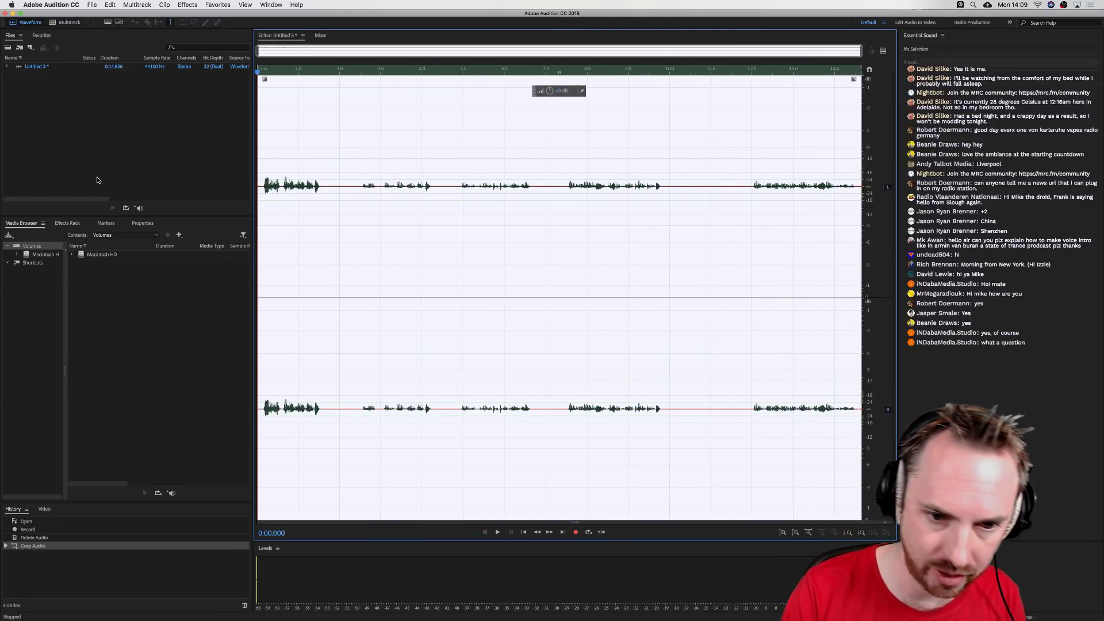
- Undo the crop and the deletion of the opening noise
{"action": "left_click", "coordinate": [686, 200]}
{"action": "key", "text": "super+z"}
{"action": "key", "text": "super+z"}
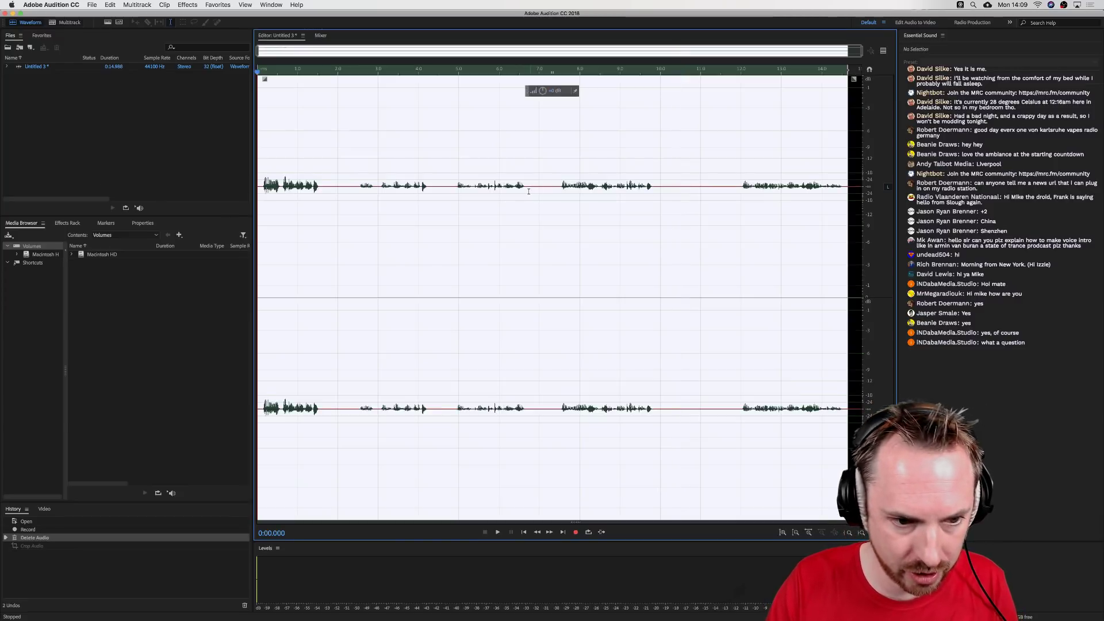
- Crop the recording to the spoken part, from about 0:02.449 to just after the last phrase, and clear the selection
{"action": "left_click", "coordinate": [391, 166]}
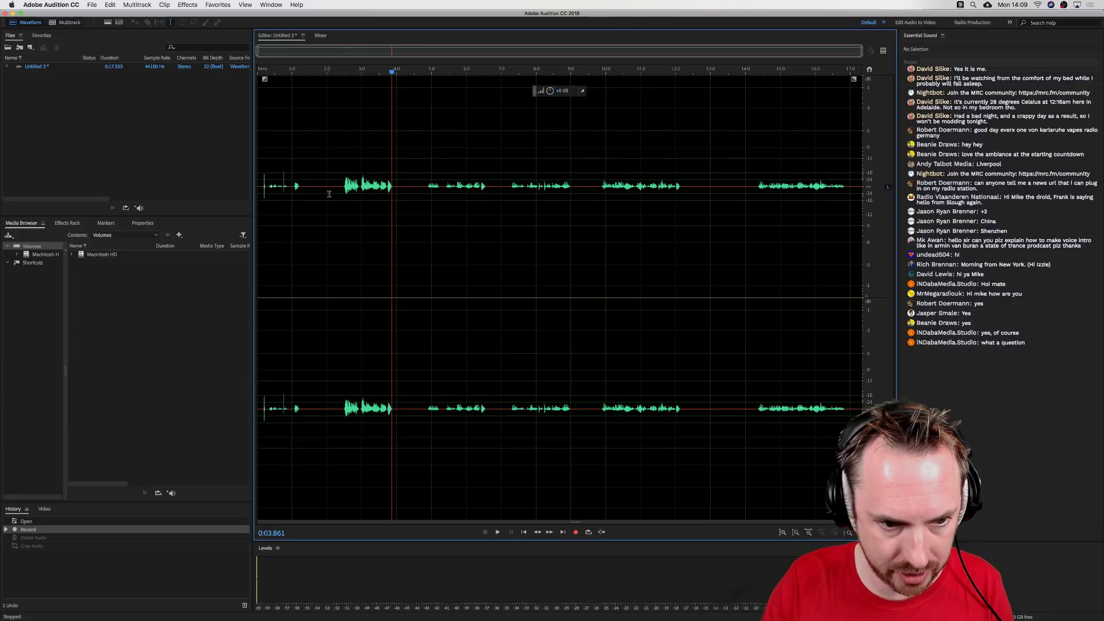
{"action": "left_click_drag", "start_coordinate": [342, 190], "coordinate": [848, 186]}
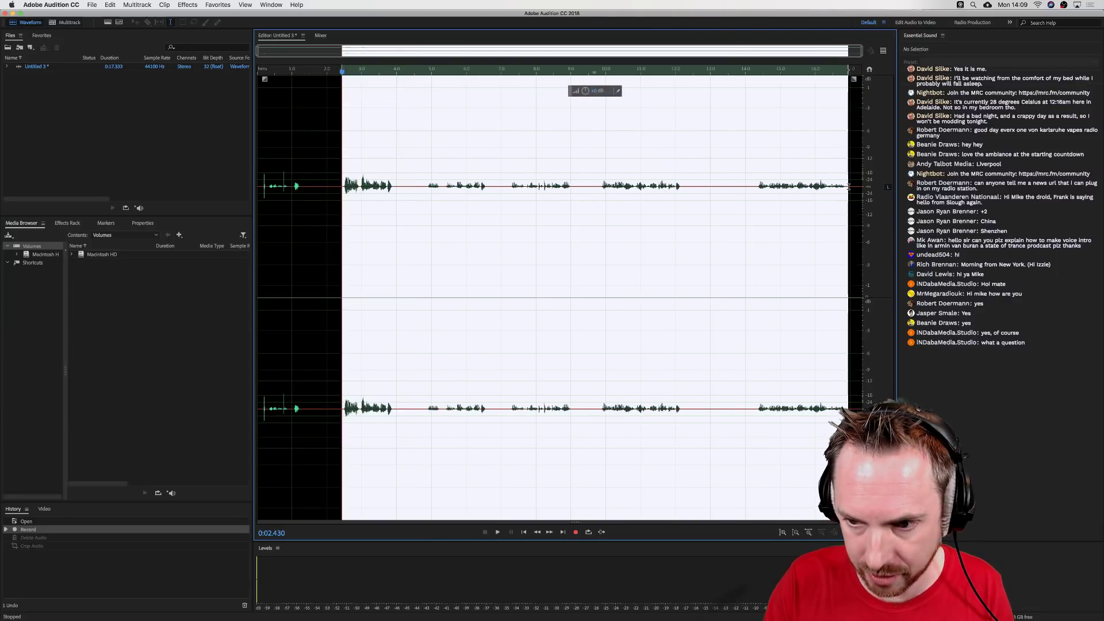
{"action": "left_click", "coordinate": [397, 196]}
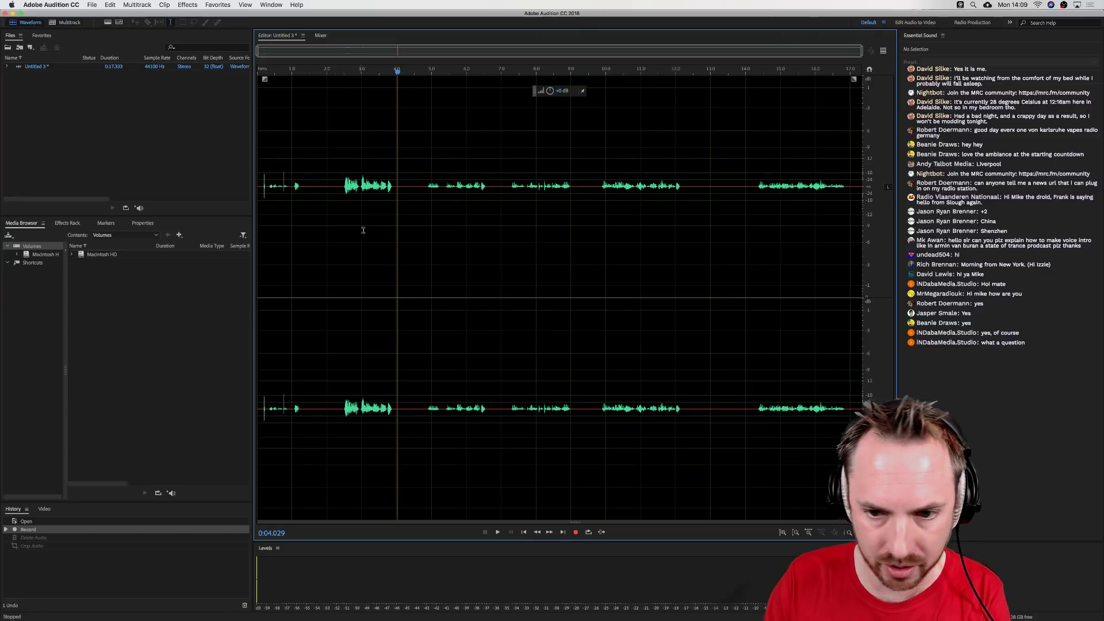
{"action": "left_click_drag", "start_coordinate": [848, 184], "coordinate": [342, 173]}
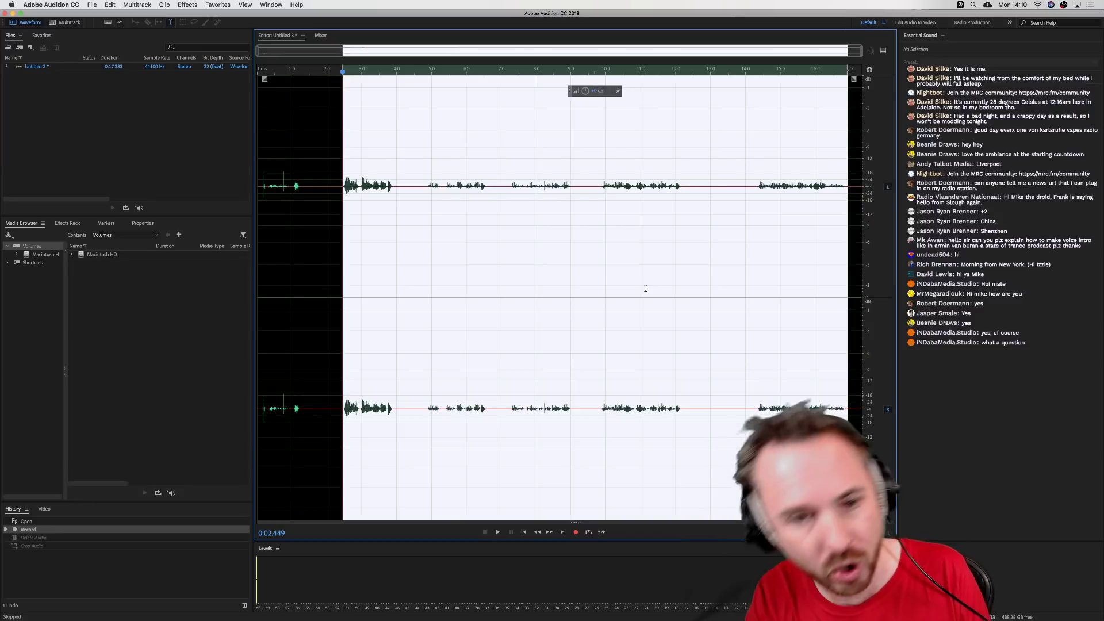
{"action": "key", "text": "super+t"}
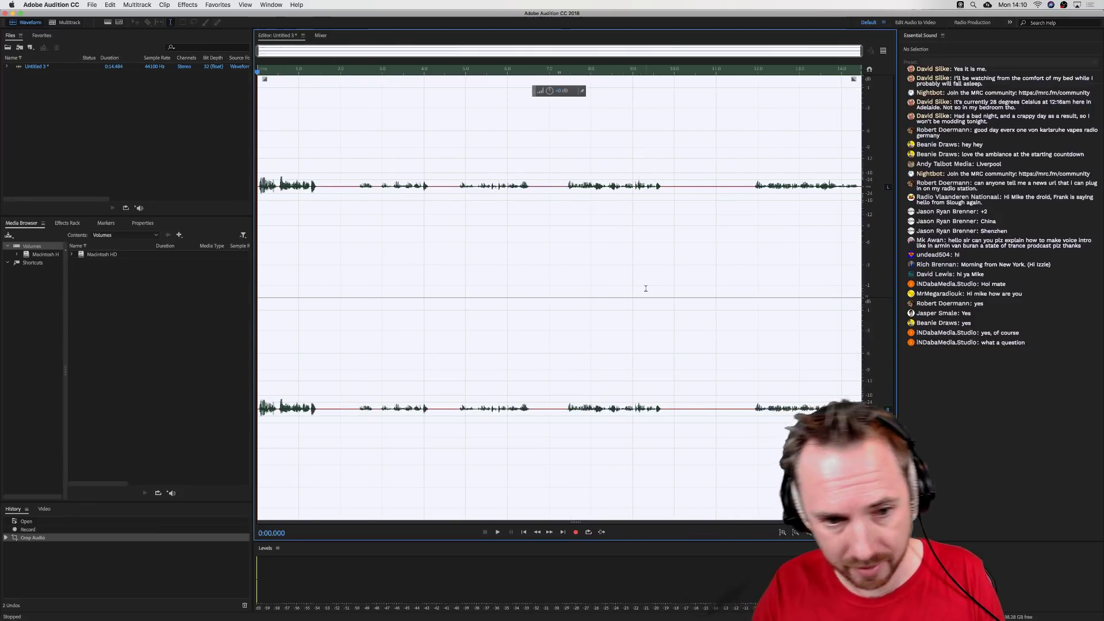
{"action": "left_click", "coordinate": [690, 224]}
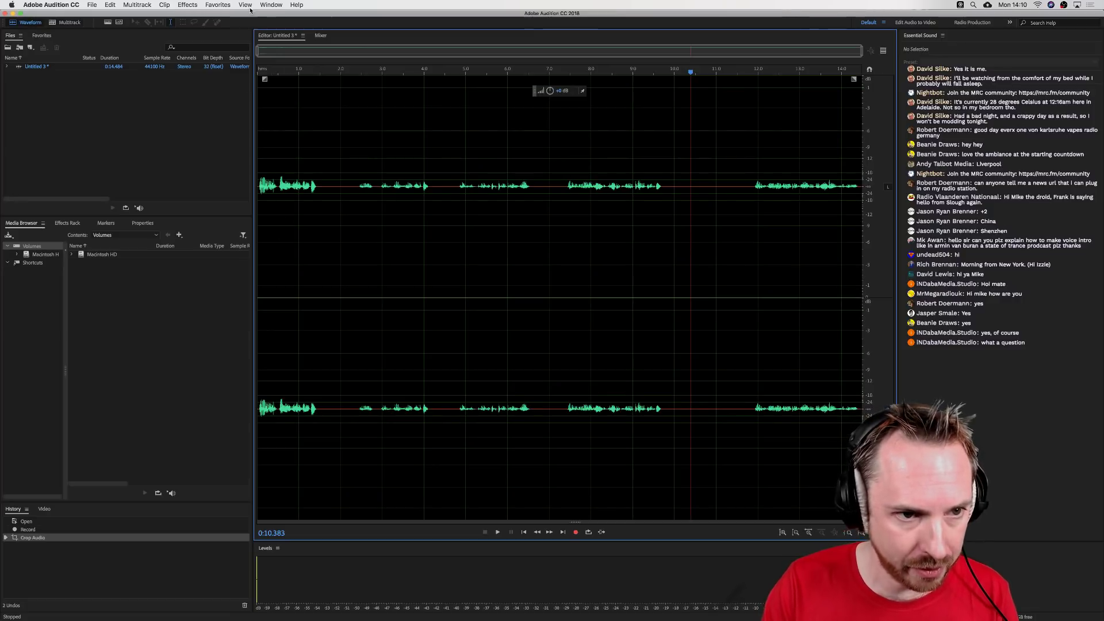
- Show the Diagnostics tools and normalize the whole recording to -0.1 dB, clearing the selection
{"action": "left_click", "coordinate": [279, 6]}
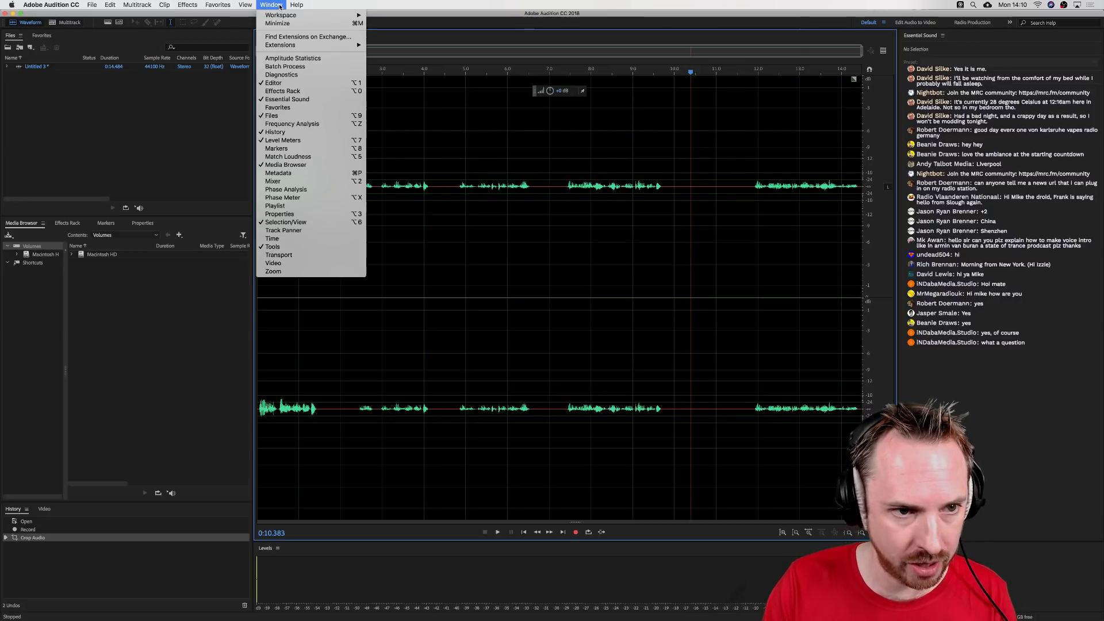
{"action": "left_click", "coordinate": [285, 76]}
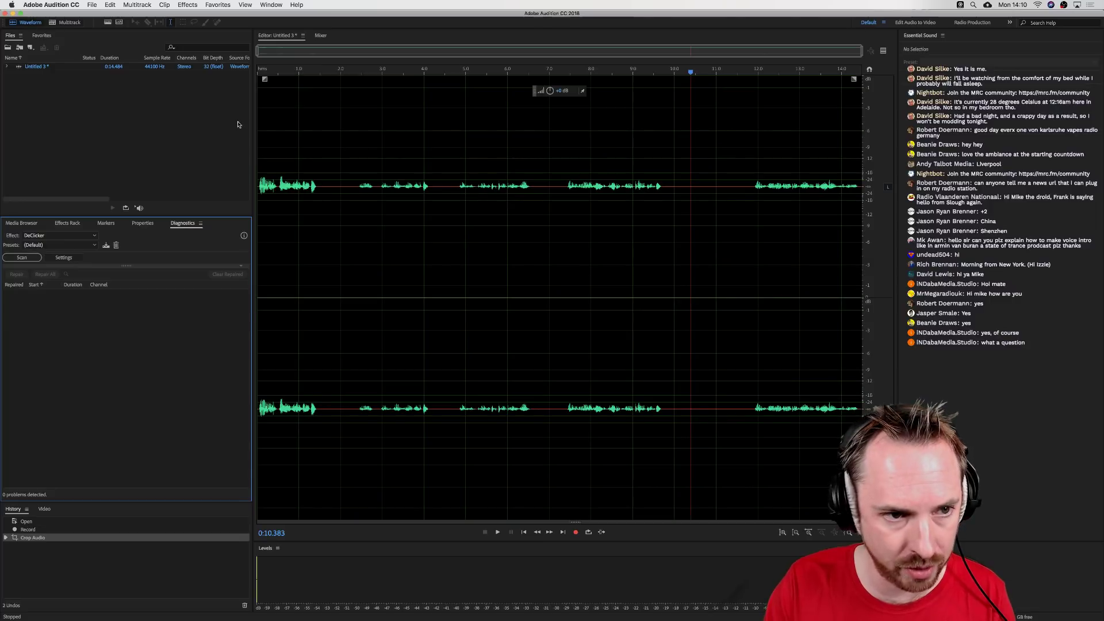
{"action": "left_click", "coordinate": [217, 4]}
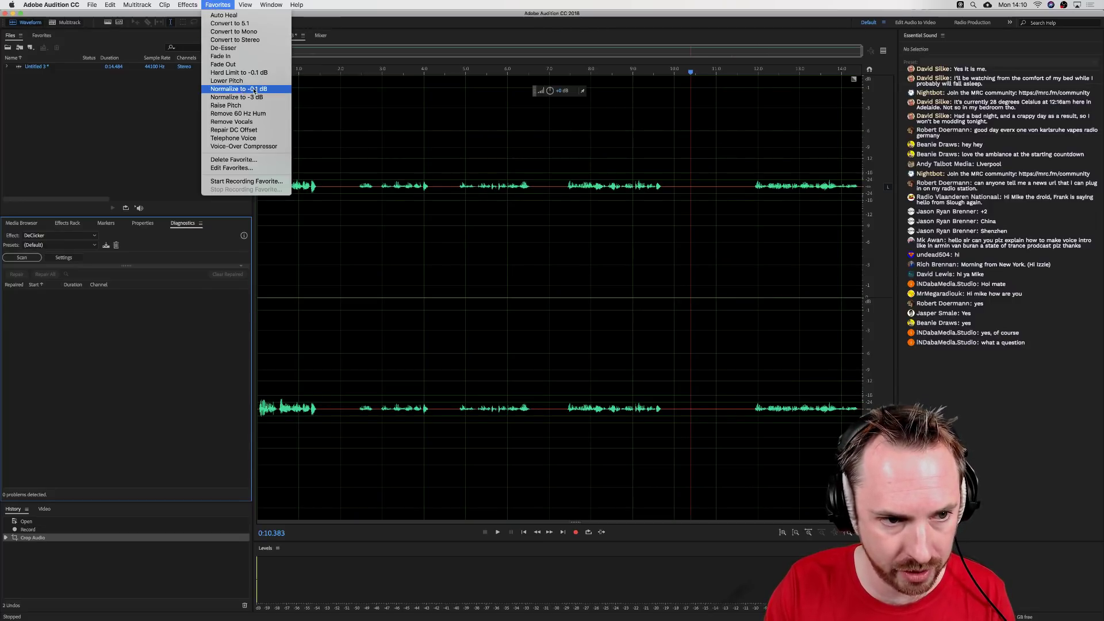
{"action": "left_click", "coordinate": [242, 89]}
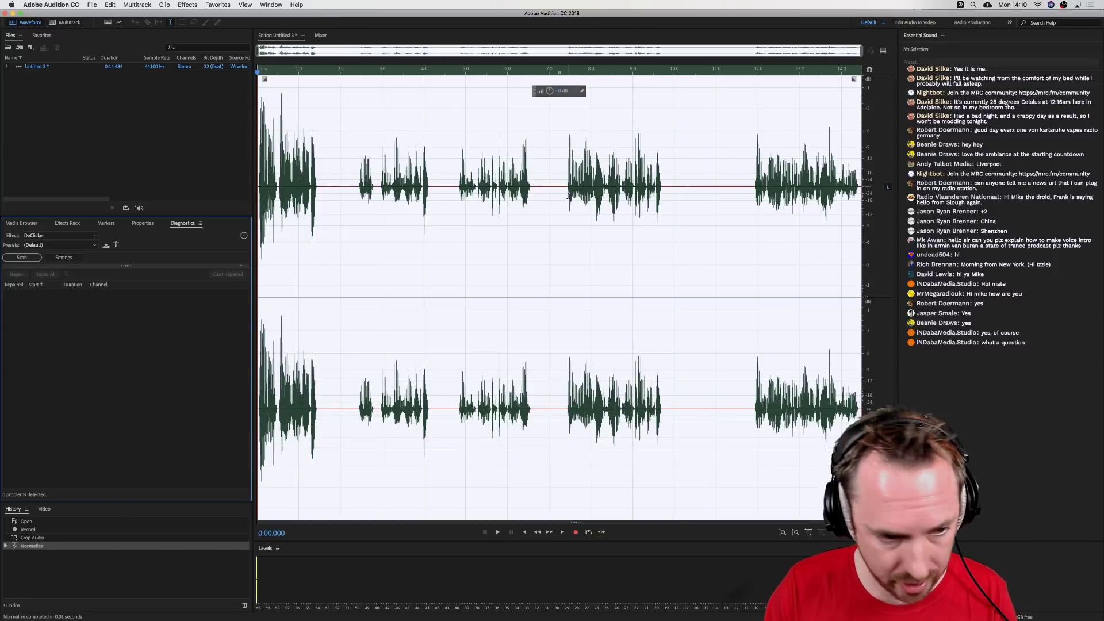
{"action": "left_click", "coordinate": [343, 191]}
{"action": "left_click", "coordinate": [458, 193]}
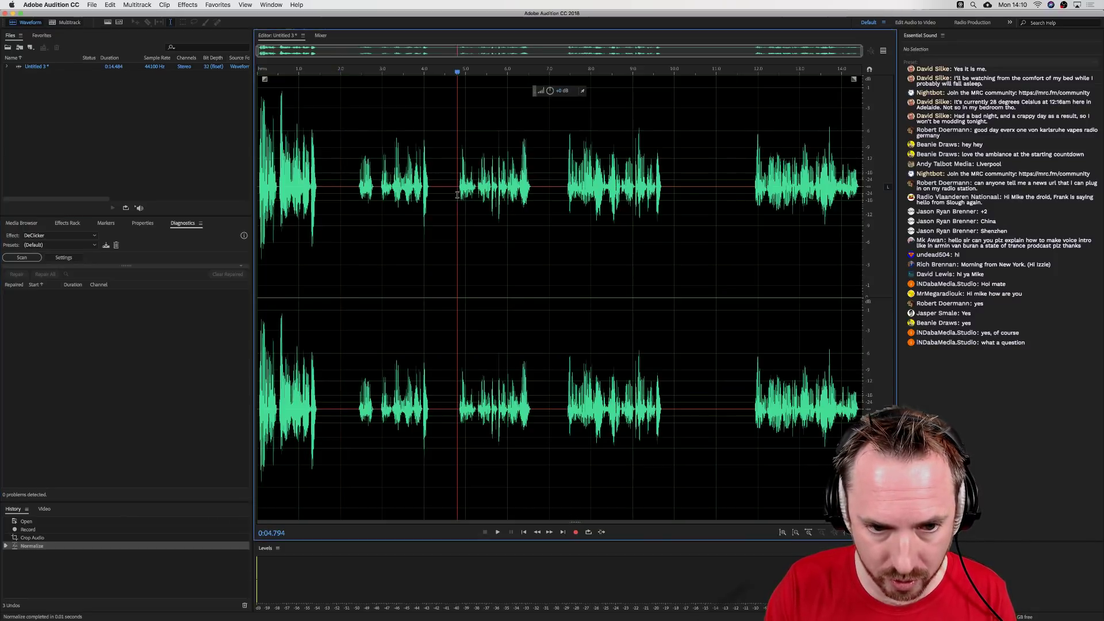
{"action": "left_click", "coordinate": [522, 194]}
{"action": "left_click", "coordinate": [674, 199]}
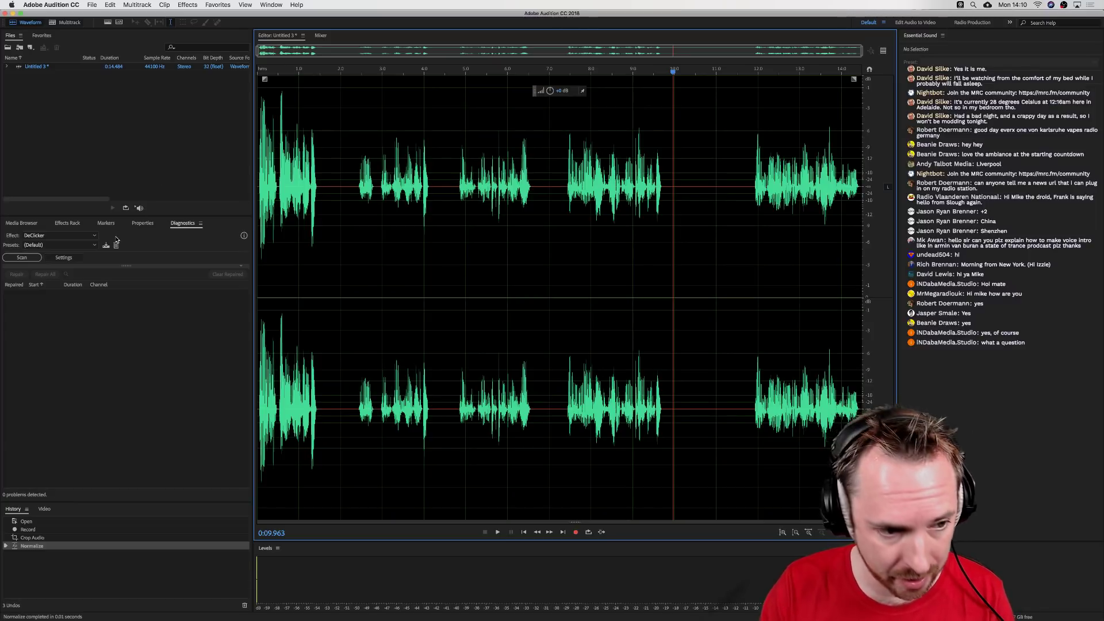
- Scan the recording with the Delete Silence diagnostic using the Trim Long Silent Pauses preset
{"action": "left_click", "coordinate": [64, 235]}
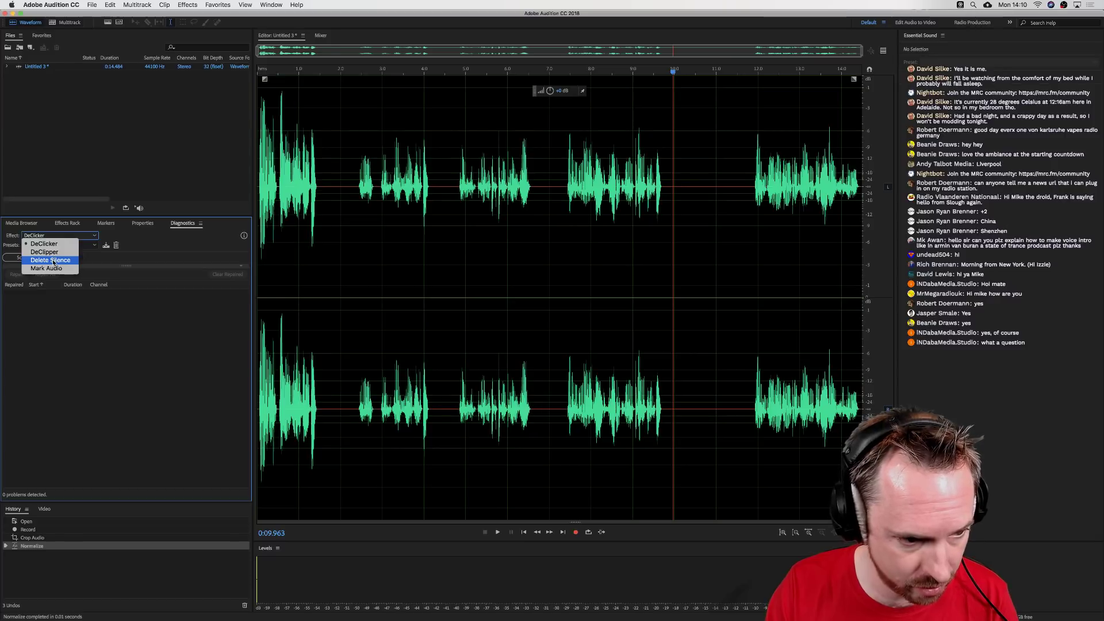
{"action": "left_click", "coordinate": [52, 261]}
{"action": "left_click", "coordinate": [42, 246]}
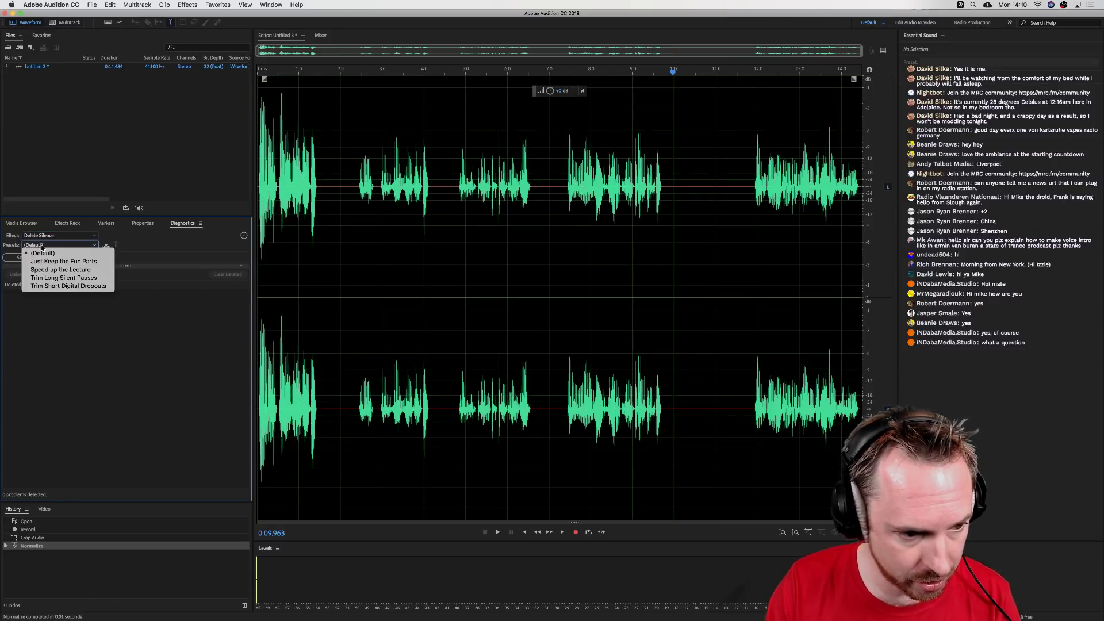
{"action": "left_click", "coordinate": [84, 278]}
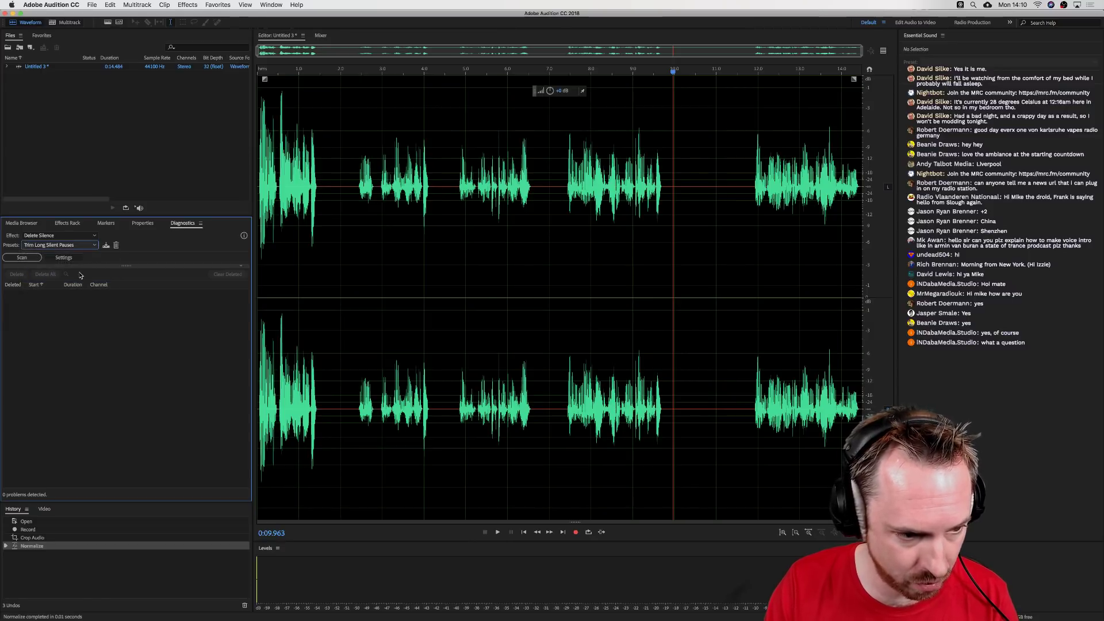
{"action": "left_click", "coordinate": [37, 258]}
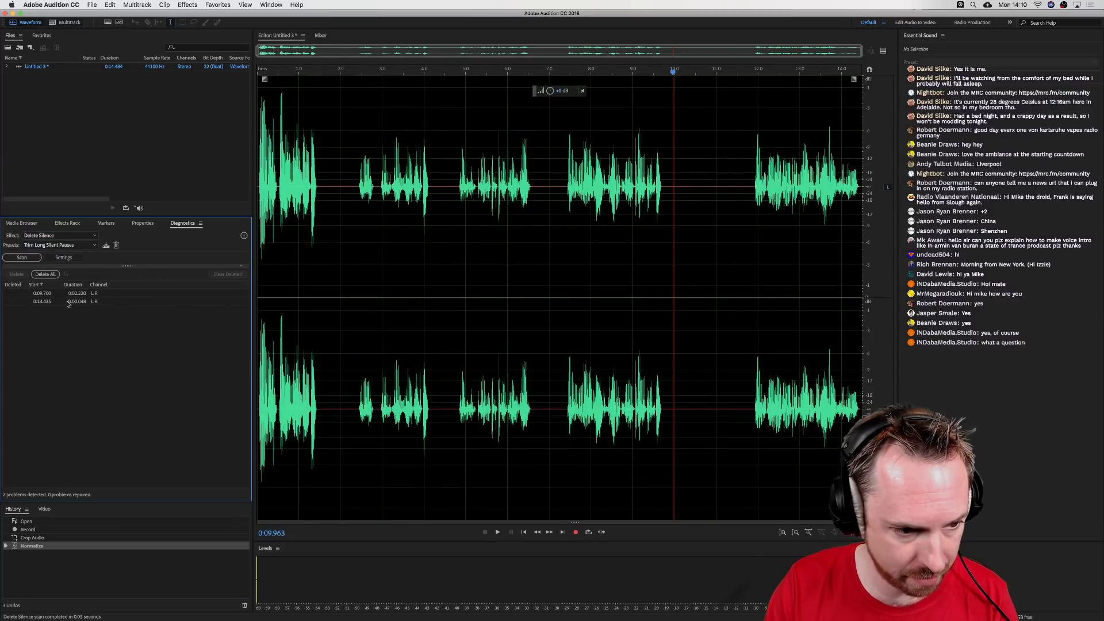
- Try deleting all detected long pauses with the preset's values, and undo the deletion
{"action": "left_click", "coordinate": [45, 274]}
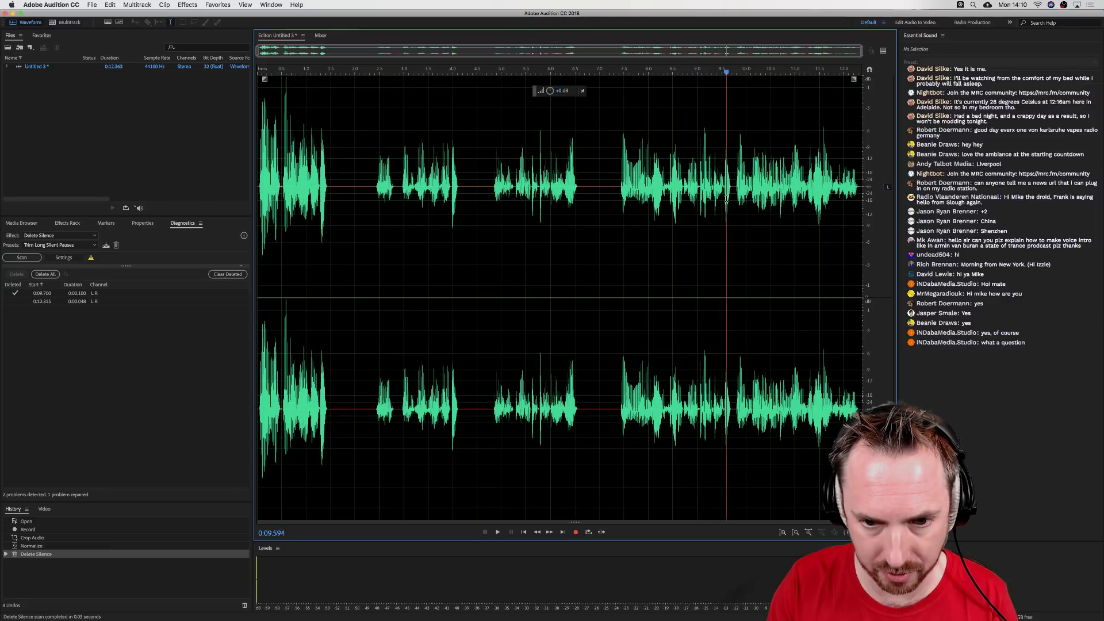
{"action": "key", "text": "super+z"}
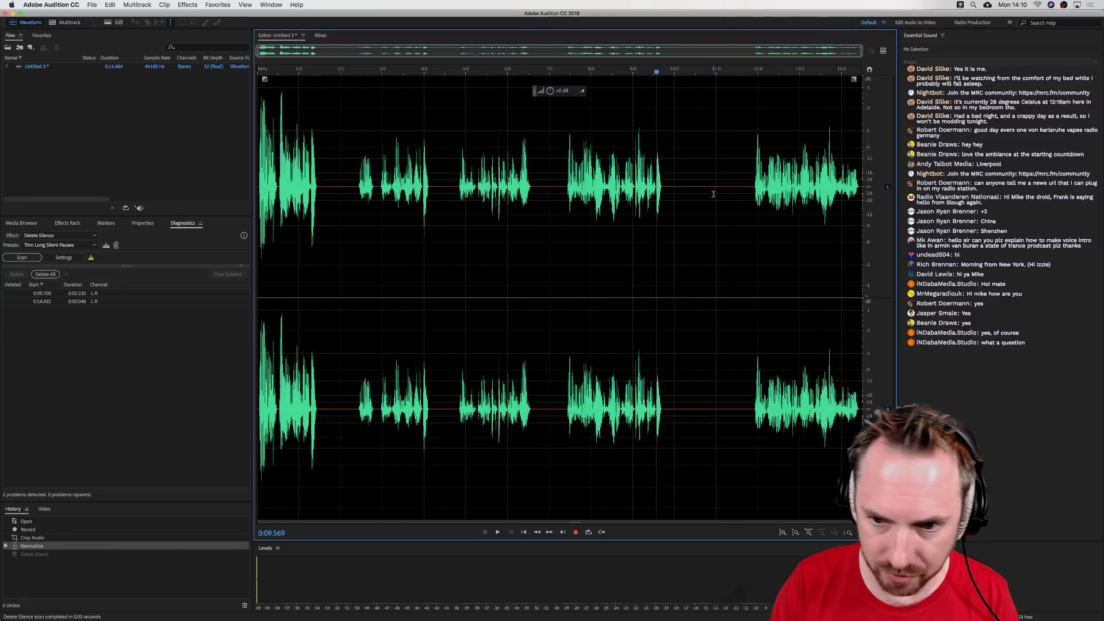
- Show the Delete Silence settings and measure the amplitude statistics of the pauses after the first three spoken phrases
{"action": "left_click", "coordinate": [63, 257]}
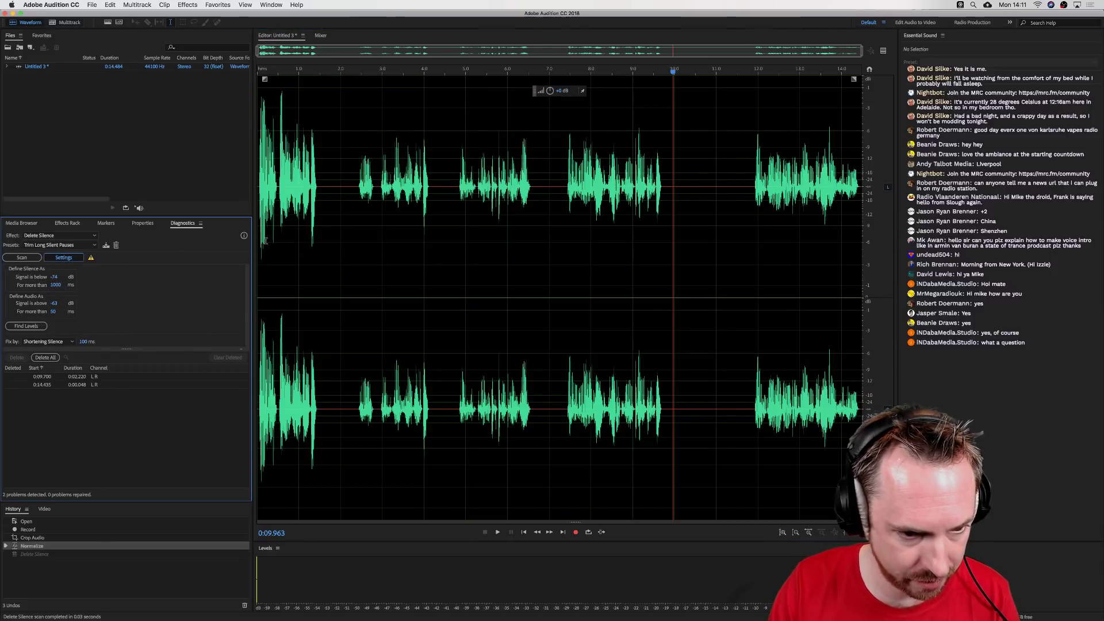
{"action": "left_click_drag", "start_coordinate": [317, 185], "coordinate": [353, 190]}
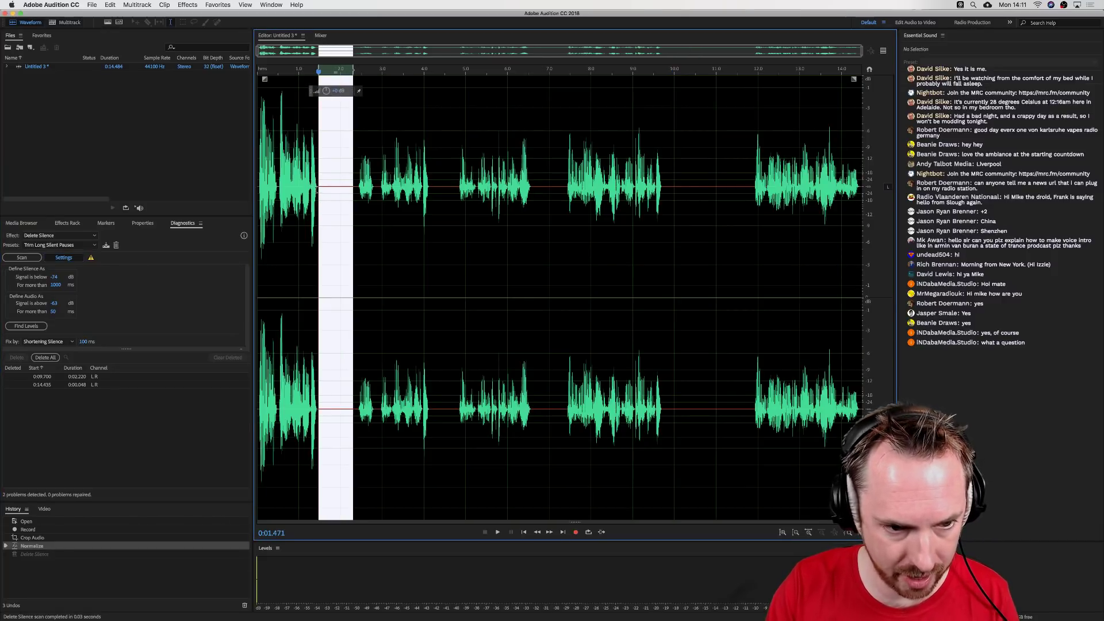
{"action": "left_click", "coordinate": [271, 5]}
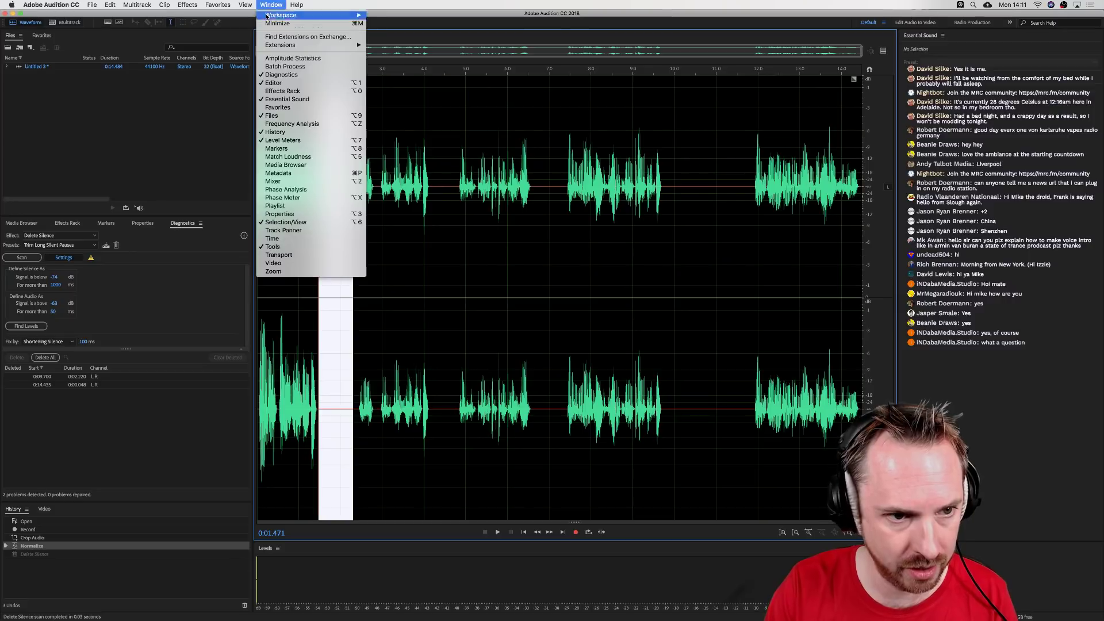
{"action": "left_click", "coordinate": [25, 206]}
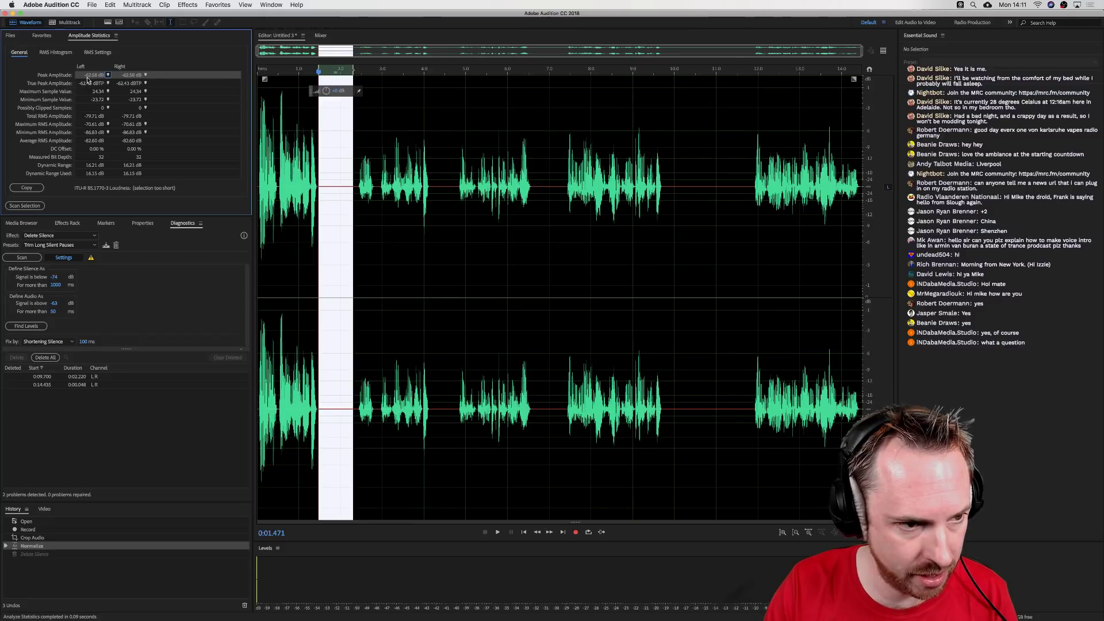
{"action": "left_click_drag", "start_coordinate": [434, 204], "coordinate": [449, 203]}
{"action": "left_click", "coordinate": [15, 204]}
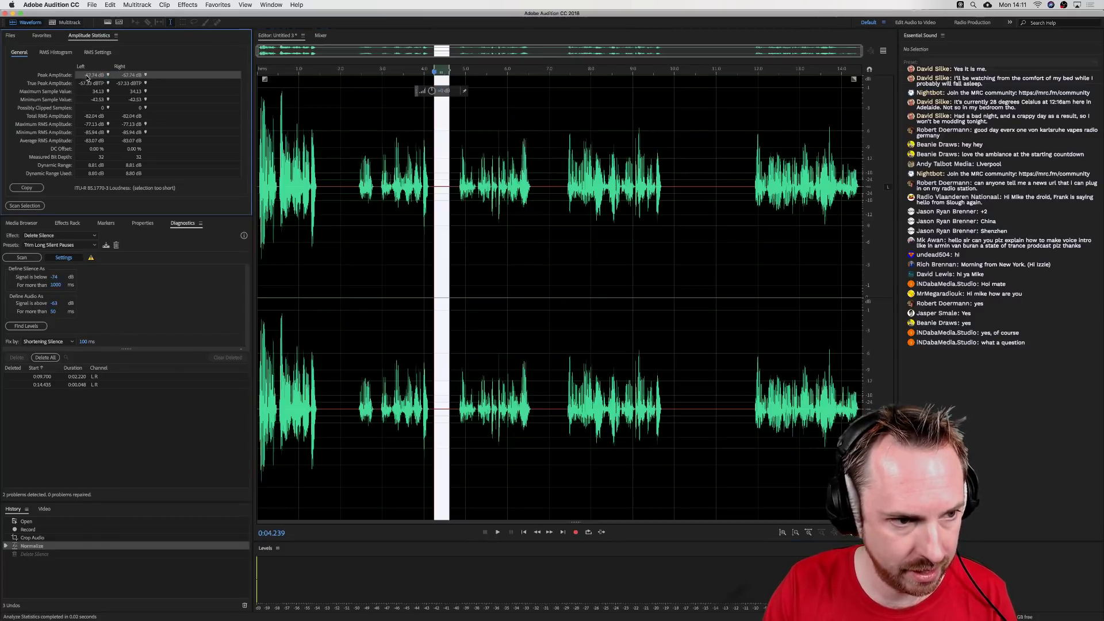
{"action": "left_click_drag", "start_coordinate": [538, 173], "coordinate": [550, 172]}
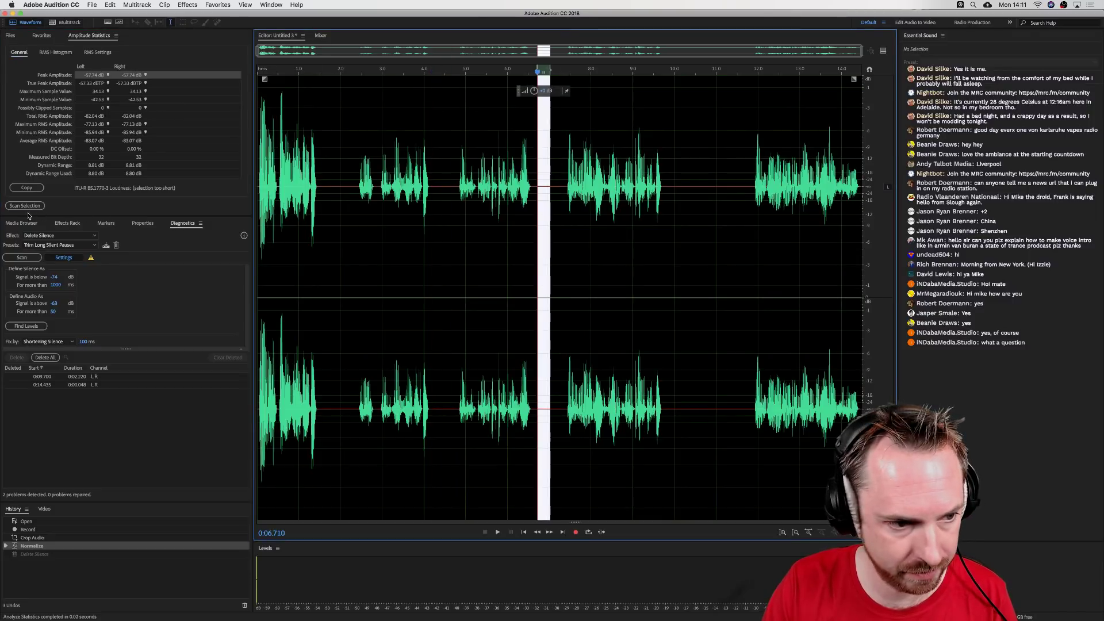
{"action": "left_click", "coordinate": [25, 205]}
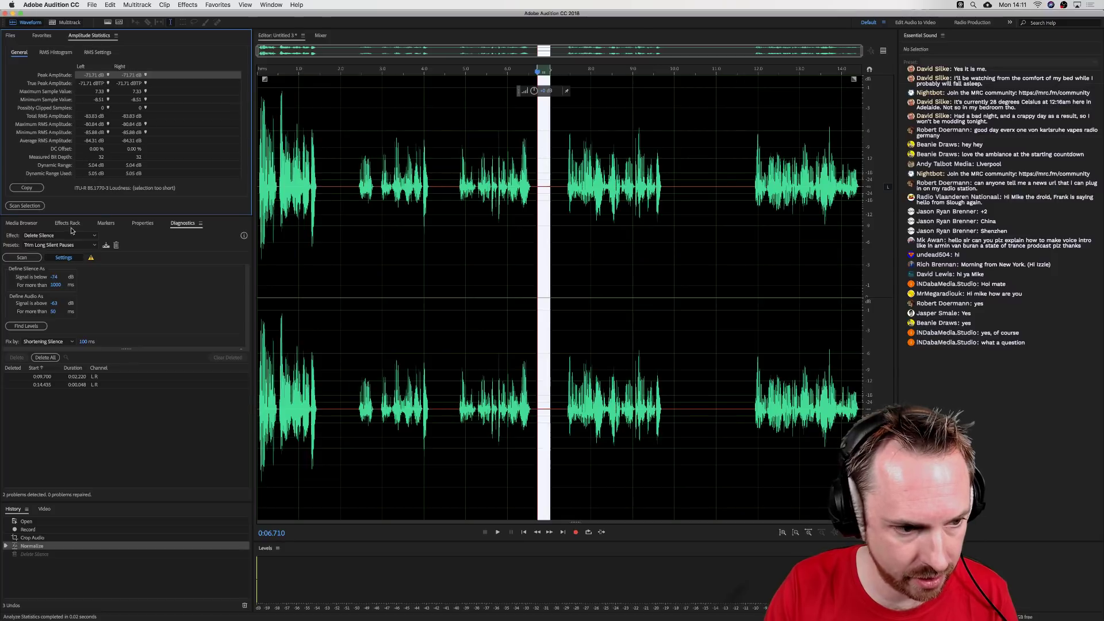
- Define silence as a signal below -65 dB for more than 500 ms, checking the lengths of the first two pauses
{"action": "left_click", "coordinate": [54, 277]}
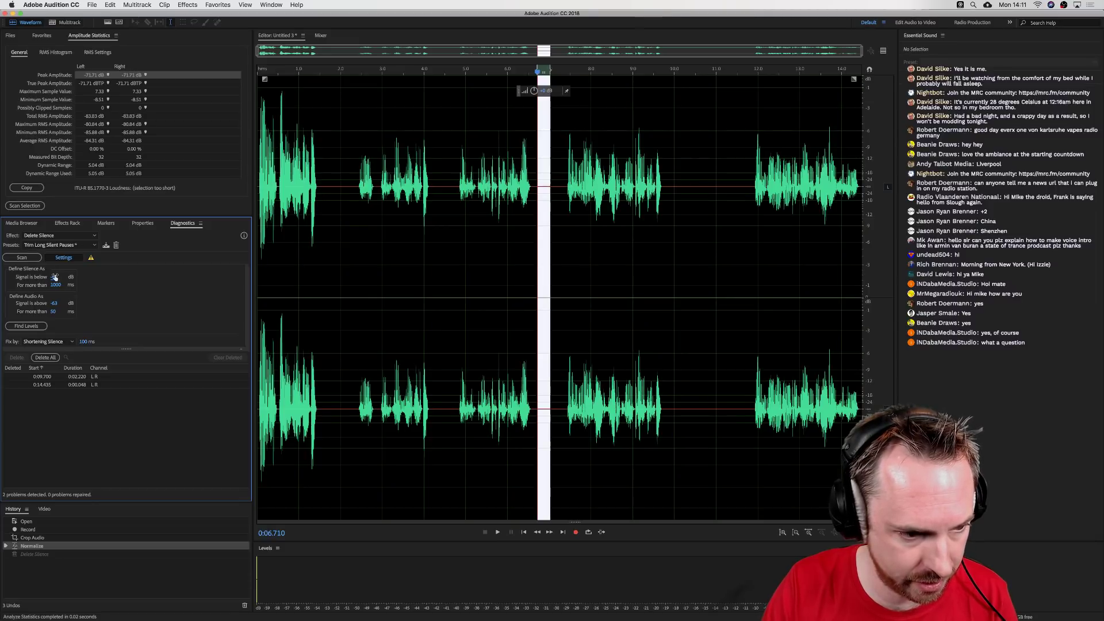
{"action": "left_click", "coordinate": [55, 285]}
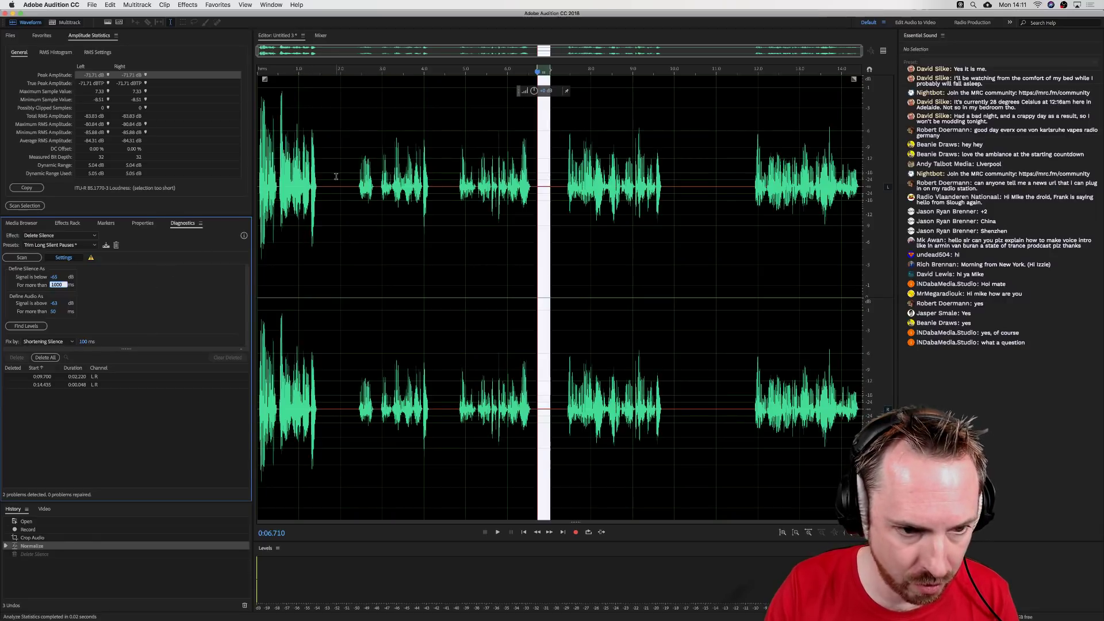
{"action": "mouse_move", "coordinate": [320, 185]}
{"action": "left_mouse_down"}
{"action": "mouse_move", "coordinate": [361, 187]}
{"action": "mouse_move", "coordinate": [339, 188]}
{"action": "left_mouse_up"}
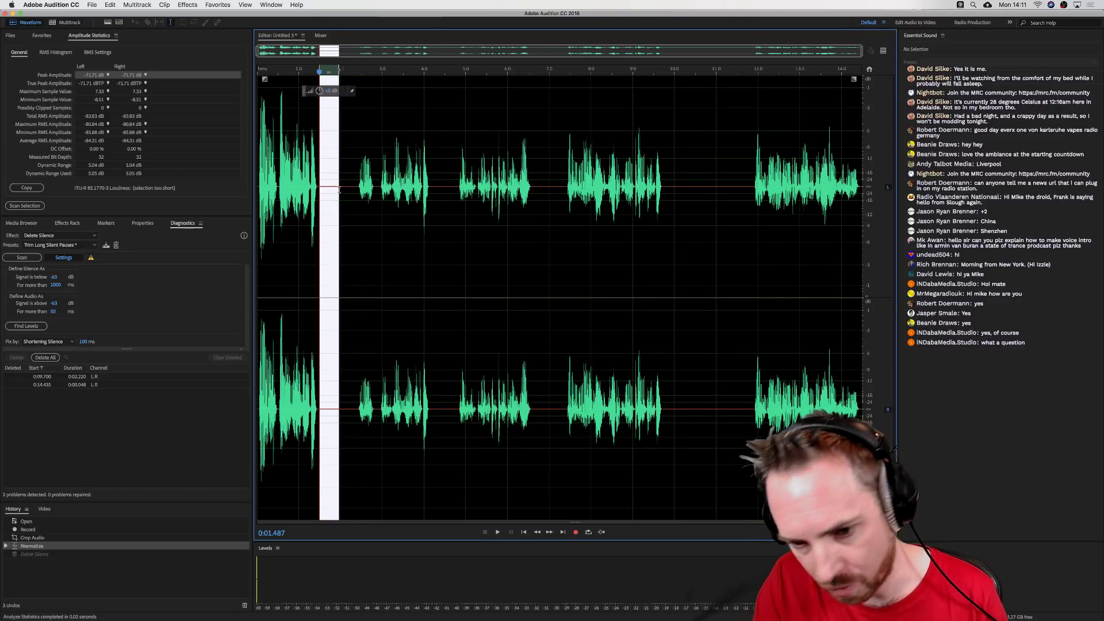
{"action": "left_click_drag", "start_coordinate": [430, 186], "coordinate": [456, 187]}
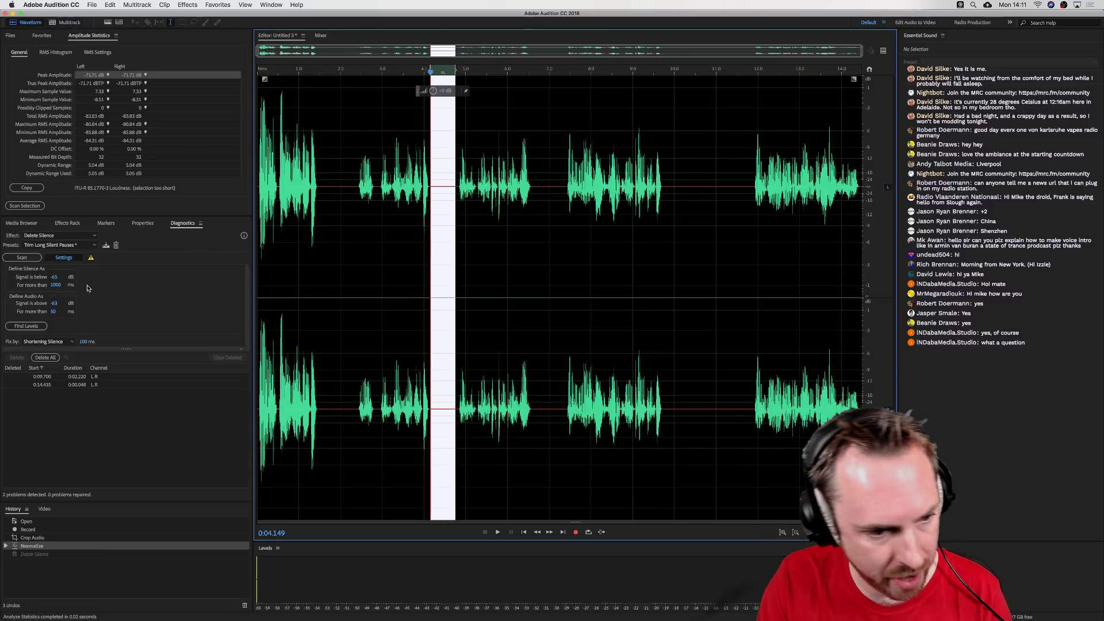
{"action": "left_click", "coordinate": [60, 284]}
{"action": "type", "text": "500"}
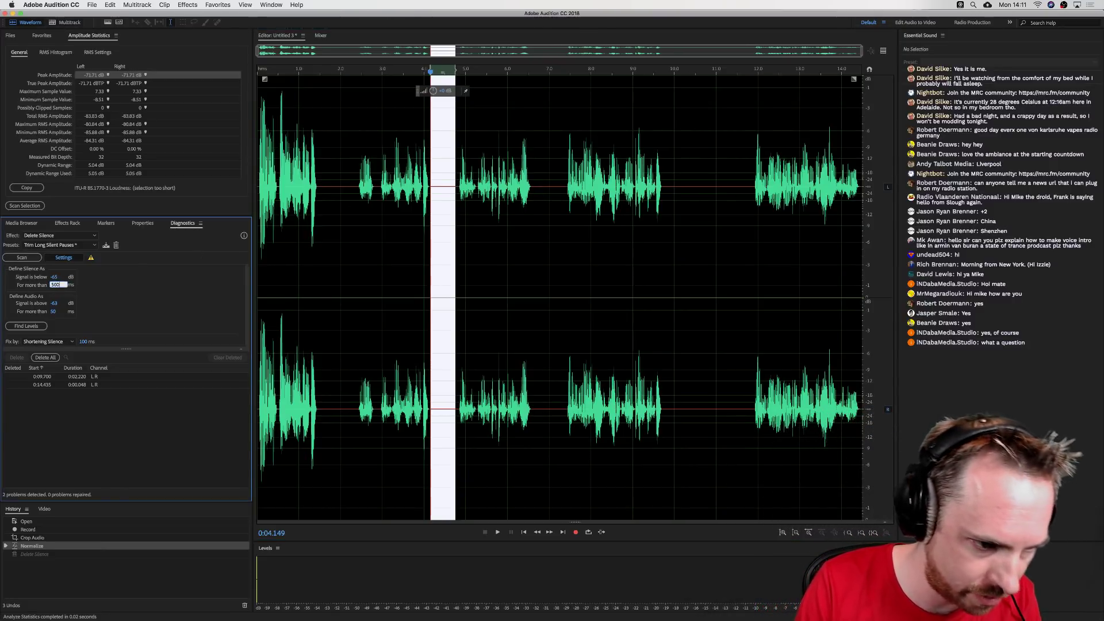
{"action": "key", "text": "Return"}
- Find the silence and audio levels from the entire recording and rescan it for silent pauses
{"action": "left_click", "coordinate": [390, 281]}
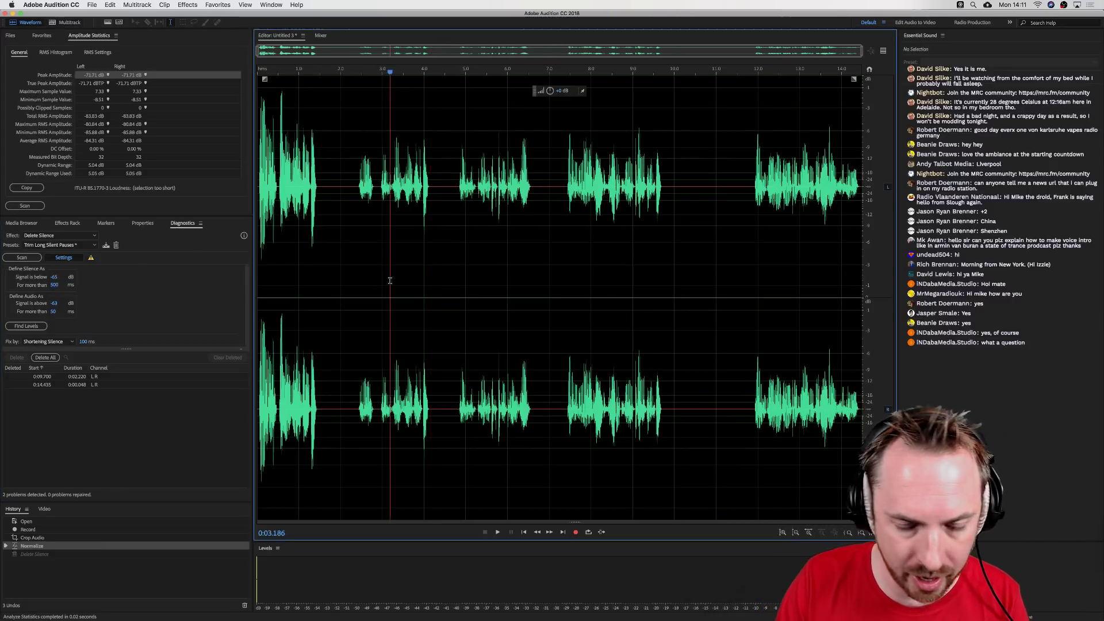
{"action": "key", "text": "super+a"}
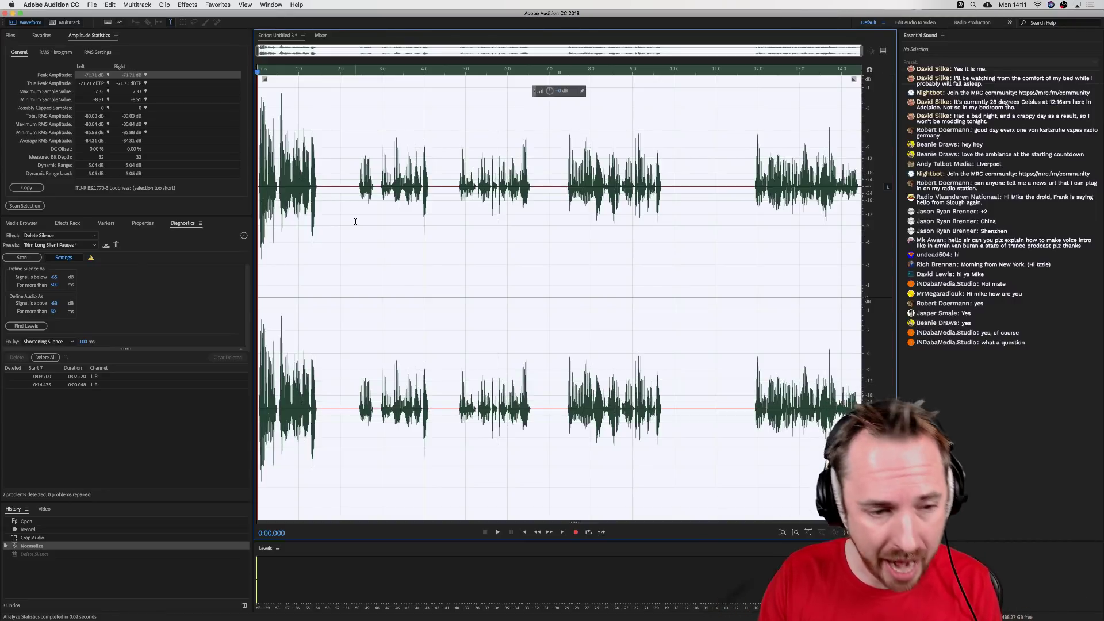
{"action": "left_click", "coordinate": [36, 326]}
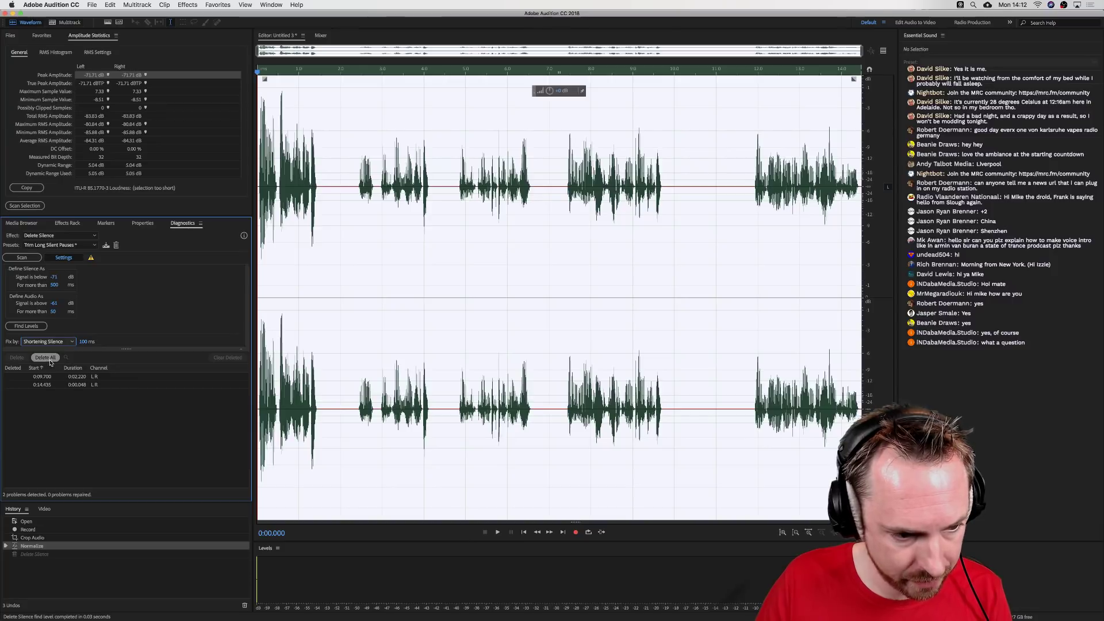
{"action": "left_click", "coordinate": [23, 257]}
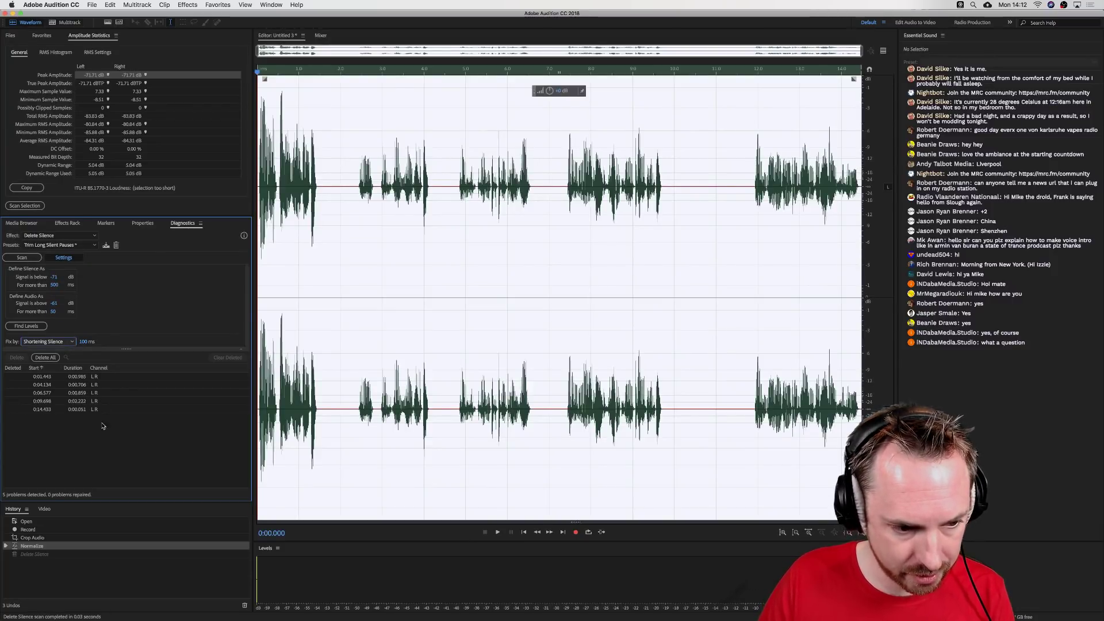
- Try shortening all detected pauses to 100 ms, and undo the change
{"action": "left_click", "coordinate": [50, 357]}
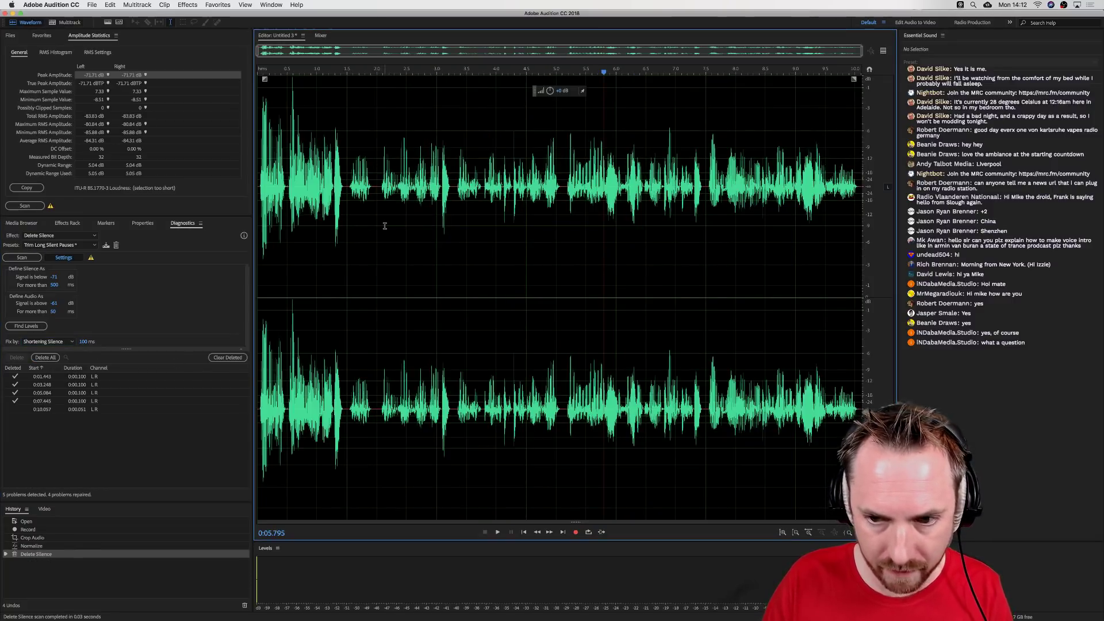
{"action": "key", "text": "super+z"}
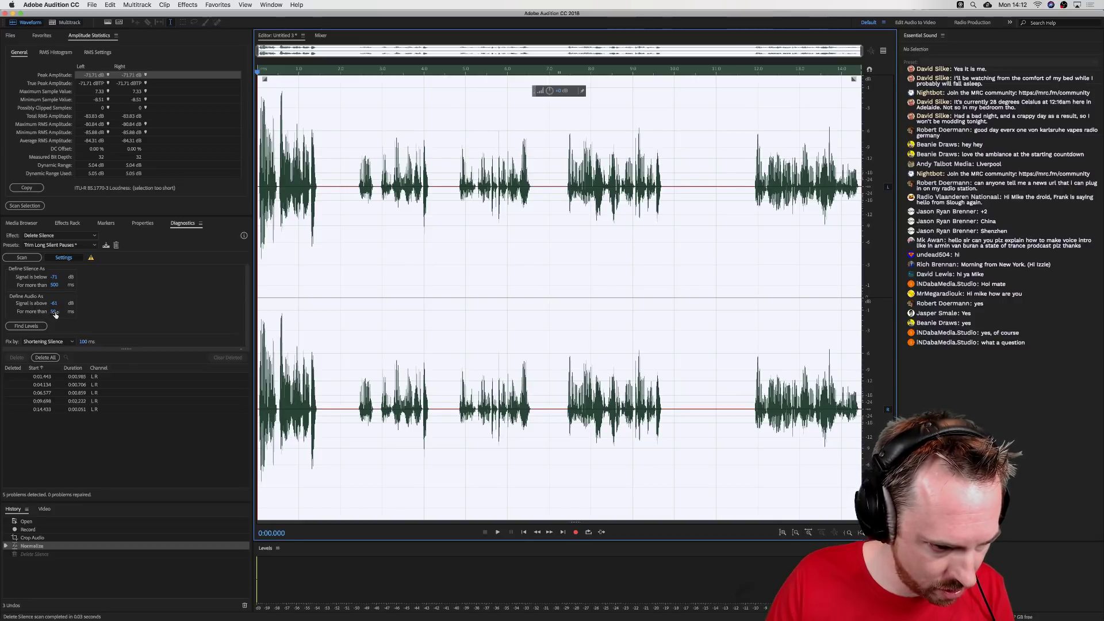
- Shorten all detected silent pauses to 300 ms using Shortening Silence, and clear the selection
{"action": "left_click", "coordinate": [70, 344]}
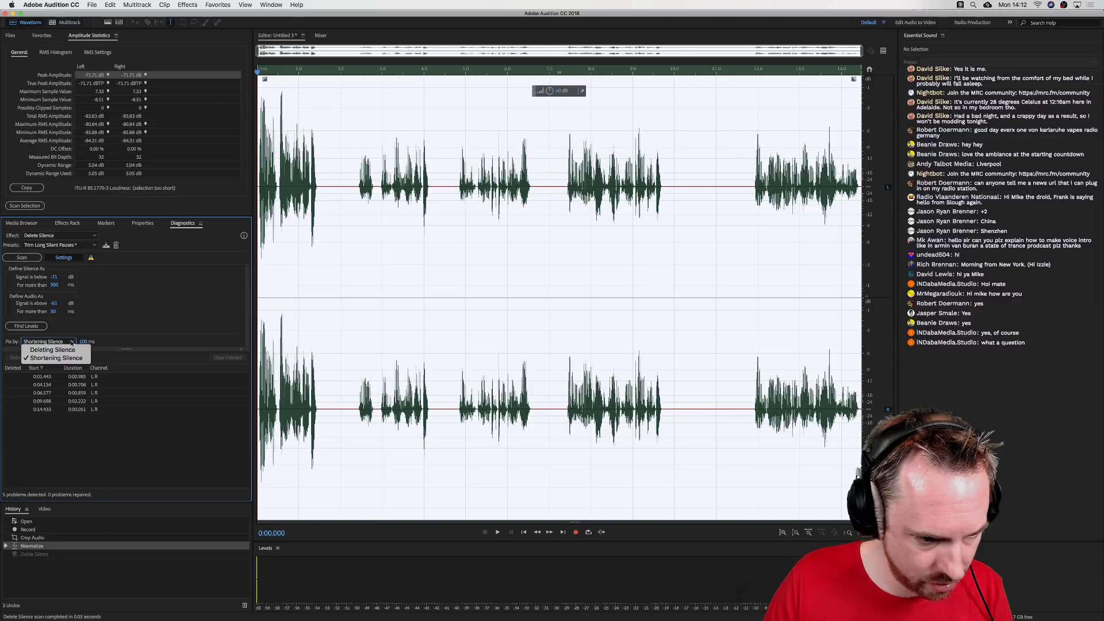
{"action": "left_click", "coordinate": [56, 357]}
{"action": "left_click", "coordinate": [84, 341]}
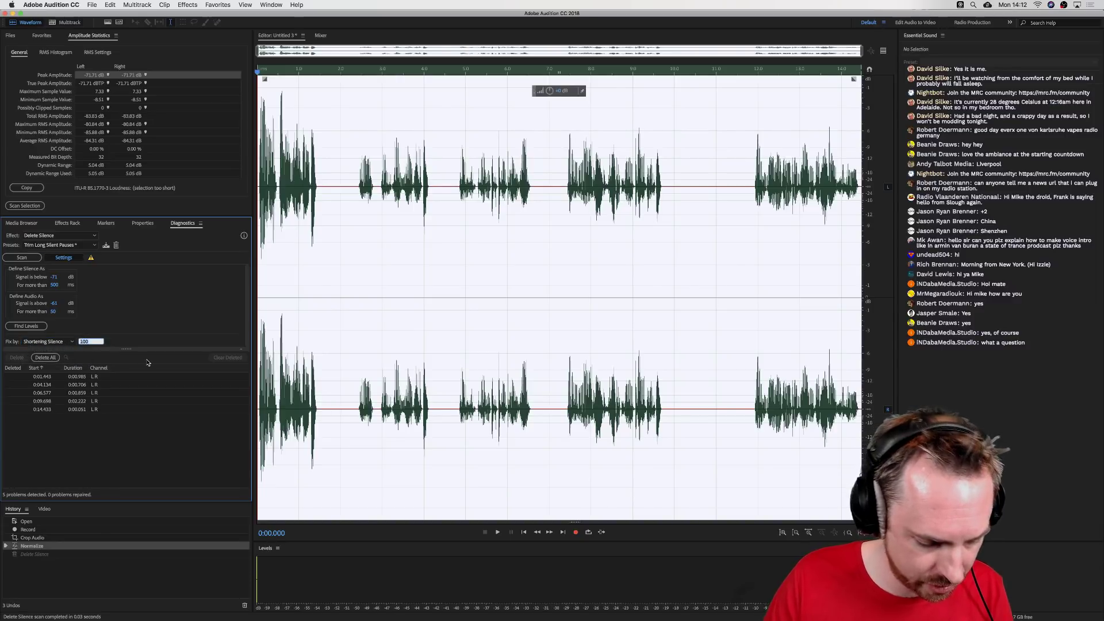
{"action": "type", "text": "300"}
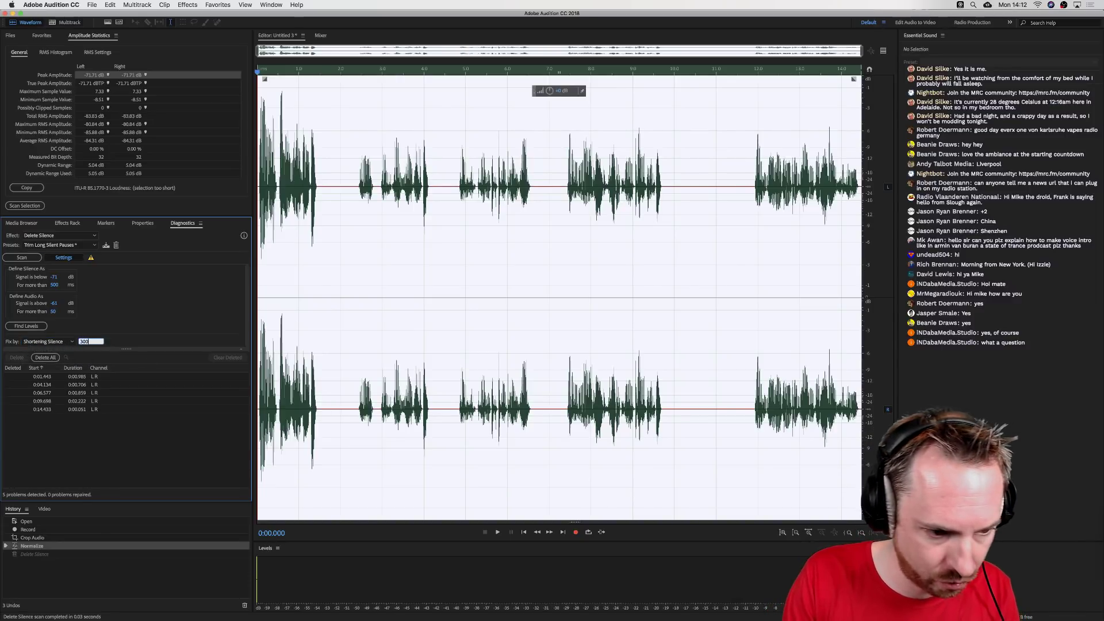
{"action": "left_click", "coordinate": [39, 360]}
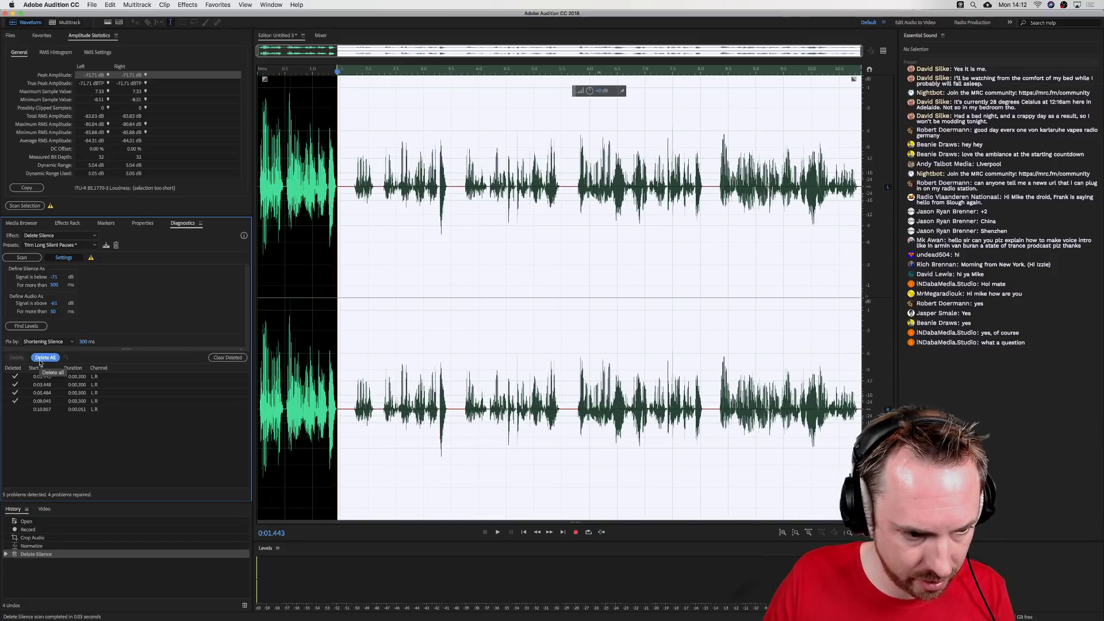
{"action": "left_click", "coordinate": [498, 305]}
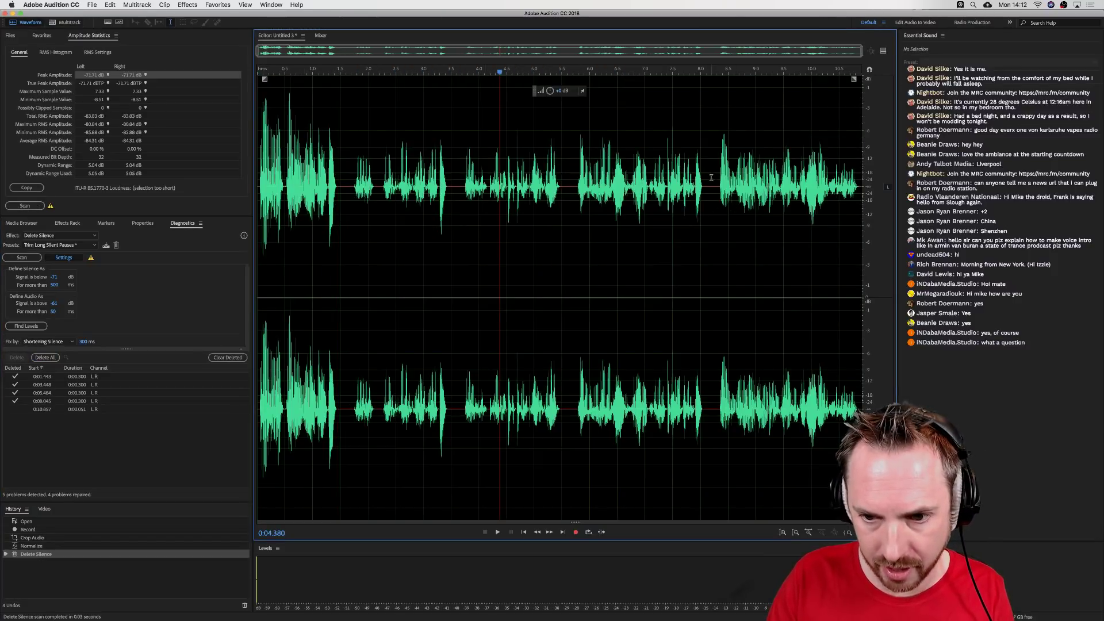
- Check the shortened gaps between the spoken phrases one by one, and play the recording
{"action": "left_click_drag", "start_coordinate": [704, 183], "coordinate": [720, 184]}
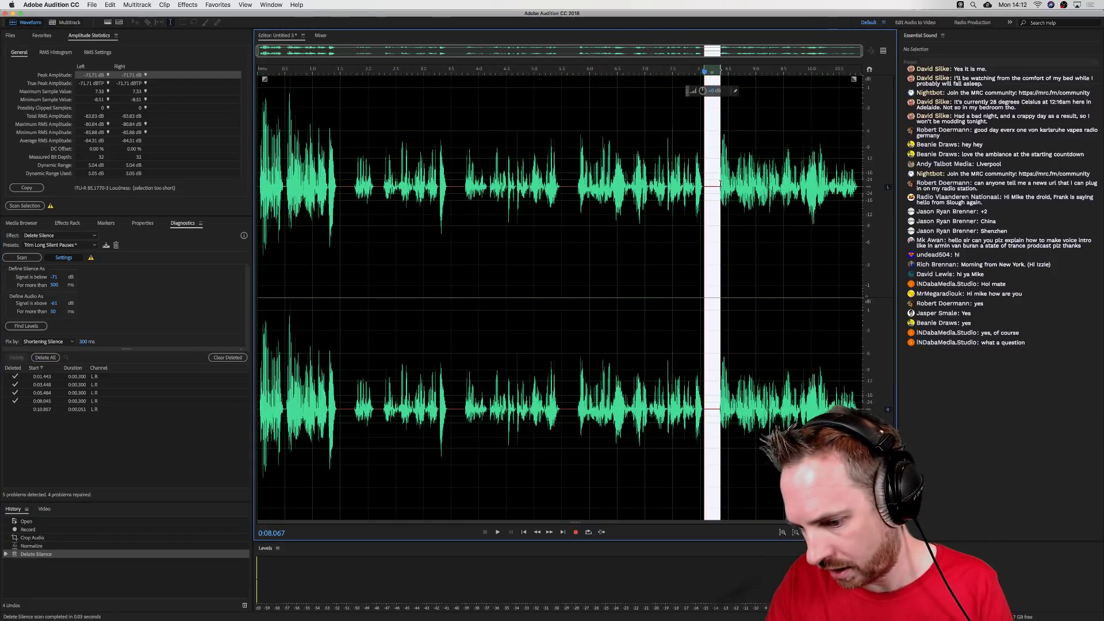
{"action": "left_click_drag", "start_coordinate": [563, 185], "coordinate": [573, 185]}
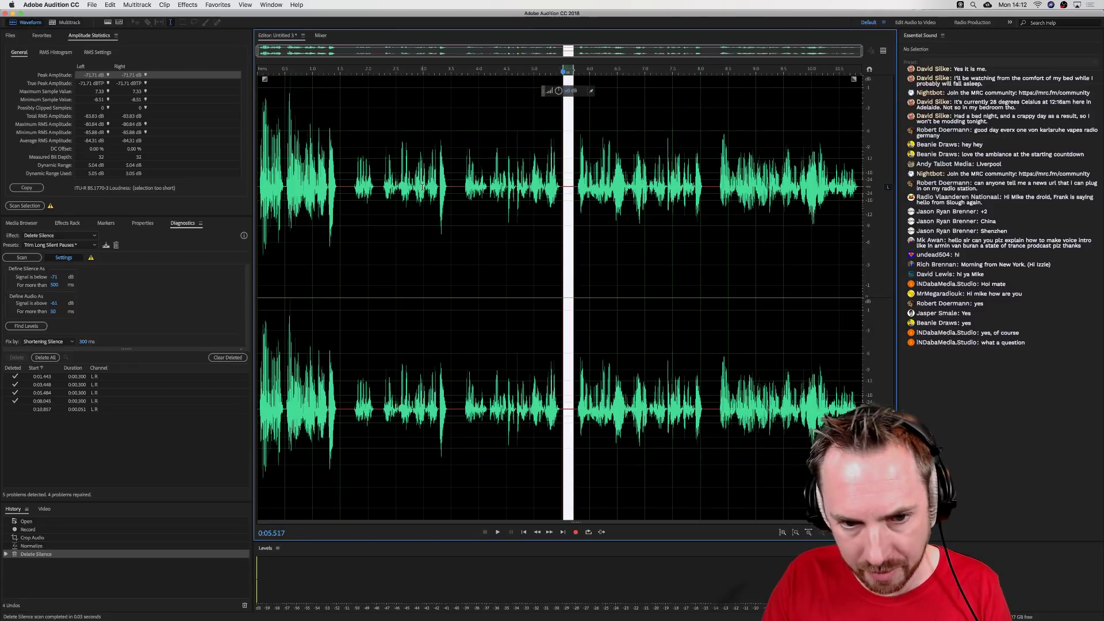
{"action": "left_click", "coordinate": [444, 179]}
{"action": "left_click_drag", "start_coordinate": [447, 179], "coordinate": [462, 179]}
{"action": "double_click", "coordinate": [367, 177]}
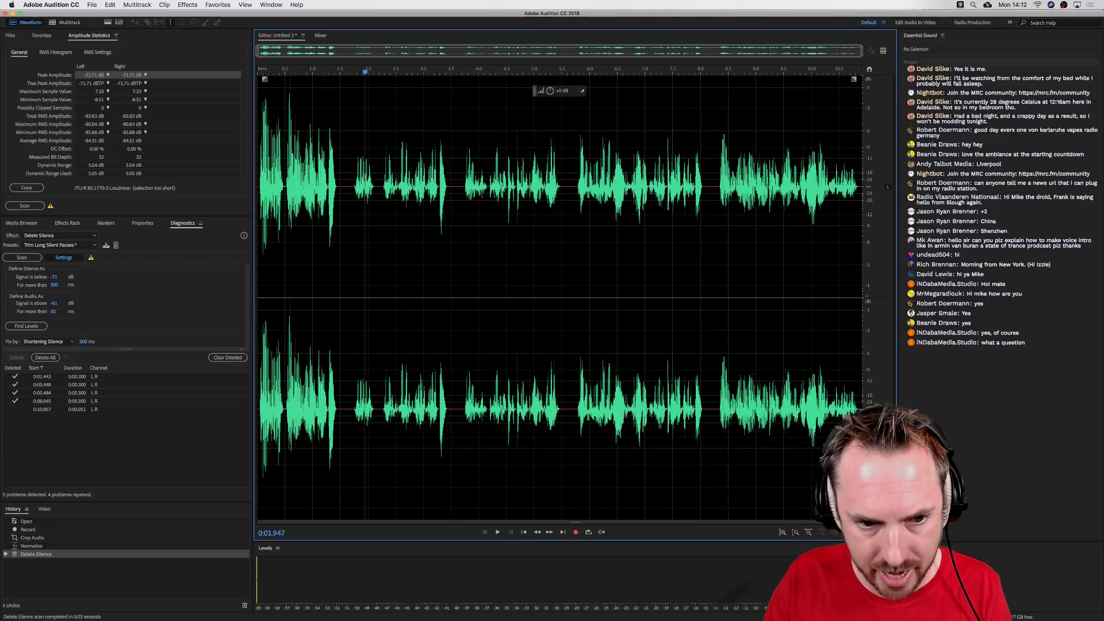
{"action": "key", "text": "space"}
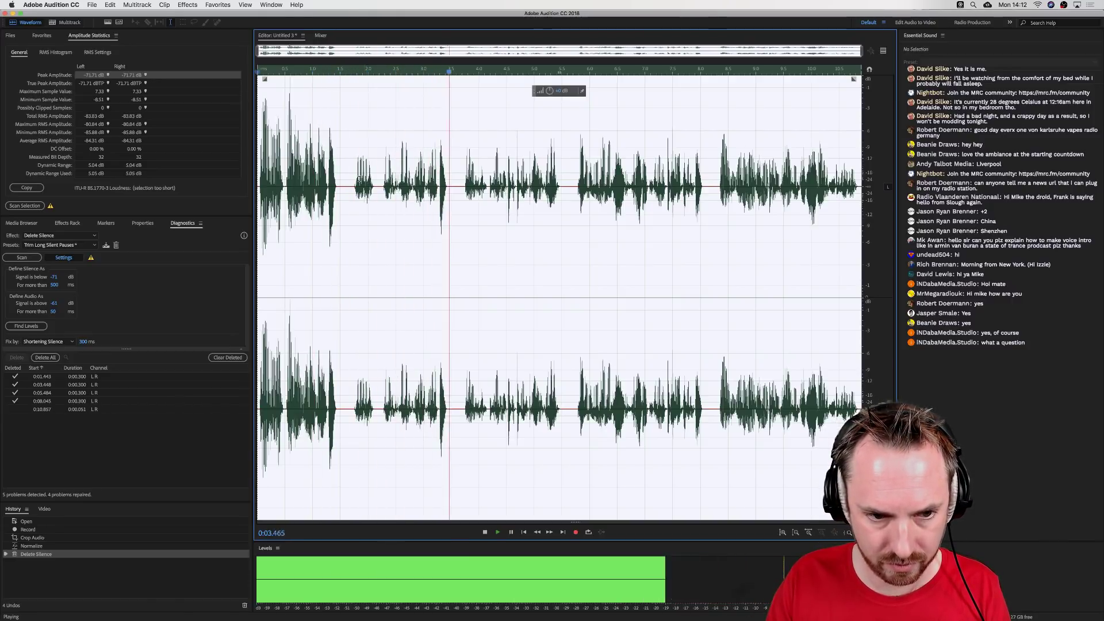
{"action": "key", "text": "space"}
- Try deleting the first phrase at the start of the recording, and undo the deletion
{"action": "left_click_drag", "start_coordinate": [353, 180], "coordinate": [136, 179]}
{"action": "key", "text": "Delete"}
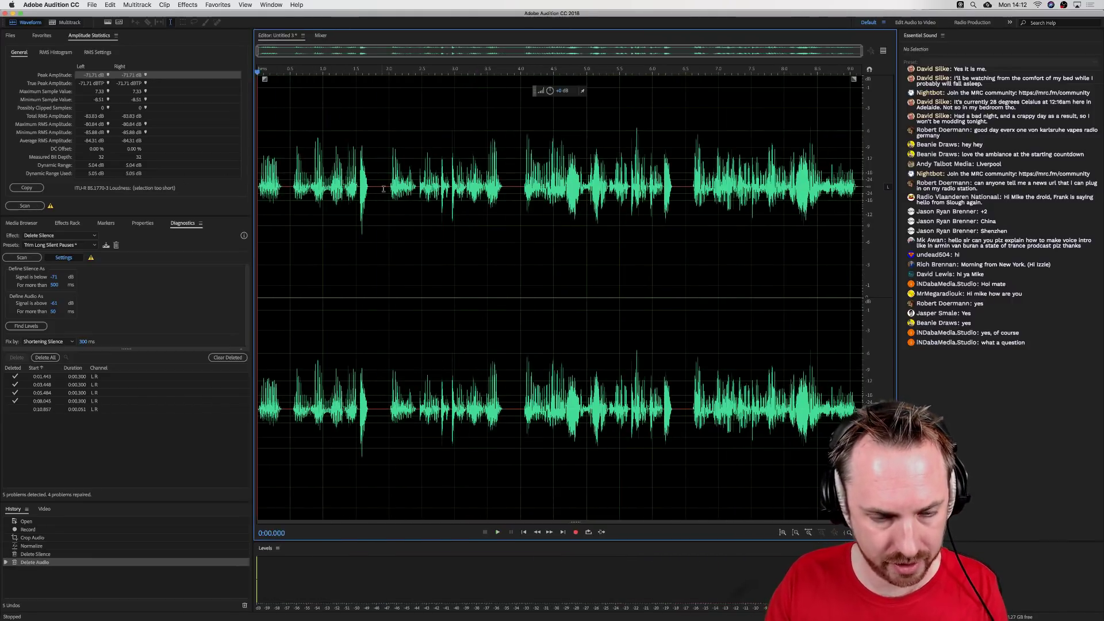
{"action": "key", "text": "super+z"}
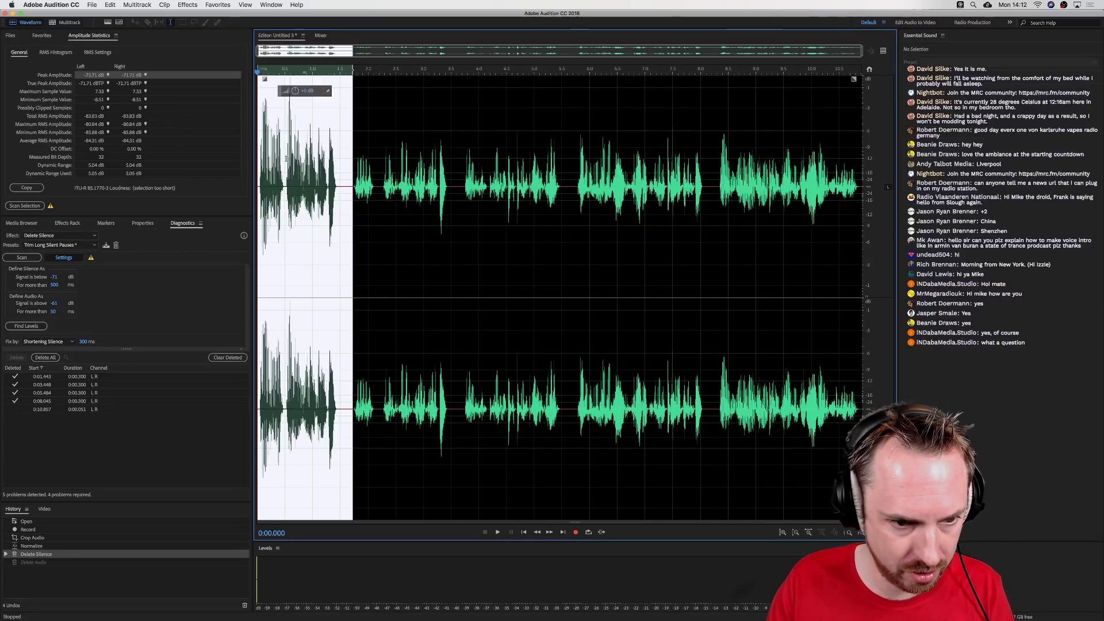
- Create a new multitrack session named Robot Voice with a 44100 Hz sample rate, 32-bit float depth and a stereo master
{"action": "left_click", "coordinate": [66, 22]}
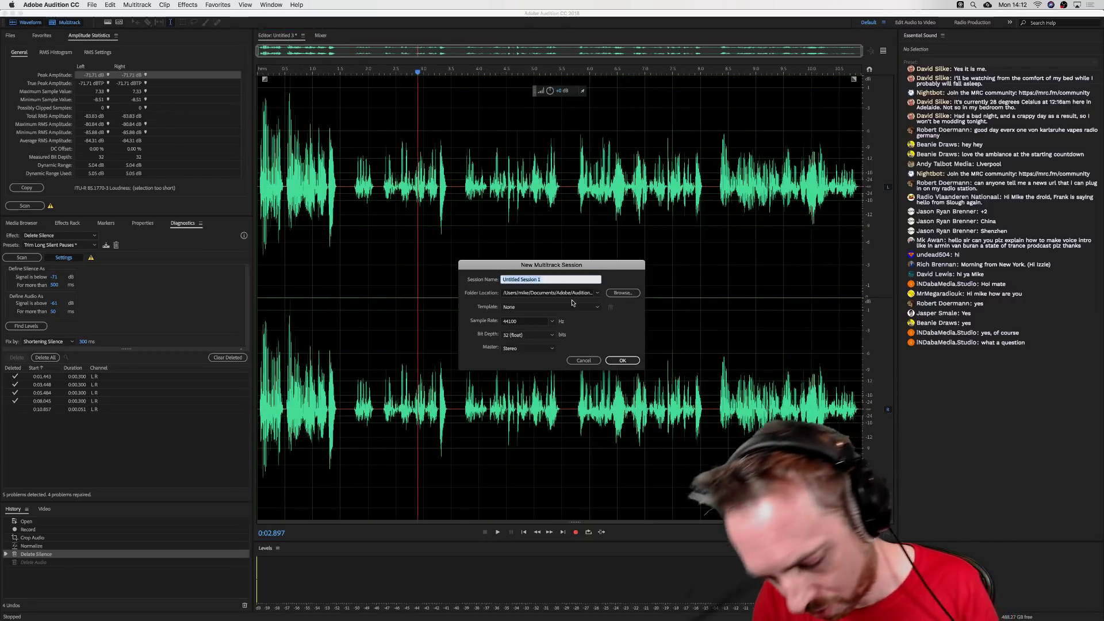
{"action": "type", "text": "Robot Voice"}
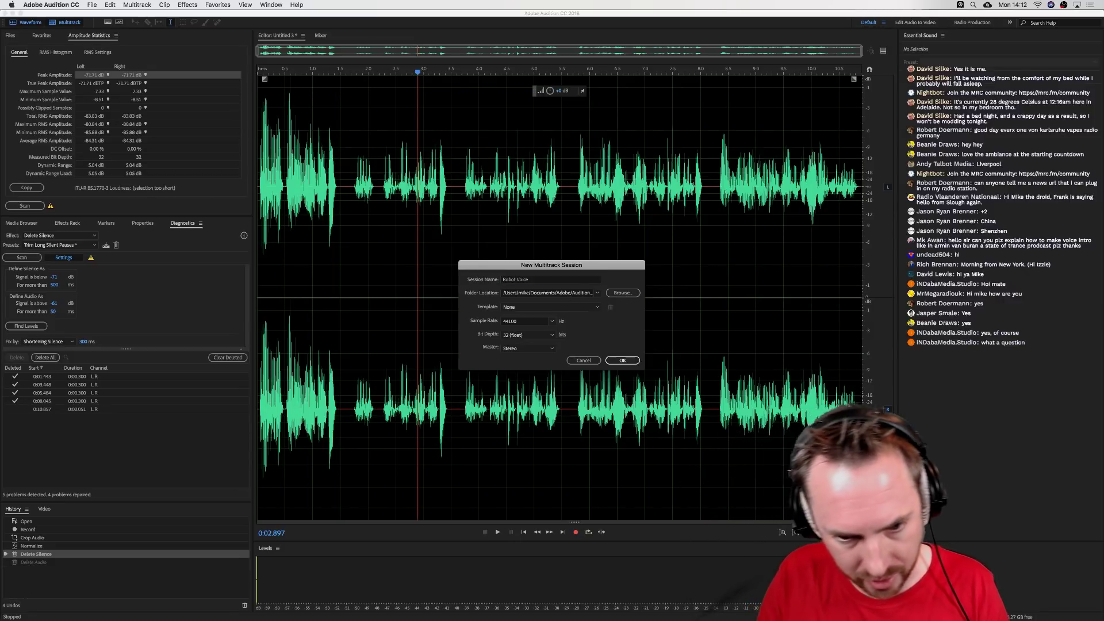
{"action": "key", "text": "Return"}
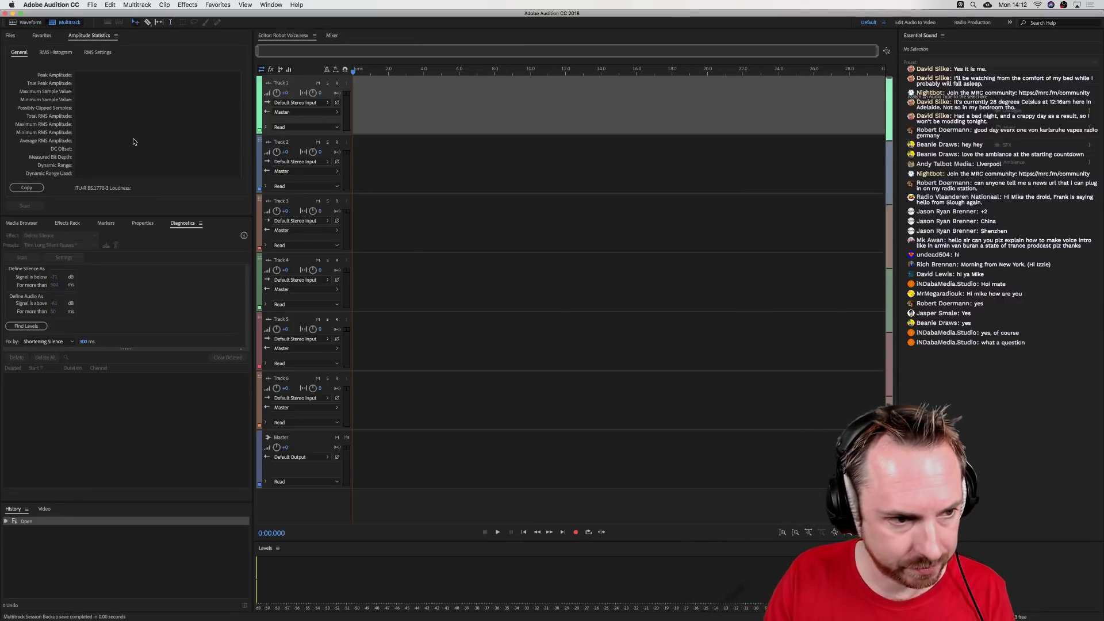
- Place the edited voice recording from the project files at the start of Track 1
{"action": "left_click", "coordinate": [21, 223]}
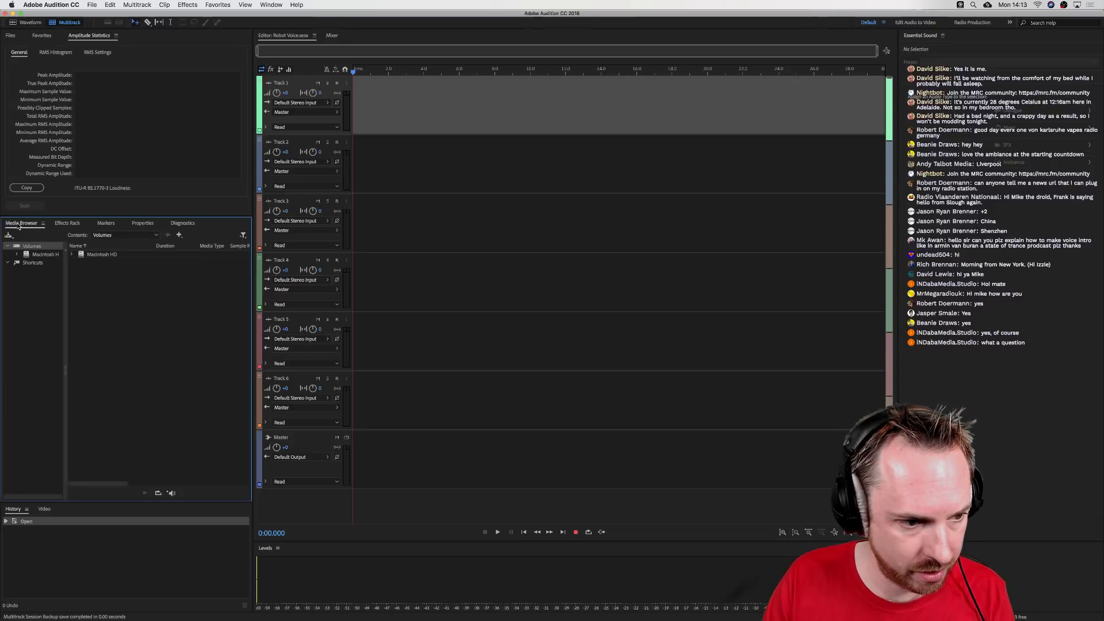
{"action": "left_click", "coordinate": [65, 223]}
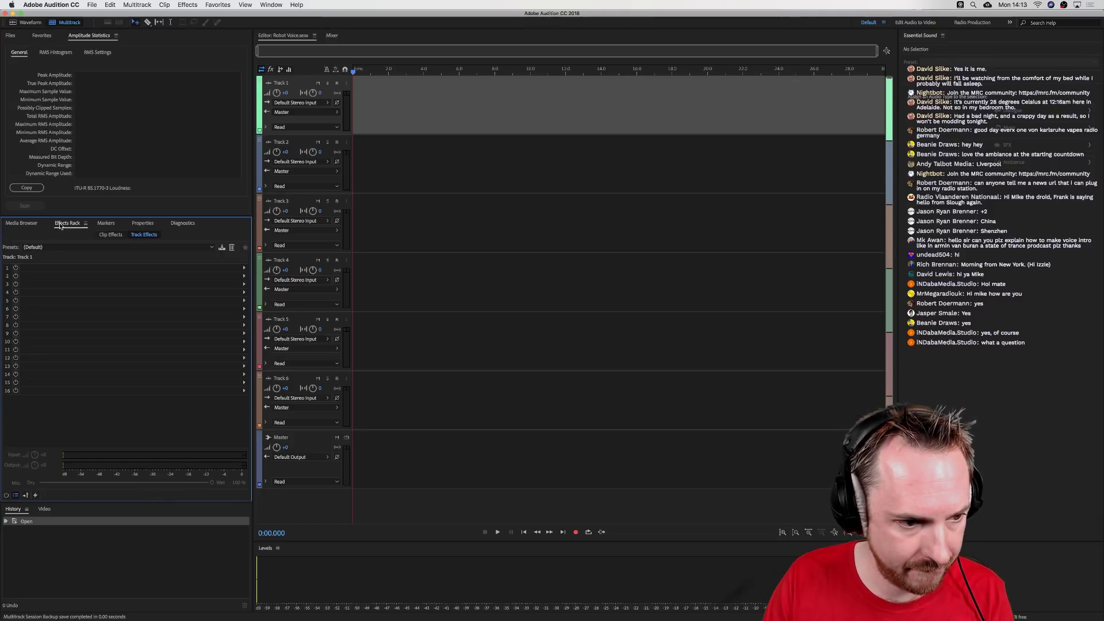
{"action": "left_click", "coordinate": [11, 36]}
{"action": "left_click_drag", "start_coordinate": [42, 66], "coordinate": [384, 121]}
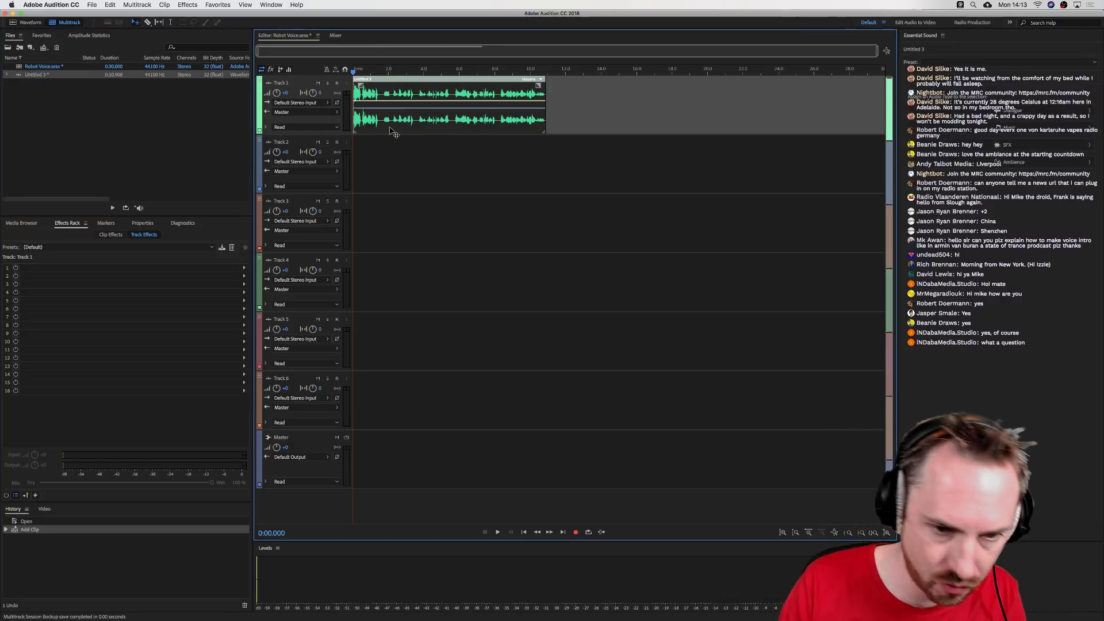
- Split the voice clip after the first phrase at about 1.66 s and move the remaining part to Track 2
{"action": "left_click", "coordinate": [383, 119]}
{"action": "key", "text": "super+k"}
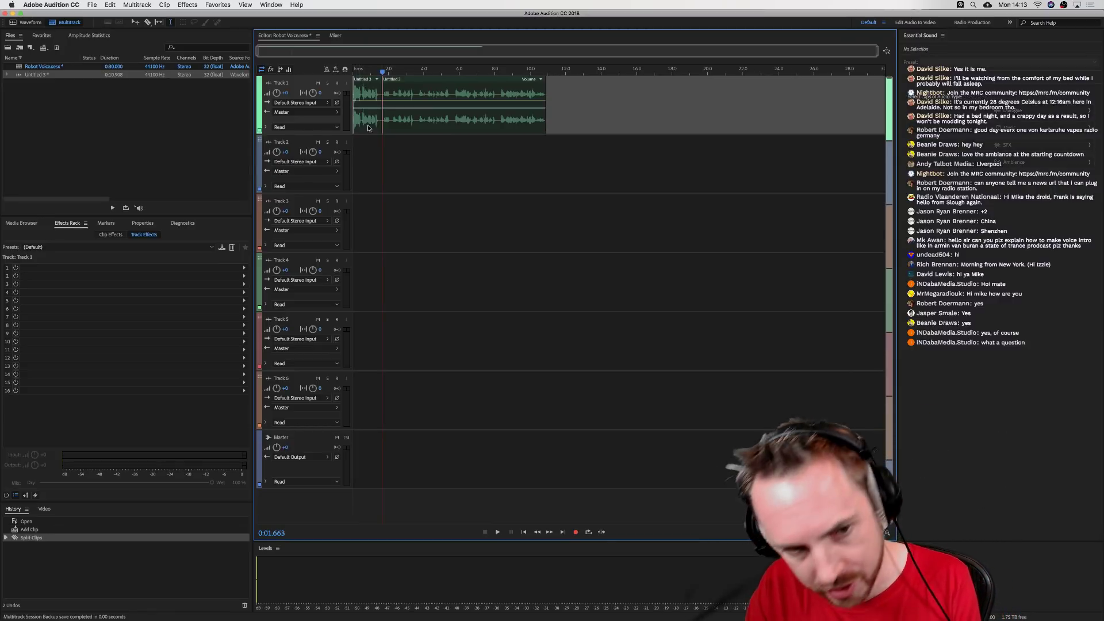
{"action": "left_click_drag", "start_coordinate": [409, 96], "coordinate": [412, 155]}
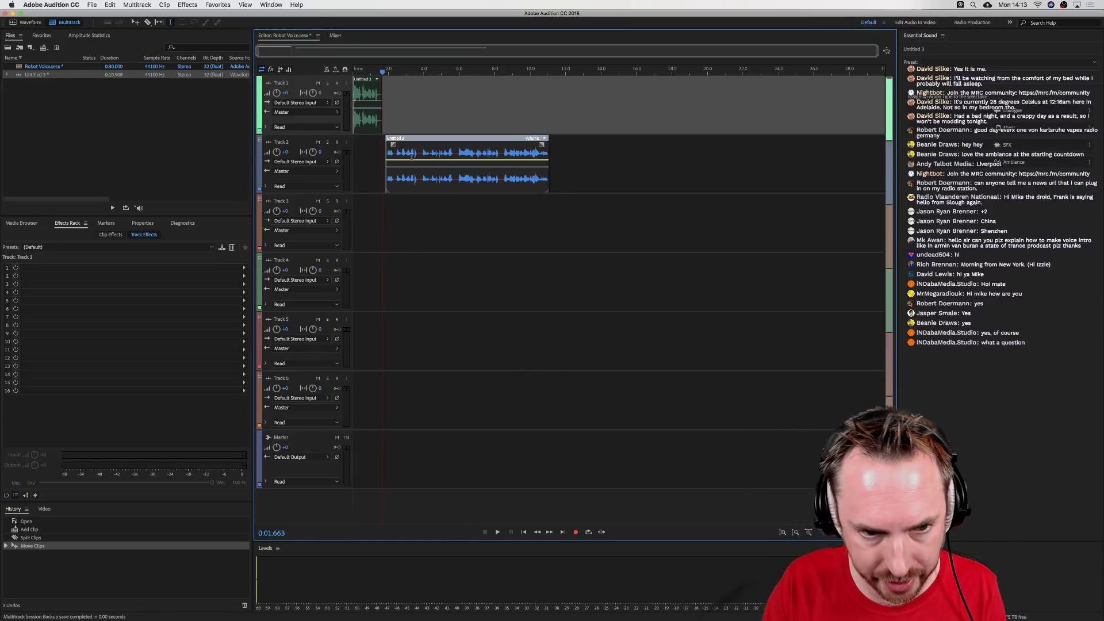
- Shift the first-phrase clip to about 0.5 s and the Track 2 clip to about 9.7 s, returning the playhead to the start
{"action": "left_click_drag", "start_coordinate": [370, 122], "coordinate": [372, 123]}
{"action": "left_click_drag", "start_coordinate": [405, 158], "coordinate": [545, 158]}
{"action": "left_click_drag", "start_coordinate": [368, 116], "coordinate": [376, 116]}
{"action": "left_click", "coordinate": [353, 116]}
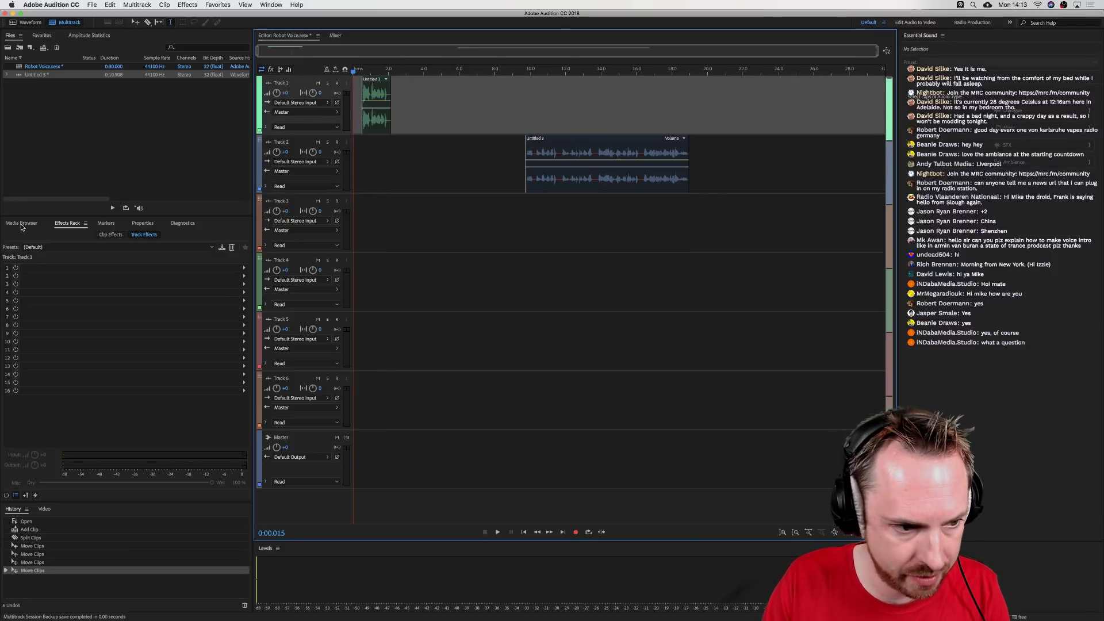
- Add a Chorus effect with the Default preset to Track 1's first effect slot and play the first phrase
{"action": "left_click", "coordinate": [243, 267]}
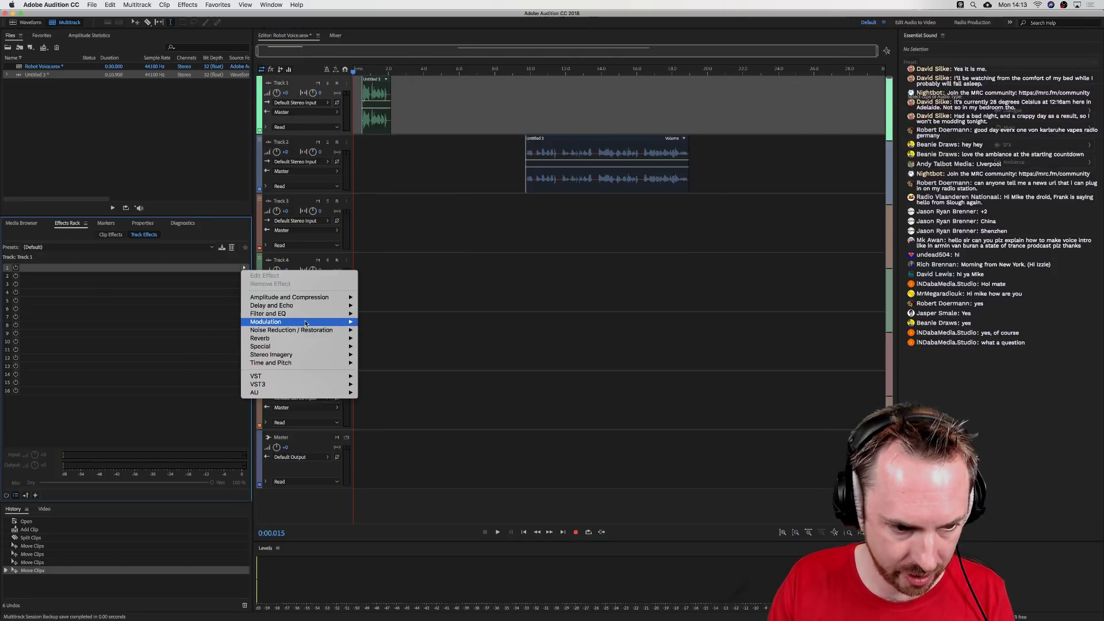
{"action": "left_click", "coordinate": [371, 323]}
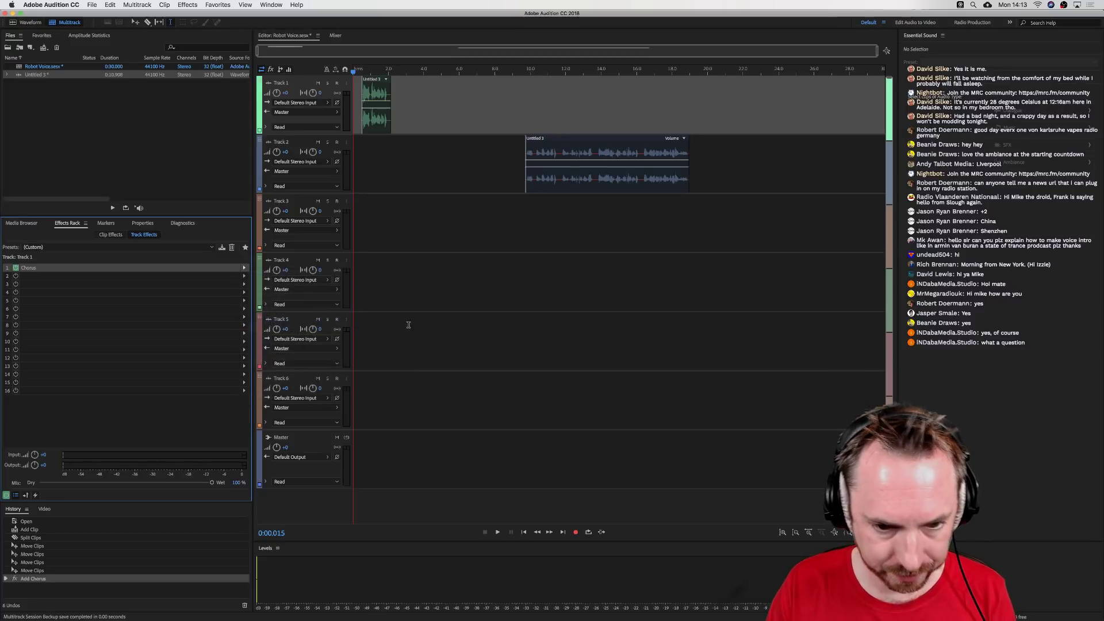
{"action": "left_click", "coordinate": [472, 247]}
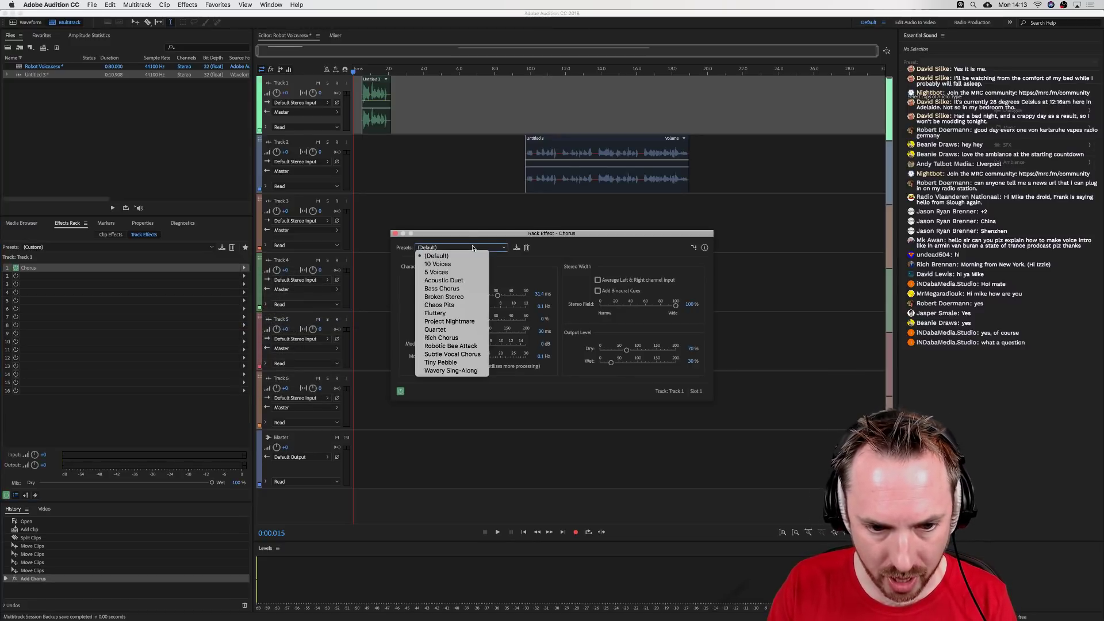
{"action": "left_click", "coordinate": [436, 255]}
{"action": "key", "text": "space"}
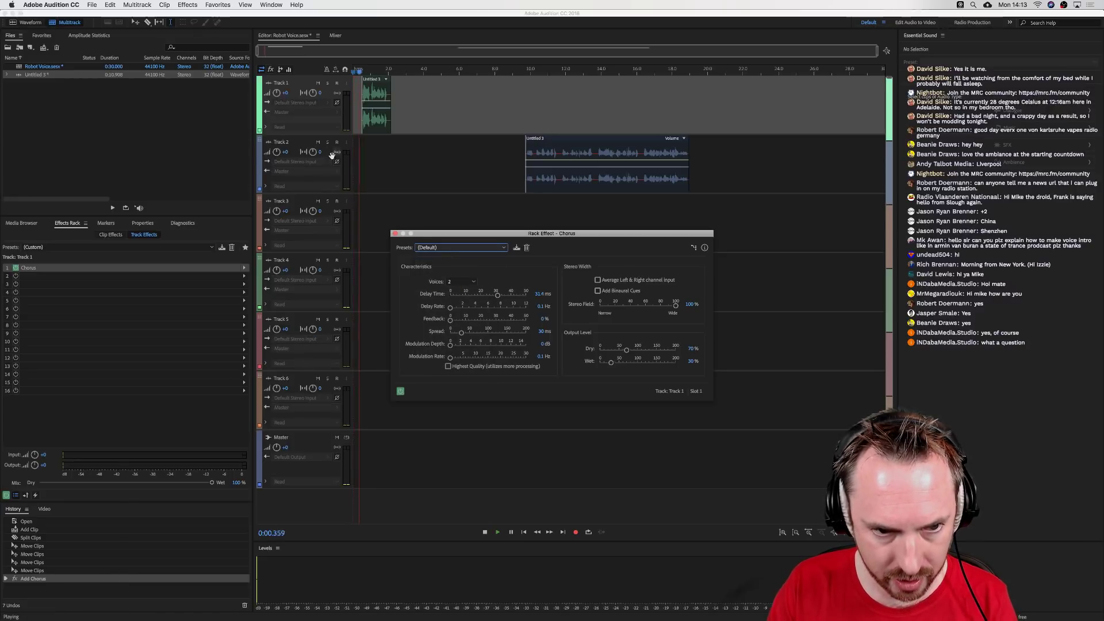
{"action": "key", "text": "space"}
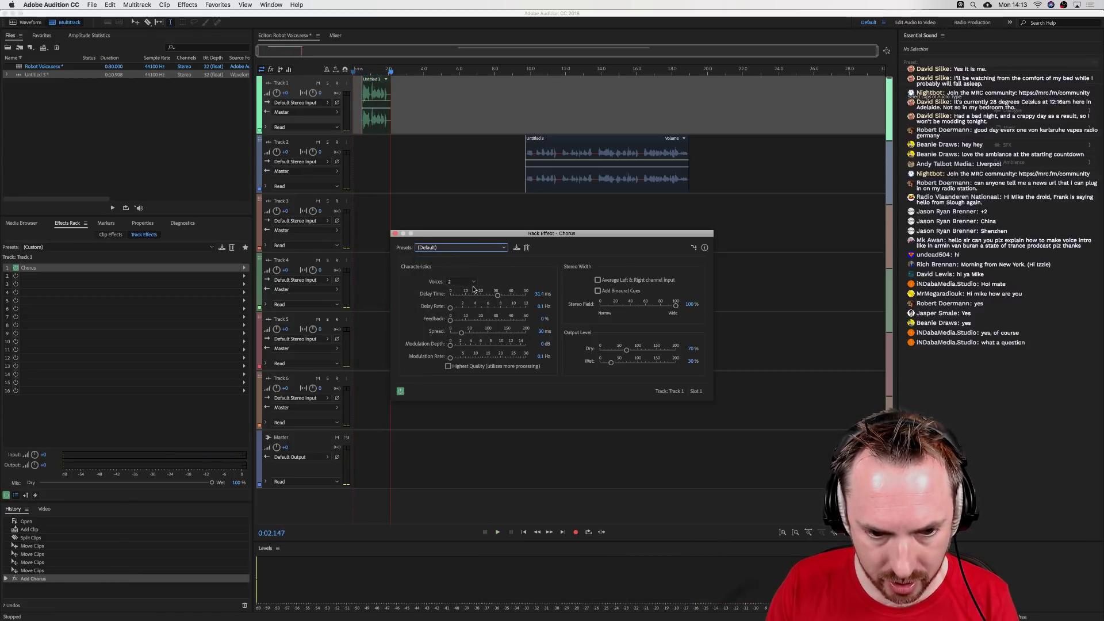
- Play the first phrase from about 0.4 s while trying Chorus modulation depths, and set the depth to 5.1 dB
{"action": "left_click", "coordinate": [359, 123]}
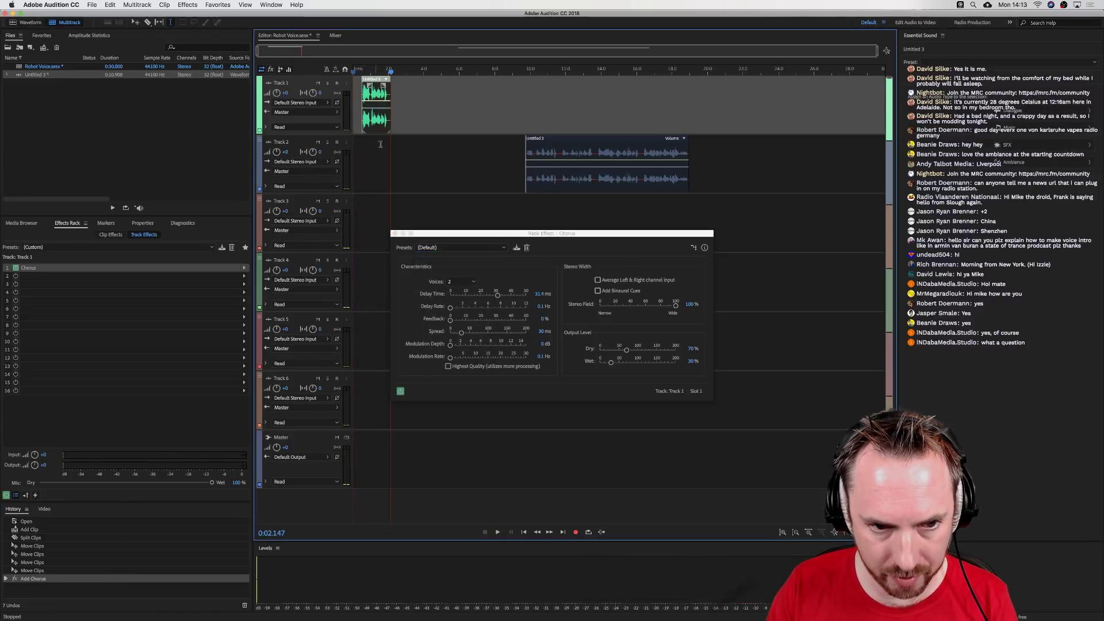
{"action": "left_click", "coordinate": [359, 119]}
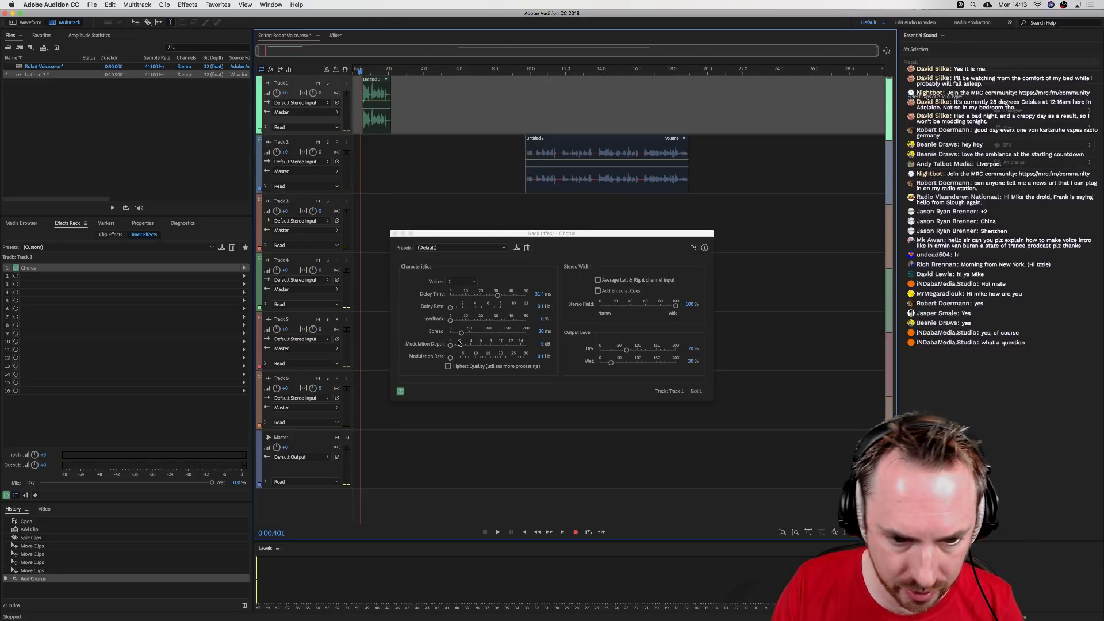
{"action": "left_click_drag", "start_coordinate": [451, 345], "coordinate": [496, 347]}
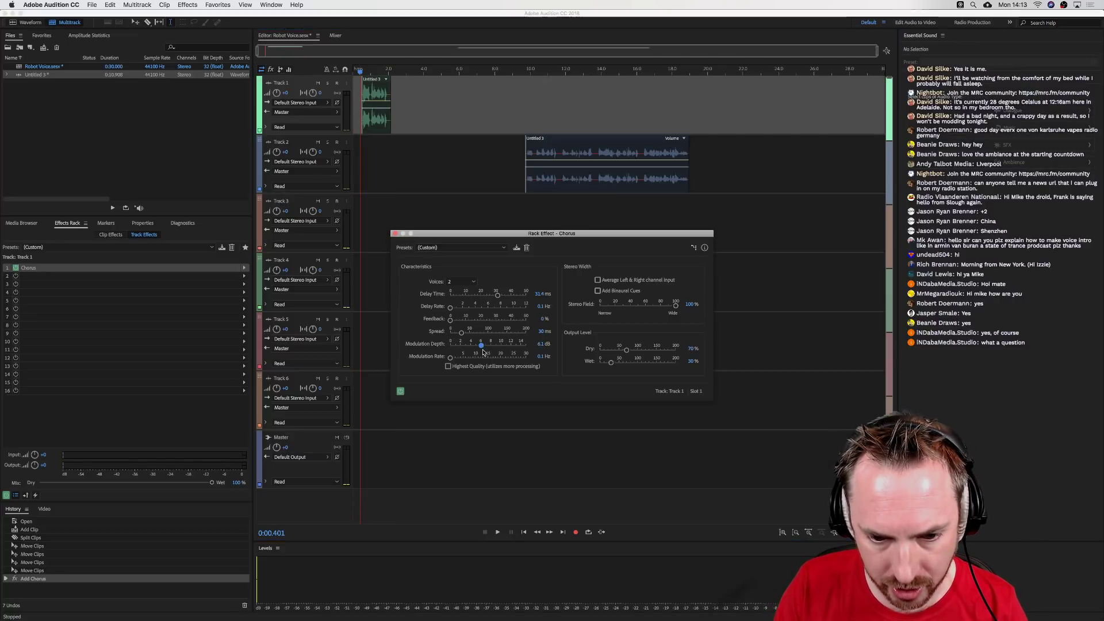
{"action": "key", "text": "space"}
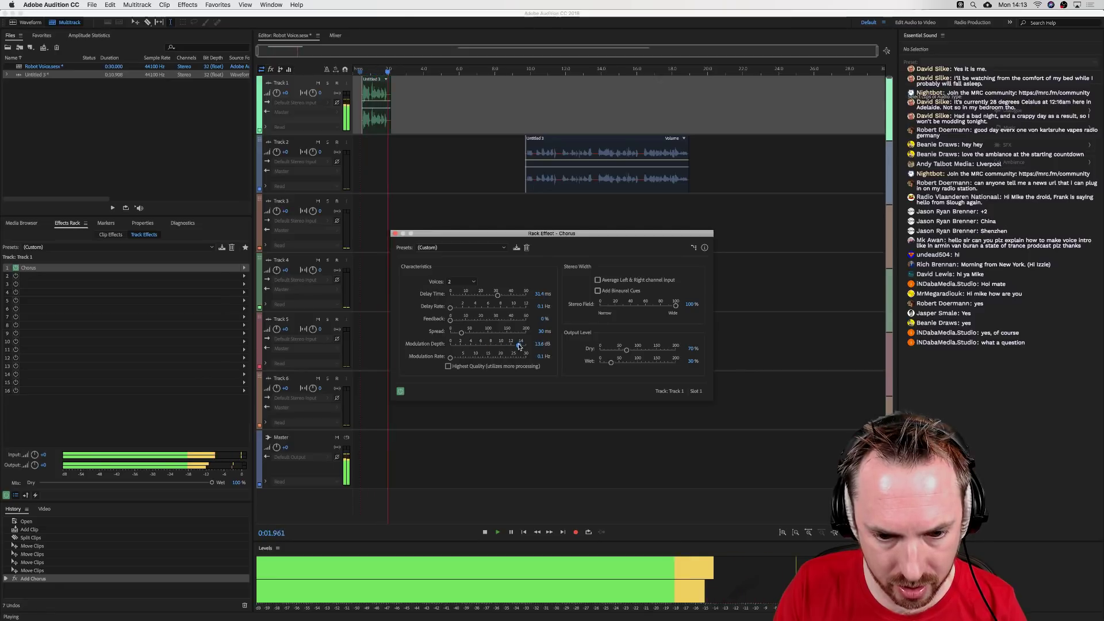
{"action": "key", "text": "space"}
{"action": "left_click_drag", "start_coordinate": [493, 345], "coordinate": [518, 346]}
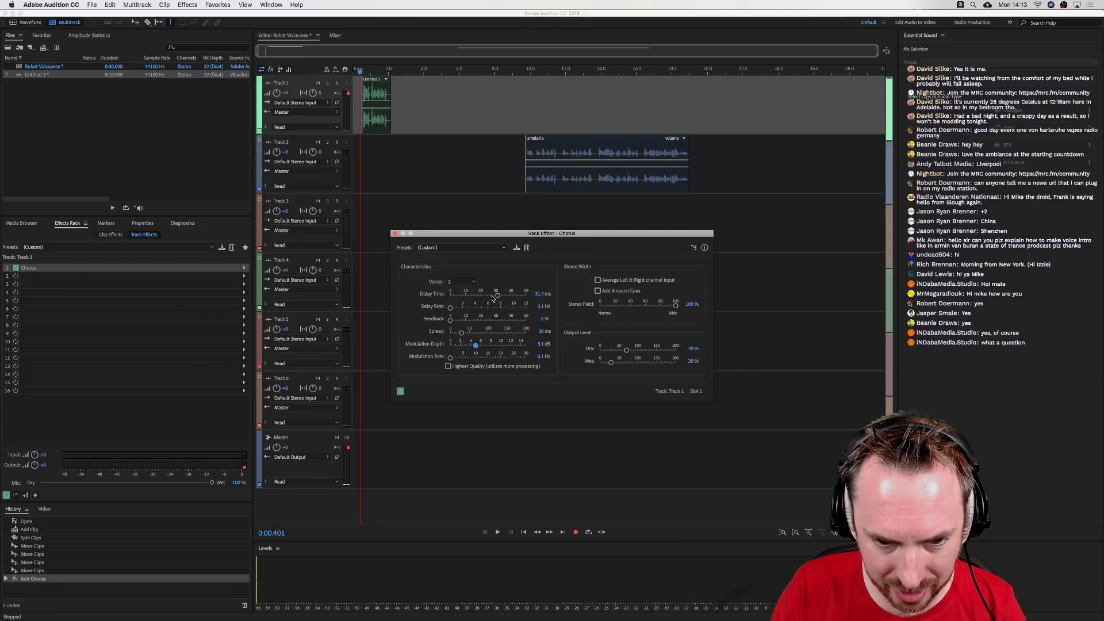
- Set the Chorus delay time to 49.4 ms and the delay rate to 4.4 Hz, and listen to the phrase
{"action": "left_click_drag", "start_coordinate": [493, 297], "coordinate": [524, 298]}
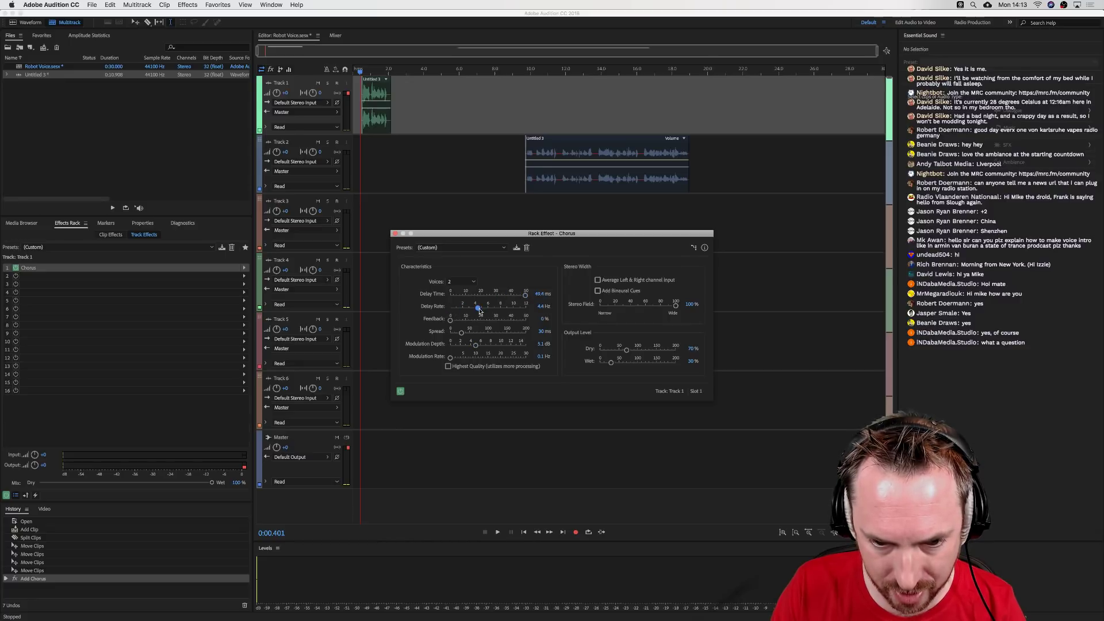
{"action": "key", "text": "space"}
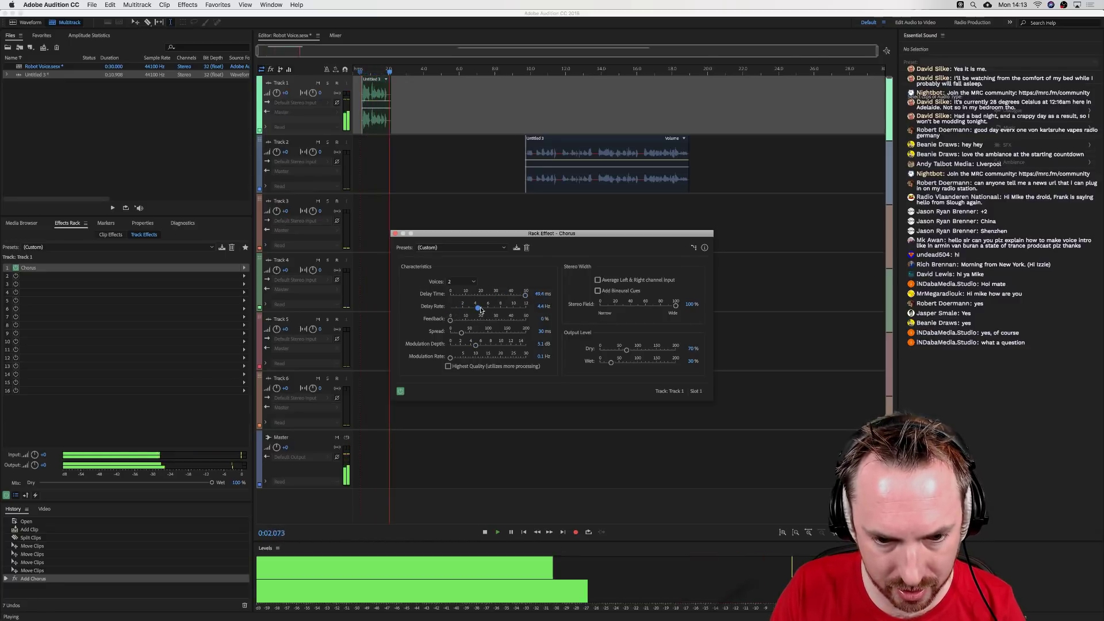
{"action": "key", "text": "space"}
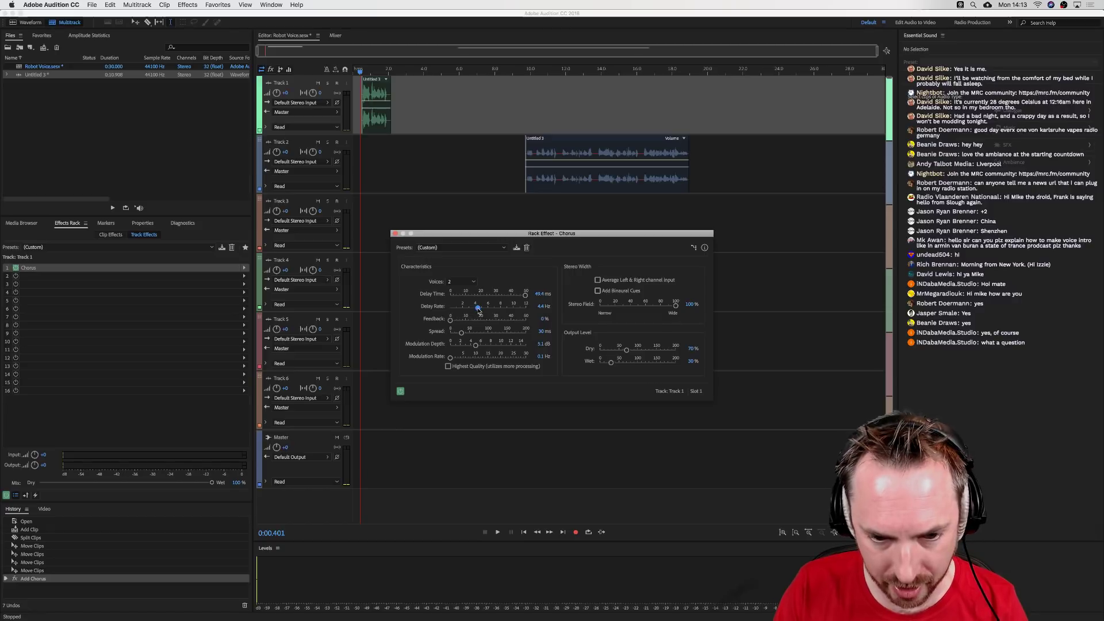
- Adjust the Chorus during repeated playback to a 6.5 Hz delay rate, 15.3 % feedback and 147.4 ms spread
{"action": "mouse_move", "coordinate": [450, 320]}
{"action": "left_mouse_down"}
{"action": "mouse_move", "coordinate": [542, 324]}
{"action": "mouse_move", "coordinate": [467, 334]}
{"action": "left_mouse_up"}
{"action": "key", "text": "space"}
{"action": "key", "text": "space"}
{"action": "key", "text": "space"}
{"action": "key", "text": "space"}
{"action": "key", "text": "space"}
{"action": "key", "text": "space"}
{"action": "key", "text": "space"}
{"action": "key", "text": "space"}
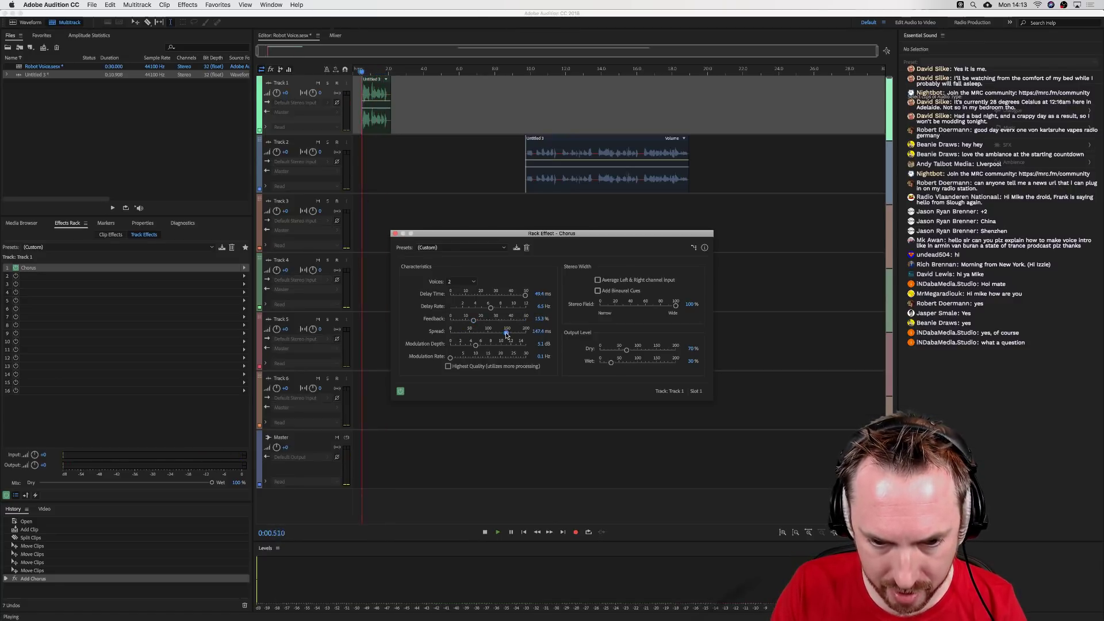
{"action": "key", "text": "space"}
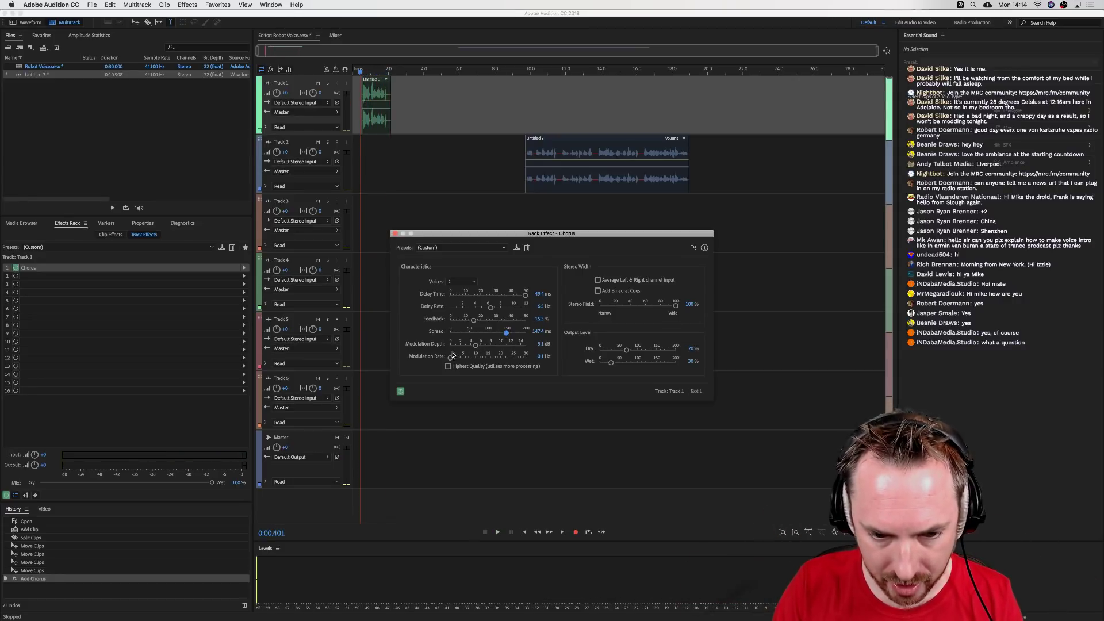
- Set the Chorus modulation rate to 30 Hz, dry output to 0 % and wet output to 63.4 %, and play the phrase
{"action": "key", "text": "space"}
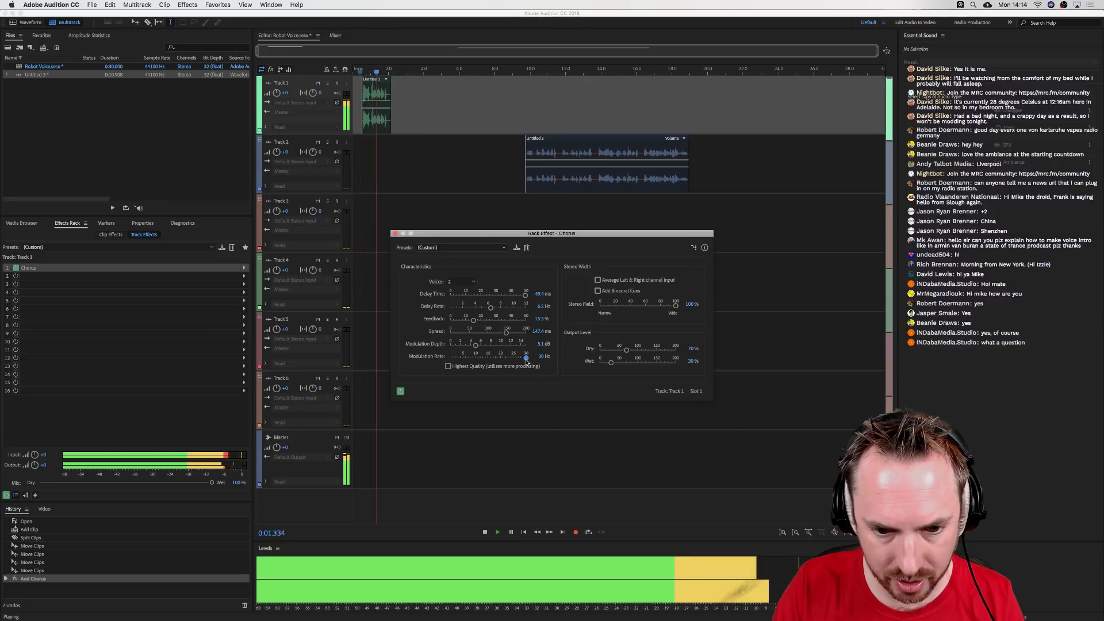
{"action": "key", "text": "space"}
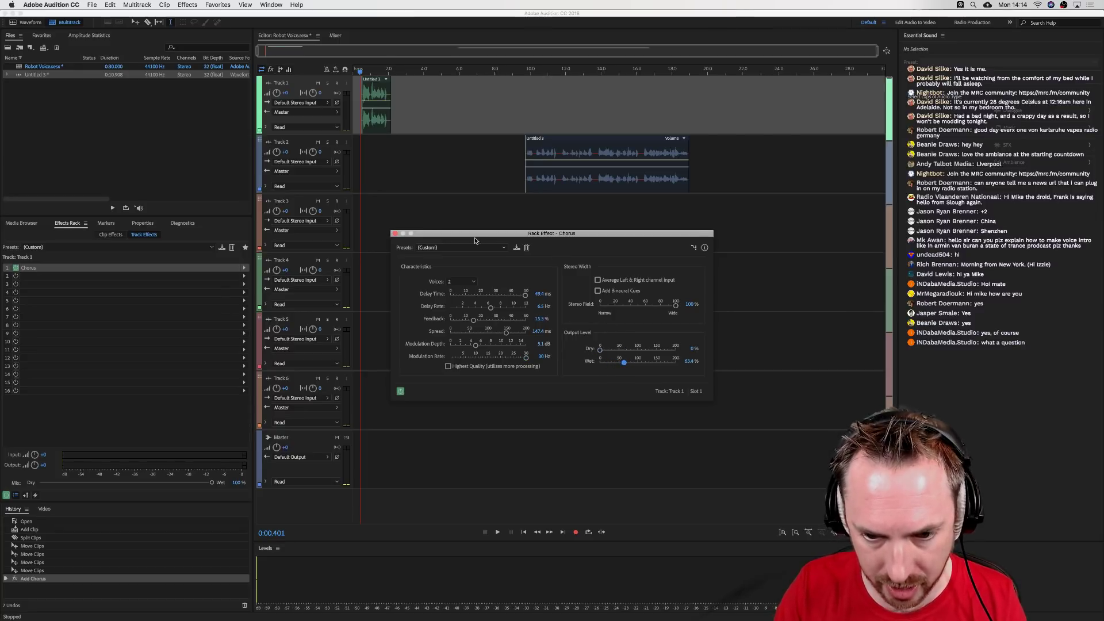
{"action": "key", "text": "space"}
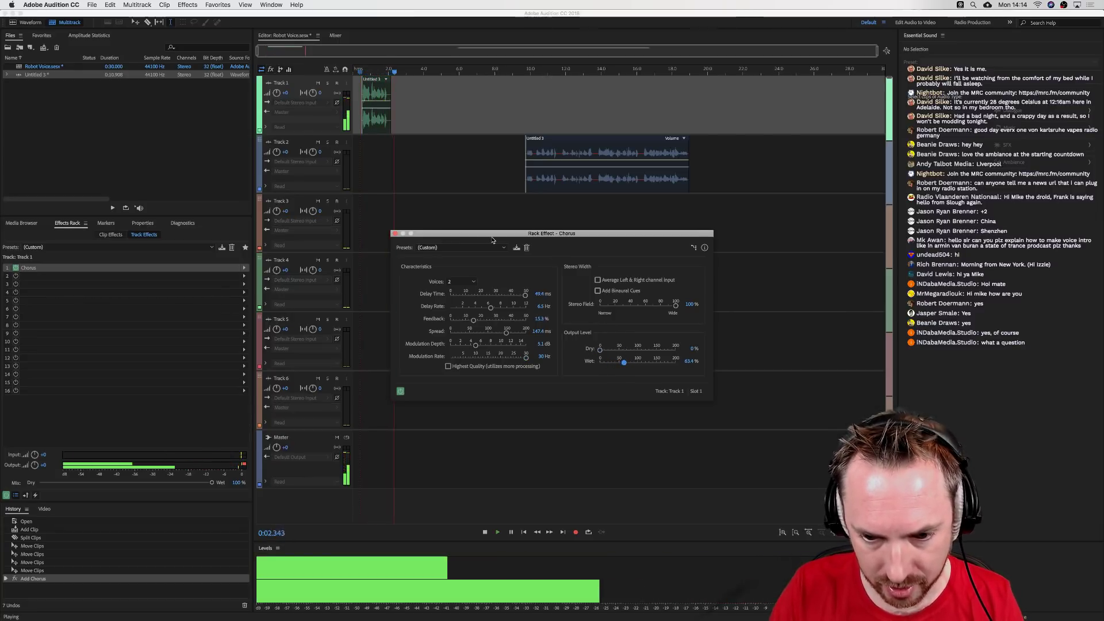
{"action": "key", "text": "space"}
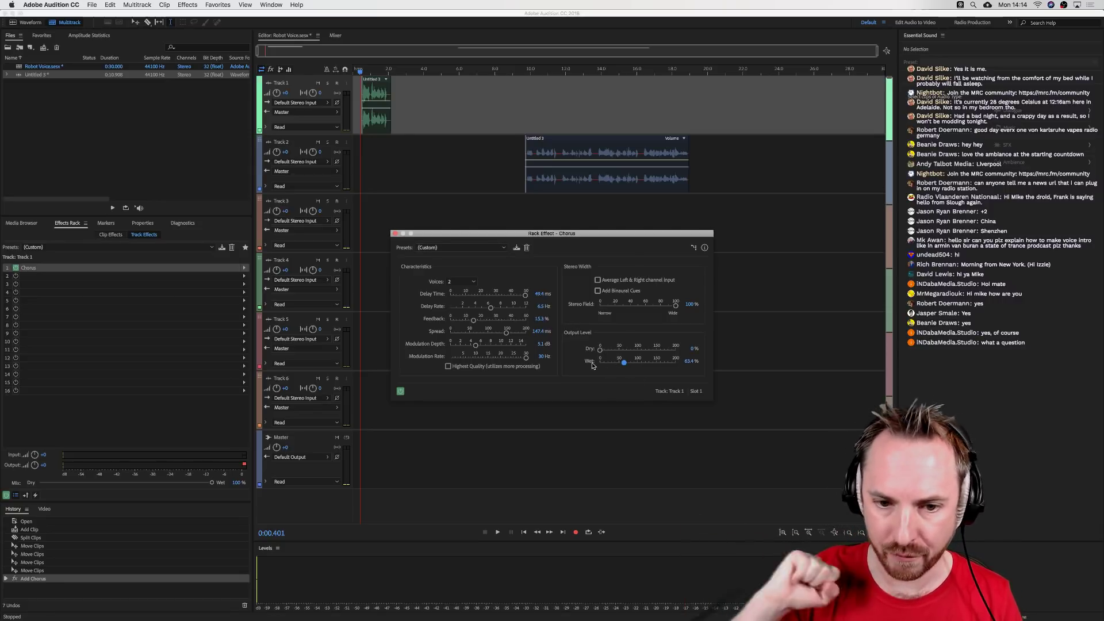
- Compare the phrase with only dry Chorus output, and set the dry output to 0 % and wet output to 100 % for another playback
{"action": "left_click_drag", "start_coordinate": [600, 349], "coordinate": [554, 381]}
{"action": "key", "text": "space"}
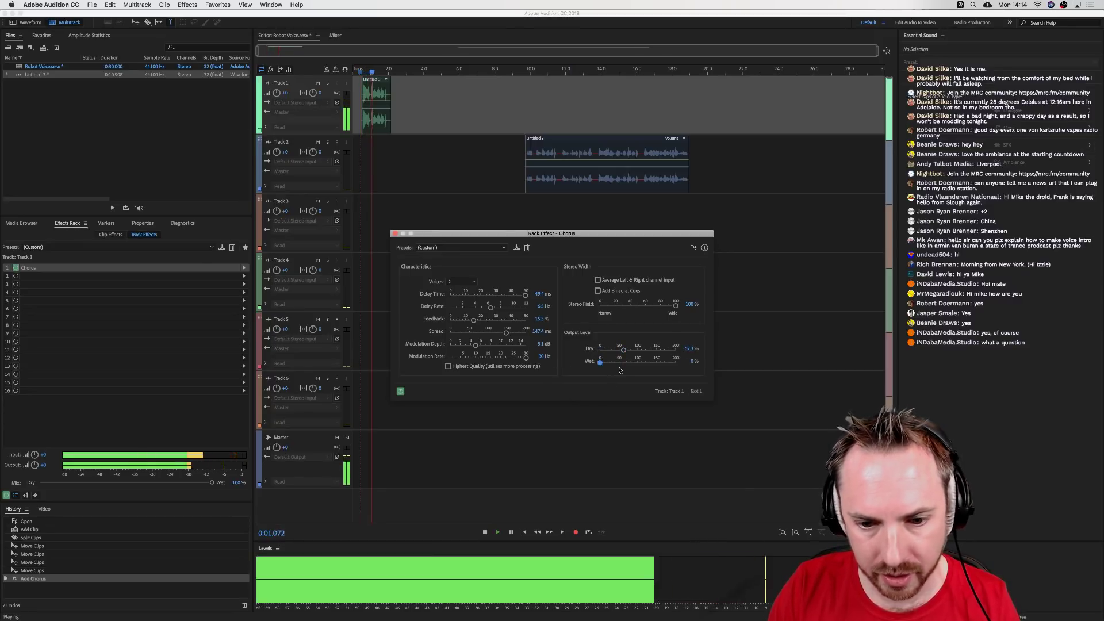
{"action": "key", "text": "space"}
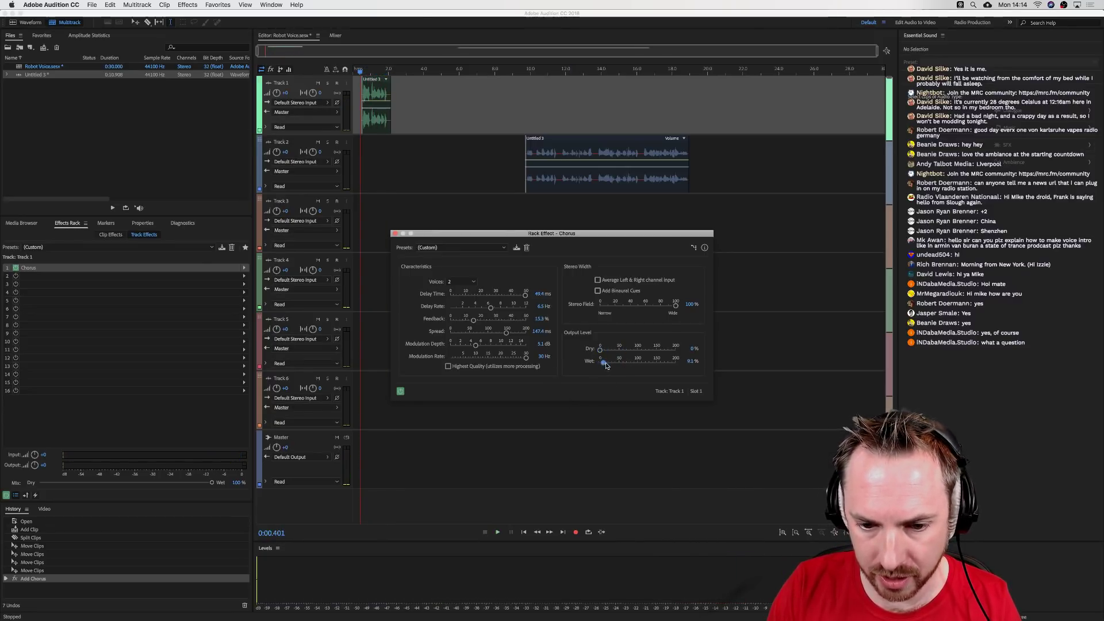
{"action": "left_click_drag", "start_coordinate": [627, 368], "coordinate": [630, 366]}
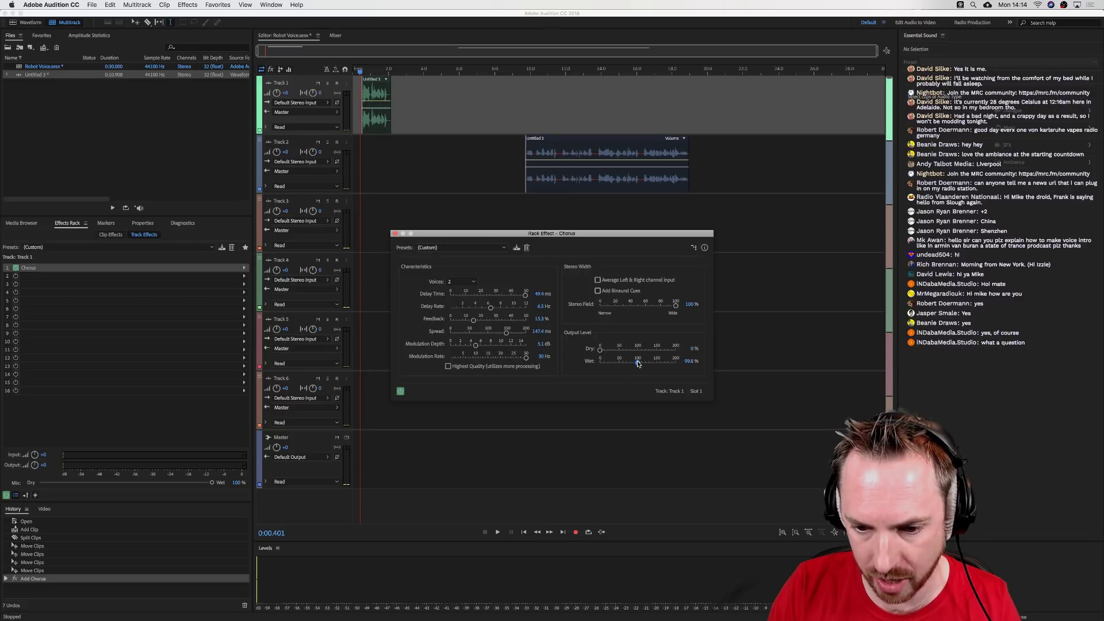
{"action": "key", "text": "space"}
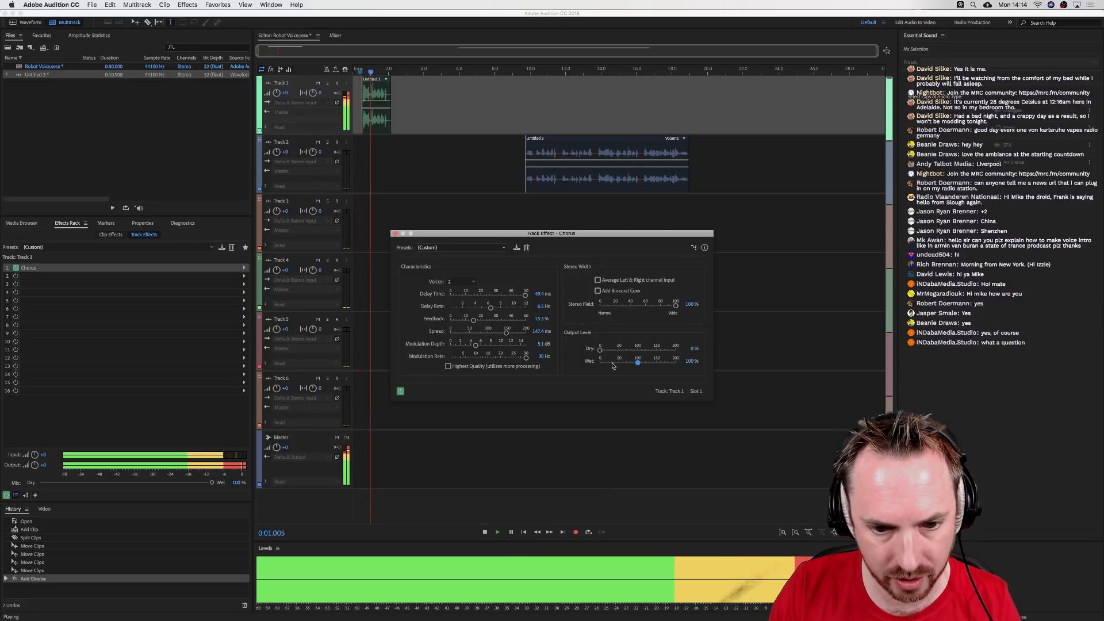
{"action": "key", "text": "space"}
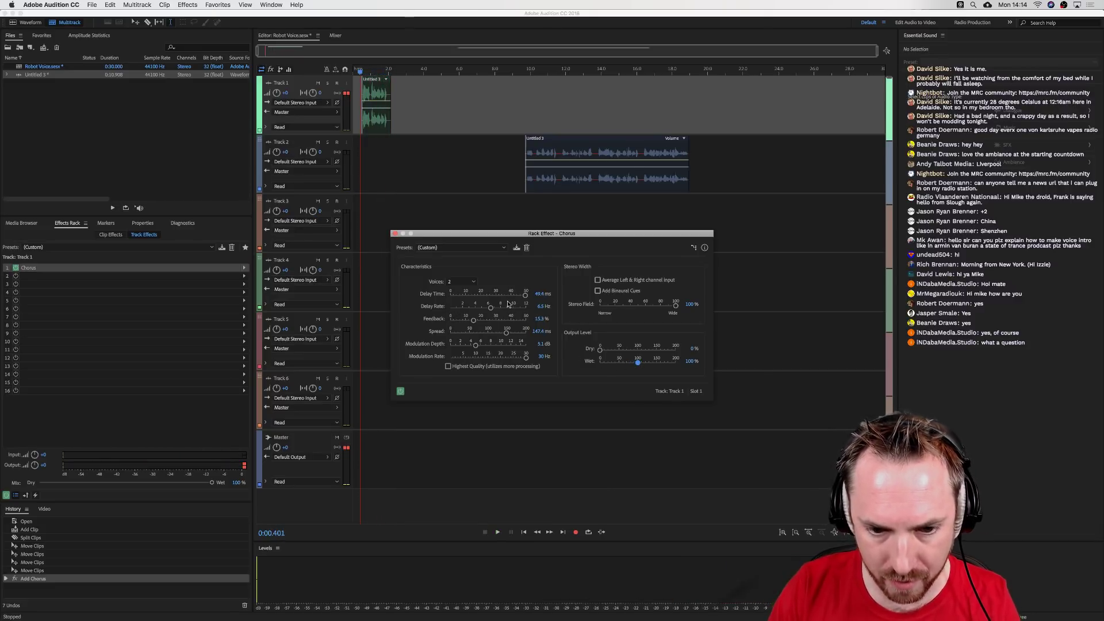
- Lower the Chorus delay time to 22.9 ms during repeated playback of the first phrase
{"action": "key", "text": "space"}
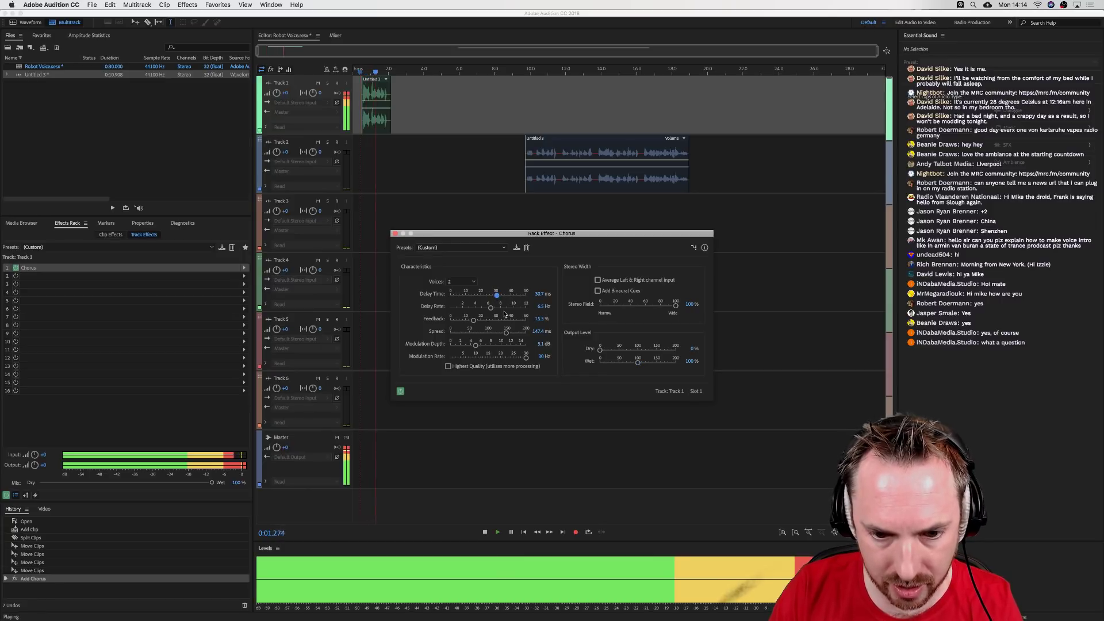
{"action": "key", "text": "space"}
{"action": "left_click", "coordinate": [486, 295]}
{"action": "key", "text": "space"}
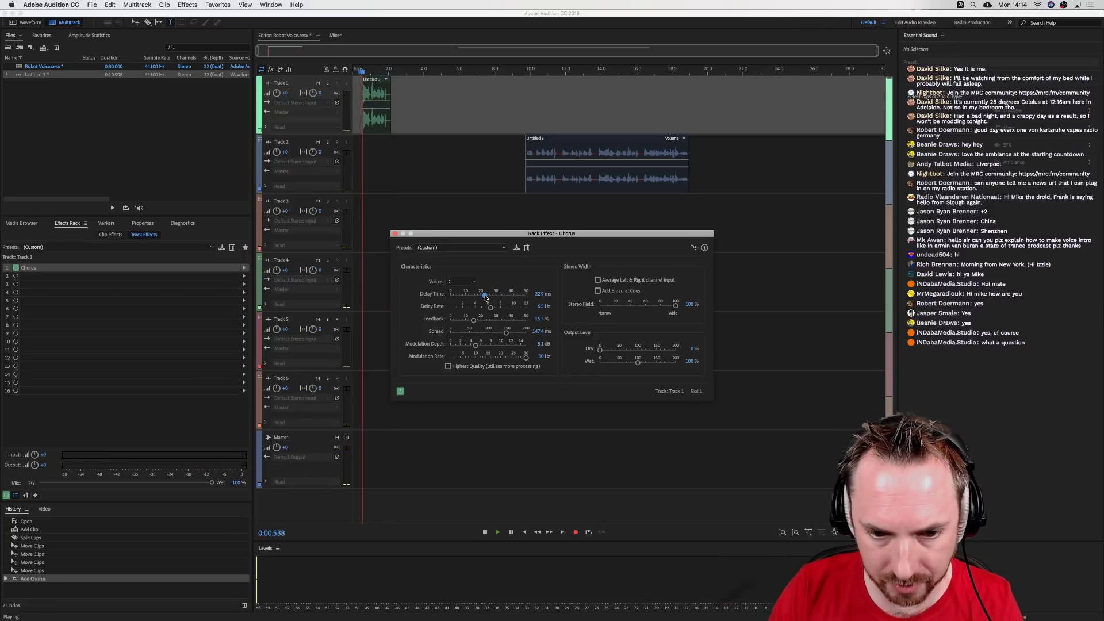
{"action": "key", "text": "space"}
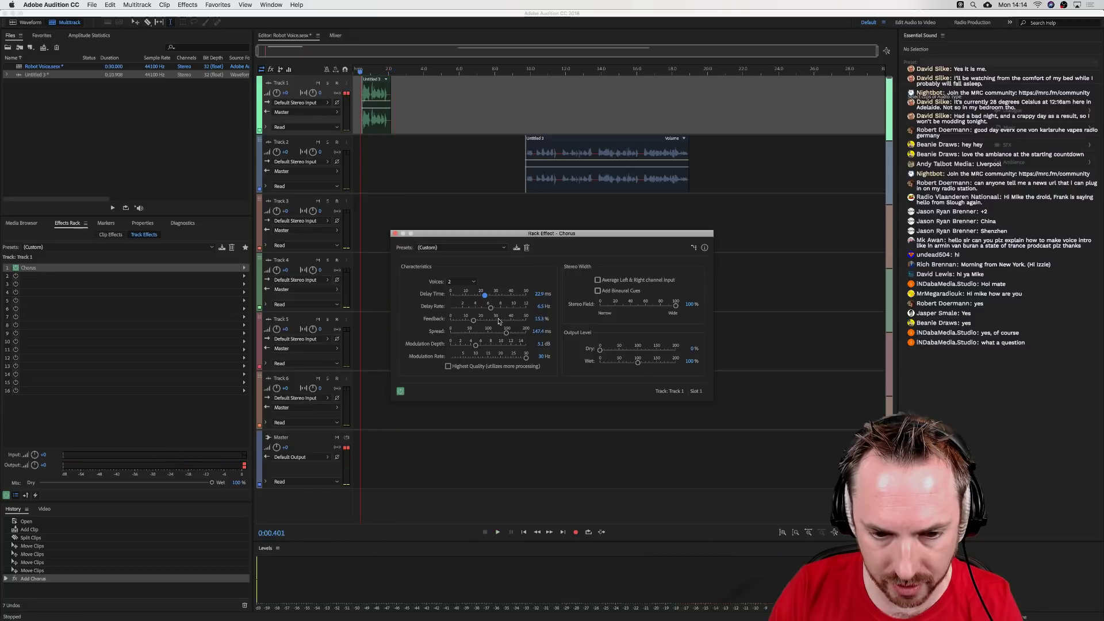
- Raise the Chorus feedback to 33.1 %, play the phrase and close the Chorus settings
{"action": "left_click", "coordinate": [490, 321]}
{"action": "key", "text": "space"}
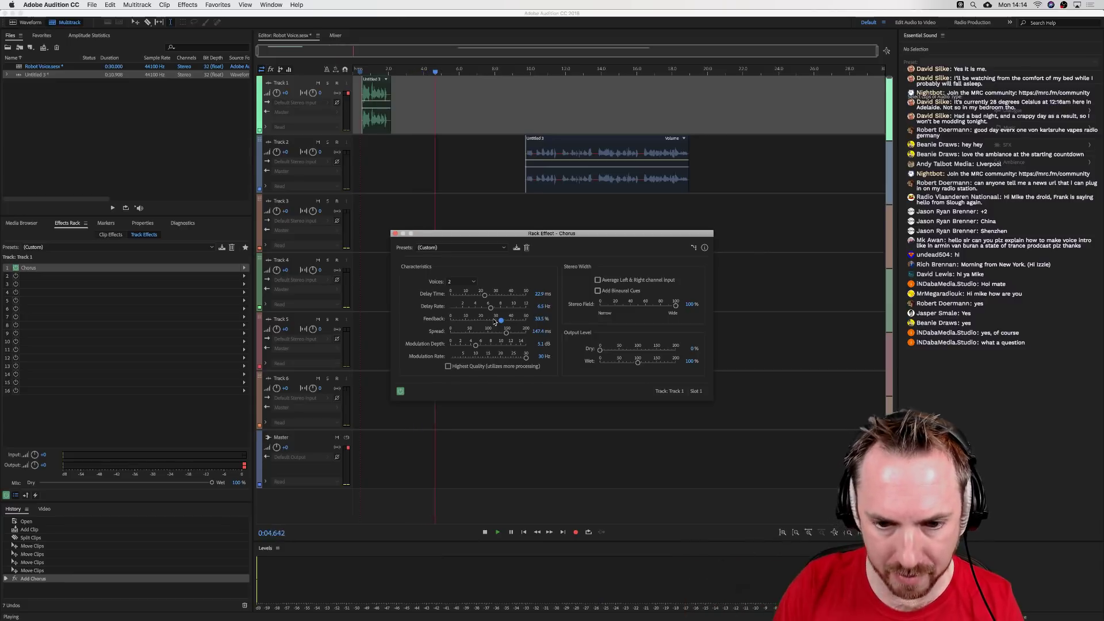
{"action": "key", "text": "space"}
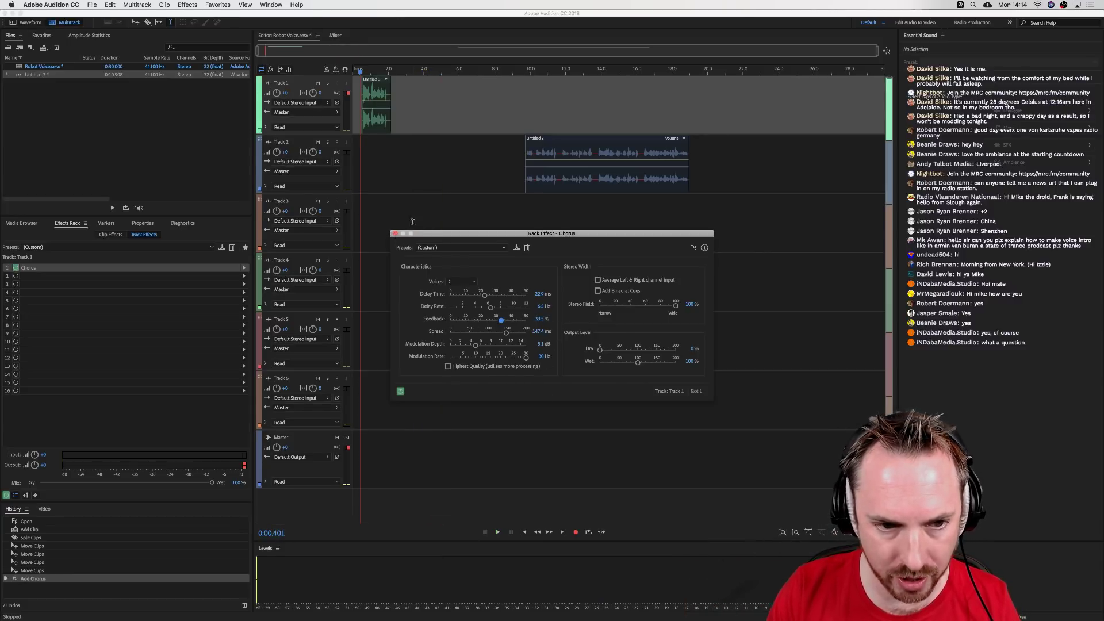
{"action": "left_click", "coordinate": [395, 234]}
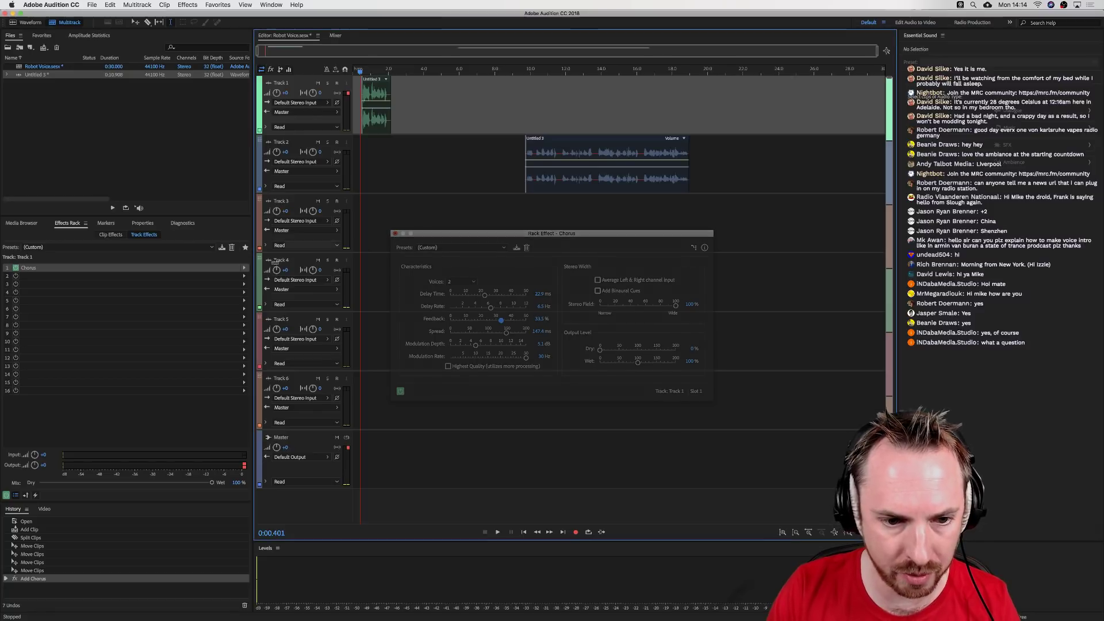
- Add Studio Reverb after the Chorus on Track 1, with 100 % dry and 35.3 % wet output, while listening to the phrase
{"action": "left_click", "coordinate": [244, 276]}
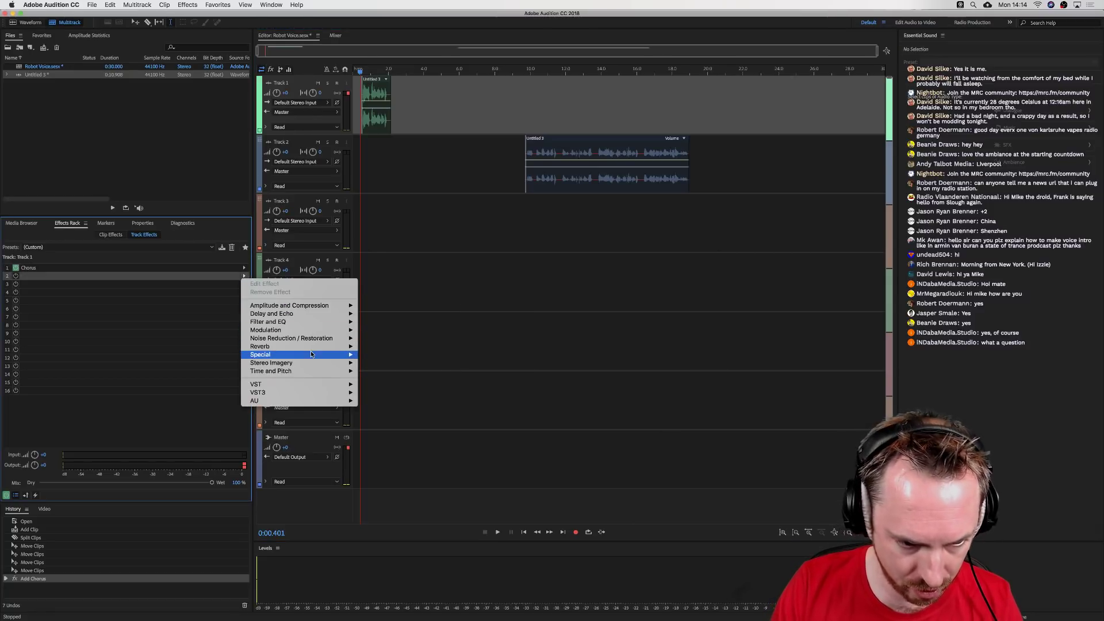
{"action": "mouse_move", "coordinate": [313, 347]}
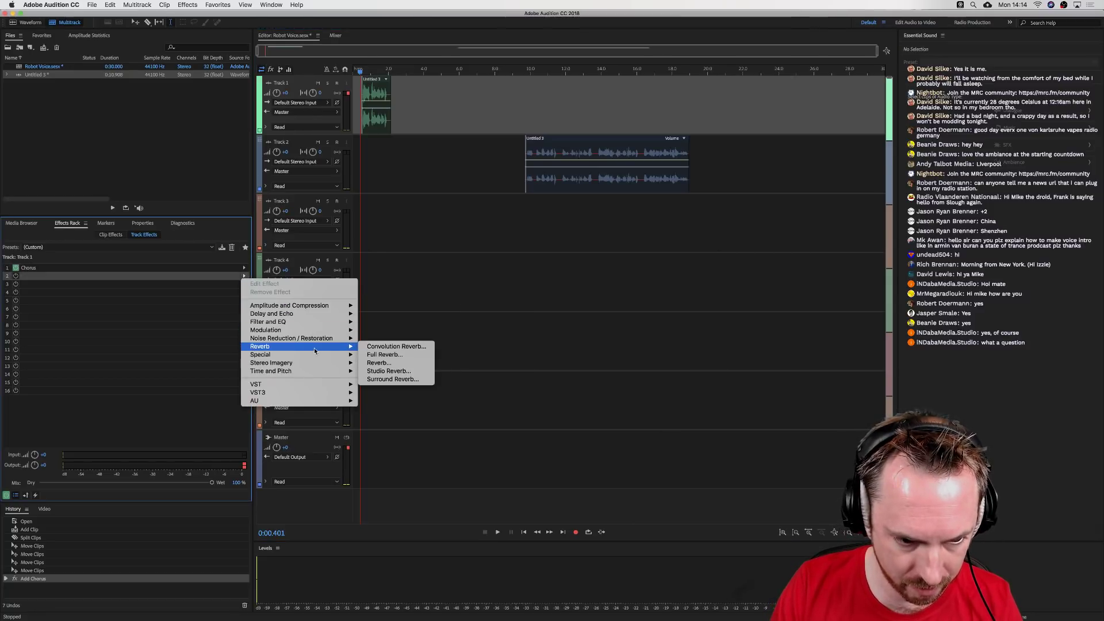
{"action": "left_click", "coordinate": [391, 372]}
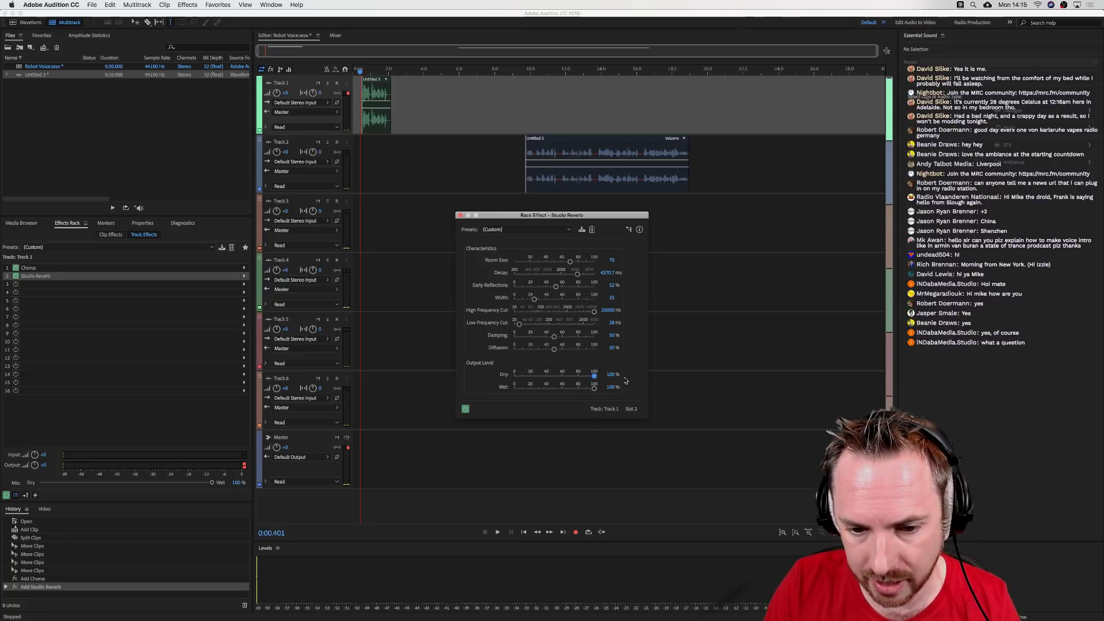
{"action": "key", "text": "space"}
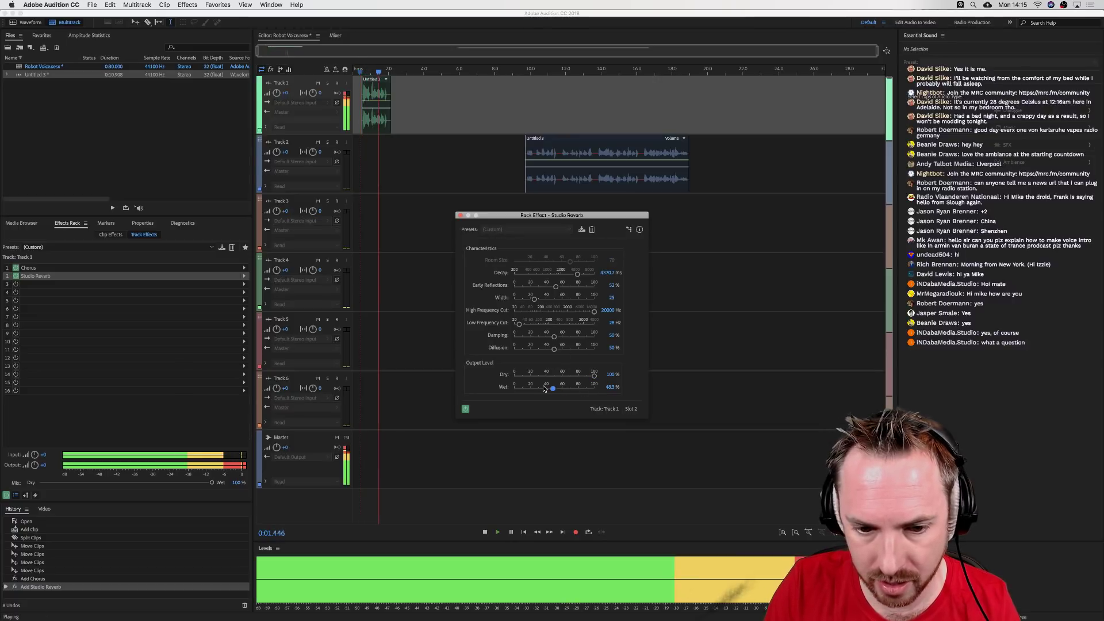
{"action": "left_click_drag", "start_coordinate": [553, 389], "coordinate": [540, 391]}
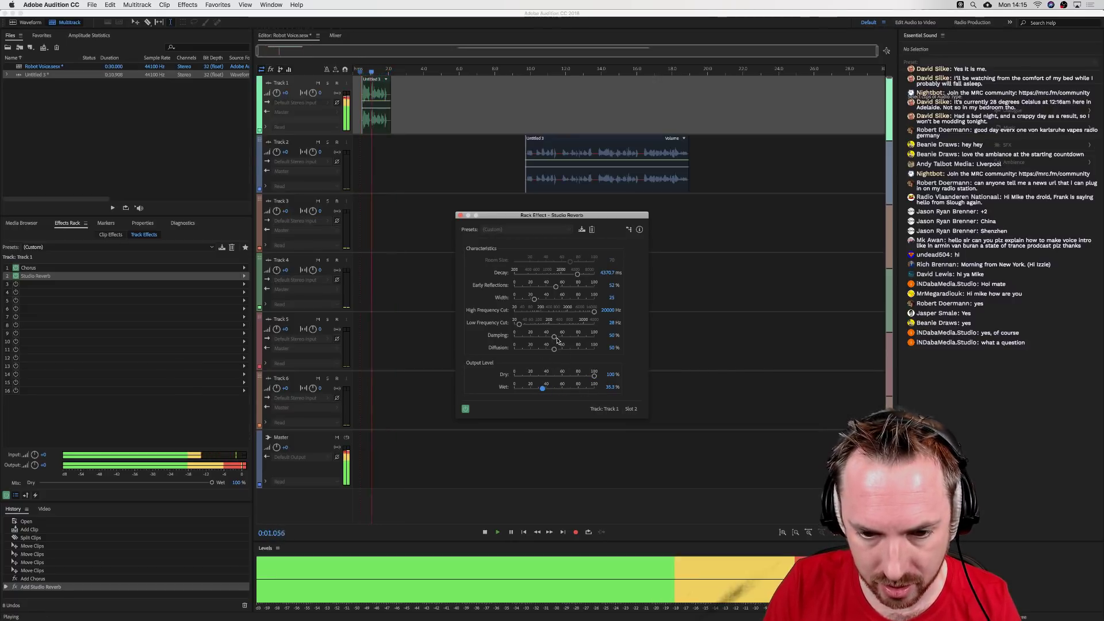
{"action": "key", "text": "space"}
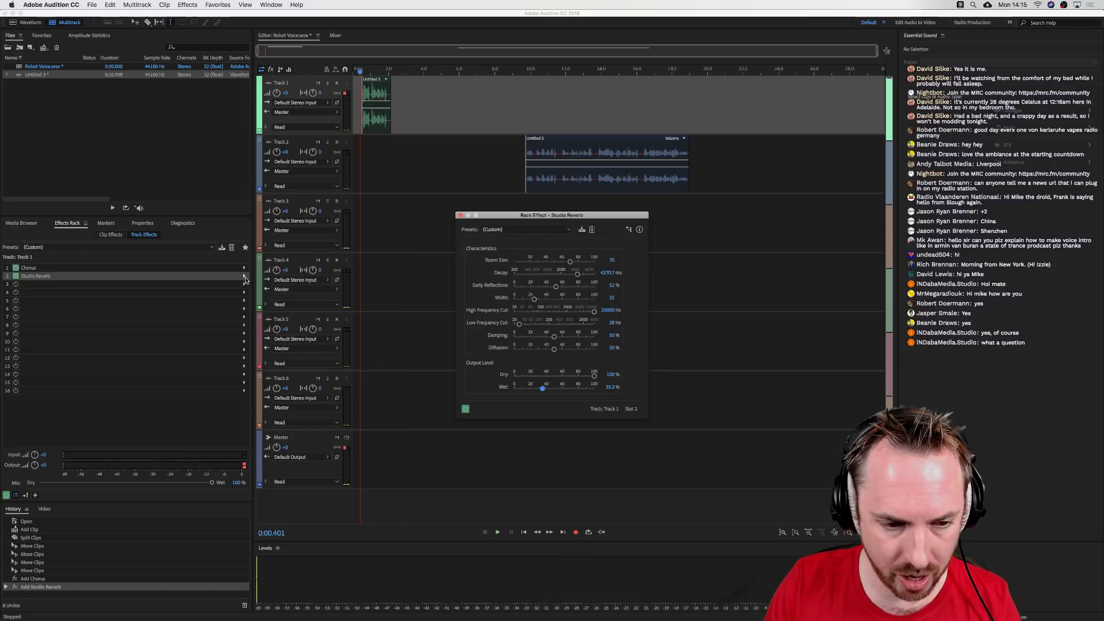
{"action": "left_click", "coordinate": [244, 277]}
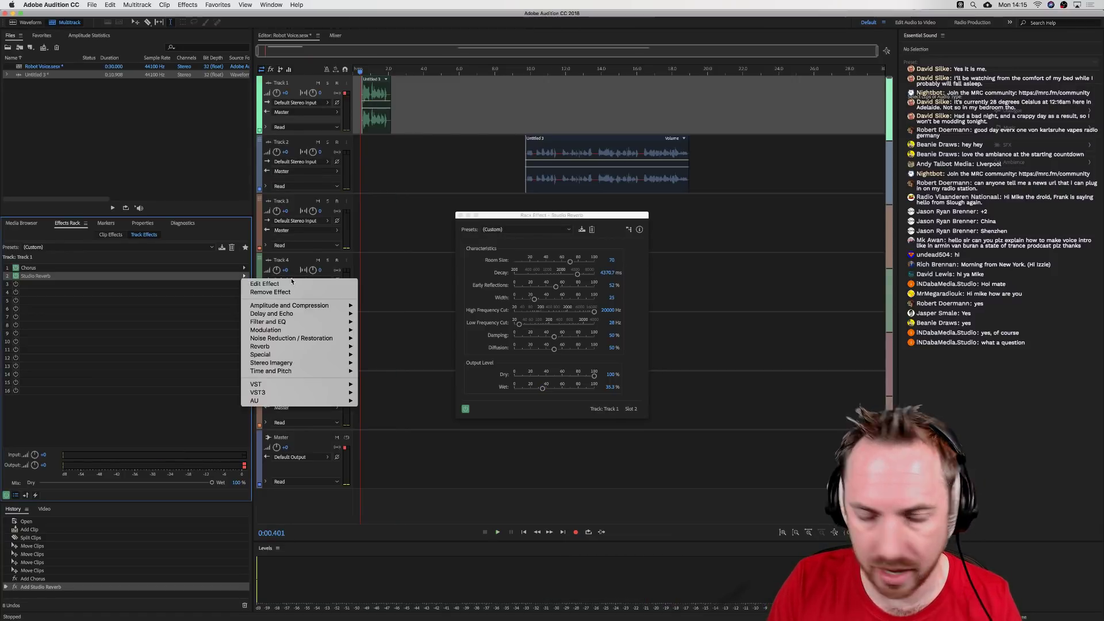
{"action": "left_click", "coordinate": [246, 277]}
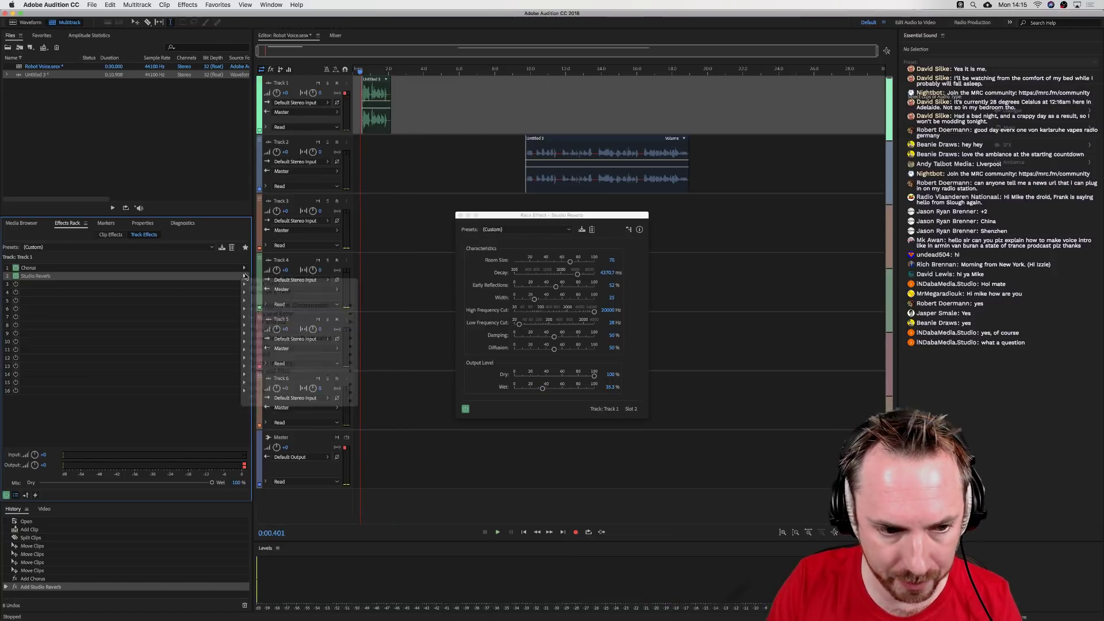
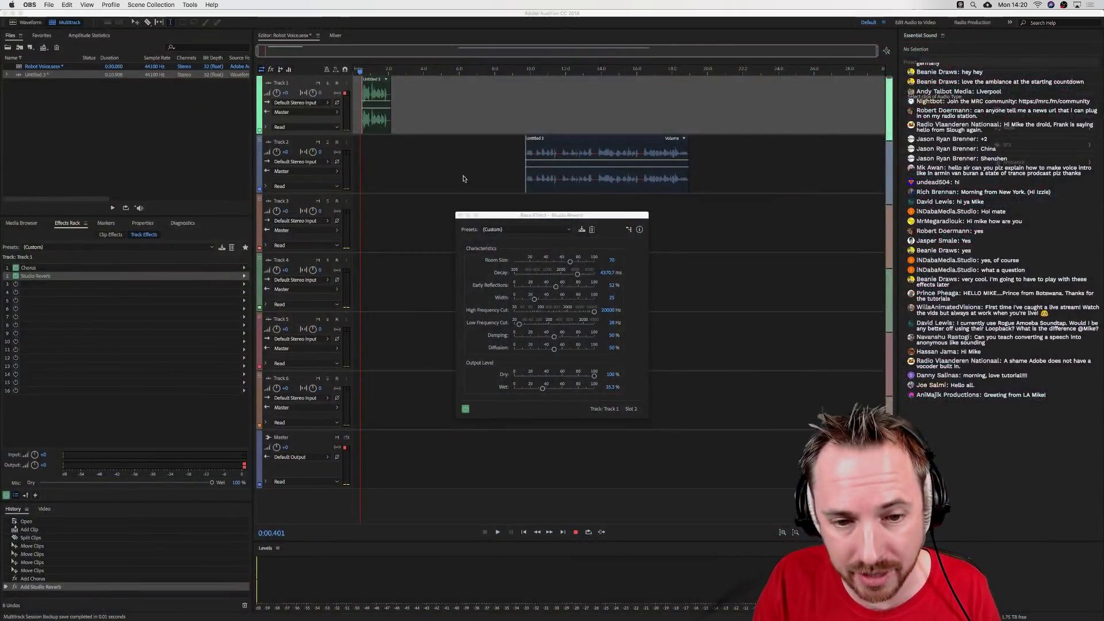
- Listen to the first phrase with Chorus and Studio Reverb together, and close the reverb settings
{"action": "left_click", "coordinate": [367, 129]}
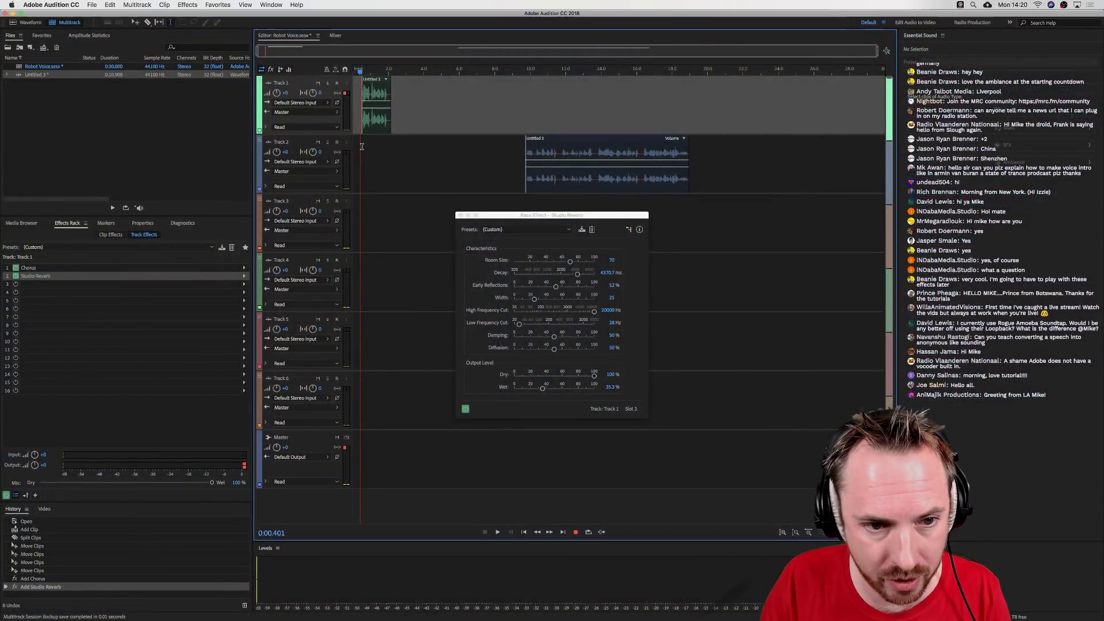
{"action": "key", "text": "space"}
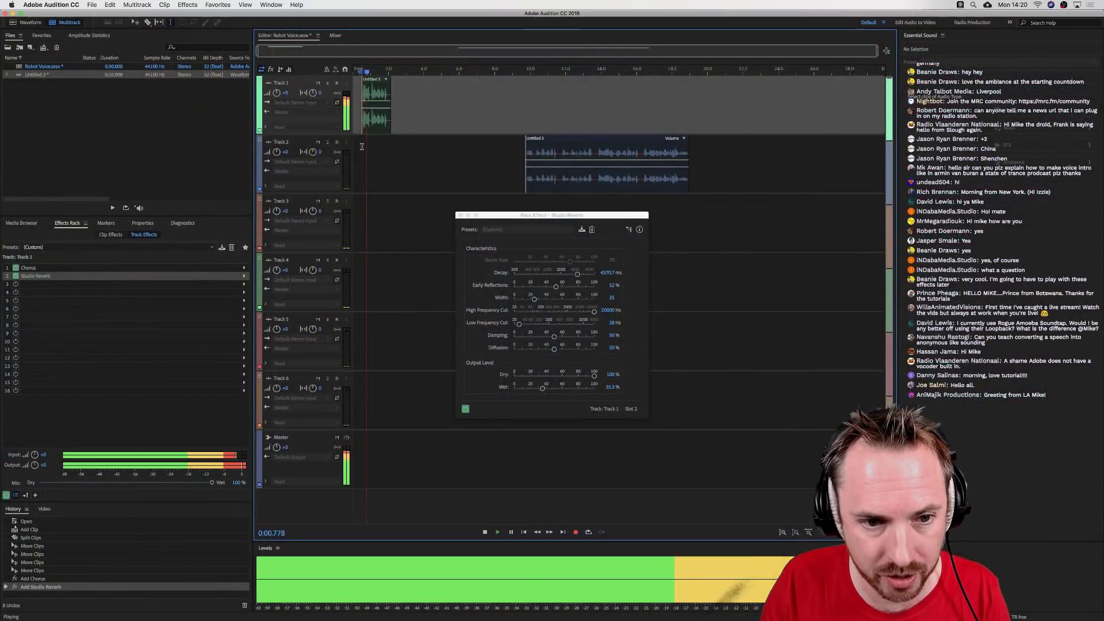
{"action": "key", "text": "space"}
{"action": "left_click", "coordinate": [460, 216]}
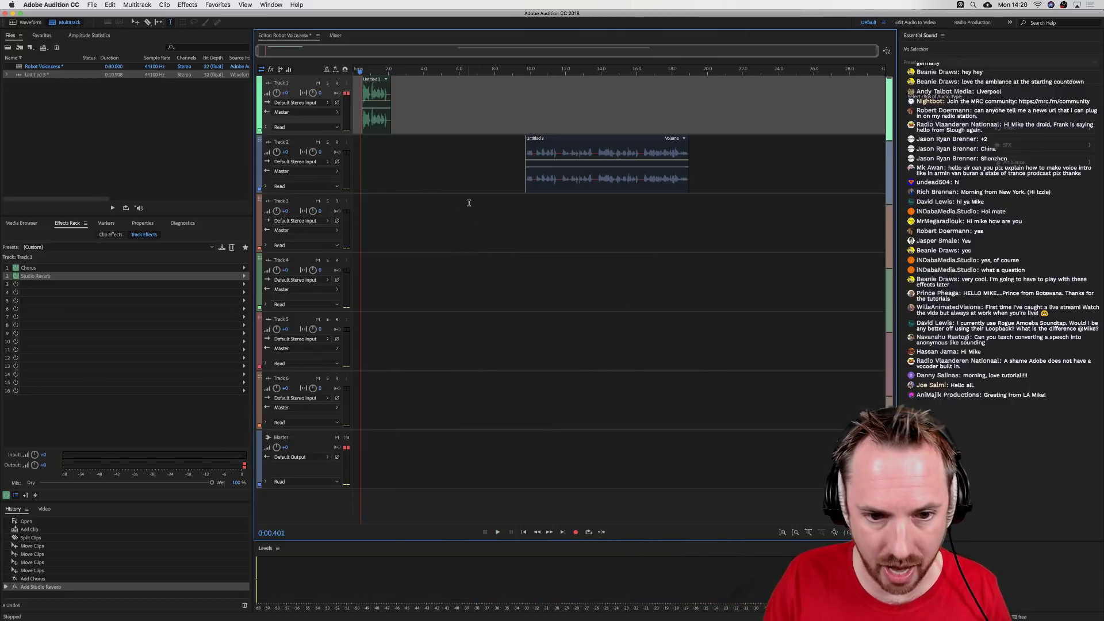
- Split the long voice clip on Track 2 after its first phrase, at about 11.7 s
{"action": "left_click", "coordinate": [561, 152]}
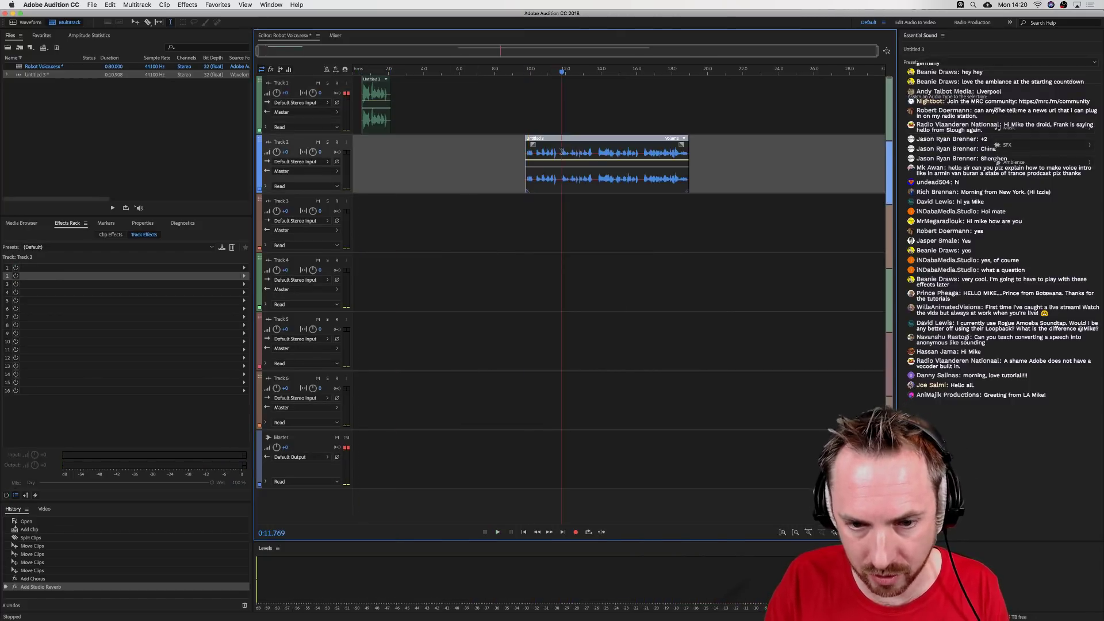
{"action": "left_click", "coordinate": [560, 153]}
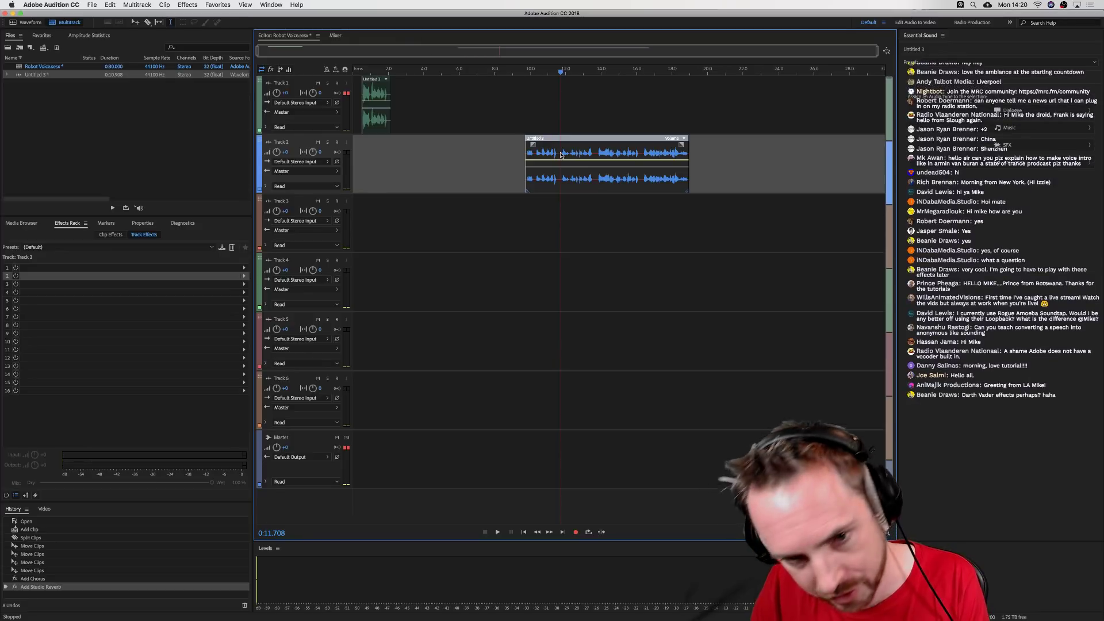
{"action": "key", "text": "super+k"}
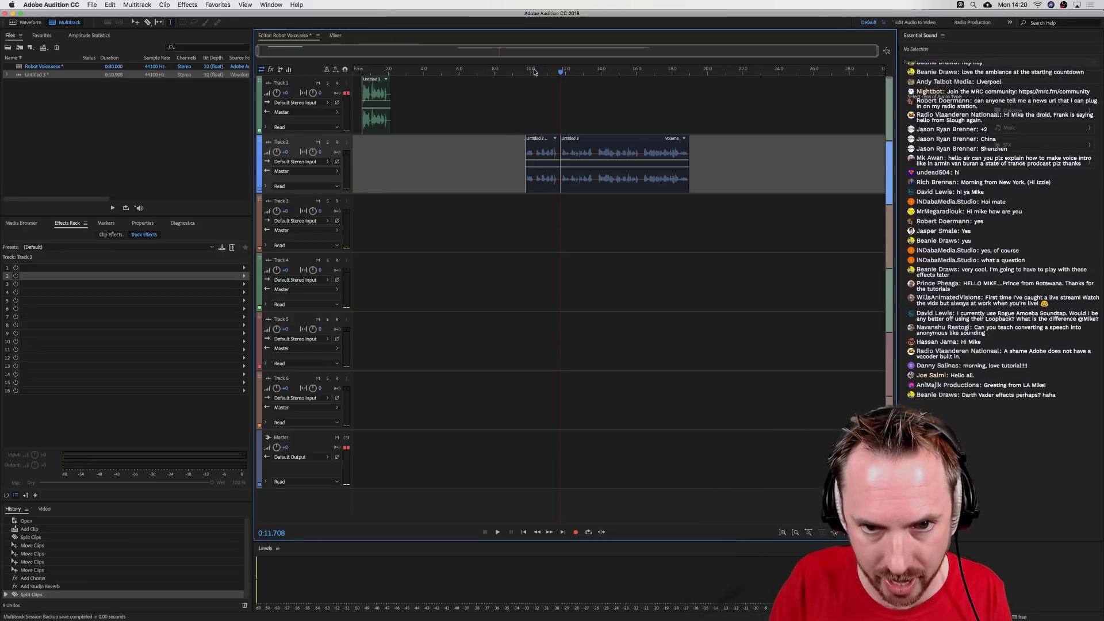
- Add a Pitch Shifter to Track 2, set its transposition to -2 semitones and close its settings
{"action": "scroll", "coordinate": [534, 71], "scroll_direction": "up", "scroll_amount": 1}
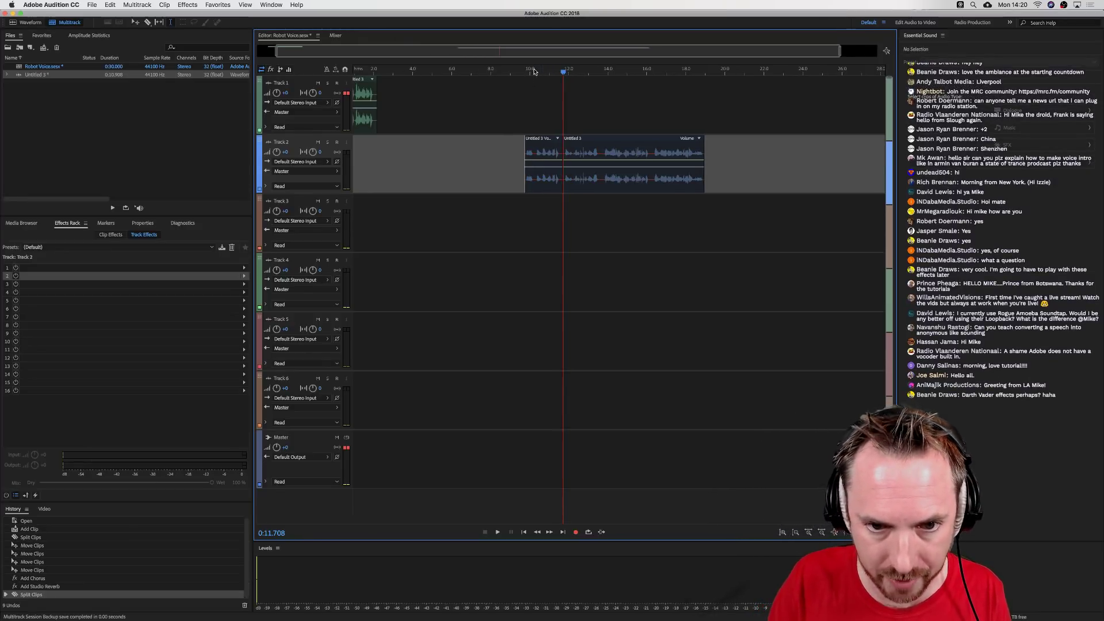
{"action": "left_click", "coordinate": [23, 223]}
{"action": "left_click", "coordinate": [67, 223]}
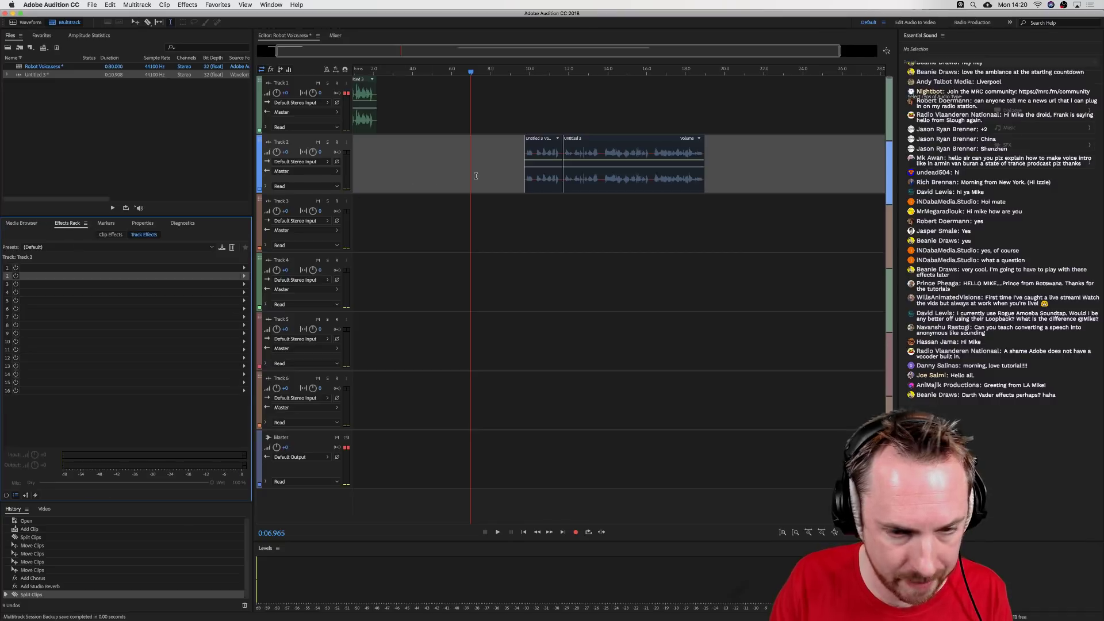
{"action": "left_click", "coordinate": [507, 172]}
{"action": "left_click", "coordinate": [243, 268]}
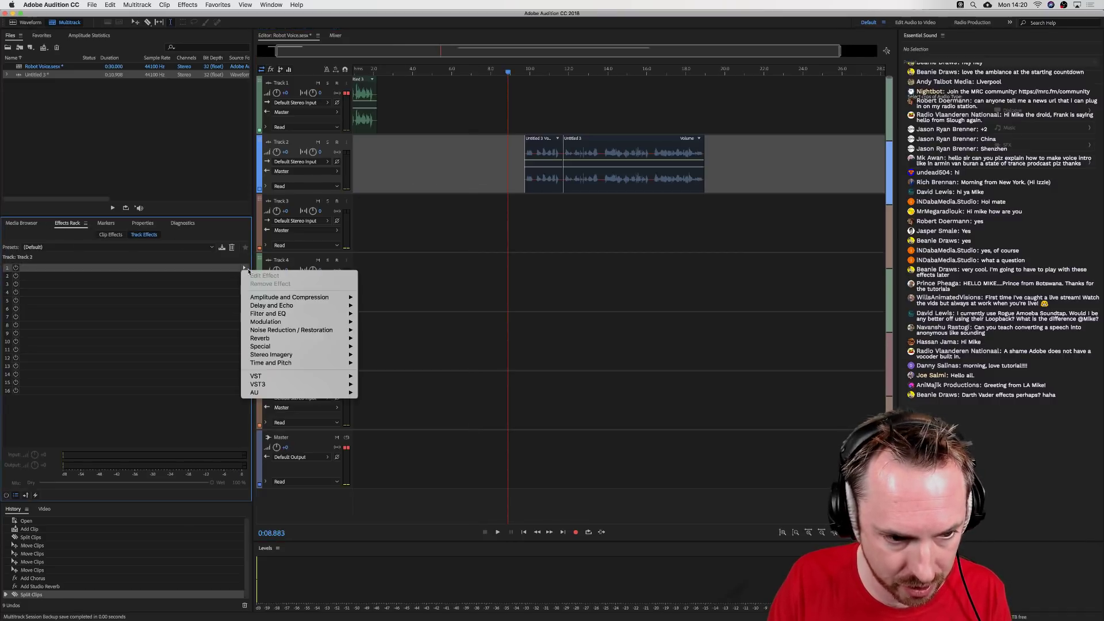
{"action": "mouse_move", "coordinate": [347, 364]}
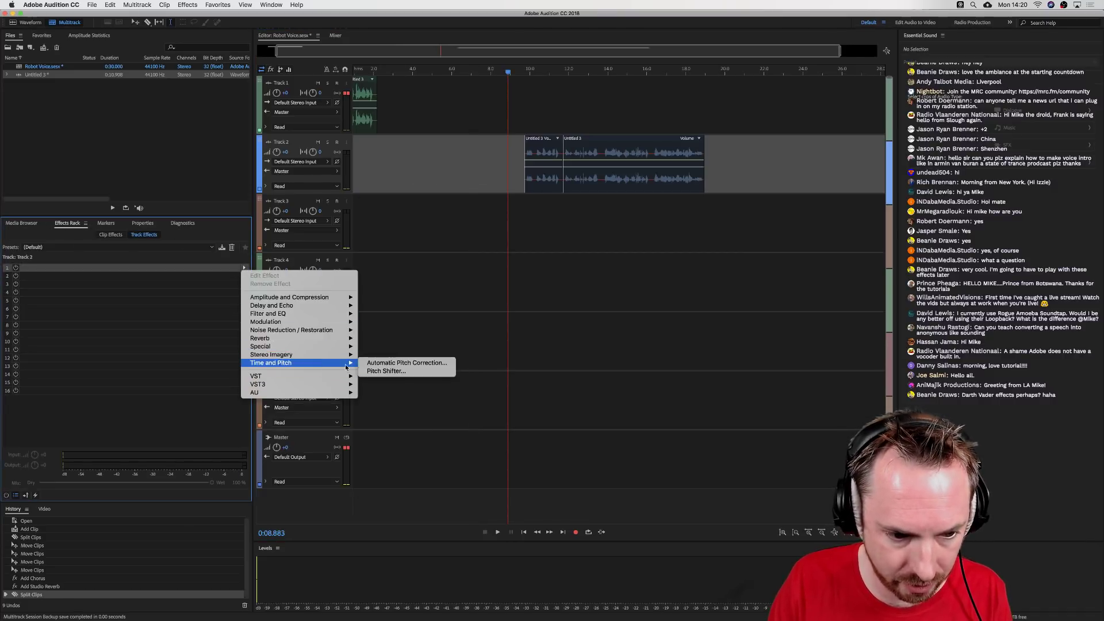
{"action": "left_click", "coordinate": [386, 371]}
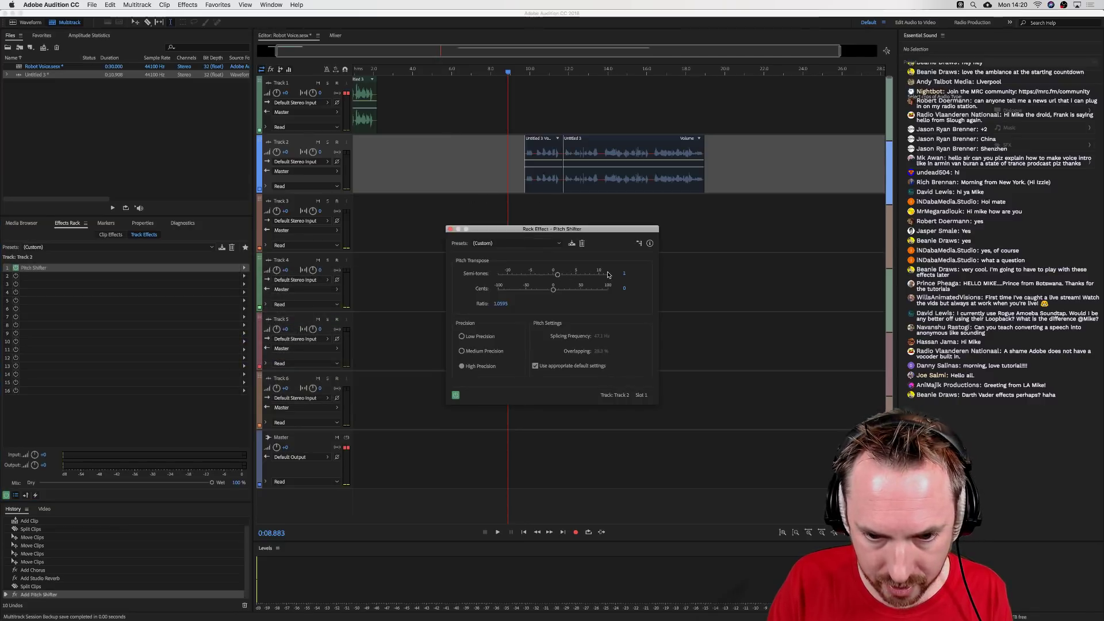
{"action": "type", "text": "-2"}
{"action": "key", "text": "Return"}
{"action": "left_click", "coordinate": [450, 229]}
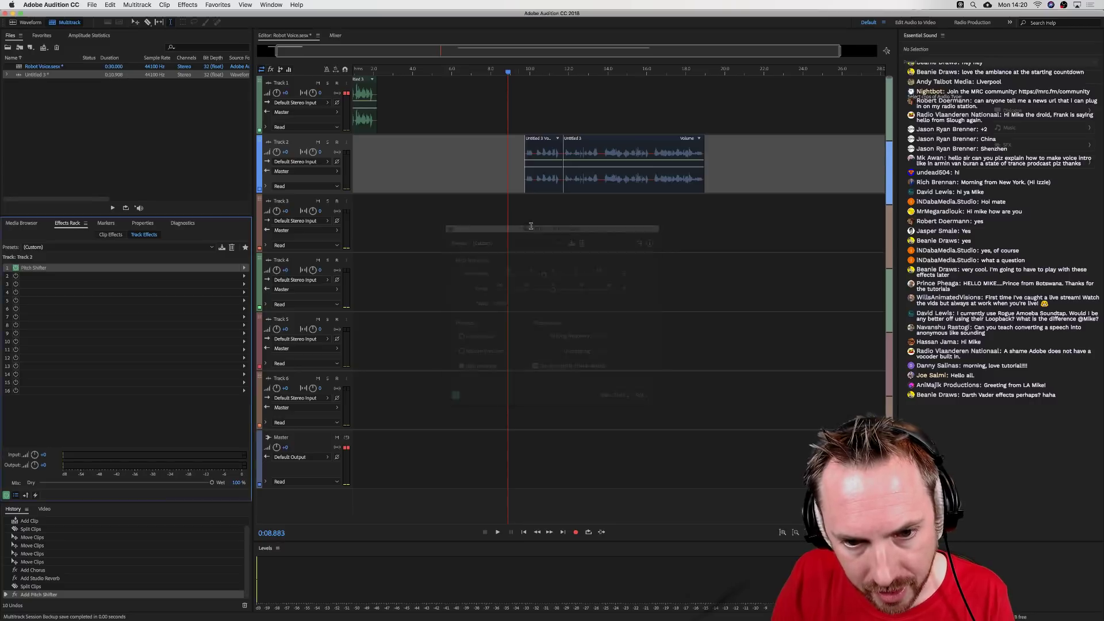
- Add a Pitch Shifter to Track 3, transpose it by -4 semitones and close its settings
{"action": "left_click", "coordinate": [518, 227]}
{"action": "left_click", "coordinate": [243, 268]}
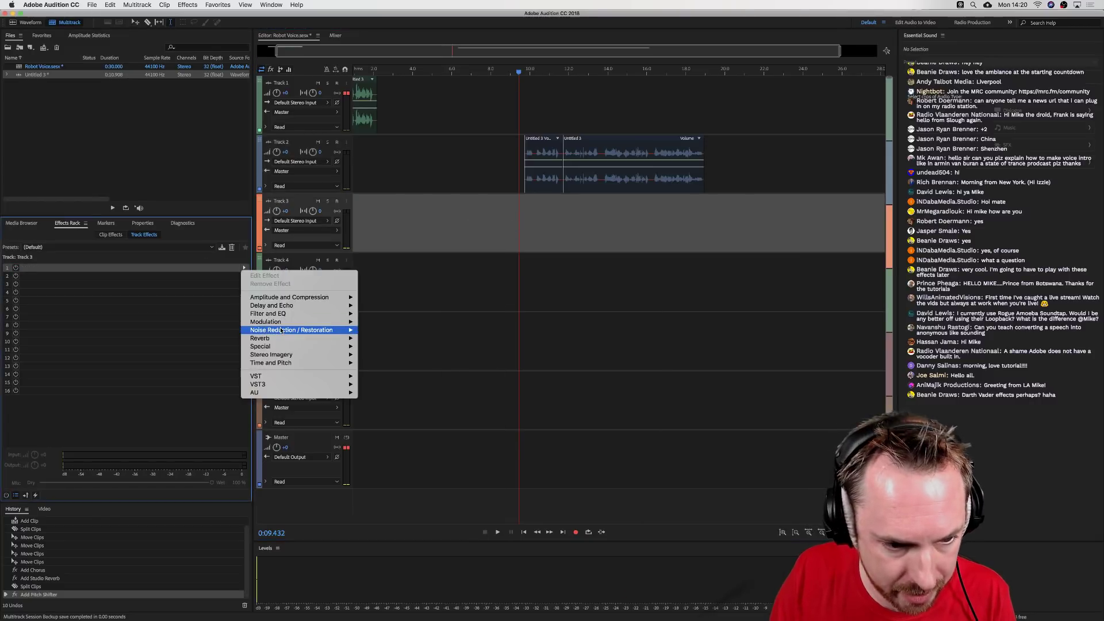
{"action": "mouse_move", "coordinate": [294, 353]}
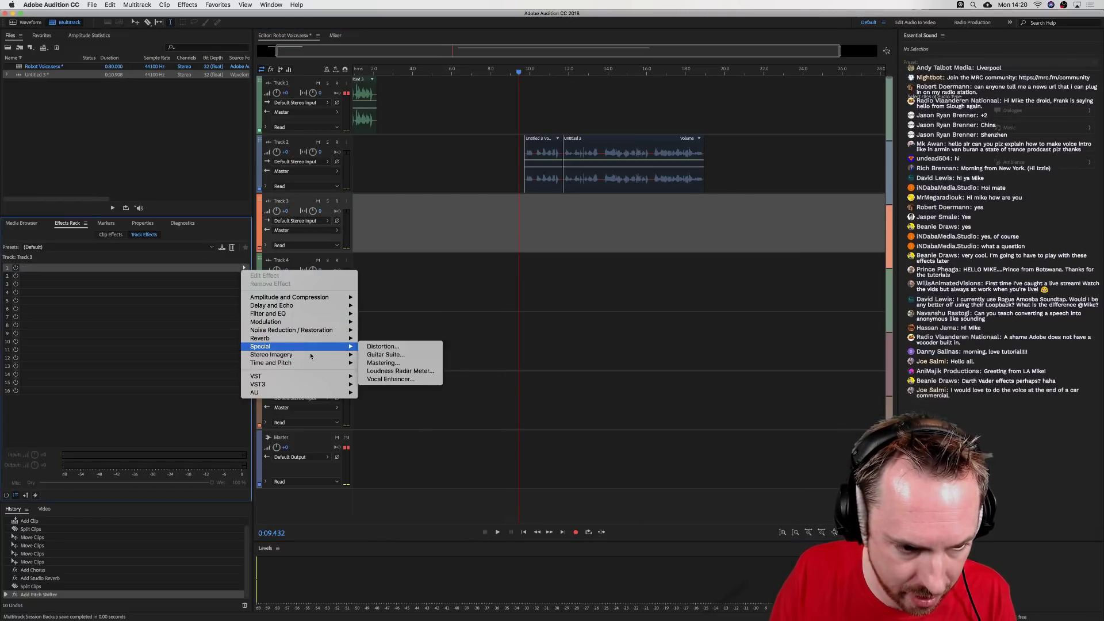
{"action": "left_click", "coordinate": [437, 371]}
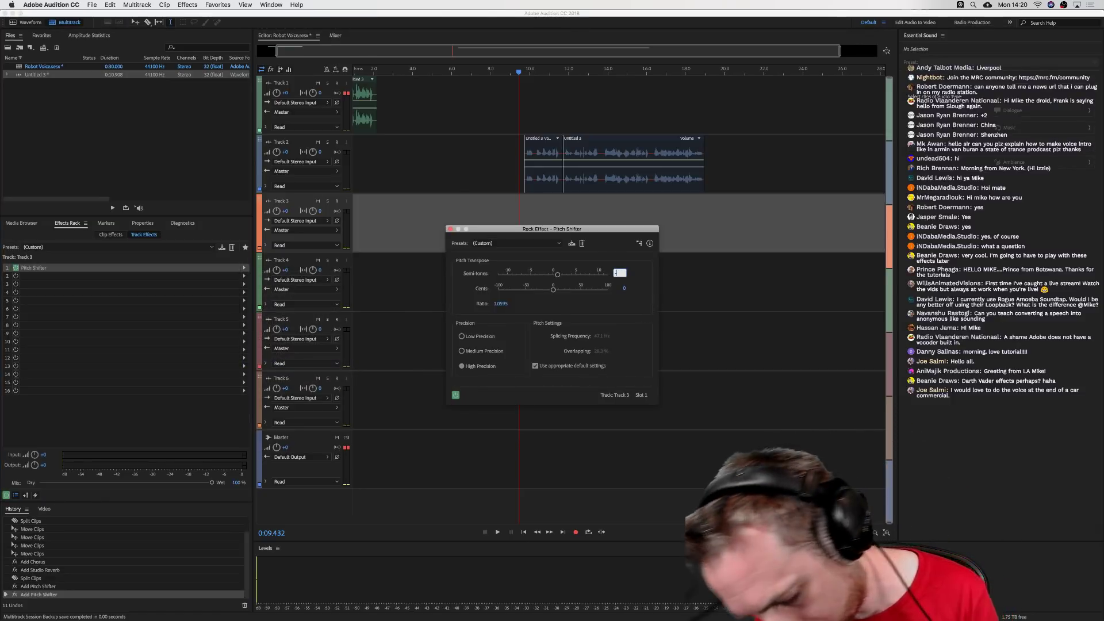
{"action": "type", "text": "-4"}
{"action": "key", "text": "Return"}
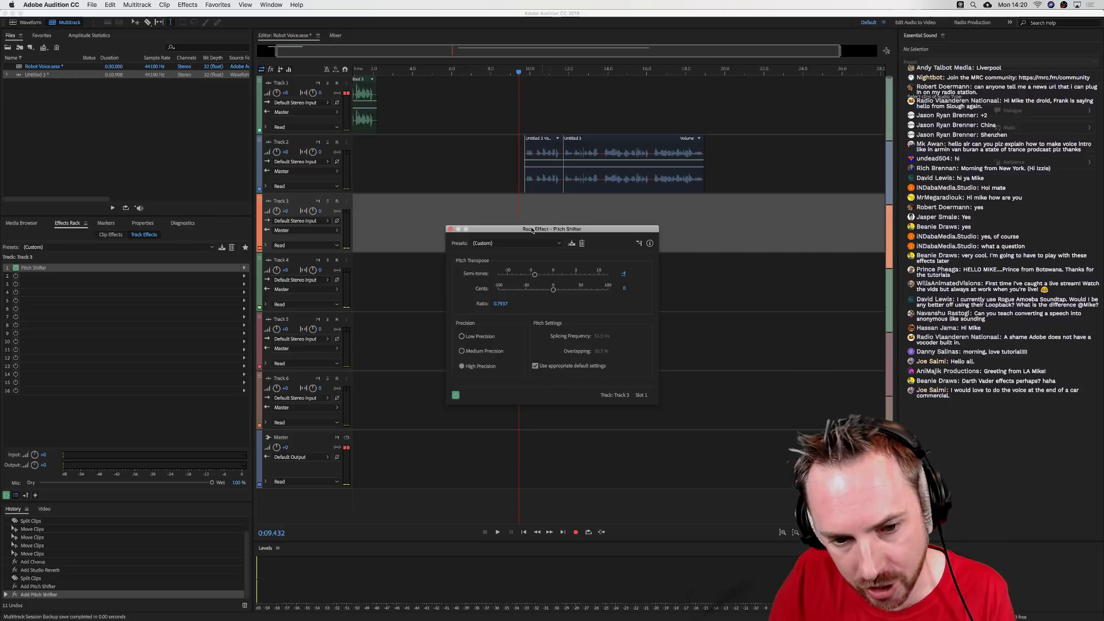
{"action": "left_click", "coordinate": [450, 229]}
- Add a Pitch Shifter to Track 4, transpose it by -6 semitones and close its settings
{"action": "left_click", "coordinate": [515, 287]}
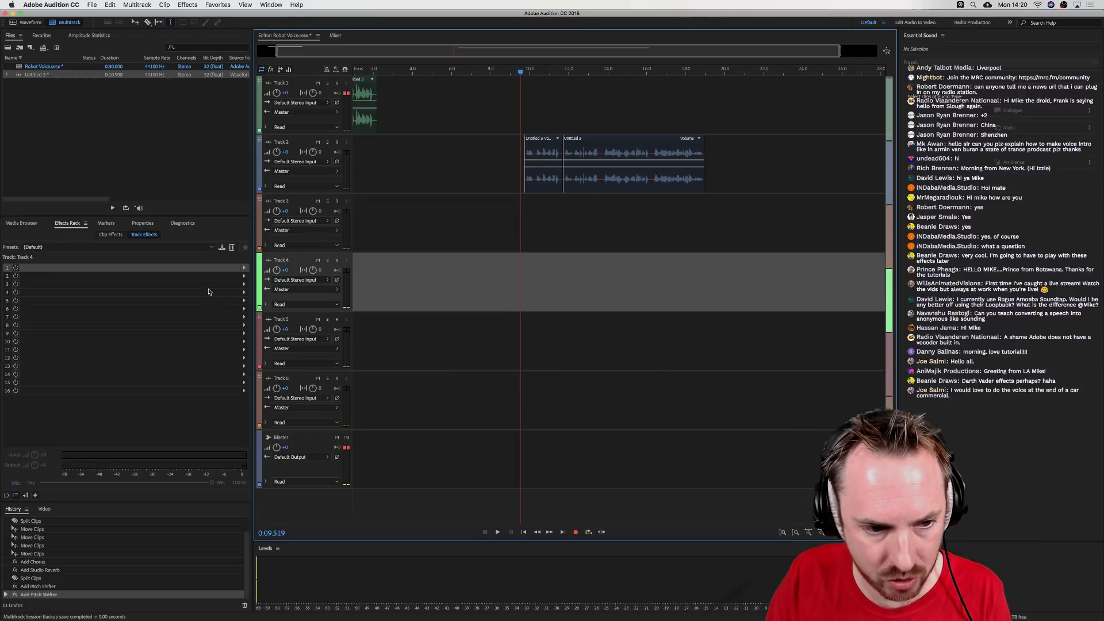
{"action": "left_click", "coordinate": [242, 268]}
{"action": "mouse_move", "coordinate": [341, 365]}
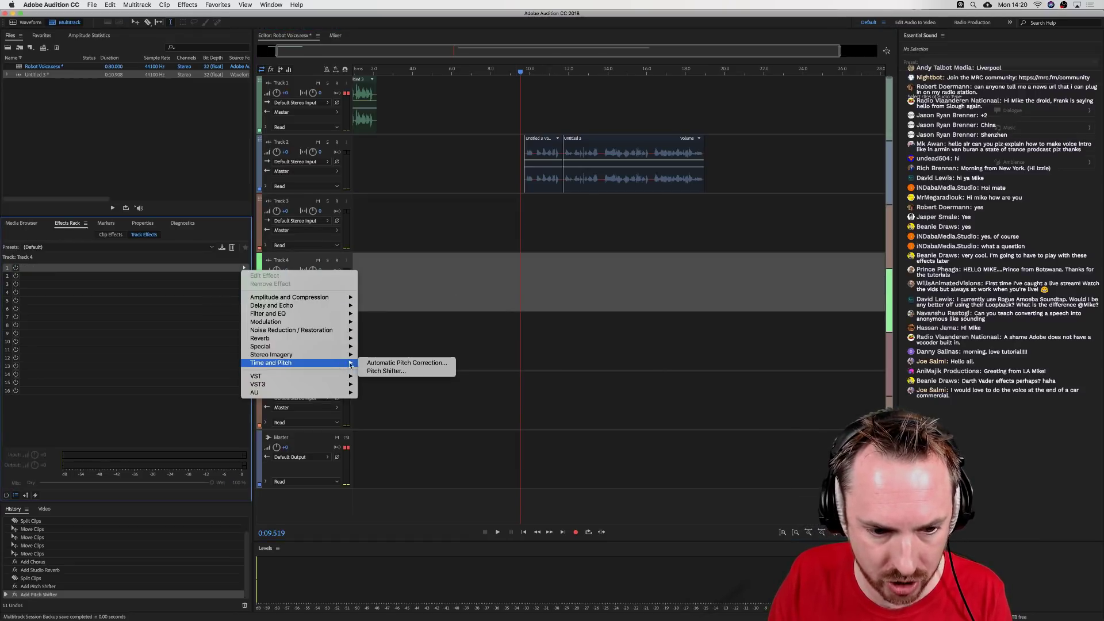
{"action": "left_click", "coordinate": [388, 371]}
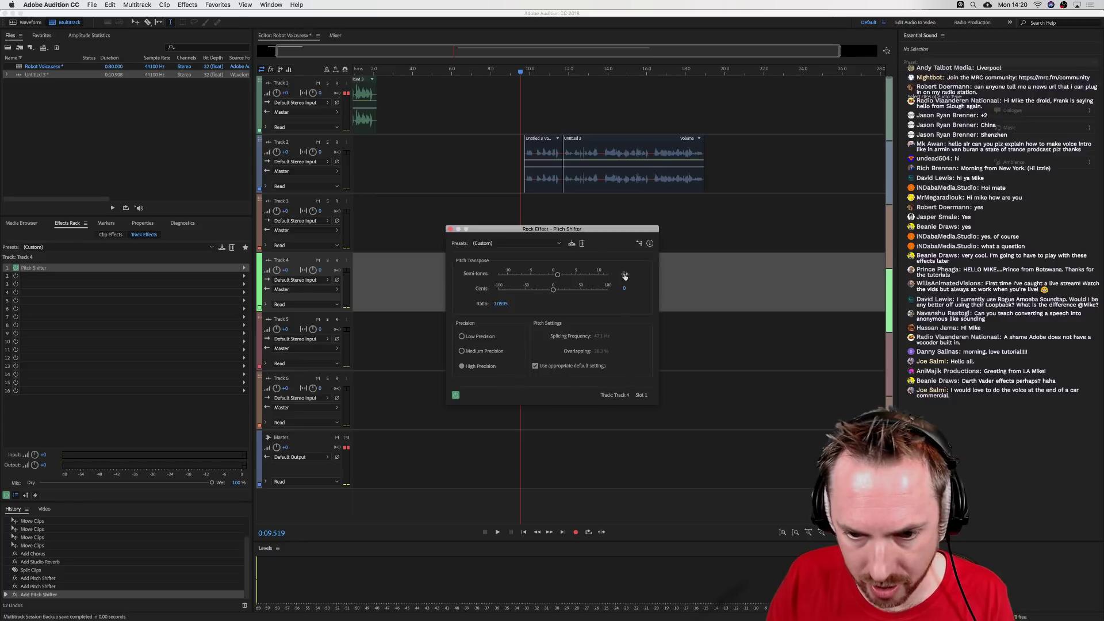
{"action": "type", "text": "-6"}
{"action": "key", "text": "Return"}
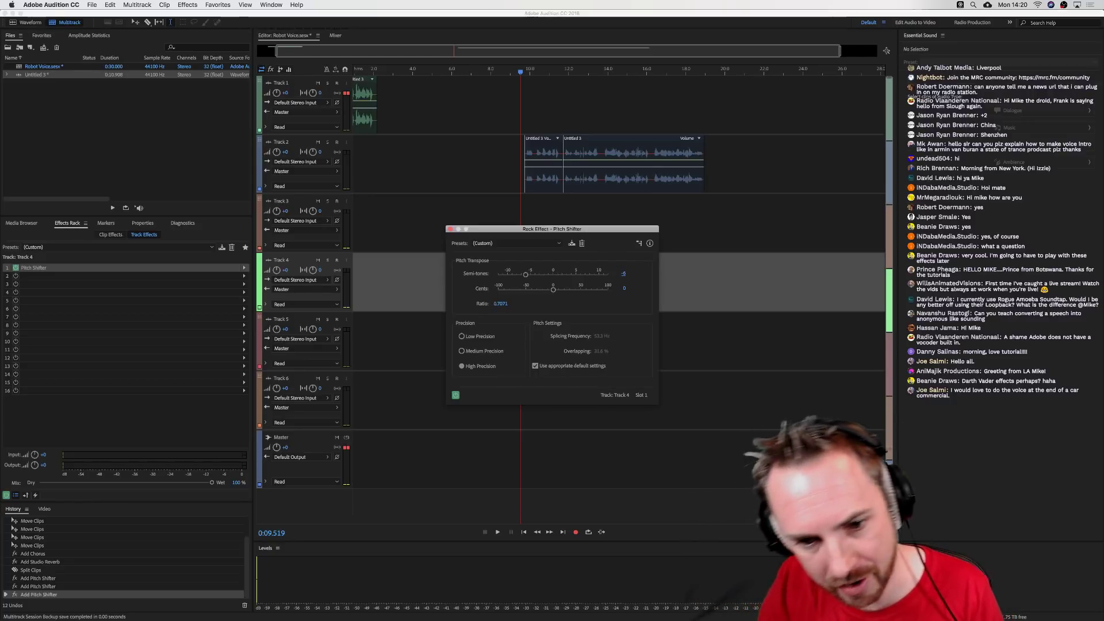
{"action": "left_click", "coordinate": [450, 229]}
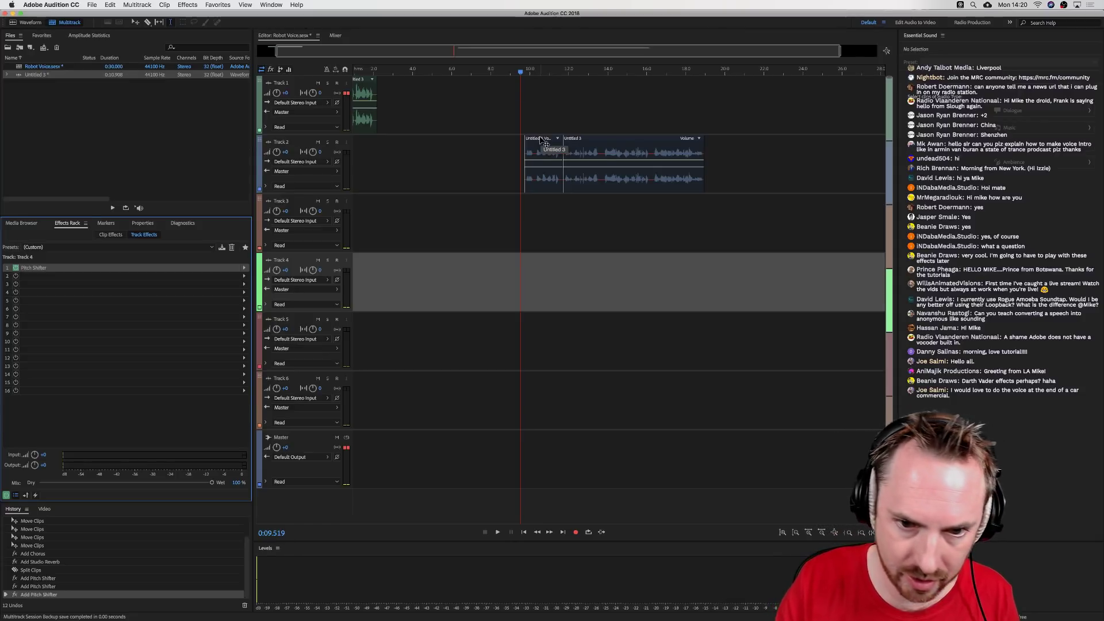
- Copy the first phrase clip from Track 2 onto Tracks 3 and 4 in alignment, and shift the remaining long clip to about 15.8 s
{"action": "left_click_drag", "start_coordinate": [545, 142], "coordinate": [493, 271]}
{"action": "left_click", "coordinate": [549, 219]}
{"action": "key", "text": "Return"}
{"action": "key", "text": "super+z"}
{"action": "left_click_drag", "start_coordinate": [584, 171], "coordinate": [663, 172]}
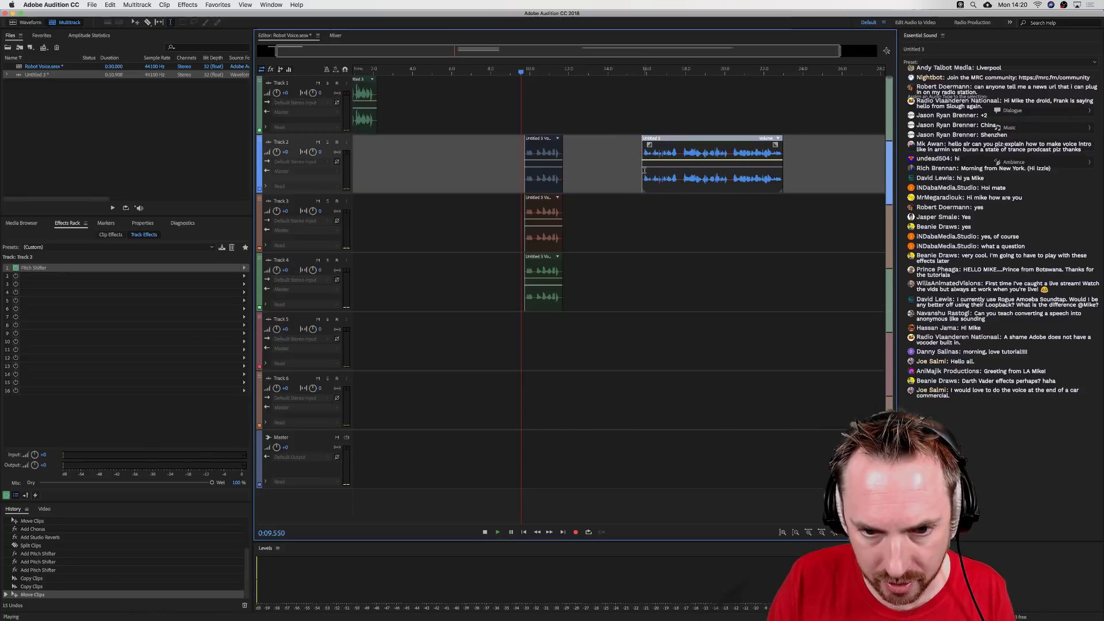
- Listen to the three pitch-shifted copies of the phrase playing together
{"action": "key", "text": "space"}
{"action": "key", "text": "space"}
{"action": "key", "text": "space"}
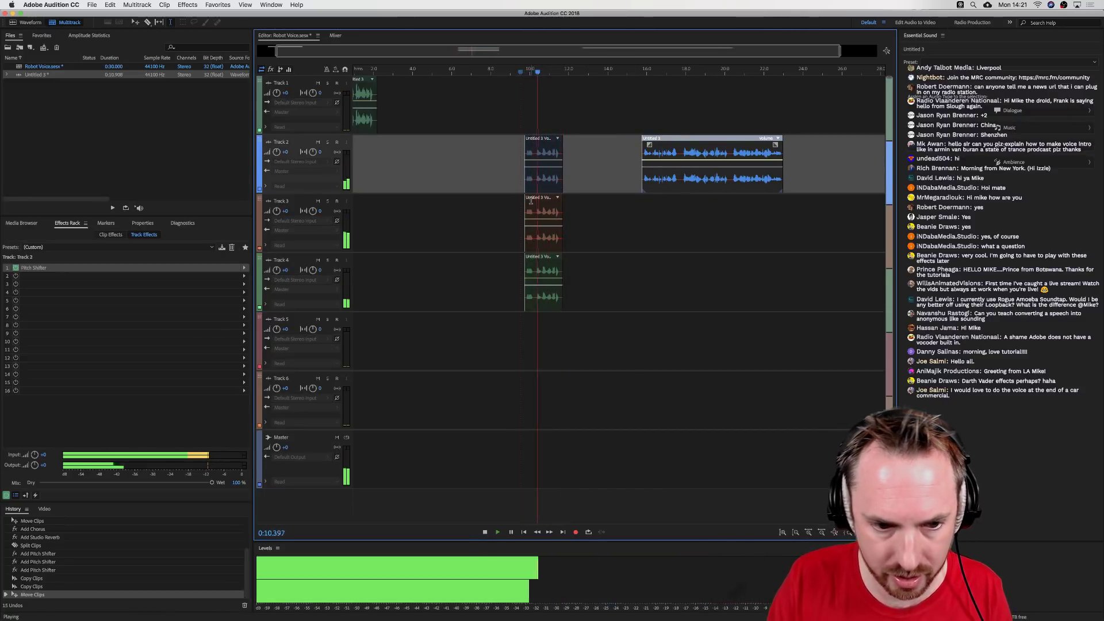
{"action": "key", "text": "space"}
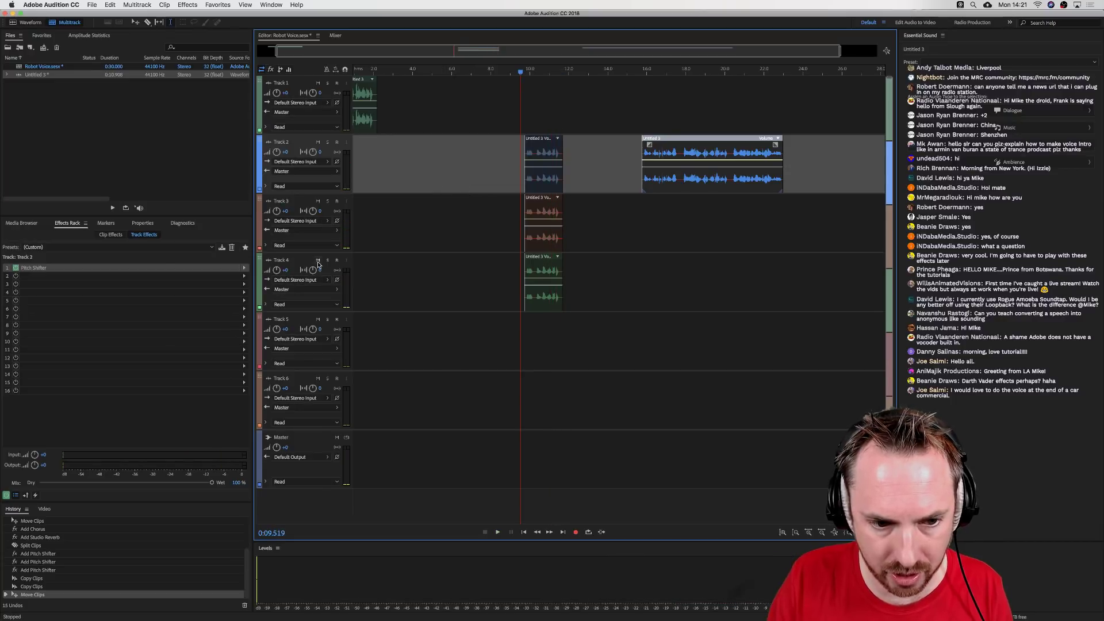
- Mute Track 4 and listen to the phrase with only Tracks 2 and 3
{"action": "left_click", "coordinate": [318, 261]}
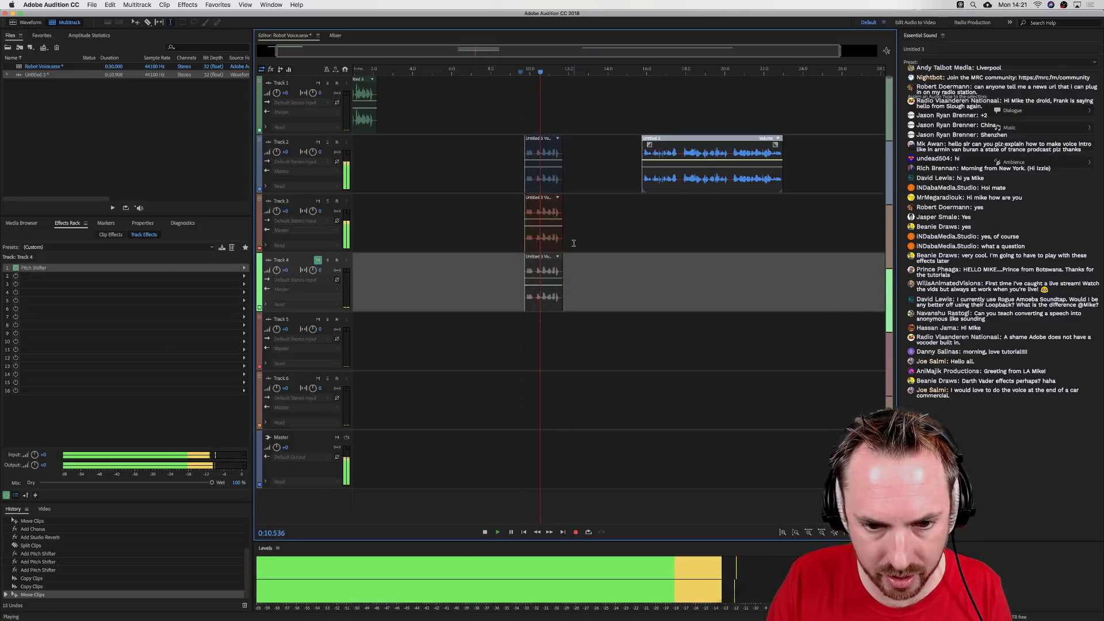
{"action": "key", "text": "space"}
{"action": "key", "text": "space"}
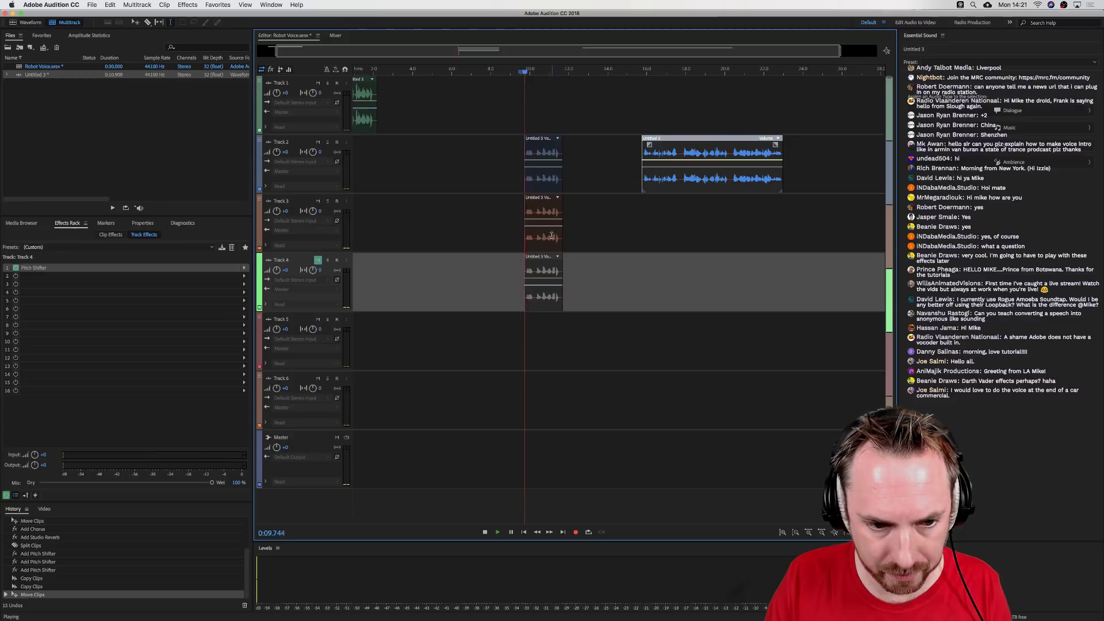
{"action": "key", "text": "space"}
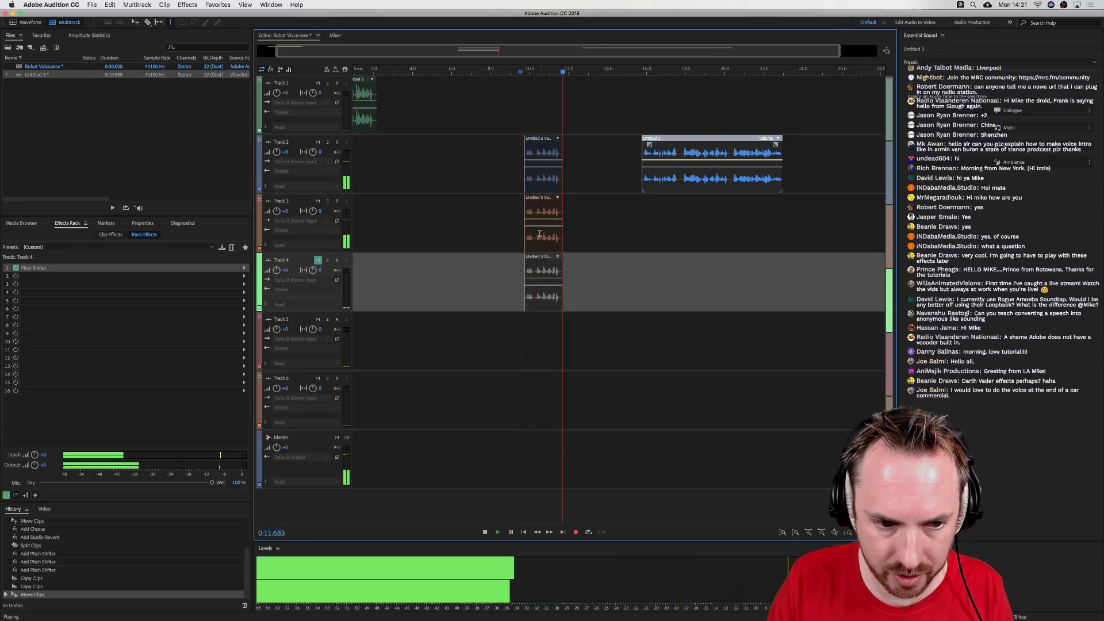
{"action": "left_click", "coordinate": [480, 176]}
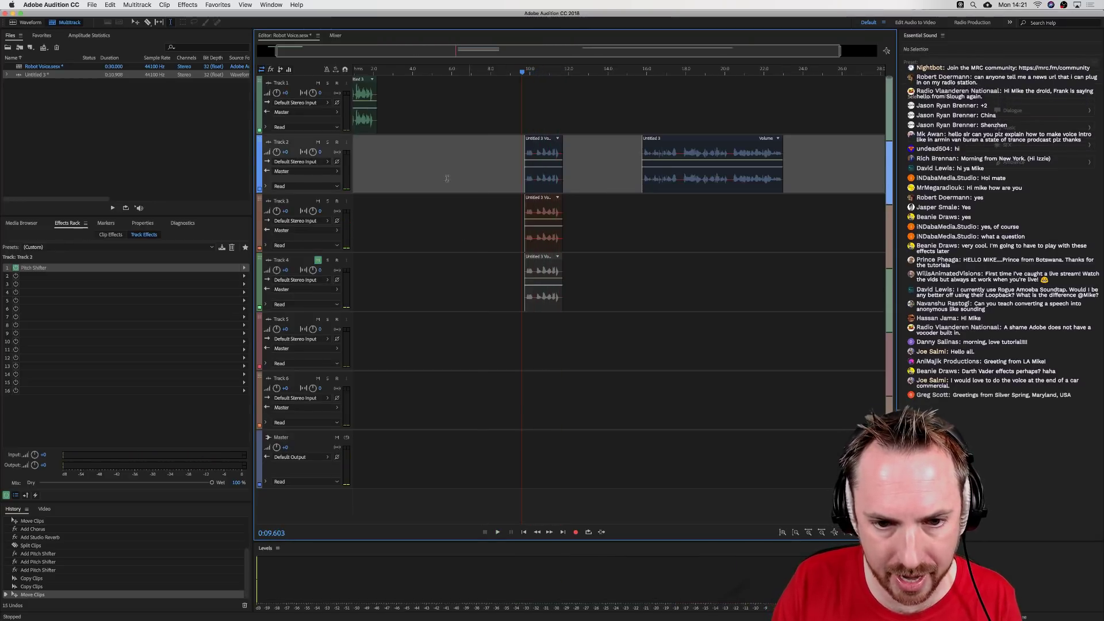
- Add a bus track below Track 4 and name it Robot FX
{"action": "left_click", "coordinate": [315, 173]}
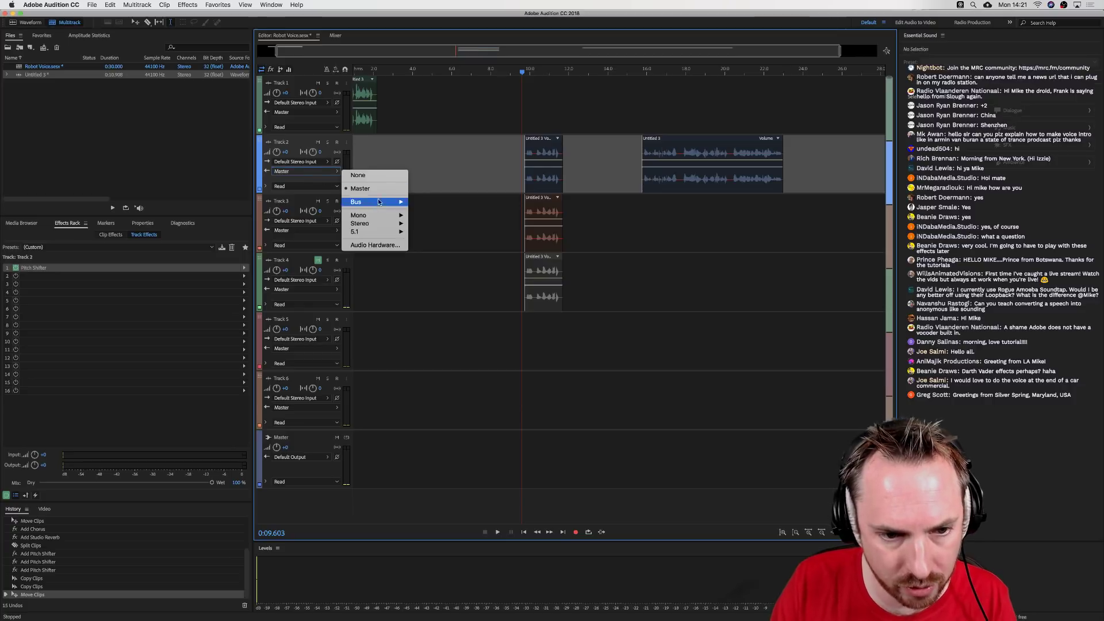
{"action": "left_click", "coordinate": [550, 260]}
{"action": "left_click", "coordinate": [494, 281]}
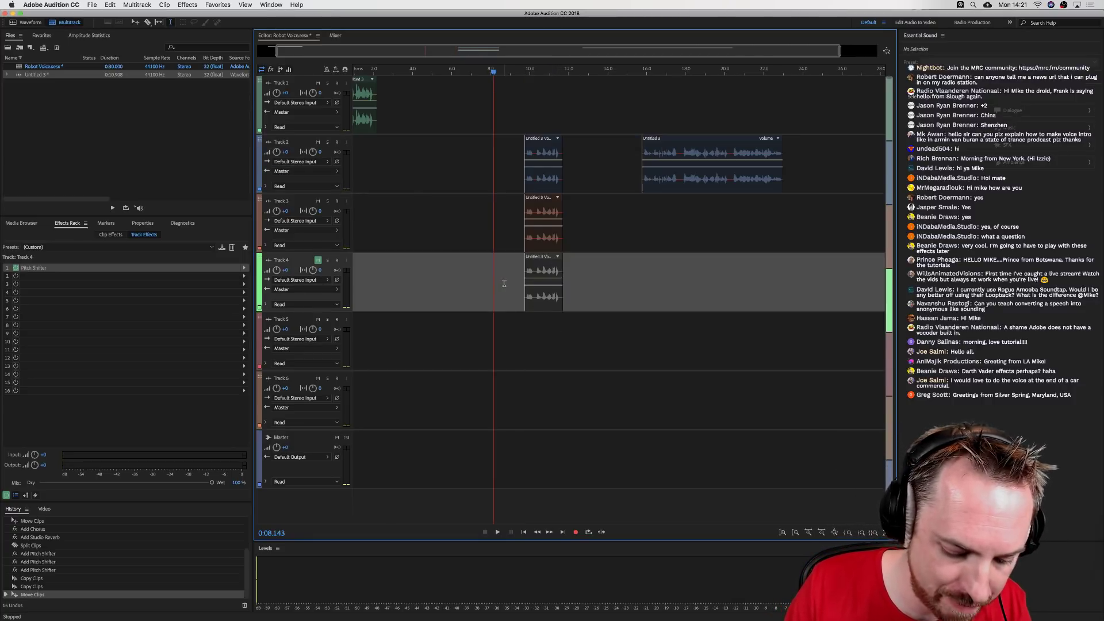
{"action": "key", "text": "alt+b"}
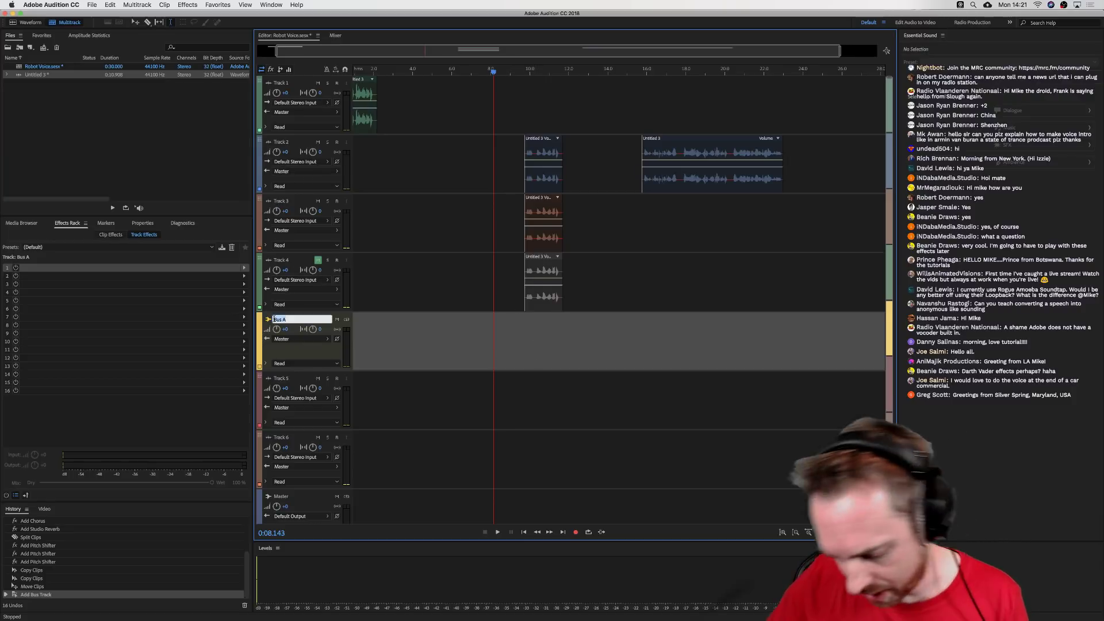
{"action": "type", "text": "Robo"}
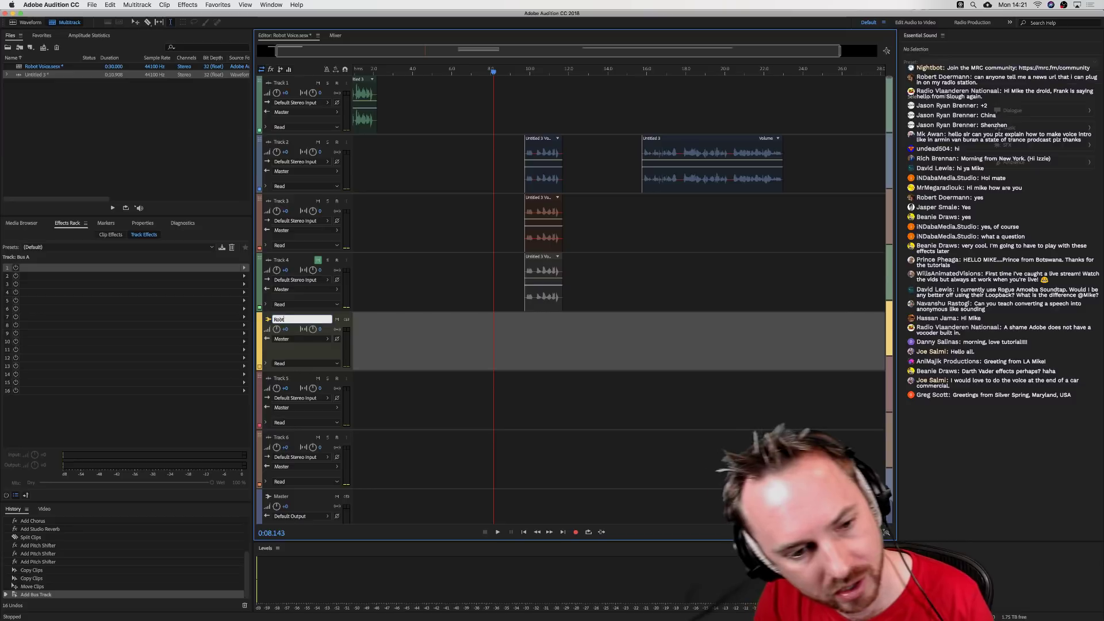
{"action": "type", "text": "t F"}
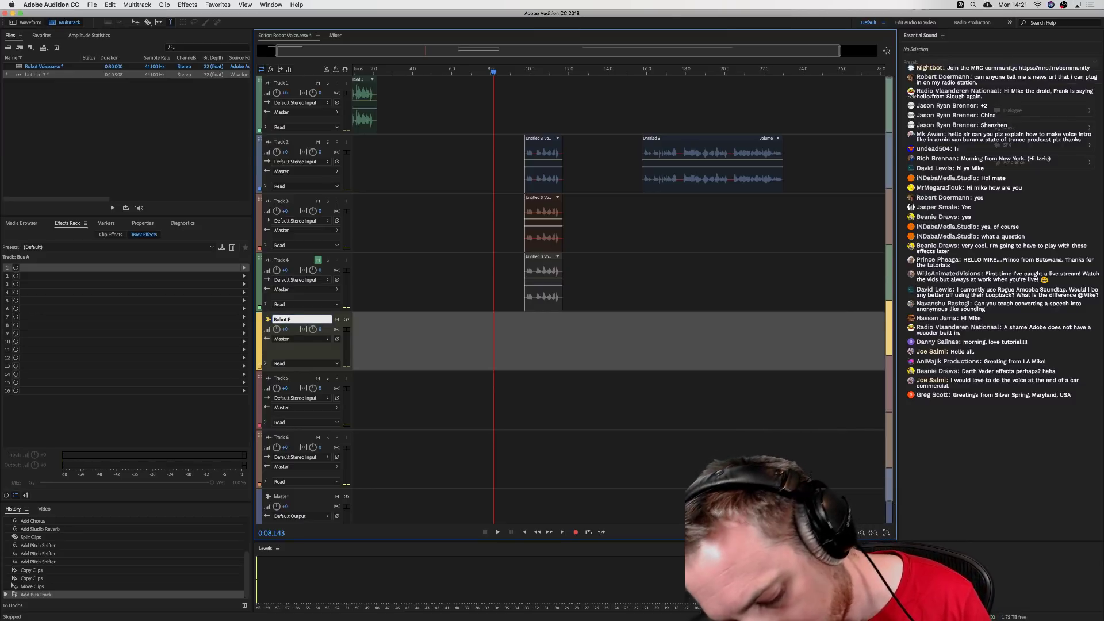
{"action": "type", "text": "X"}
{"action": "key", "text": "Return"}
- Route the outputs of Tracks 2, 3 and 4 to the Robot FX bus
{"action": "left_click", "coordinate": [289, 172]}
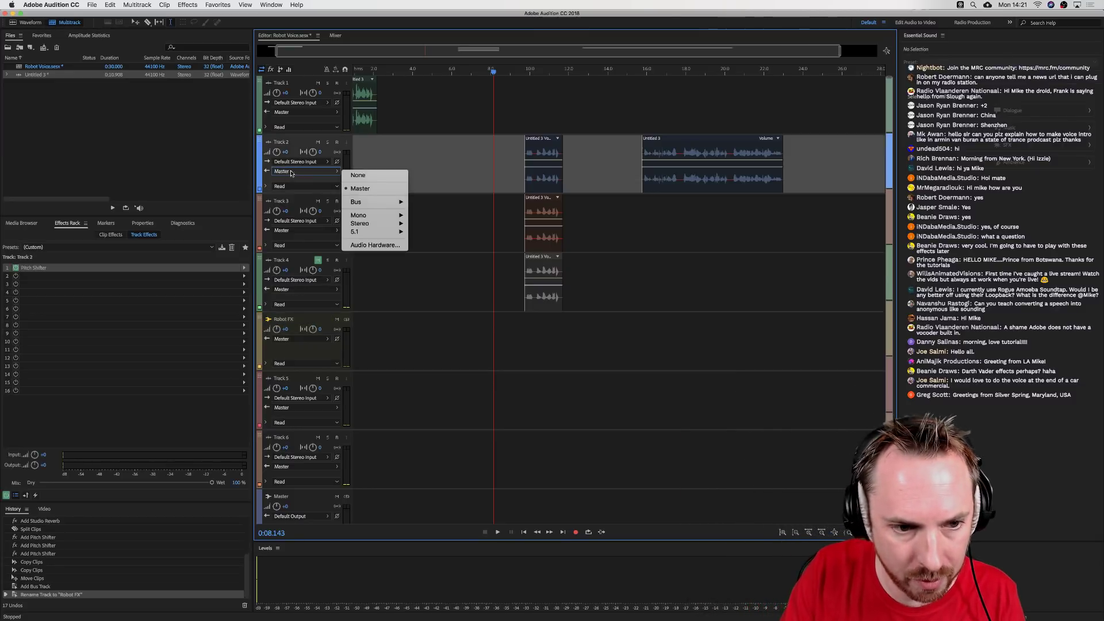
{"action": "left_click", "coordinate": [430, 202]}
{"action": "left_click", "coordinate": [308, 231]}
{"action": "mouse_move", "coordinate": [382, 260]}
{"action": "left_click", "coordinate": [430, 260]}
{"action": "left_click", "coordinate": [309, 289]}
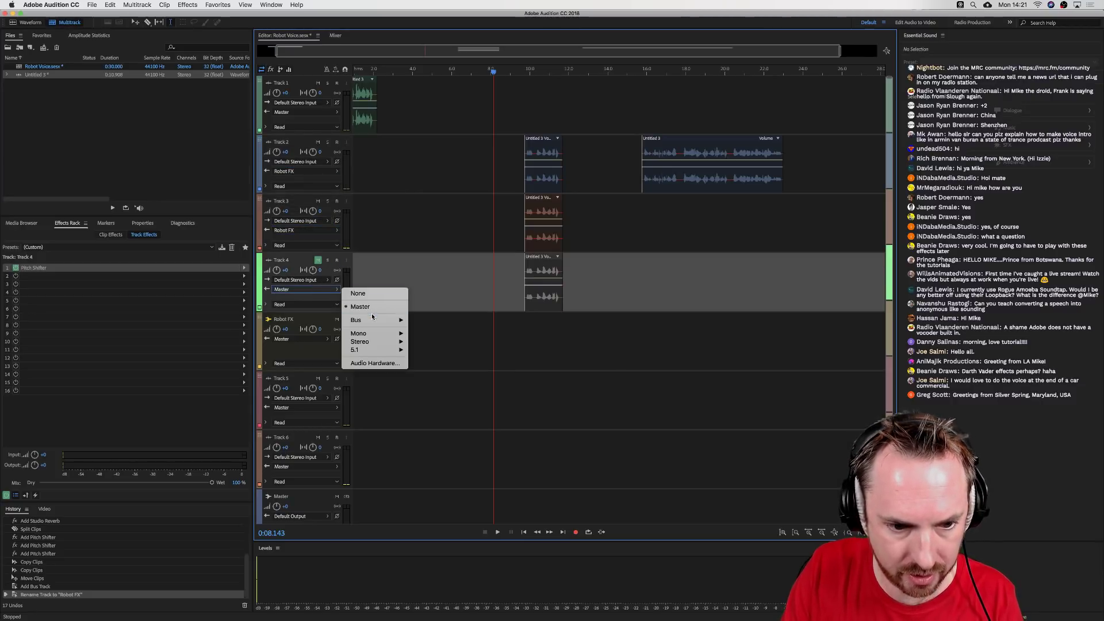
{"action": "left_click", "coordinate": [421, 320]}
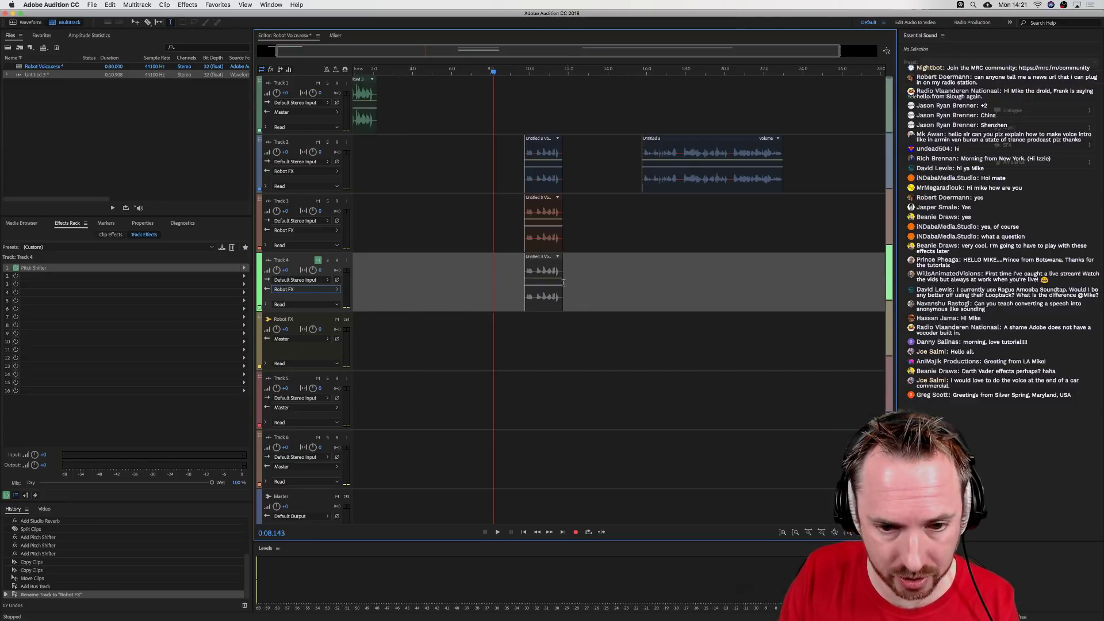
- Add a Chorus/Flanger to the Robot FX bus and listen to the phrase with its default preset
{"action": "left_click", "coordinate": [520, 333]}
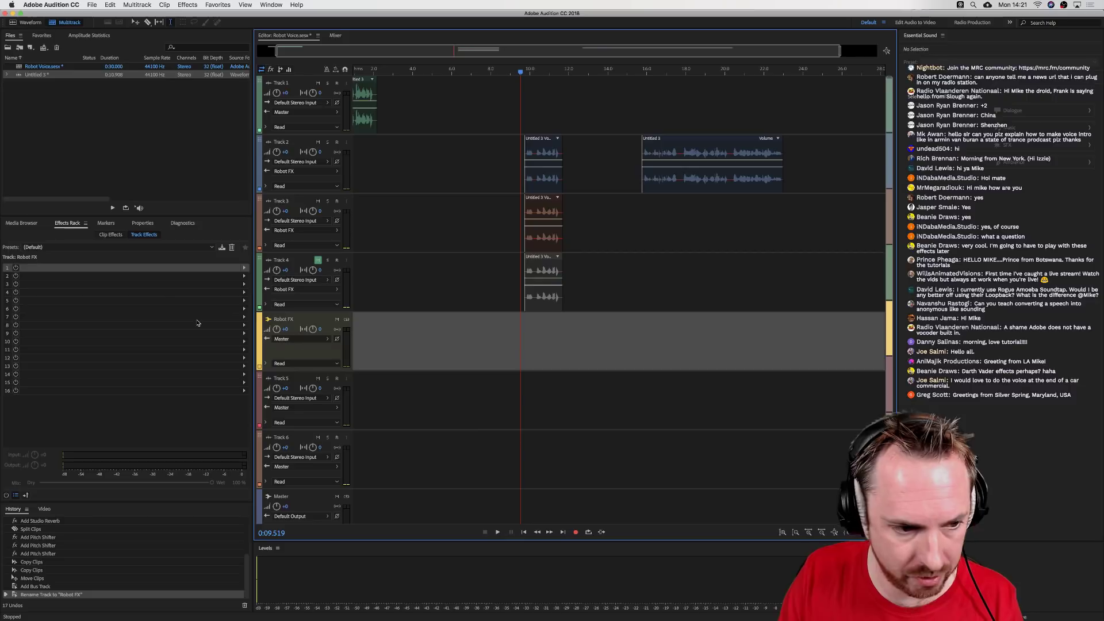
{"action": "left_click", "coordinate": [244, 268]}
{"action": "mouse_move", "coordinate": [313, 323]}
{"action": "left_click", "coordinate": [381, 322]}
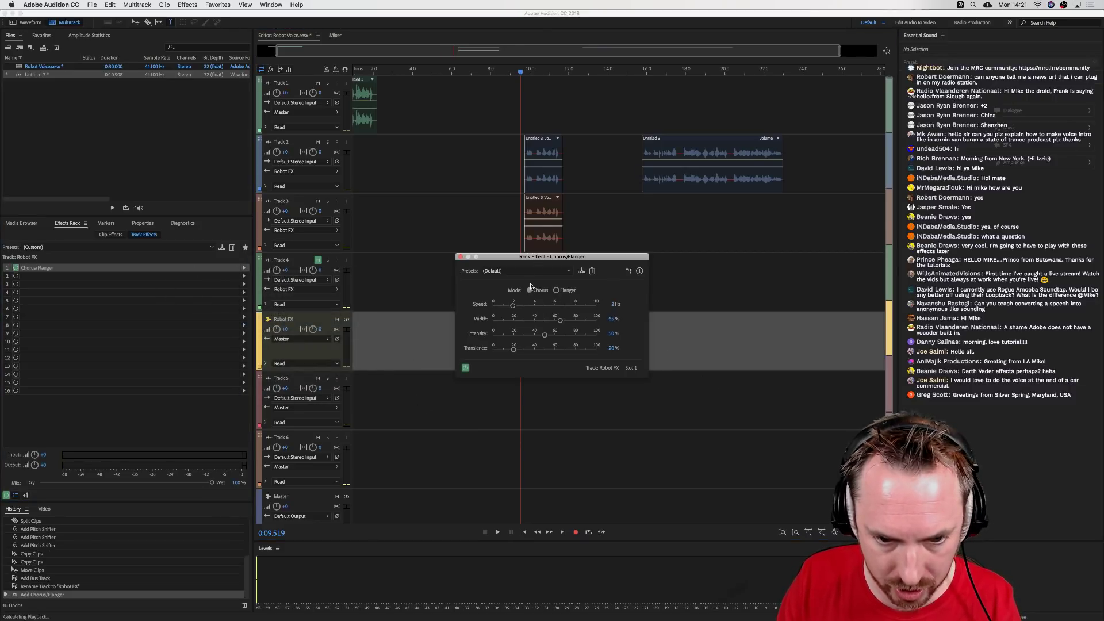
{"action": "key", "text": "space"}
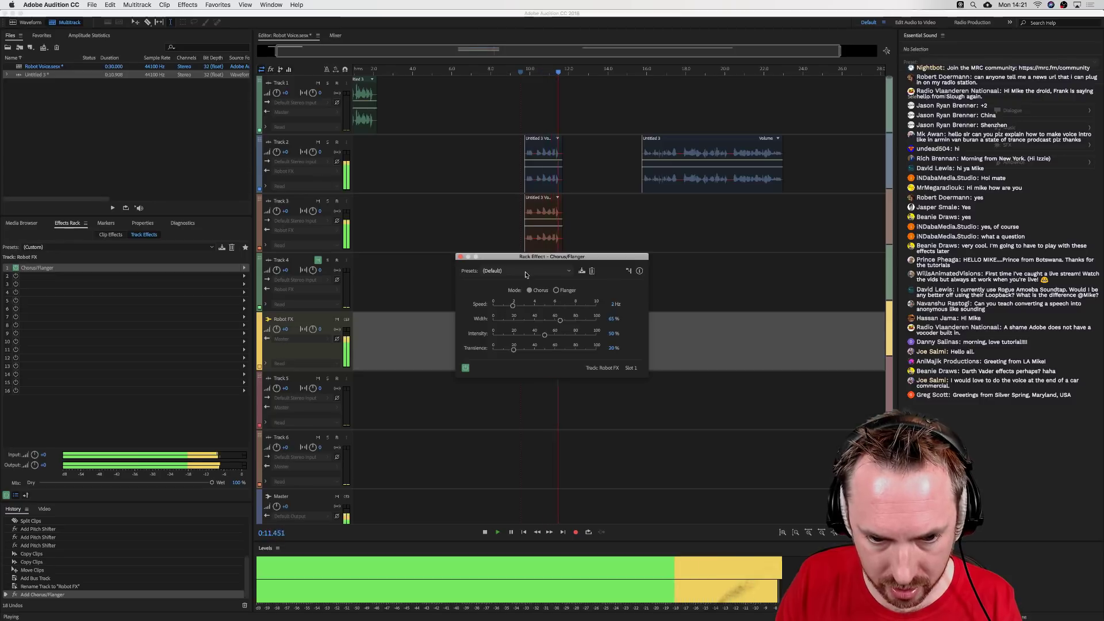
{"action": "key", "text": "space"}
- Try the Aggressive Flange, Female Voice and Heavy Chorus presets of the Chorus/Flanger while playing the phrase
{"action": "left_click", "coordinate": [526, 271]}
{"action": "left_click", "coordinate": [526, 290]}
{"action": "key", "text": "space"}
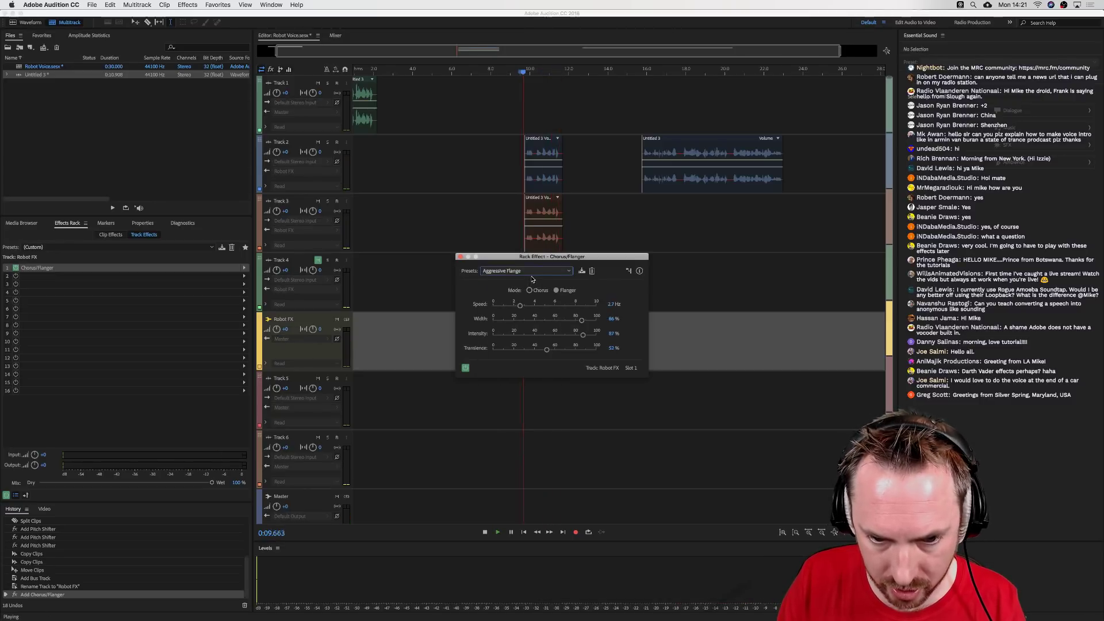
{"action": "key", "text": "space"}
{"action": "left_click", "coordinate": [531, 271]}
{"action": "left_click", "coordinate": [522, 295]}
{"action": "key", "text": "space"}
{"action": "left_click", "coordinate": [526, 271]}
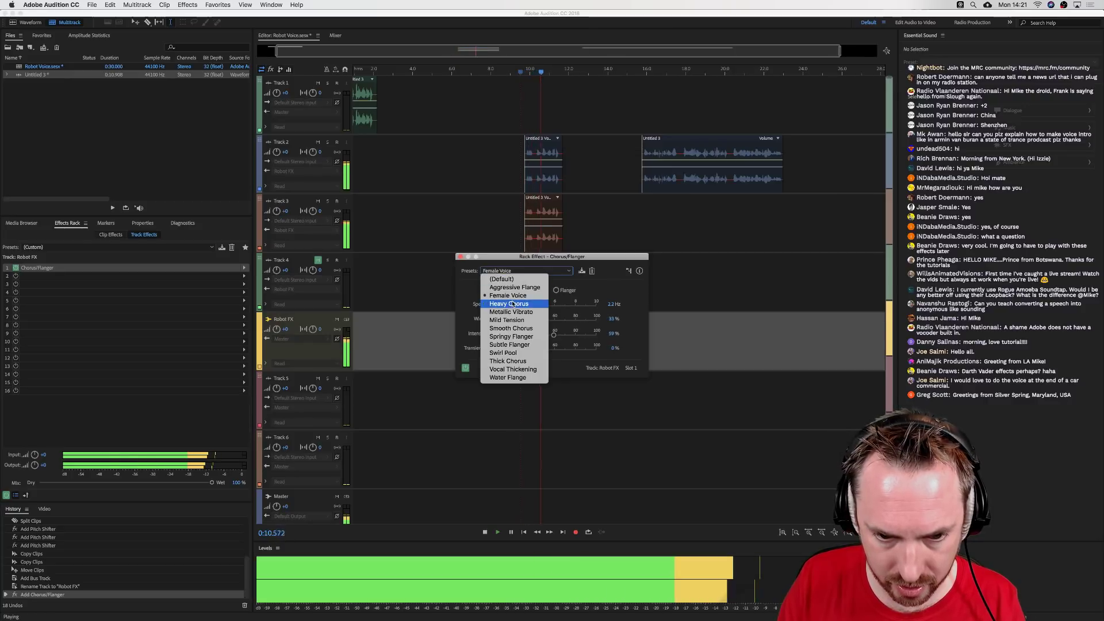
{"action": "left_click", "coordinate": [509, 304]}
{"action": "key", "text": "space"}
{"action": "key", "text": "space"}
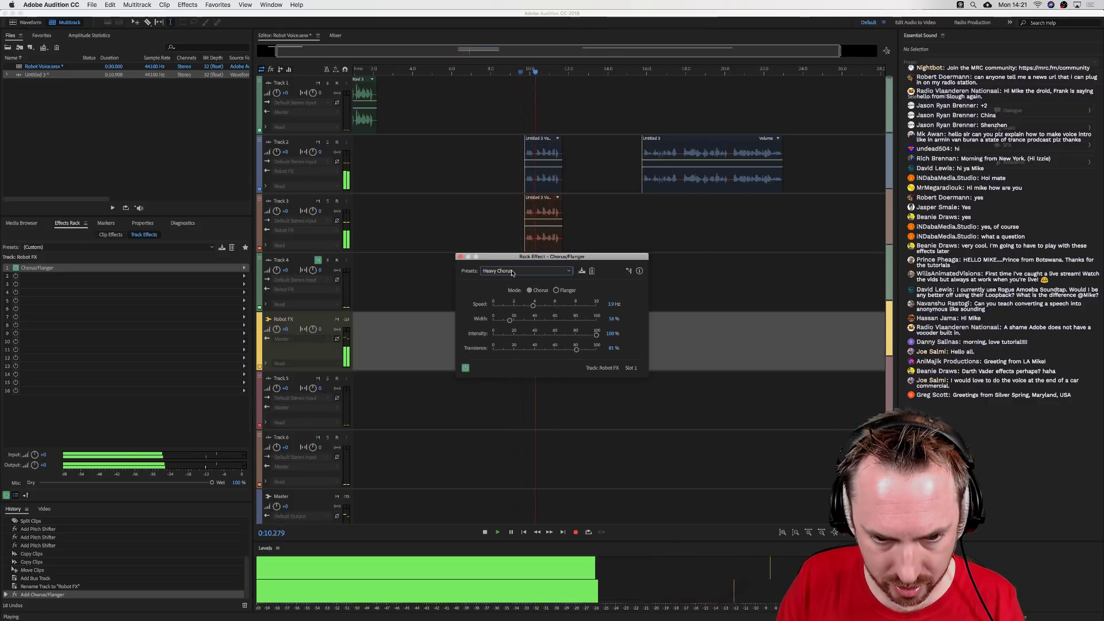
- Try the Smooth Chorus and Swirl Pool presets of the Chorus/Flanger while playing the phrase
{"action": "left_click", "coordinate": [525, 271]}
{"action": "left_click", "coordinate": [505, 329]}
{"action": "key", "text": "space"}
{"action": "key", "text": "space"}
{"action": "left_click", "coordinate": [508, 273]}
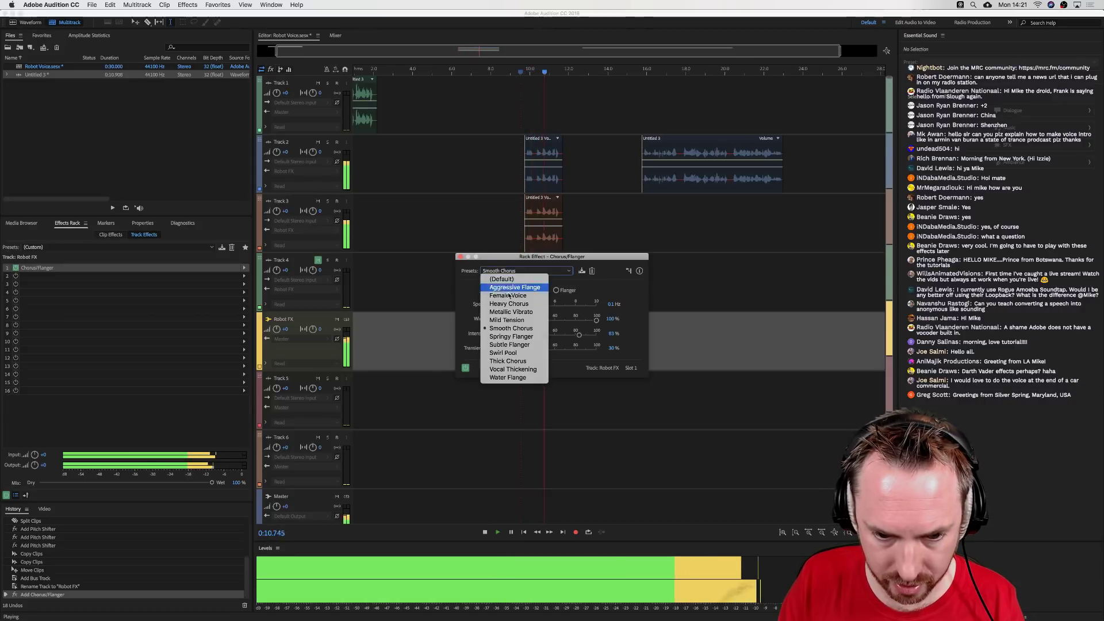
{"action": "left_click", "coordinate": [504, 353]}
{"action": "key", "text": "space"}
{"action": "key", "text": "space"}
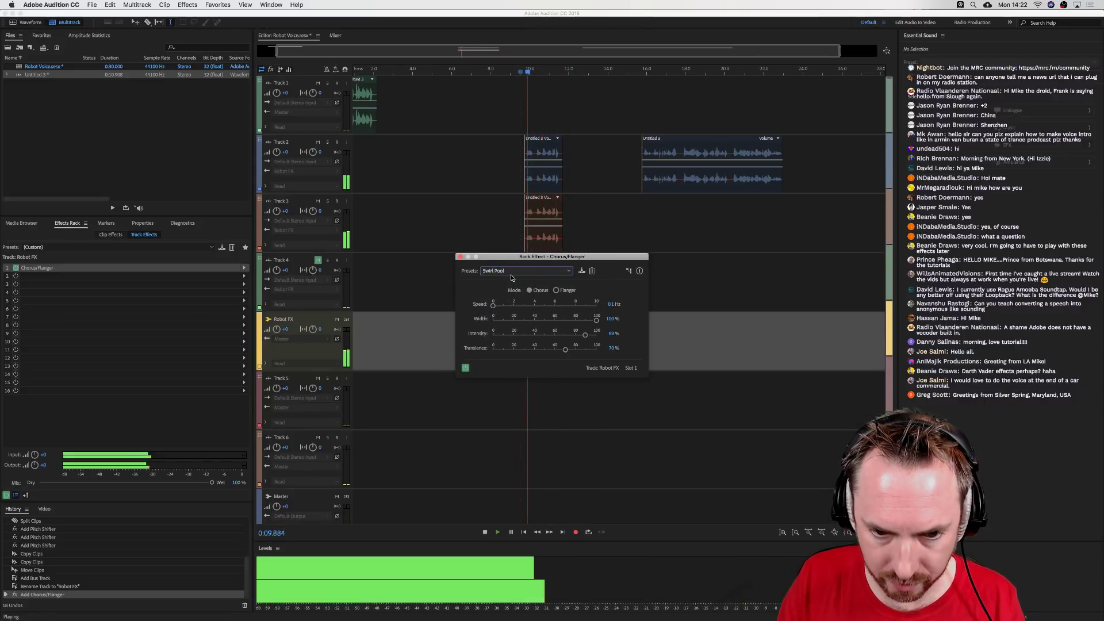
- Apply the Subtle Flanger preset on the Robot FX bus, close the effect settings and play the phrase
{"action": "left_click", "coordinate": [511, 273]}
{"action": "left_click", "coordinate": [510, 344]}
{"action": "key", "text": "space"}
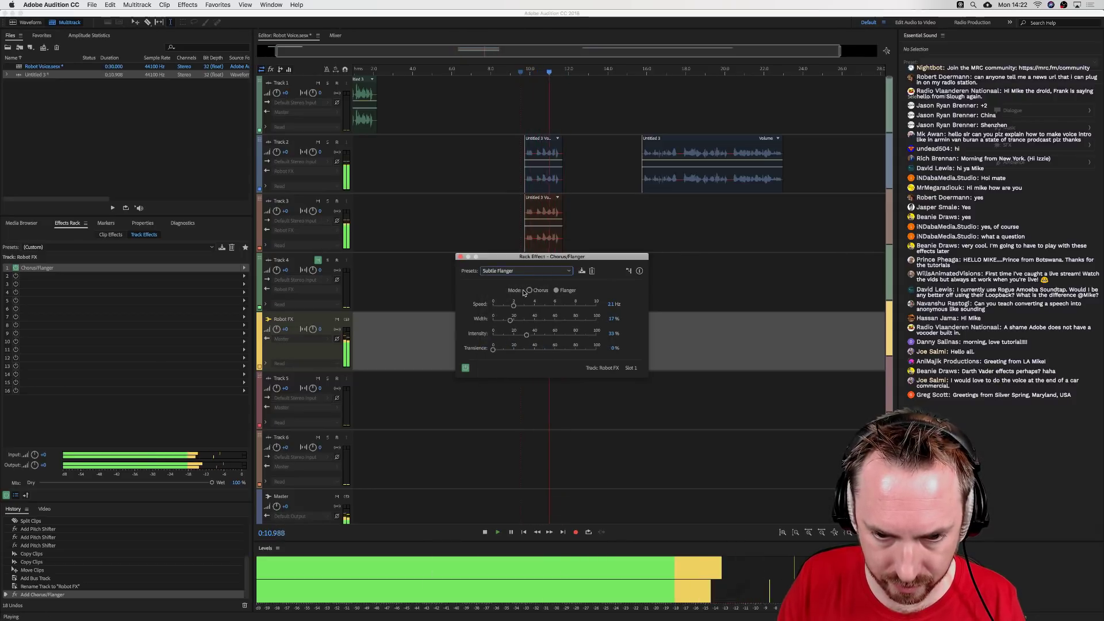
{"action": "key", "text": "space"}
{"action": "left_click", "coordinate": [460, 257]}
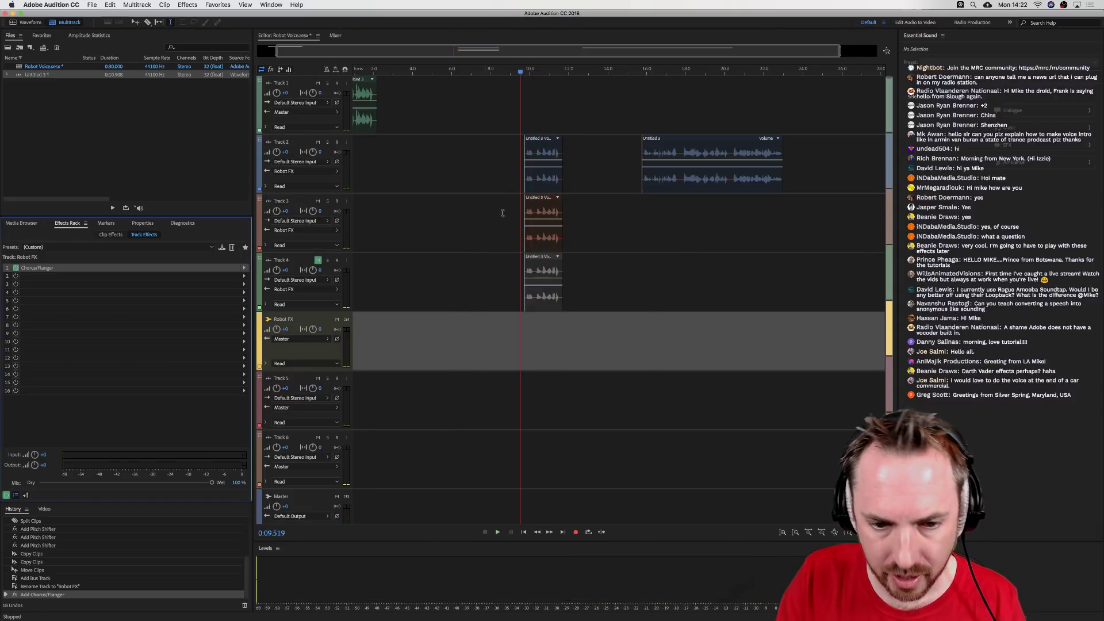
{"action": "key", "text": "space"}
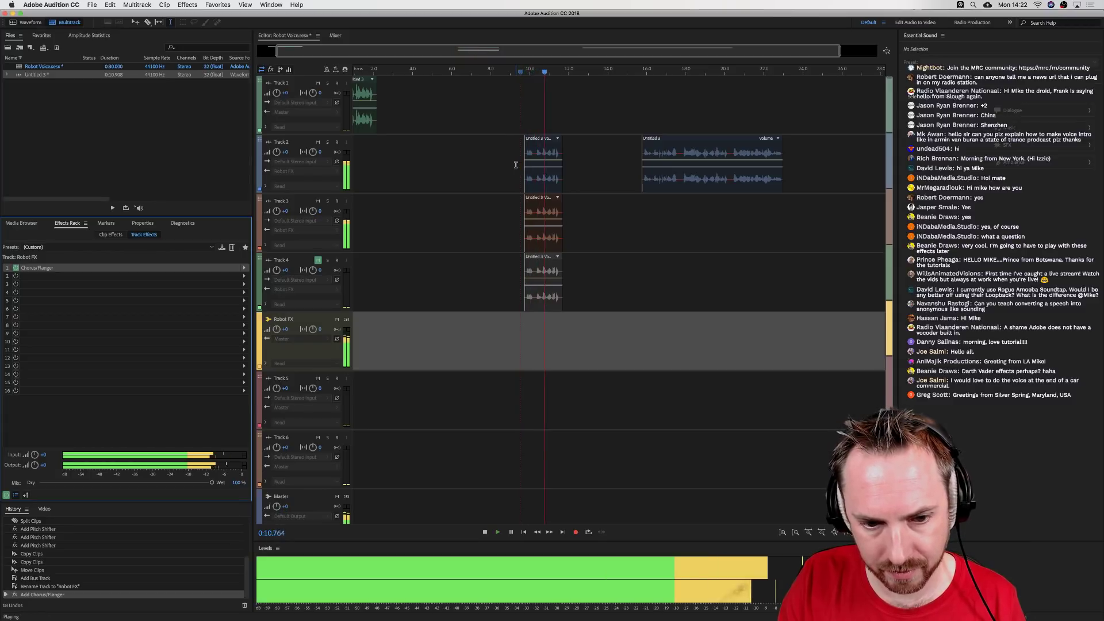
- Set the Pitch Shifter on Track 3 to -2 semitones and listen to the layered phrase
{"action": "key", "text": "space"}
{"action": "left_click", "coordinate": [484, 225]}
{"action": "left_click", "coordinate": [44, 268]}
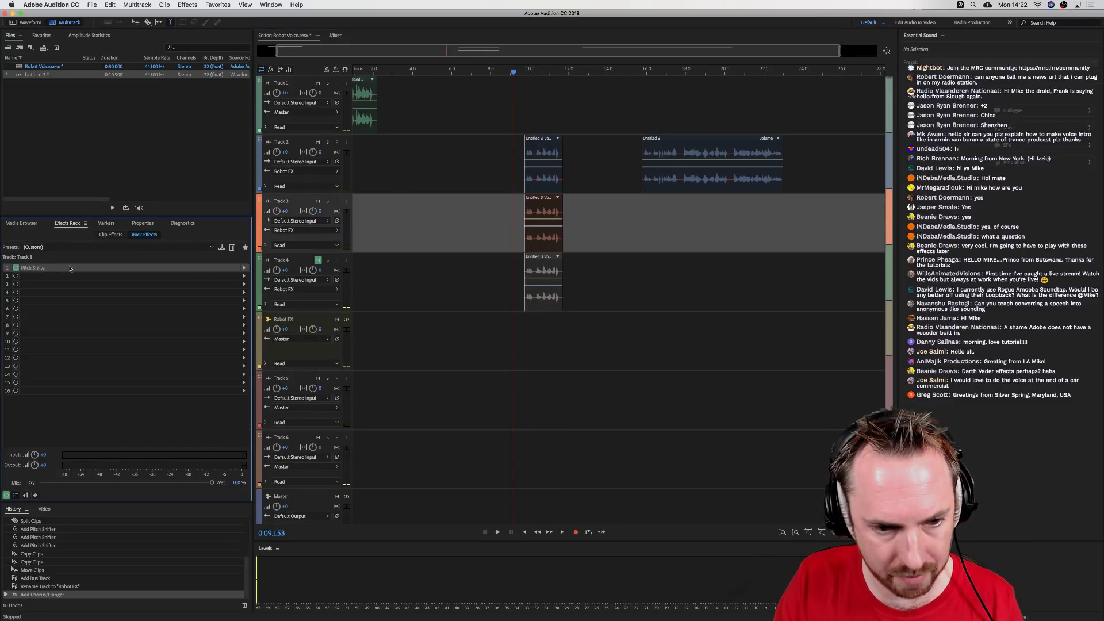
{"action": "double_click", "coordinate": [138, 269]}
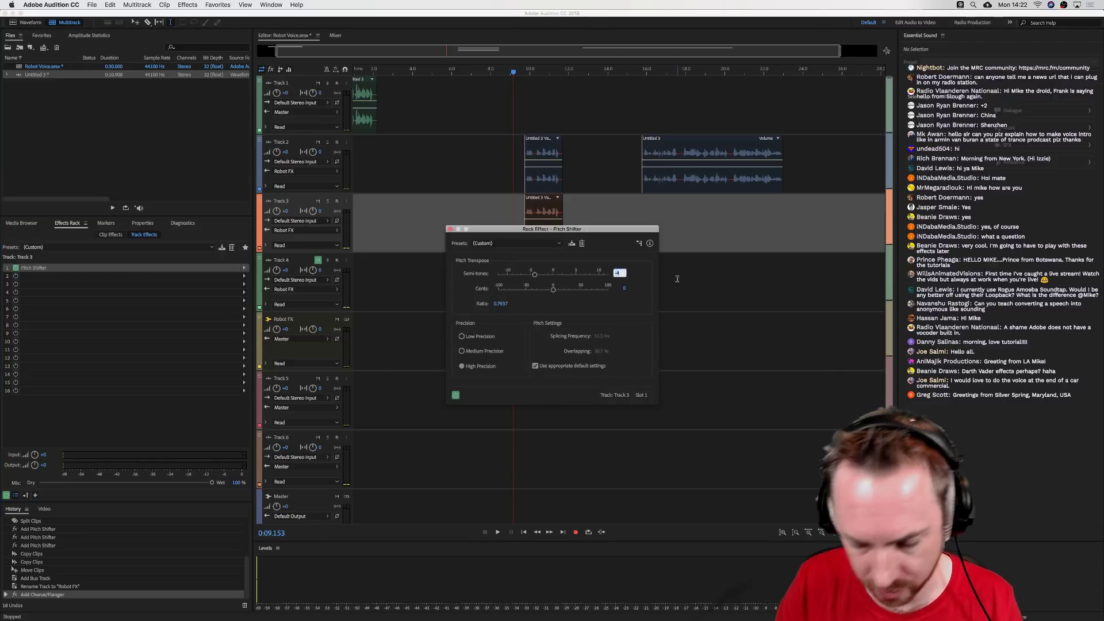
{"action": "type", "text": "-2"}
{"action": "key", "text": "Return"}
{"action": "key", "text": "space"}
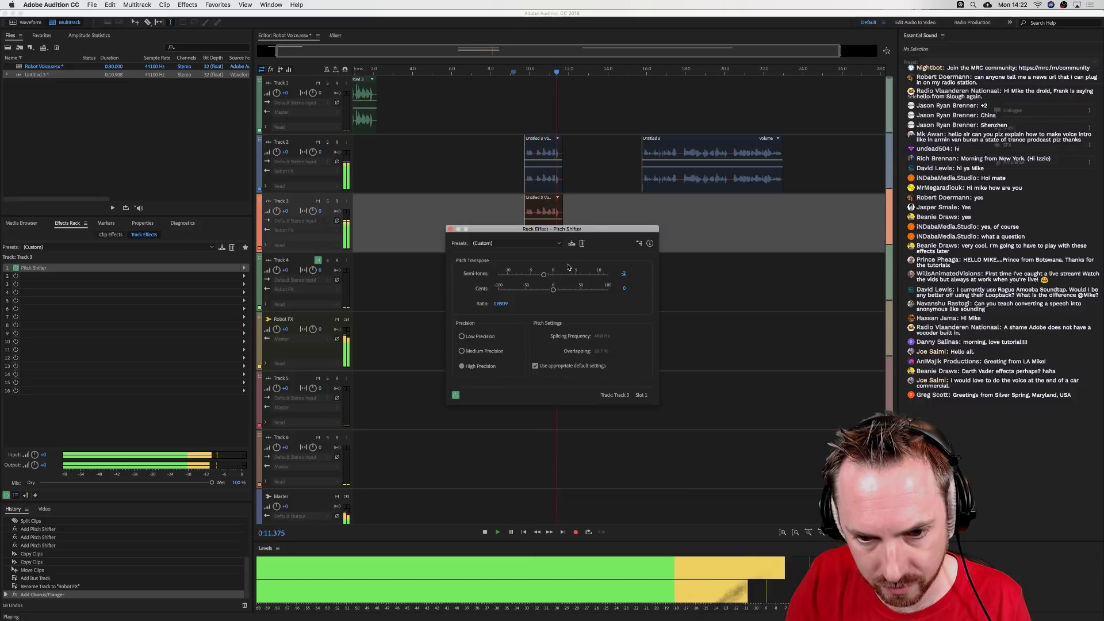
{"action": "key", "text": "space"}
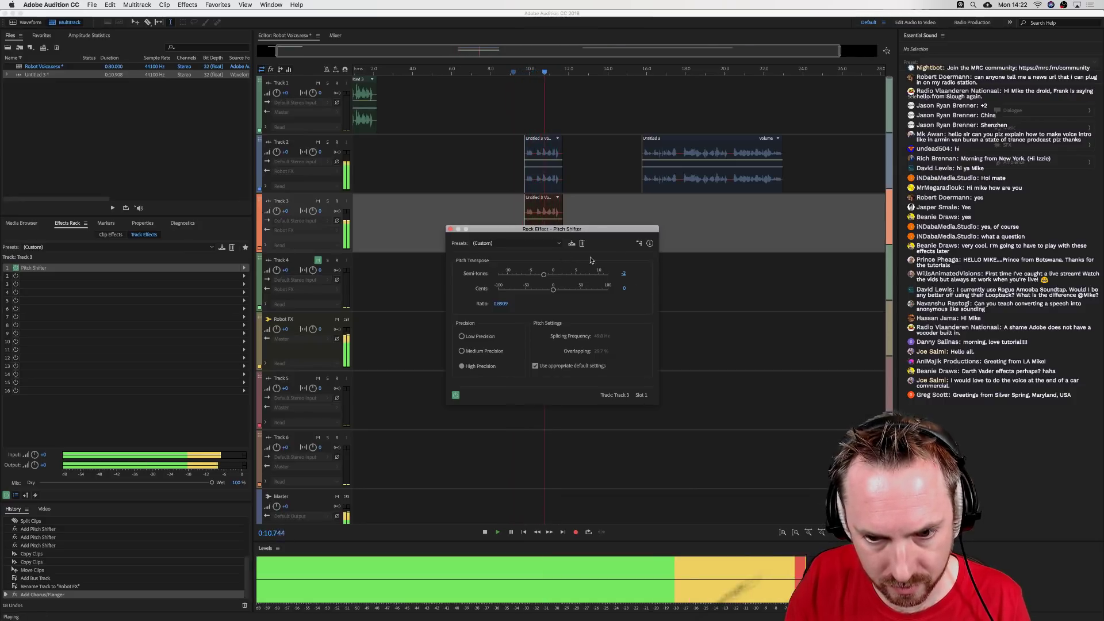
{"action": "key", "text": "space"}
- Try -3 semitones in Track 3's Pitch Shifter while playing the phrase
{"action": "left_click", "coordinate": [620, 273]}
{"action": "type", "text": "-3"}
{"action": "key", "text": "Return"}
{"action": "key", "text": "space"}
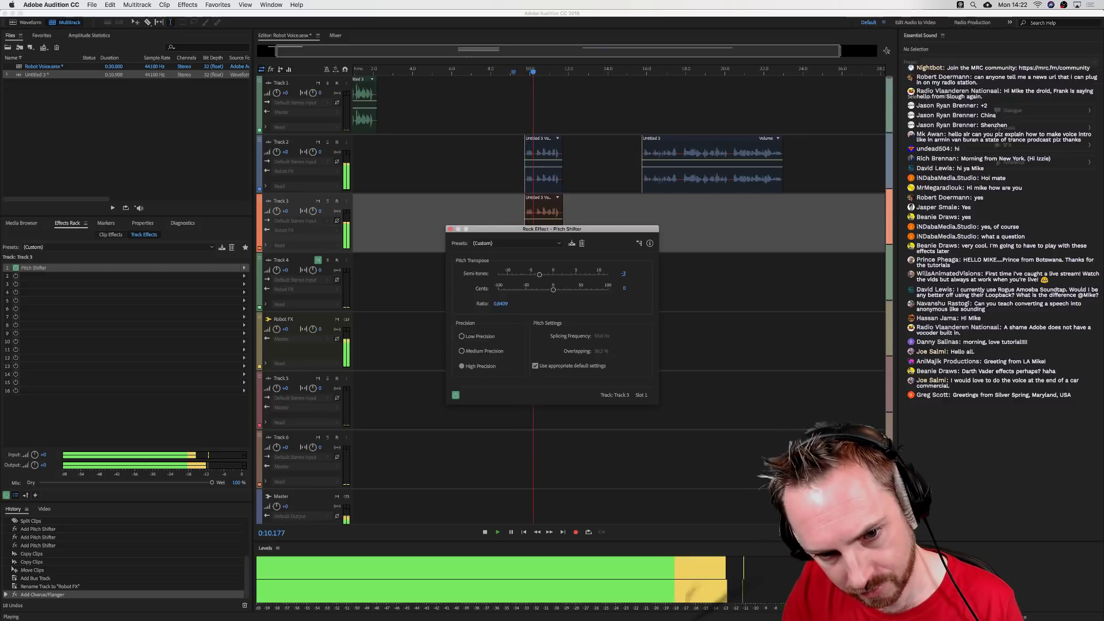
{"action": "key", "text": "space"}
- Set Track 3's Pitch Shifter to -2 semitones with about -55 cents while playing the phrase
{"action": "left_click", "coordinate": [619, 273]}
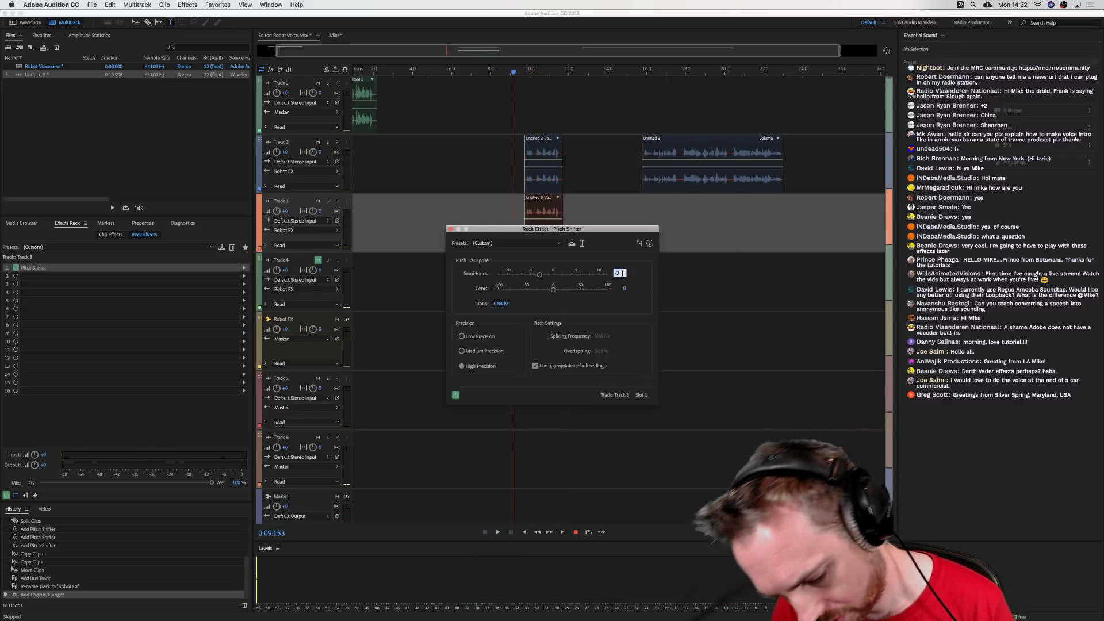
{"action": "type", "text": "-2"}
{"action": "key", "text": "Return"}
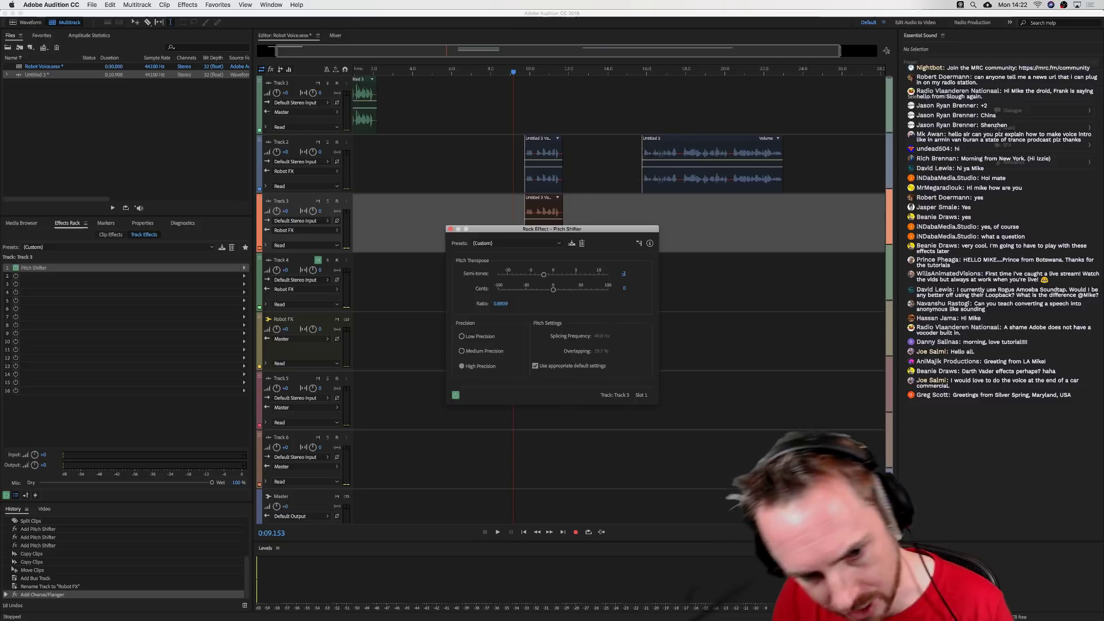
{"action": "key", "text": "space"}
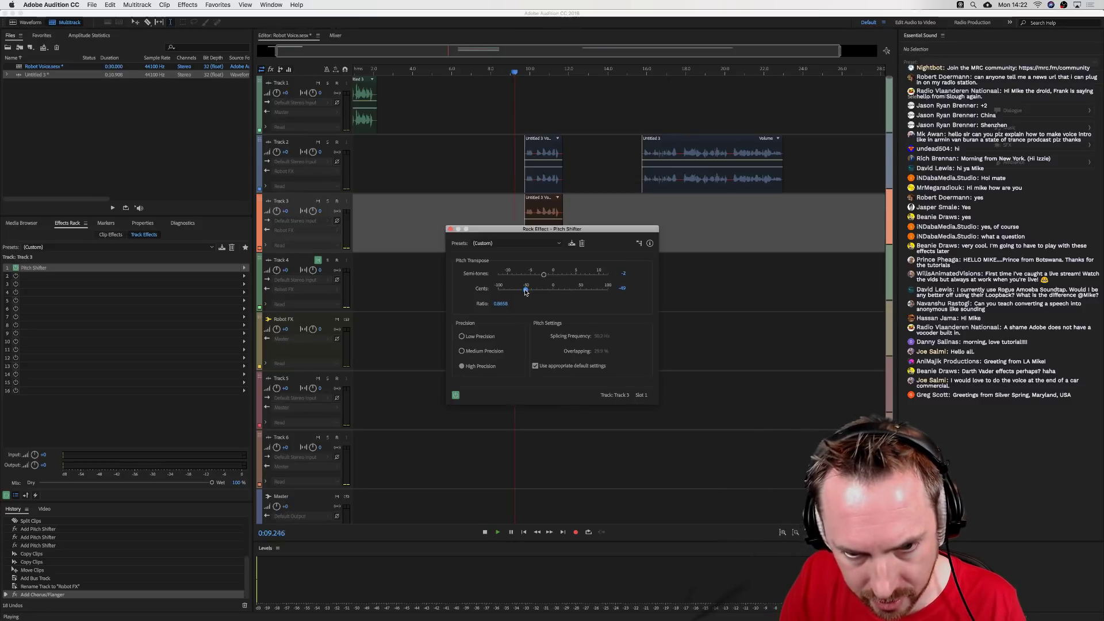
{"action": "left_click_drag", "start_coordinate": [525, 291], "coordinate": [523, 292]}
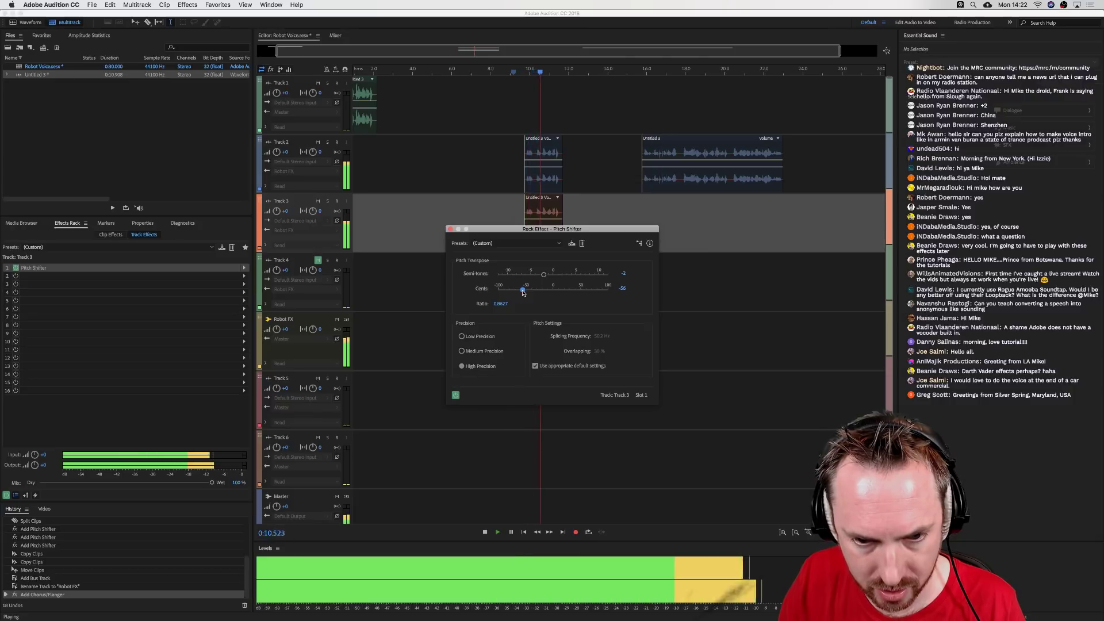
{"action": "key", "text": "space"}
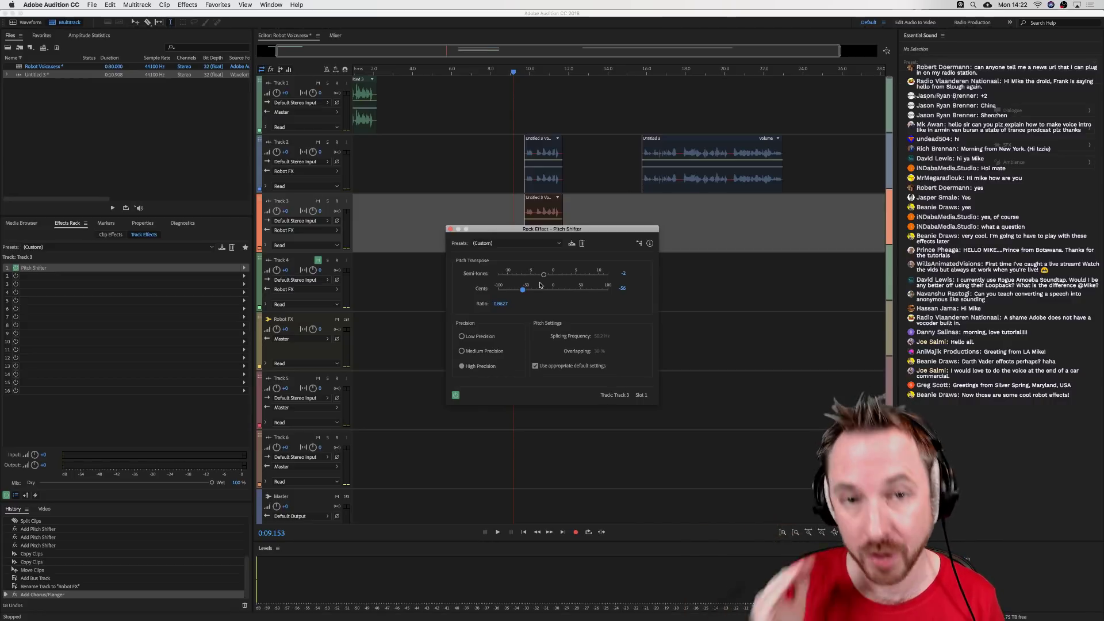
- Close the Pitch Shifter, pan Track 3 about 80 left and Track 4 about 60 right, unmute Track 4 and play the phrase
{"action": "left_click", "coordinate": [450, 230]}
{"action": "left_click_drag", "start_coordinate": [312, 211], "coordinate": [306, 331]}
{"action": "left_click_drag", "start_coordinate": [313, 271], "coordinate": [345, 264]}
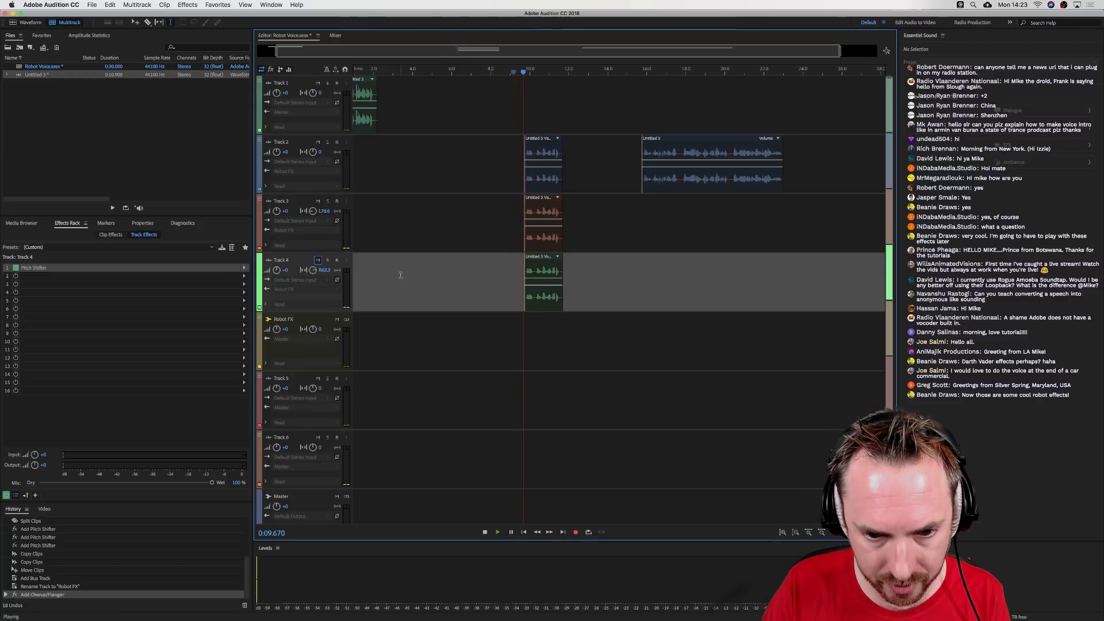
{"action": "key", "text": "space"}
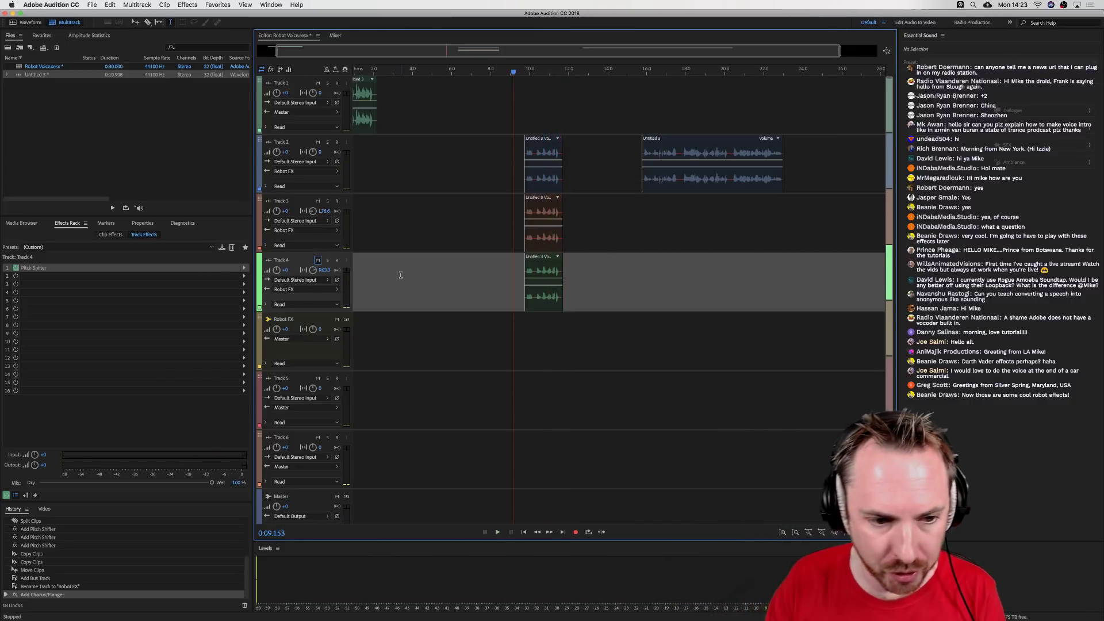
- Add a Studio Reverb to the Robot FX bus with Dry at 100% and Wet at about 44%, and play the phrase
{"action": "left_click", "coordinate": [518, 332]}
{"action": "left_click", "coordinate": [243, 276]}
{"action": "mouse_move", "coordinate": [318, 374]}
{"action": "mouse_move", "coordinate": [322, 348]}
{"action": "left_click", "coordinate": [388, 370]}
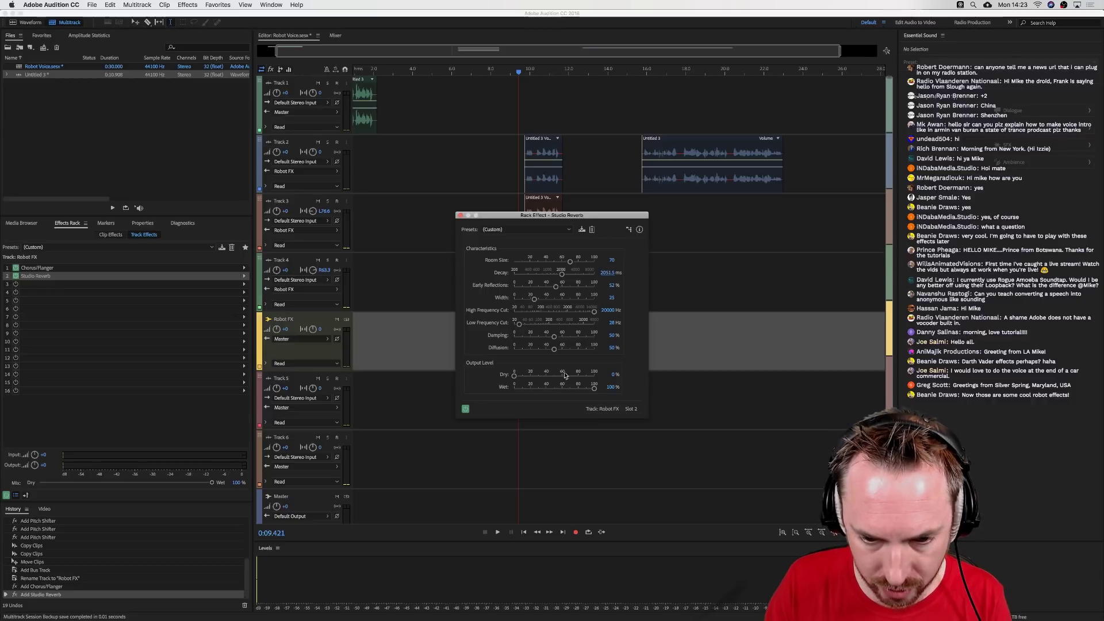
{"action": "left_click", "coordinate": [551, 388]}
{"action": "key", "text": "space"}
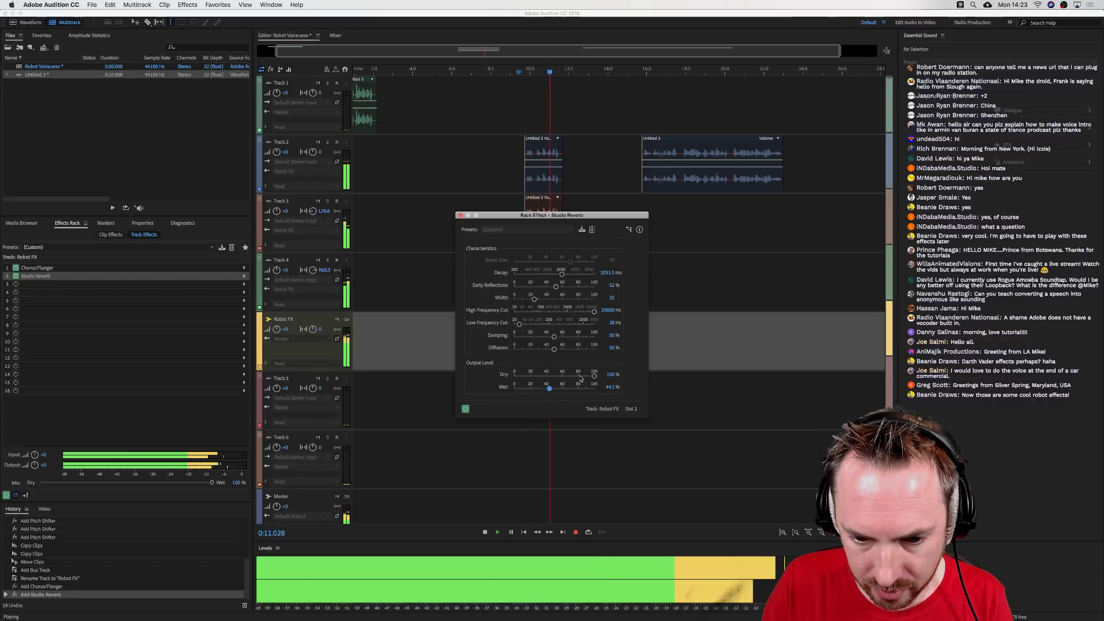
{"action": "key", "text": "space"}
{"action": "left_click", "coordinate": [460, 215]}
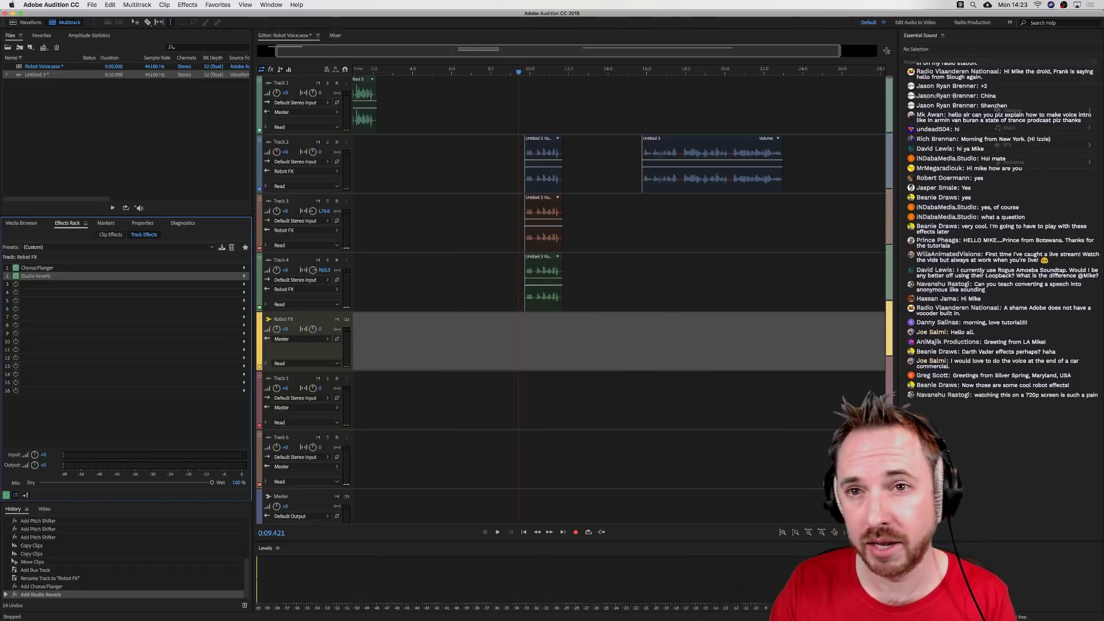
- Switch to Finder, extract the free robot sound effects zip in Downloads and import all its WAV files into Audition
{"action": "key", "text": "super+Tab"}
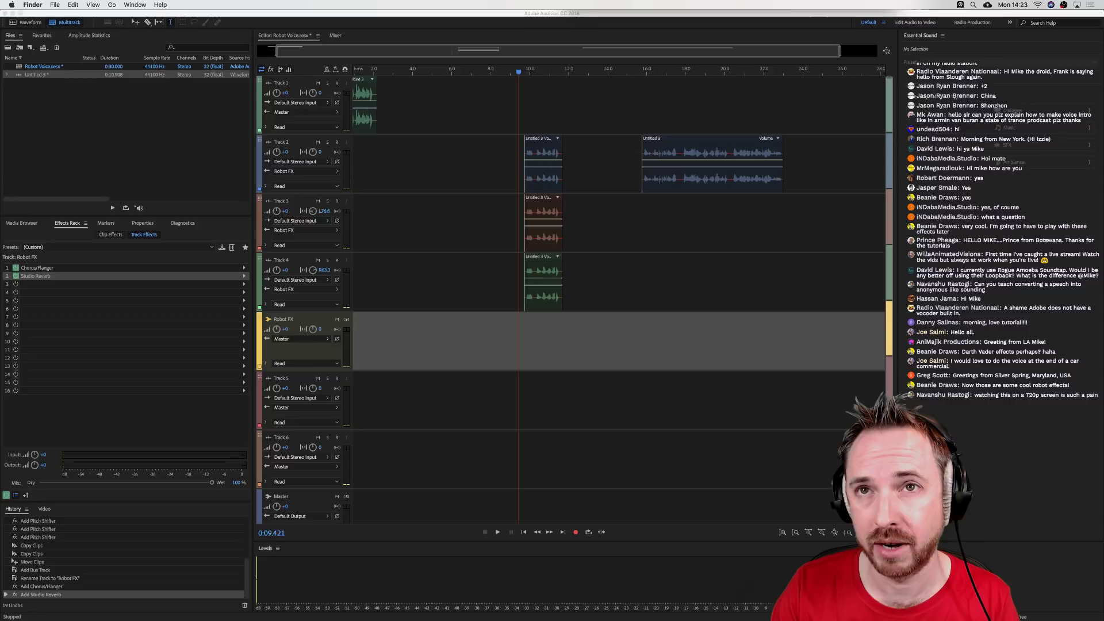
{"action": "left_click_drag", "start_coordinate": [506, 262], "coordinate": [425, 131]}
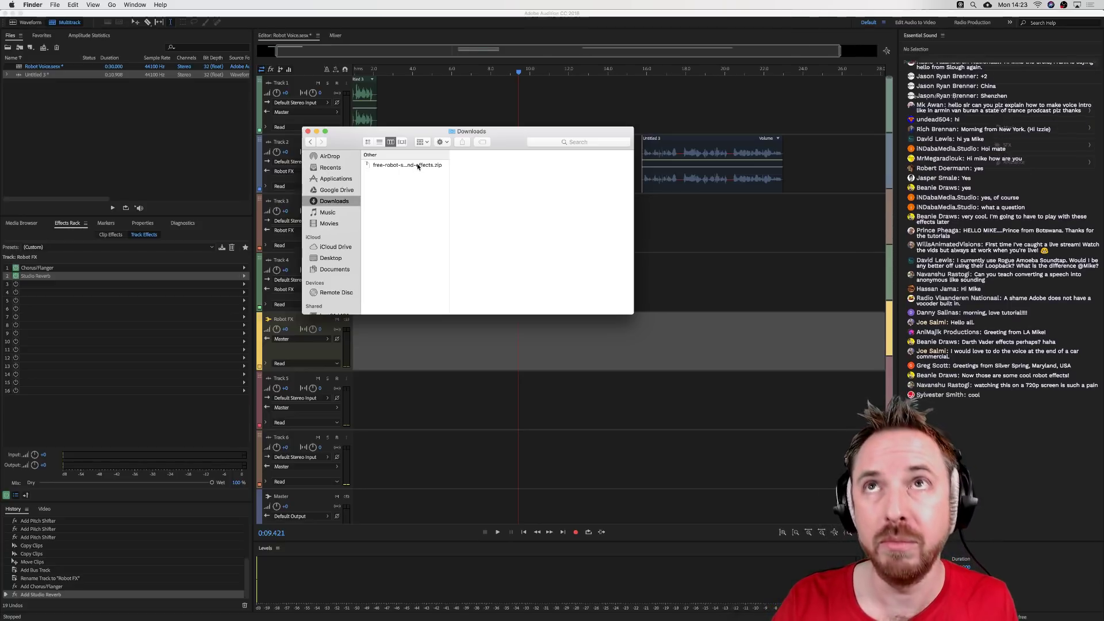
{"action": "double_click", "coordinate": [411, 165]}
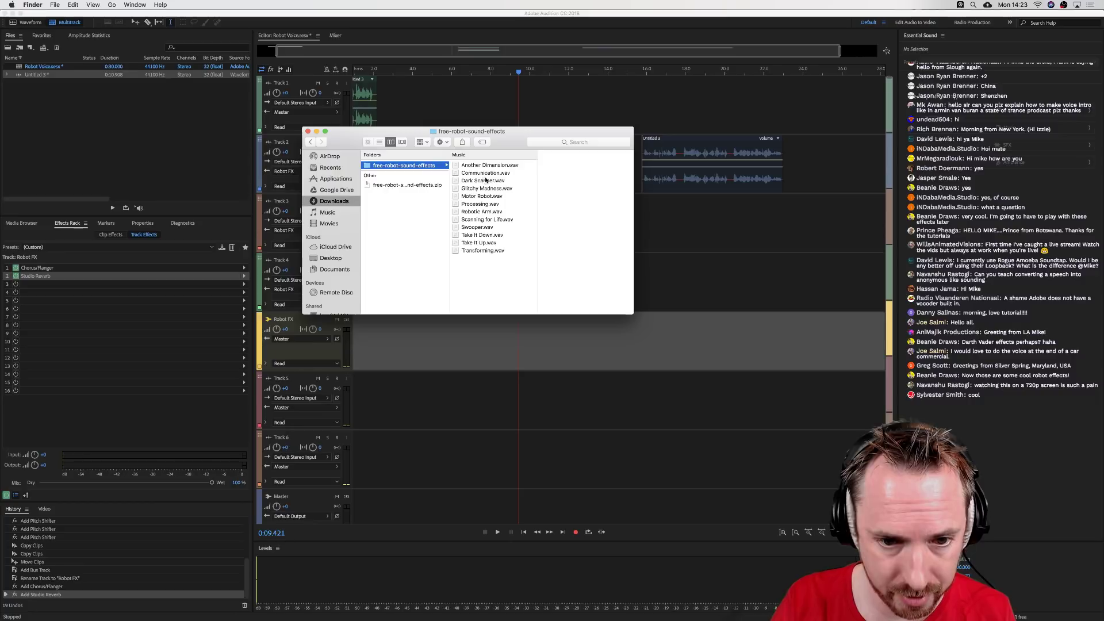
{"action": "left_click_drag", "start_coordinate": [480, 279], "coordinate": [180, 123]}
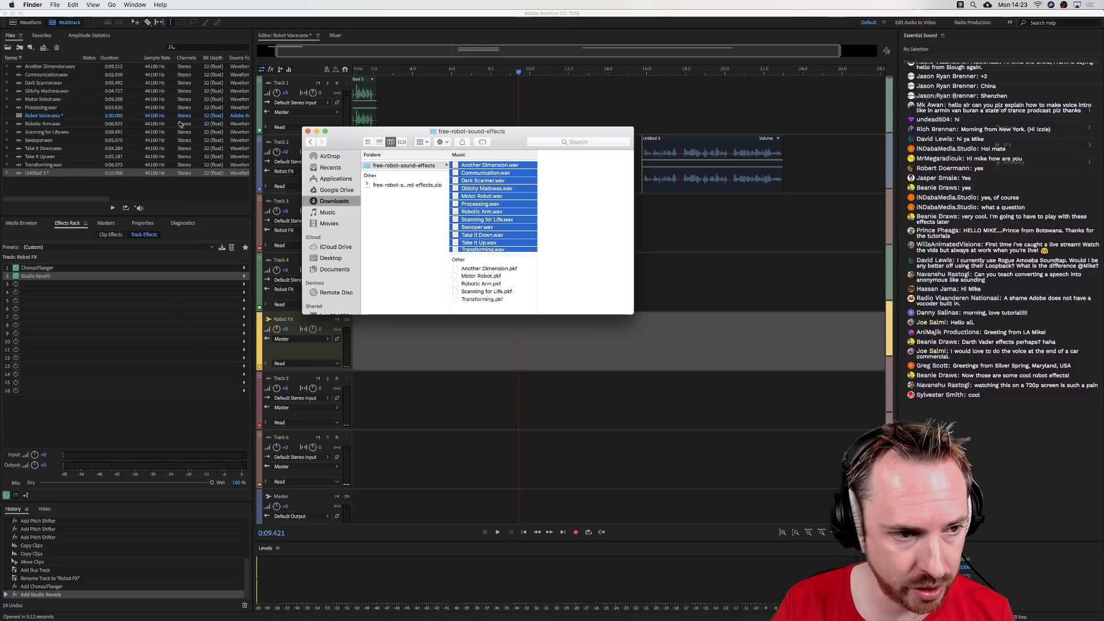
{"action": "left_click", "coordinate": [461, 93]}
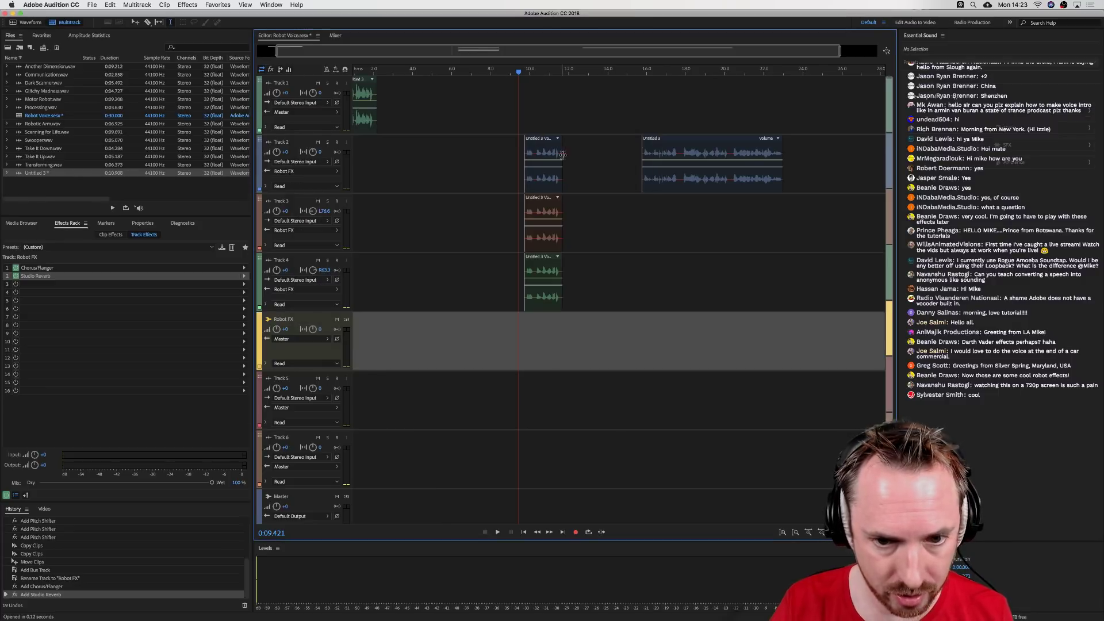
- Place Communication.wav on a new track above the Robot FX bus, listen to it and move it to near 20 s
{"action": "left_click", "coordinate": [57, 75]}
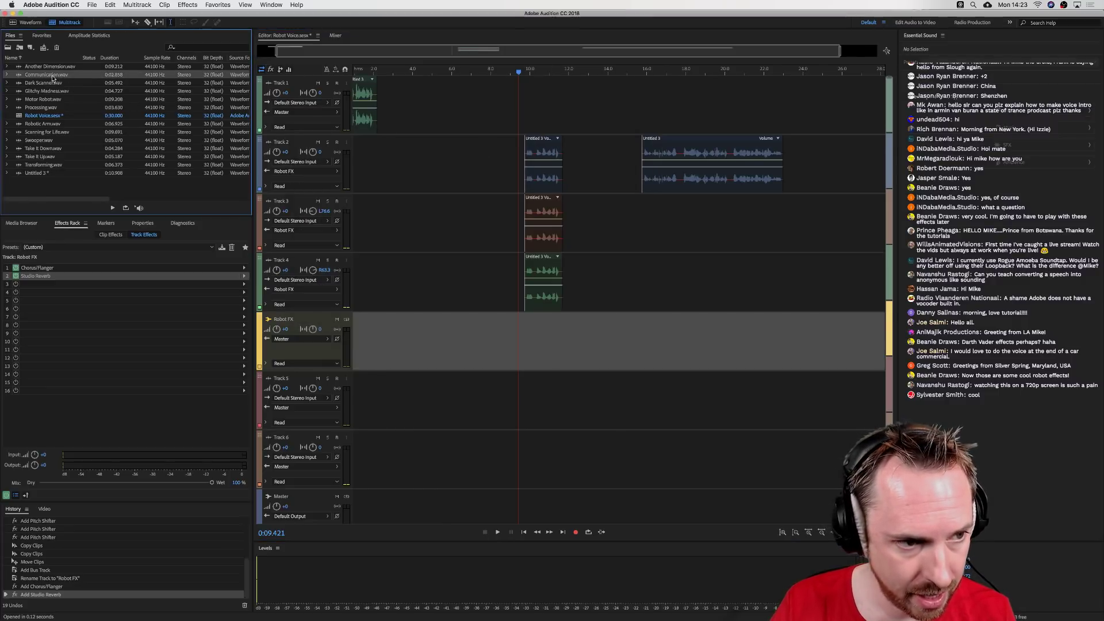
{"action": "left_click_drag", "start_coordinate": [48, 76], "coordinate": [501, 334]}
{"action": "left_click", "coordinate": [475, 377]}
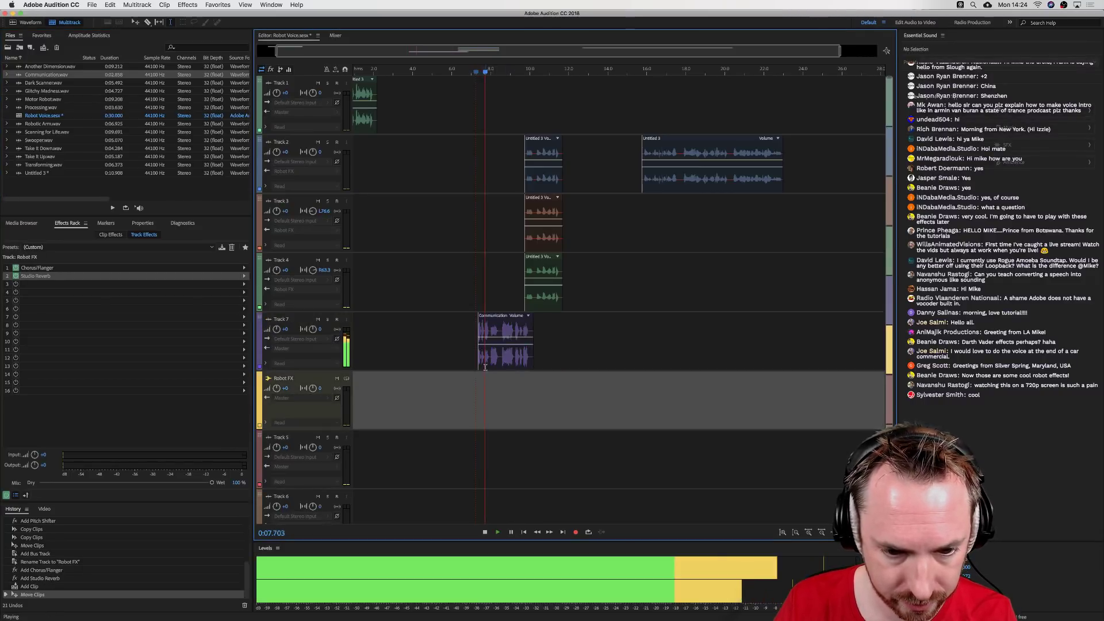
{"action": "key", "text": "space"}
{"action": "left_click", "coordinate": [491, 359]}
{"action": "left_click_drag", "start_coordinate": [491, 359], "coordinate": [732, 359]}
- Place Another Dimension.wav on Track 7, listen to it and shift it to start at about 9 s, just before the phrase
{"action": "left_click", "coordinate": [37, 68]}
{"action": "left_click_drag", "start_coordinate": [37, 68], "coordinate": [505, 339]}
{"action": "left_click", "coordinate": [506, 299]}
{"action": "key", "text": "space"}
{"action": "key", "text": "space"}
{"action": "key", "text": "space"}
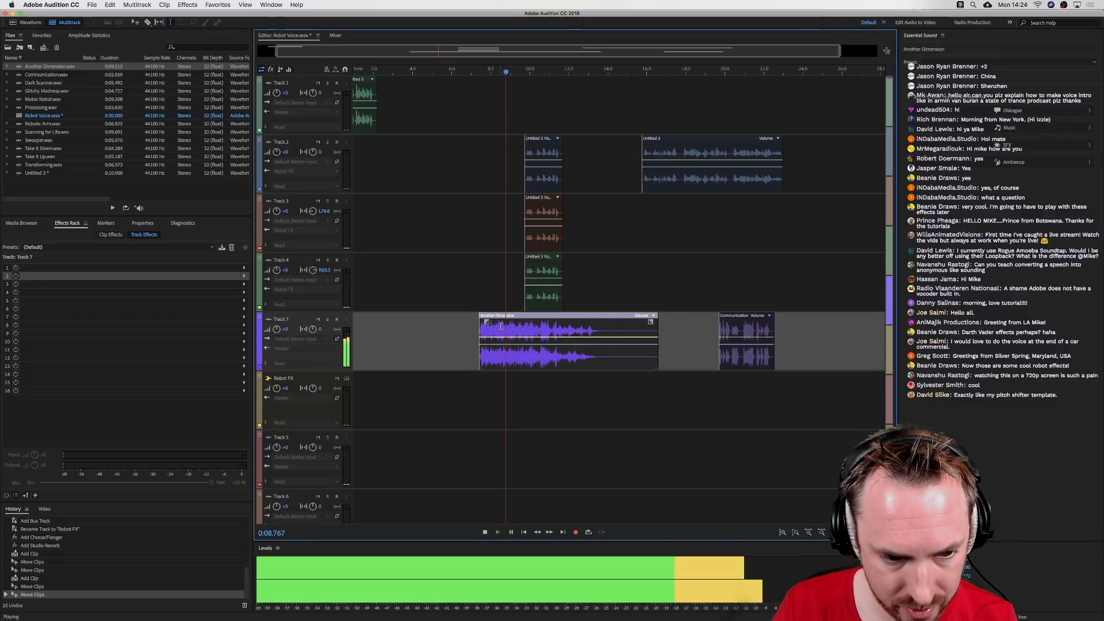
{"action": "key", "text": "space"}
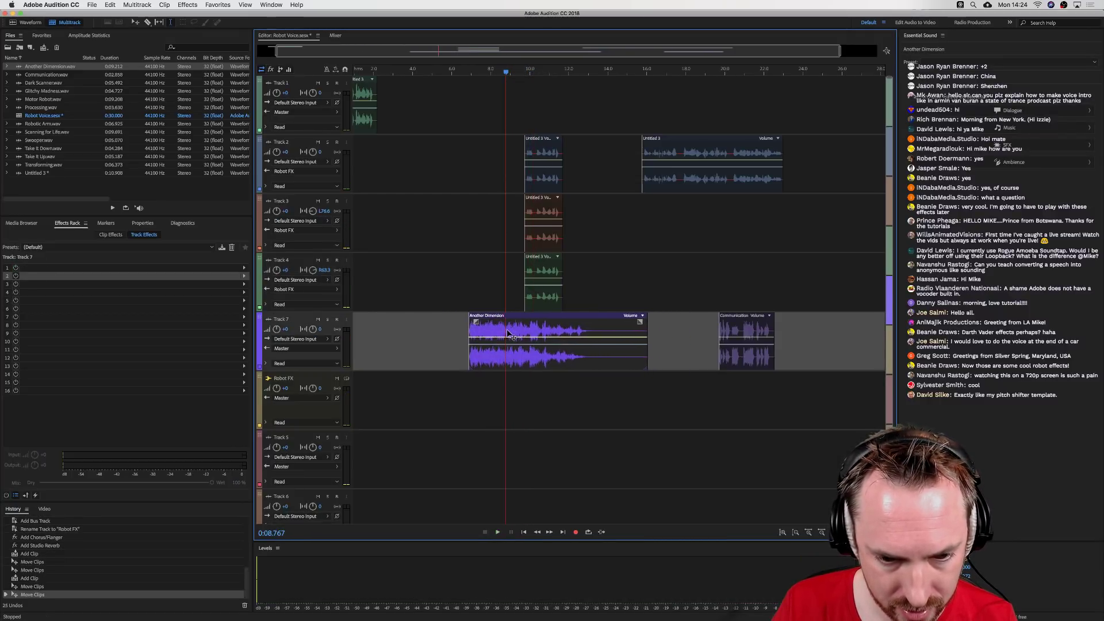
{"action": "left_click_drag", "start_coordinate": [525, 332], "coordinate": [554, 332]}
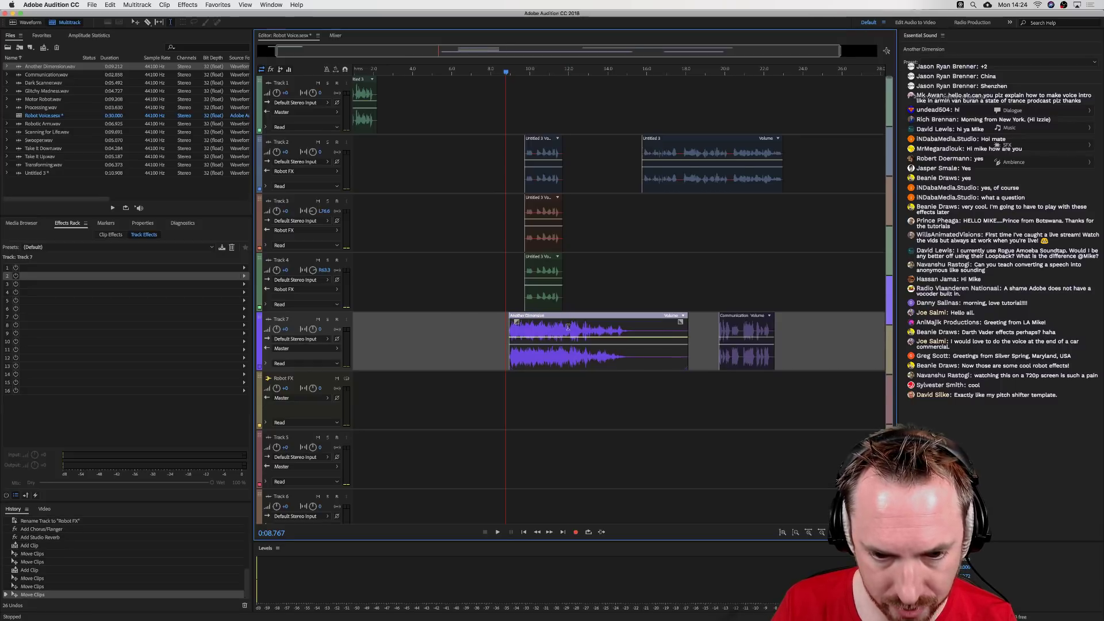
- Assign the SFX audio type to the Another Dimension clip, apply an Essential Sound preset and play it with the phrase
{"action": "left_click", "coordinate": [567, 327]}
{"action": "left_click", "coordinate": [1006, 146]}
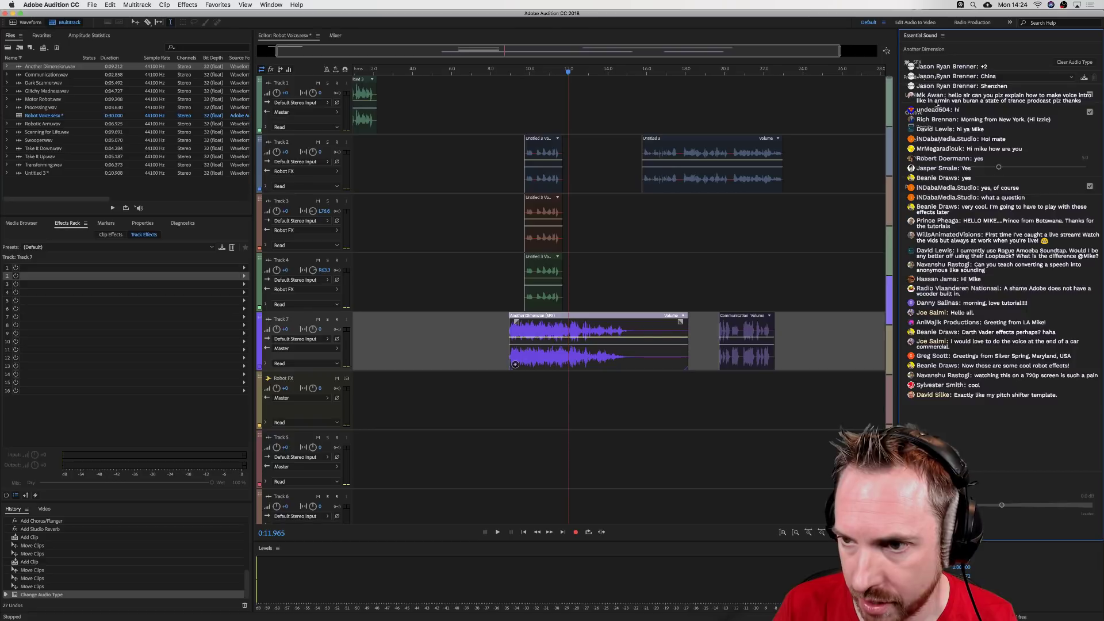
{"action": "left_click", "coordinate": [1029, 80]}
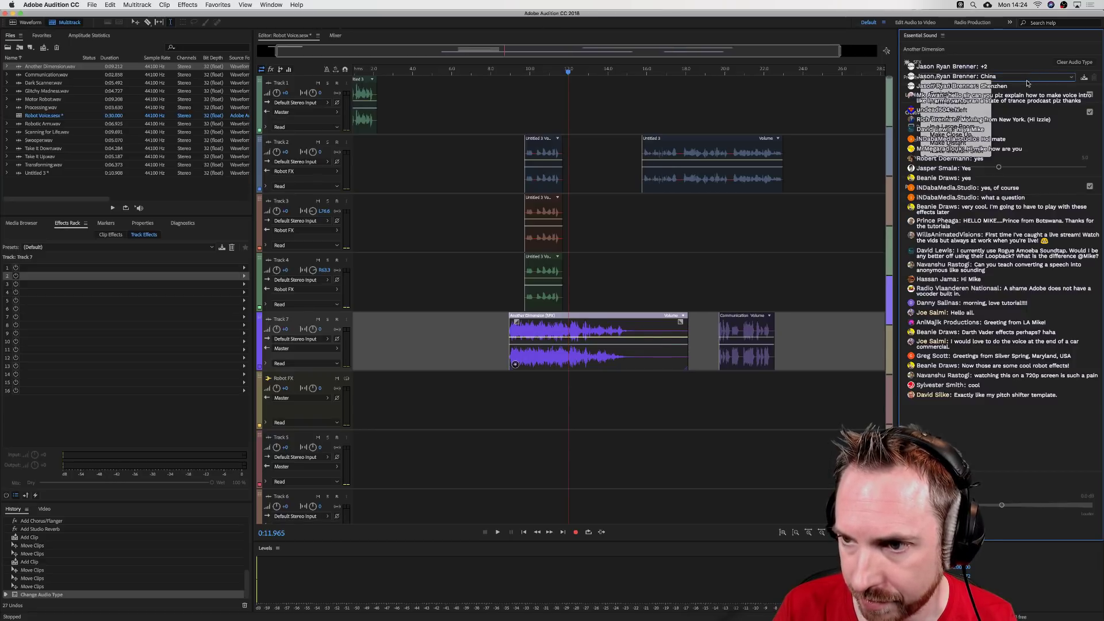
{"action": "left_click", "coordinate": [964, 144]}
{"action": "left_click", "coordinate": [499, 237]}
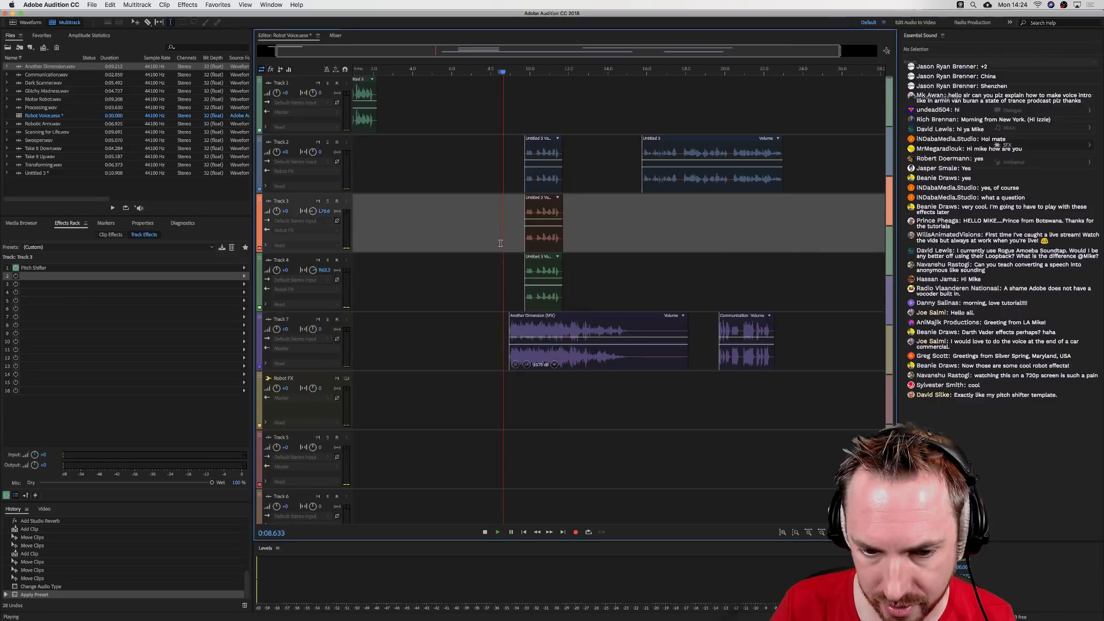
{"action": "key", "text": "space"}
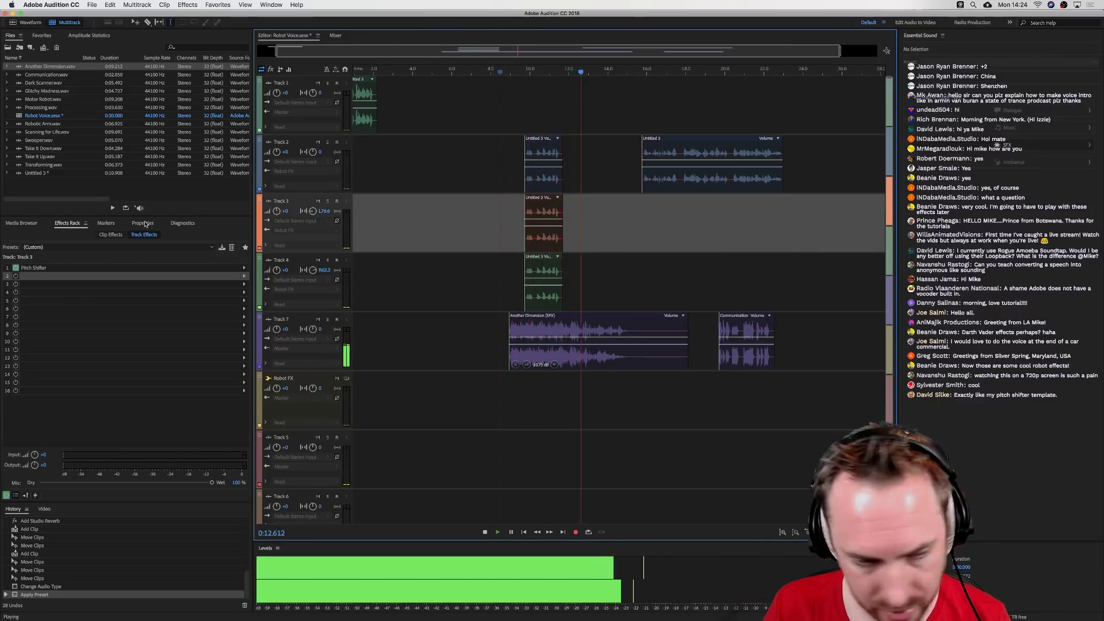
- Place Swooper.wav on Track 5 at about 11.4 s, near the end of the phrase, and play the mix
{"action": "left_click_drag", "start_coordinate": [39, 139], "coordinate": [557, 402]}
{"action": "left_click", "coordinate": [538, 393]}
{"action": "key", "text": "space"}
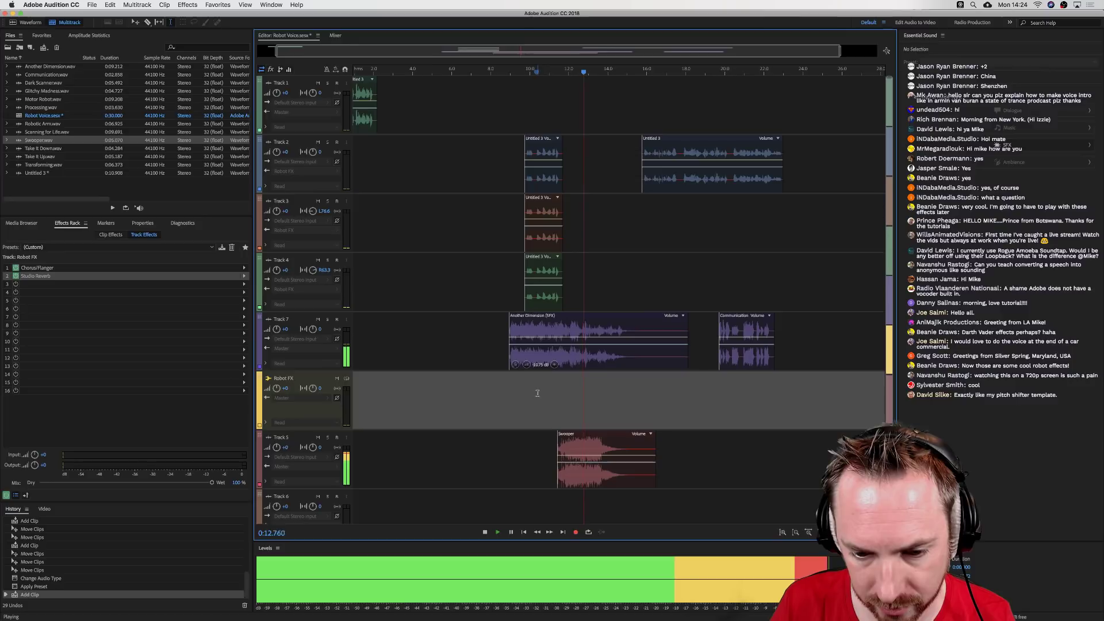
{"action": "key", "text": "space"}
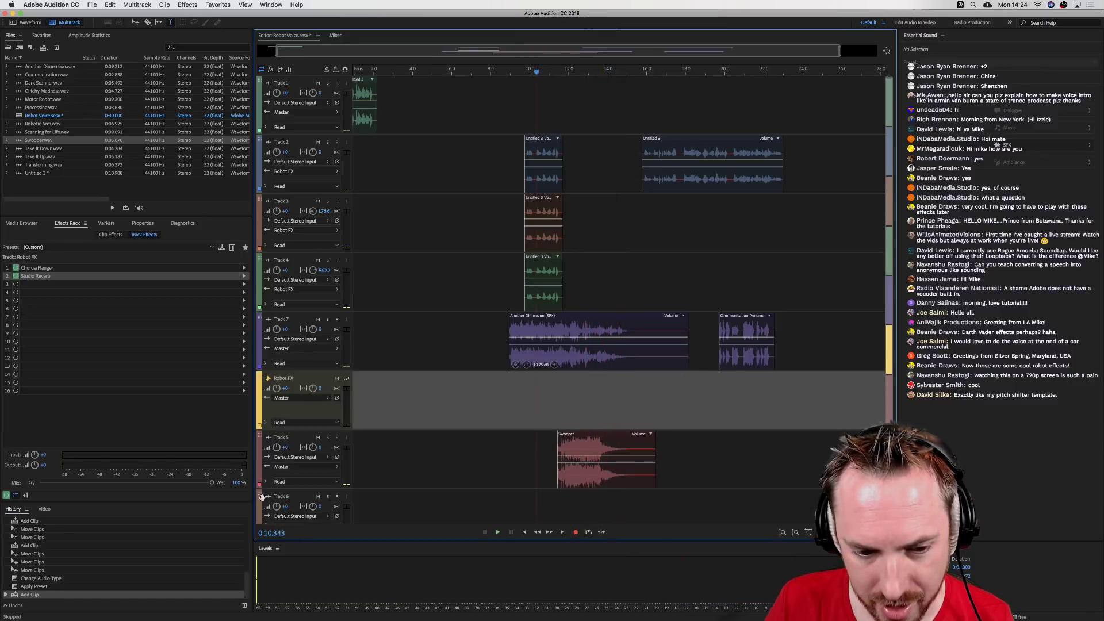
- Solo Track 5 to listen to the Swooper clip alone, and turn the solo off again
{"action": "left_click", "coordinate": [327, 437]}
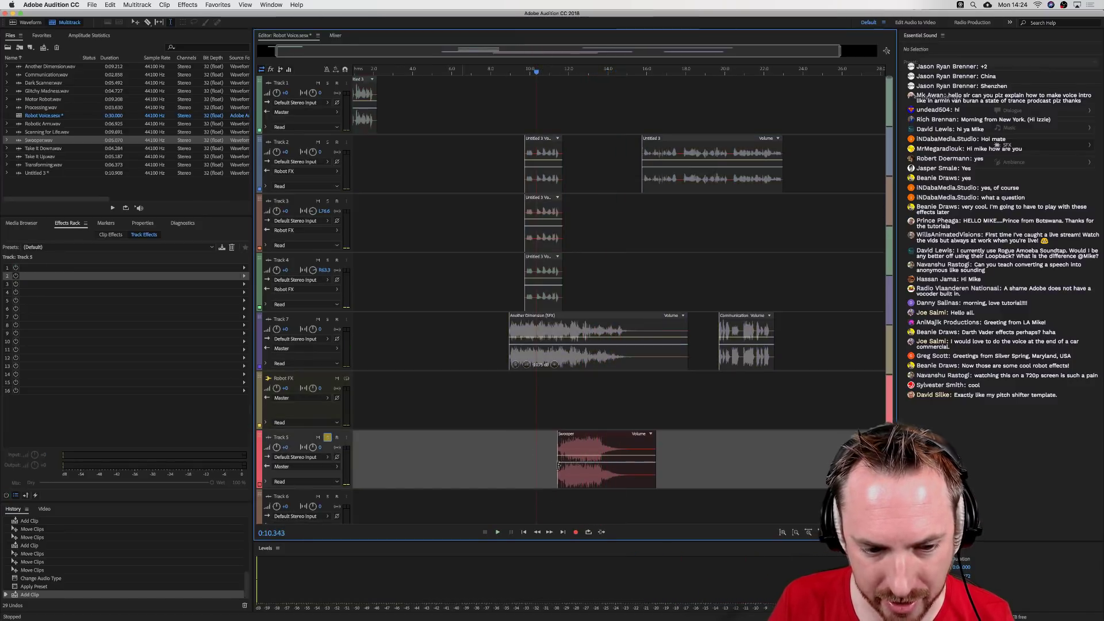
{"action": "left_click", "coordinate": [546, 409]}
{"action": "key", "text": "space"}
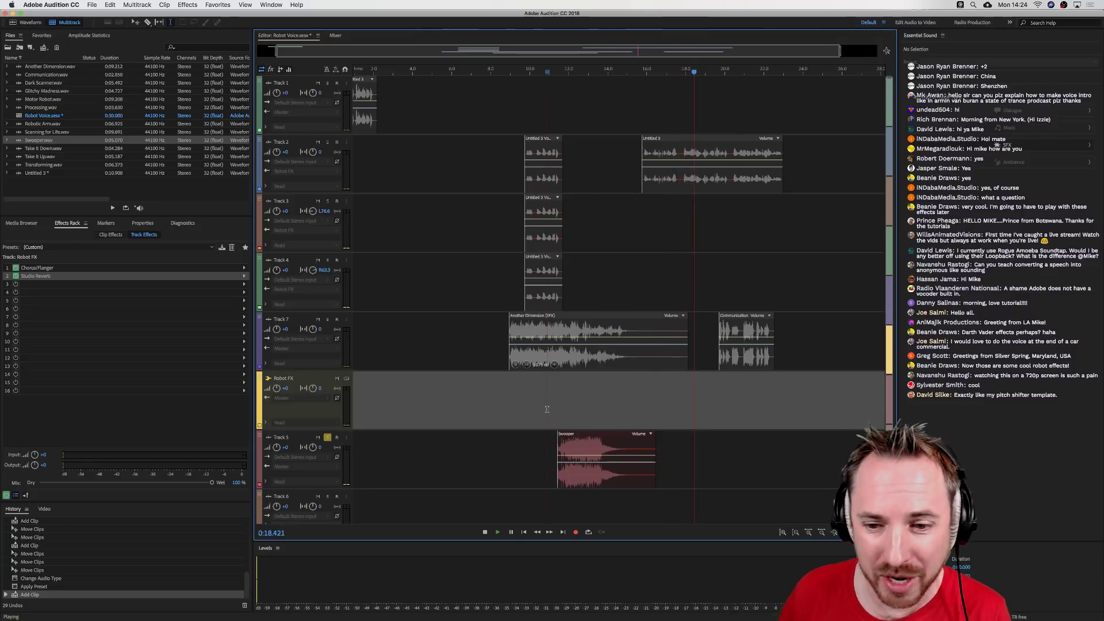
{"action": "key", "text": "space"}
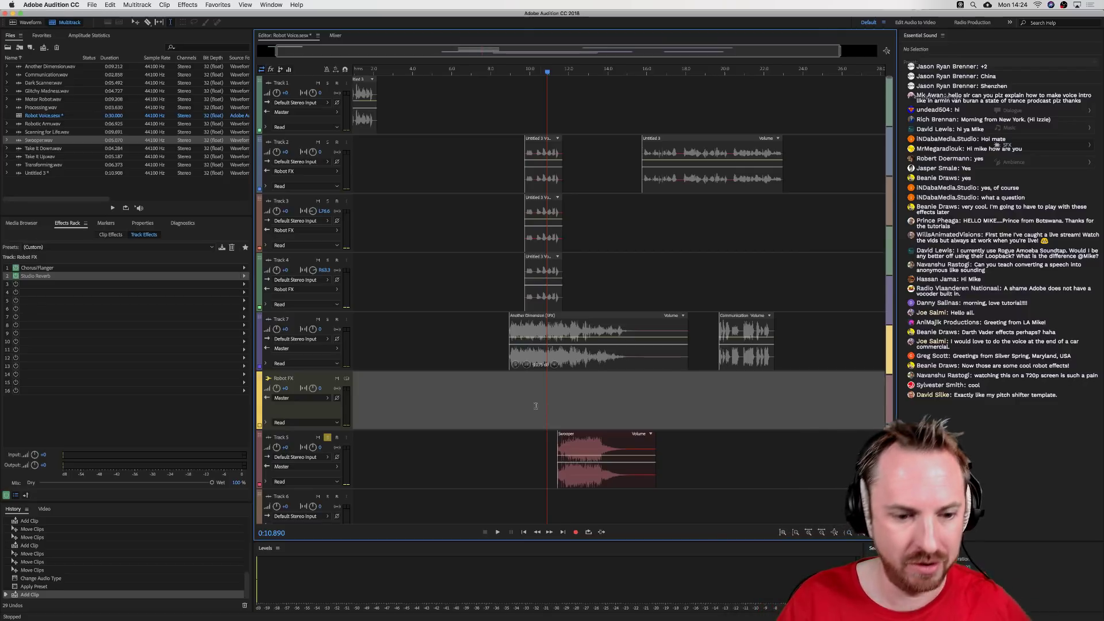
{"action": "left_click", "coordinate": [328, 439]}
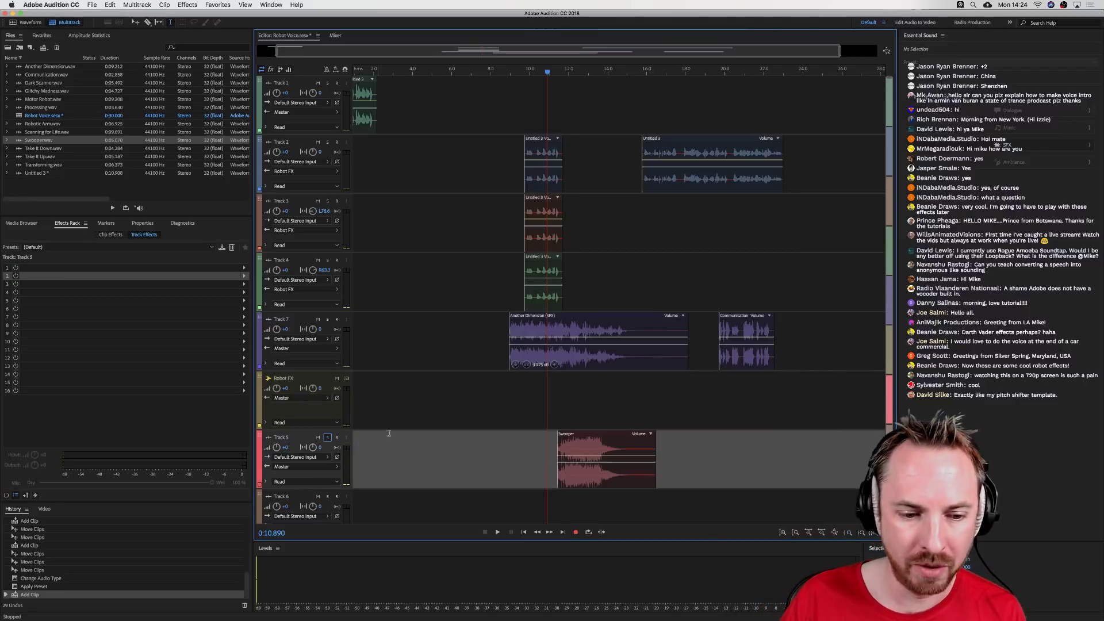
- Open Scanning for Life.wav in the waveform editor and listen to it from a little past its start
{"action": "left_click", "coordinate": [603, 289]}
{"action": "left_click", "coordinate": [654, 223]}
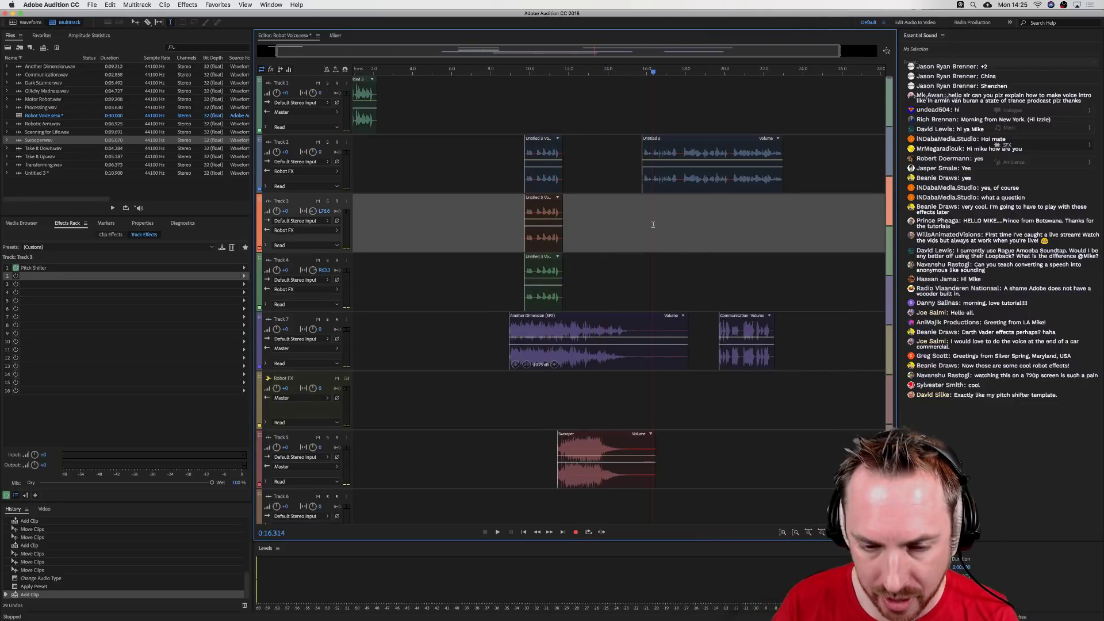
{"action": "double_click", "coordinate": [560, 177]}
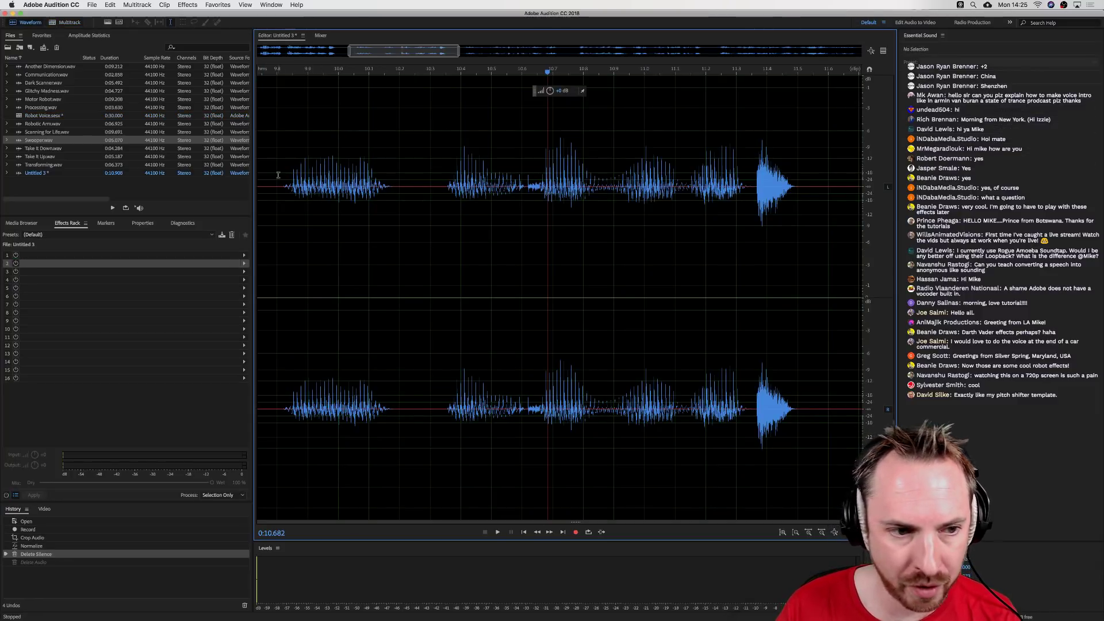
{"action": "double_click", "coordinate": [44, 132]}
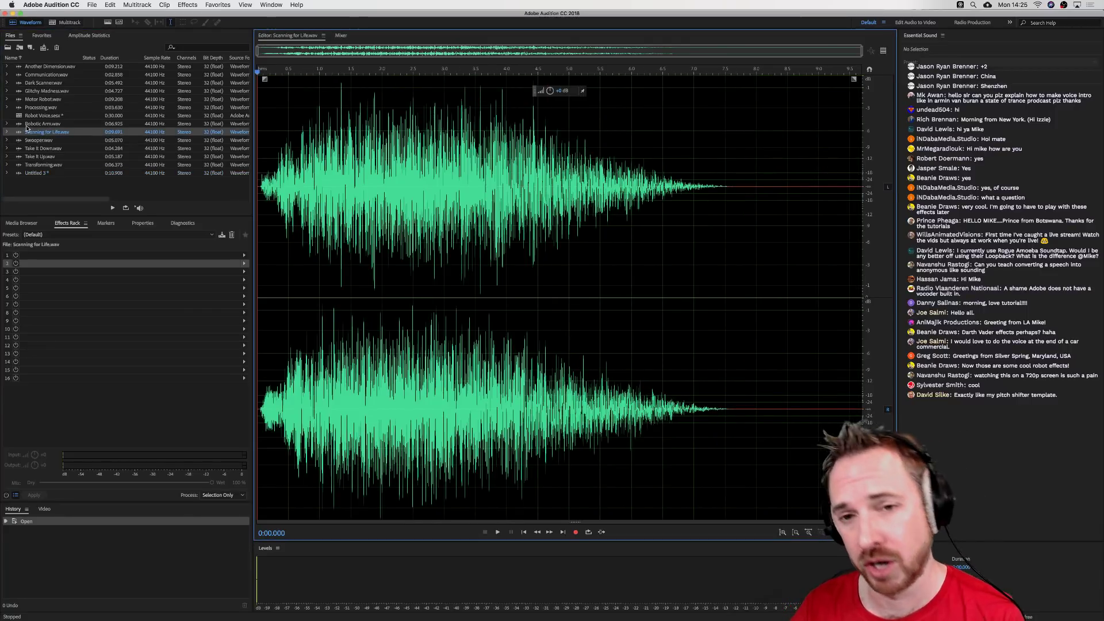
{"action": "left_click", "coordinate": [330, 187]}
{"action": "key", "text": "space"}
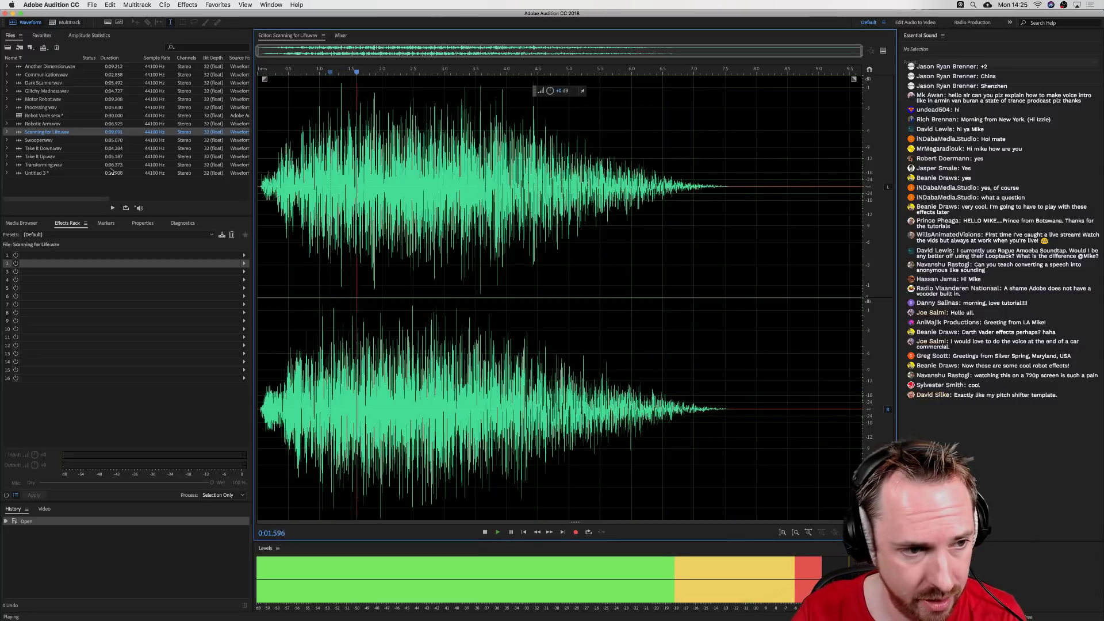
- Open Swooper.wav, Take It Down.wav and Take It Up.wav one after another and play Take It Up.wav
{"action": "double_click", "coordinate": [38, 140]}
{"action": "double_click", "coordinate": [41, 149]}
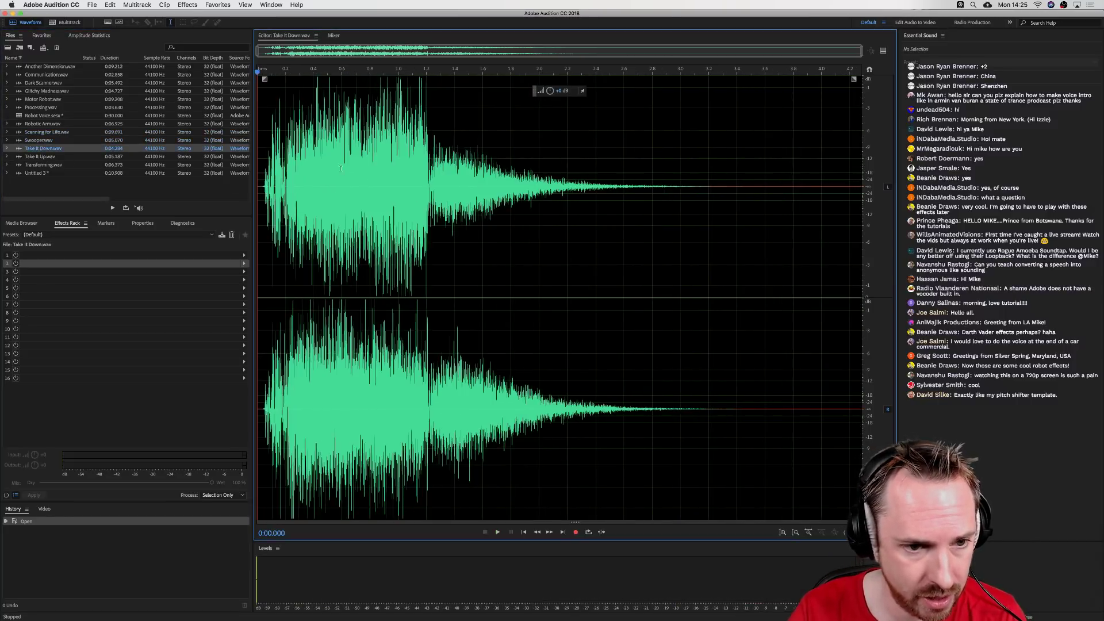
{"action": "key", "text": "Down"}
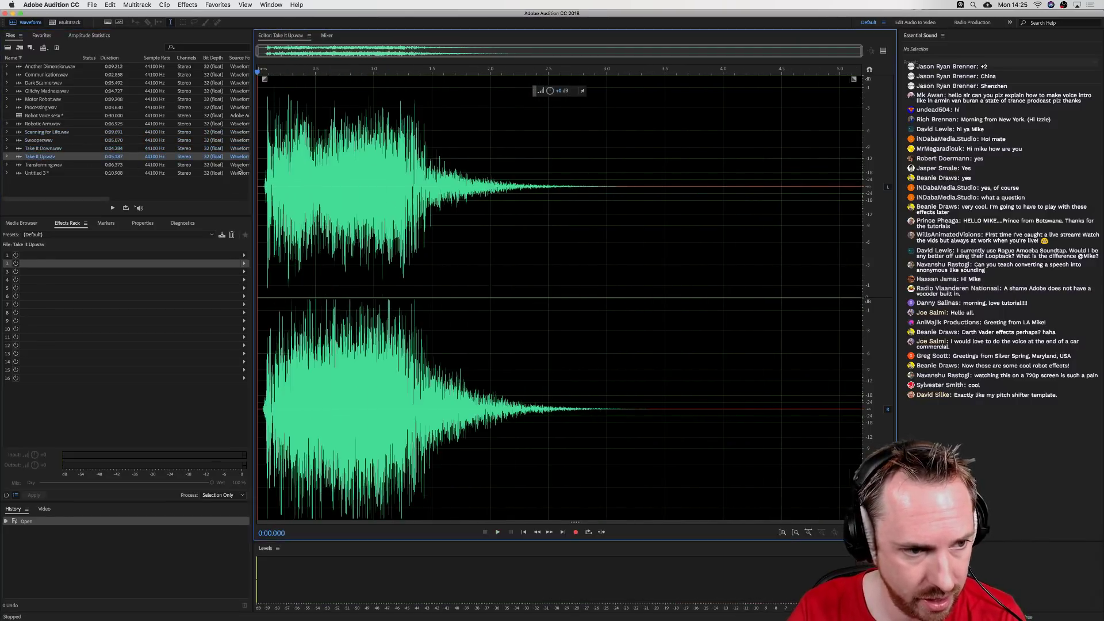
{"action": "key", "text": "space"}
- Open and listen in turn to Processing.wav, Motor Robot.wav, Glitchy Madness.wav and Dark Scanner.wav
{"action": "double_click", "coordinate": [43, 109]}
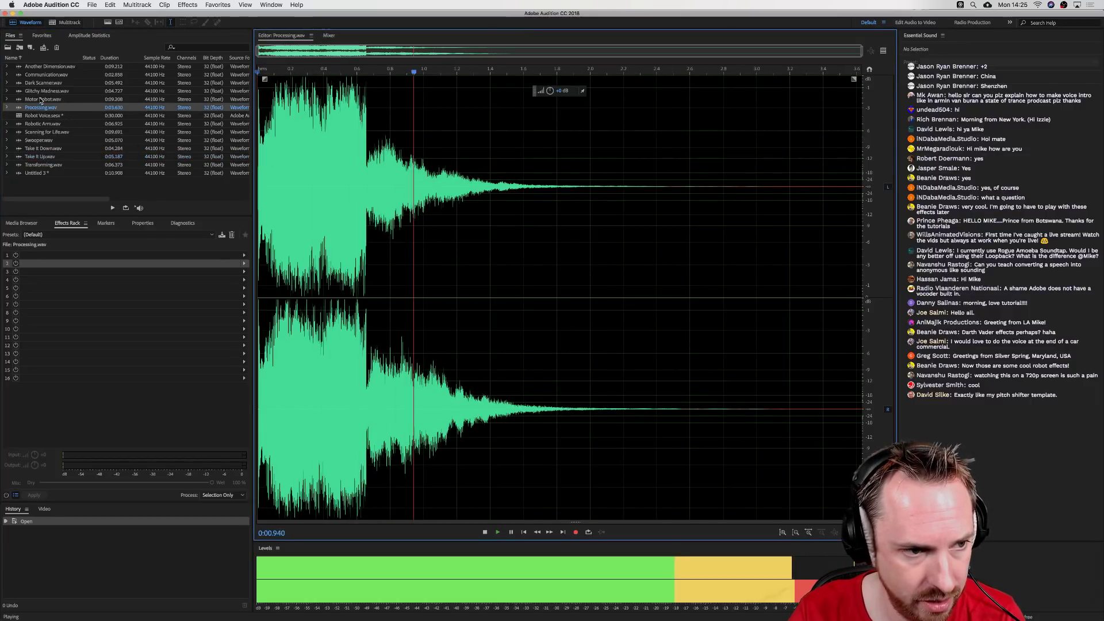
{"action": "double_click", "coordinate": [156, 100]}
{"action": "key", "text": "space"}
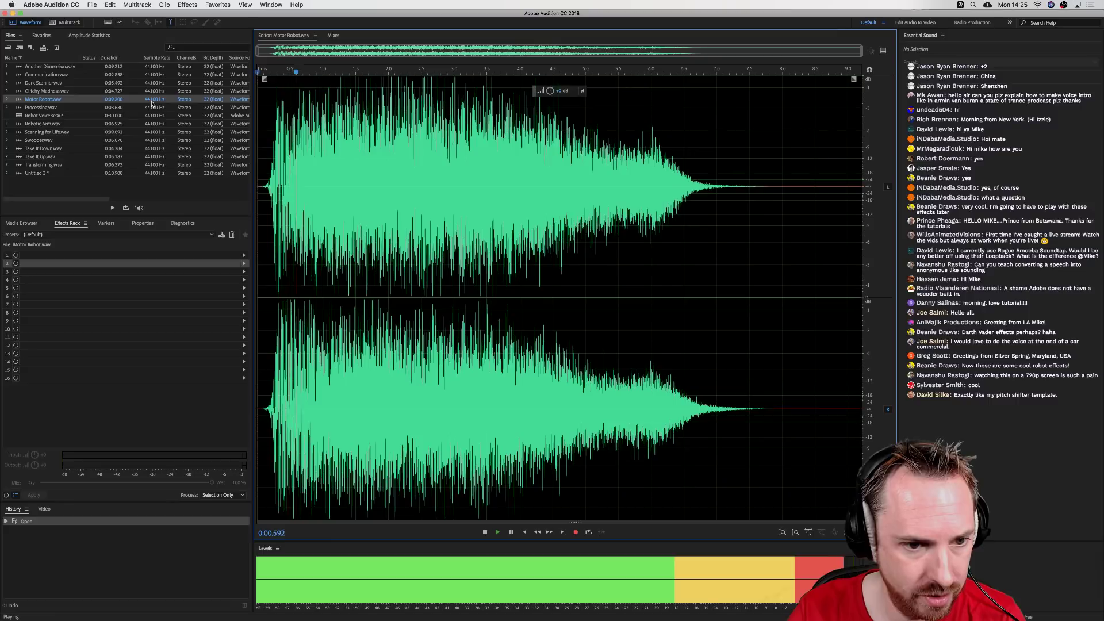
{"action": "double_click", "coordinate": [61, 92]}
{"action": "key", "text": "space"}
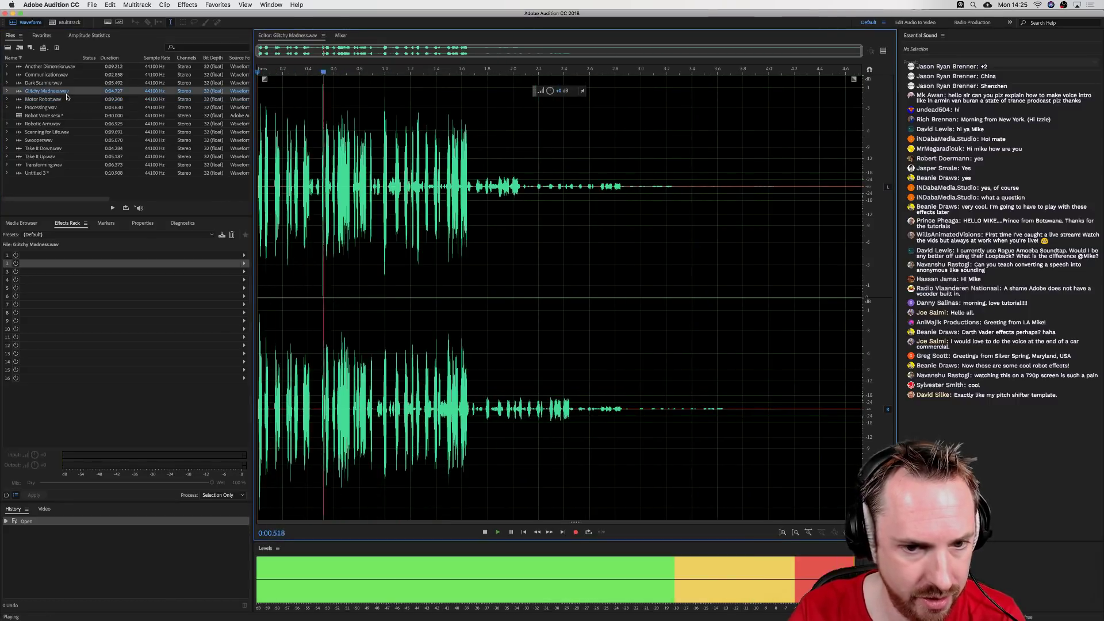
{"action": "double_click", "coordinate": [39, 83]}
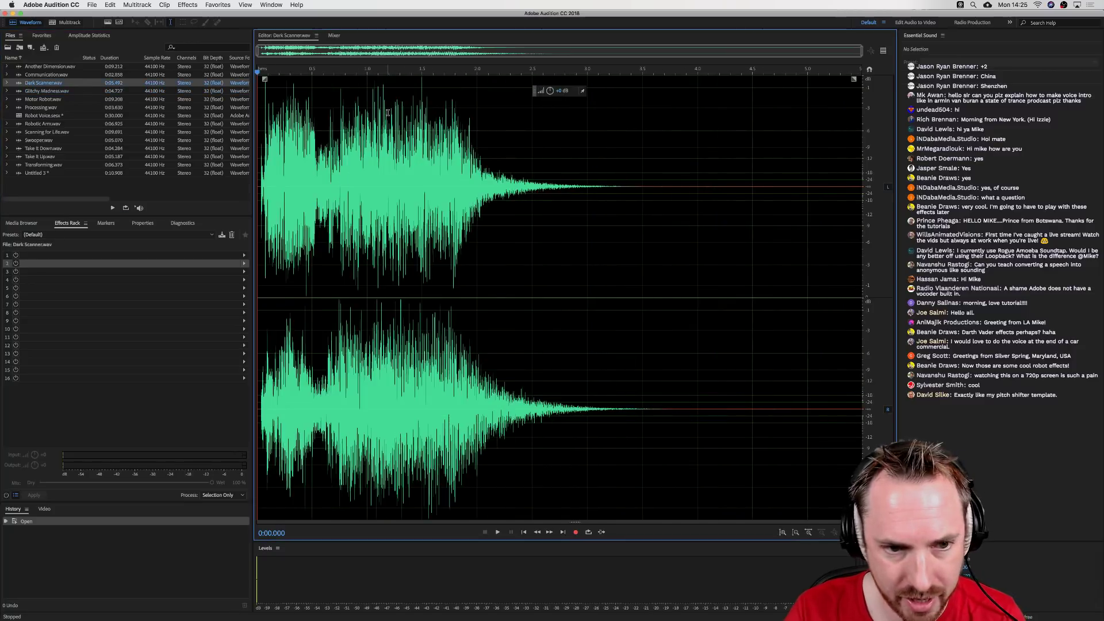
{"action": "key", "text": "space"}
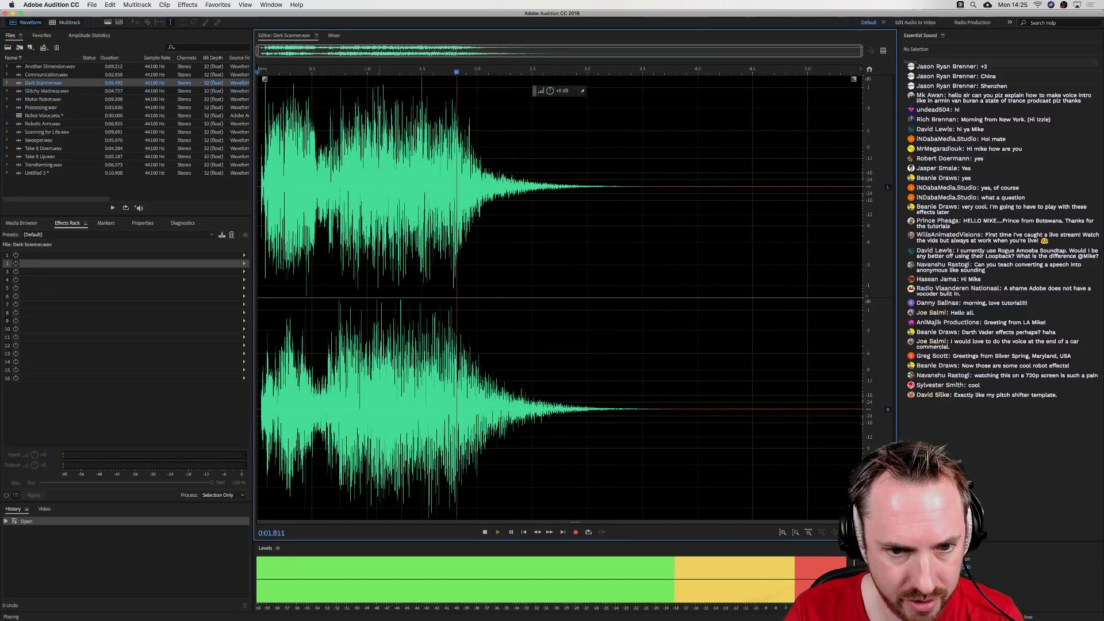
{"action": "key", "text": "space"}
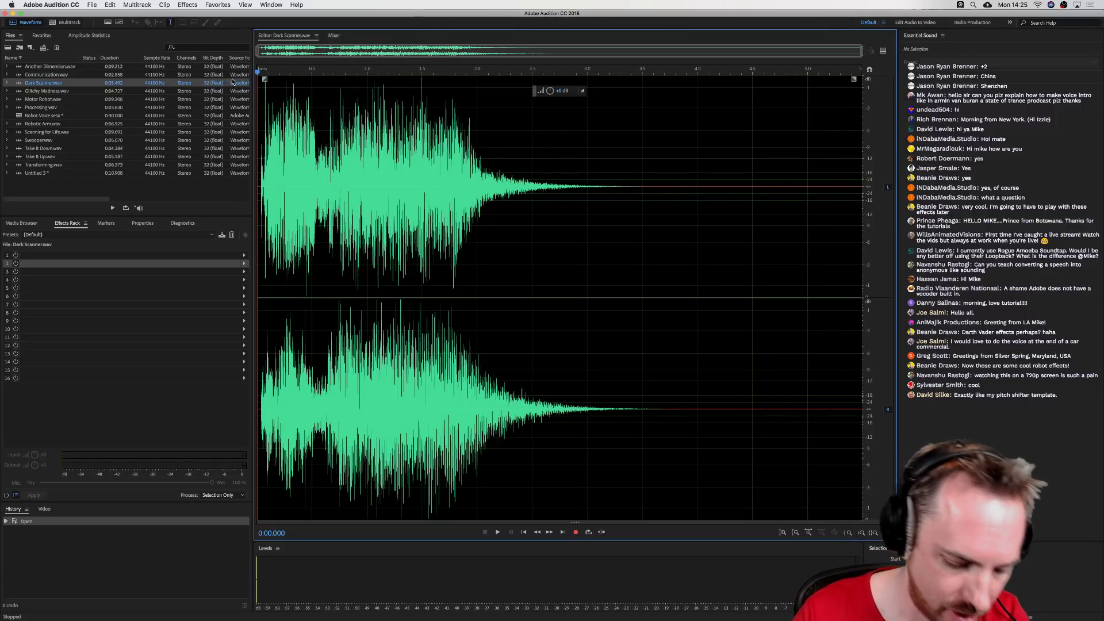
- Switch to Logic Pro X and create one software instrument track with the default patch
{"action": "key", "text": "super+space"}
{"action": "type", "text": "logic"}
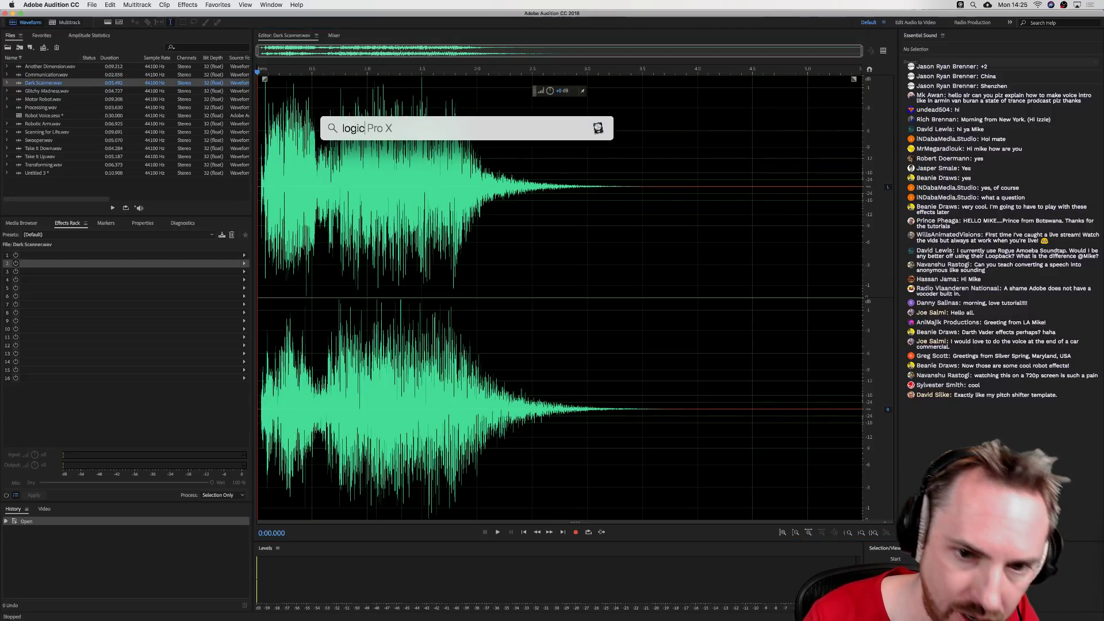
{"action": "key", "text": "Escape"}
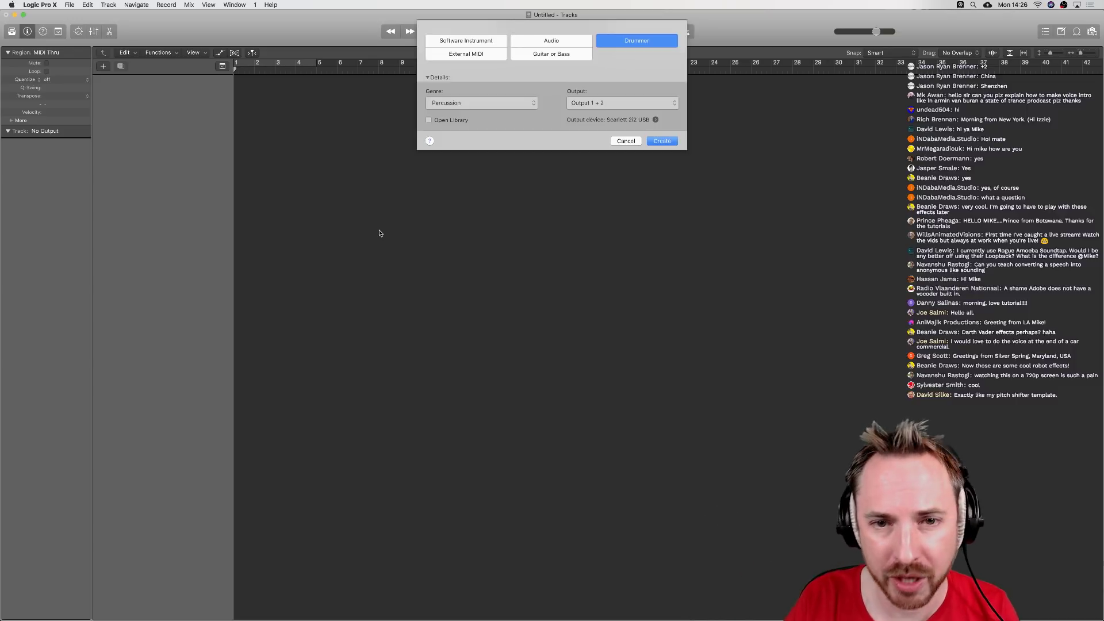
{"action": "left_click", "coordinate": [458, 43]}
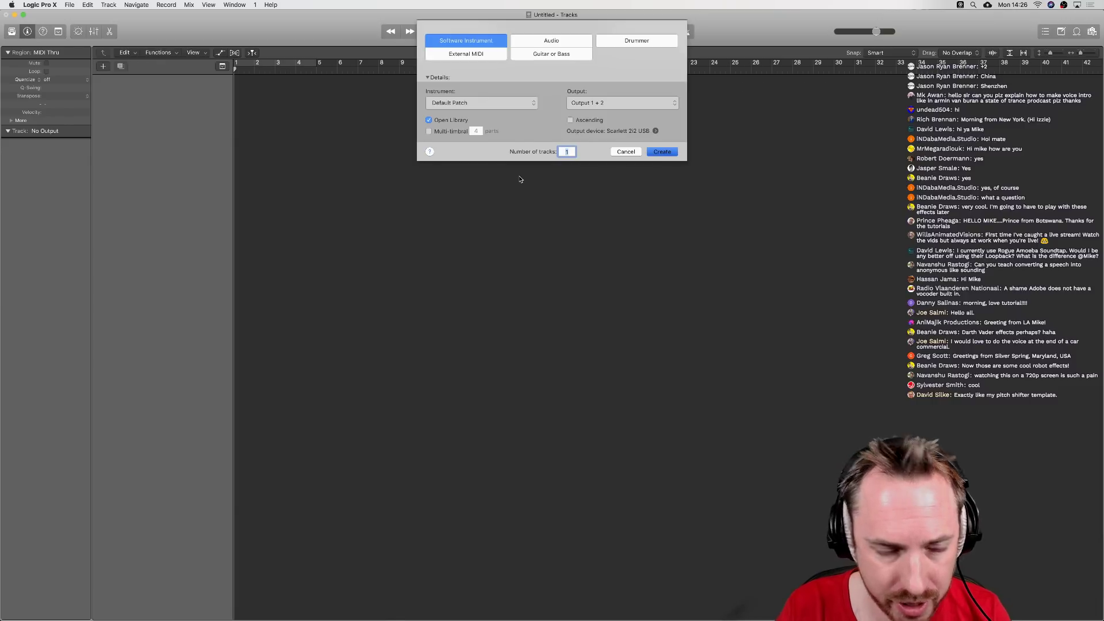
{"action": "key", "text": "Return"}
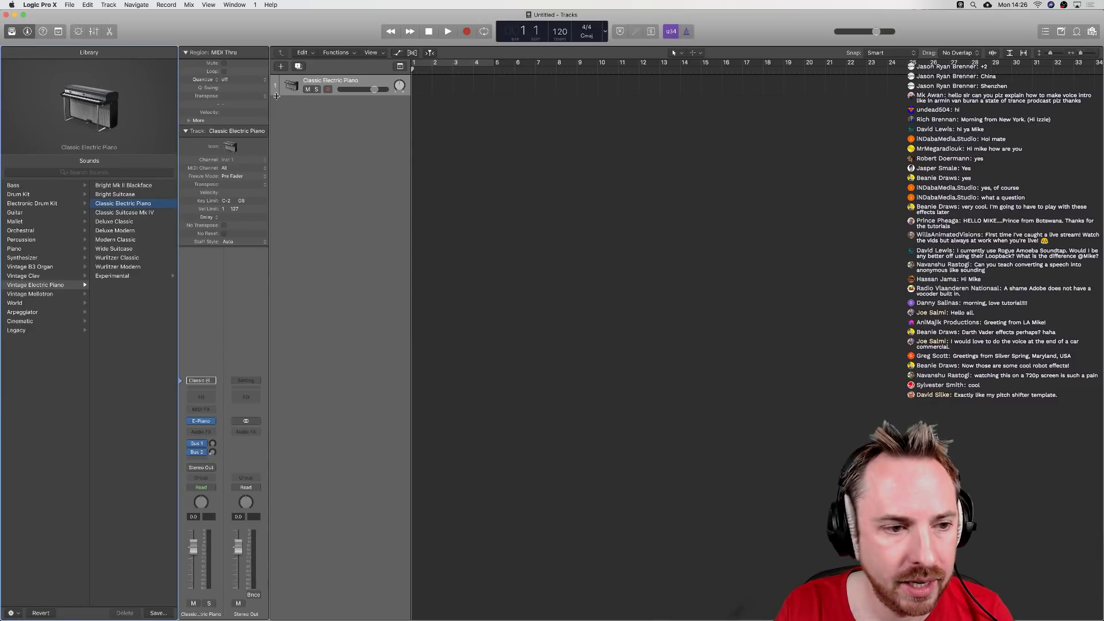
- Search the sound library for "hum" and load the Human Bass patch on the track
{"action": "left_click", "coordinate": [83, 172]}
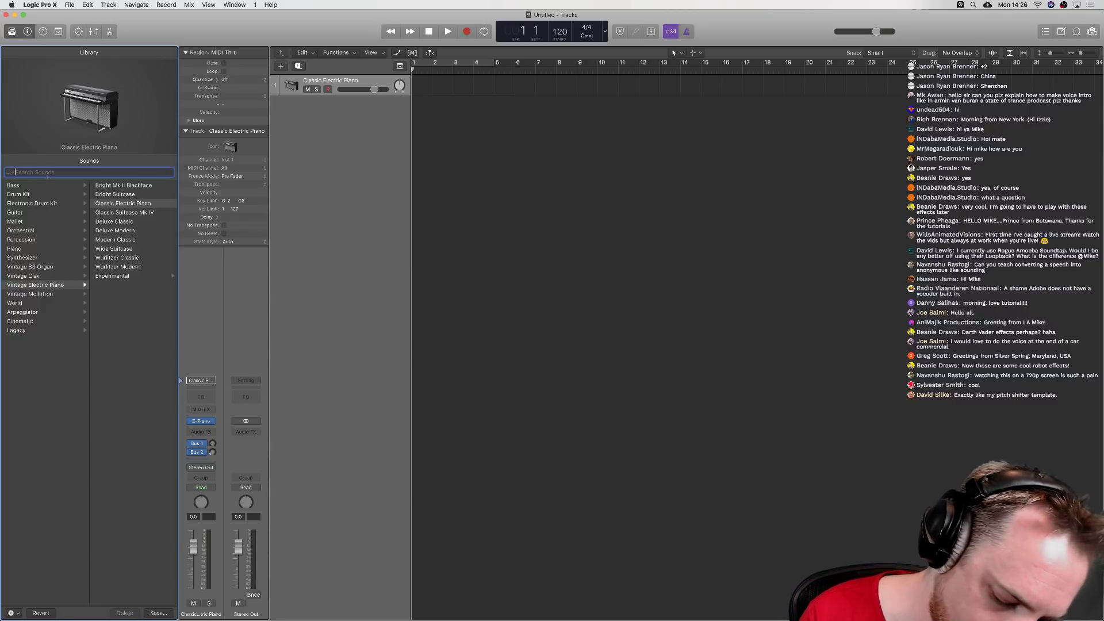
{"action": "type", "text": "hum"}
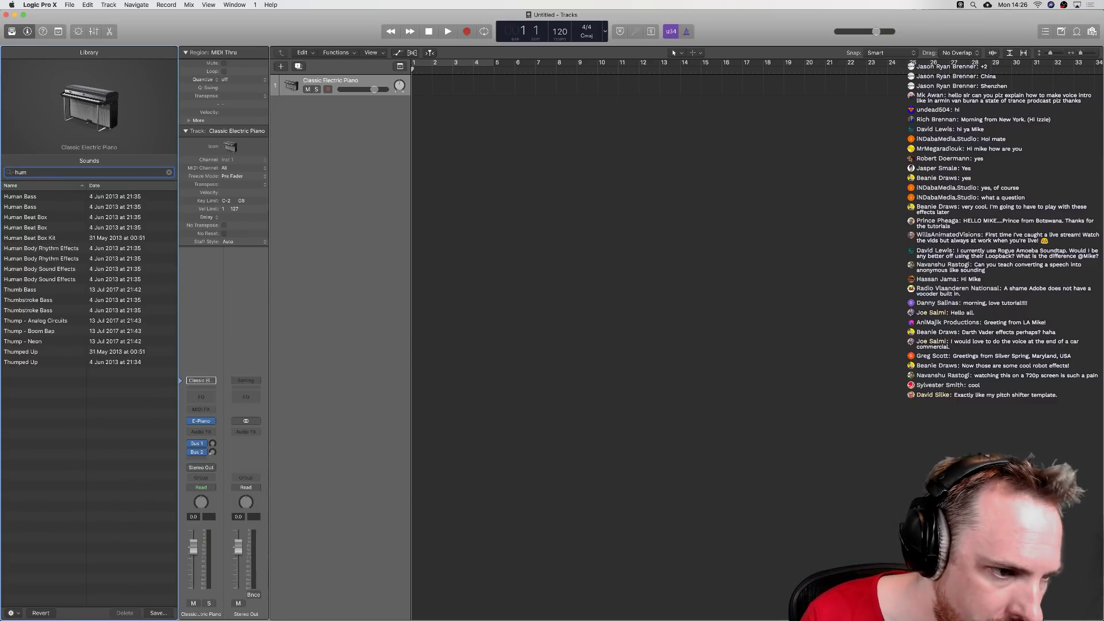
{"action": "left_click", "coordinate": [37, 198]}
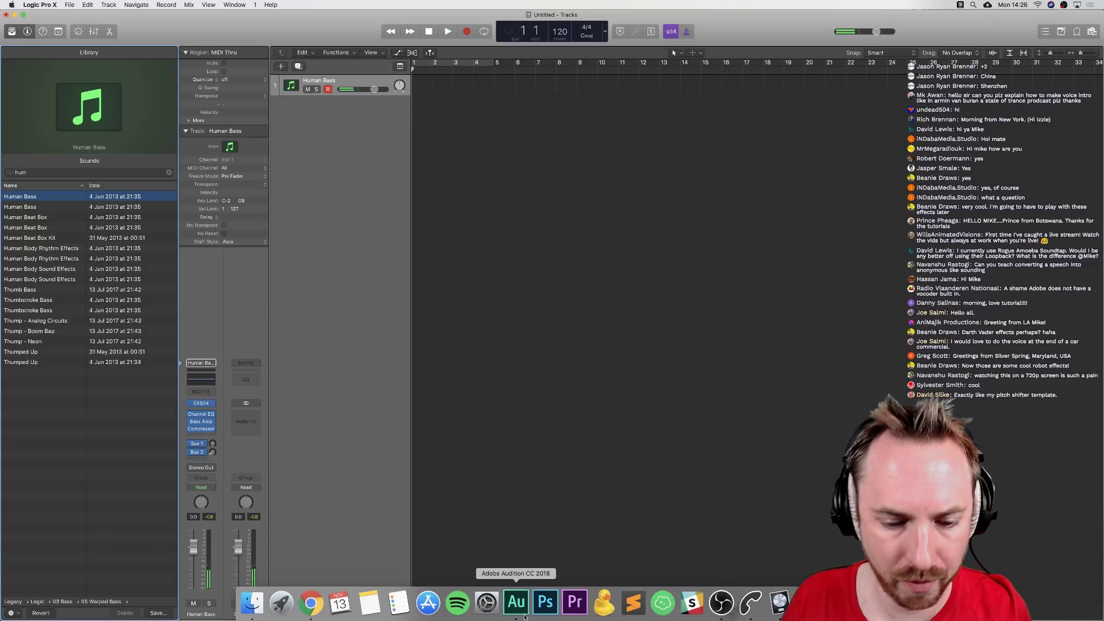
- Switch to Adobe Audition and map the default stereo input to Analogue 9 for the left channel and Analogue 10 for the right
{"action": "left_click", "coordinate": [515, 614]}
{"action": "left_click", "coordinate": [415, 226]}
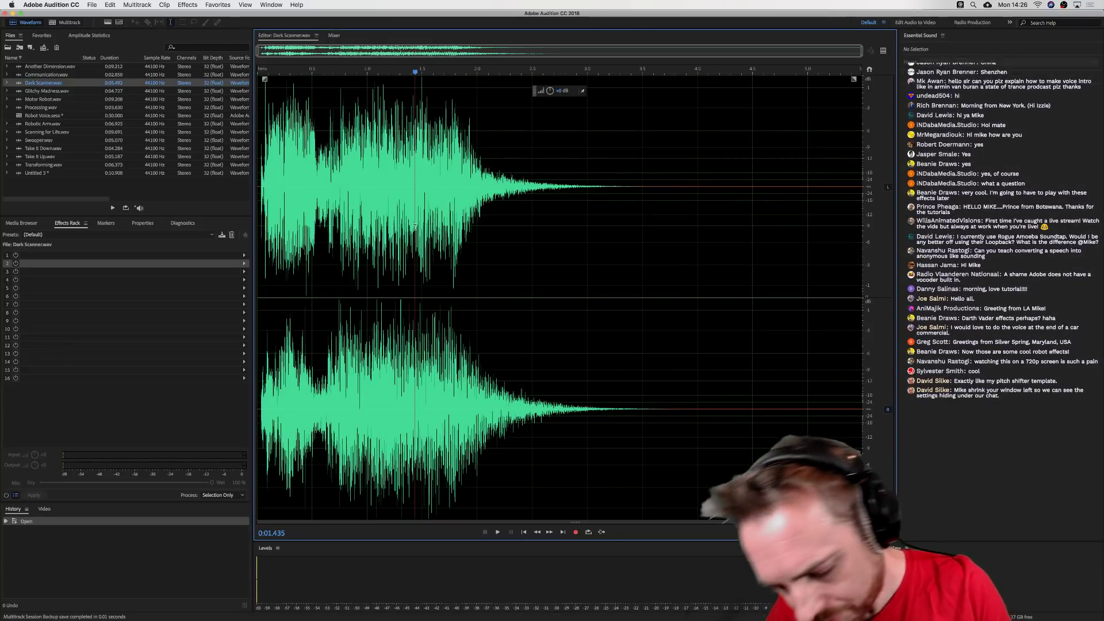
{"action": "key", "text": "super+shift+n"}
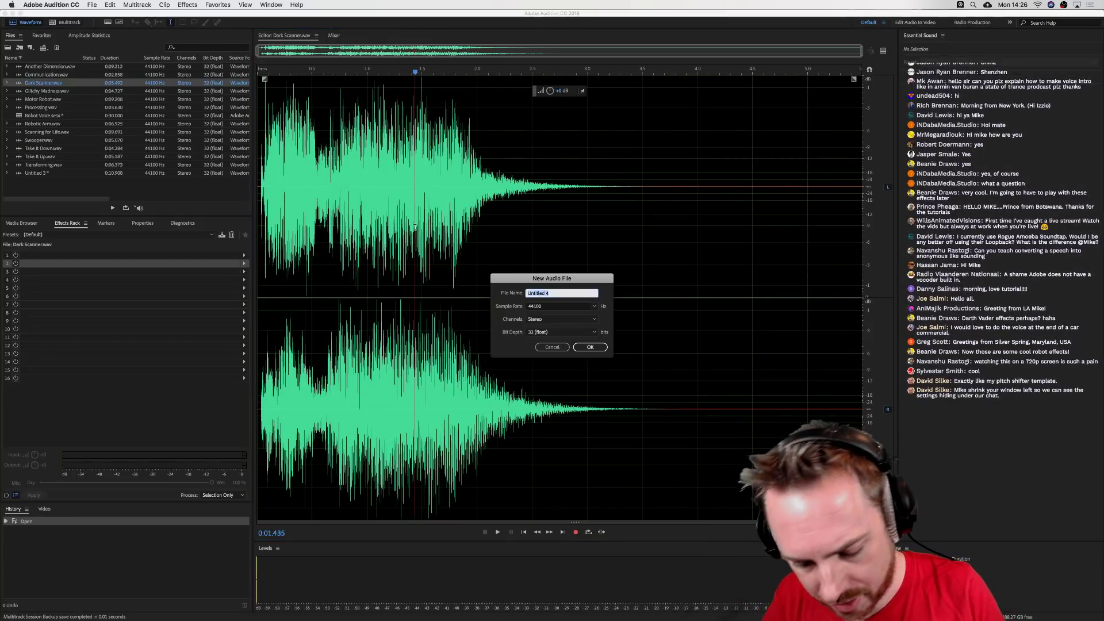
{"action": "key", "text": "Escape"}
{"action": "key", "text": "super+comma"}
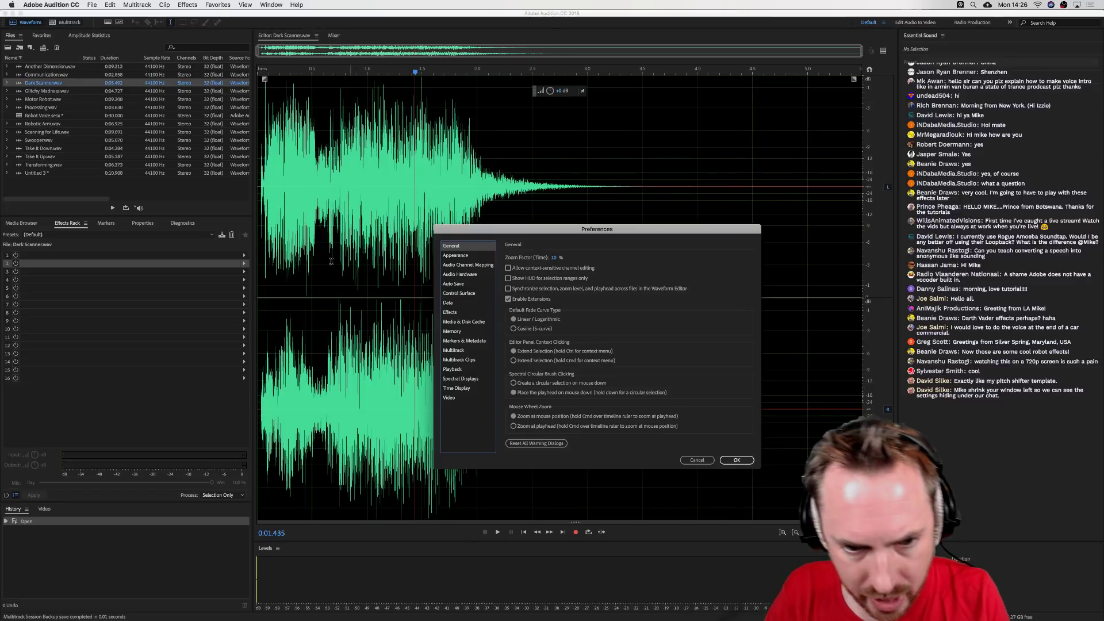
{"action": "left_click", "coordinate": [467, 266]}
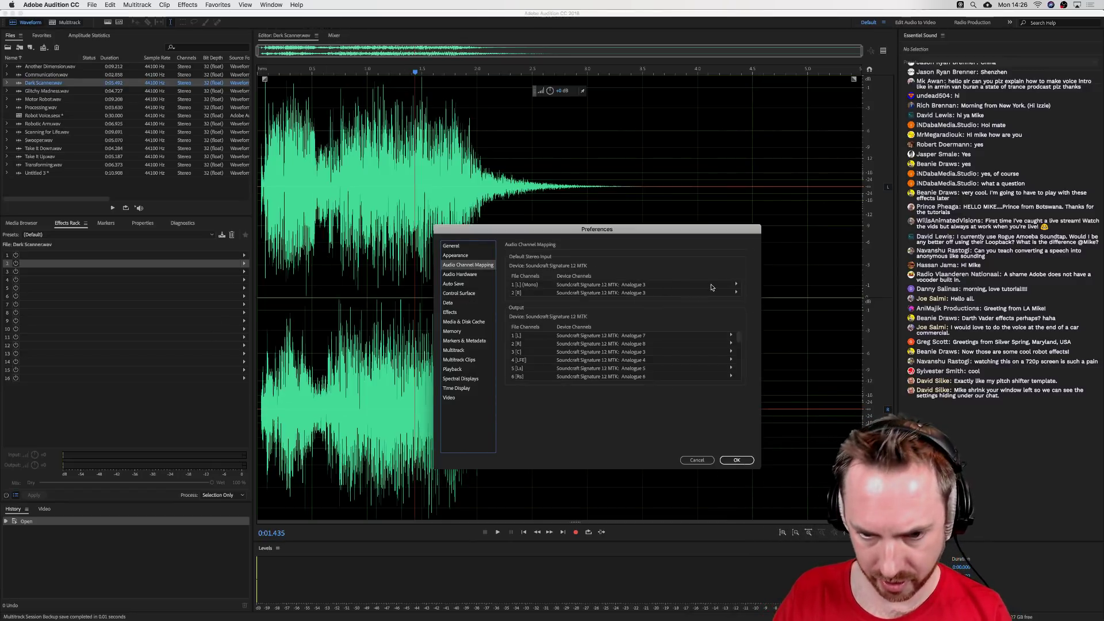
{"action": "left_click", "coordinate": [733, 285]}
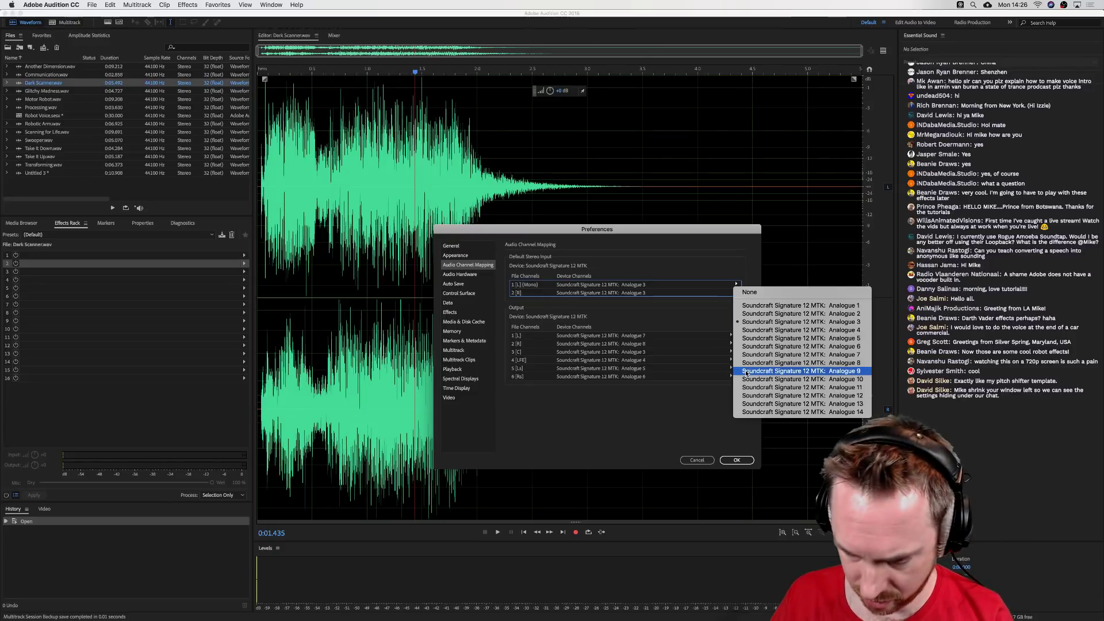
{"action": "left_click", "coordinate": [720, 292]}
{"action": "left_click", "coordinate": [736, 293]}
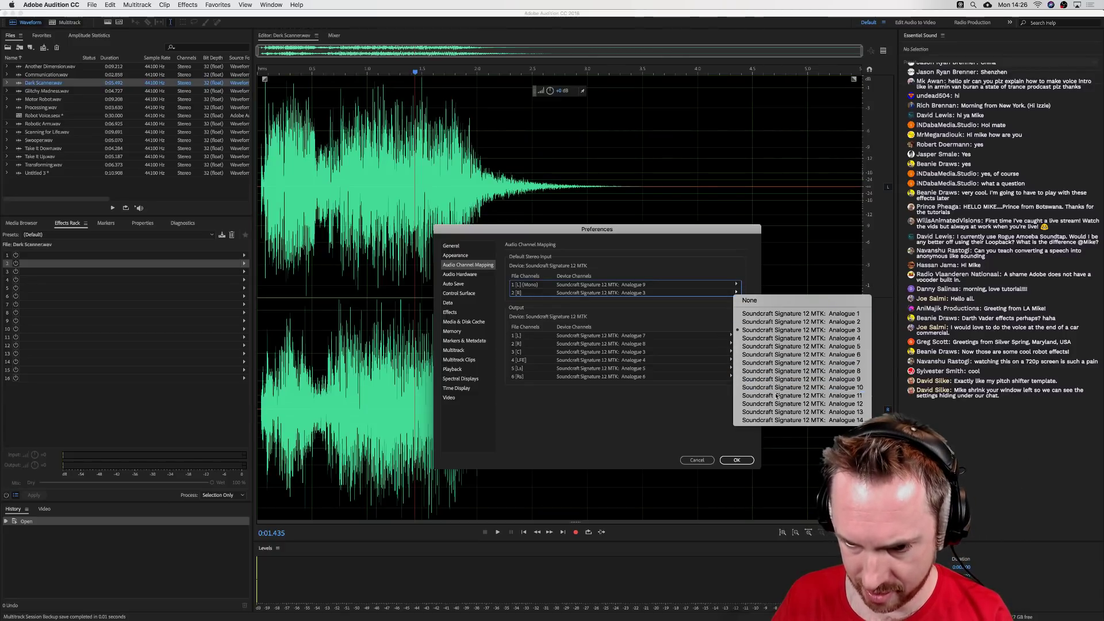
{"action": "left_click", "coordinate": [759, 388]}
{"action": "left_click", "coordinate": [736, 459]}
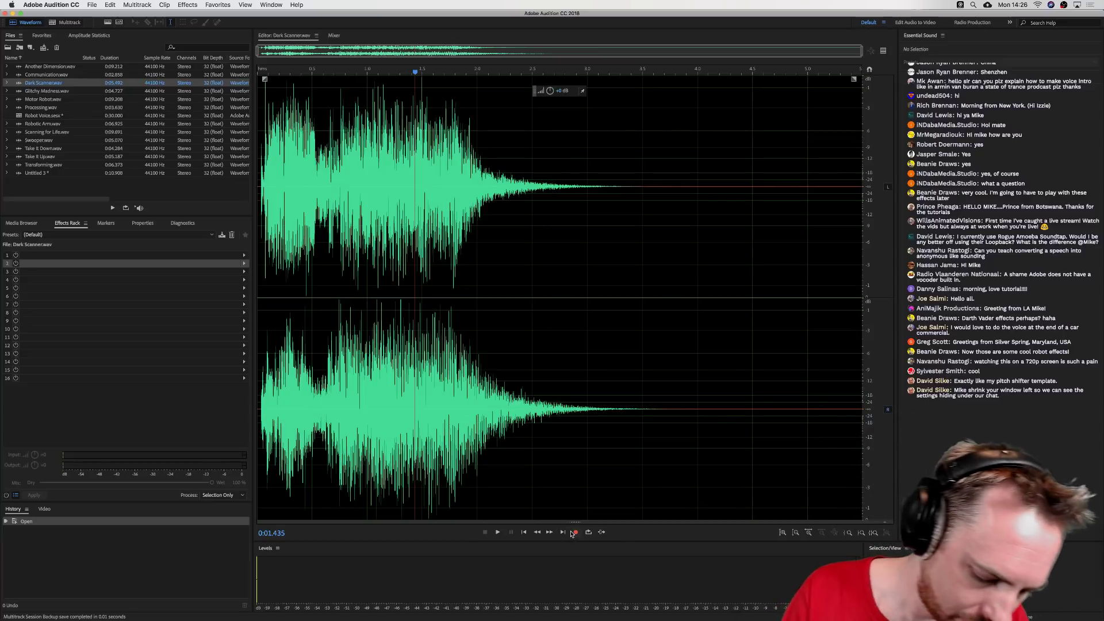
- Record the instrument's notes into a new stereo audio file named Robot Mix
{"action": "left_click", "coordinate": [575, 532]}
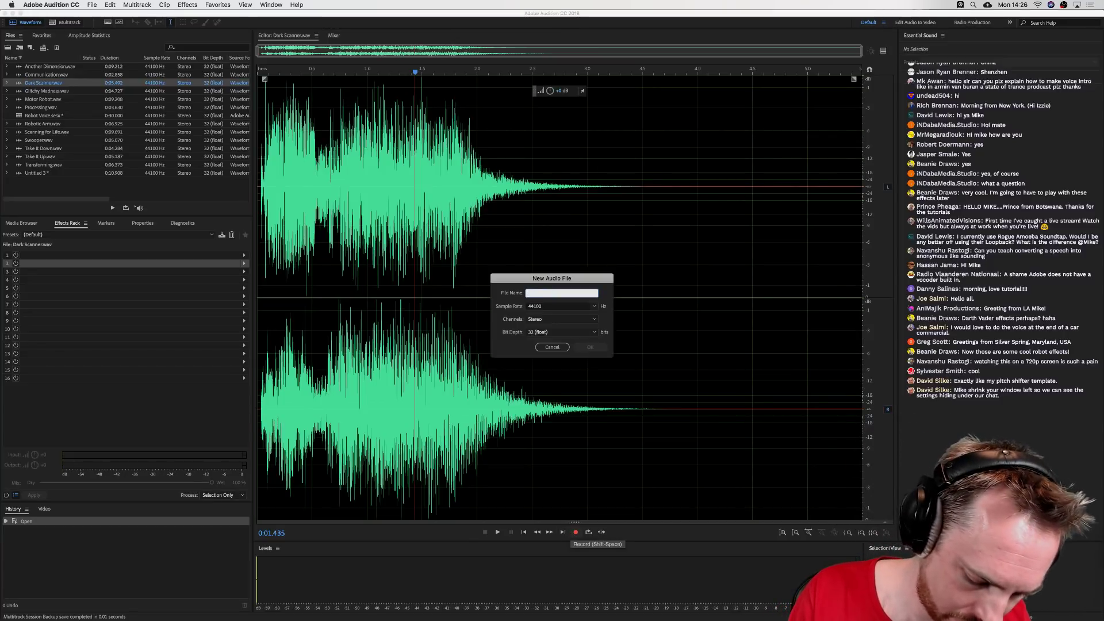
{"action": "type", "text": "Robot Mix"}
{"action": "key", "text": "Return"}
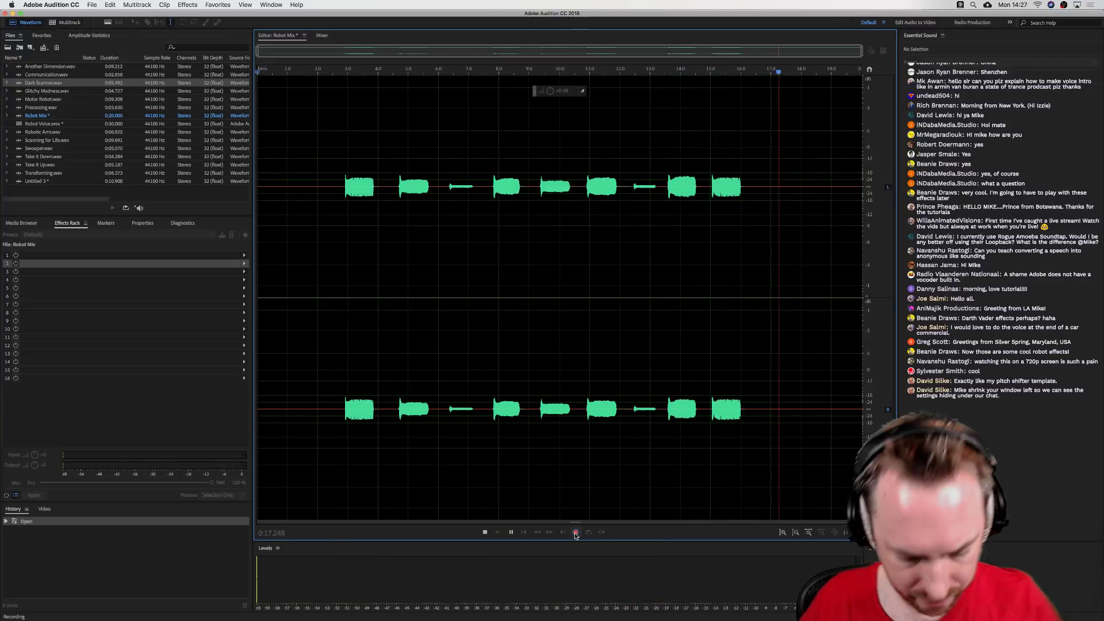
{"action": "left_click", "coordinate": [576, 533]}
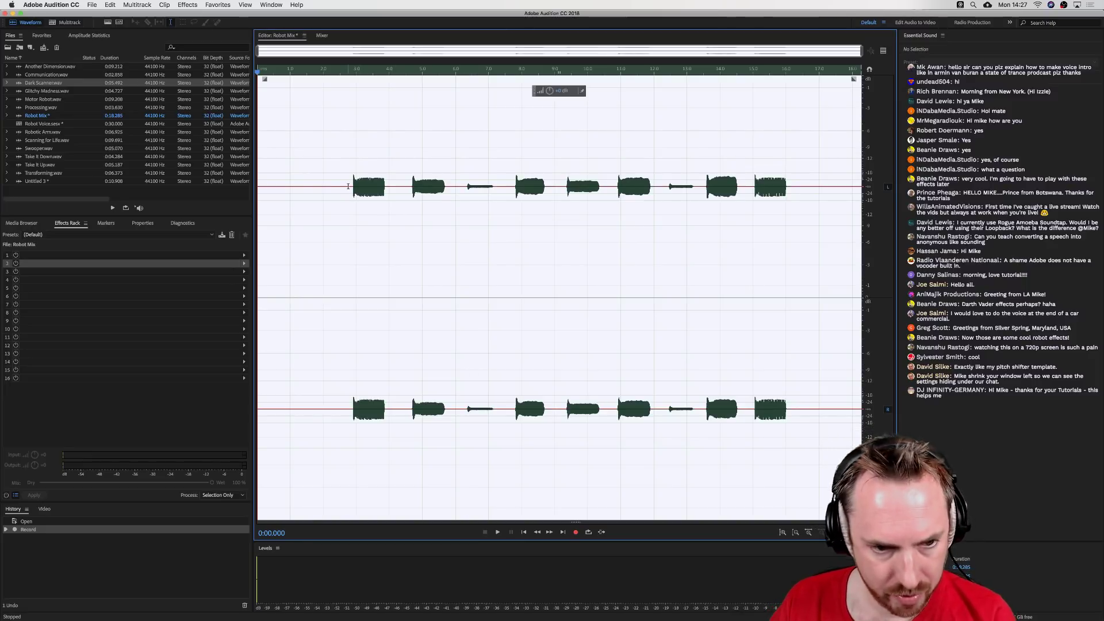
- Delete the two very quiet notes, the third and the seventh, from the Robot Mix recording
{"action": "left_click", "coordinate": [352, 183]}
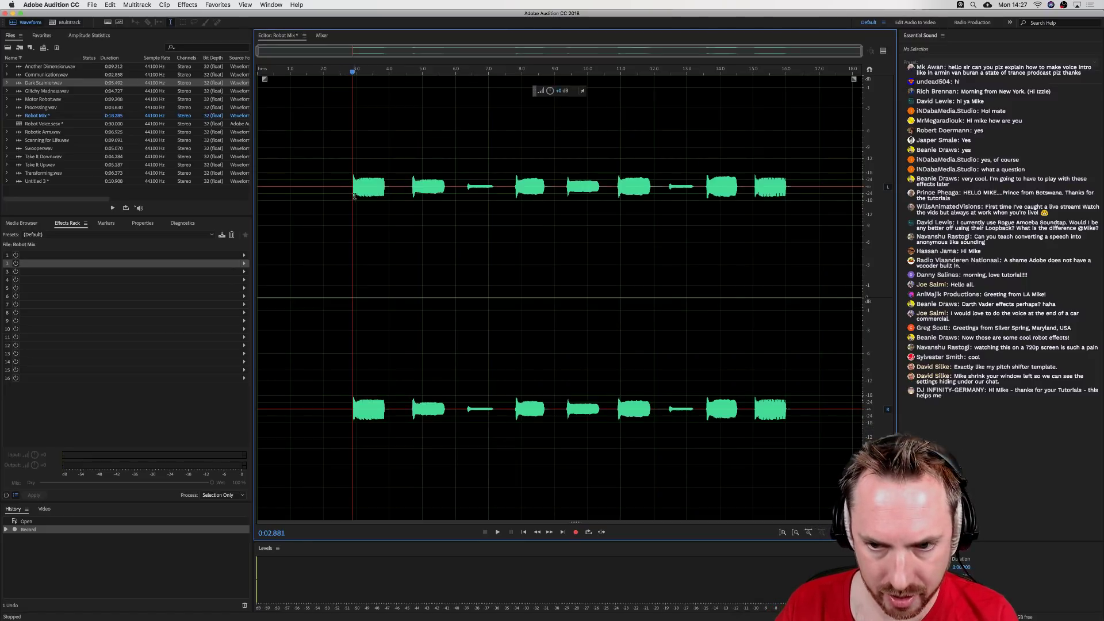
{"action": "left_click_drag", "start_coordinate": [456, 189], "coordinate": [504, 188]}
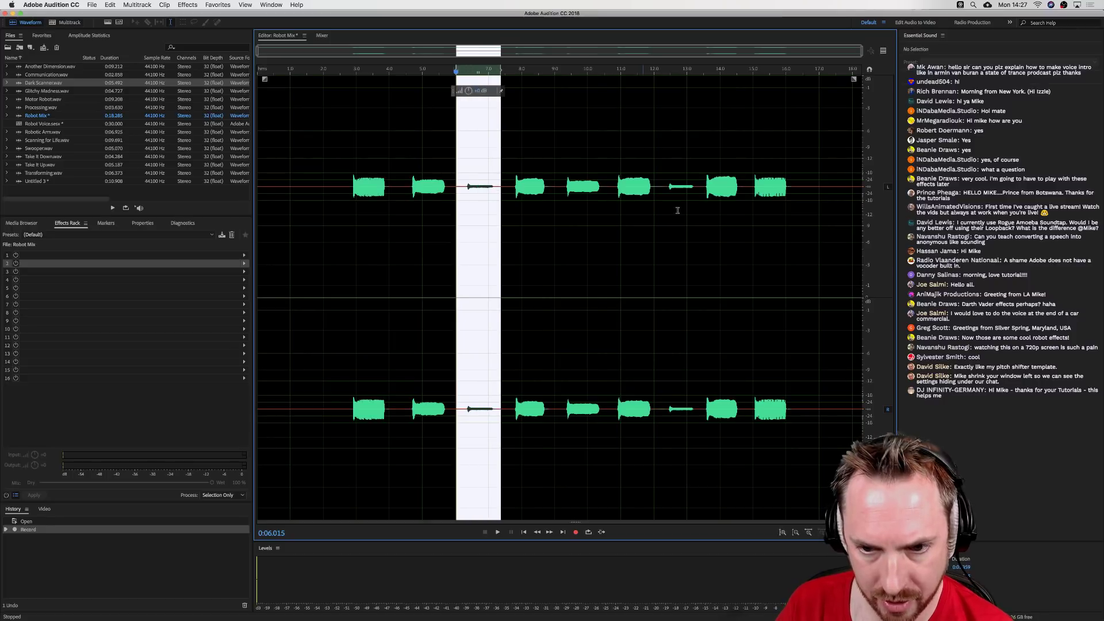
{"action": "key", "text": "Delete"}
{"action": "left_click_drag", "start_coordinate": [644, 190], "coordinate": [691, 190]}
{"action": "key", "text": "Delete"}
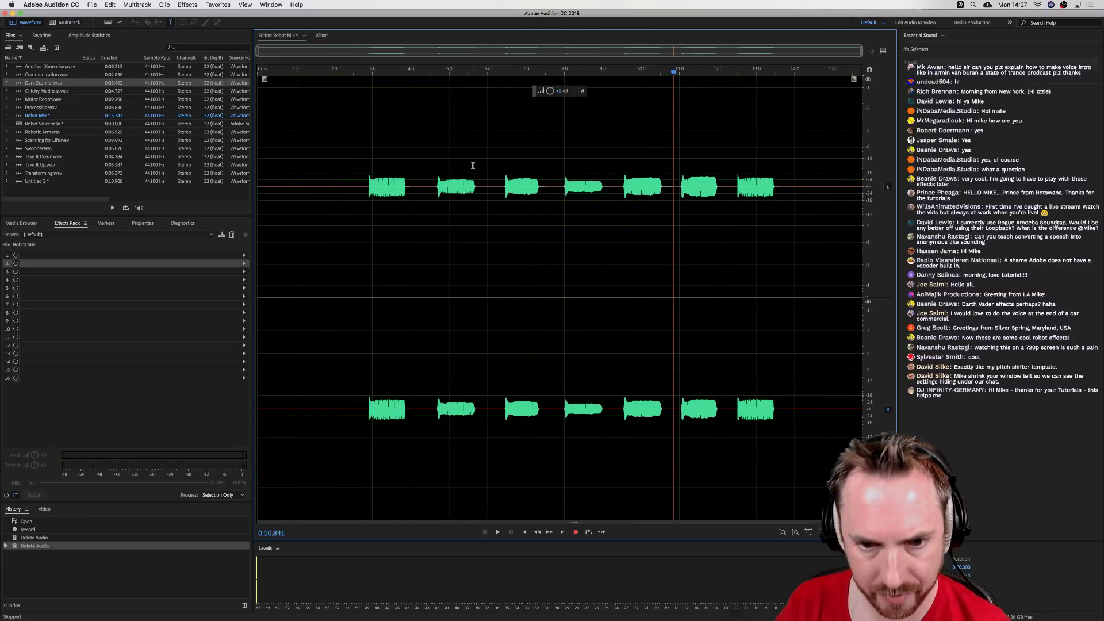
- Crop the Robot Mix recording to the stretch from the first note to just past the last one
{"action": "left_click", "coordinate": [362, 190]}
{"action": "left_click_drag", "start_coordinate": [366, 187], "coordinate": [785, 199]}
{"action": "key", "text": "super+t"}
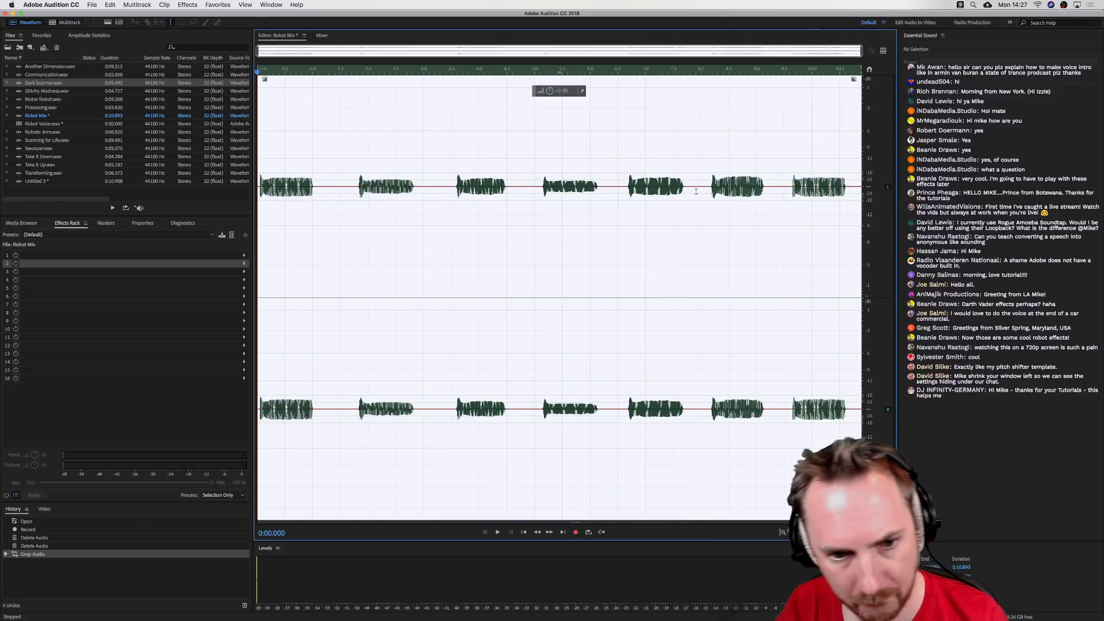
- Set up the Delete Silence diagnostic for Robot Mix with the Just Keep the Fun Parts preset
{"action": "left_click", "coordinate": [174, 225]}
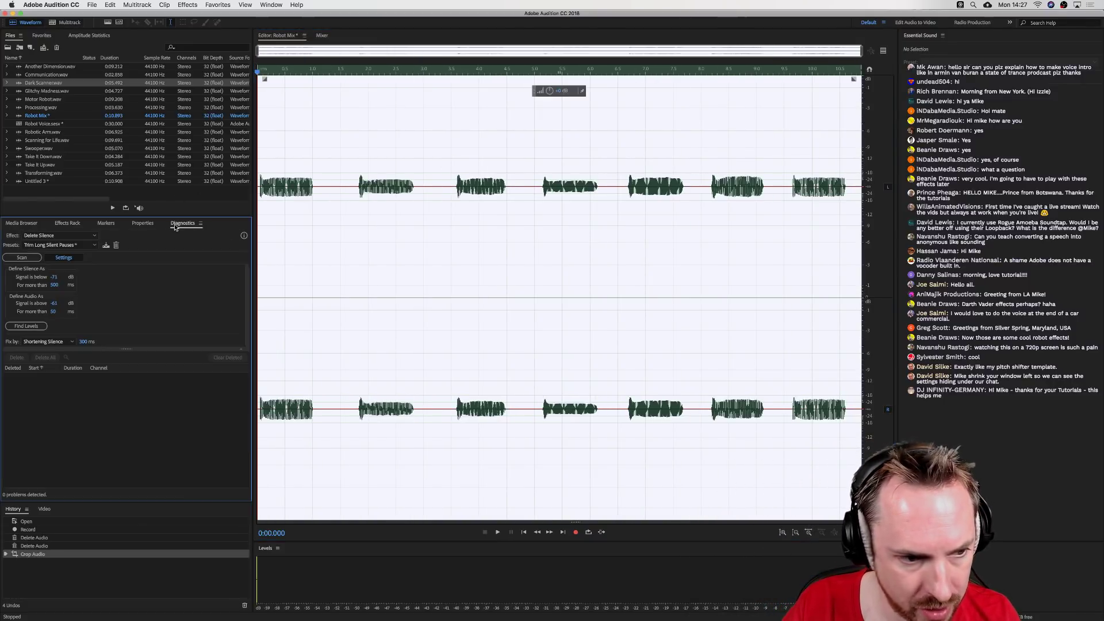
{"action": "left_click", "coordinate": [54, 236]}
{"action": "left_click", "coordinate": [55, 236]}
{"action": "left_click", "coordinate": [63, 246]}
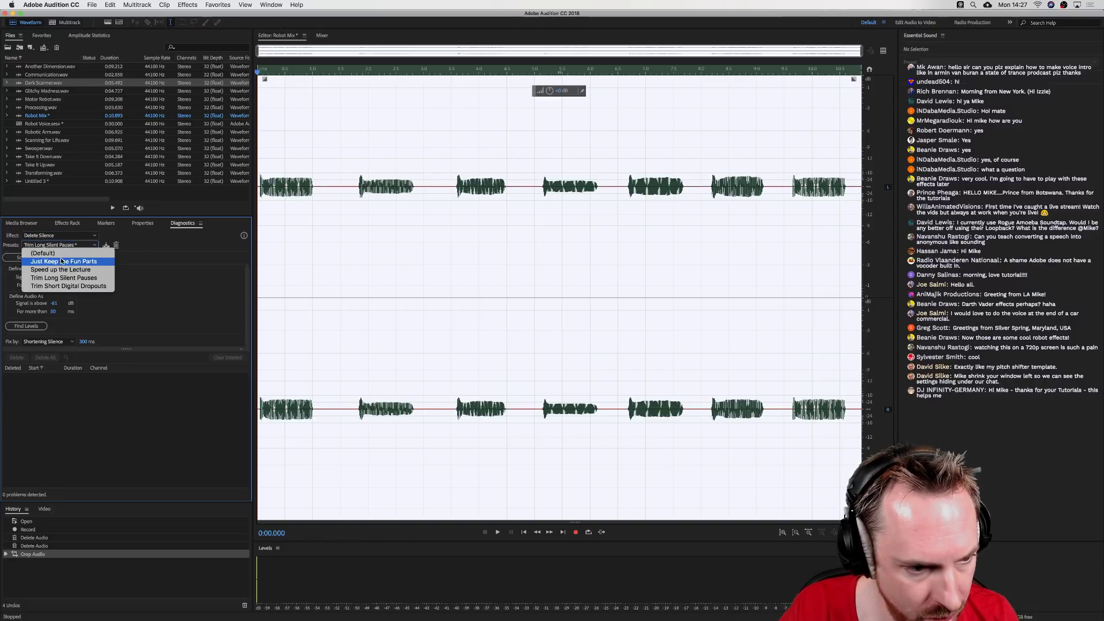
{"action": "left_click", "coordinate": [64, 261]}
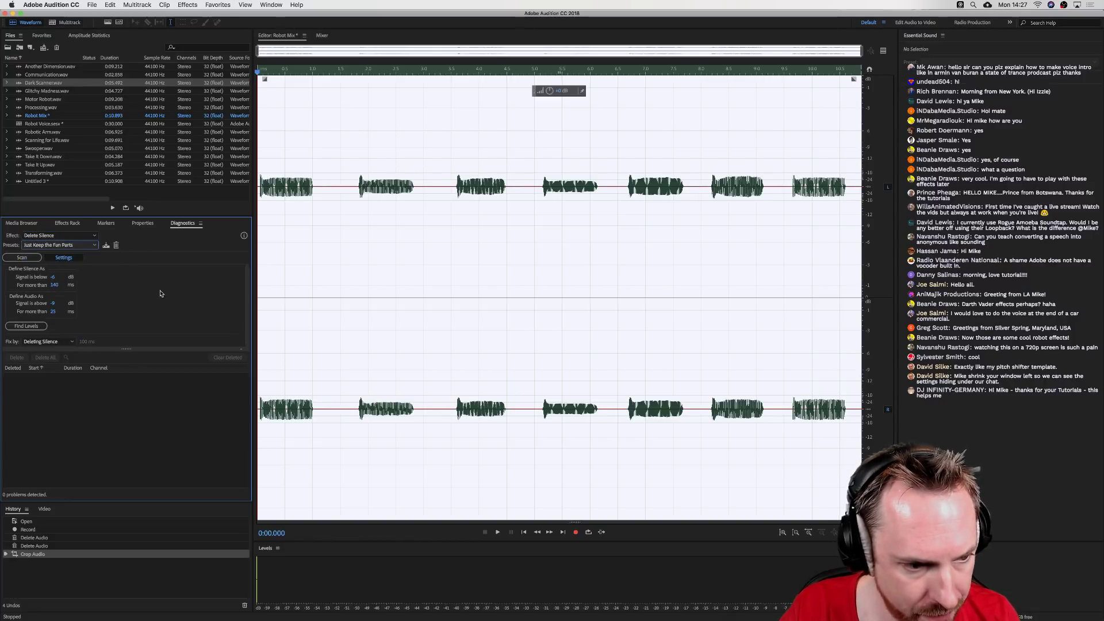
- Try scanning Robot Mix for silence using the Just Keep the Fun Parts preset's own threshold levels
{"action": "left_click", "coordinate": [39, 328]}
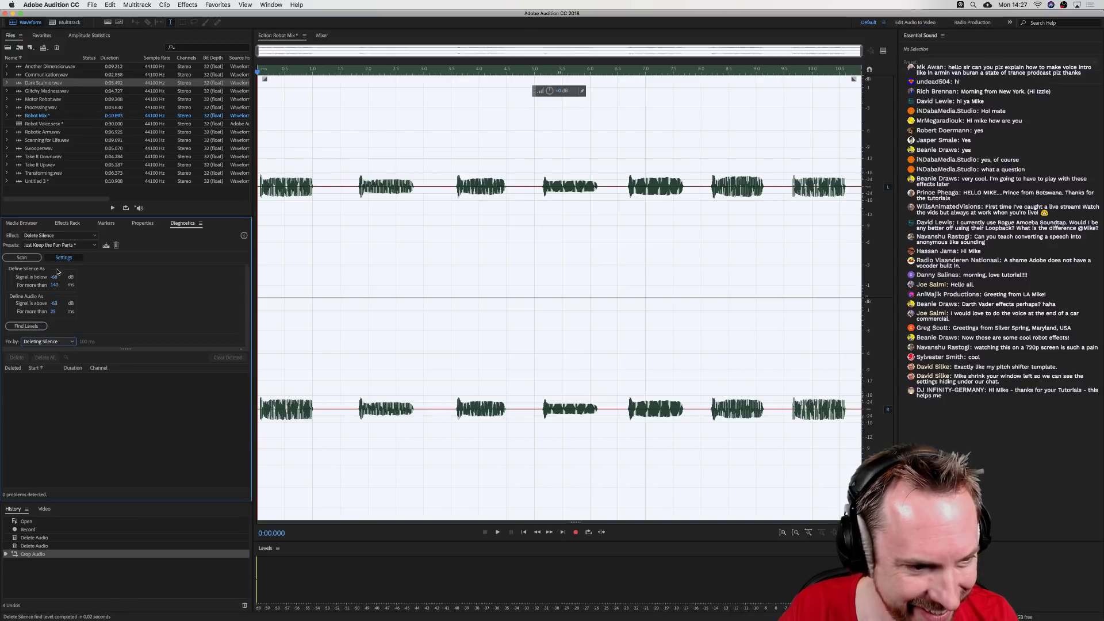
{"action": "left_click", "coordinate": [45, 248]}
{"action": "left_click", "coordinate": [47, 286]}
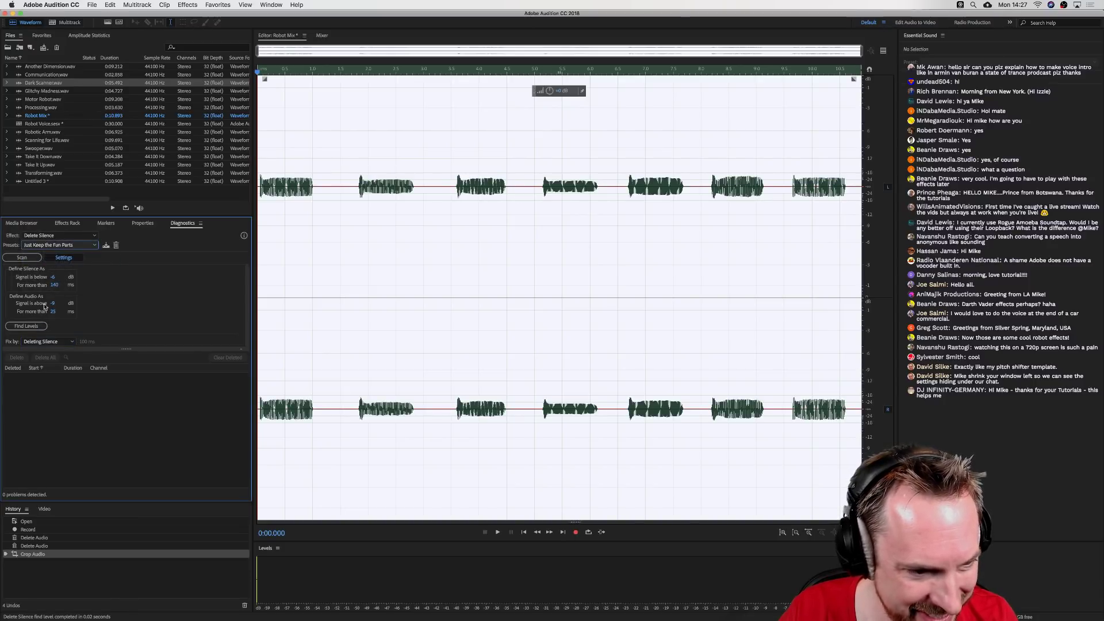
{"action": "left_click", "coordinate": [22, 257]}
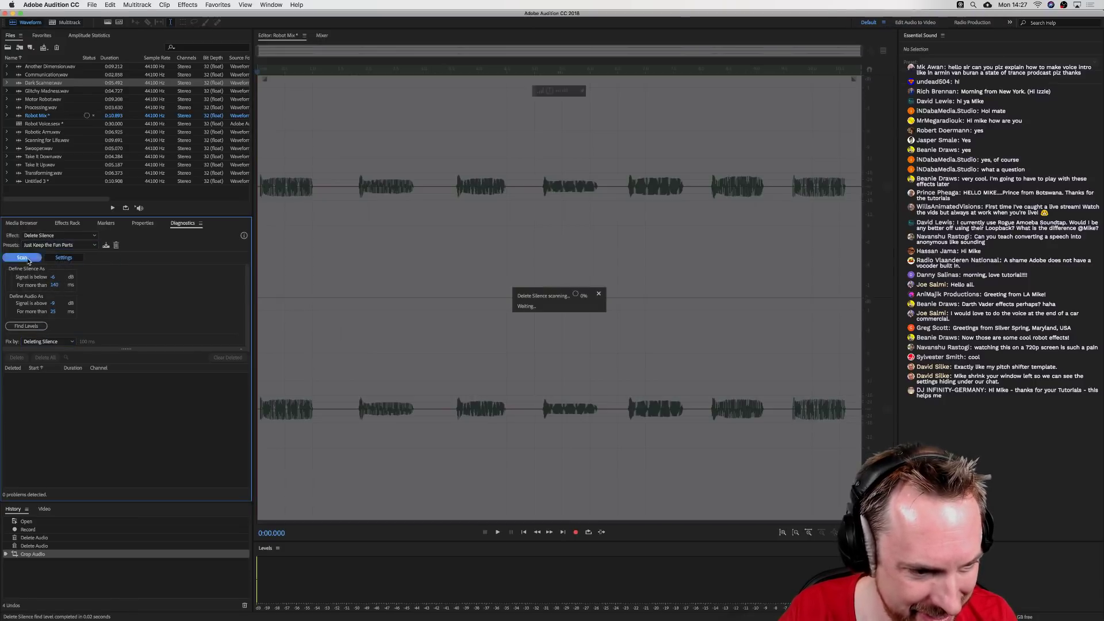
{"action": "left_click", "coordinate": [55, 248]}
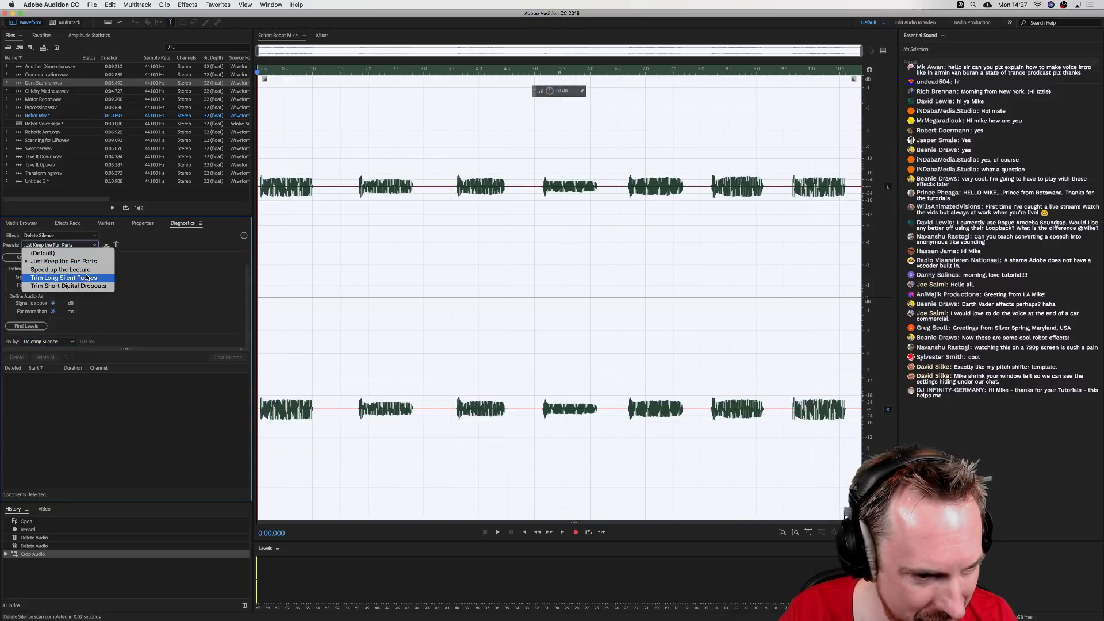
{"action": "left_click", "coordinate": [61, 260]}
{"action": "left_click", "coordinate": [32, 258]}
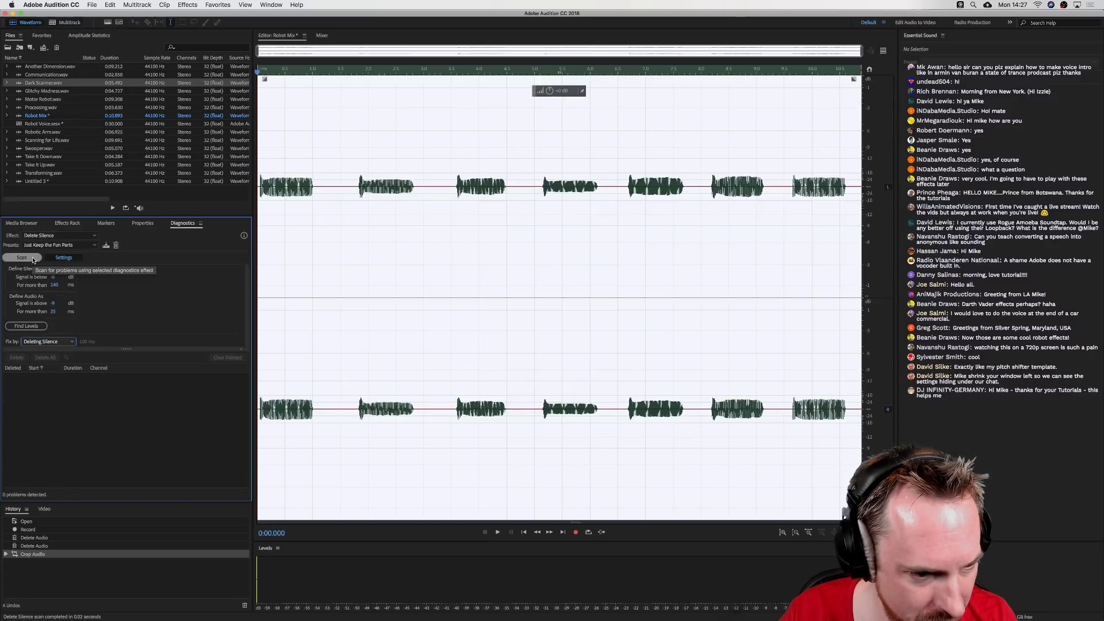
- Detect silence levels automatically from Robot Mix, rescan it, and delete all the silences found between the notes
{"action": "left_click", "coordinate": [40, 325]}
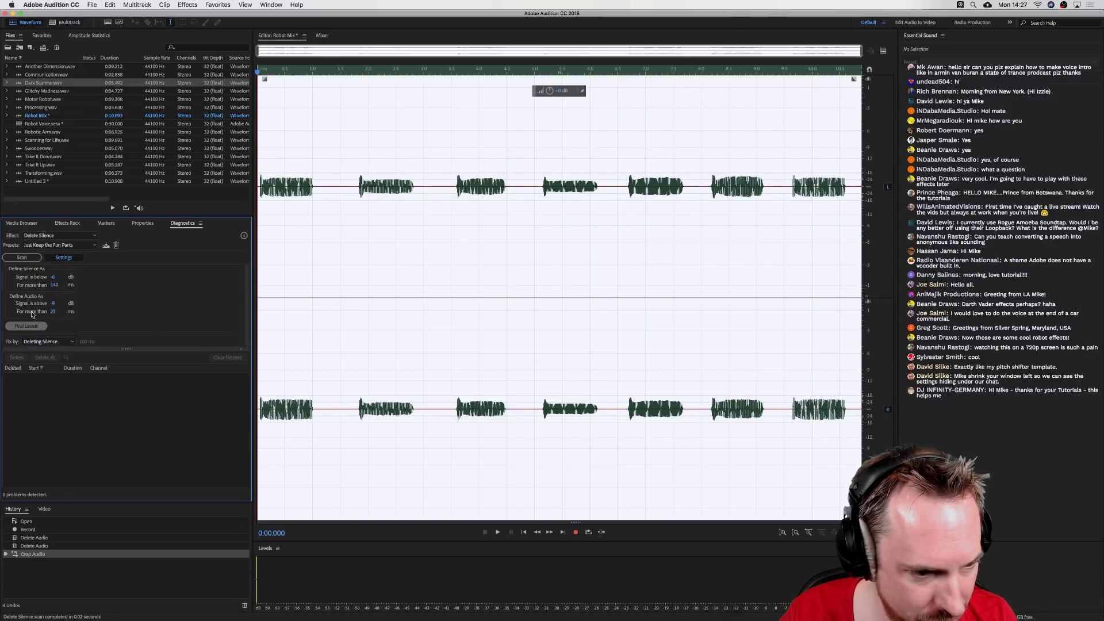
{"action": "left_click", "coordinate": [24, 258]}
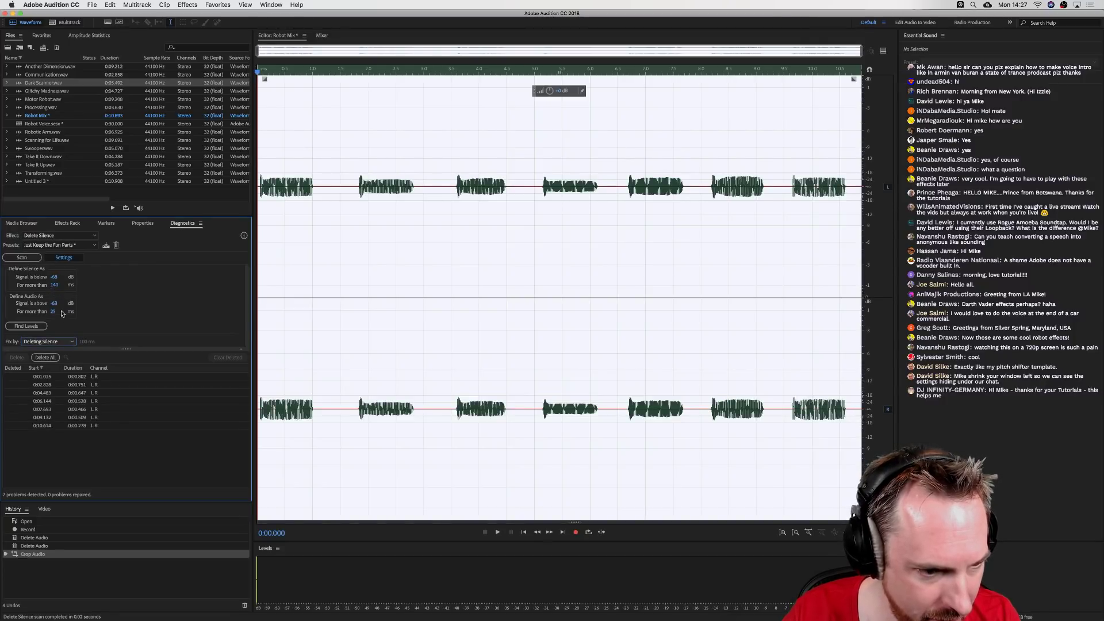
{"action": "left_click", "coordinate": [45, 359]}
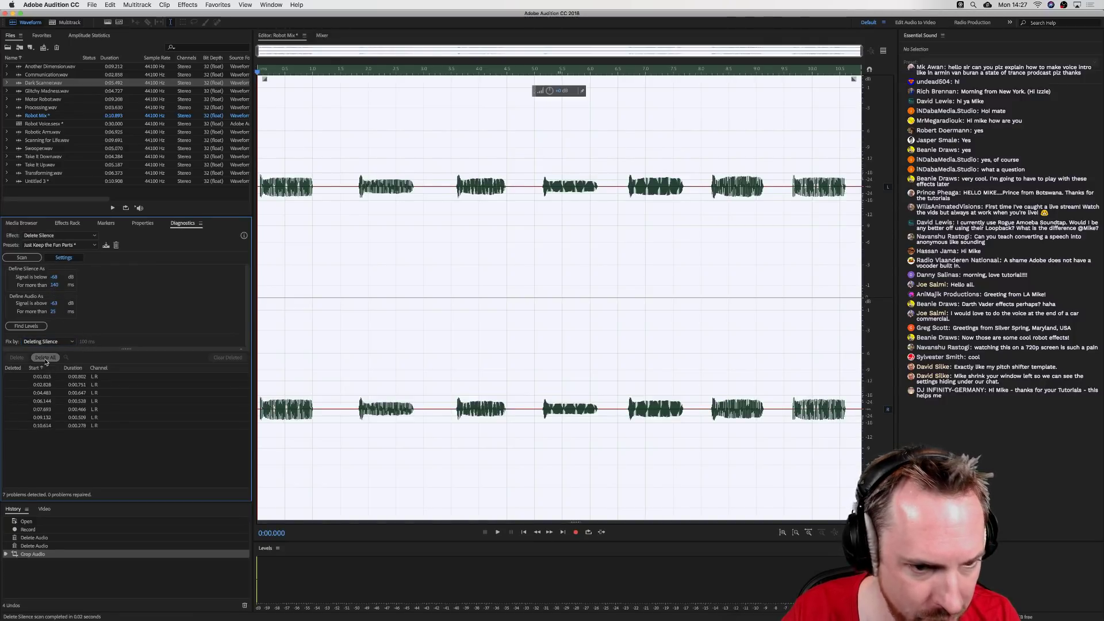
- Normalize the whole Robot Mix recording to -0.1 dB, playing it back before and after
{"action": "double_click", "coordinate": [481, 242]}
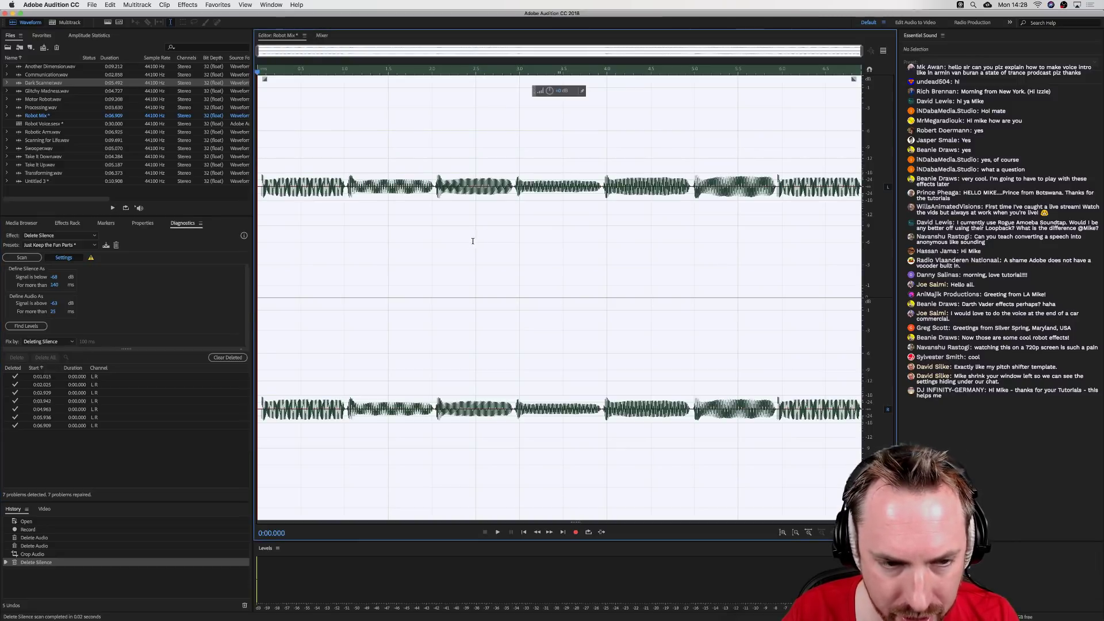
{"action": "key", "text": "space"}
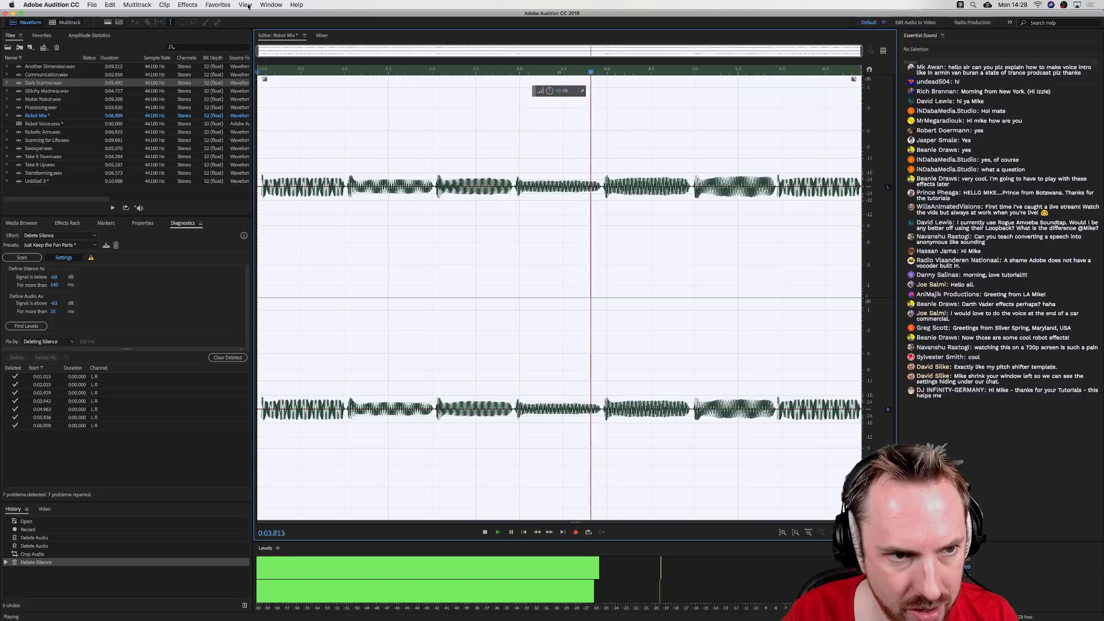
{"action": "key", "text": "space"}
{"action": "left_click", "coordinate": [217, 4]}
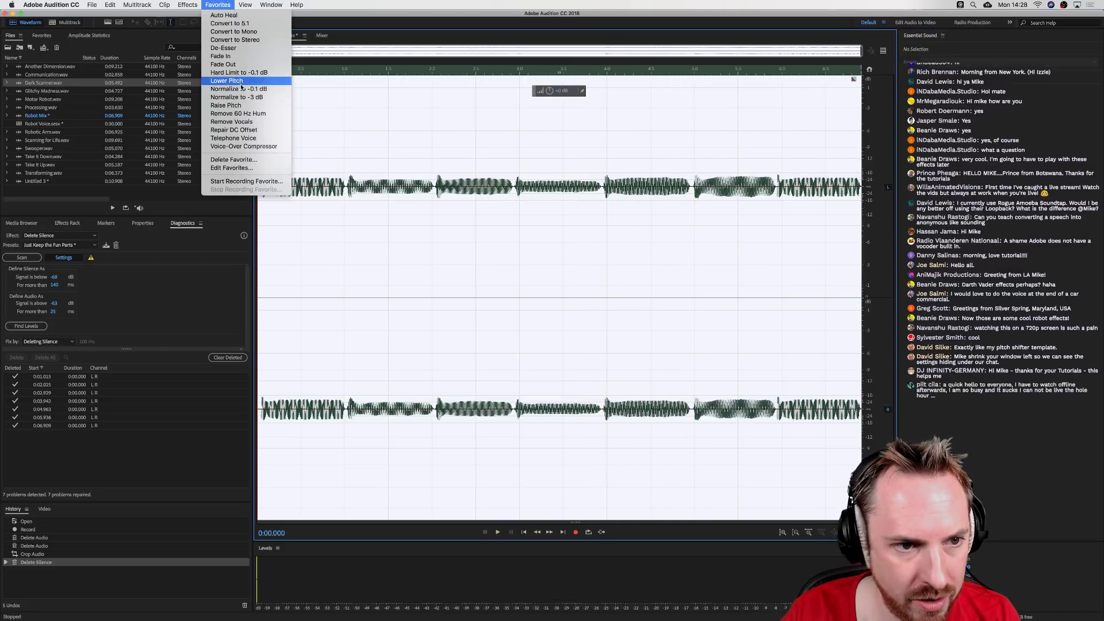
{"action": "left_click", "coordinate": [242, 90]}
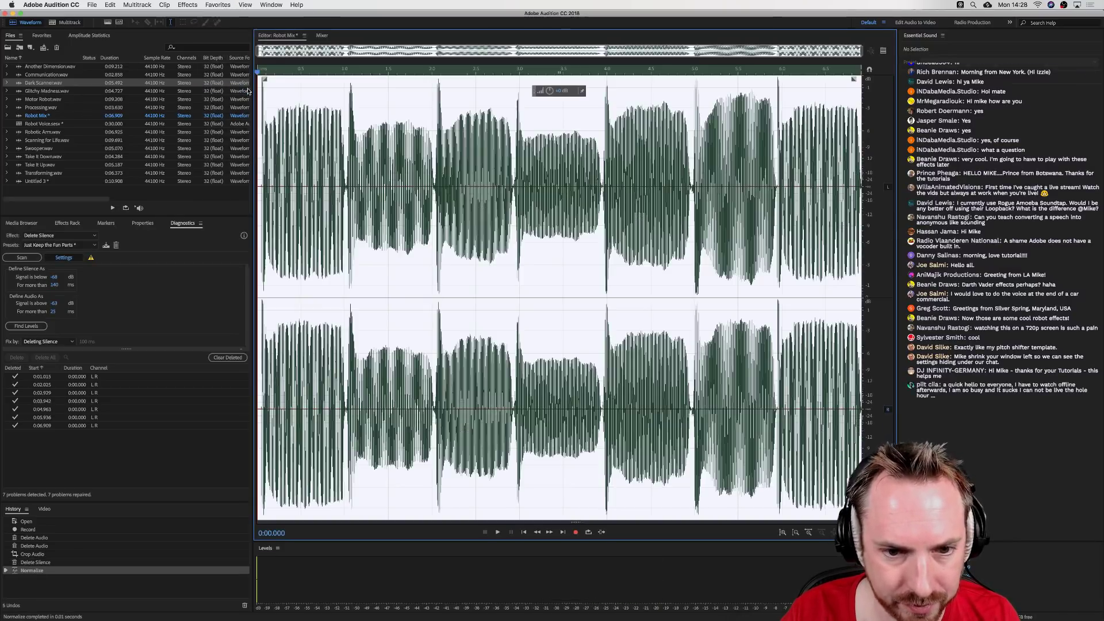
{"action": "key", "text": "space"}
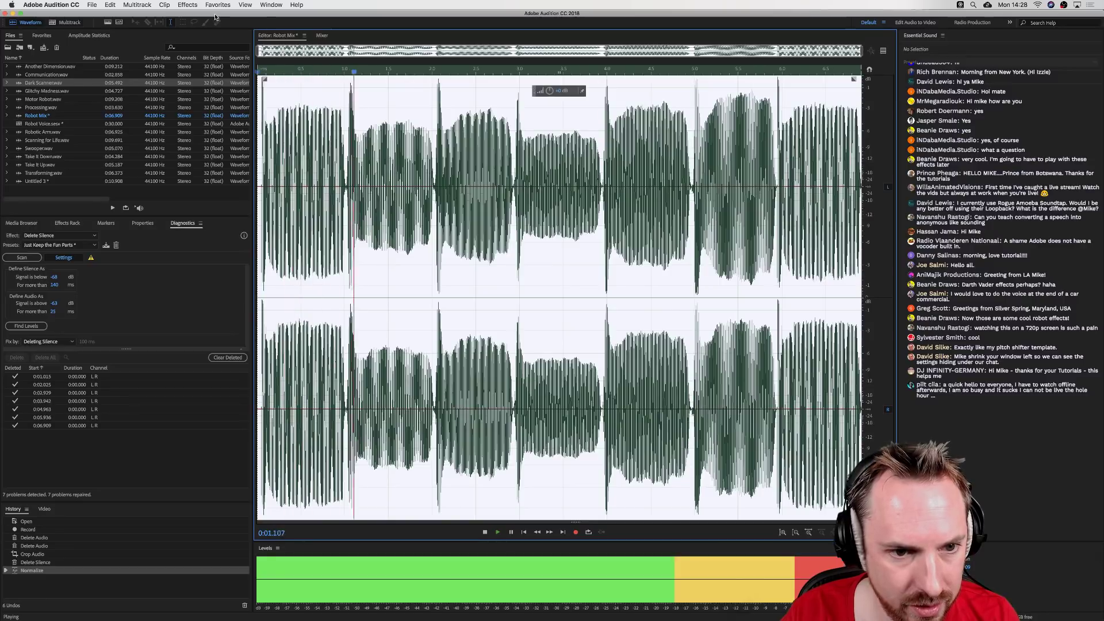
{"action": "key", "text": "space"}
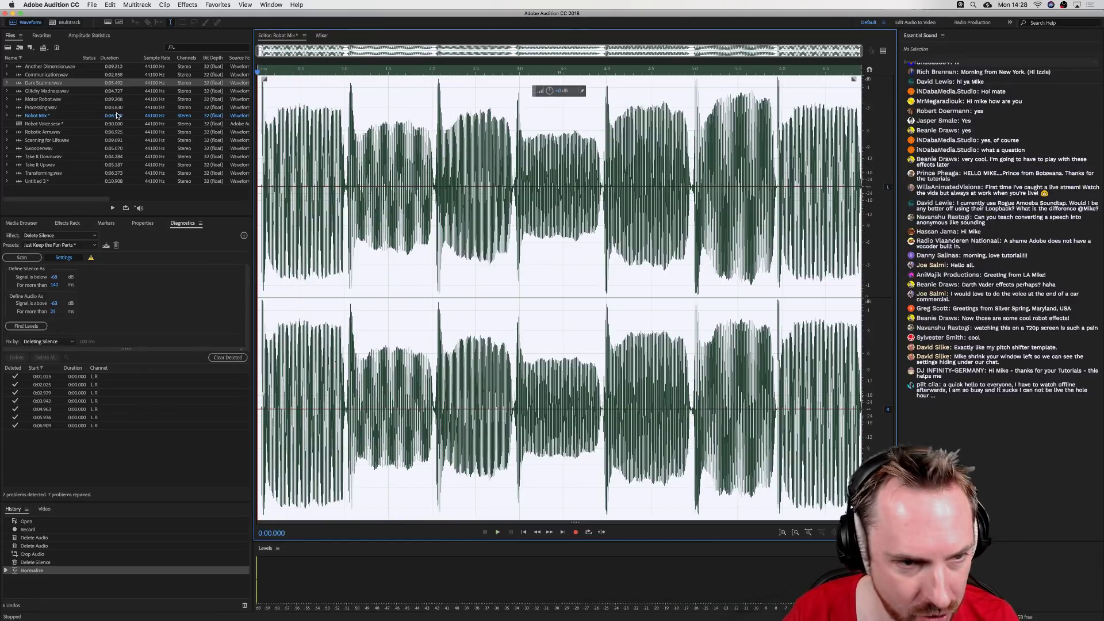
- In the Untitled 3 voice file, copy the speech stretch about 3.9 s long starting at about 1.7 s
{"action": "double_click", "coordinate": [44, 181]}
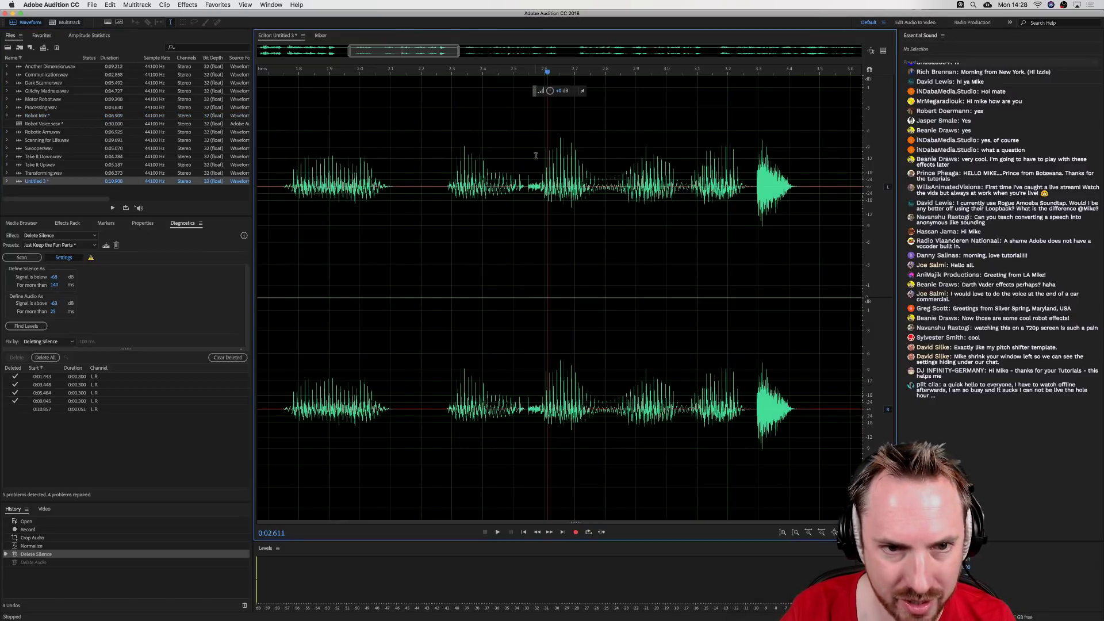
{"action": "left_click", "coordinate": [357, 171]}
{"action": "key", "text": "space"}
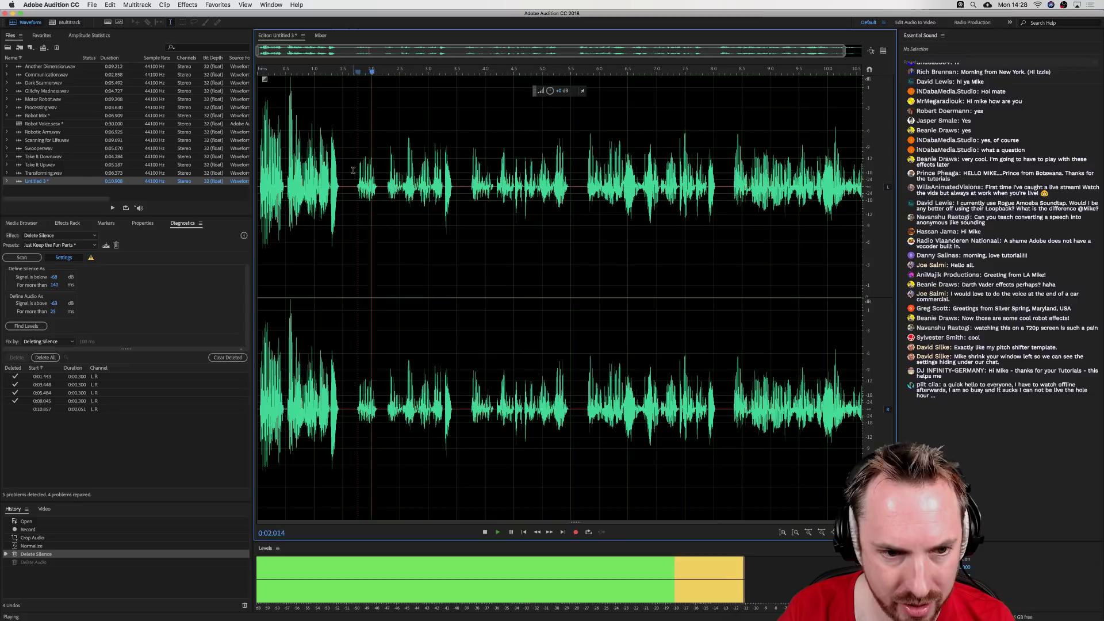
{"action": "left_click_drag", "start_coordinate": [353, 170], "coordinate": [574, 172]}
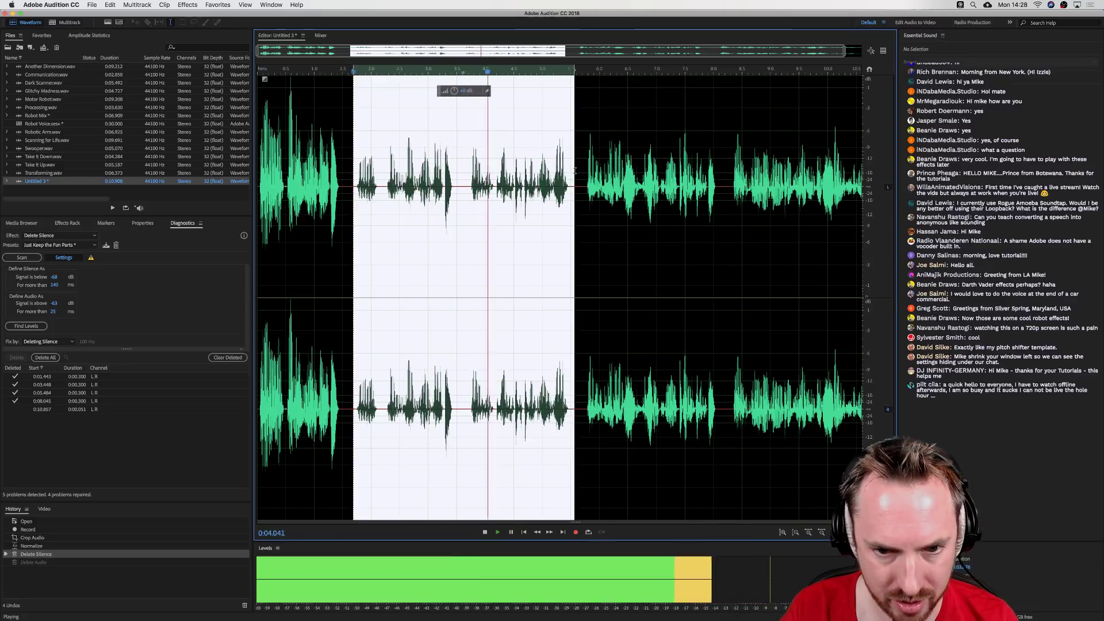
{"action": "key", "text": "super+c"}
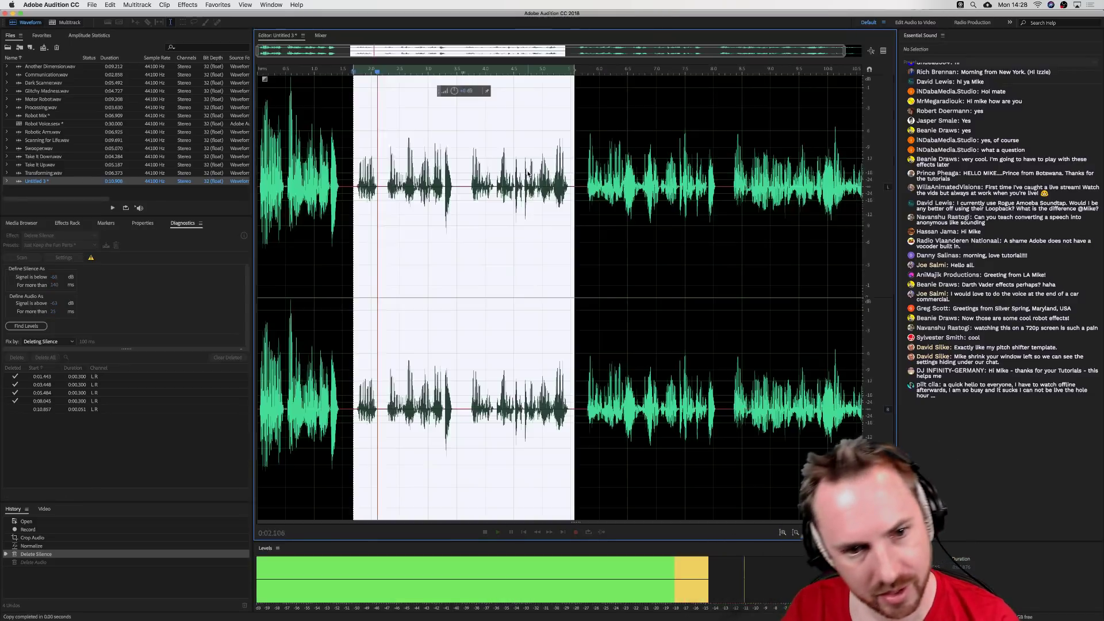
{"action": "key", "text": "space"}
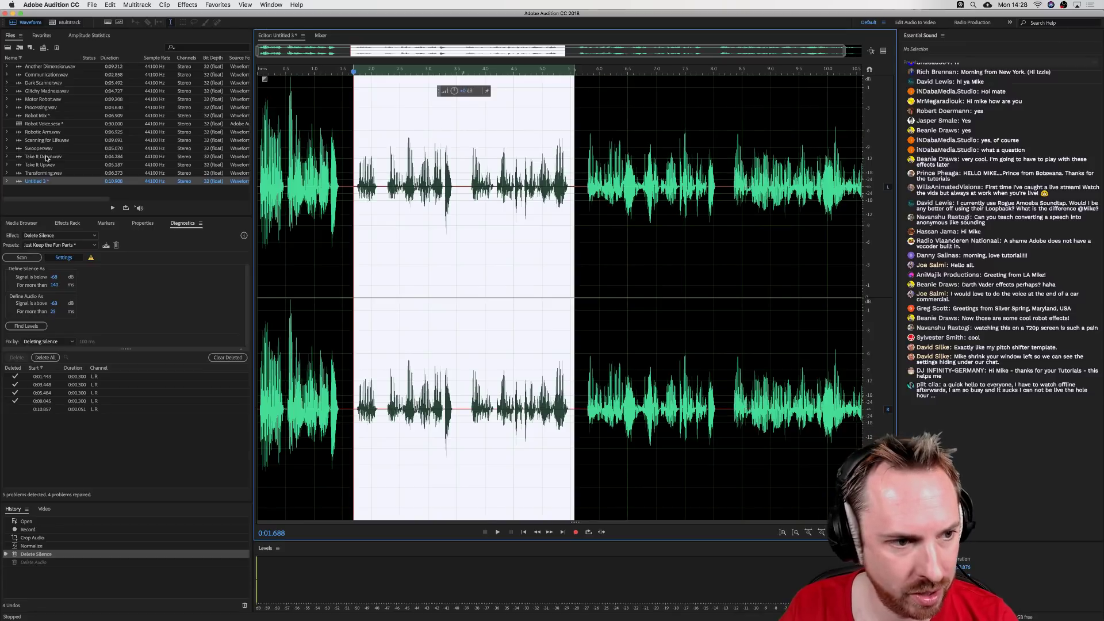
- Return to Robot Mix and paste the copied speech into a new audio file
{"action": "double_click", "coordinate": [40, 115]}
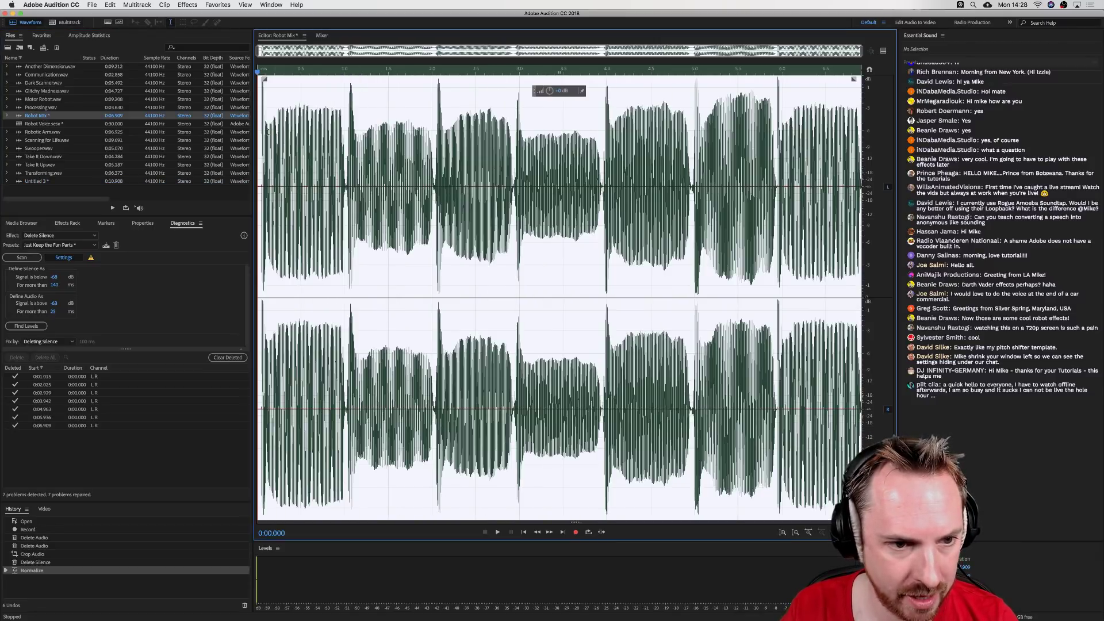
{"action": "left_click", "coordinate": [110, 4]}
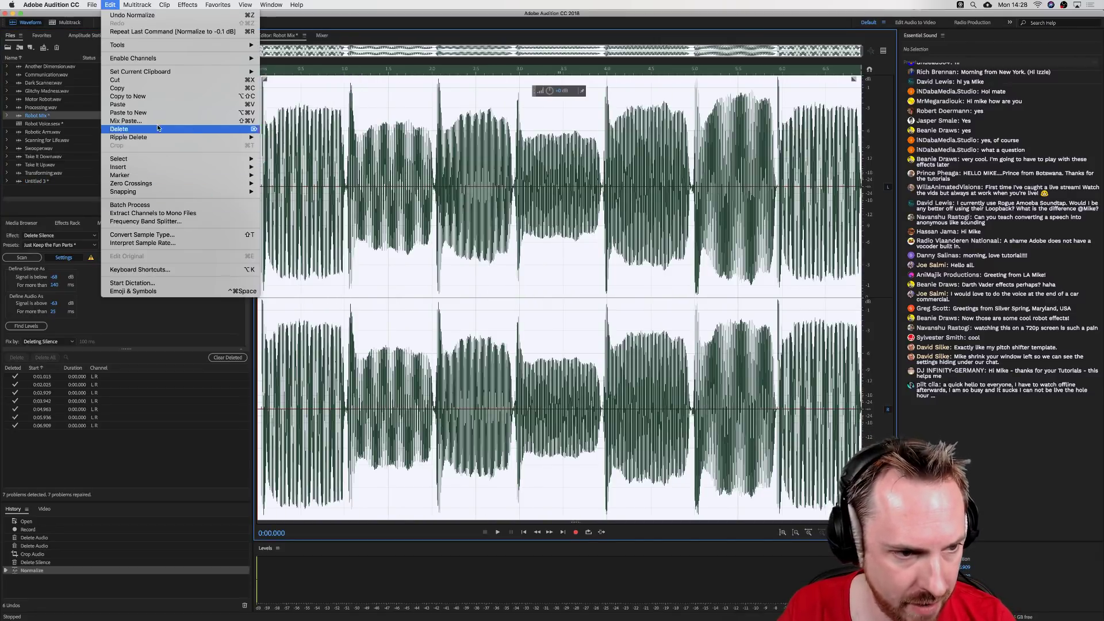
{"action": "left_click", "coordinate": [138, 113]}
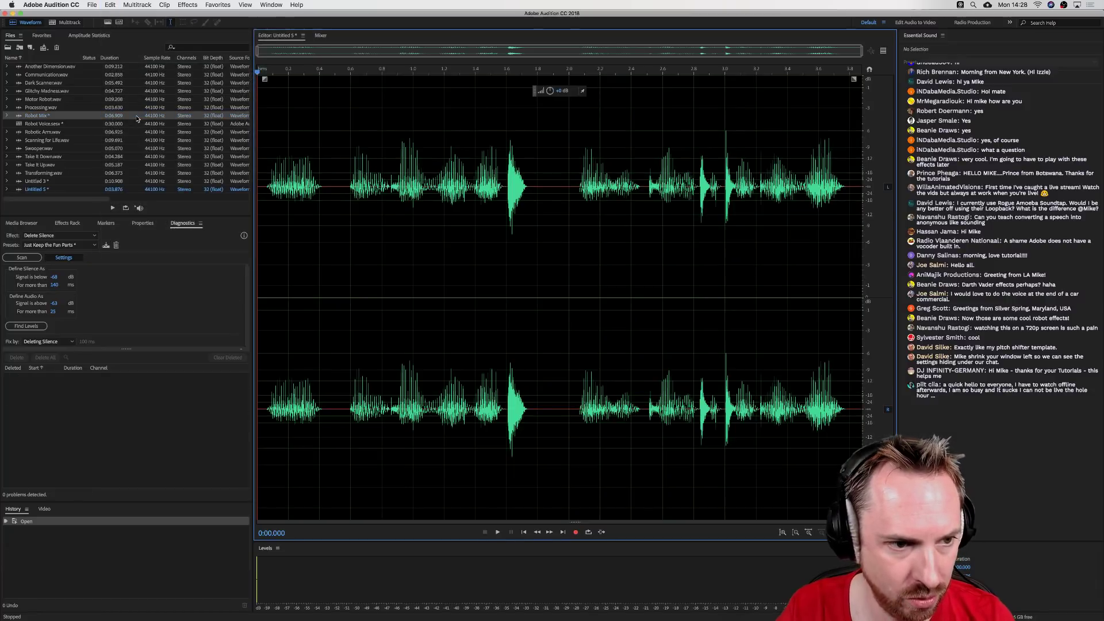
- Mix-paste the copied speech into Robot Mix with the Modulate paste type, keeping copied and existing audio at 100%
{"action": "double_click", "coordinate": [66, 68]}
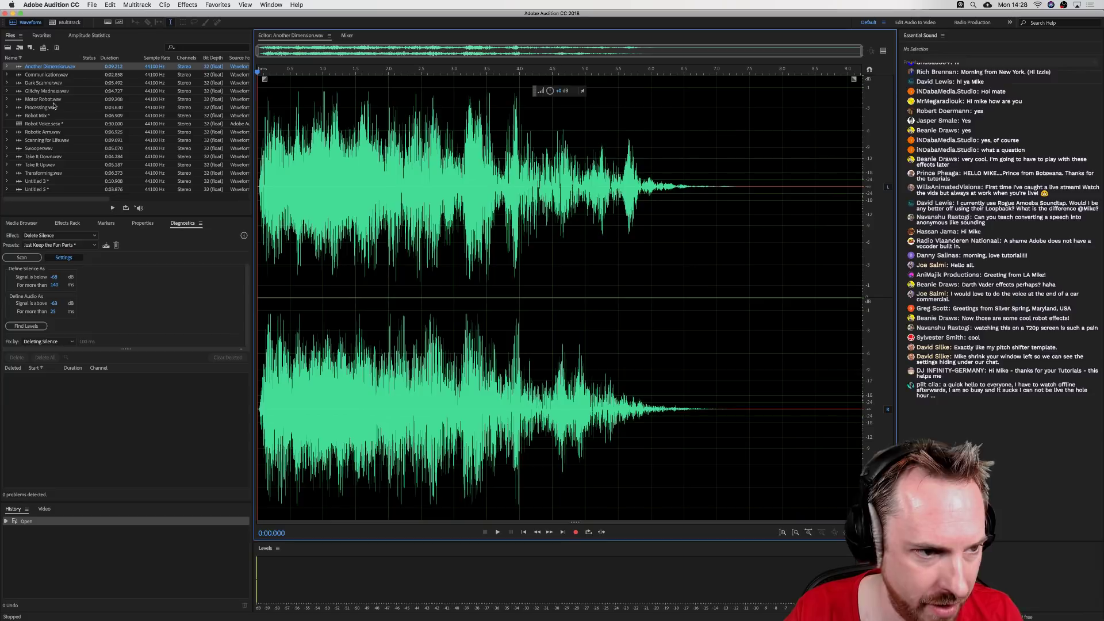
{"action": "double_click", "coordinate": [44, 115]}
{"action": "left_click", "coordinate": [109, 5]}
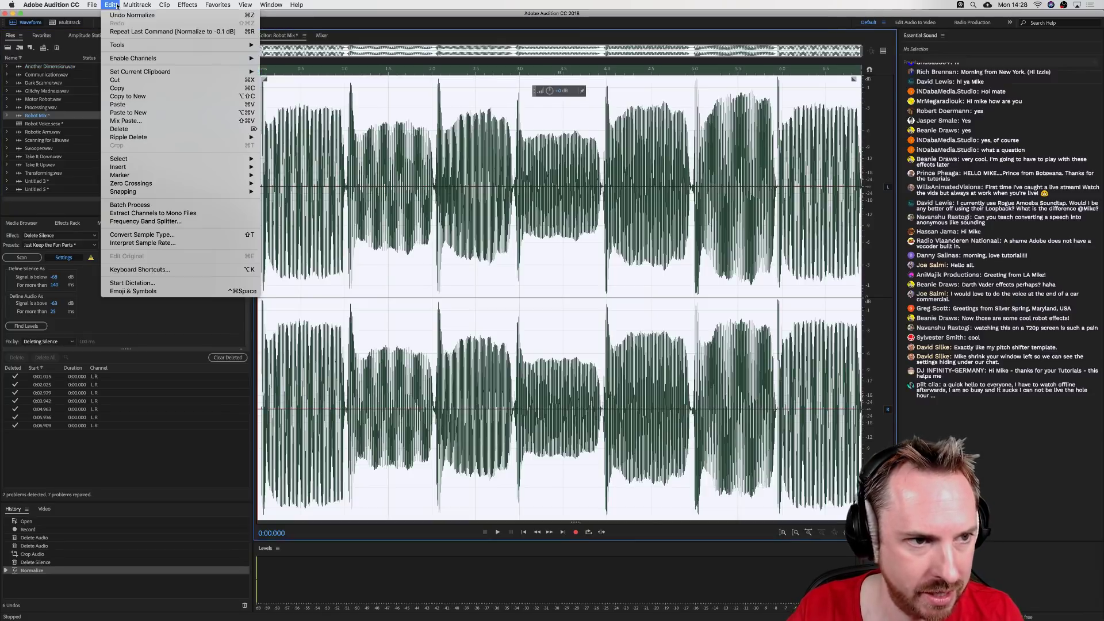
{"action": "left_click", "coordinate": [130, 121]}
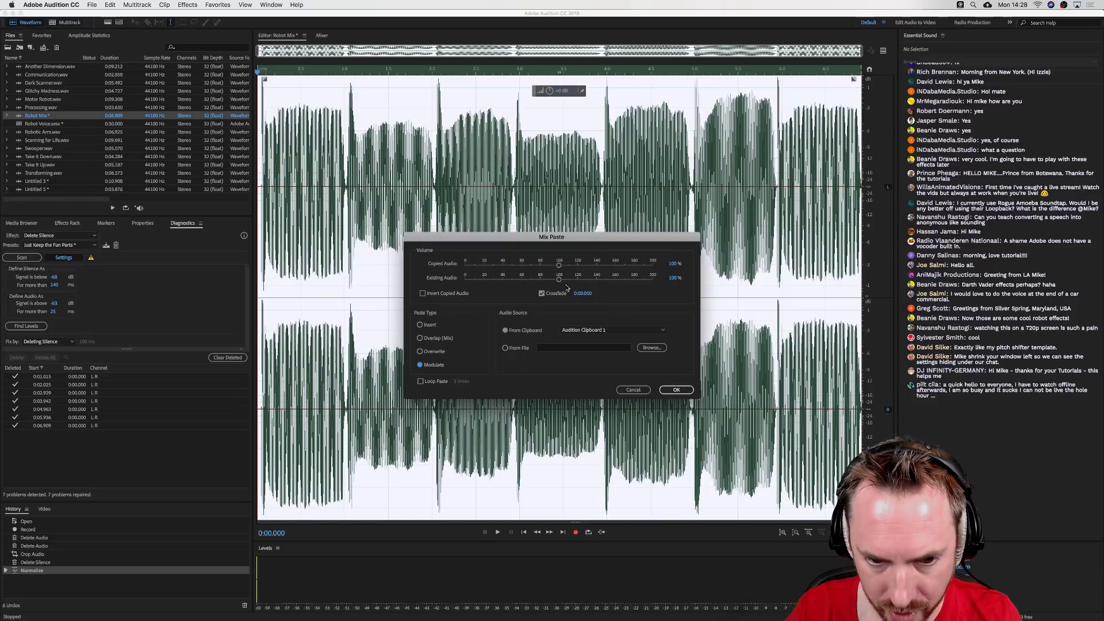
{"action": "left_click", "coordinate": [676, 390]}
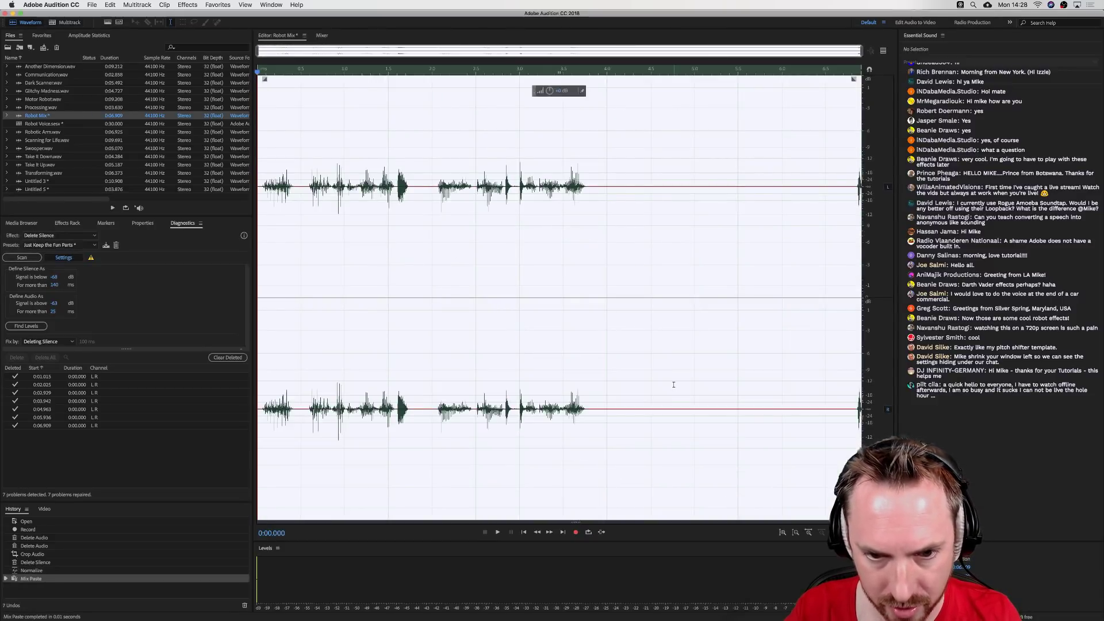
- Normalize the modulated Robot Mix audio to -0.1 dB and listen to it before and after
{"action": "key", "text": "space"}
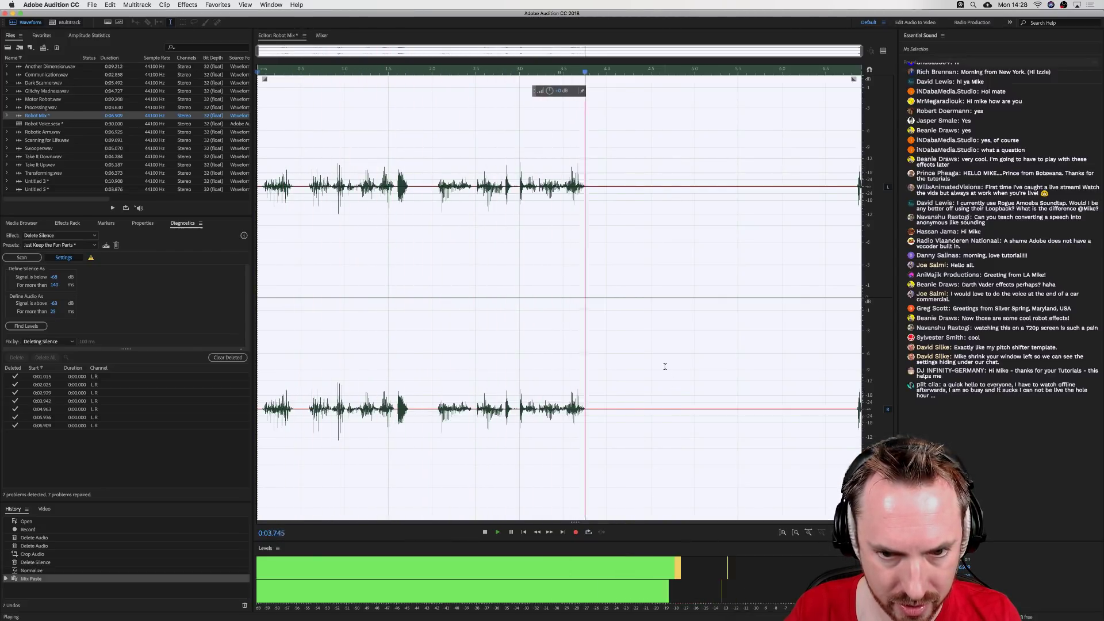
{"action": "key", "text": "space"}
{"action": "left_click", "coordinate": [211, 8]}
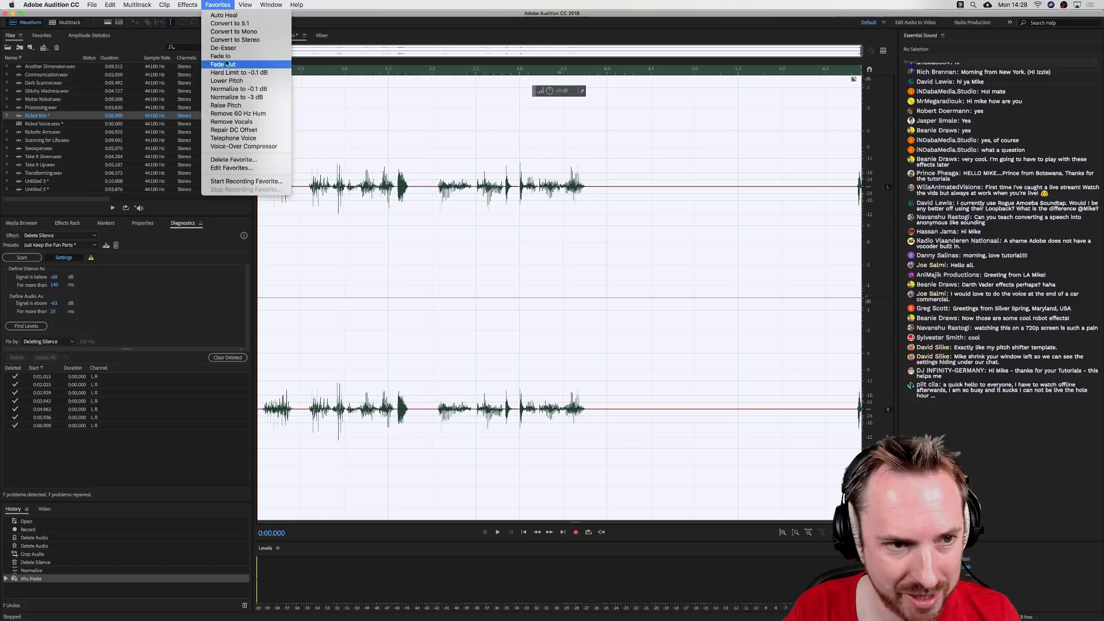
{"action": "left_click", "coordinate": [247, 90]}
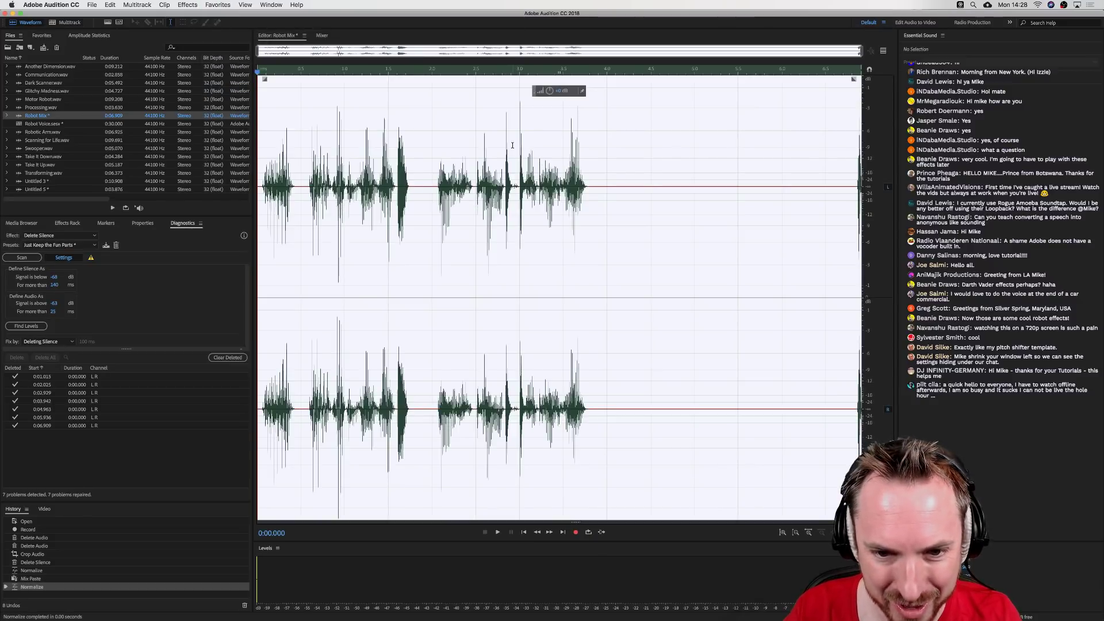
{"action": "key", "text": "space"}
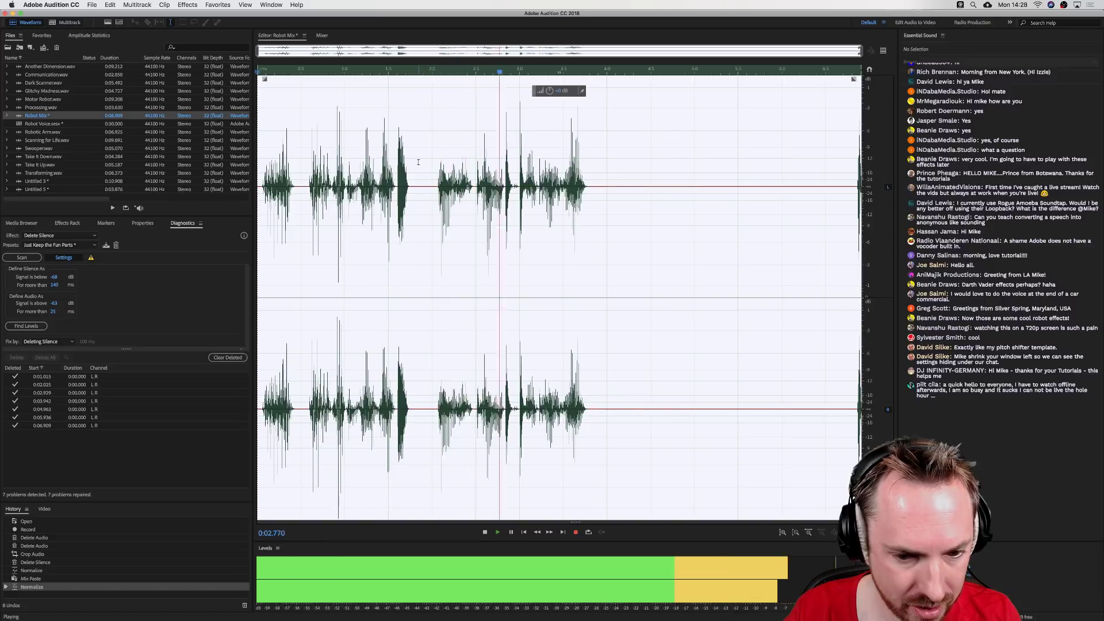
{"action": "key", "text": "space"}
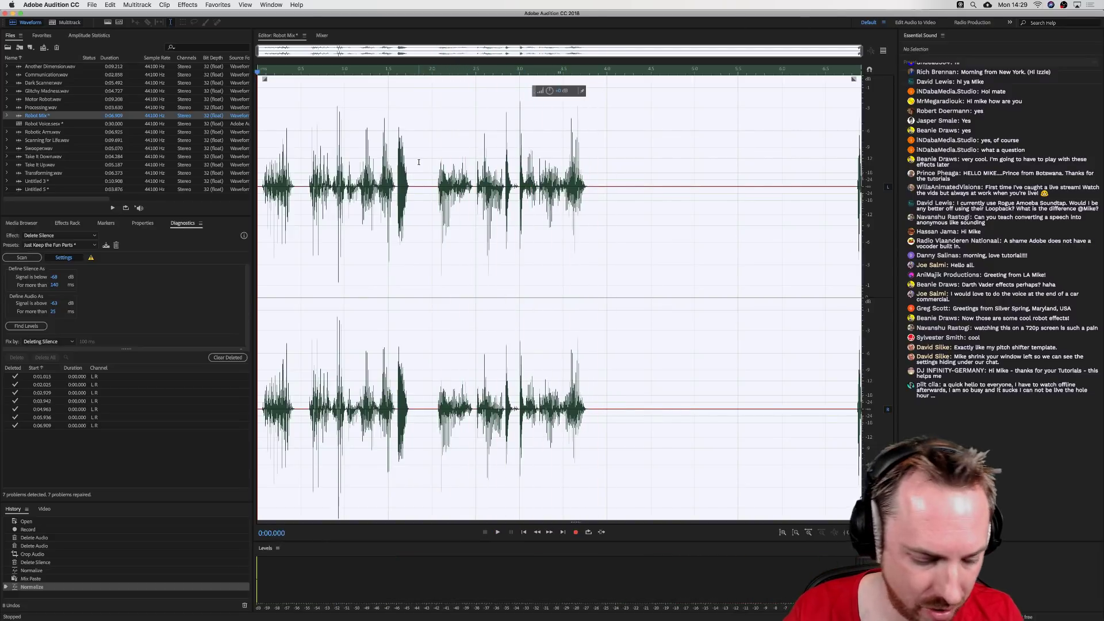
- Undo the last normalization and the mix paste on Robot Mix
{"action": "key", "text": "super+z"}
{"action": "key", "text": "super+z"}
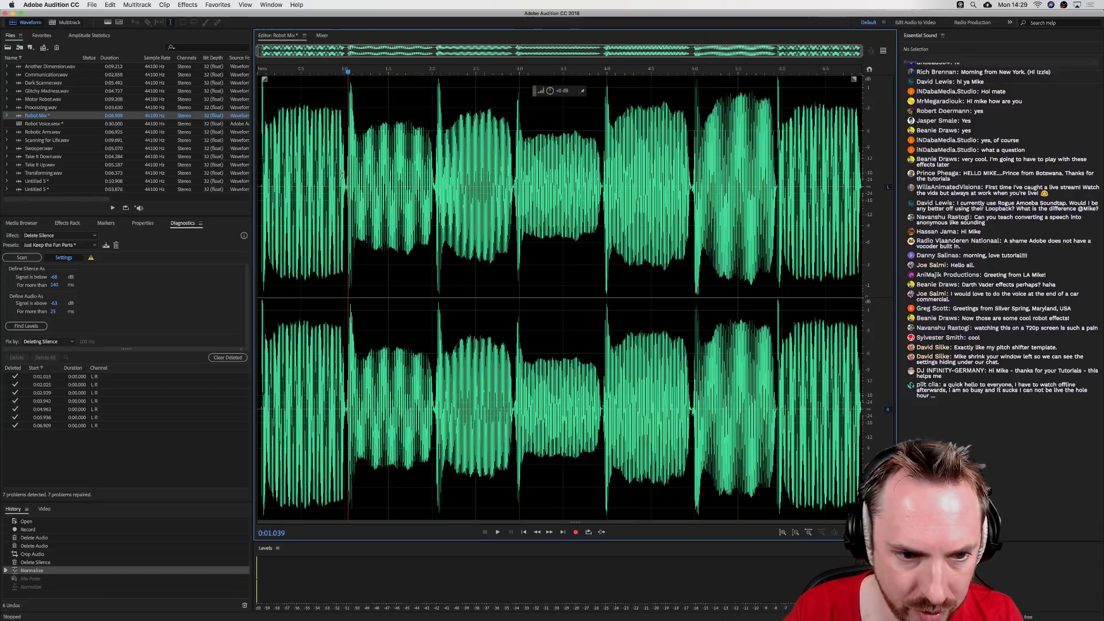
{"action": "left_click", "coordinate": [583, 259]}
{"action": "left_click", "coordinate": [599, 181]}
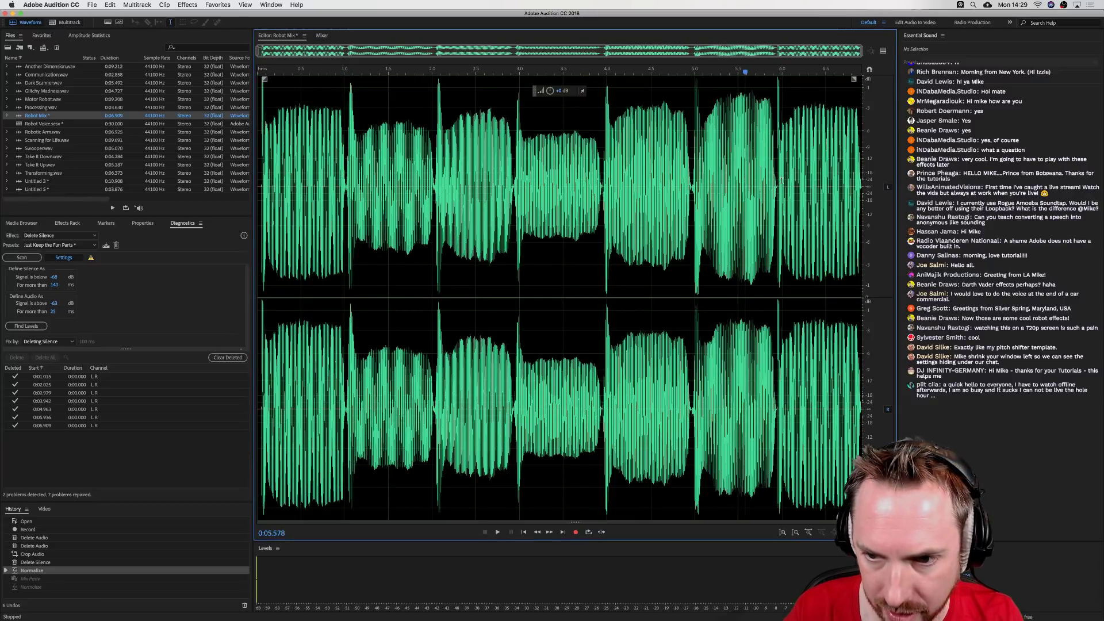
{"action": "key", "text": "super+Tab"}
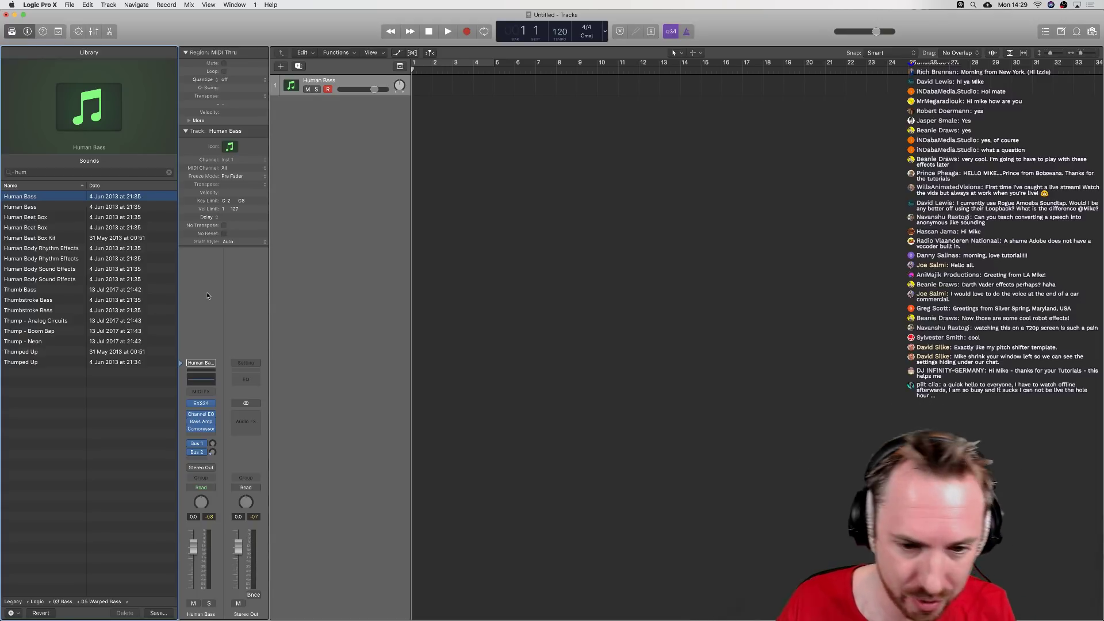
{"action": "key", "text": "super+Tab"}
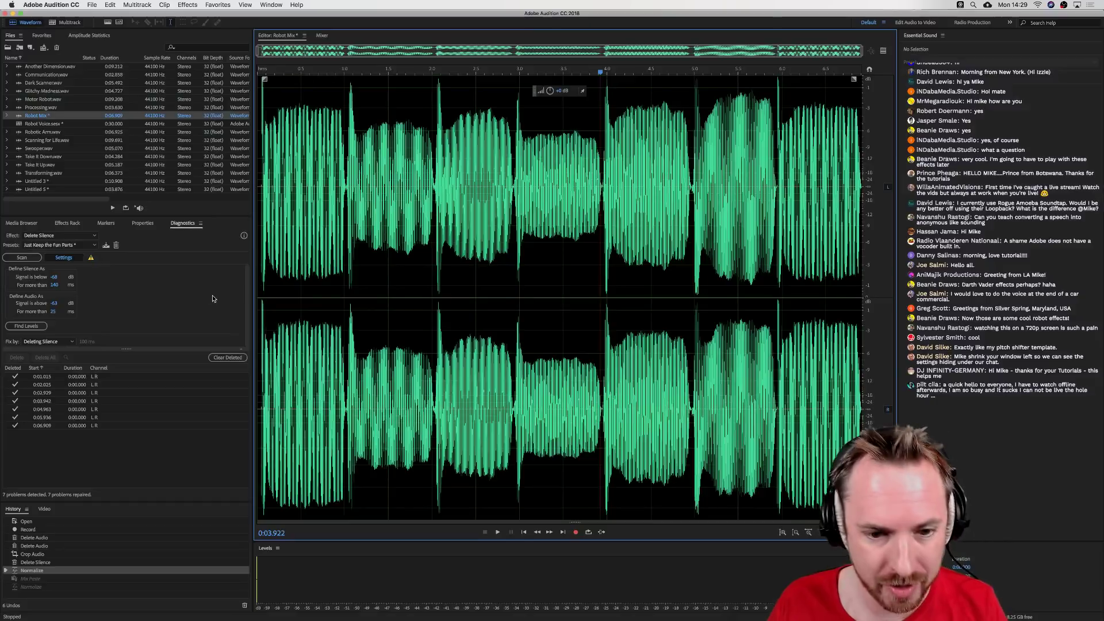
- Delete the short gaps and attack spikes between the successive bass notes in Robot Mix, working from the first note onward
{"action": "left_click", "coordinate": [342, 130]}
{"action": "left_click_drag", "start_coordinate": [342, 131], "coordinate": [356, 131]}
{"action": "key", "text": "Delete"}
{"action": "left_click_drag", "start_coordinate": [418, 119], "coordinate": [504, 119]}
{"action": "key", "text": "Delete"}
{"action": "key", "text": "Delete"}
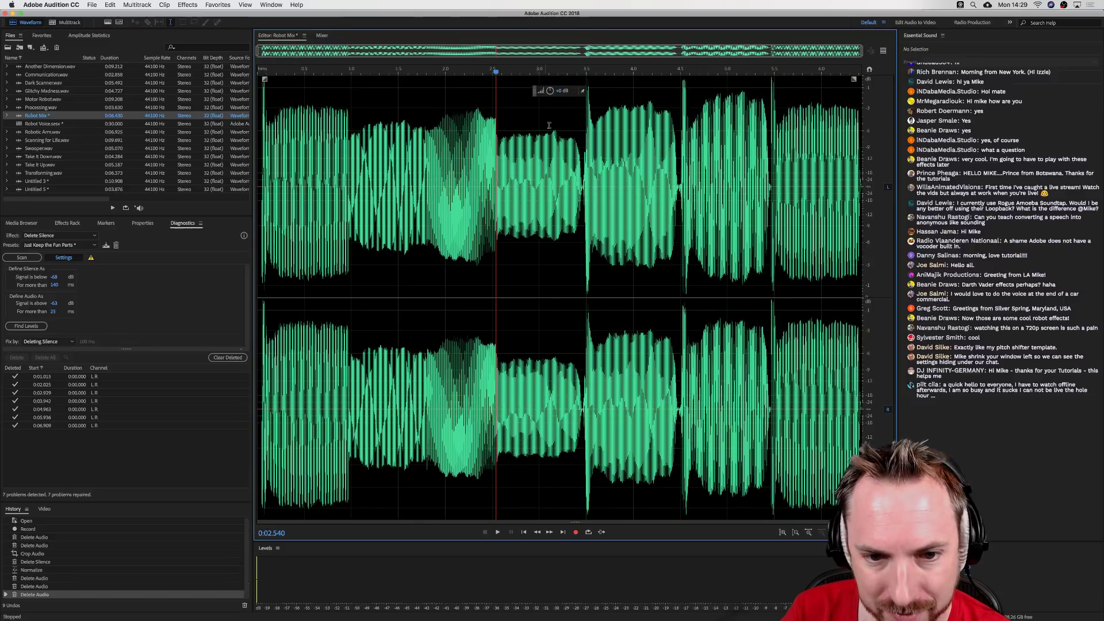
{"action": "left_click_drag", "start_coordinate": [575, 123], "coordinate": [590, 123]}
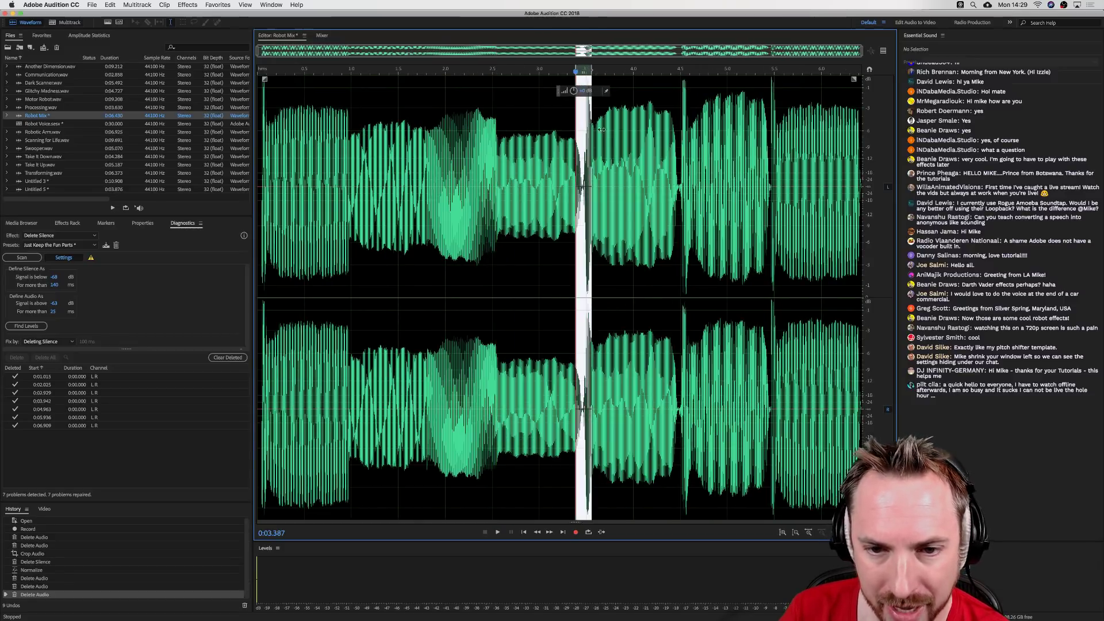
{"action": "key", "text": "Delete"}
{"action": "left_click_drag", "start_coordinate": [665, 115], "coordinate": [683, 112]}
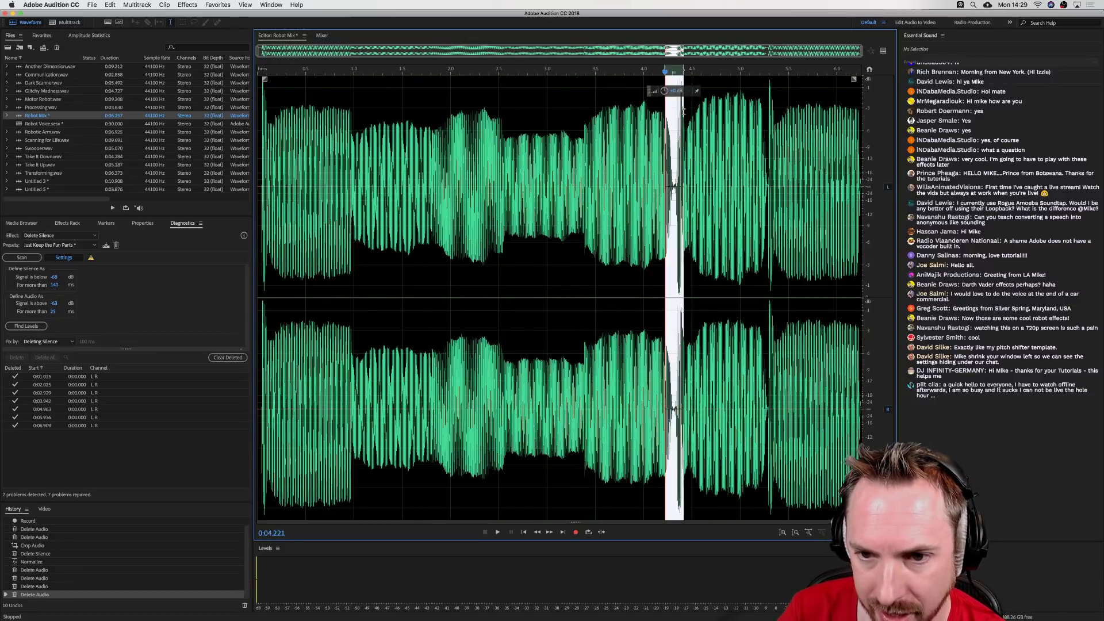
- Delete the selected low-level gap near 4.2 s and the one near 5.0 s from the Robot Mix waveform
{"action": "key", "text": "Delete"}
{"action": "left_click_drag", "start_coordinate": [759, 116], "coordinate": [770, 114]}
{"action": "key", "text": "Delete"}
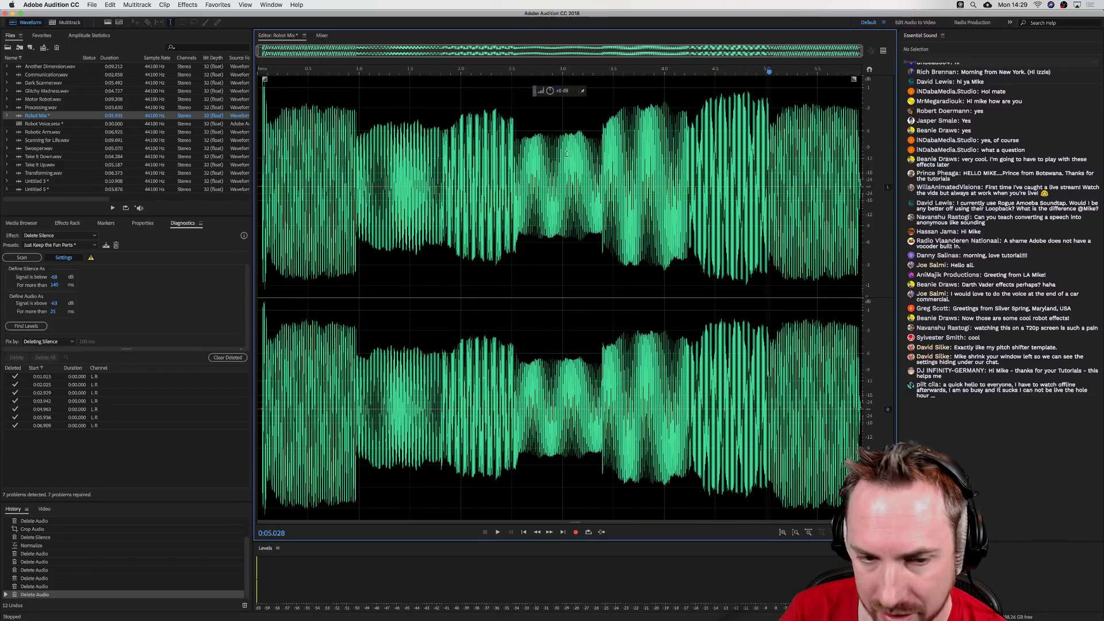
- Play back the entire Robot Mix waveform and Mix Paste Audition Clipboard 1 over it using the Modulate paste type
{"action": "double_click", "coordinate": [353, 160]}
{"action": "key", "text": "space"}
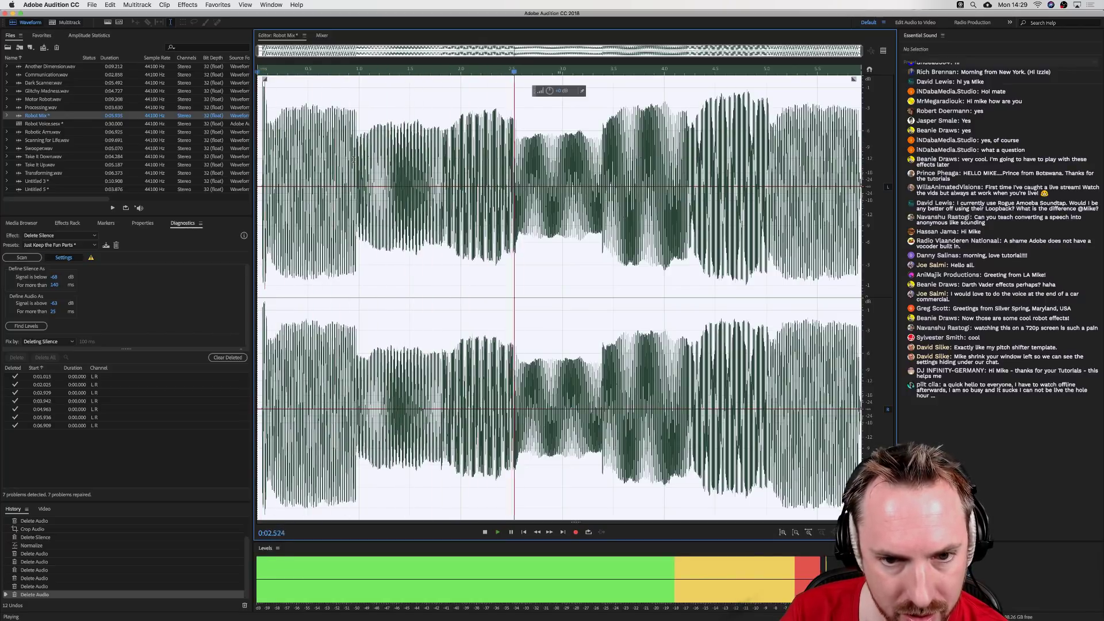
{"action": "key", "text": "space"}
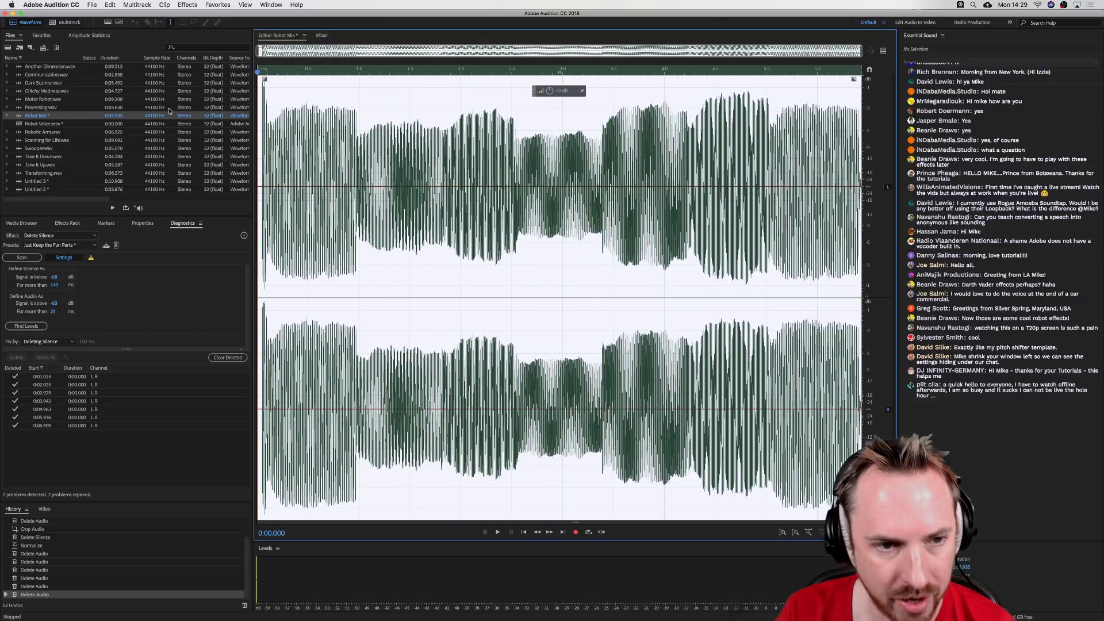
{"action": "left_click", "coordinate": [110, 5]}
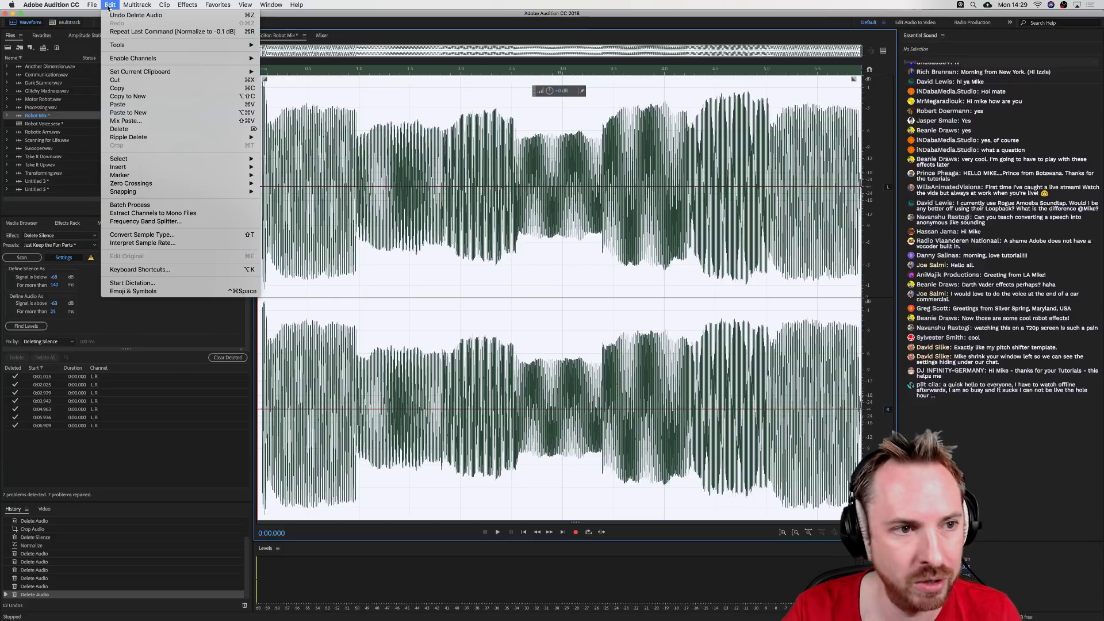
{"action": "left_click", "coordinate": [149, 122]}
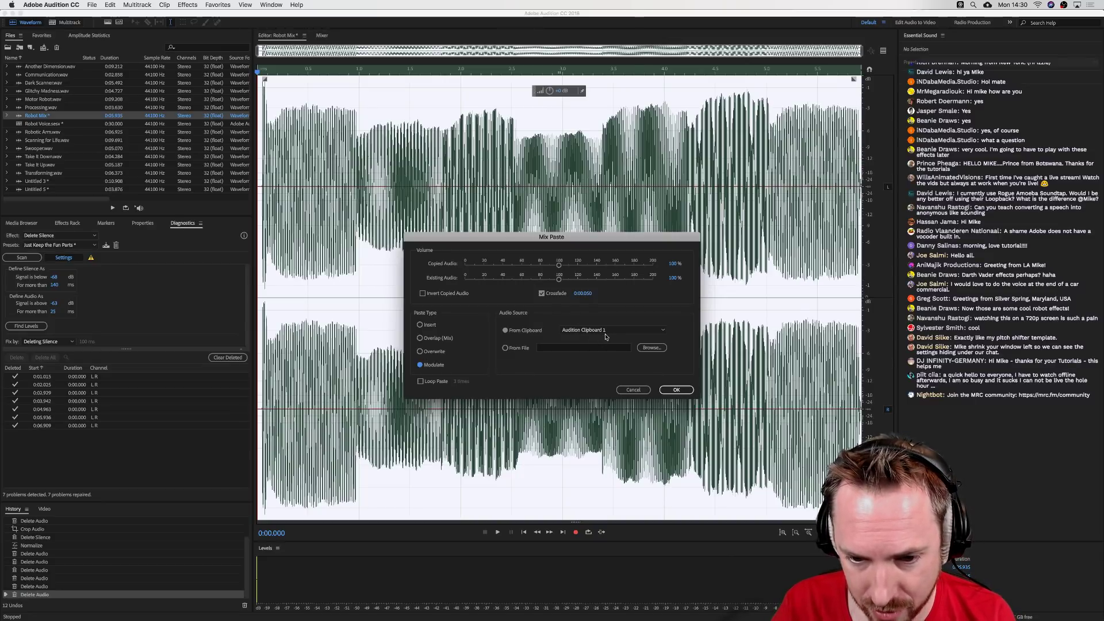
{"action": "left_click", "coordinate": [677, 391]}
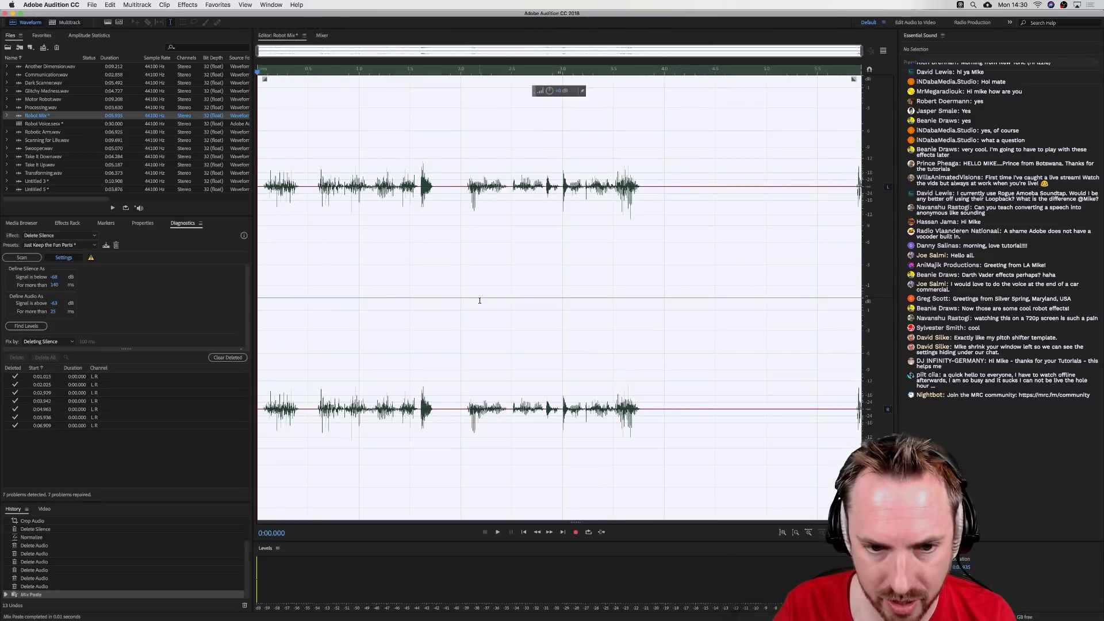
- Normalize the modulated robot voice to -0.1 dB and play it back
{"action": "left_click", "coordinate": [213, 6]}
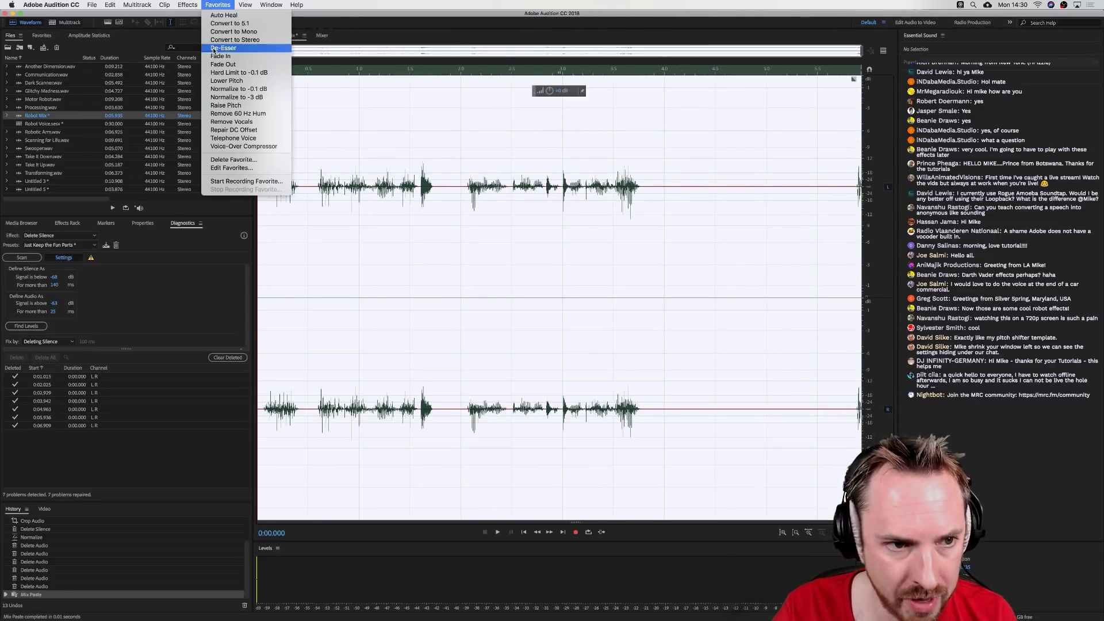
{"action": "left_click", "coordinate": [227, 92]}
{"action": "key", "text": "space"}
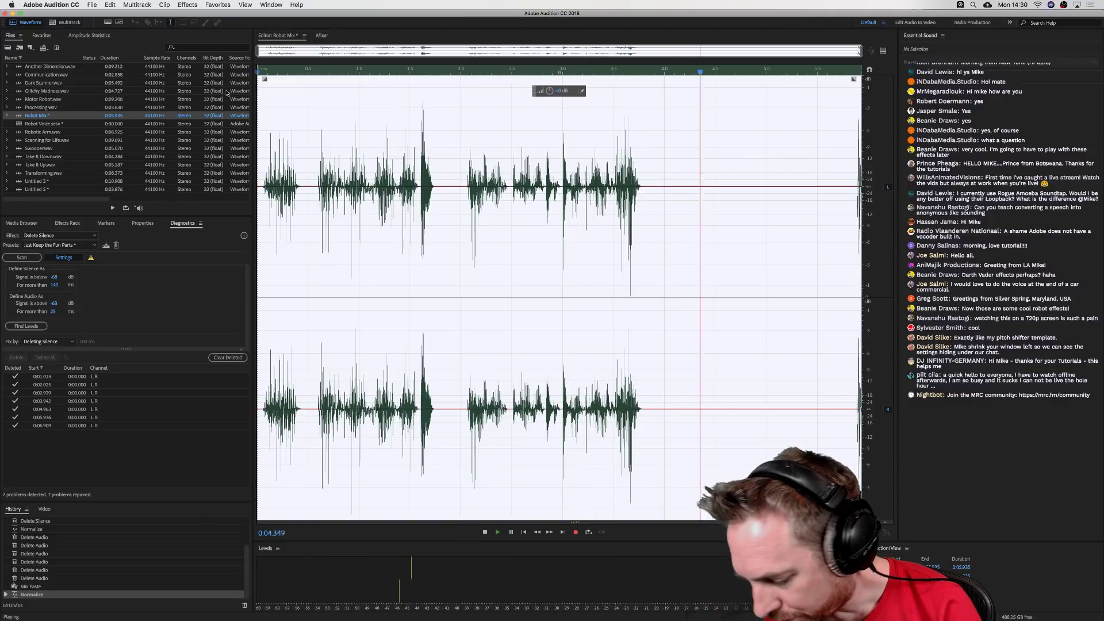
{"action": "key", "text": "space"}
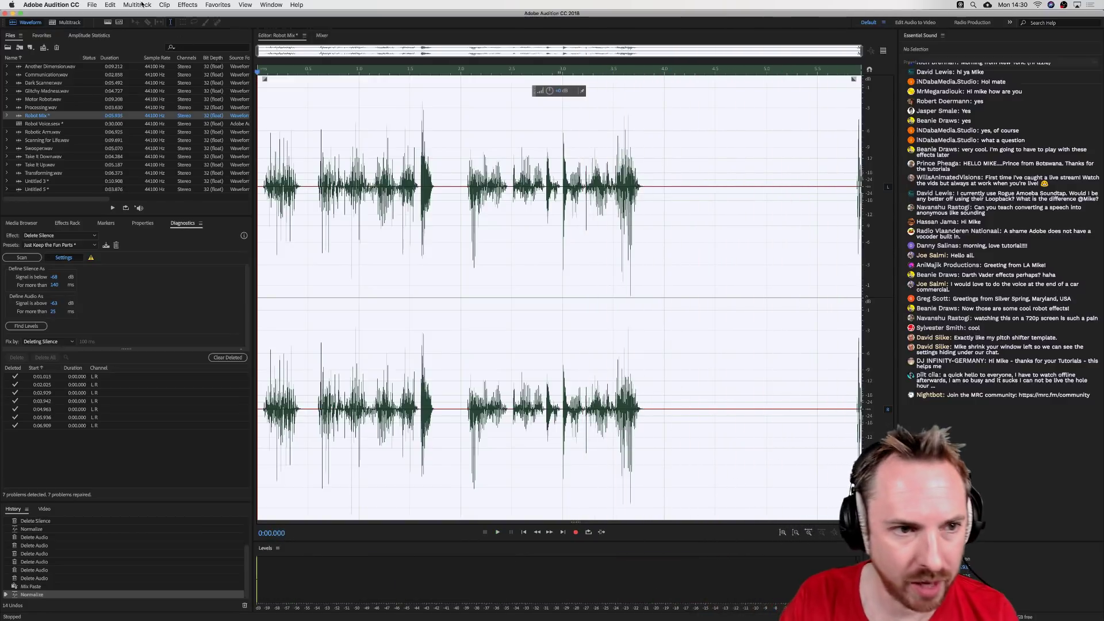
- Set up the Dynamics effect with the Compressor enabled, threshold at -29.2 dB and ratio at 4.3, while previewing the sound
{"action": "left_click", "coordinate": [188, 6]}
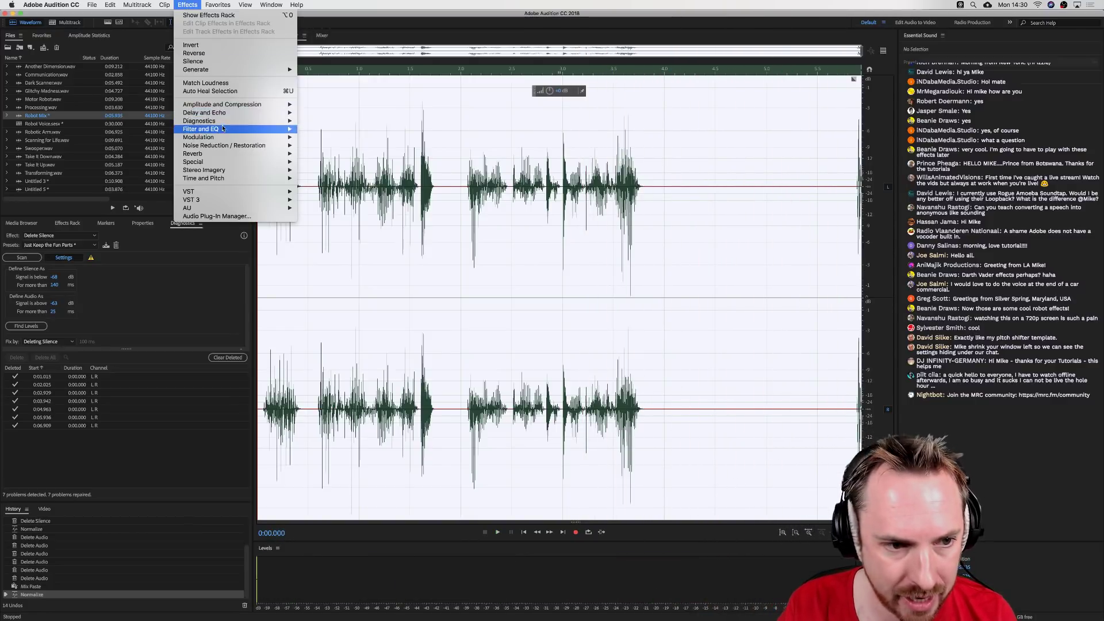
{"action": "mouse_move", "coordinate": [232, 116]}
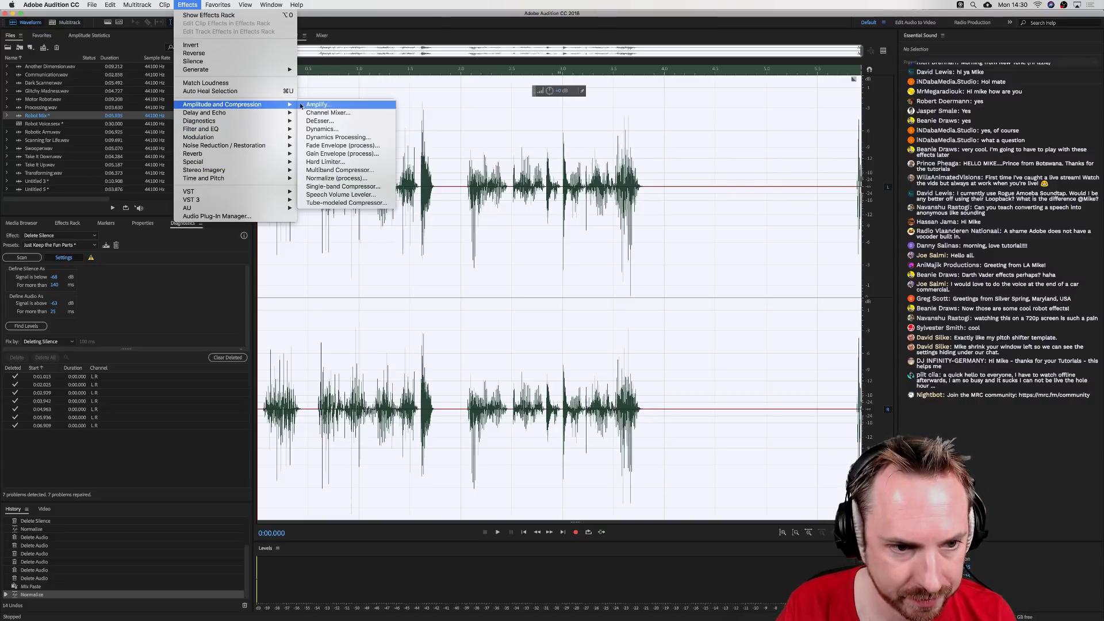
{"action": "left_click", "coordinate": [341, 130]}
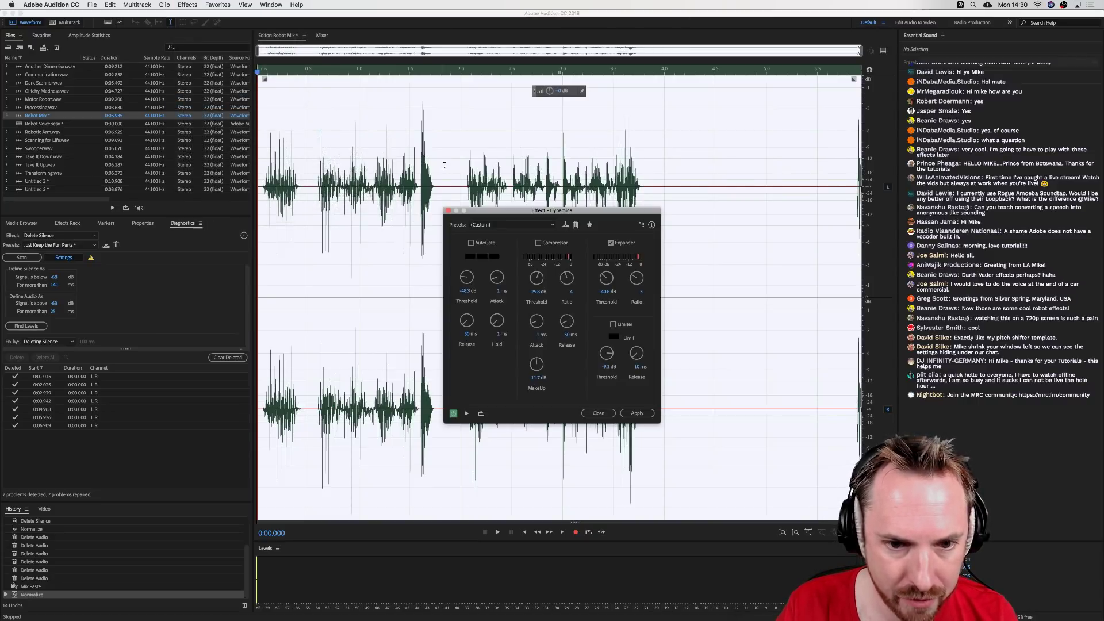
{"action": "left_click_drag", "start_coordinate": [539, 215], "coordinate": [526, 171]}
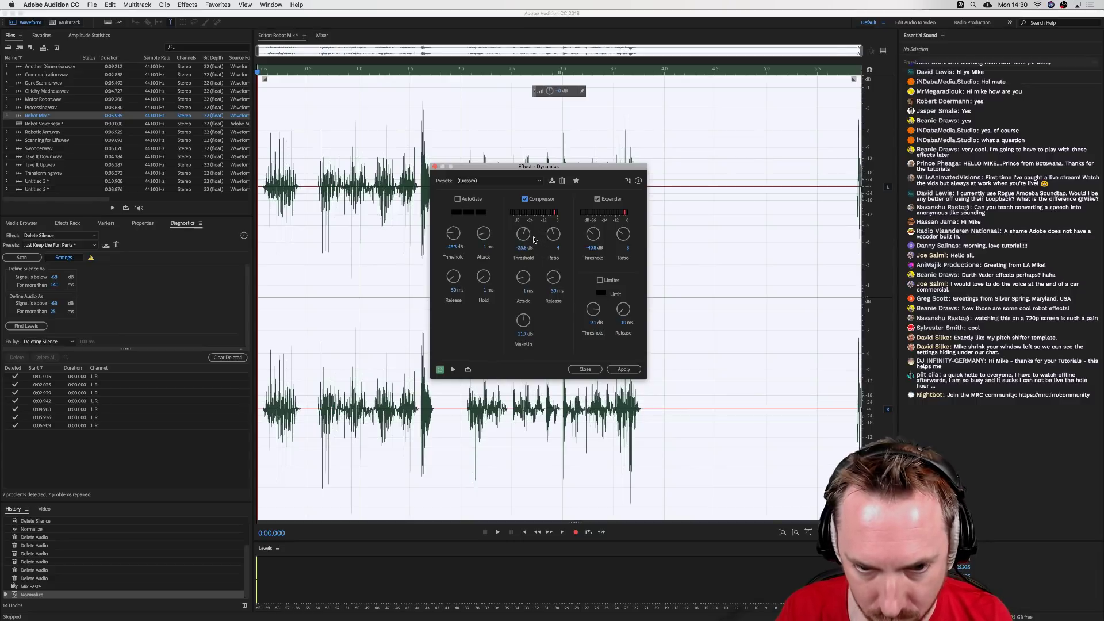
{"action": "key", "text": "space"}
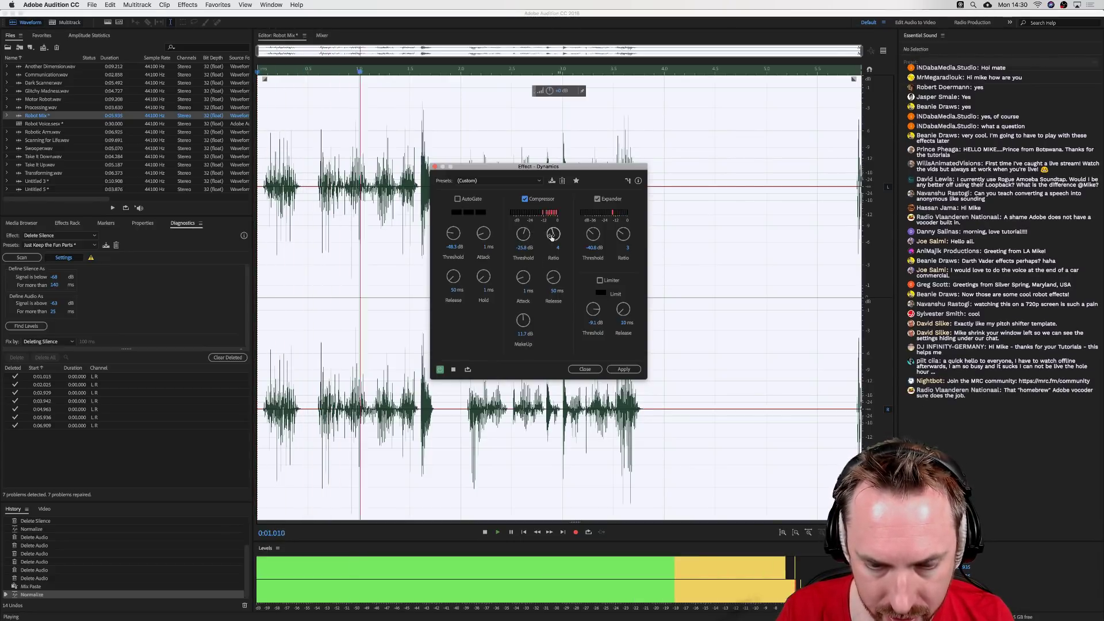
{"action": "key", "text": "space"}
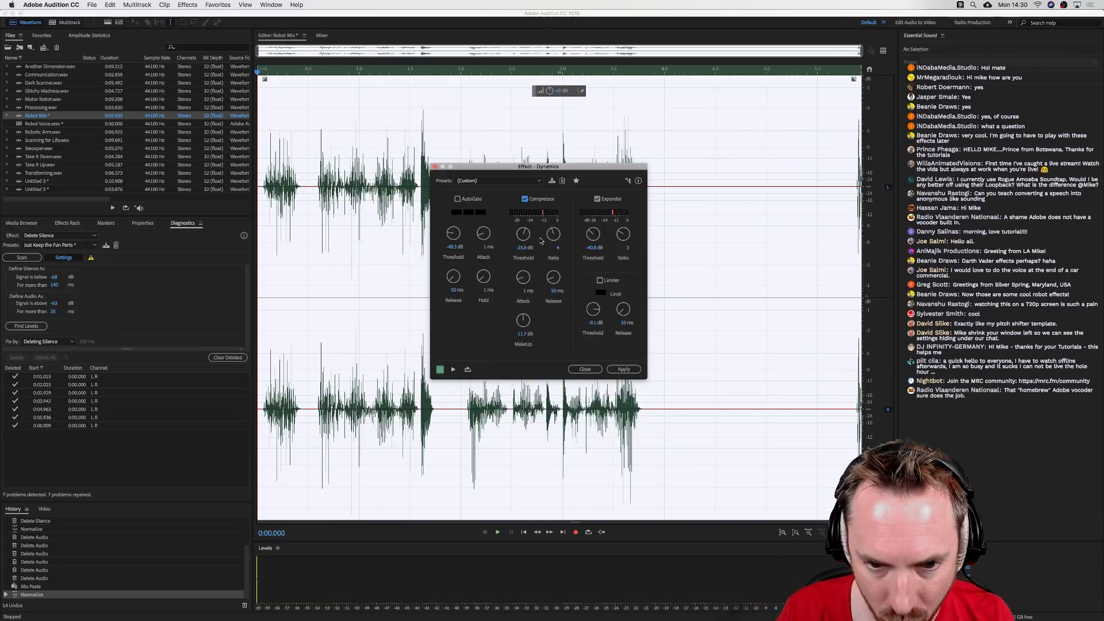
{"action": "key", "text": "space"}
{"action": "mouse_move", "coordinate": [523, 235]}
{"action": "left_mouse_down"}
{"action": "mouse_move", "coordinate": [555, 236]}
{"action": "mouse_move", "coordinate": [525, 244]}
{"action": "mouse_move", "coordinate": [530, 252]}
{"action": "left_mouse_up"}
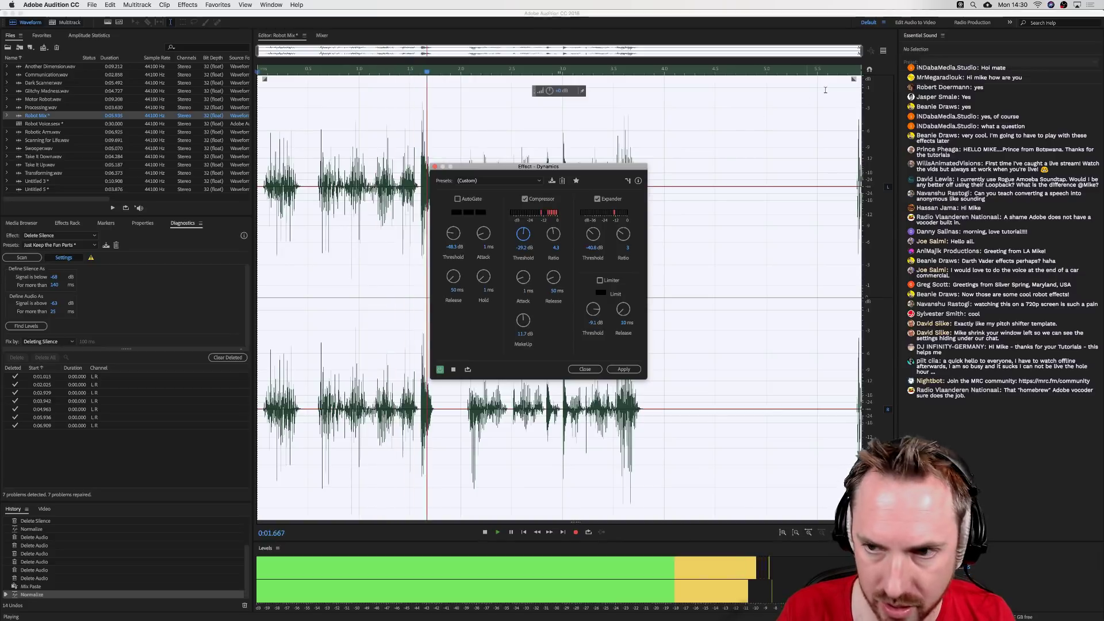
- Show the Preview Editor, raise the compressor's MakeUp gain to about 19.5 dB while listening, and apply the Dynamics effect
{"action": "left_click", "coordinate": [883, 51]}
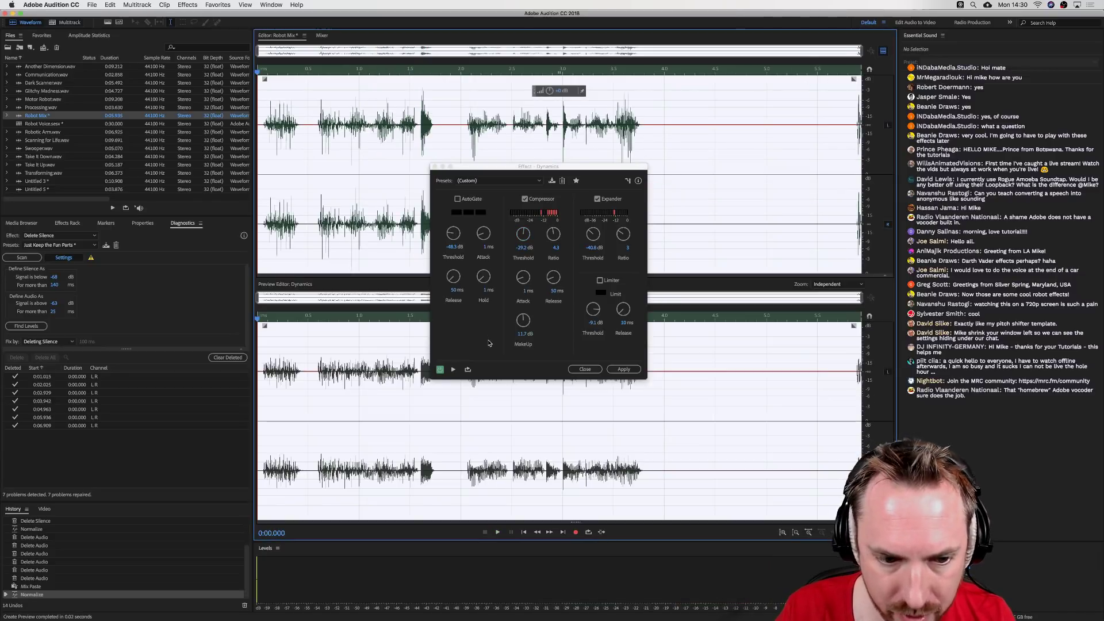
{"action": "left_click_drag", "start_coordinate": [523, 320], "coordinate": [524, 323]}
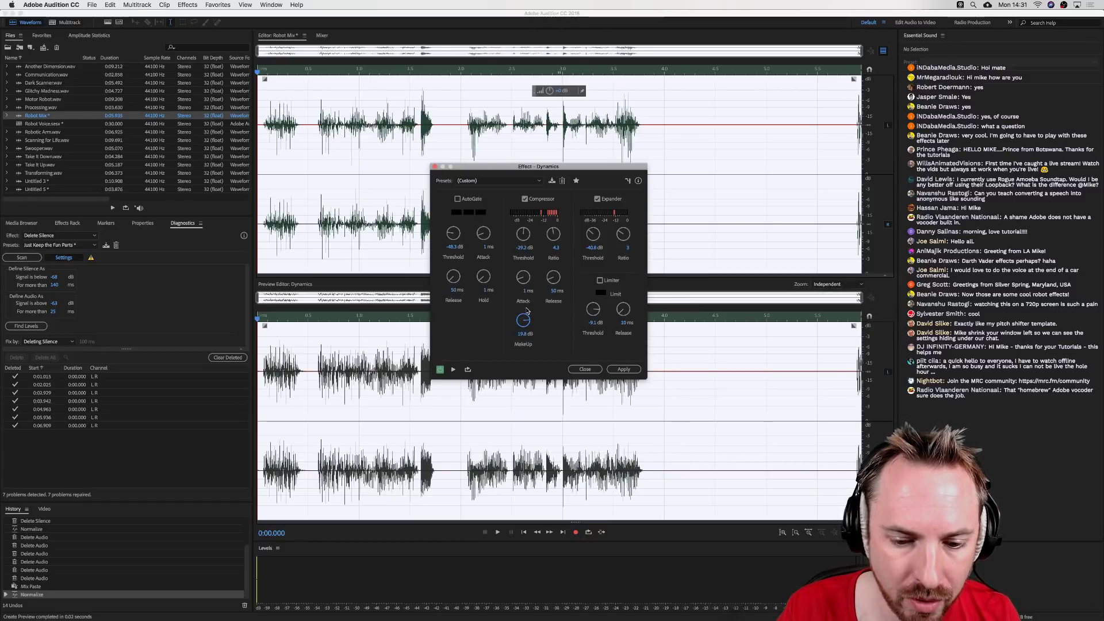
{"action": "key", "text": "space"}
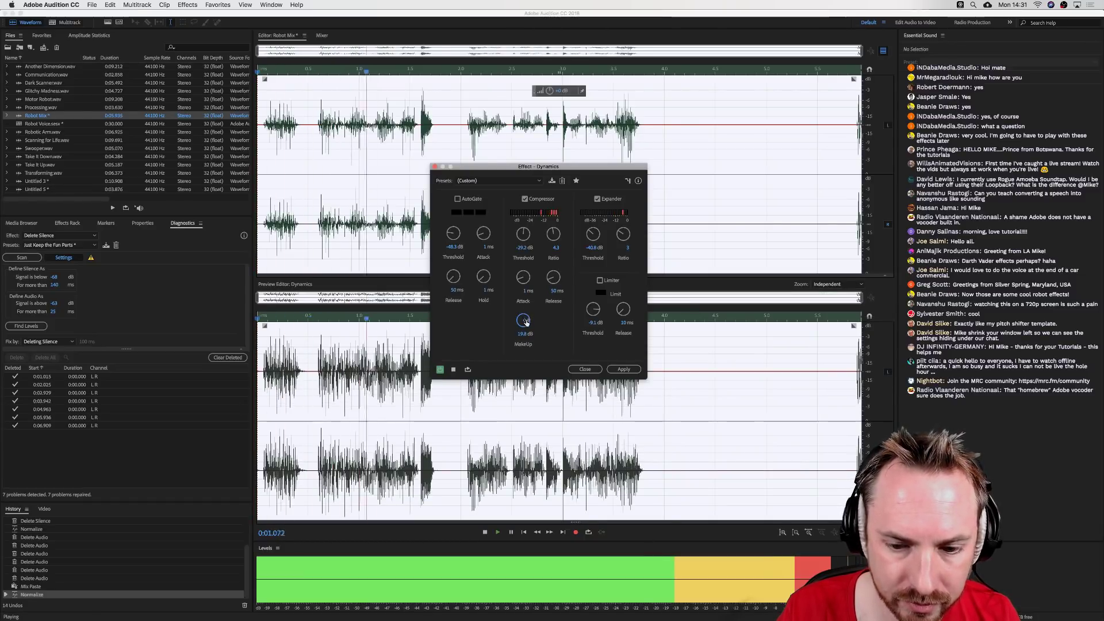
{"action": "left_click_drag", "start_coordinate": [526, 322], "coordinate": [525, 323]}
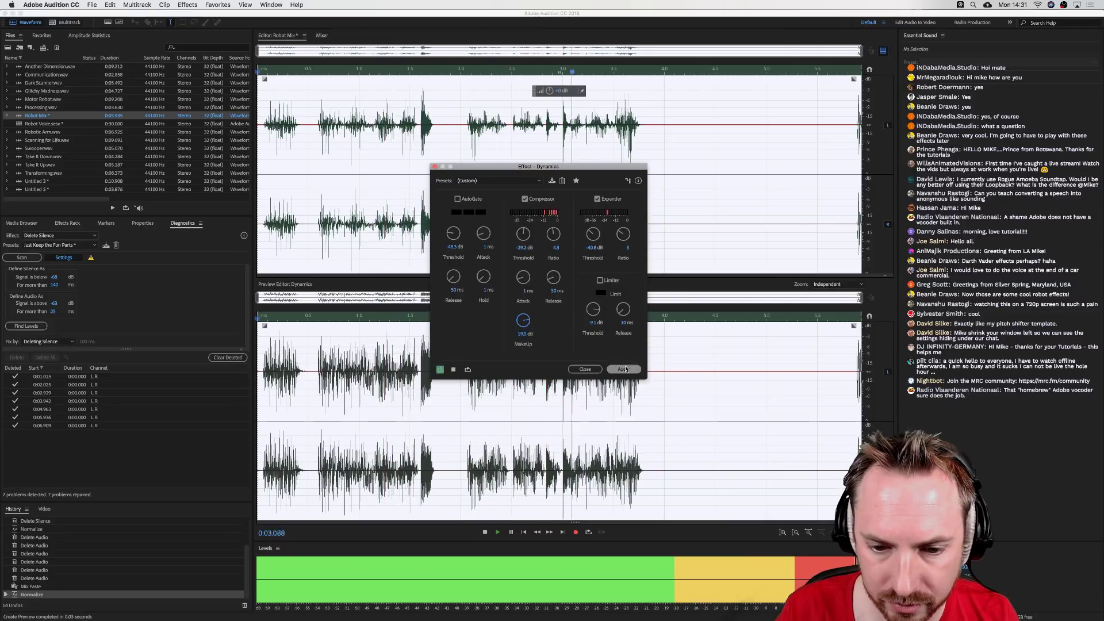
{"action": "left_click", "coordinate": [623, 370]}
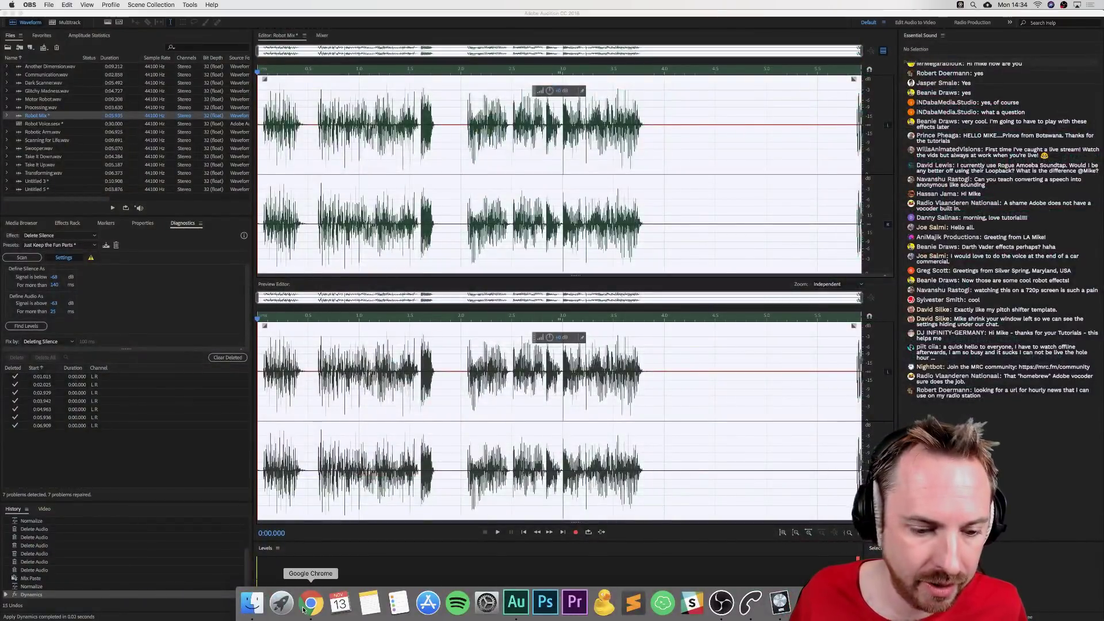
- Switch to Google Chrome to view the Music Radio Creative community forum, and return to Adobe Audition
{"action": "left_click", "coordinate": [302, 609]}
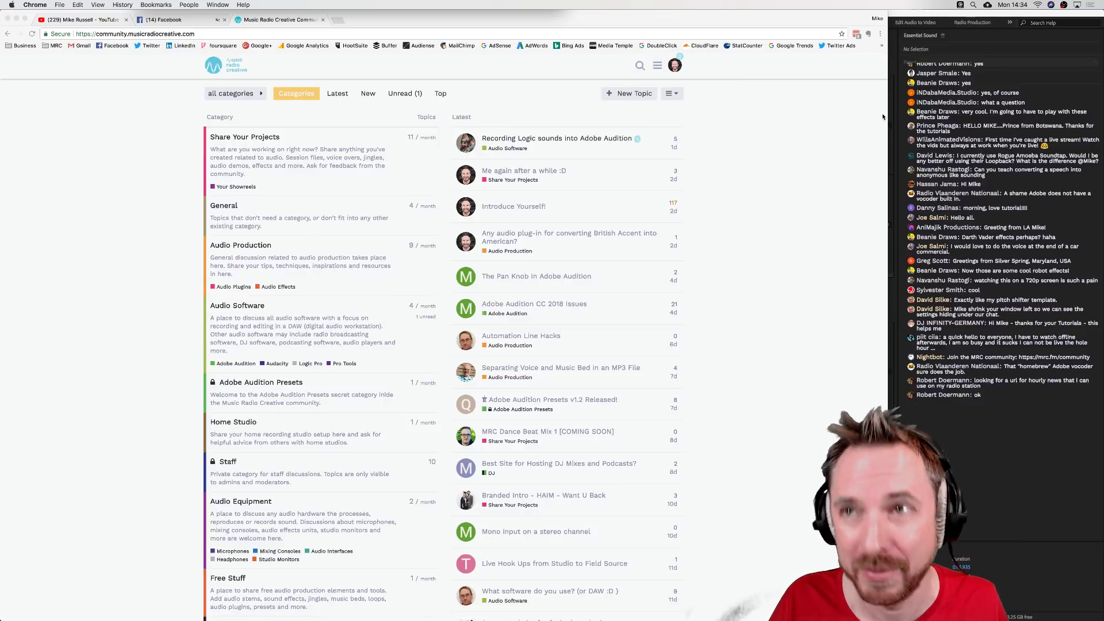
{"action": "left_click", "coordinate": [874, 144]}
{"action": "left_click_drag", "start_coordinate": [889, 141], "coordinate": [546, 141]}
{"action": "left_click", "coordinate": [755, 124]}
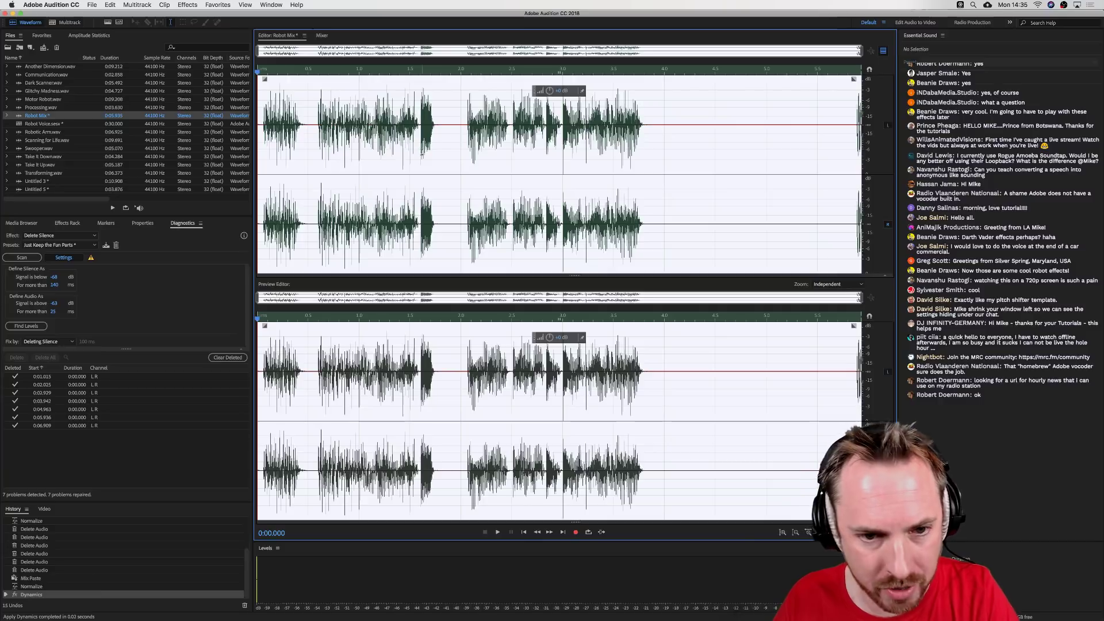
- Create a new 44100 Hz stereo, 32-bit float audio file with the default name Untitled 6
{"action": "left_click", "coordinate": [259, 119]}
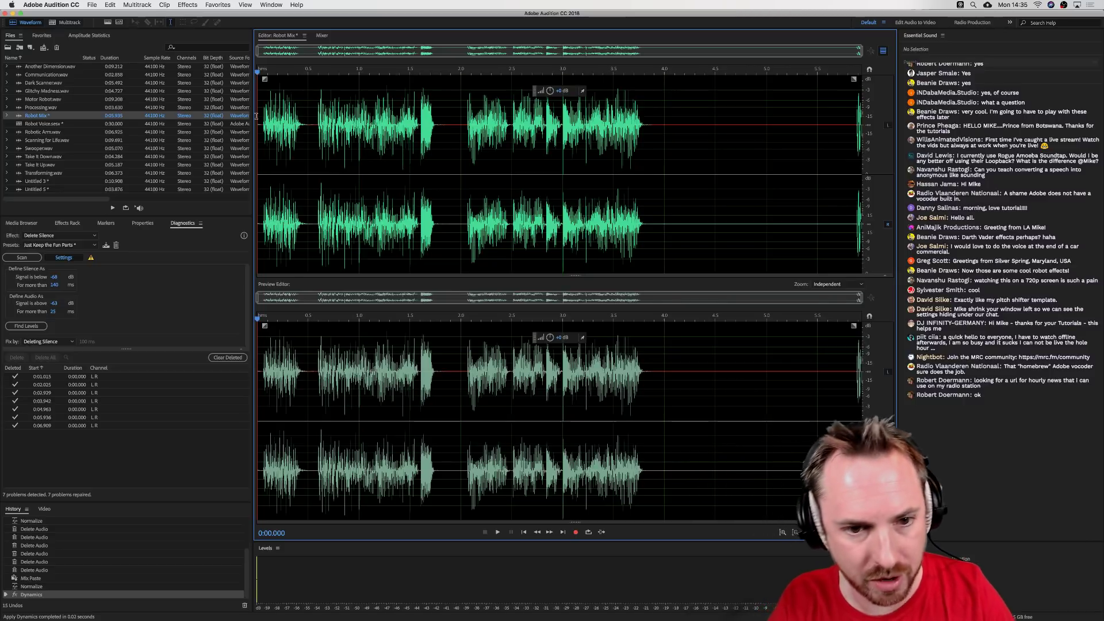
{"action": "key", "text": "super+shift+n"}
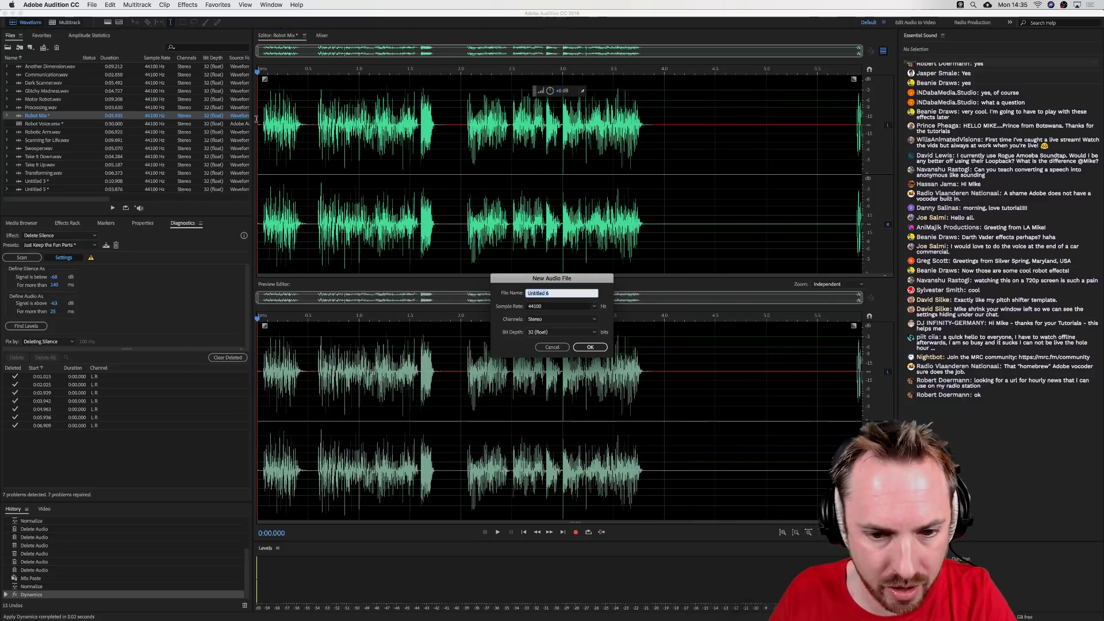
{"action": "left_click", "coordinate": [591, 348]}
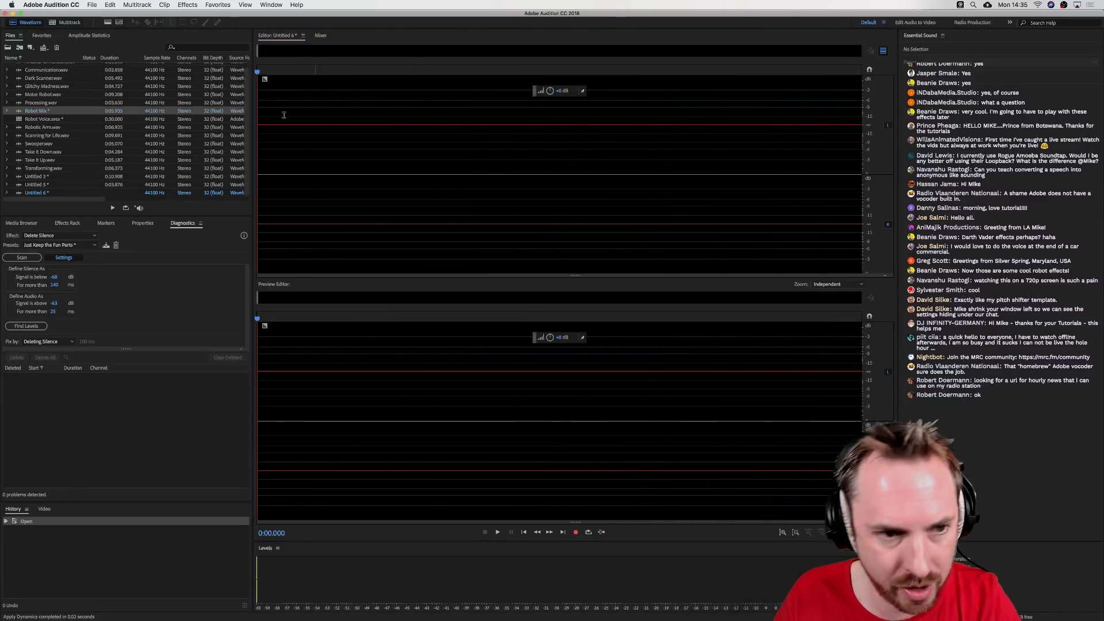
- Open the Generate Speech effect and replace the sample sentence with "Hey, I am a ROBOT!"
{"action": "left_click", "coordinate": [194, 6]}
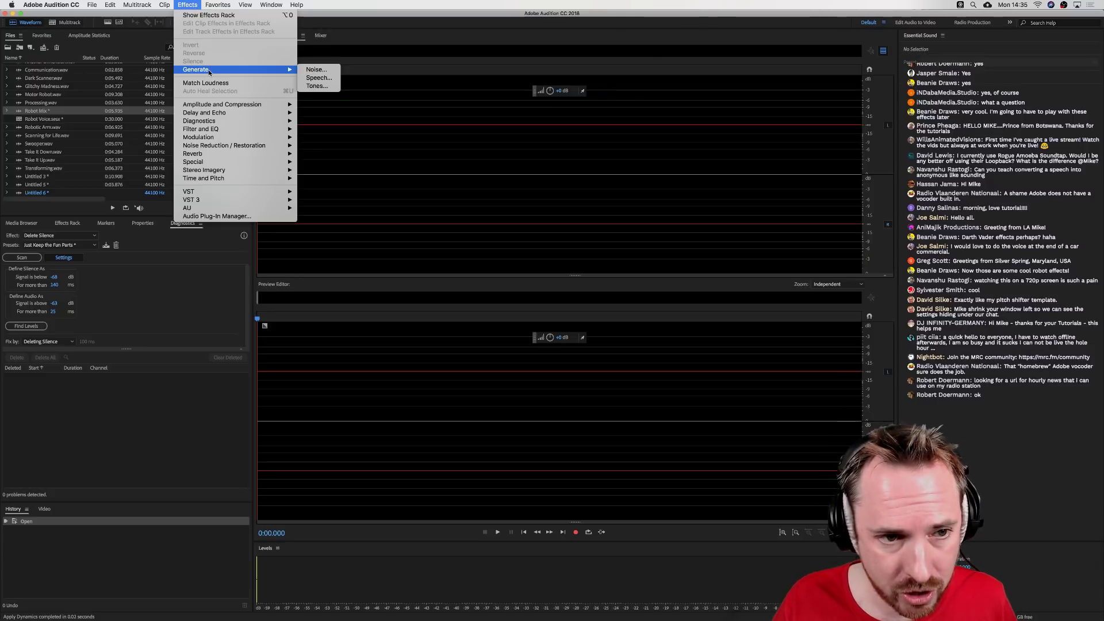
{"action": "left_click", "coordinate": [329, 80]}
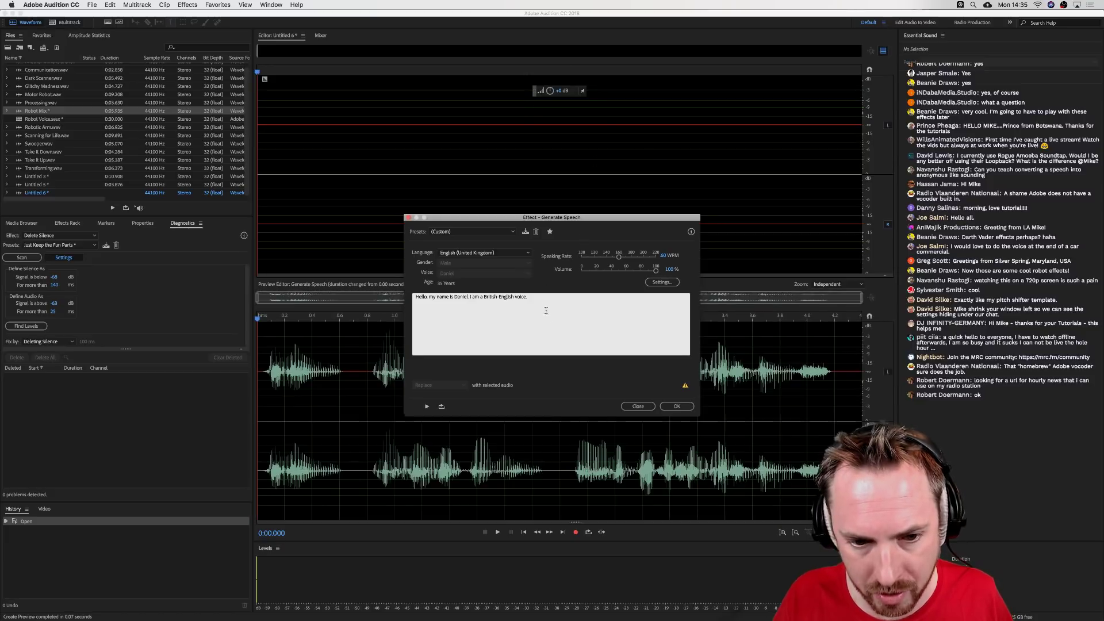
{"action": "type", "text": "Hey, "}
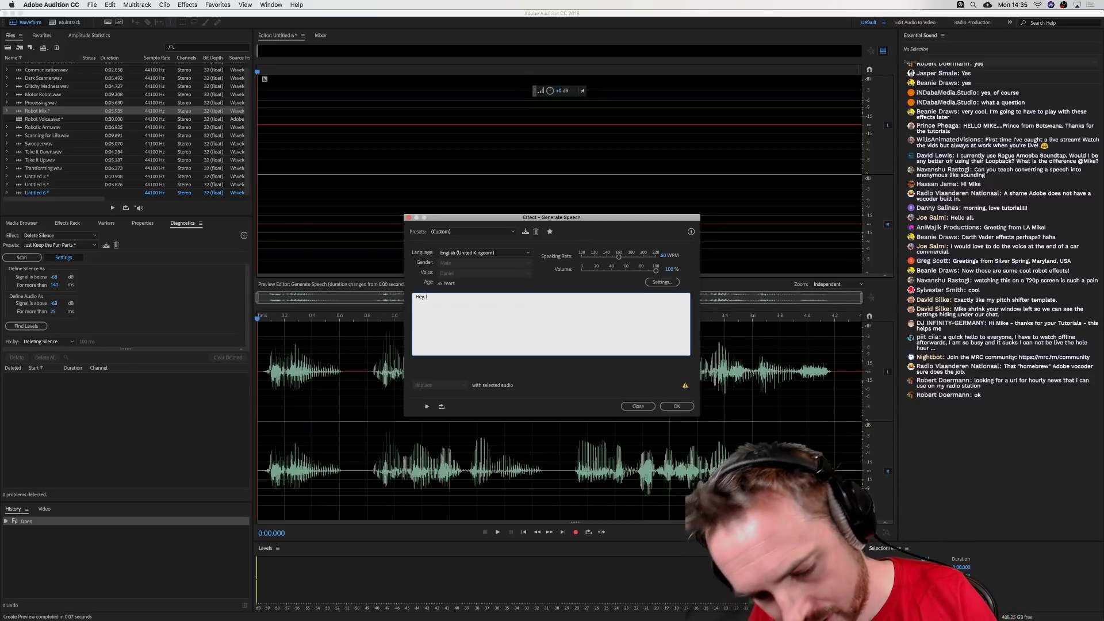
{"action": "type", "text": "I am a RO"}
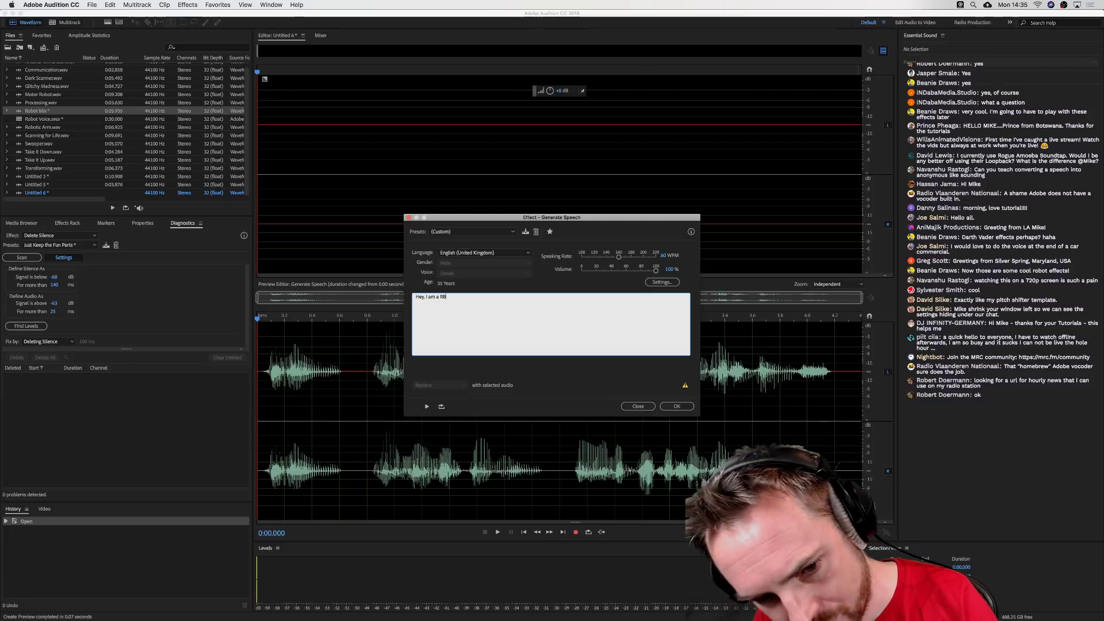
{"action": "type", "text": "BOT!"}
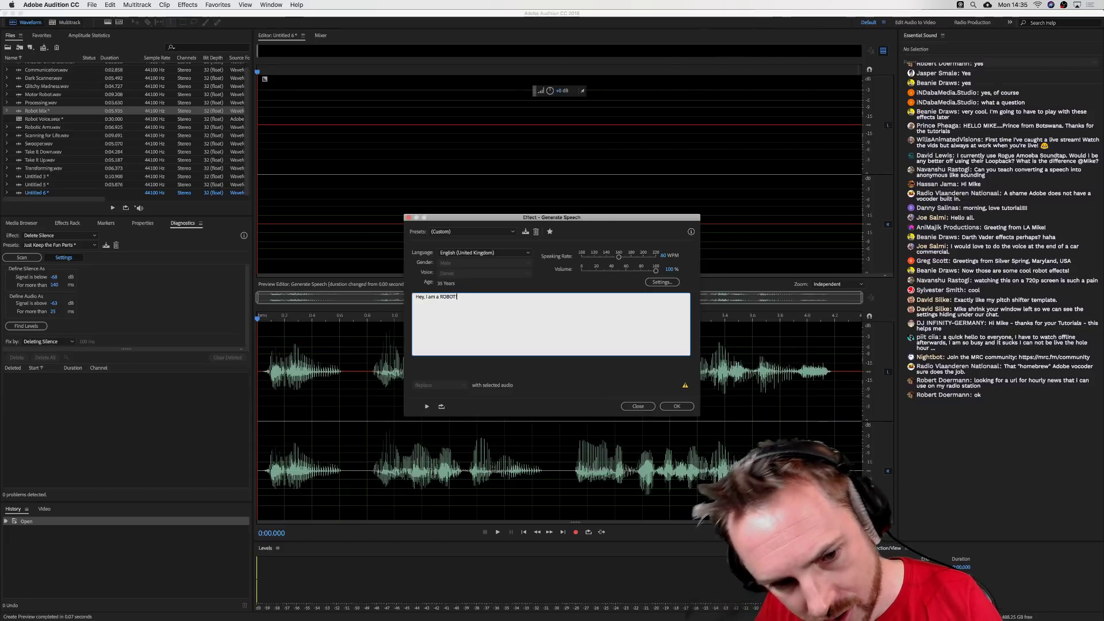
- Set the generated speech's language to English (United States) and its gender to Female, checking the voices offered for each gender
{"action": "left_click", "coordinate": [471, 253]}
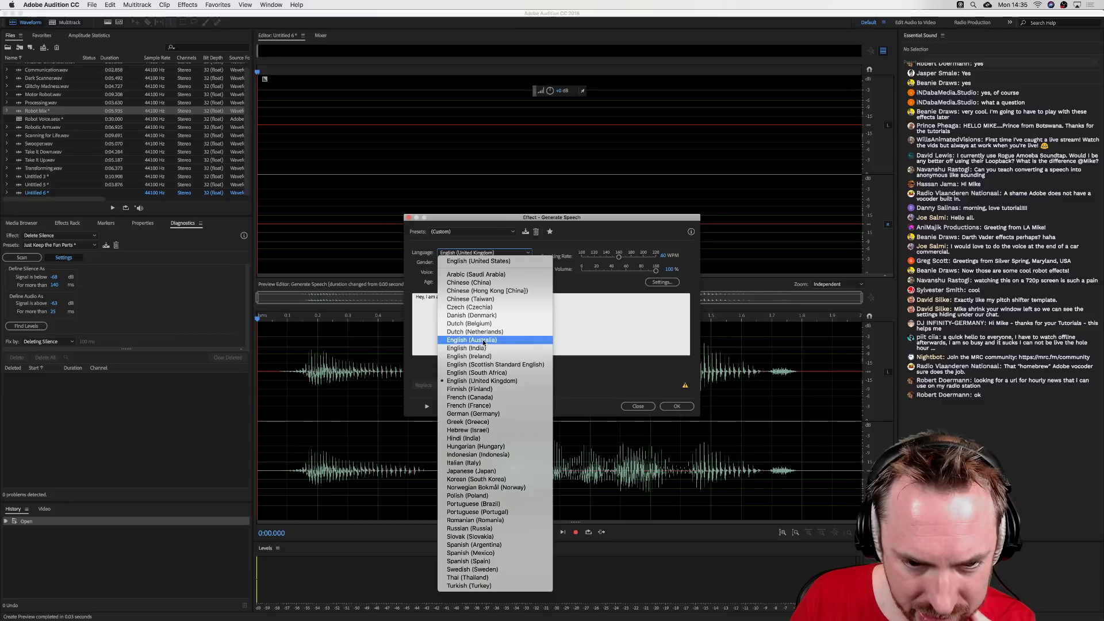
{"action": "left_click", "coordinate": [489, 264]}
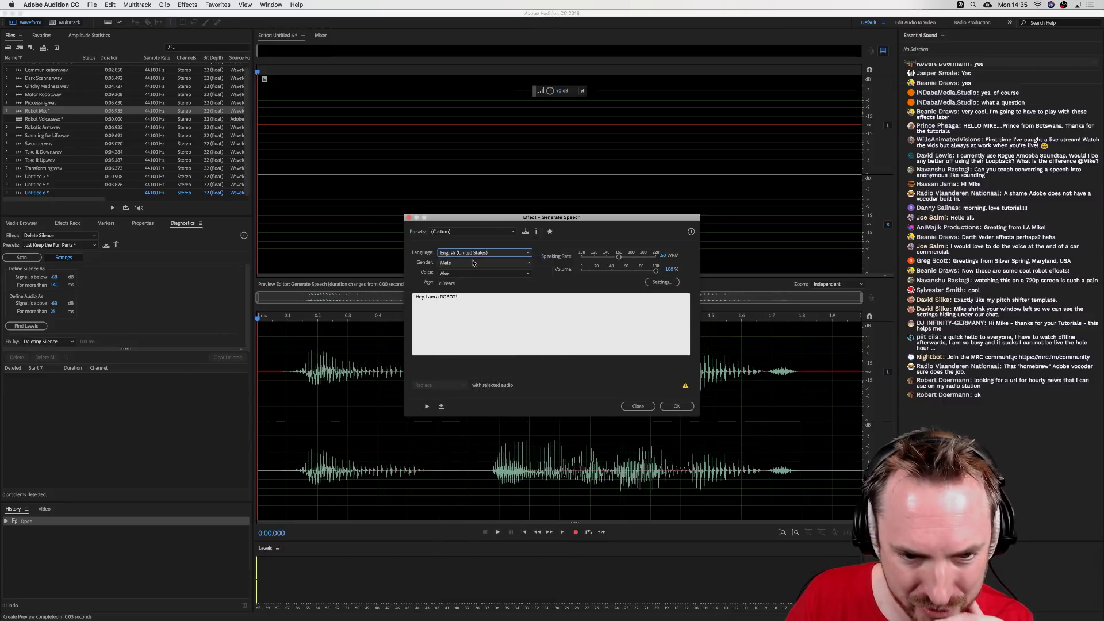
{"action": "left_click", "coordinate": [459, 266]}
{"action": "left_click", "coordinate": [485, 264]}
{"action": "left_click", "coordinate": [483, 274]}
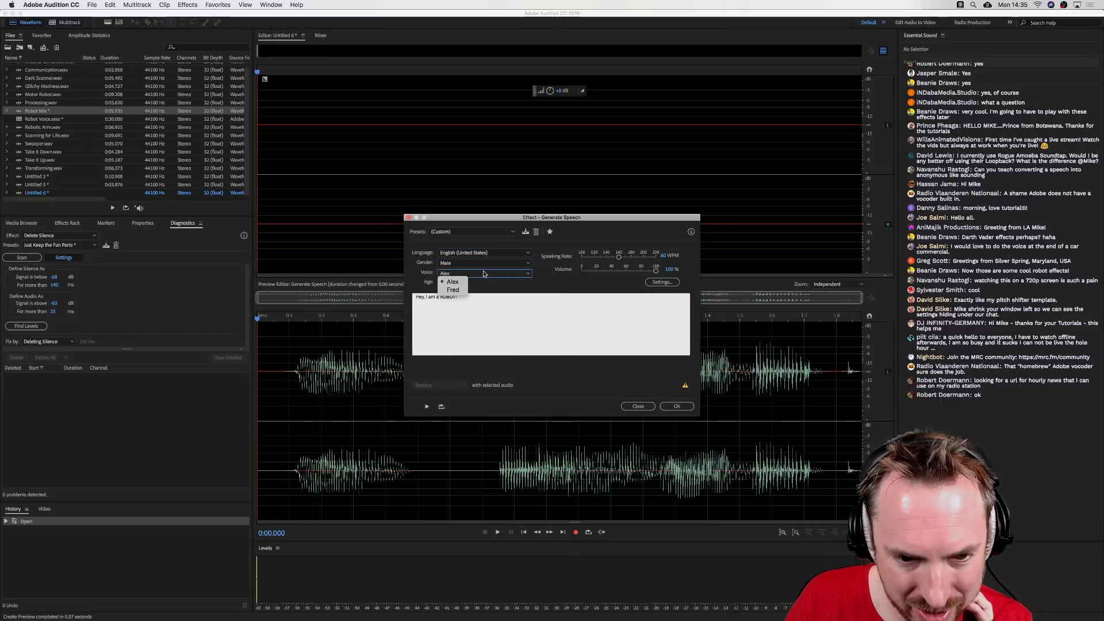
{"action": "left_click", "coordinate": [477, 263]}
{"action": "left_click", "coordinate": [465, 275]}
{"action": "left_click", "coordinate": [493, 265]}
{"action": "left_click", "coordinate": [507, 274]}
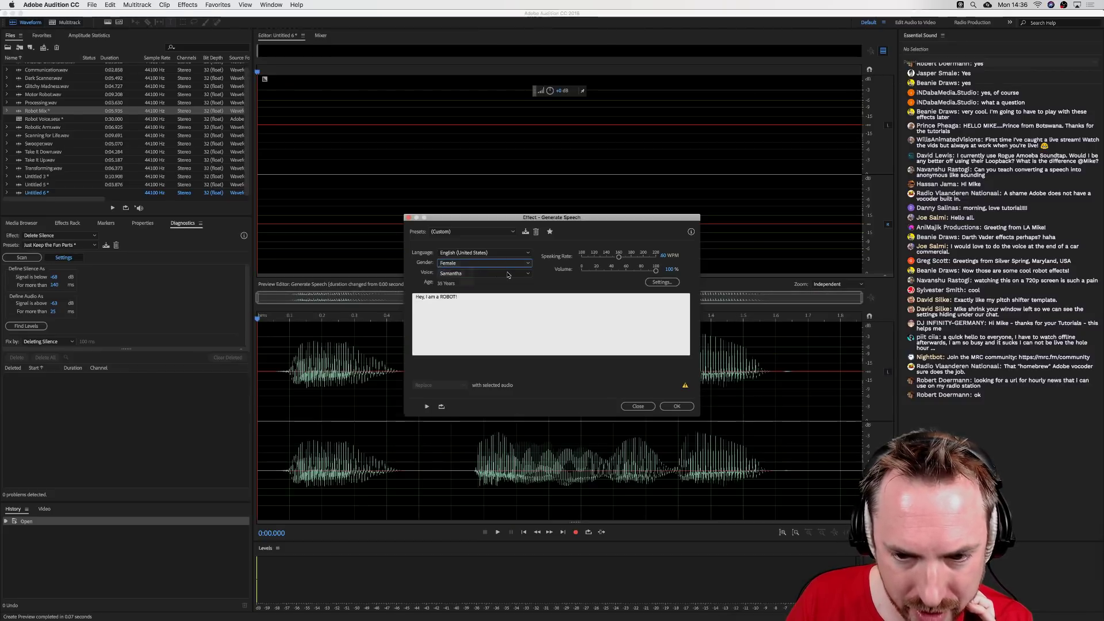
- Switch to System Preferences, search the settings for "voice", and open the Speech settings
{"action": "mouse_move", "coordinate": [588, 609]}
{"action": "left_click", "coordinate": [487, 602]}
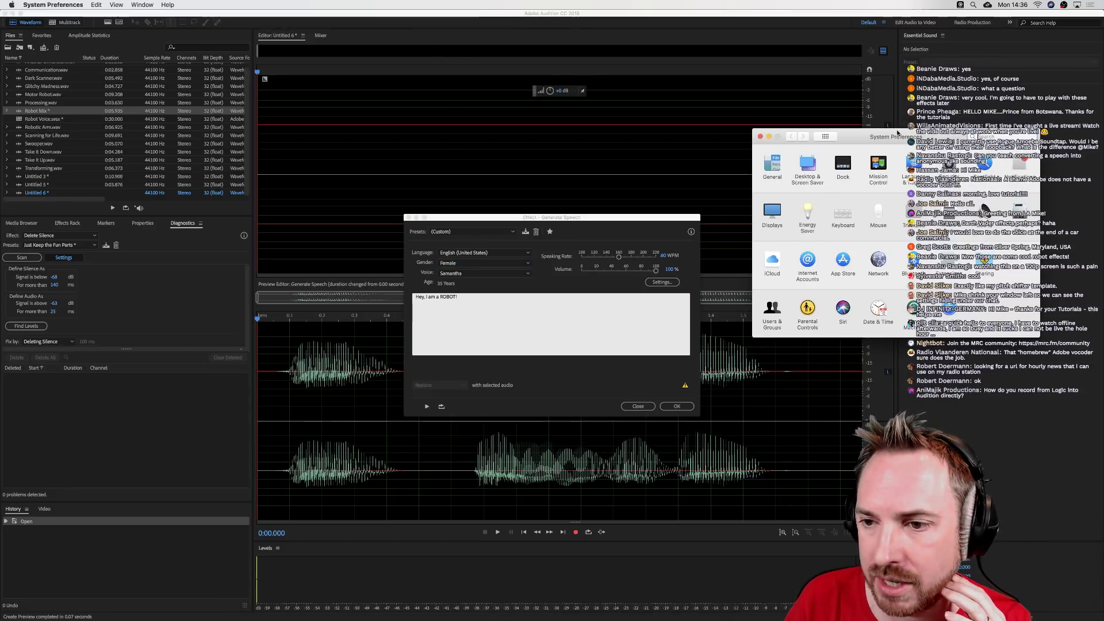
{"action": "left_click_drag", "start_coordinate": [901, 138], "coordinate": [792, 131]}
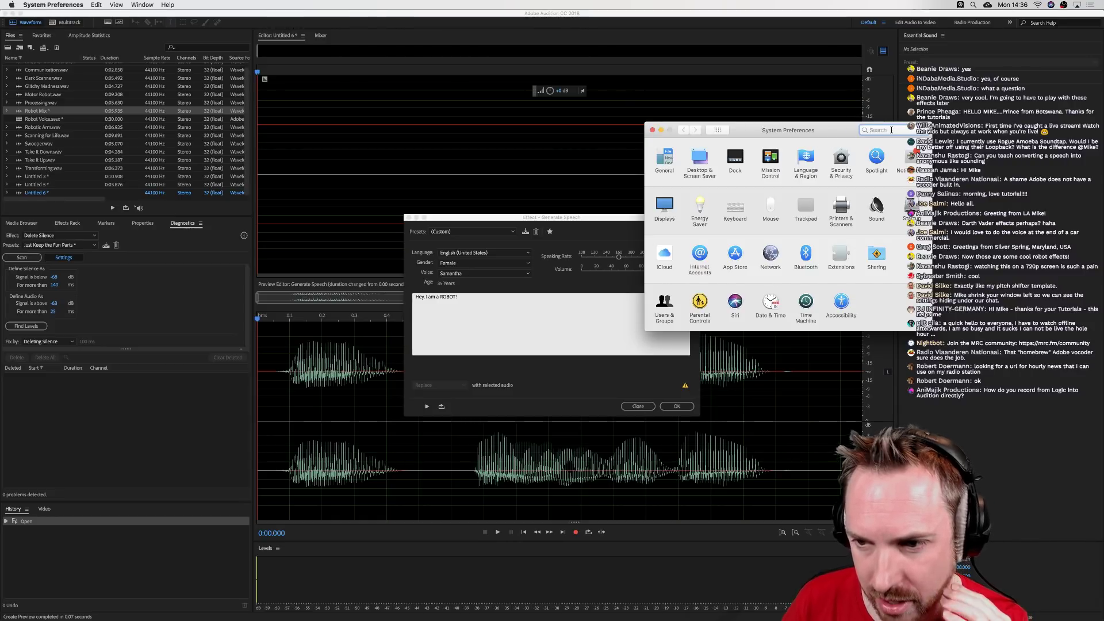
{"action": "type", "text": "voice"}
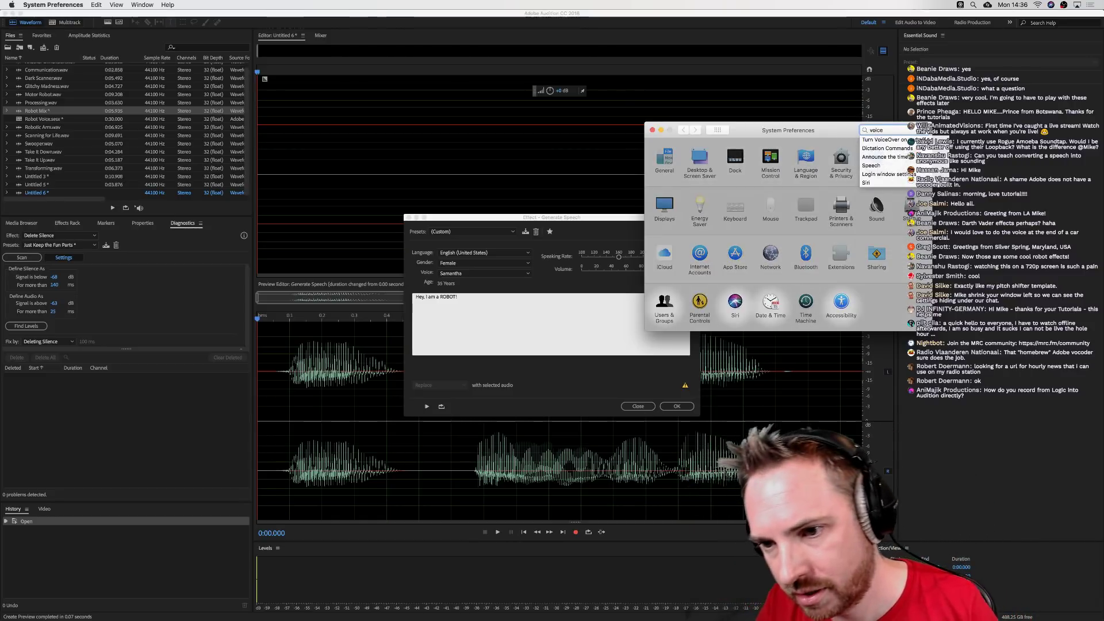
{"action": "left_click", "coordinate": [881, 166]}
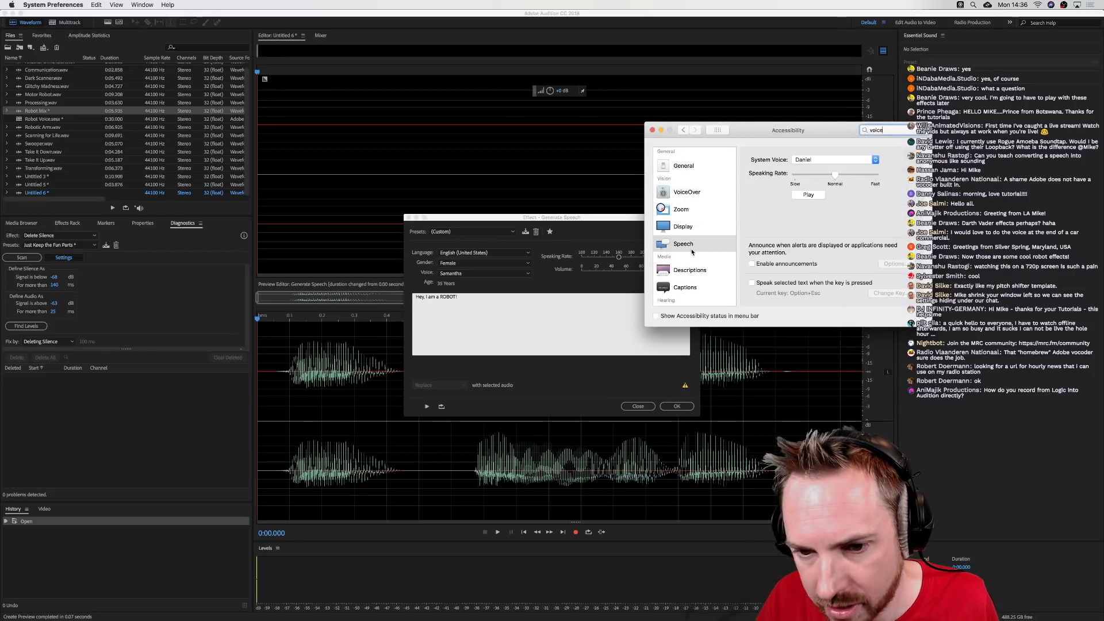
- Keep Daniel as the system voice and play a sample of it
{"action": "left_click", "coordinate": [858, 163]}
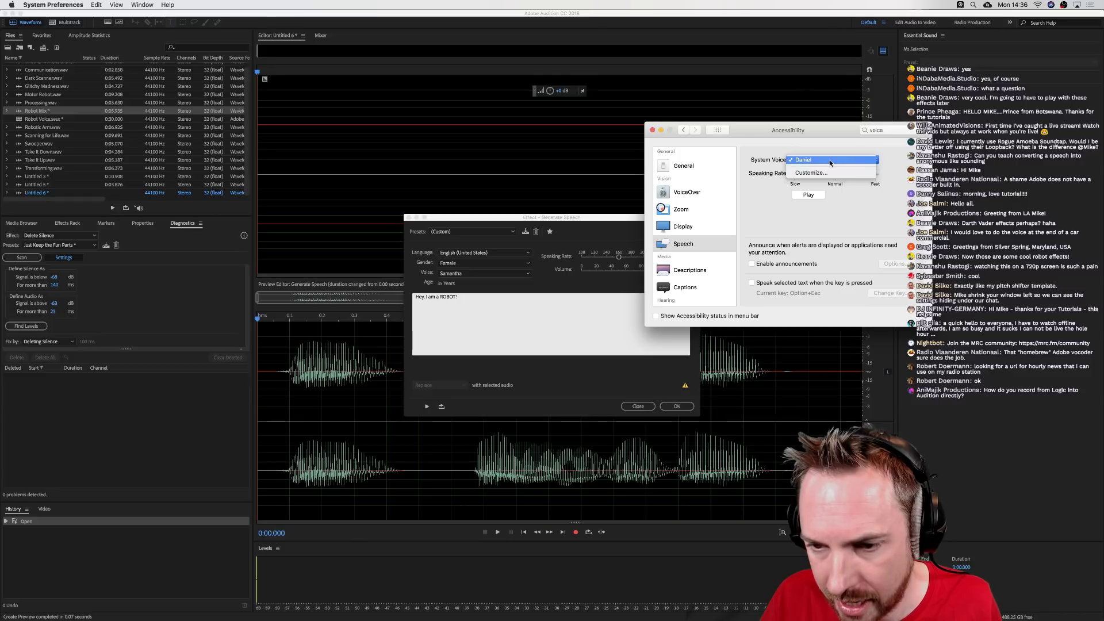
{"action": "left_click", "coordinate": [830, 161]}
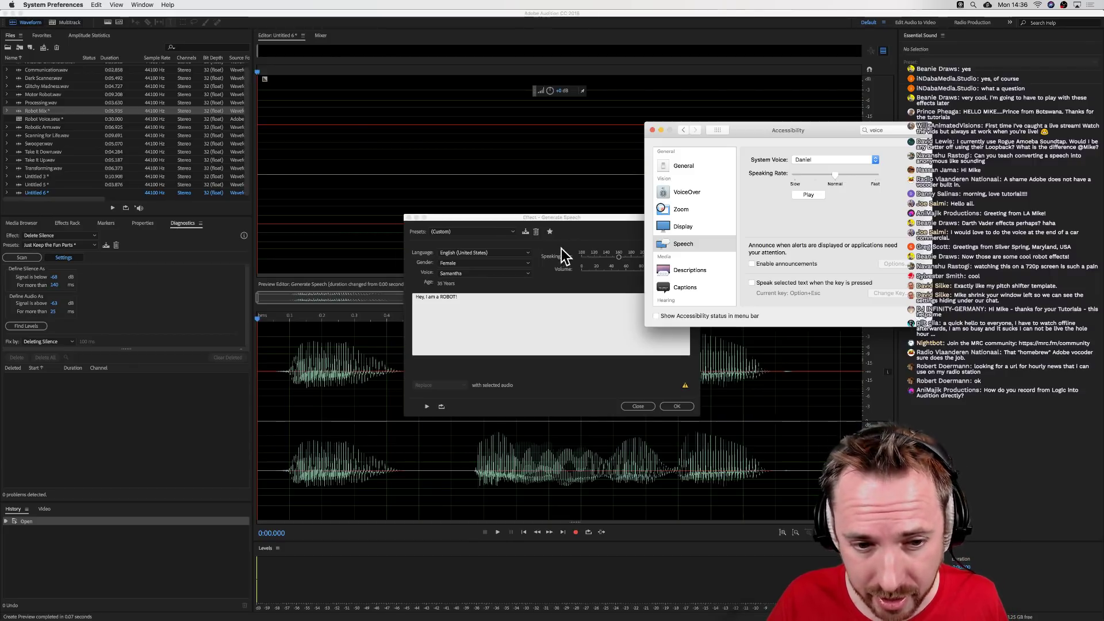
{"action": "left_click", "coordinate": [799, 196]}
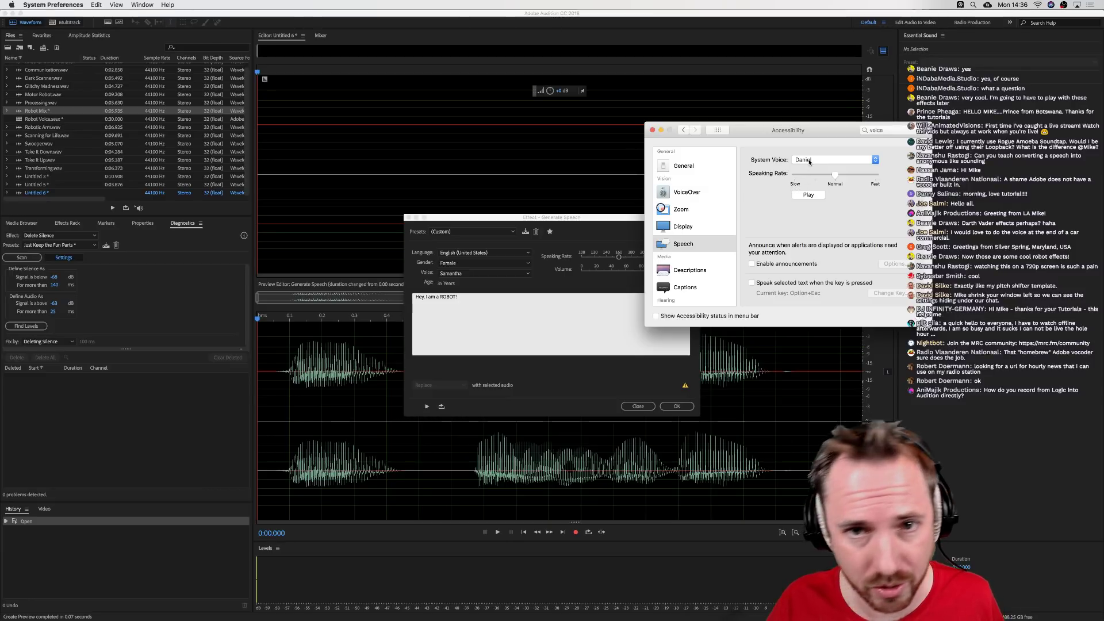
- Open the system voice customization list and mark the Zarvox voice under English (United States) — Novelty for download
{"action": "left_click", "coordinate": [809, 162]}
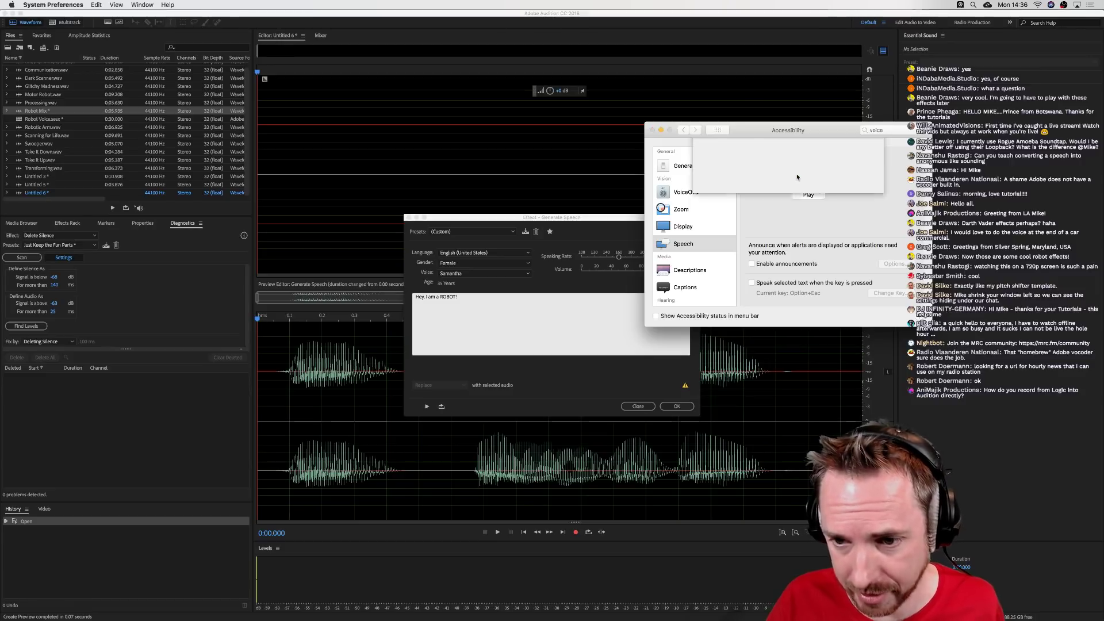
{"action": "left_click", "coordinate": [799, 177]}
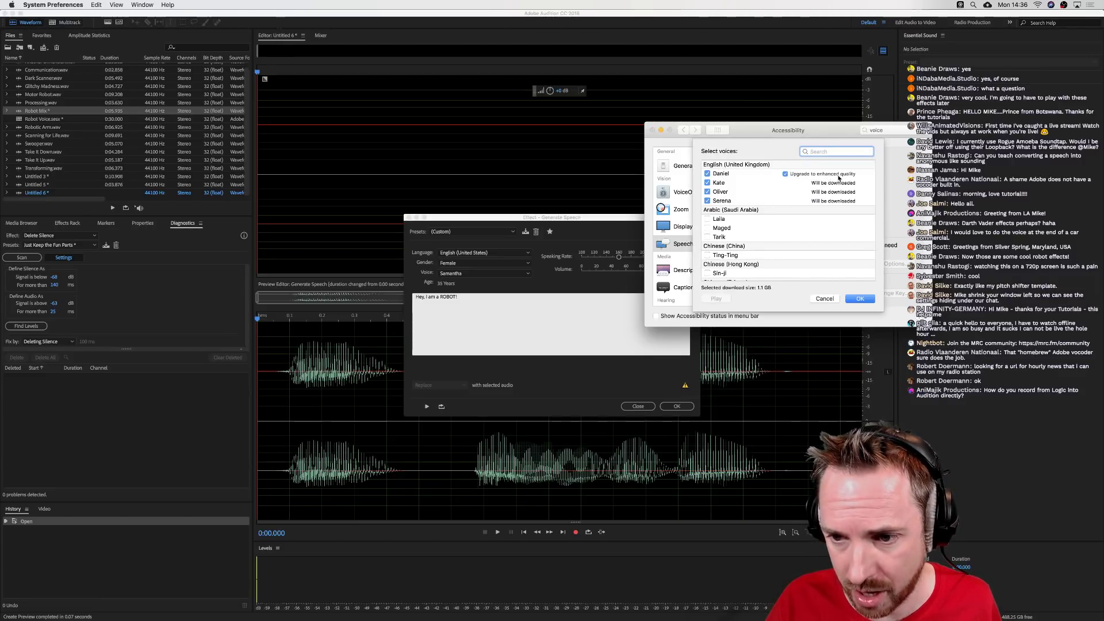
{"action": "scroll", "coordinate": [787, 185], "scroll_direction": "down", "scroll_amount": 5}
{"action": "scroll", "coordinate": [786, 189], "scroll_direction": "down", "scroll_amount": 8}
{"action": "scroll", "coordinate": [786, 190], "scroll_direction": "down", "scroll_amount": 5}
{"action": "scroll", "coordinate": [786, 190], "scroll_direction": "down", "scroll_amount": 5}
{"action": "scroll", "coordinate": [786, 190], "scroll_direction": "down", "scroll_amount": 1}
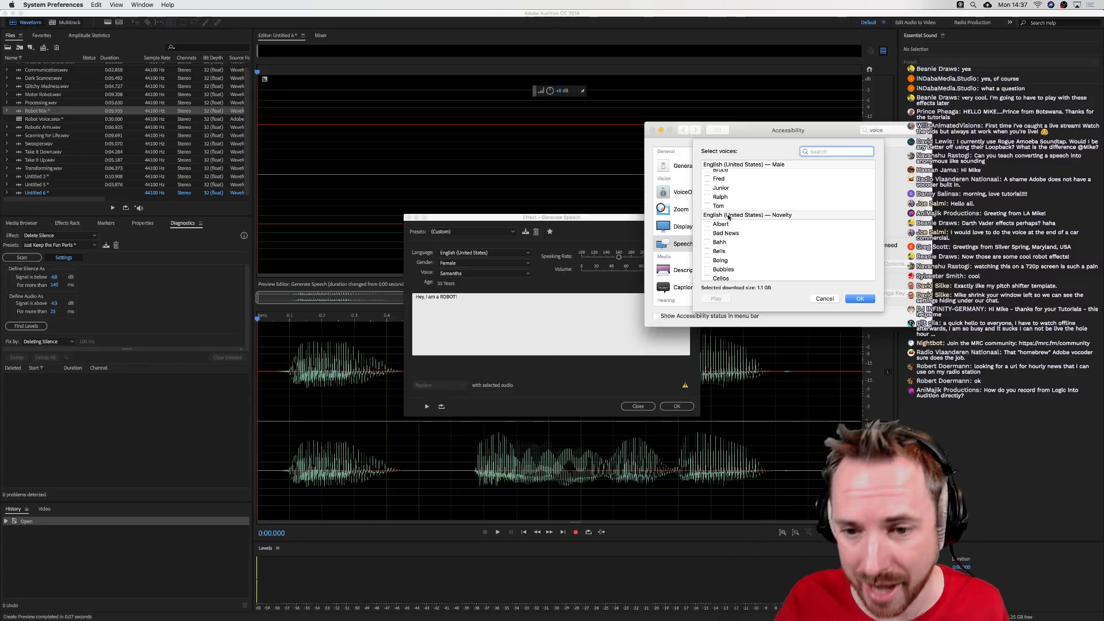
{"action": "scroll", "coordinate": [782, 223], "scroll_direction": "down", "scroll_amount": 5}
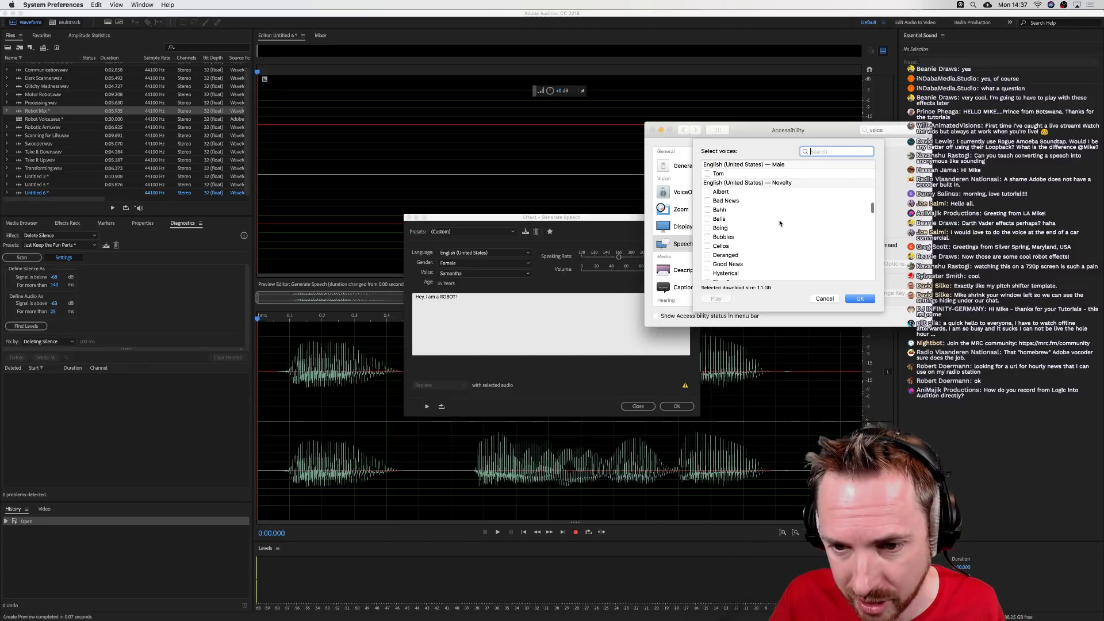
{"action": "scroll", "coordinate": [768, 226], "scroll_direction": "down", "scroll_amount": 2}
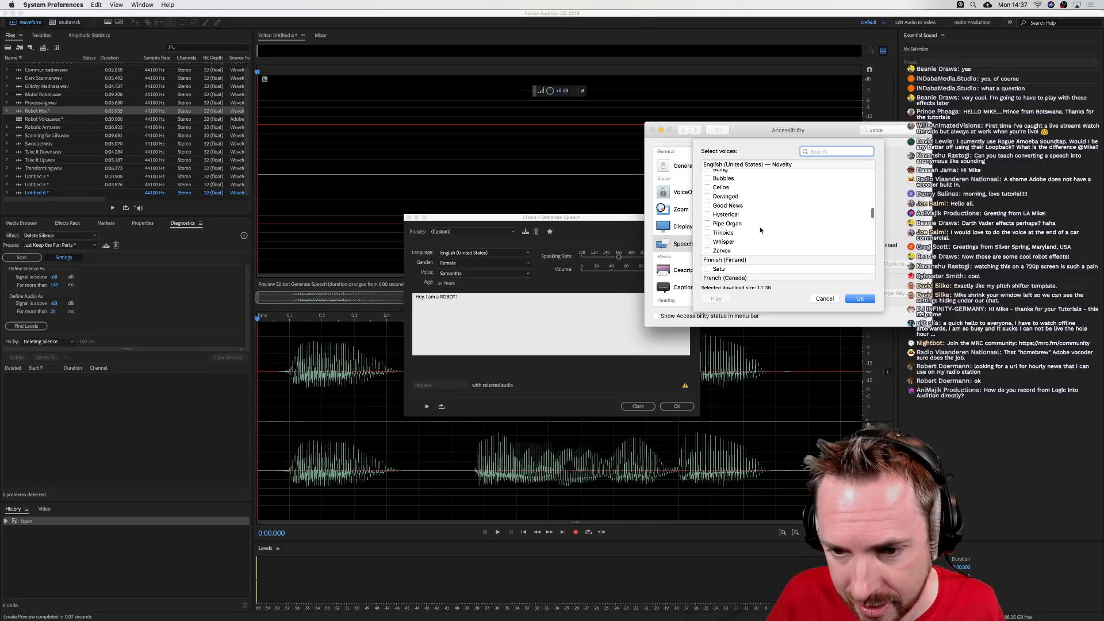
{"action": "left_click", "coordinate": [707, 251]}
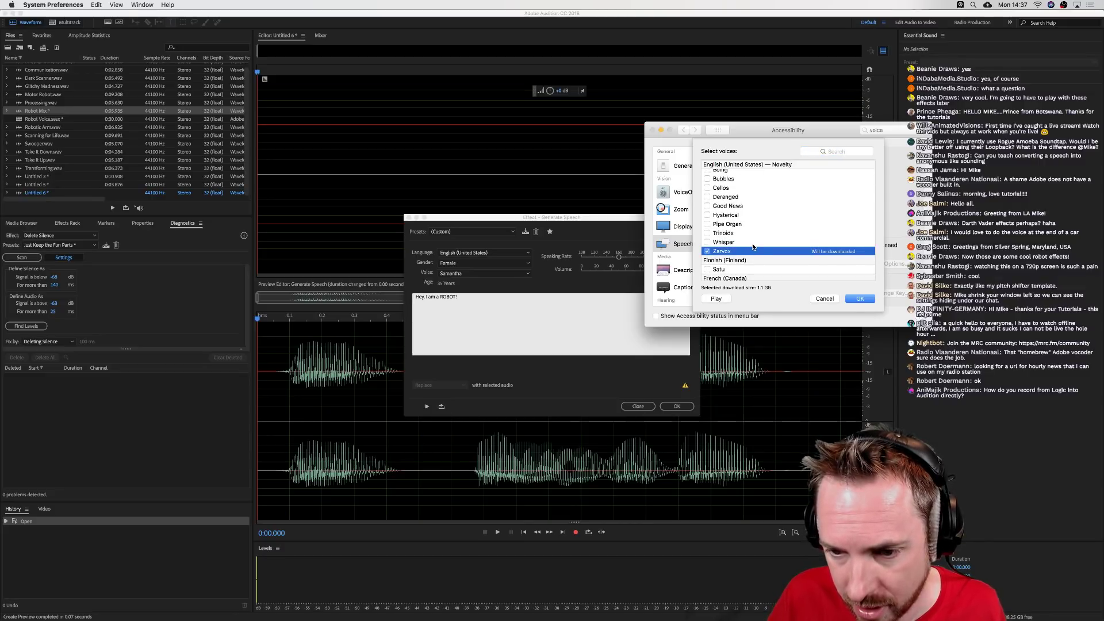
- Add the Alex voice under English (United States) — Male and confirm the voice selection to start the downloads
{"action": "scroll", "coordinate": [752, 246], "scroll_direction": "up", "scroll_amount": 3}
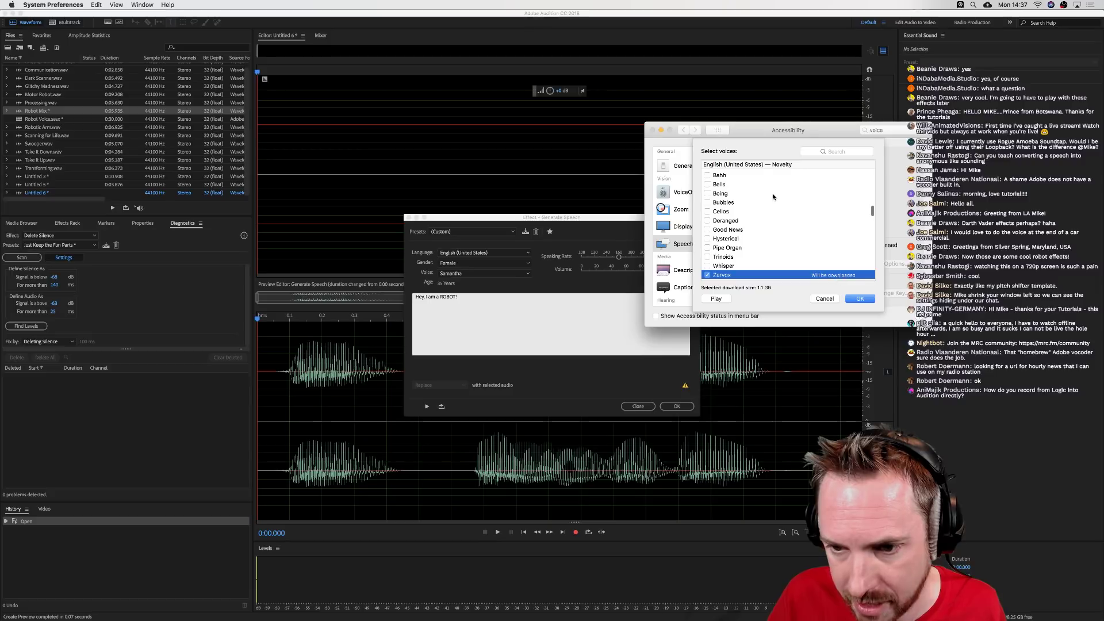
{"action": "scroll", "coordinate": [772, 194], "scroll_direction": "up", "scroll_amount": 8}
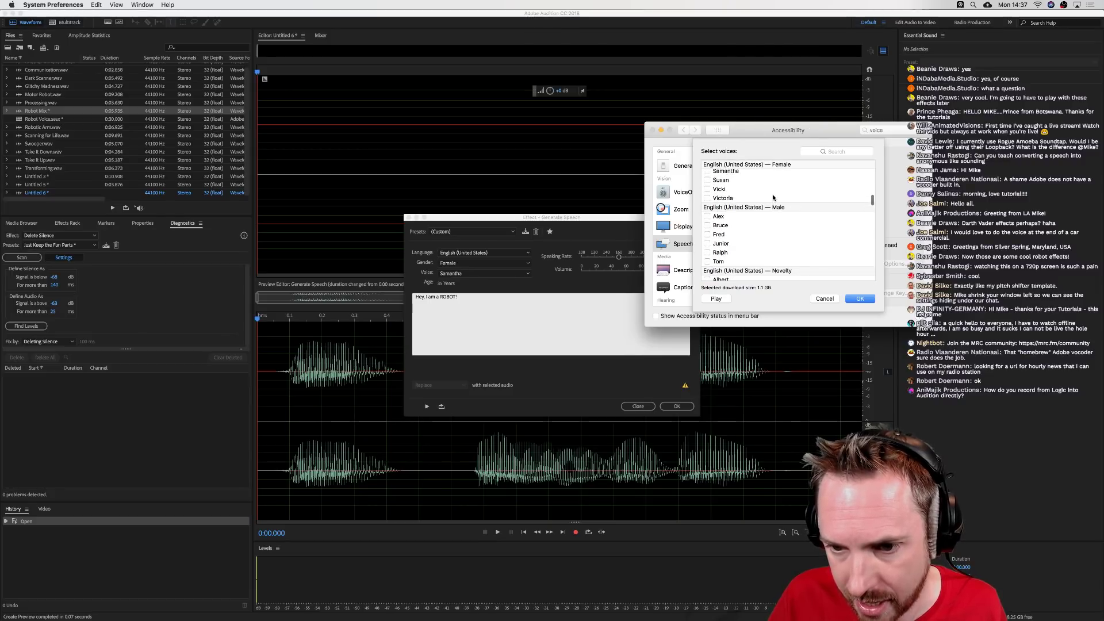
{"action": "scroll", "coordinate": [772, 197], "scroll_direction": "up", "scroll_amount": 1}
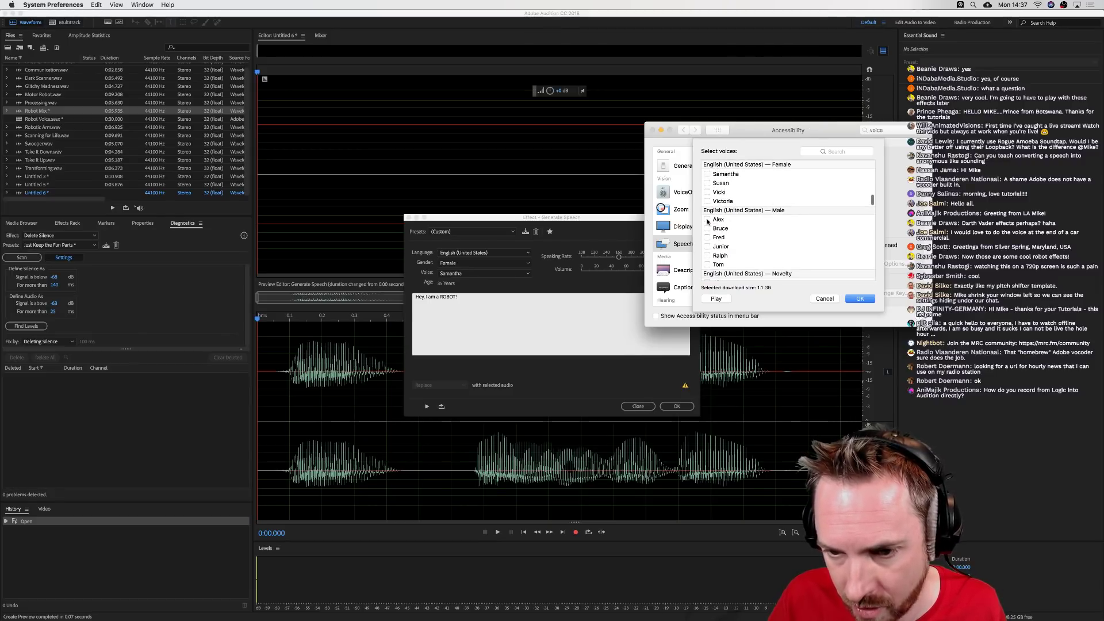
{"action": "left_click", "coordinate": [707, 219]}
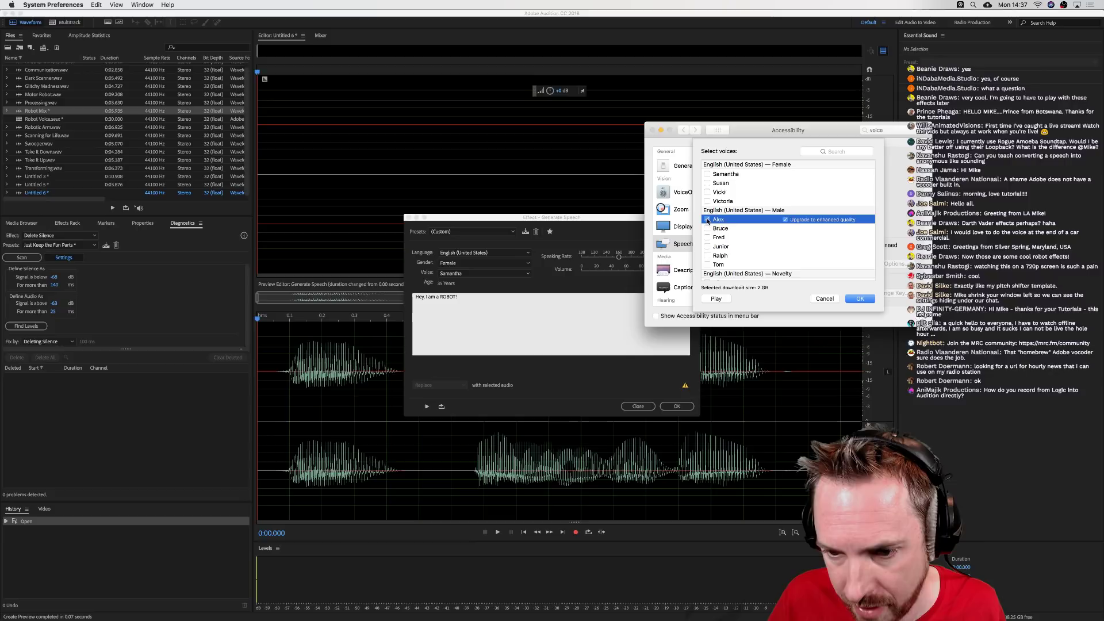
{"action": "left_click", "coordinate": [859, 298]}
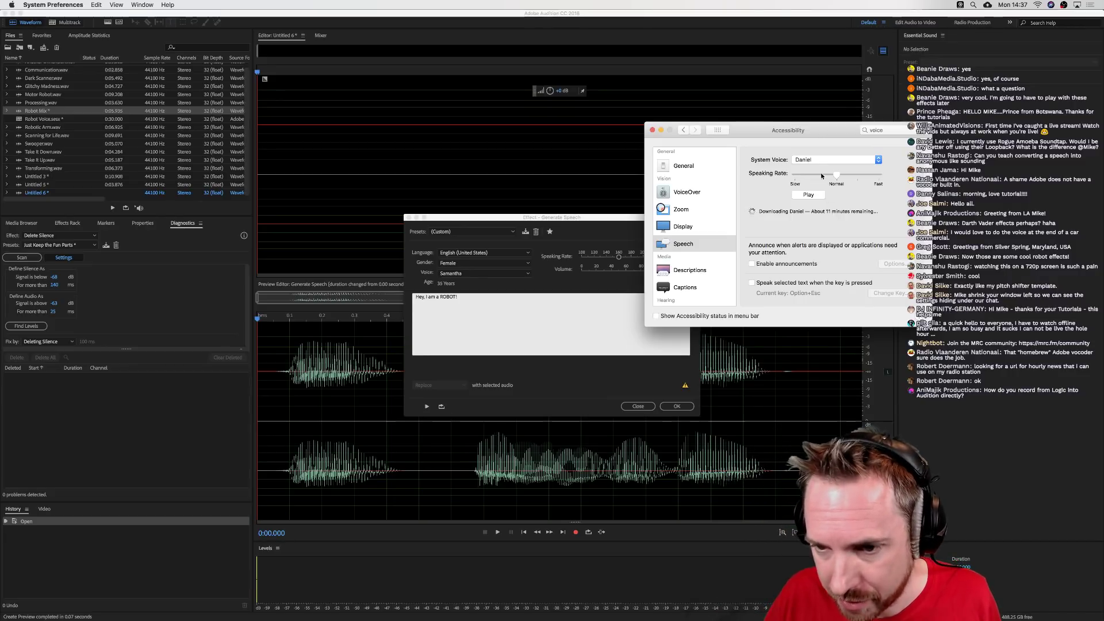
- Reopen the system voice customization list and play samples of the Alex voice
{"action": "left_click", "coordinate": [822, 162]}
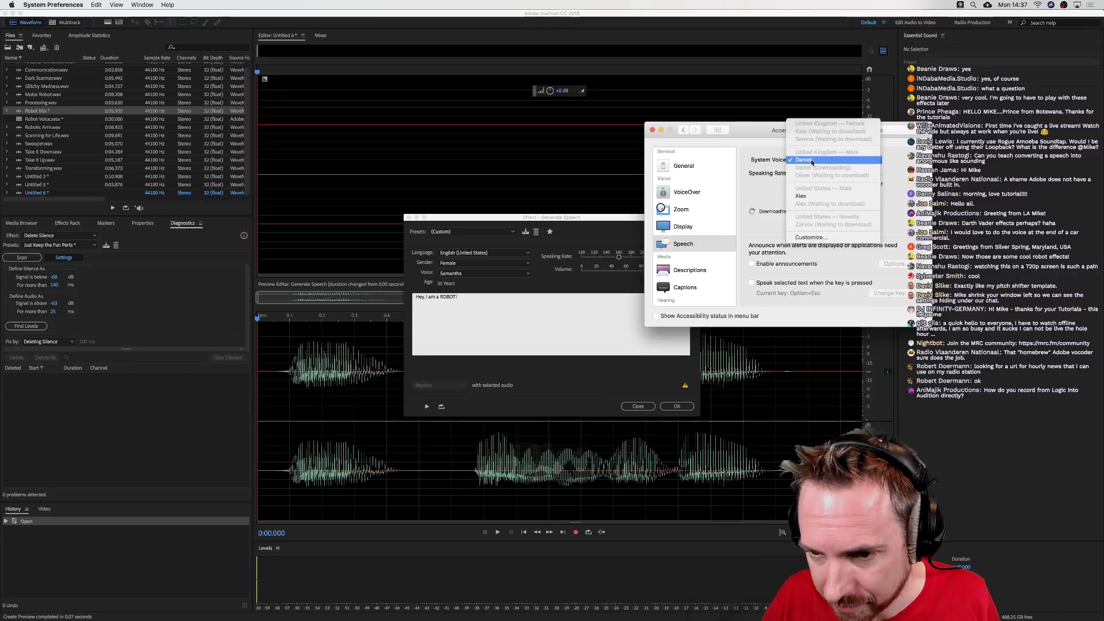
{"action": "left_click", "coordinate": [815, 237]}
{"action": "scroll", "coordinate": [749, 210], "scroll_direction": "down", "scroll_amount": 5}
{"action": "scroll", "coordinate": [748, 211], "scroll_direction": "down", "scroll_amount": 10}
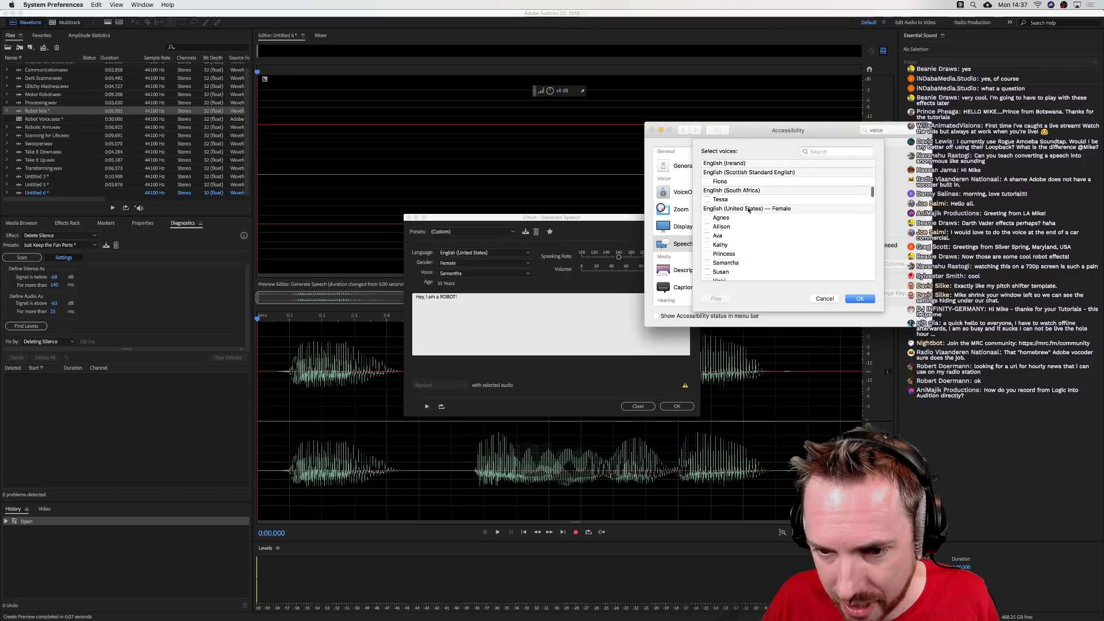
{"action": "left_click", "coordinate": [731, 234]}
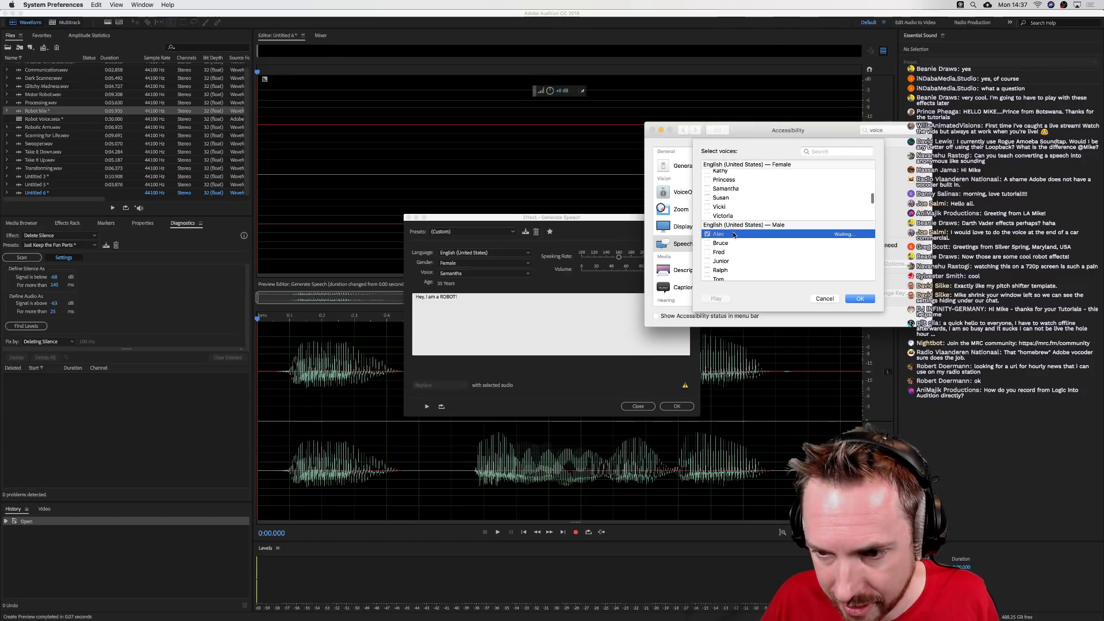
{"action": "left_click", "coordinate": [716, 299]}
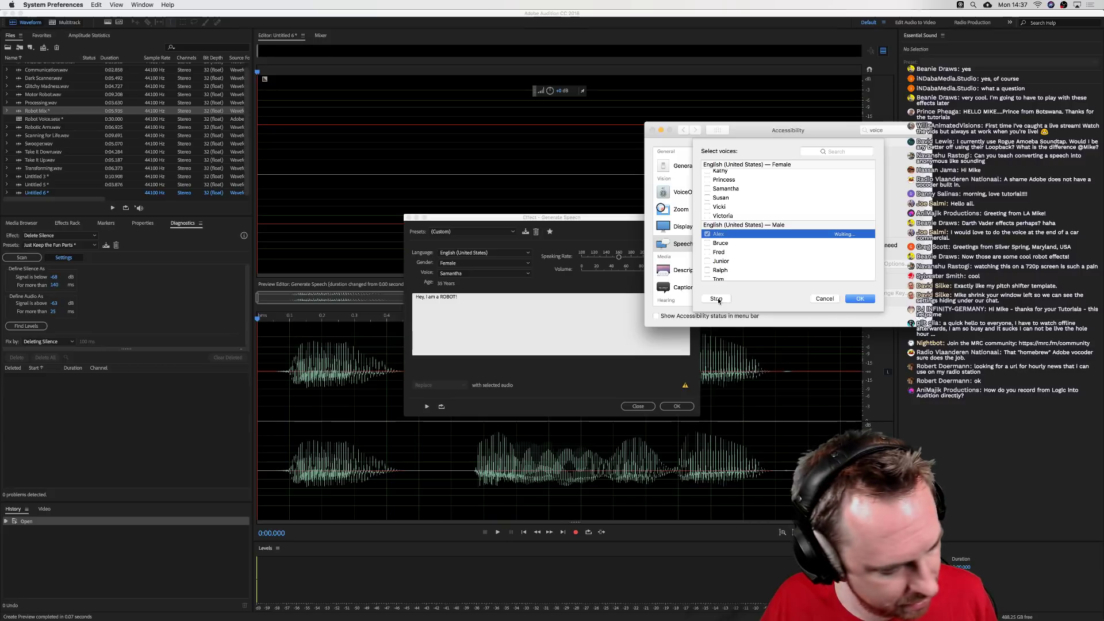
{"action": "left_click", "coordinate": [715, 298]}
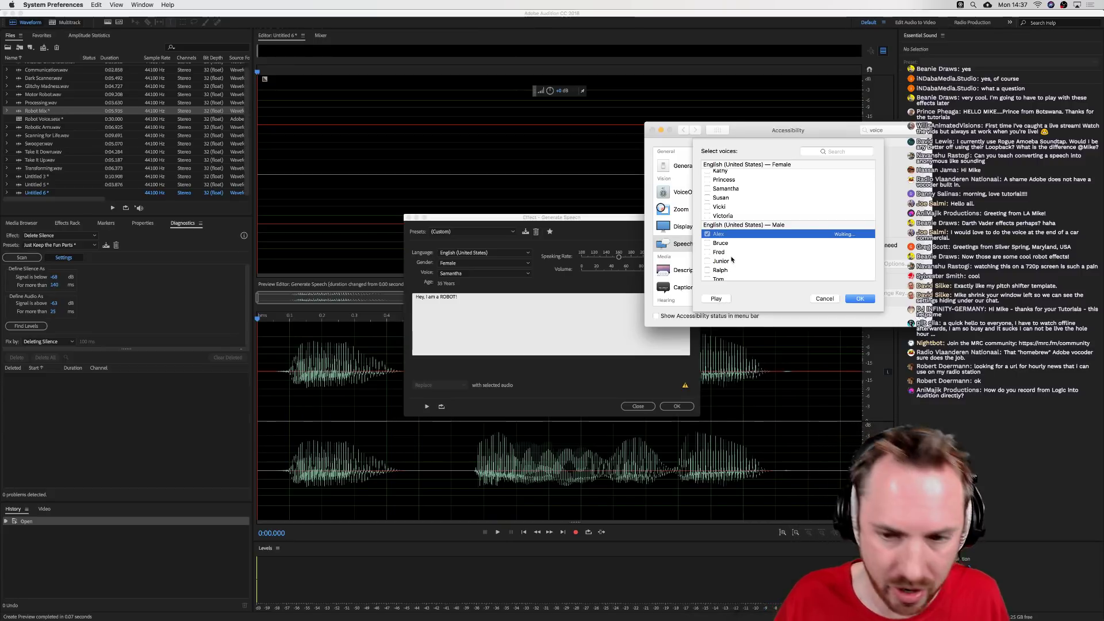
{"action": "scroll", "coordinate": [718, 249], "scroll_direction": "down", "scroll_amount": 1}
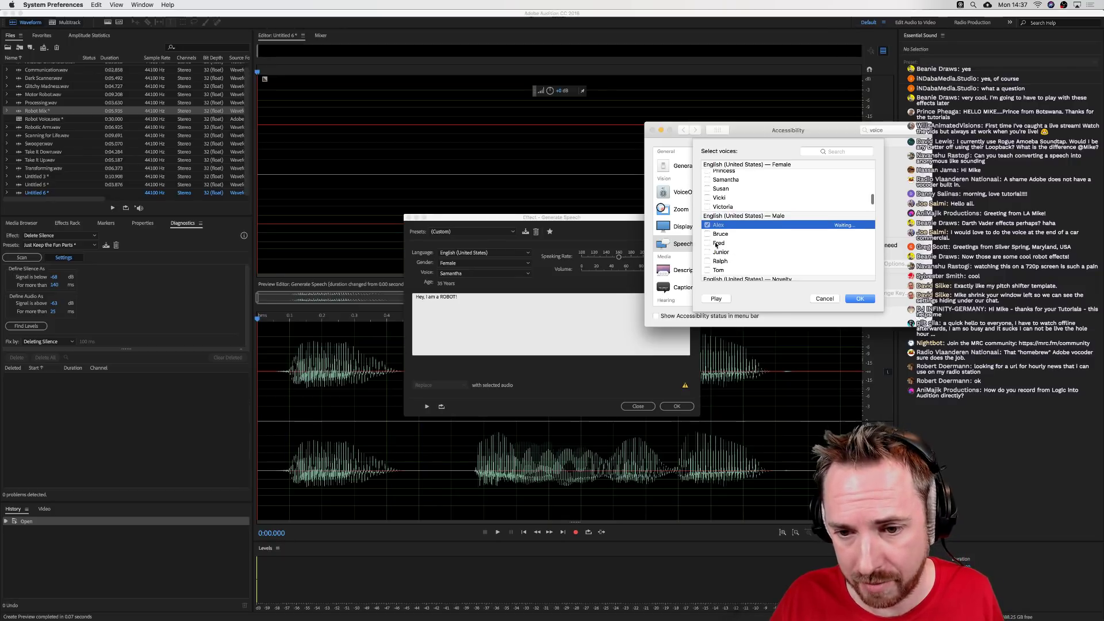
{"action": "left_click", "coordinate": [716, 298]}
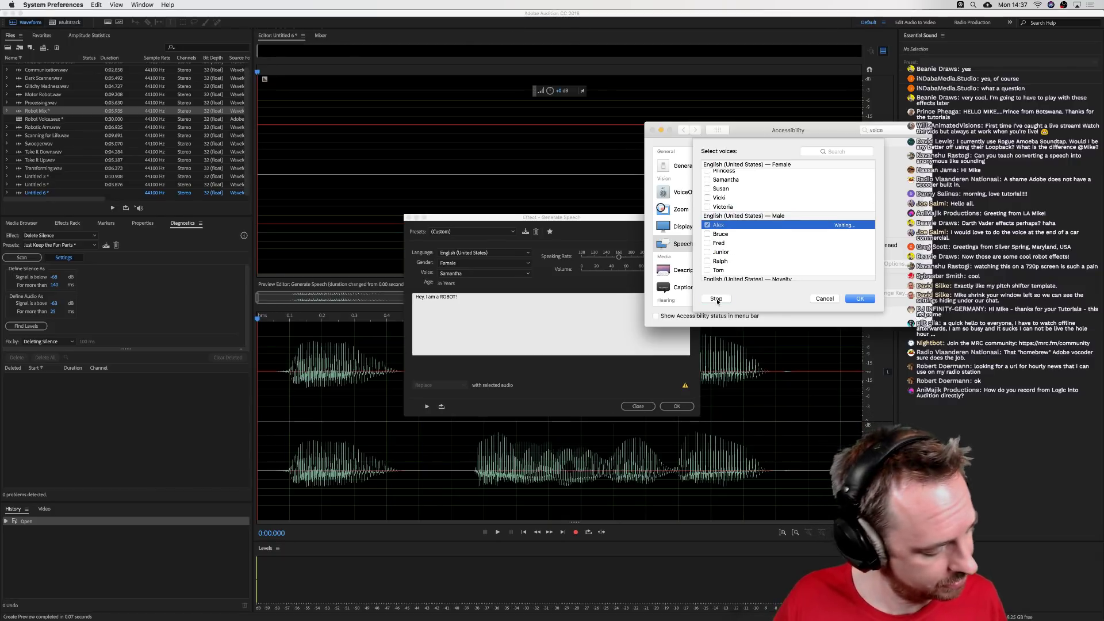
- Browse the English (United States) novelty voices and select Zarvox in the list
{"action": "scroll", "coordinate": [729, 262], "scroll_direction": "down", "scroll_amount": 3}
{"action": "scroll", "coordinate": [728, 262], "scroll_direction": "down", "scroll_amount": 3}
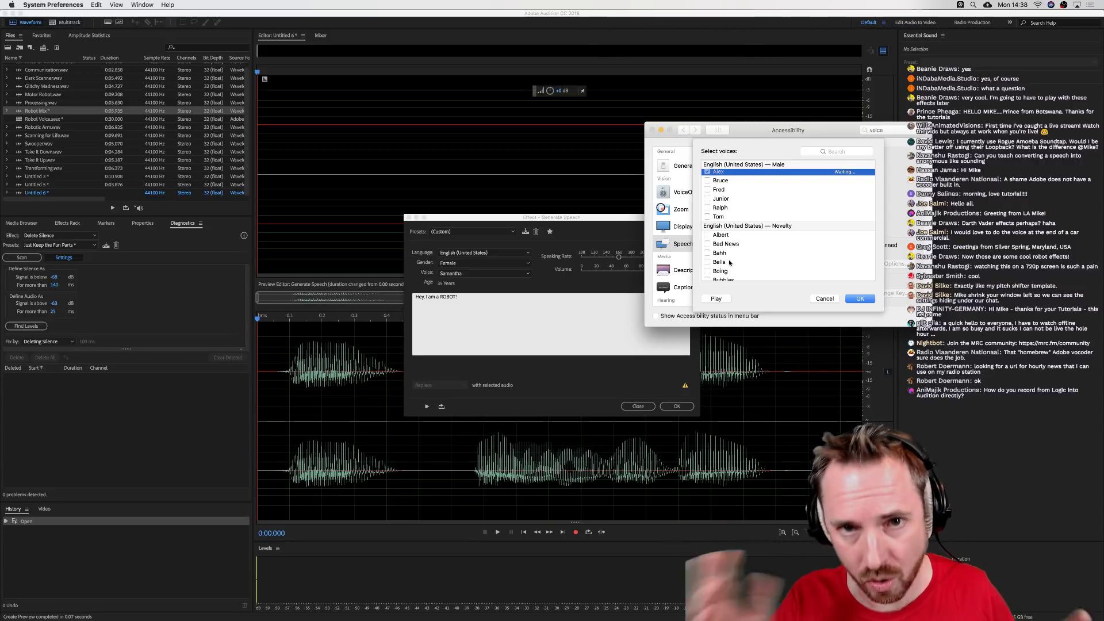
{"action": "scroll", "coordinate": [728, 258], "scroll_direction": "down", "scroll_amount": 1}
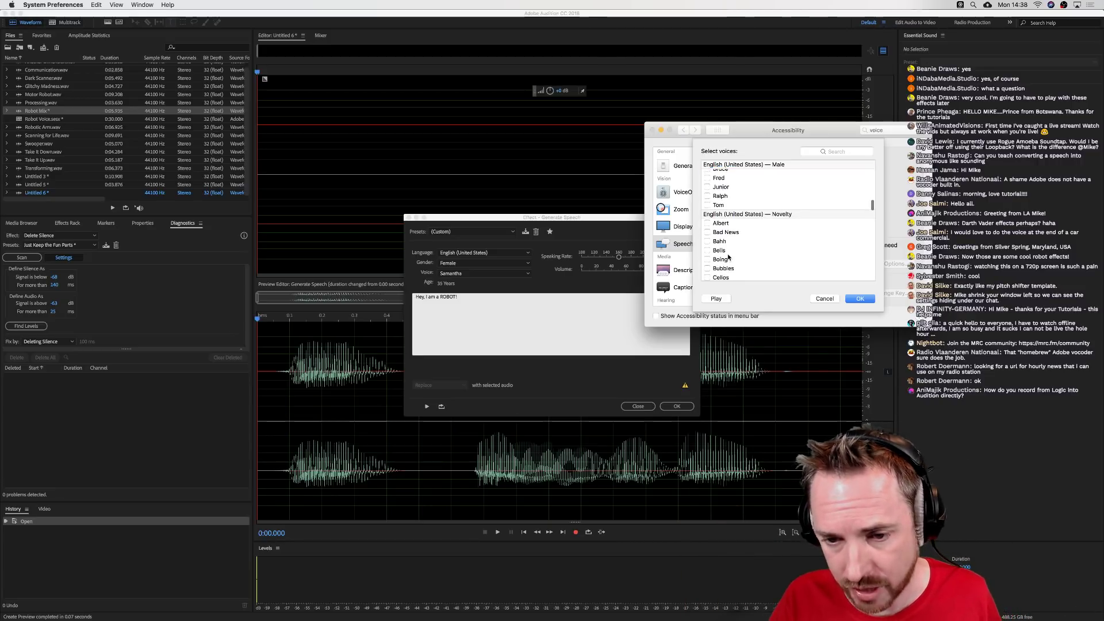
{"action": "scroll", "coordinate": [729, 250], "scroll_direction": "down", "scroll_amount": 5}
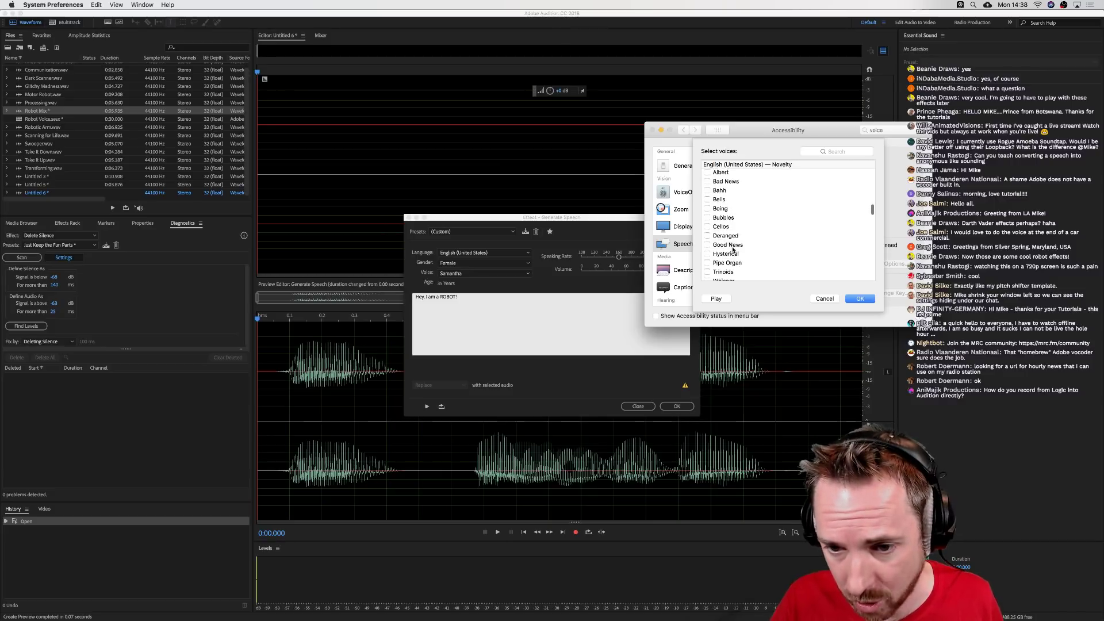
{"action": "scroll", "coordinate": [733, 249], "scroll_direction": "down", "scroll_amount": 2}
{"action": "left_click", "coordinate": [747, 243]}
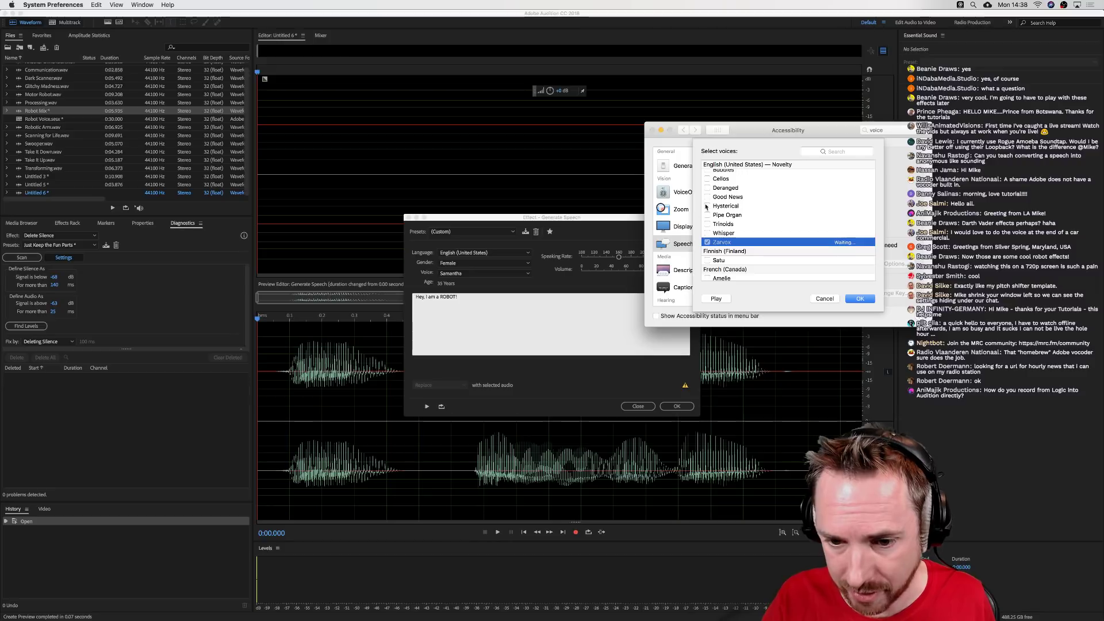
- Check the available female English (United States) voices in the Generate Speech effect, keep Samantha, and return to System Preferences
{"action": "mouse_move", "coordinate": [457, 604]}
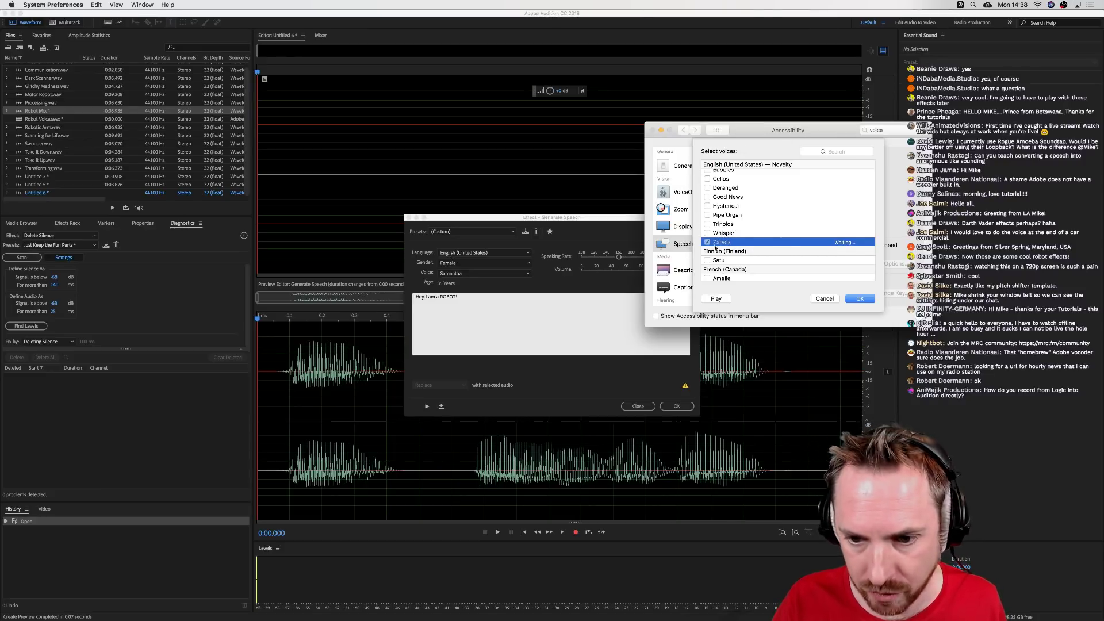
{"action": "left_click", "coordinate": [451, 264]}
{"action": "left_click", "coordinate": [433, 274]}
{"action": "left_click", "coordinate": [457, 275]}
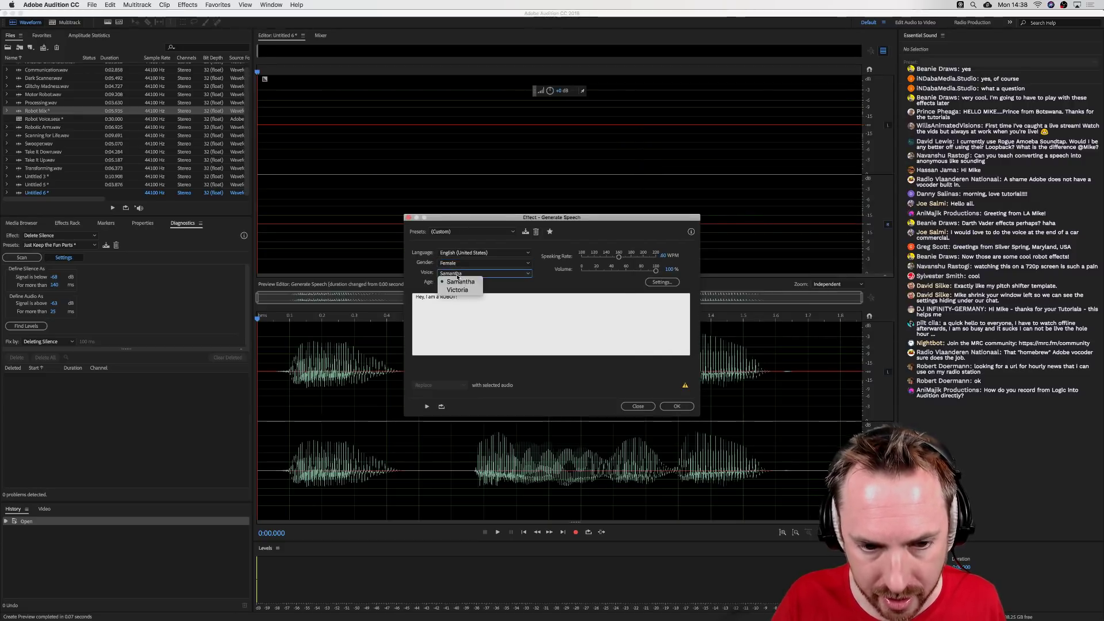
{"action": "left_click", "coordinate": [460, 282]}
{"action": "mouse_move", "coordinate": [315, 614]}
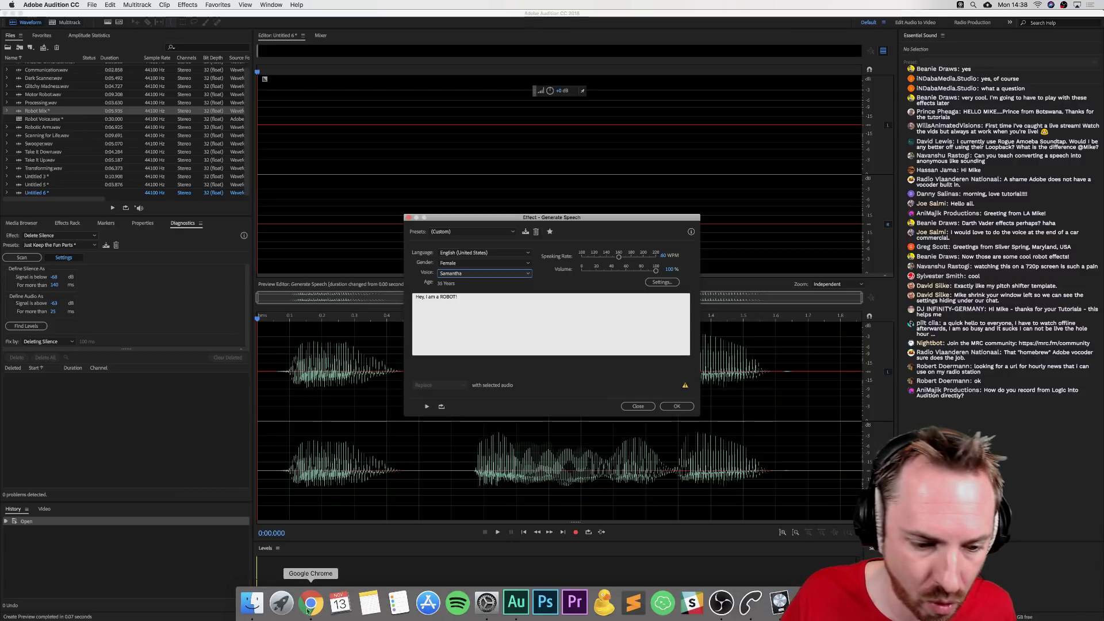
{"action": "left_click", "coordinate": [487, 602]}
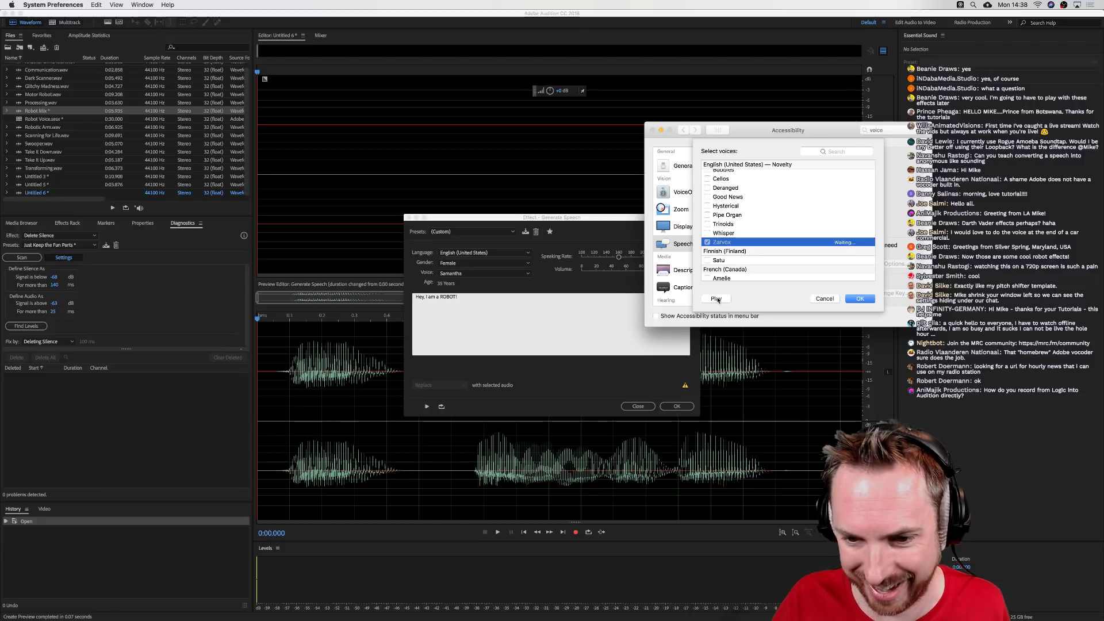
- Audition the Trinoids, Pipe Organ, Deranged and Cellos voices in the English (United States) novelty list
{"action": "left_click", "coordinate": [732, 224]}
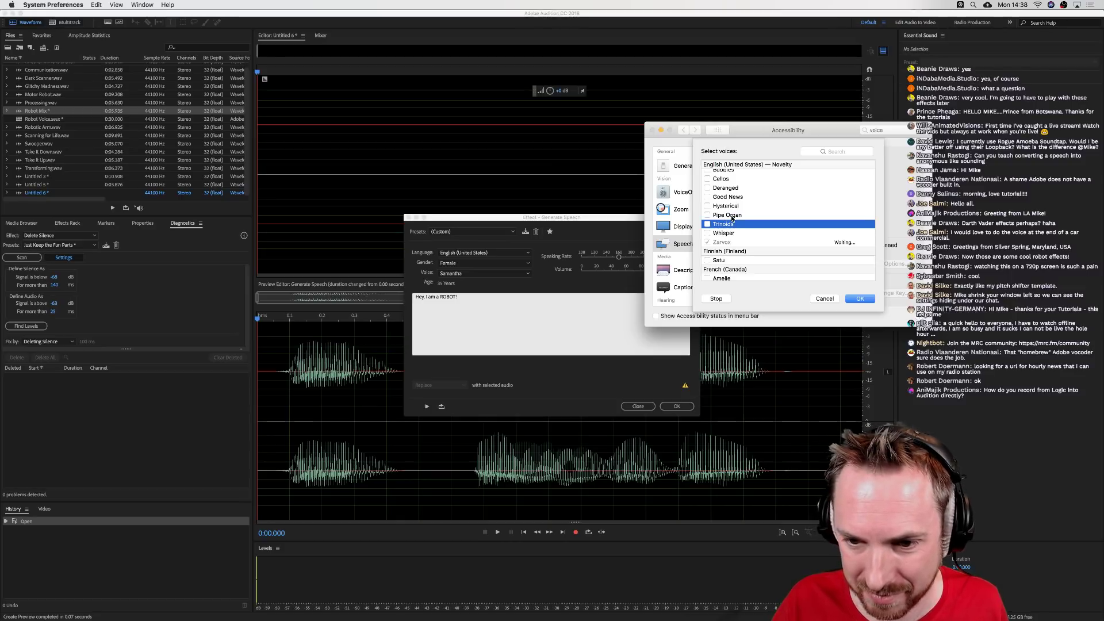
{"action": "left_click", "coordinate": [731, 215]}
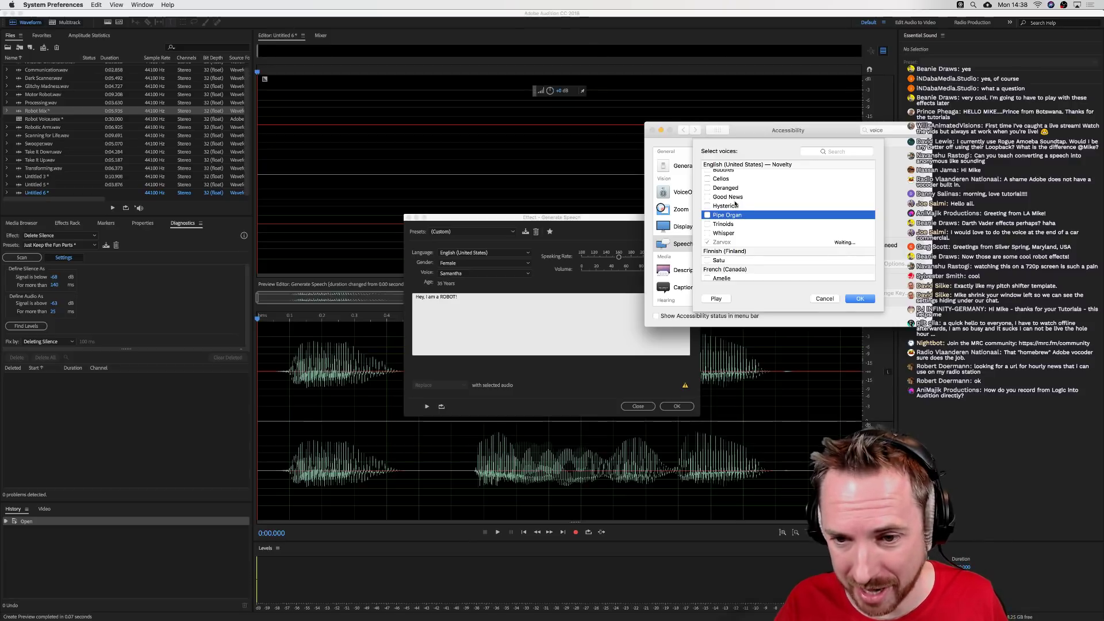
{"action": "left_click", "coordinate": [731, 189]}
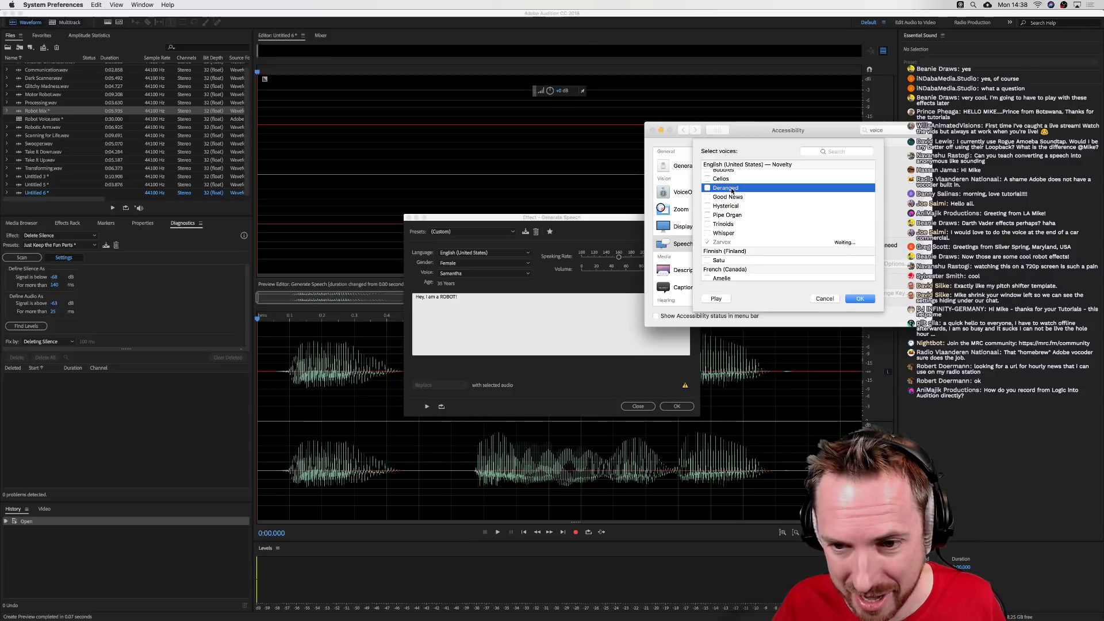
{"action": "left_click", "coordinate": [715, 299]}
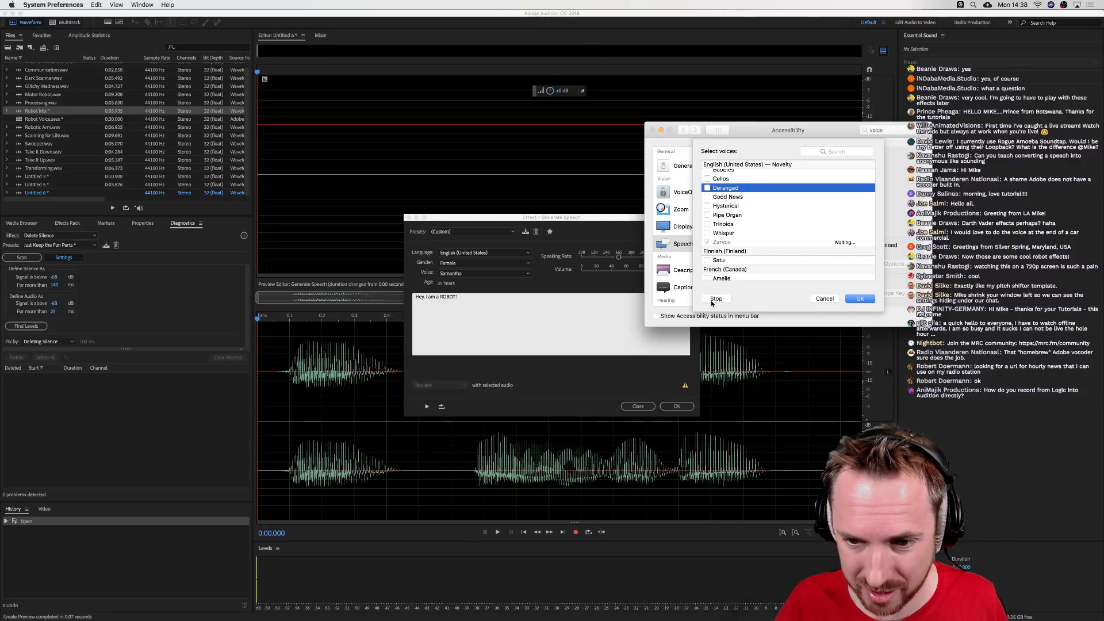
{"action": "scroll", "coordinate": [727, 215], "scroll_direction": "up", "scroll_amount": 2}
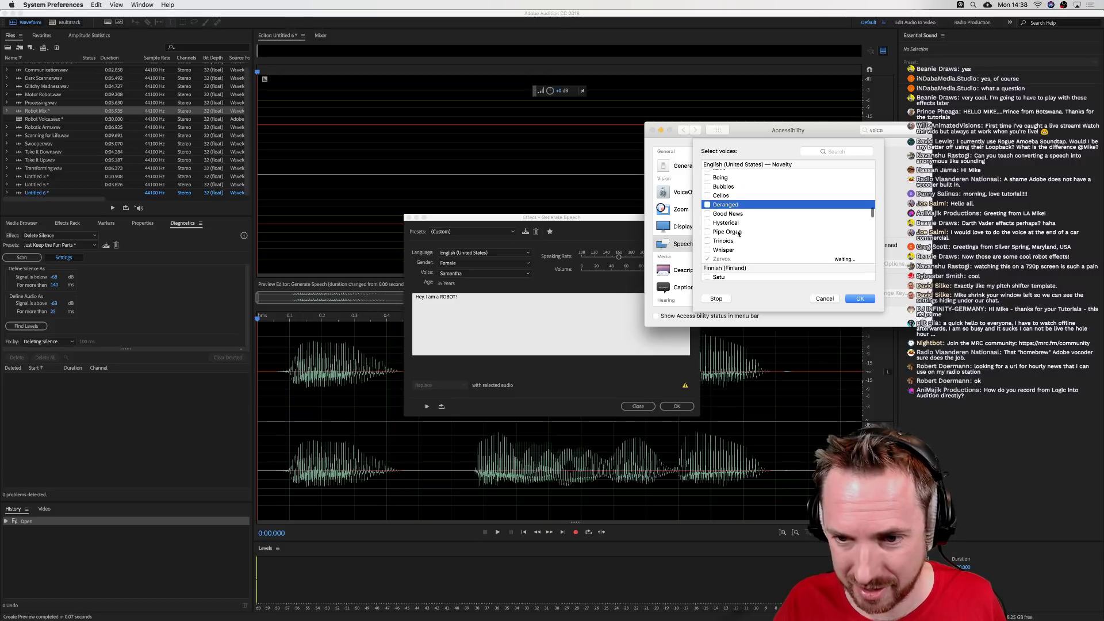
{"action": "left_click", "coordinate": [723, 197]}
{"action": "left_click", "coordinate": [715, 299]}
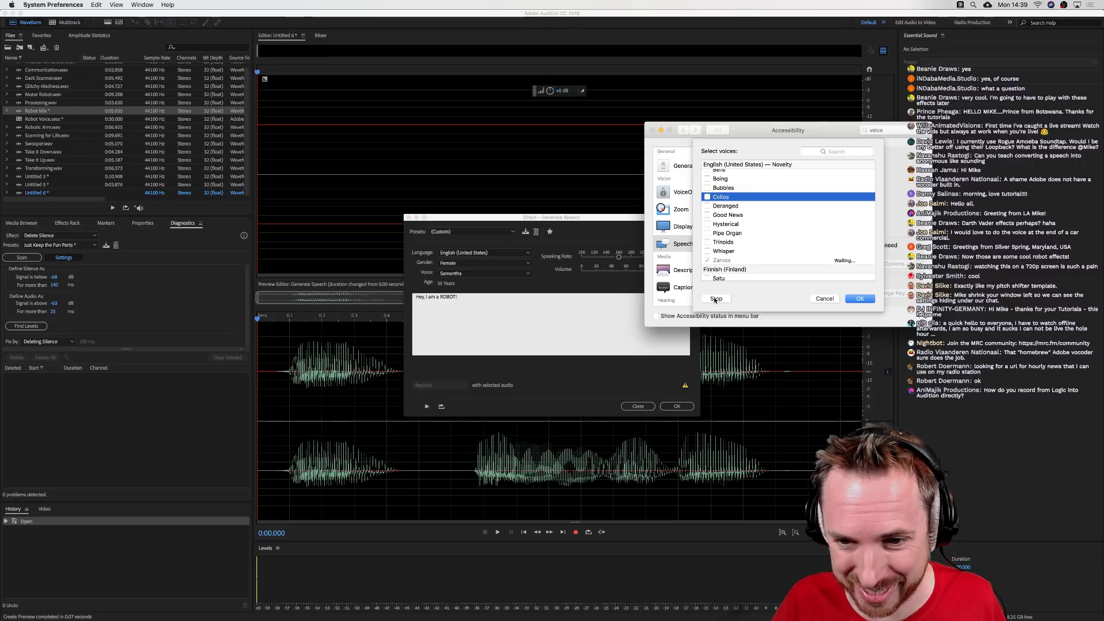
- Play samples of the Bubbles, Bahh and Bad News novelty voices
{"action": "scroll", "coordinate": [740, 210], "scroll_direction": "up", "scroll_amount": 1}
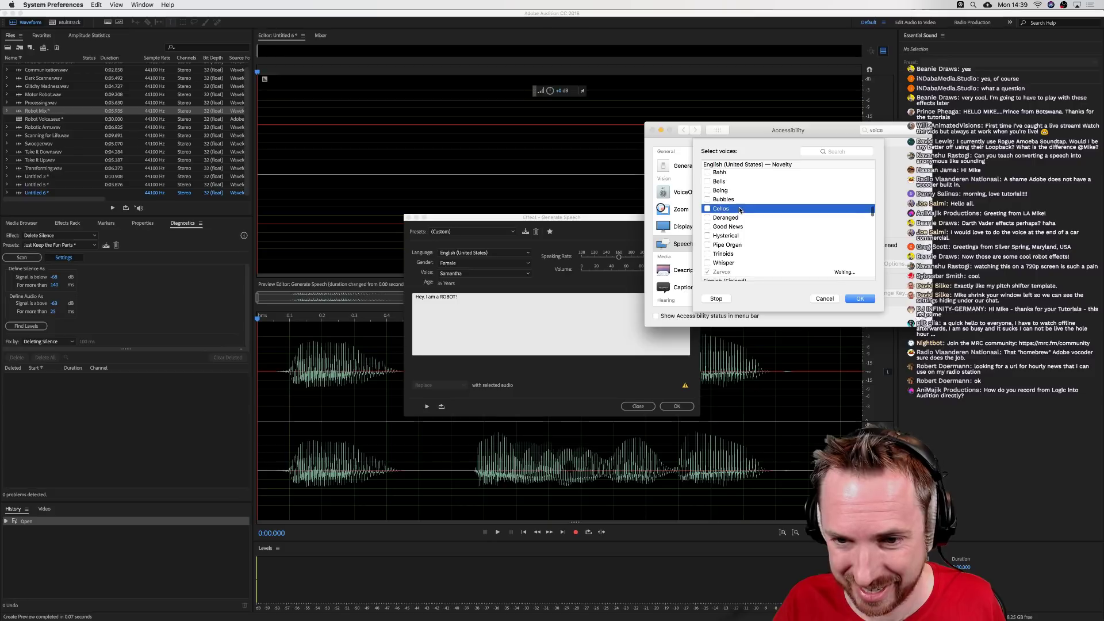
{"action": "scroll", "coordinate": [741, 211], "scroll_direction": "up", "scroll_amount": 1}
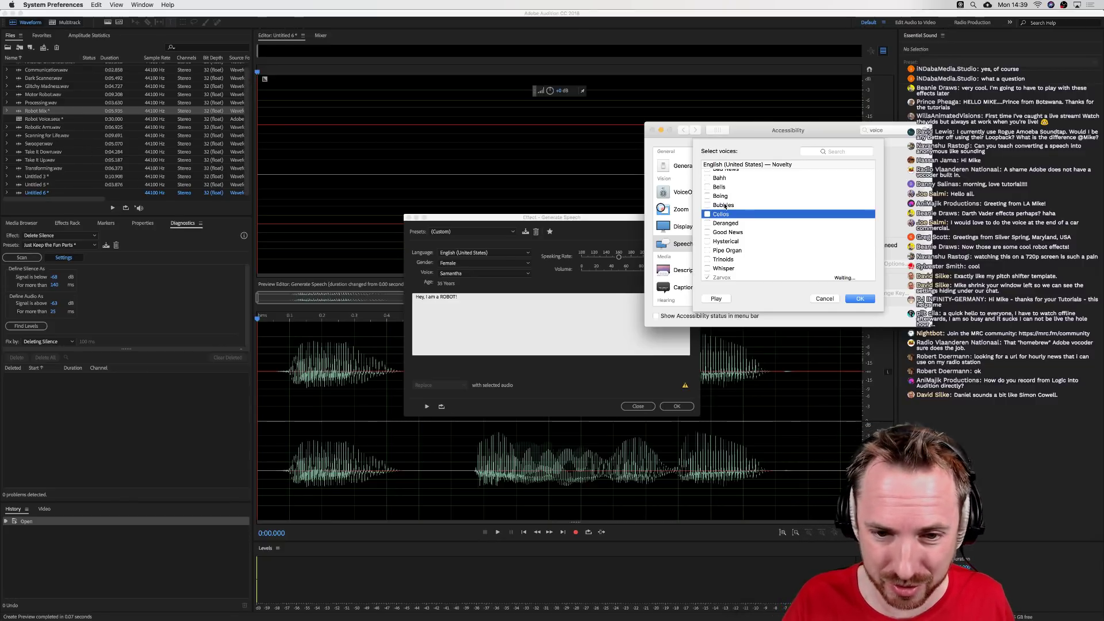
{"action": "left_click", "coordinate": [724, 206]}
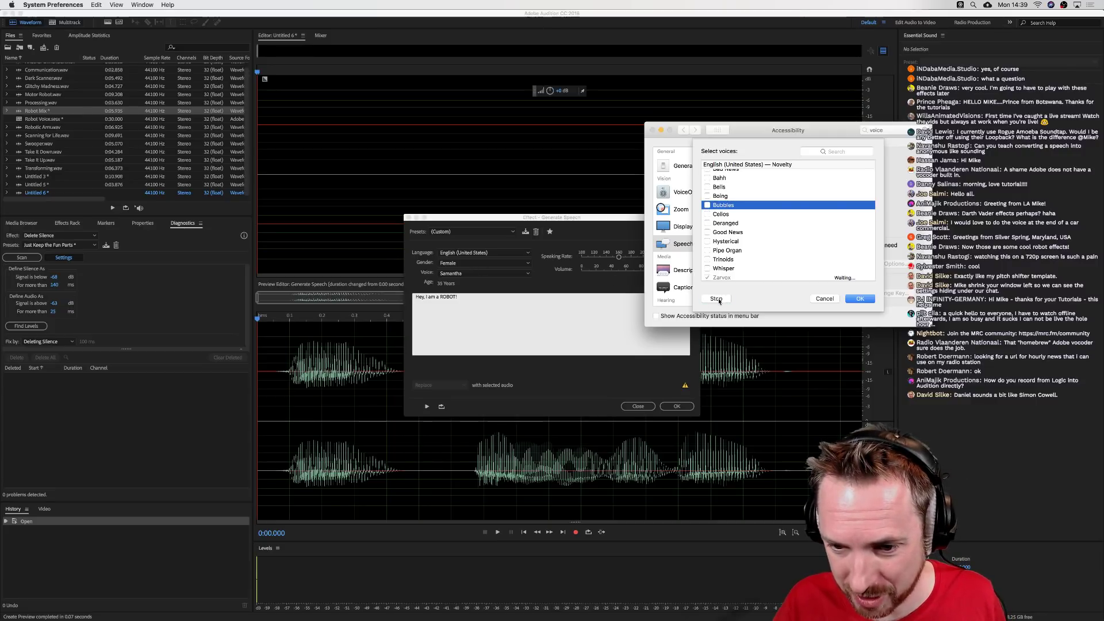
{"action": "scroll", "coordinate": [742, 236], "scroll_direction": "up", "scroll_amount": 3}
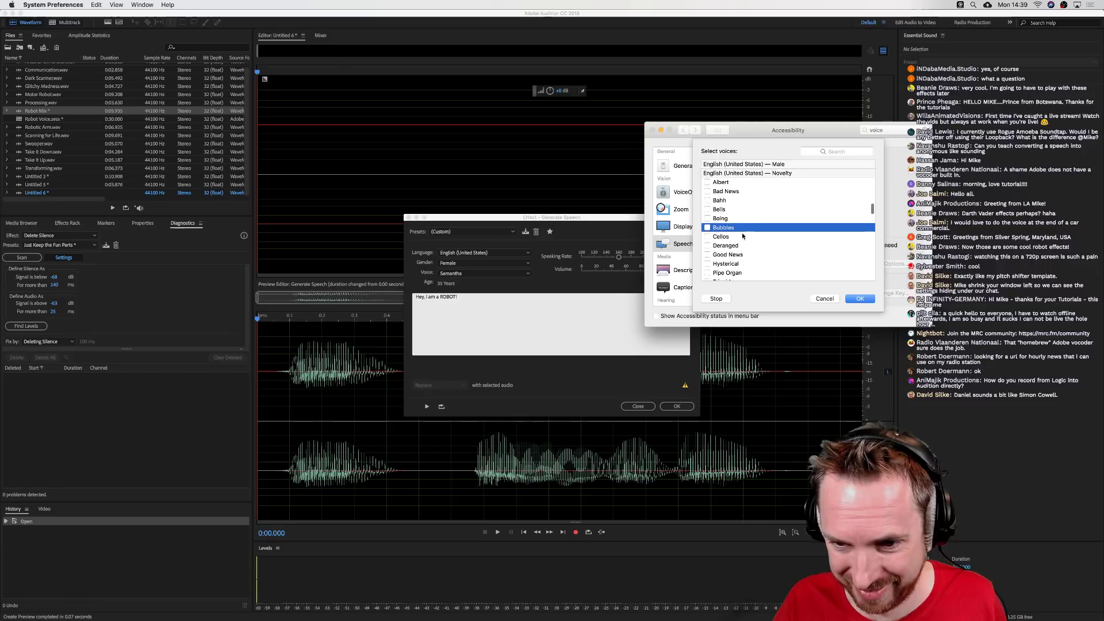
{"action": "left_click", "coordinate": [718, 201]}
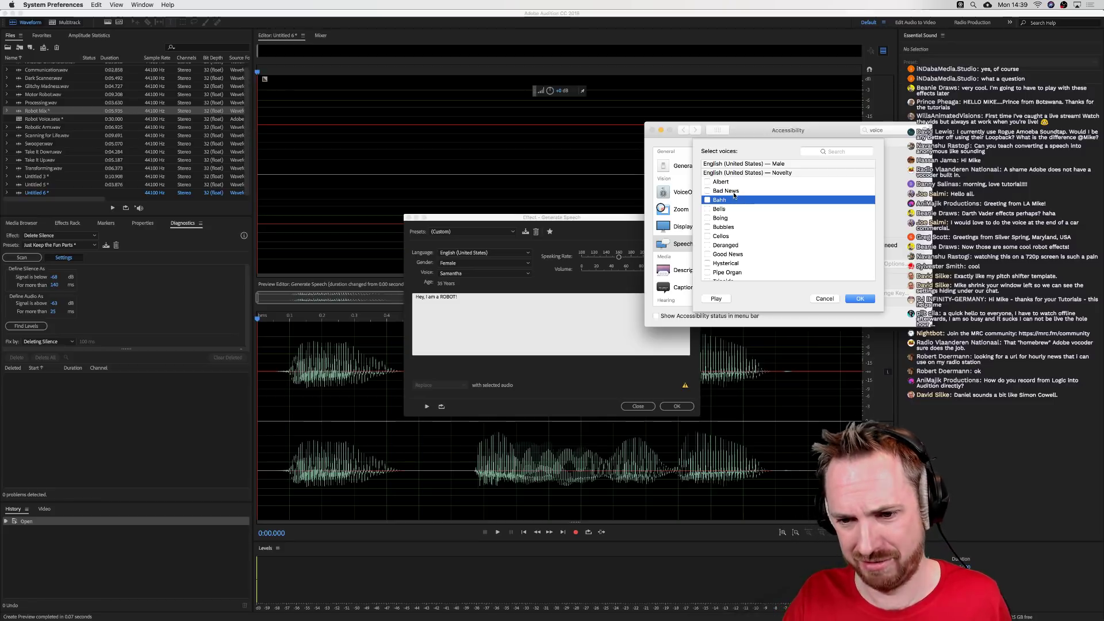
{"action": "left_click", "coordinate": [734, 193]}
{"action": "left_click", "coordinate": [722, 301]}
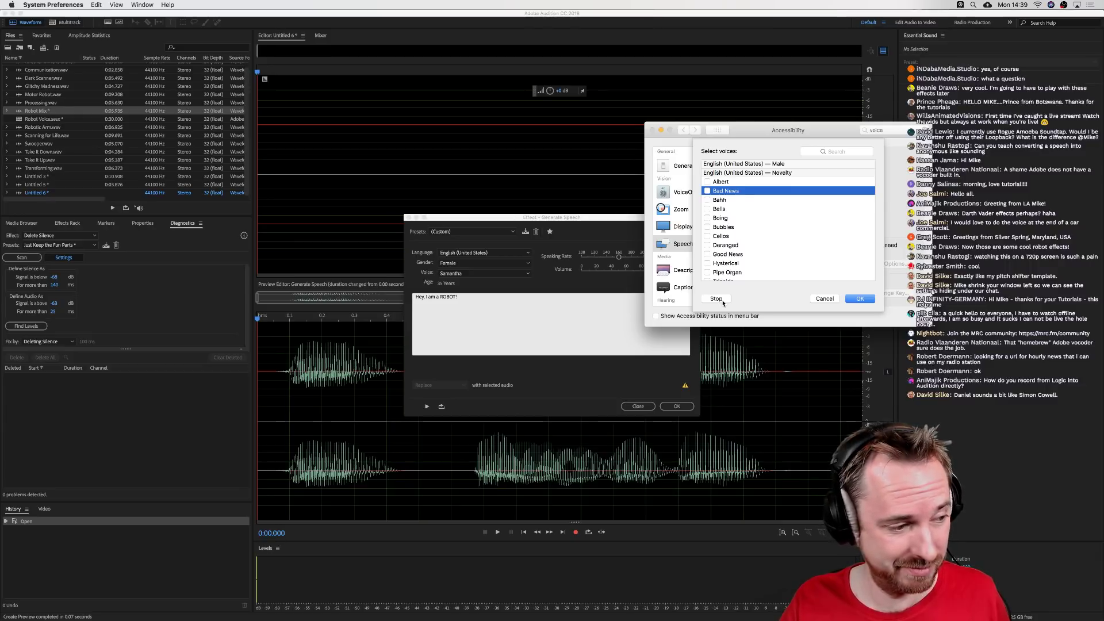
- Confirm the voice selection, then close the Accessibility preferences and the Generate Speech effect
{"action": "left_click", "coordinate": [857, 299]}
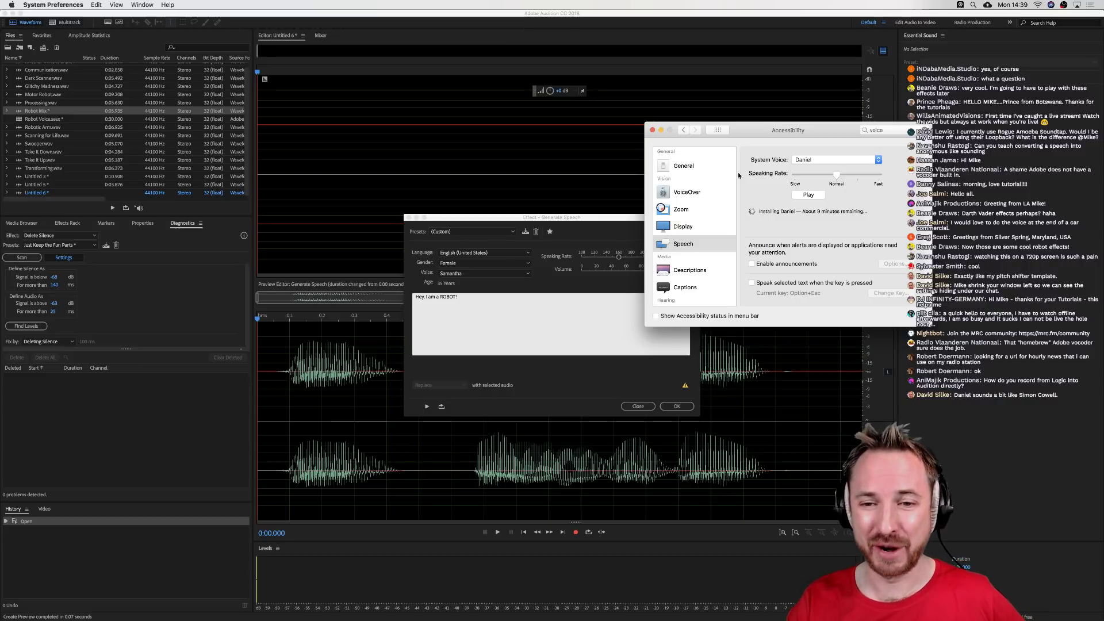
{"action": "left_click", "coordinate": [652, 131]}
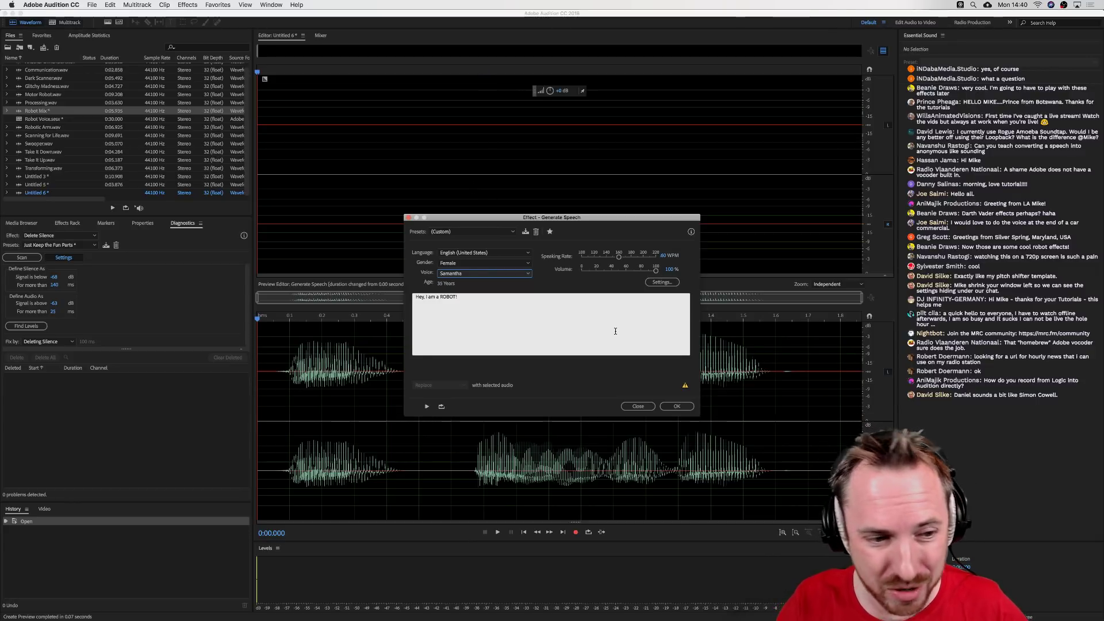
{"action": "left_click", "coordinate": [632, 406]}
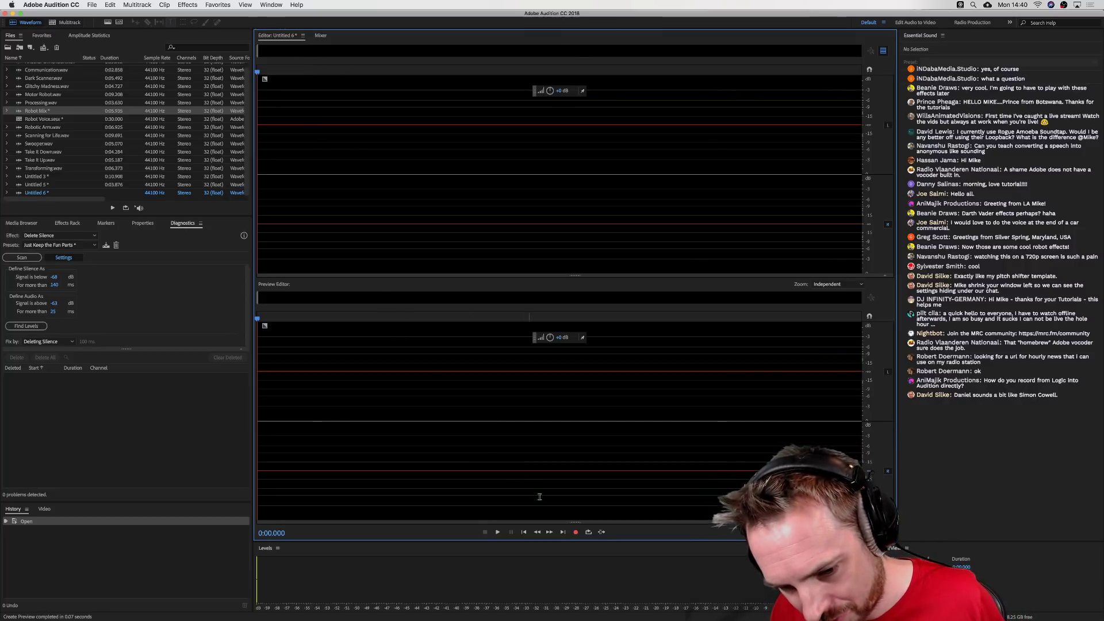
- Close the Preview Editor and record a sequence of instrument notes into Untitled 6
{"action": "left_click", "coordinate": [575, 532]}
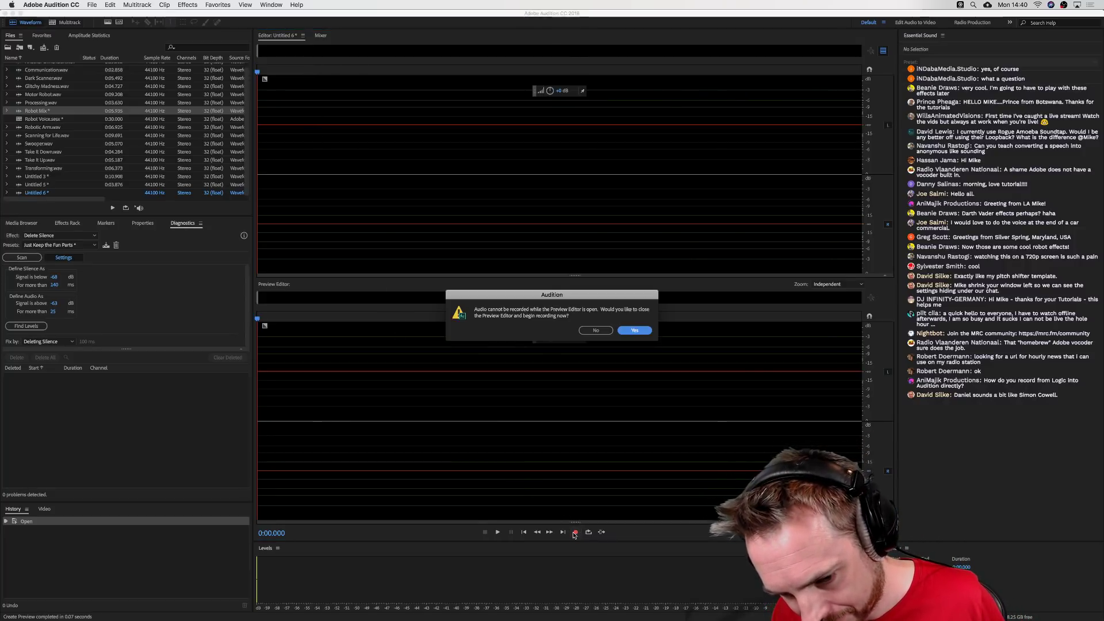
{"action": "left_click", "coordinate": [634, 331]}
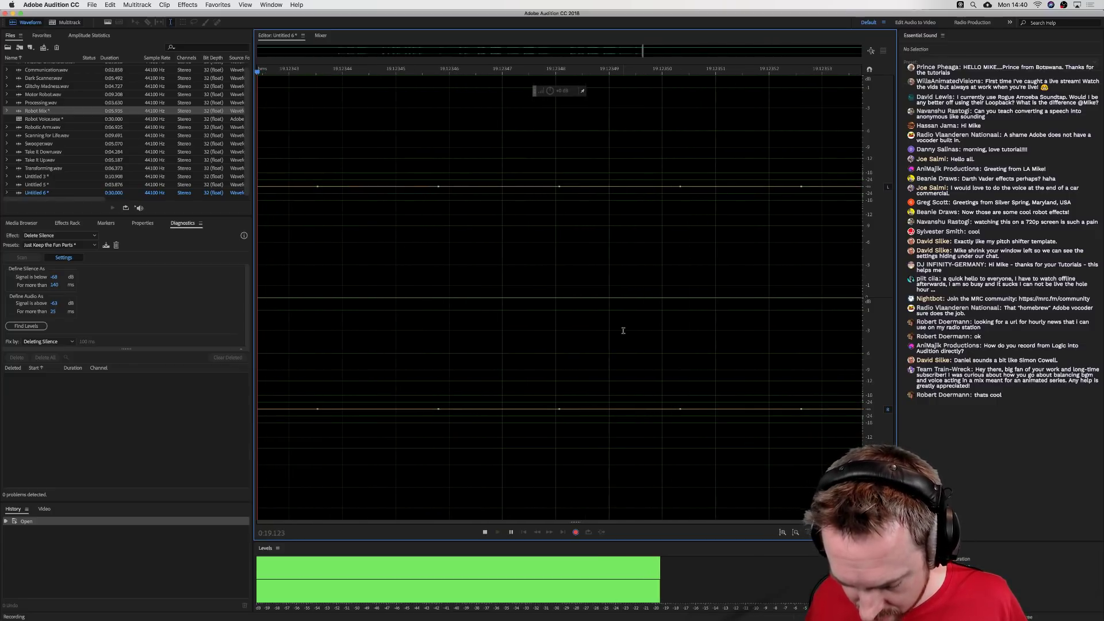
{"action": "key", "text": "space"}
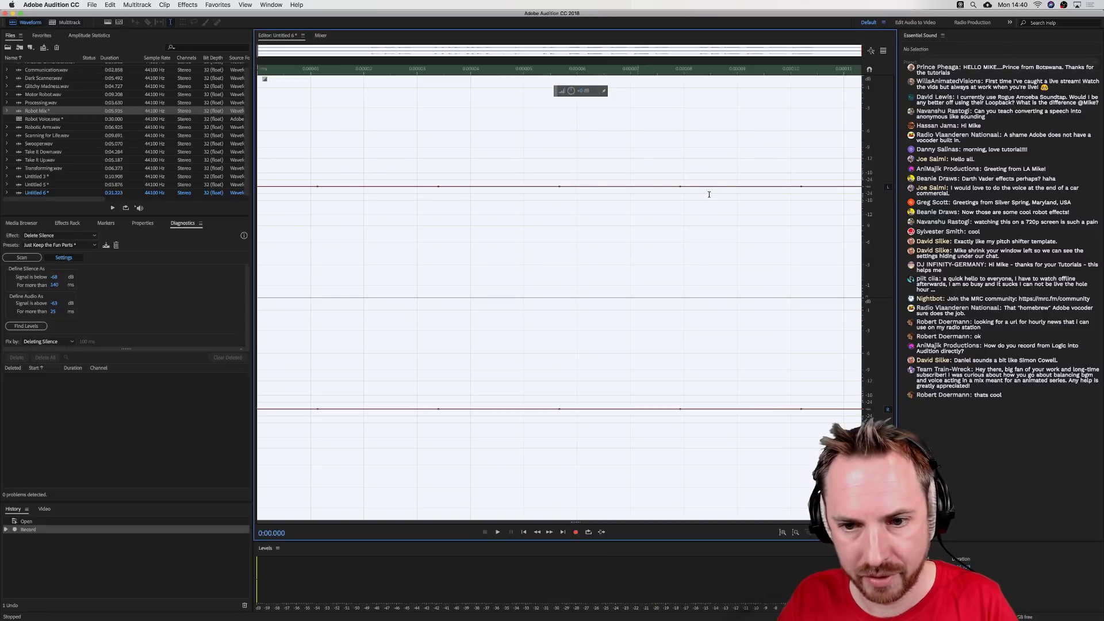
- Delete the unwanted audio before the recorded notes in Untitled 6 and play the start of the remaining clip
{"action": "left_click_drag", "start_coordinate": [698, 193], "coordinate": [259, 195]}
{"action": "key", "text": "Delete"}
{"action": "key", "text": "space"}
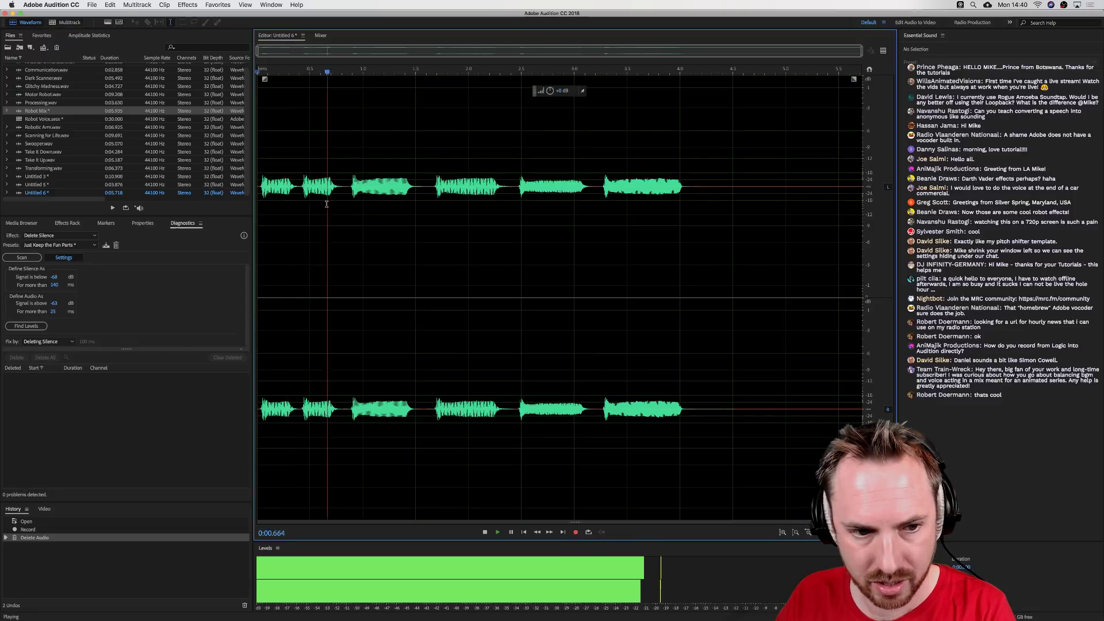
{"action": "key", "text": "space"}
- Try to record a further take in Untitled 6 from 0:04.670, after the last note
{"action": "left_click_drag", "start_coordinate": [713, 195], "coordinate": [914, 206]}
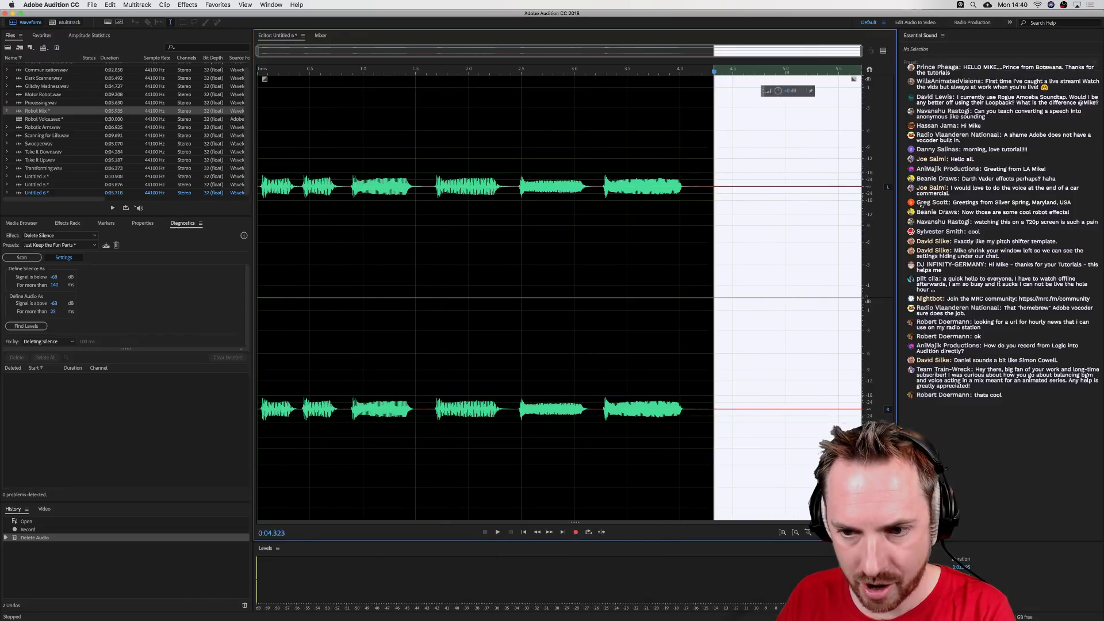
{"action": "left_click", "coordinate": [752, 193]}
{"action": "left_click", "coordinate": [576, 532]}
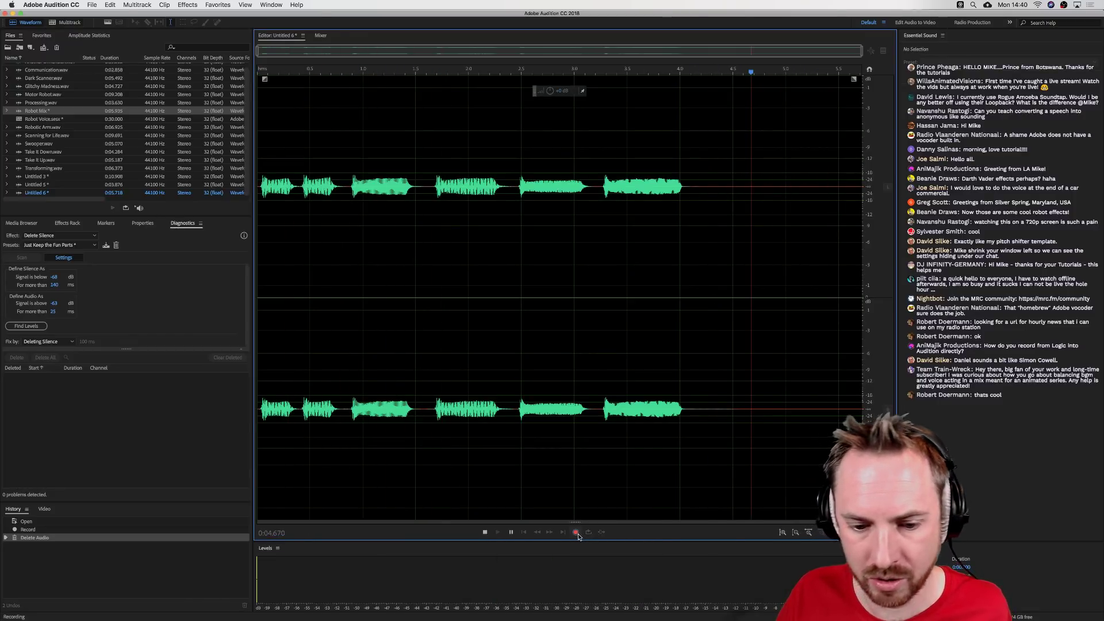
{"action": "left_click", "coordinate": [485, 532]}
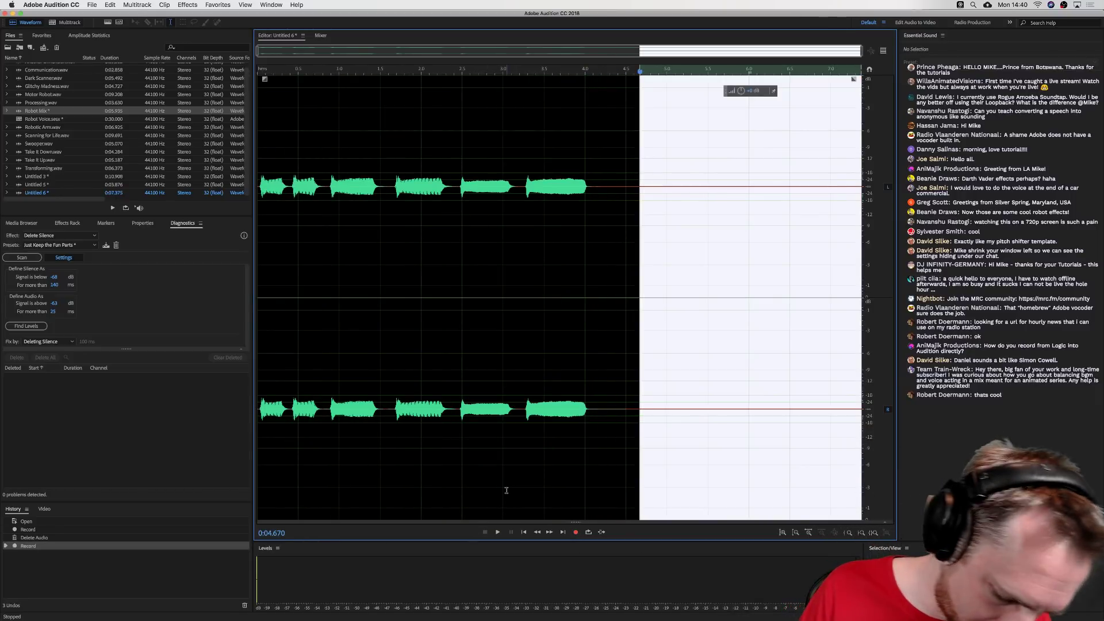
- Map both channels of the default stereo input to Soundcraft Signature 12 MTK: Analogue 3
{"action": "key", "text": "super+comma"}
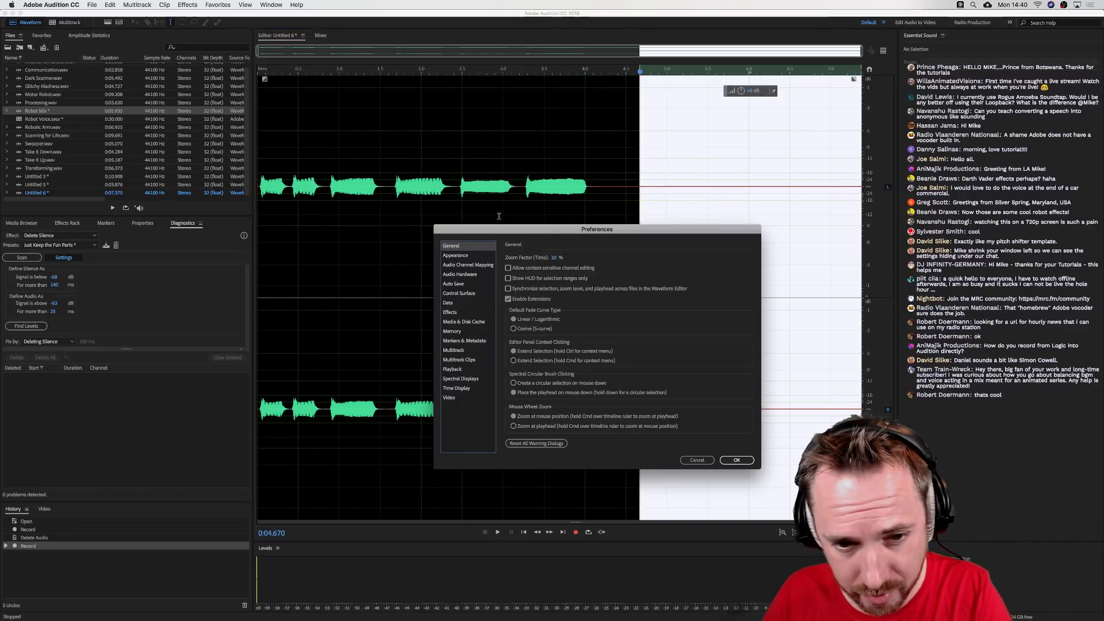
{"action": "left_click", "coordinate": [737, 284]}
{"action": "left_click", "coordinate": [736, 285]}
{"action": "left_click", "coordinate": [736, 284]}
{"action": "left_click", "coordinate": [773, 322]}
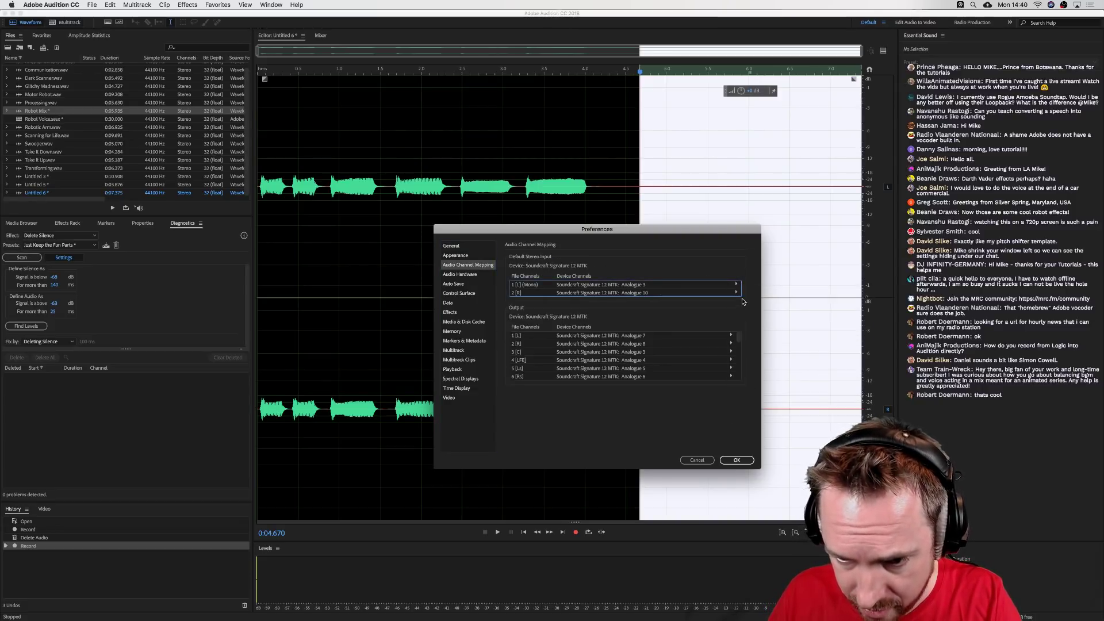
{"action": "left_click", "coordinate": [736, 293]}
{"action": "left_click", "coordinate": [747, 338]}
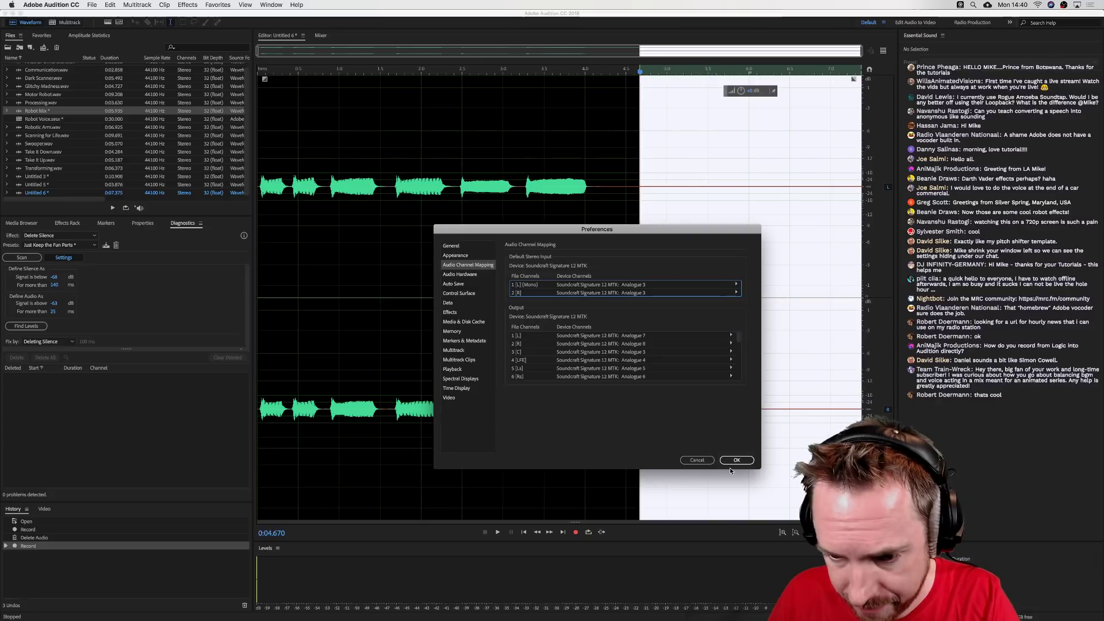
{"action": "left_click", "coordinate": [737, 460]}
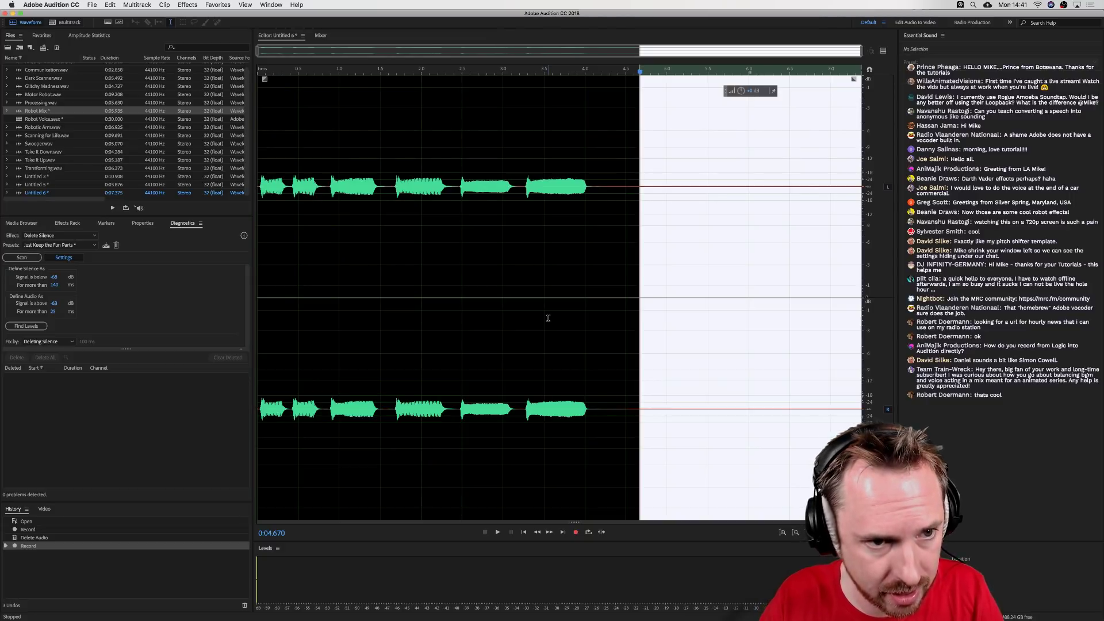
- Record a spoken voice take in a new audio file and normalize it to -0.1 dB
{"action": "key", "text": "super+shift+n"}
{"action": "key", "text": "Return"}
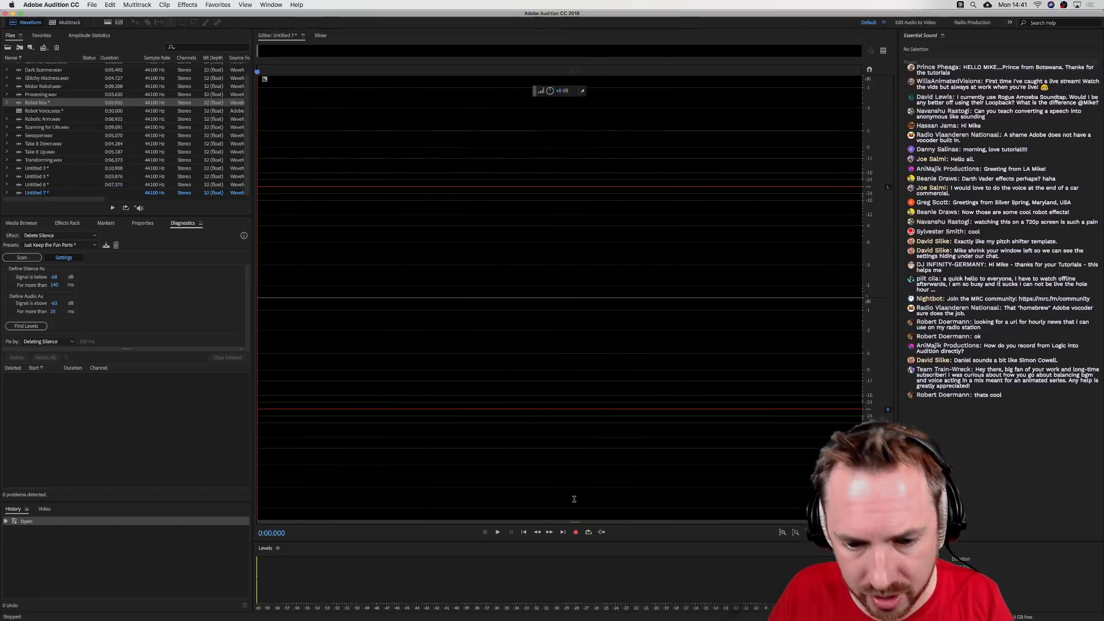
{"action": "left_click", "coordinate": [576, 533]}
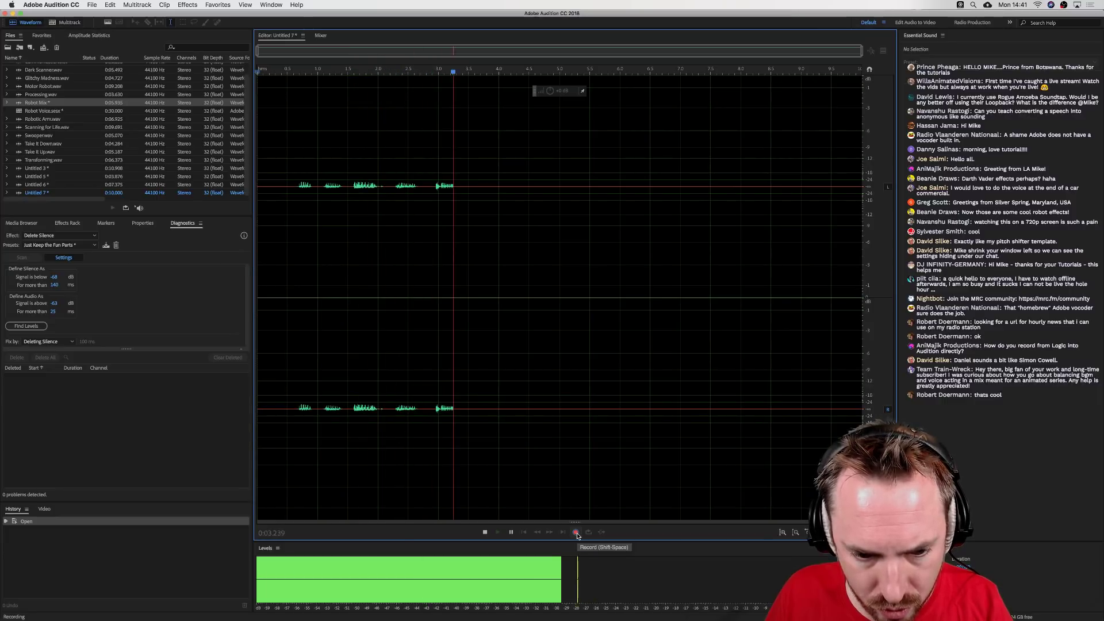
{"action": "left_click", "coordinate": [575, 532]}
{"action": "key", "text": "space"}
{"action": "key", "text": "space"}
{"action": "left_click", "coordinate": [218, 5]}
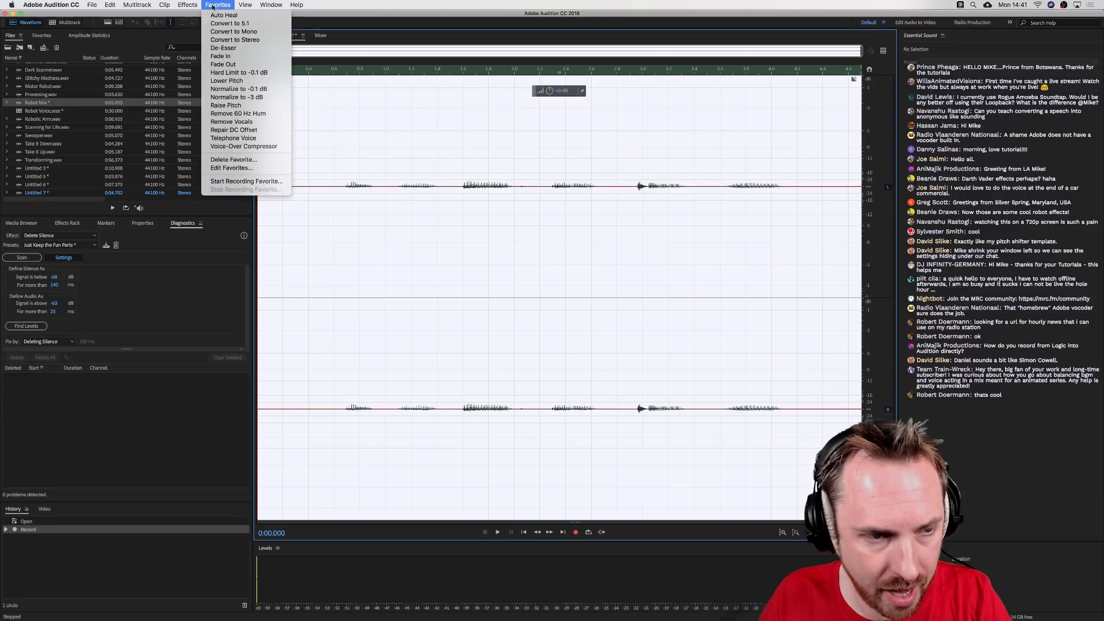
{"action": "left_click", "coordinate": [238, 89]}
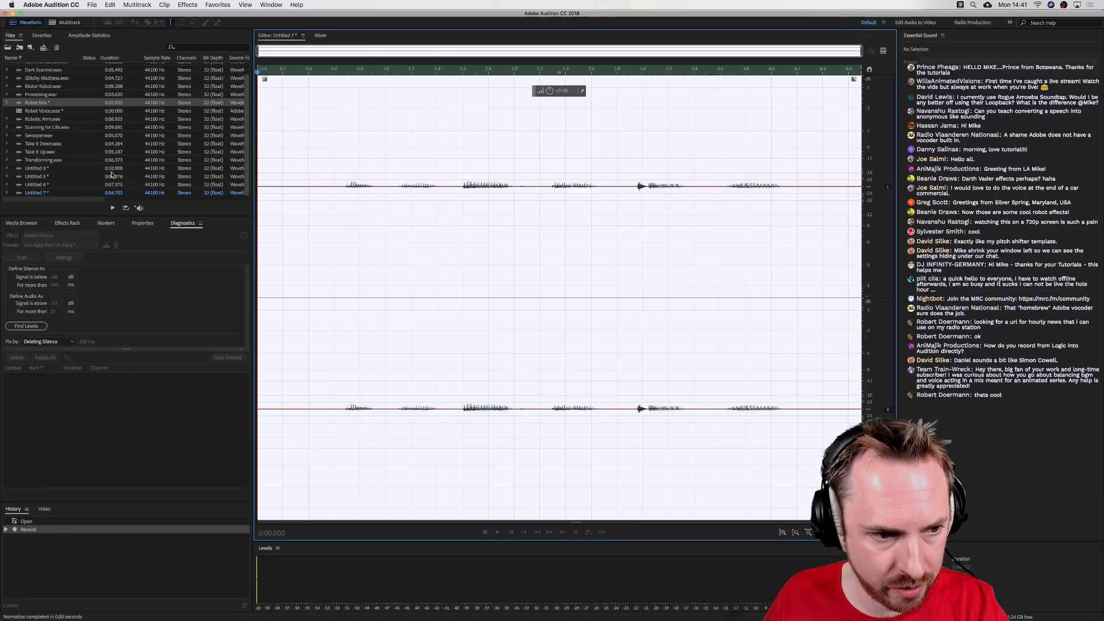
- Try to normalize Untitled 6 to -0.1 dB with only the part after 0:04.670 selected
{"action": "left_click", "coordinate": [51, 185]}
{"action": "left_click", "coordinate": [187, 5]}
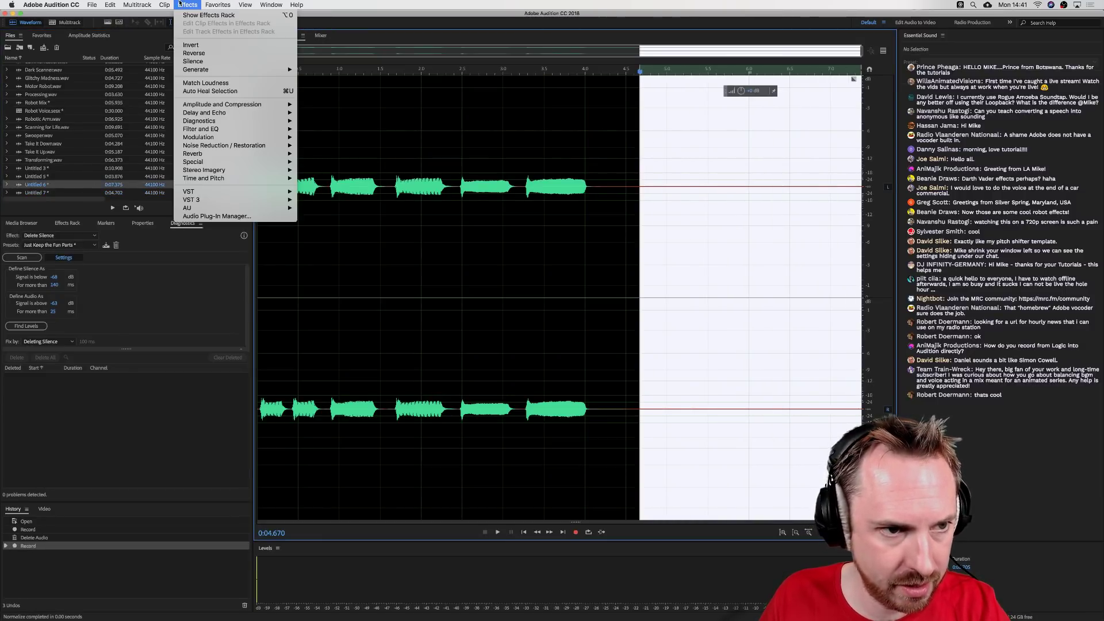
{"action": "mouse_move", "coordinate": [218, 4]}
{"action": "left_click", "coordinate": [238, 89]}
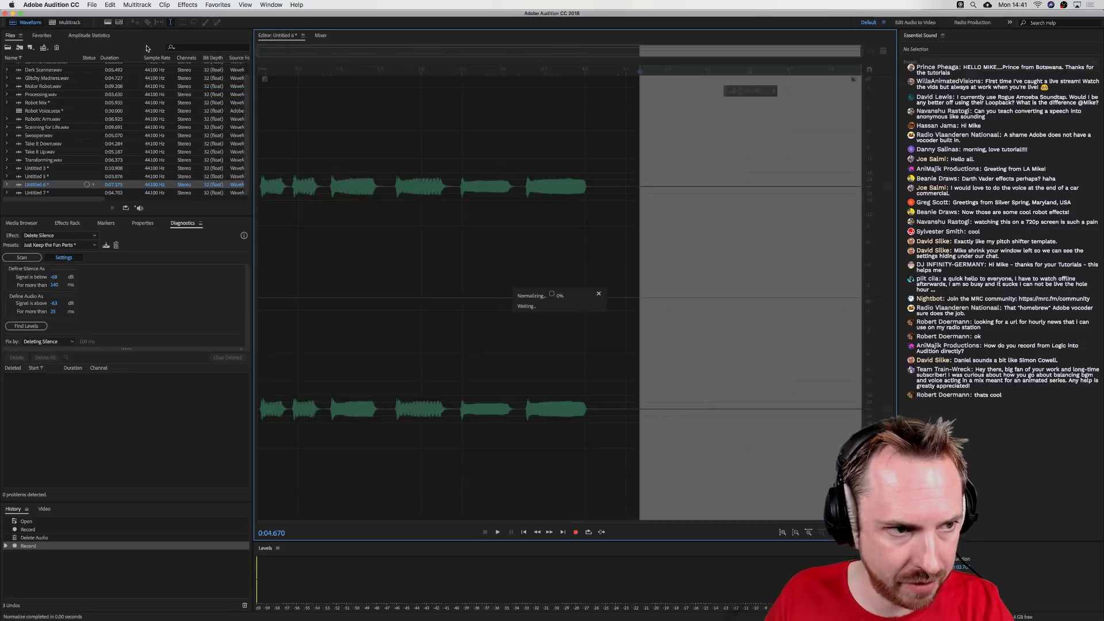
{"action": "left_click", "coordinate": [67, 23]}
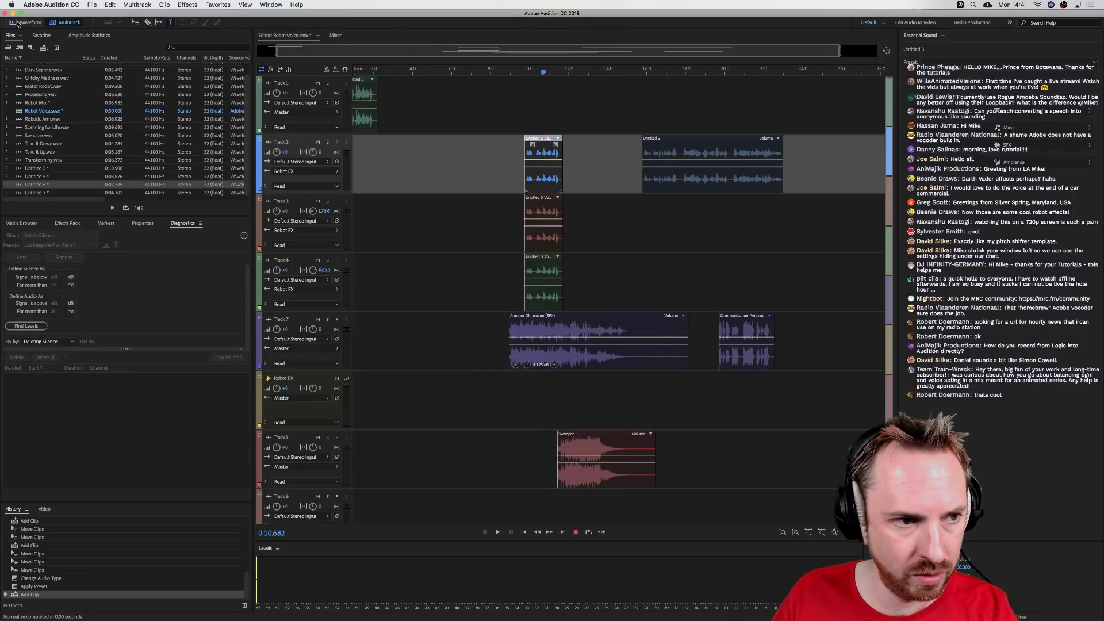
{"action": "double_click", "coordinate": [553, 175]}
- Undo the normalization of the end of Untitled 6 and normalize the stretch containing all the recorded notes to -0.1 dB
{"action": "left_click", "coordinate": [34, 184]}
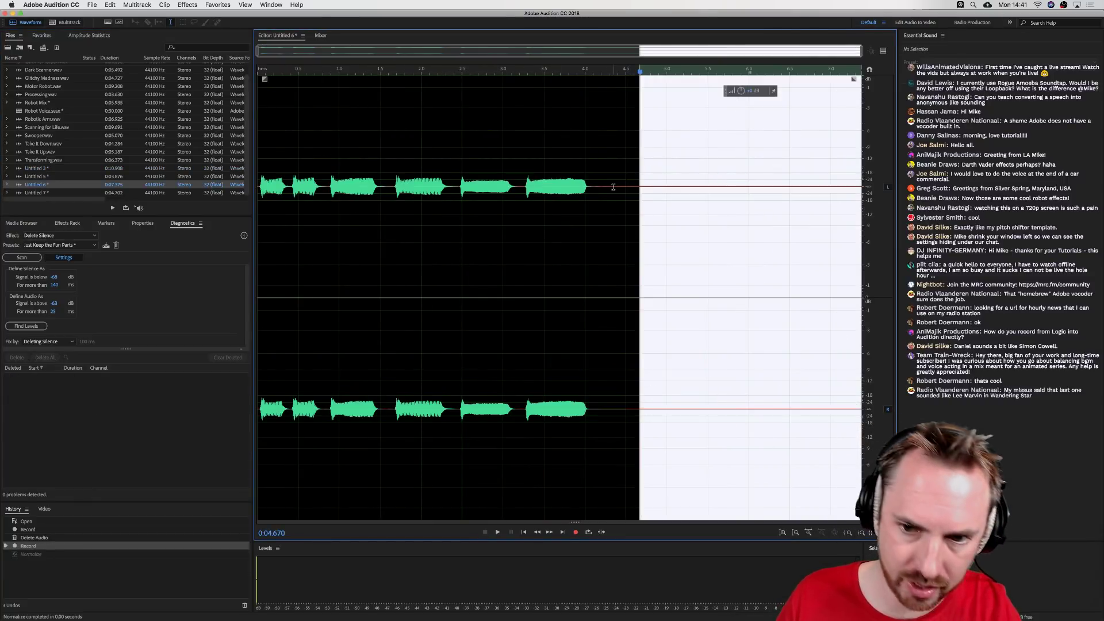
{"action": "key", "text": "super+z"}
{"action": "left_click", "coordinate": [218, 4]}
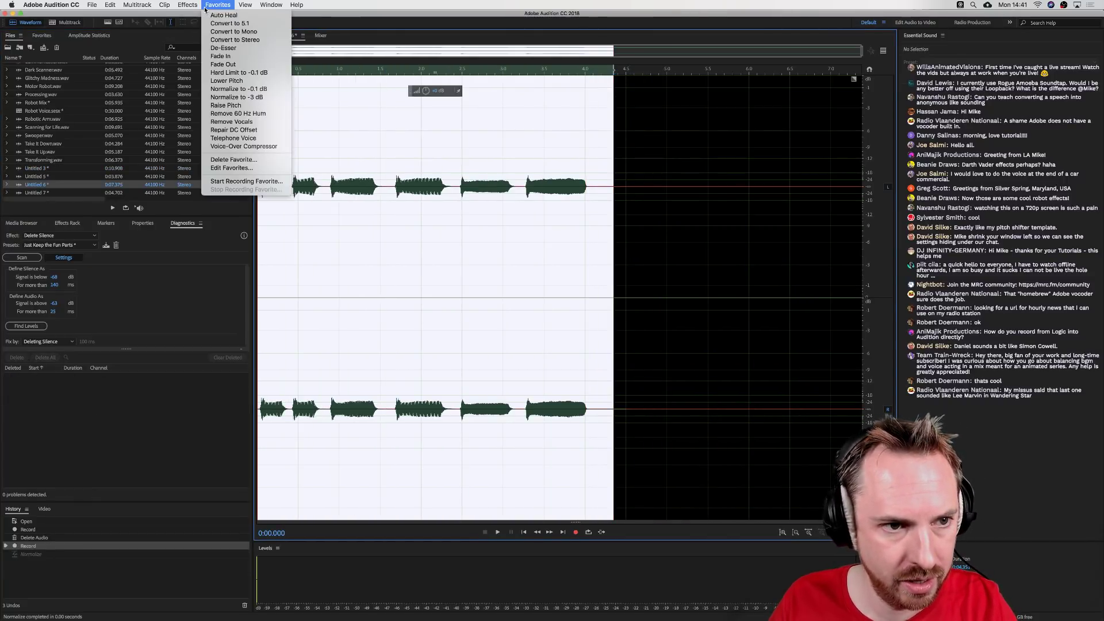
{"action": "left_click", "coordinate": [241, 92]}
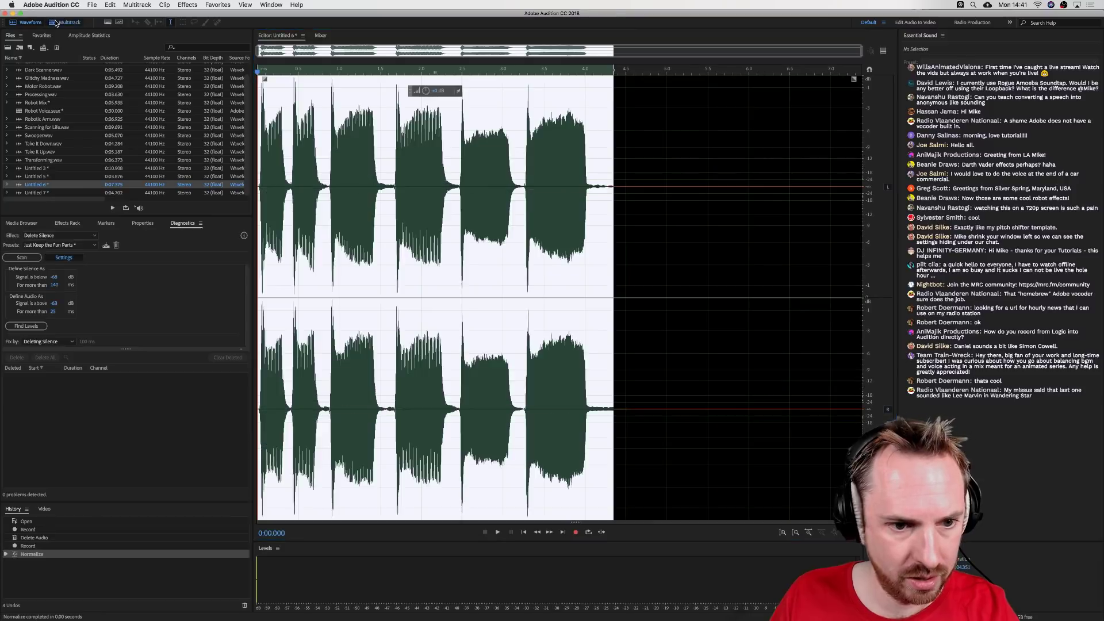
- Place the Untitled 6 notes on Track 6 of the Robot Voice multitrack session, starting at about 0:27
{"action": "left_click", "coordinate": [53, 23]}
{"action": "scroll", "coordinate": [475, 102], "scroll_direction": "right", "scroll_amount": 2}
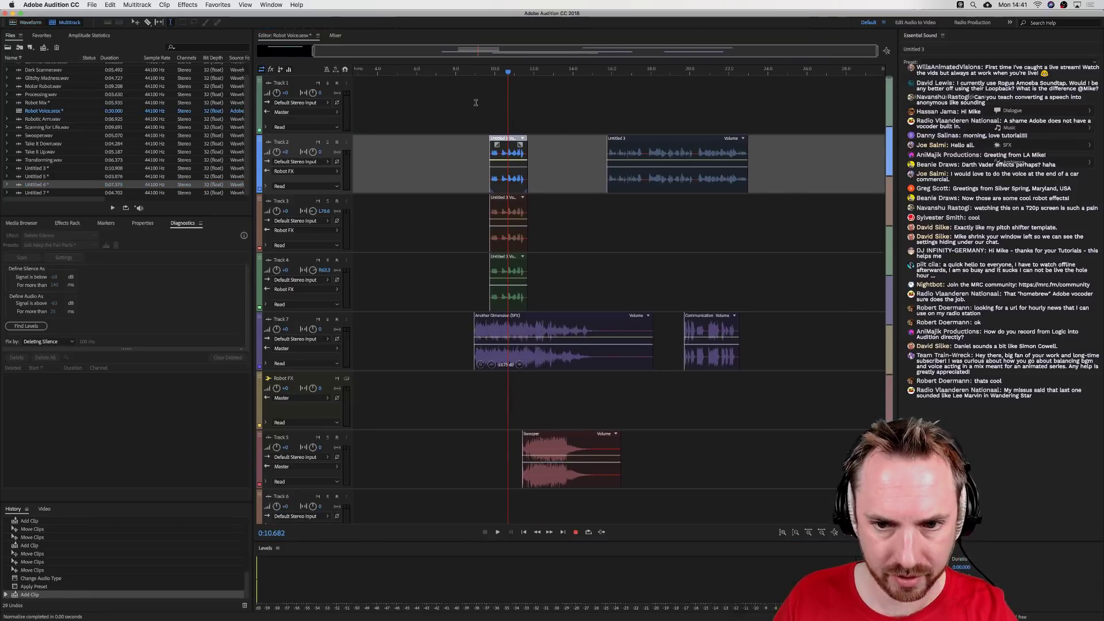
{"action": "left_click", "coordinate": [822, 72]}
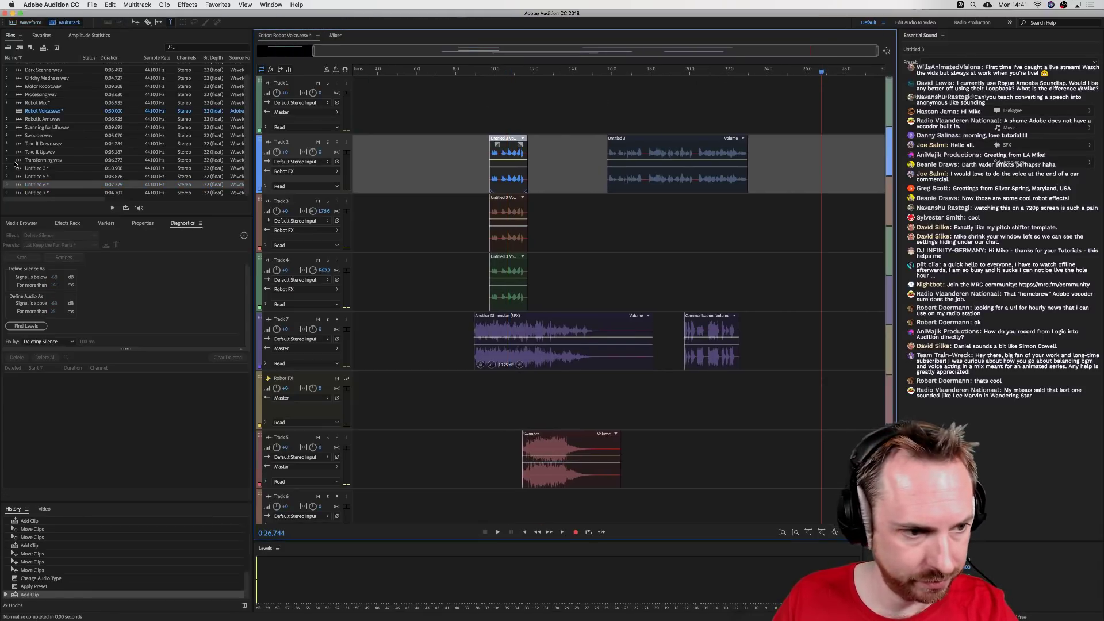
{"action": "left_click_drag", "start_coordinate": [38, 185], "coordinate": [798, 381]}
{"action": "left_click_drag", "start_coordinate": [805, 458], "coordinate": [834, 395]}
{"action": "left_click_drag", "start_coordinate": [706, 399], "coordinate": [710, 458]}
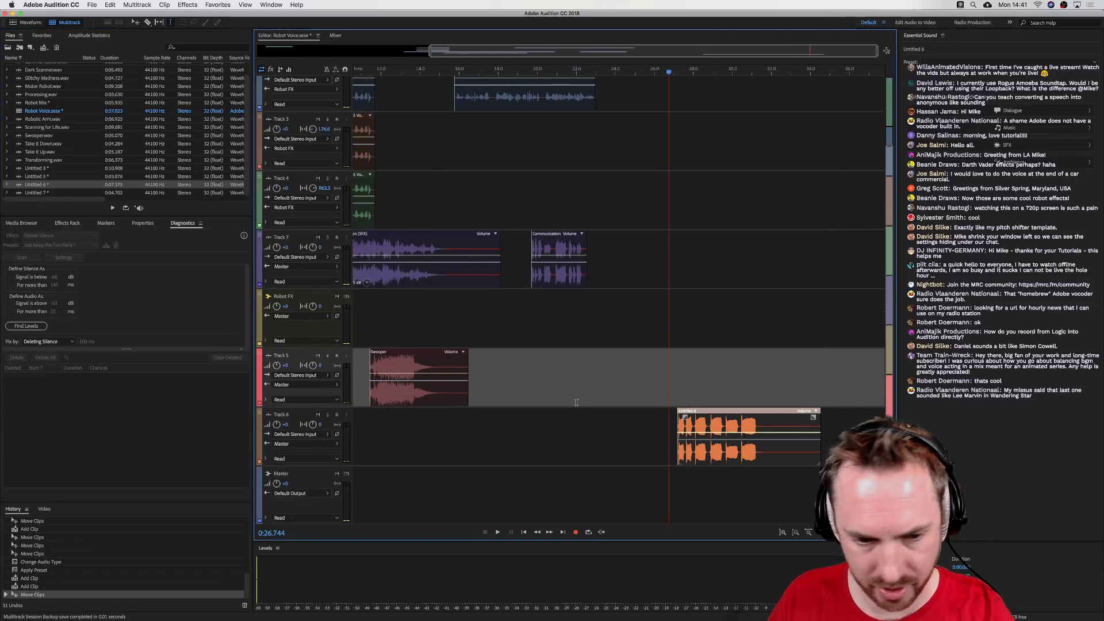
- Add the Untitled 7 voice take to the track below the notes and align its first word with the first note
{"action": "left_click", "coordinate": [39, 194]}
{"action": "left_click_drag", "start_coordinate": [39, 194], "coordinate": [660, 482]}
{"action": "scroll", "coordinate": [671, 453], "scroll_direction": "down", "scroll_amount": 1}
{"action": "scroll", "coordinate": [704, 77], "scroll_direction": "up", "scroll_amount": 5}
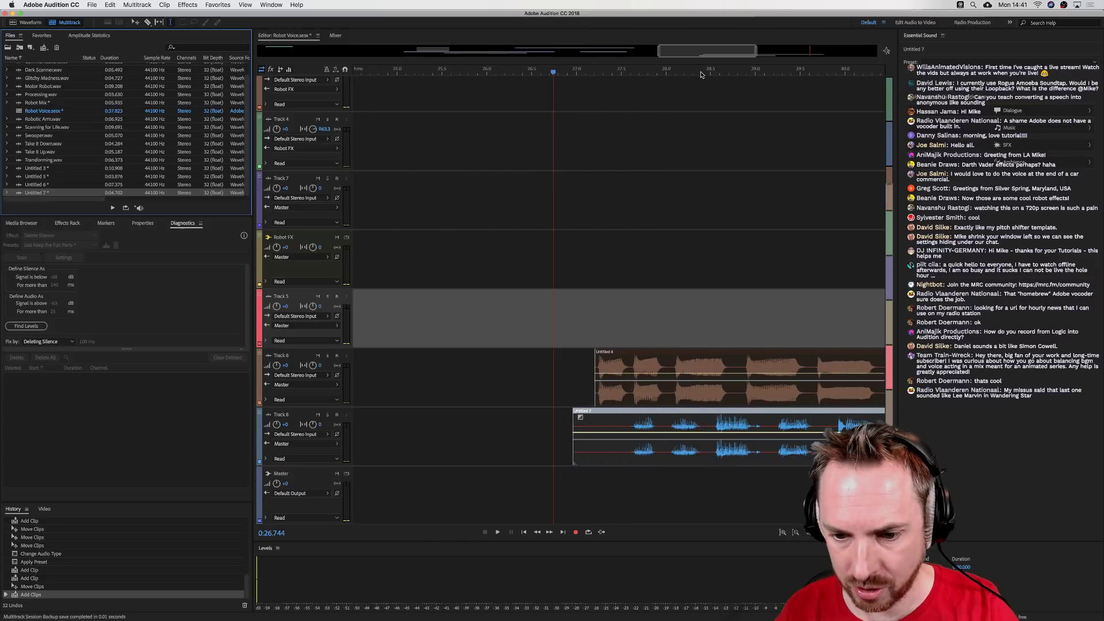
{"action": "scroll", "coordinate": [703, 76], "scroll_direction": "right", "scroll_amount": 5}
{"action": "scroll", "coordinate": [536, 452], "scroll_direction": "left", "scroll_amount": 1}
{"action": "scroll", "coordinate": [536, 451], "scroll_direction": "left", "scroll_amount": 2}
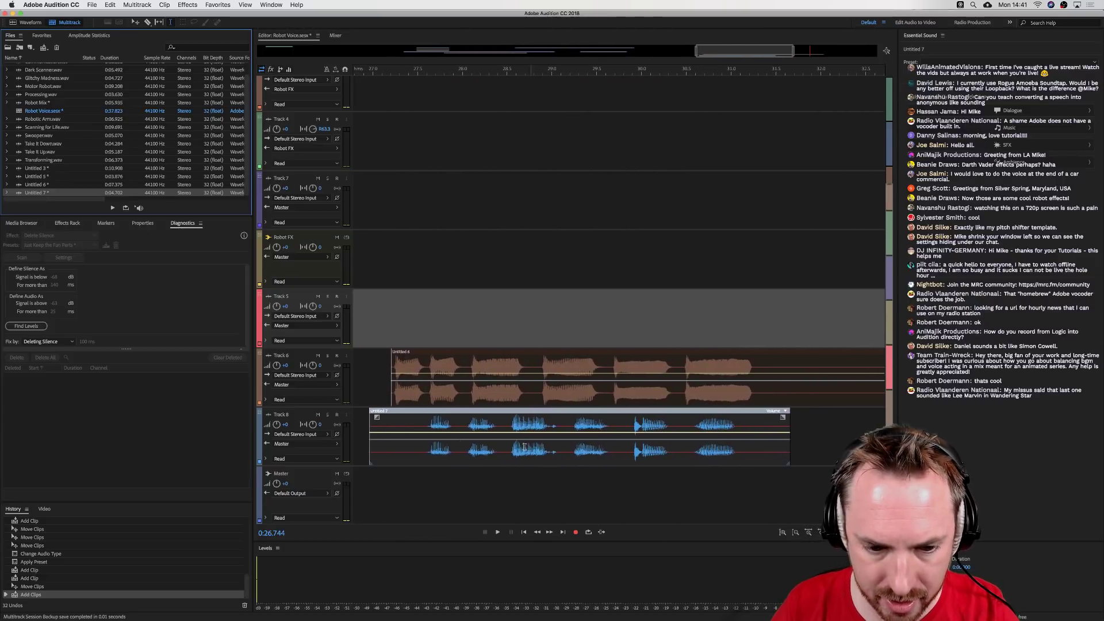
{"action": "left_click_drag", "start_coordinate": [428, 449], "coordinate": [391, 448]}
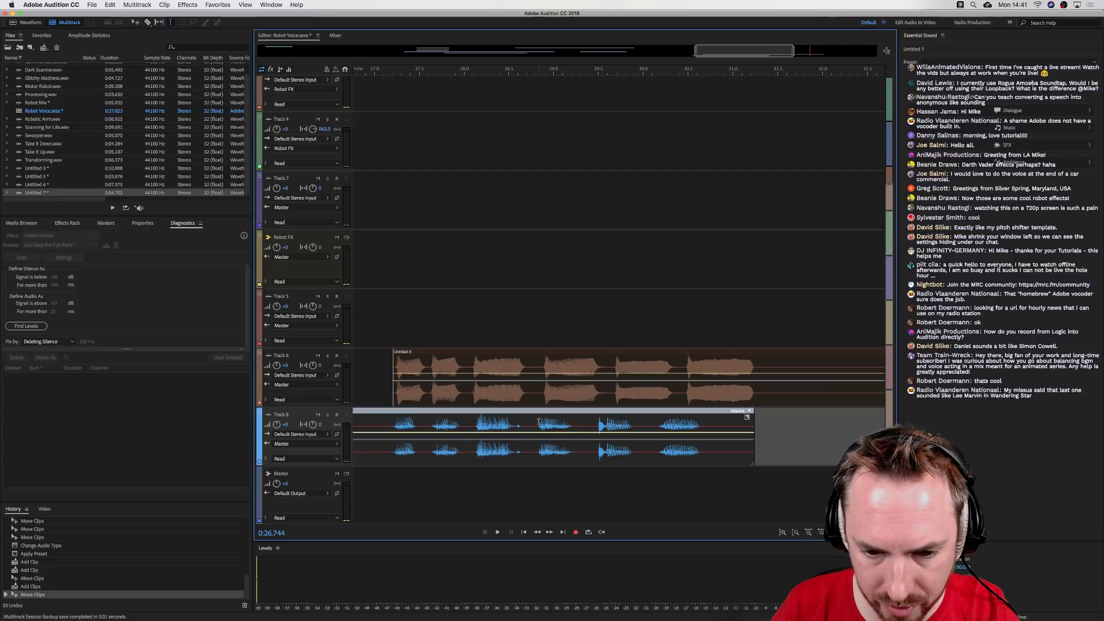
- Split the Track 6 notes clip before the fourth and fifth notes and shift the separated parts earlier to match the spoken words
{"action": "left_click", "coordinate": [538, 394]}
{"action": "key", "text": "super+k"}
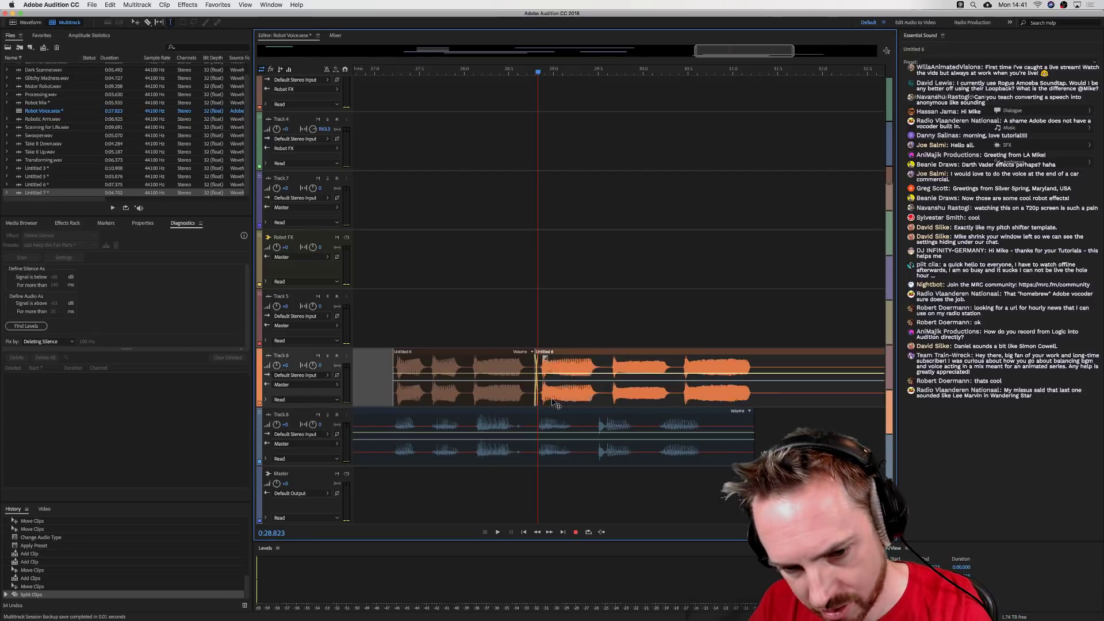
{"action": "left_click_drag", "start_coordinate": [551, 400], "coordinate": [550, 401]}
{"action": "left_click", "coordinate": [602, 391]}
{"action": "left_click", "coordinate": [603, 391]}
{"action": "key", "text": "super+k"}
{"action": "left_click_drag", "start_coordinate": [621, 396], "coordinate": [558, 397]}
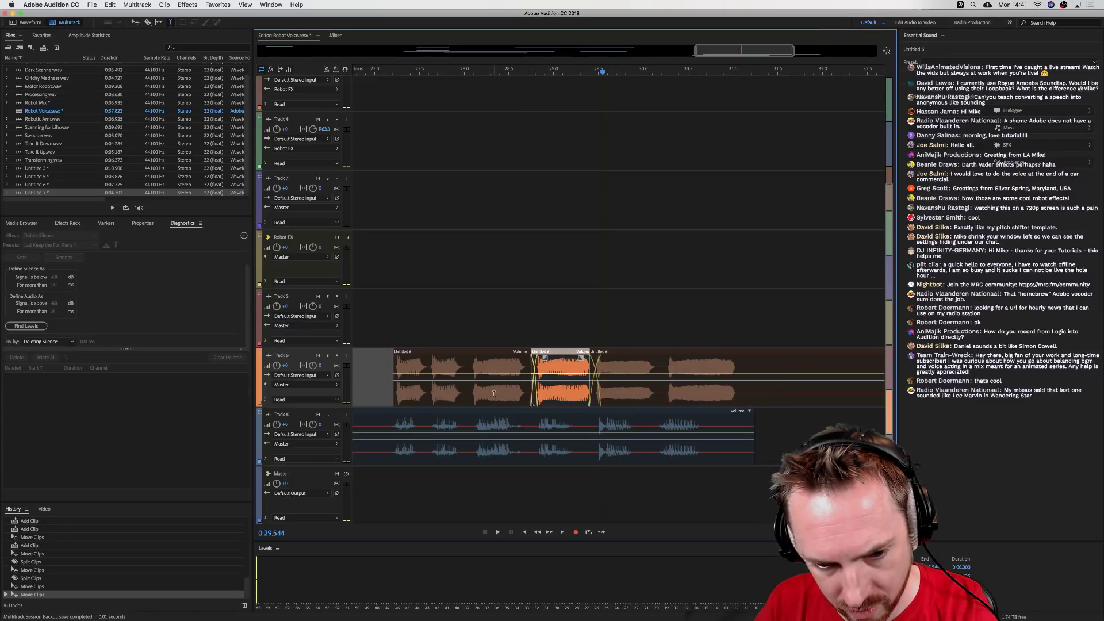
- Split off the last note on Track 6 at 0:30.195 and move it slightly earlier to match the last word
{"action": "left_click", "coordinate": [493, 394]}
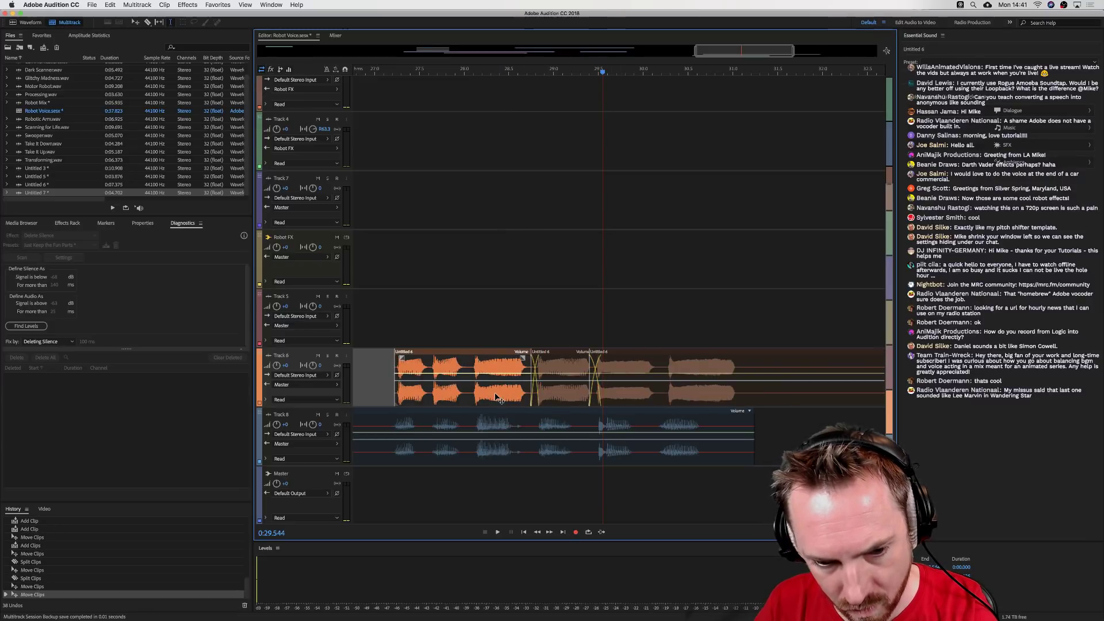
{"action": "left_click", "coordinate": [661, 397]}
{"action": "key", "text": "super+k"}
{"action": "left_click_drag", "start_coordinate": [651, 400], "coordinate": [639, 400]}
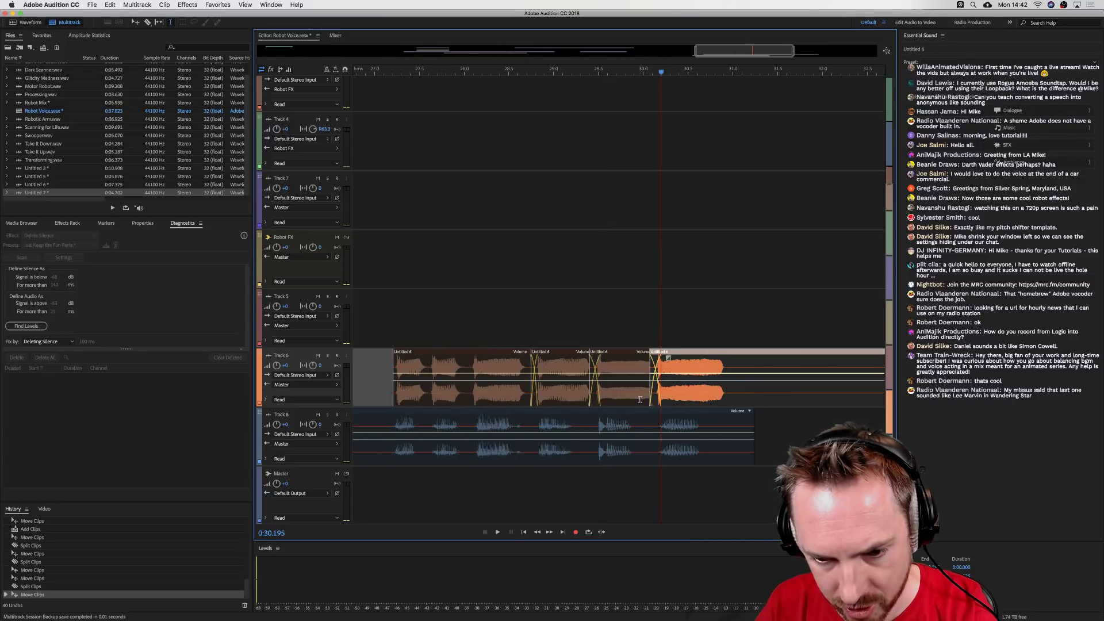
- Select the time range spanning the notes from 0:27.118 and mix it down to a new file
{"action": "left_click_drag", "start_coordinate": [756, 393], "coordinate": [385, 393]}
{"action": "left_click", "coordinate": [137, 5]}
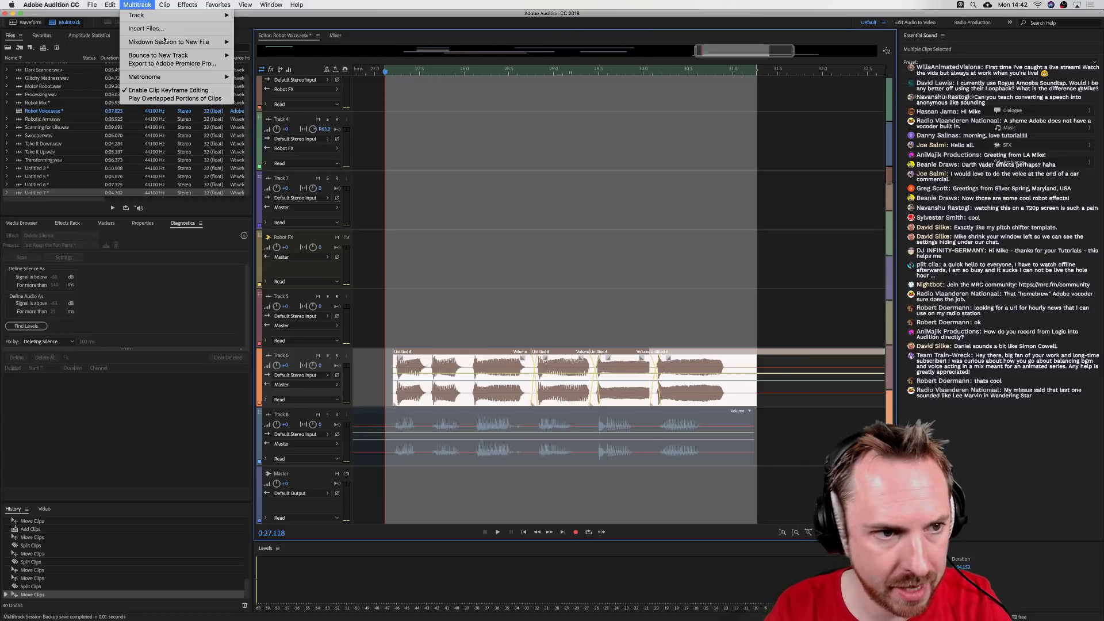
{"action": "mouse_move", "coordinate": [172, 42]}
{"action": "left_click", "coordinate": [270, 44]}
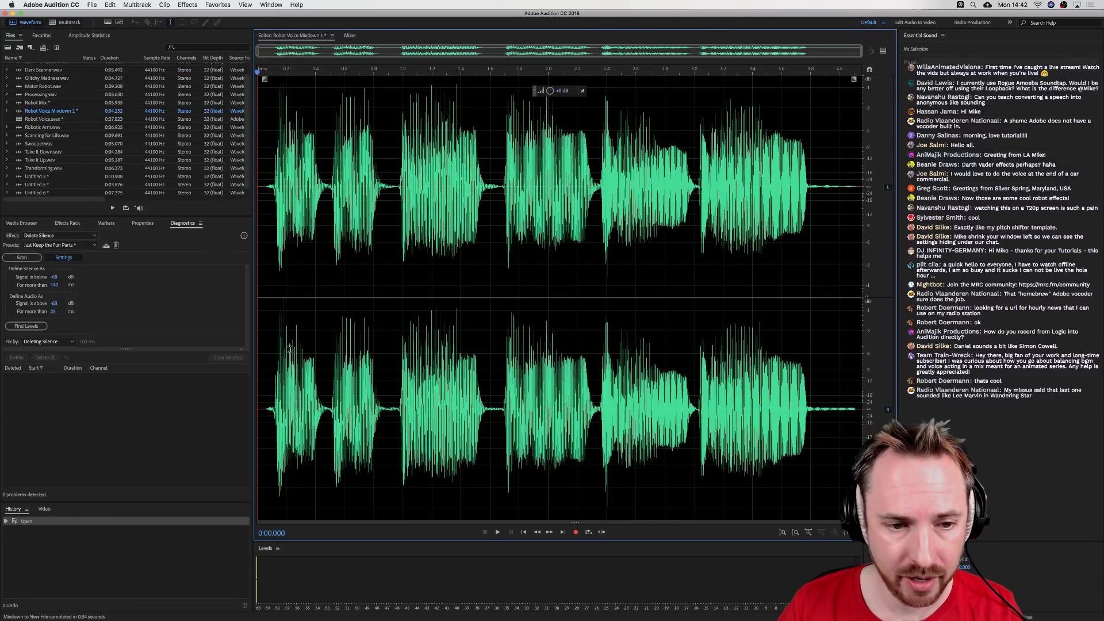
- Try to delete the silence before the first word in Untitled 7
{"action": "scroll", "coordinate": [46, 189], "scroll_direction": "up", "scroll_amount": 1}
{"action": "scroll", "coordinate": [59, 144], "scroll_direction": "down", "scroll_amount": 2}
{"action": "double_click", "coordinate": [41, 185]}
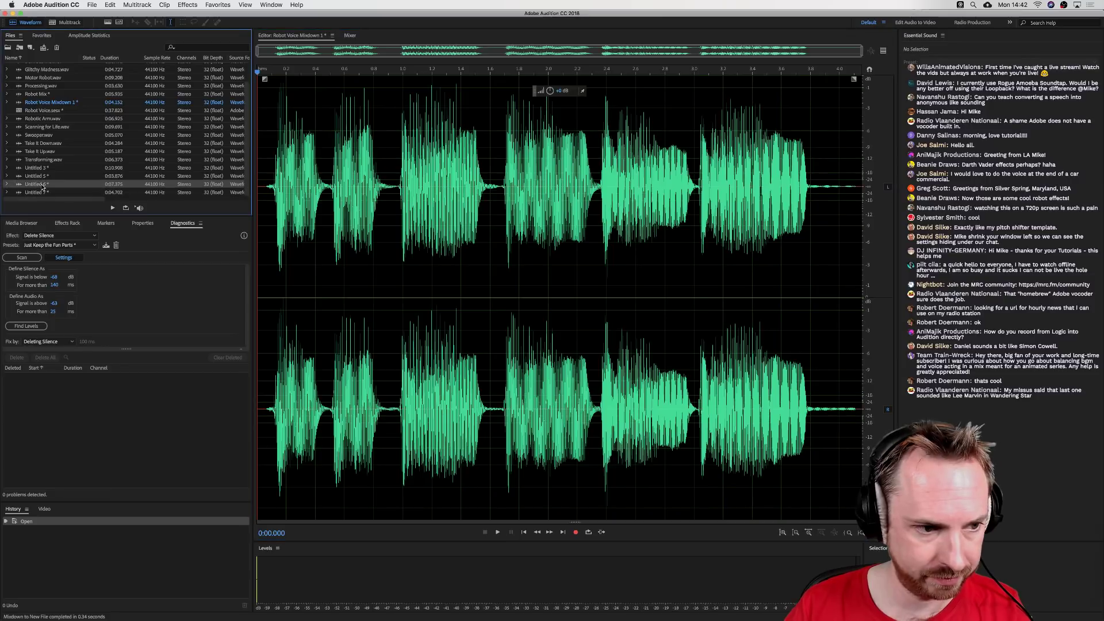
{"action": "double_click", "coordinate": [81, 191]}
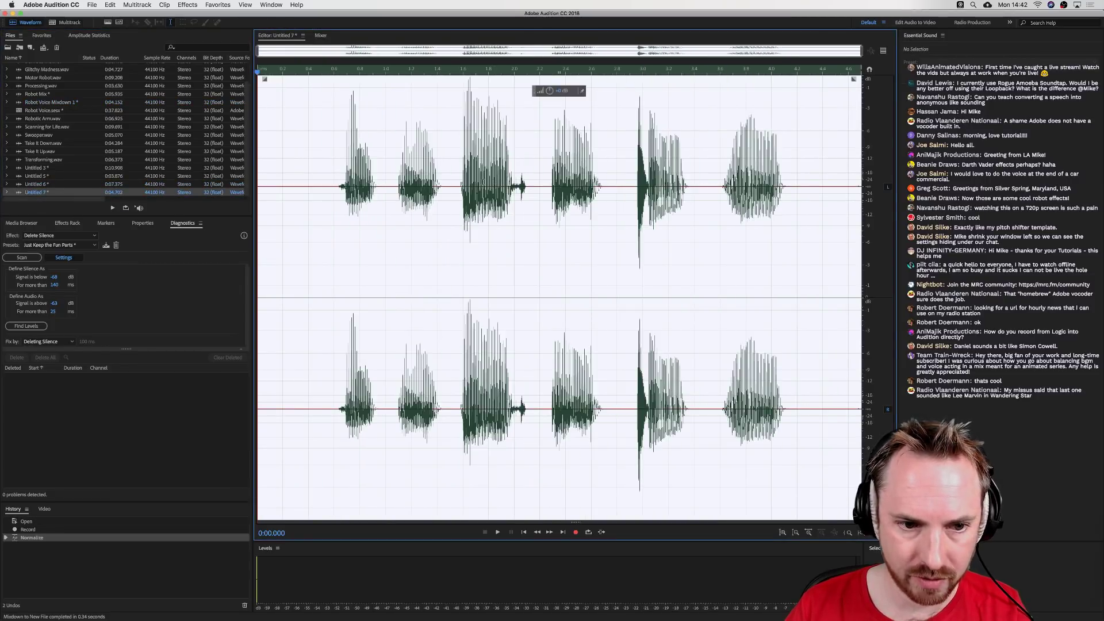
{"action": "left_click_drag", "start_coordinate": [334, 183], "coordinate": [259, 182]}
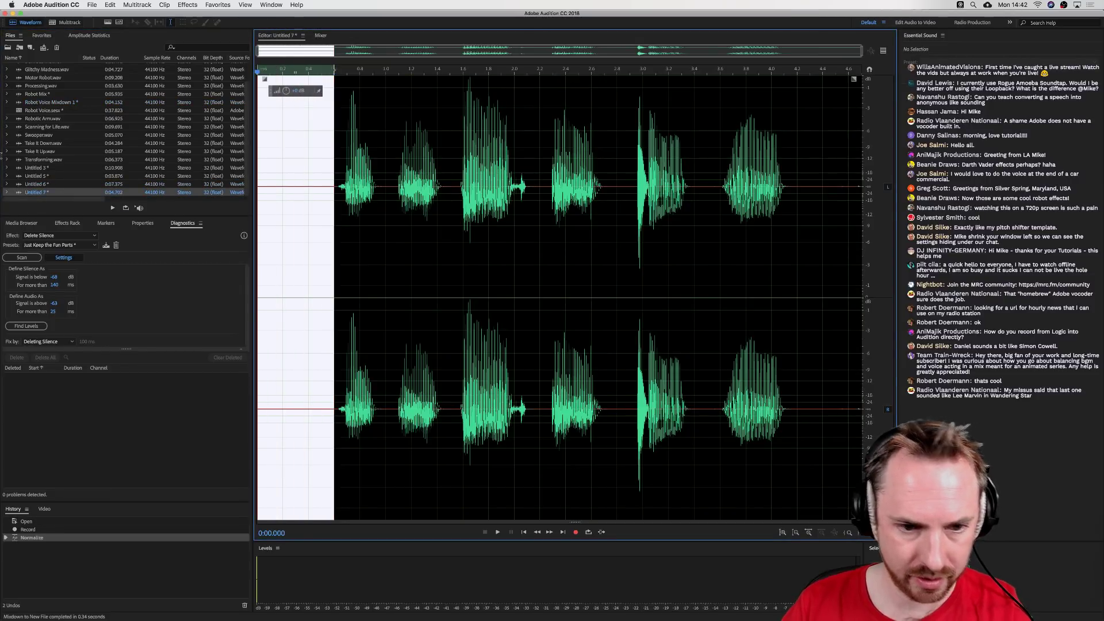
{"action": "key", "text": "Delete"}
{"action": "left_click", "coordinate": [644, 340]}
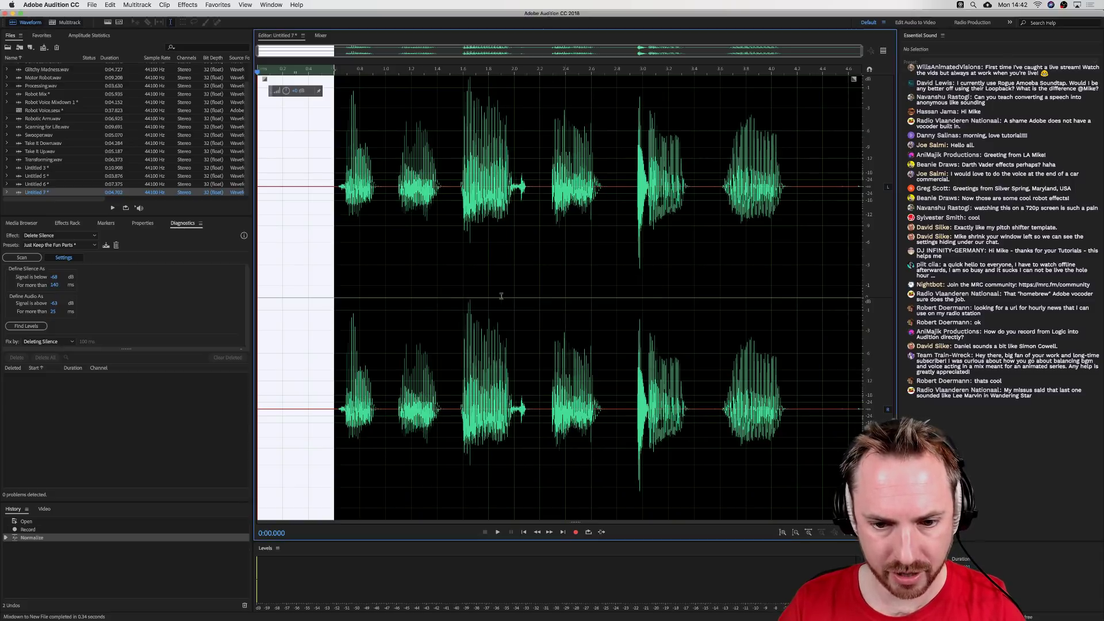
- Copy the Untitled 7 voice from the position where the first note starts in the session to just after the last word
{"action": "key", "text": "0"}
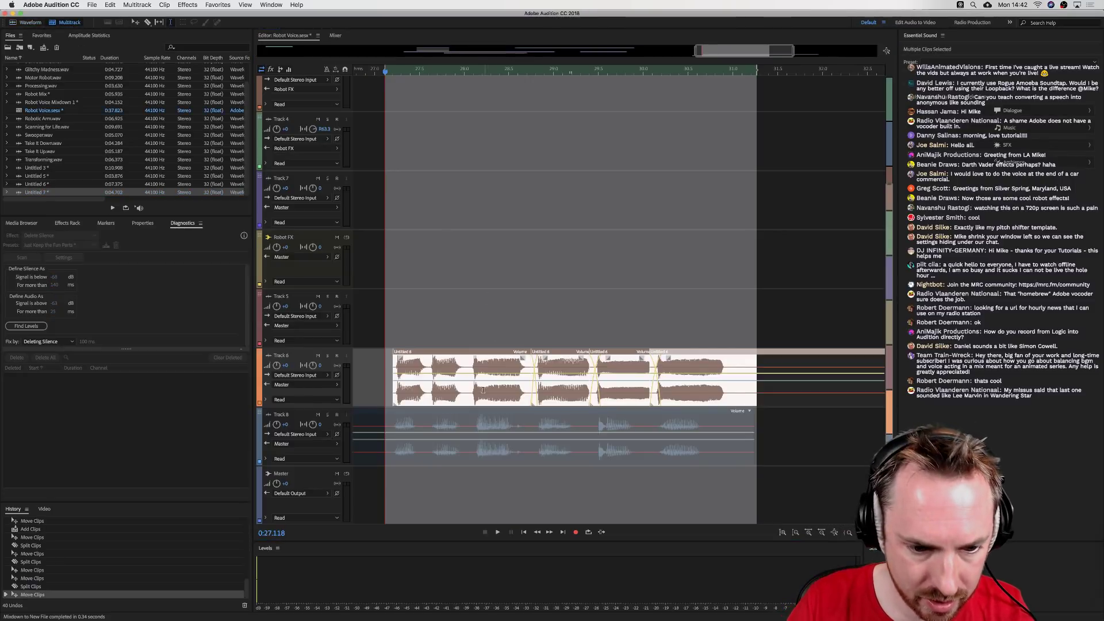
{"action": "left_click", "coordinate": [390, 389]}
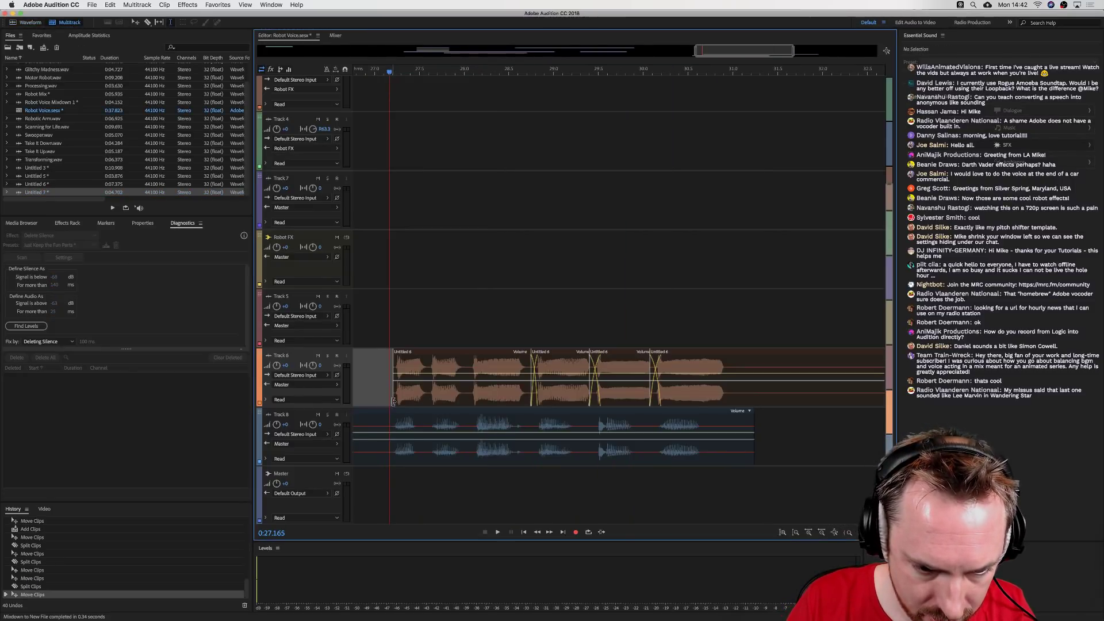
{"action": "left_click", "coordinate": [394, 421]}
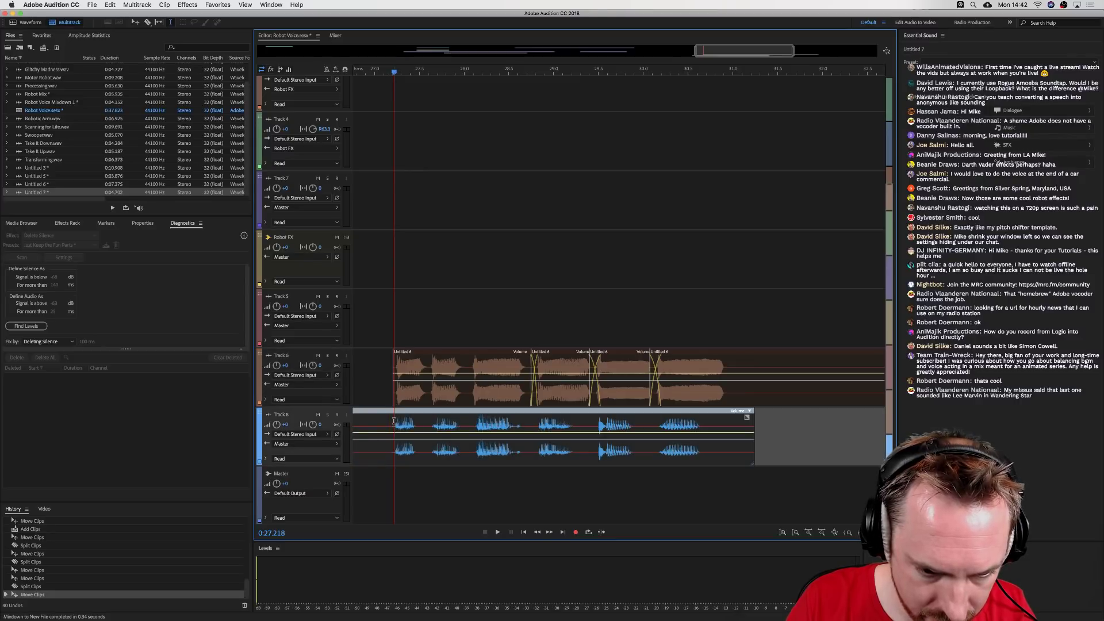
{"action": "double_click", "coordinate": [393, 421]}
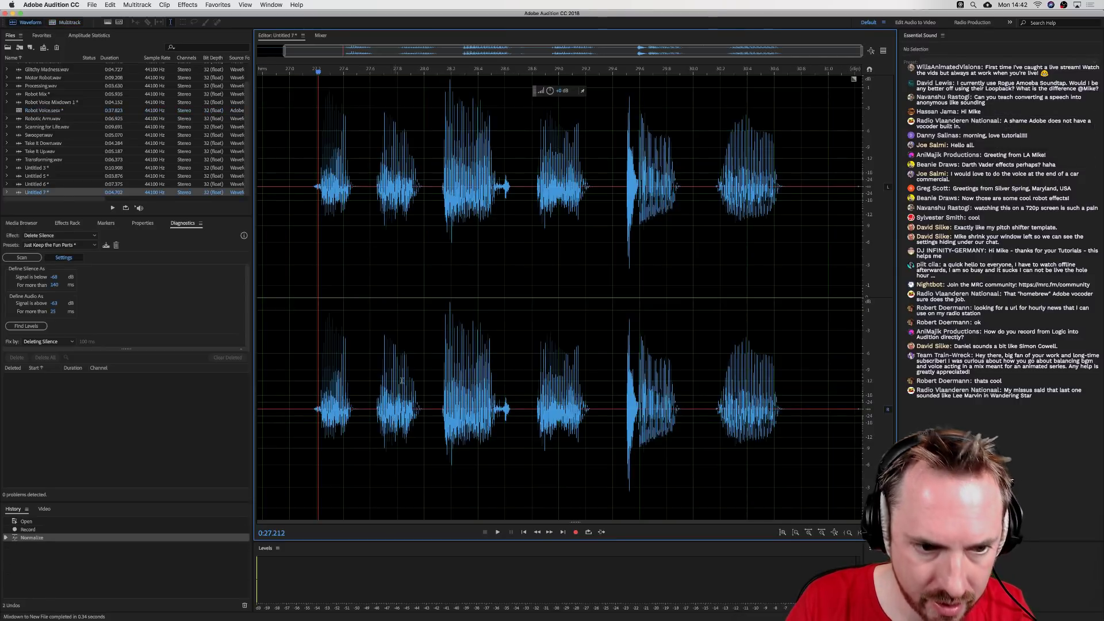
{"action": "left_click", "coordinate": [801, 202], "text": "shift"}
{"action": "key", "text": "ctrl+c"}
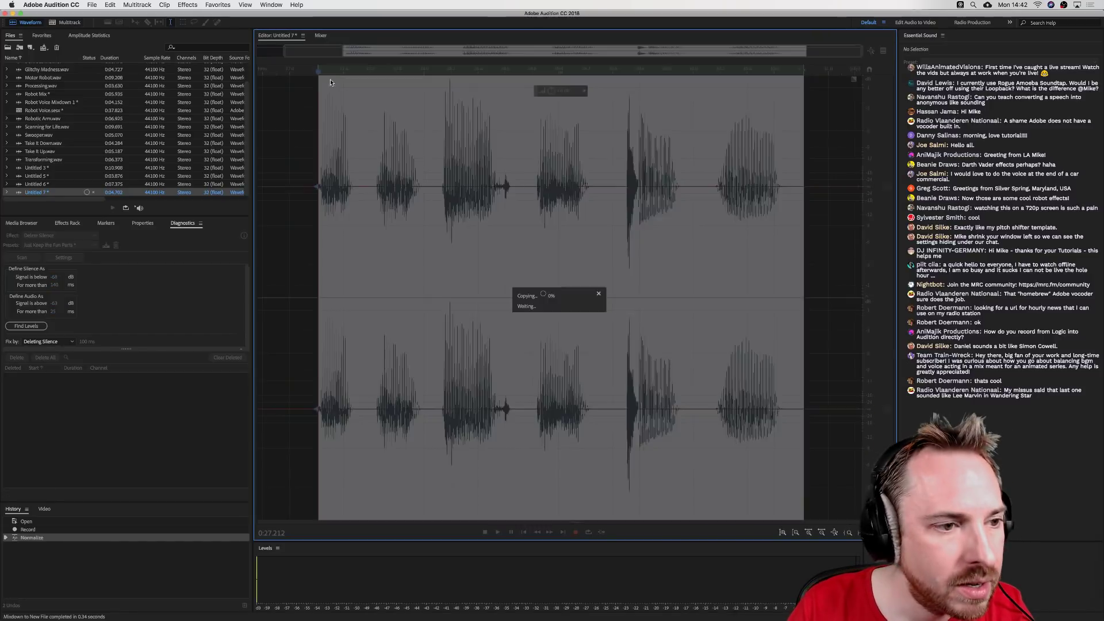
- Try mix-pasting the copied voice at the very start of Robot Voice Mixdown 1 with the Modulate paste type, and play it
{"action": "double_click", "coordinate": [66, 104]}
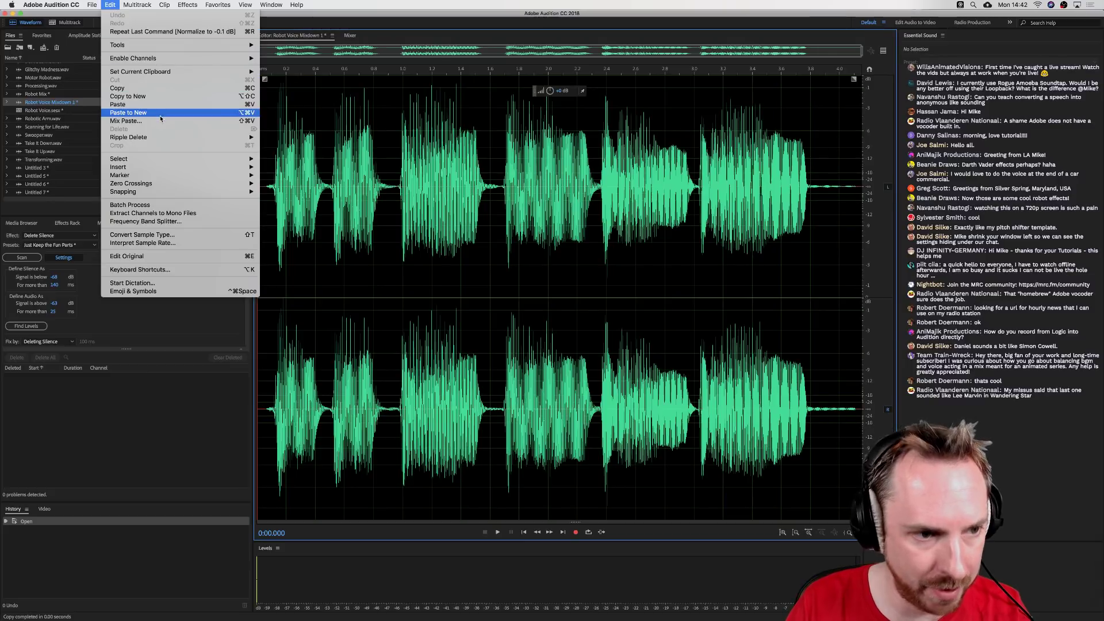
{"action": "left_click", "coordinate": [236, 120]}
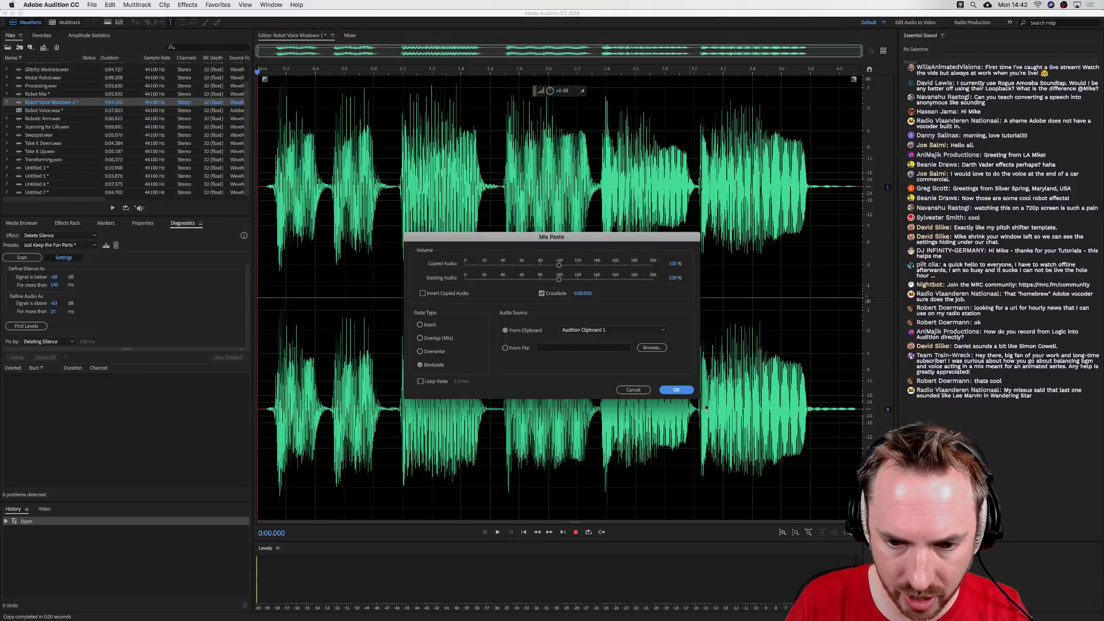
{"action": "left_click", "coordinate": [676, 389]}
{"action": "key", "text": "space"}
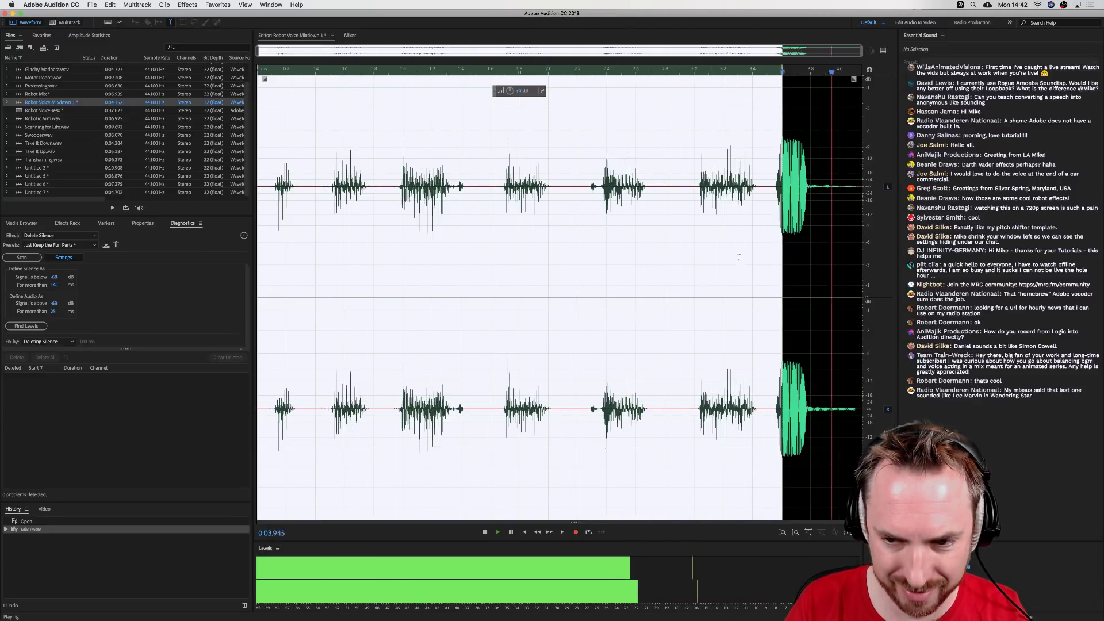
{"action": "left_click_drag", "start_coordinate": [772, 187], "coordinate": [875, 196]}
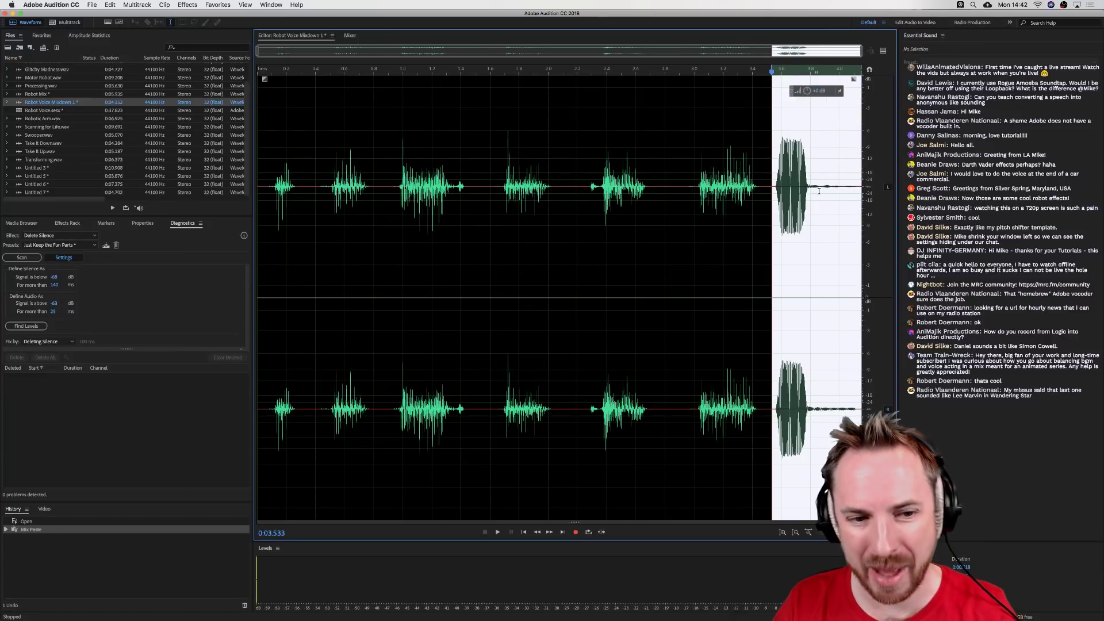
{"action": "key", "text": "super+z"}
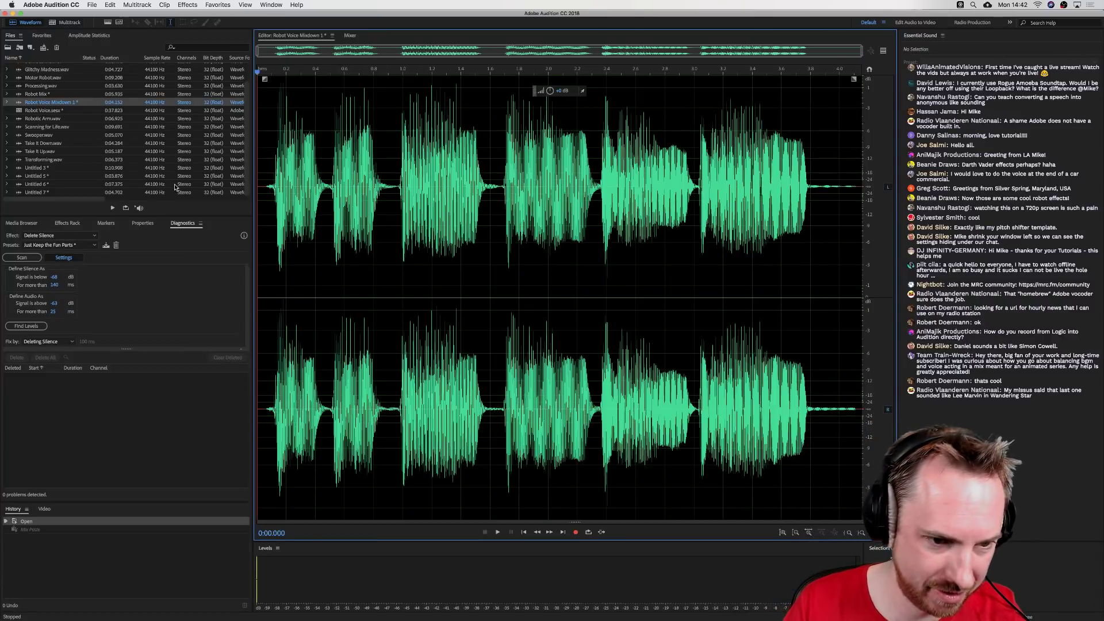
- Mix-paste the copied voice into Robot Voice Mixdown 1 from 0:00.121 with the Modulate paste type, and play the result
{"action": "left_click", "coordinate": [275, 173]}
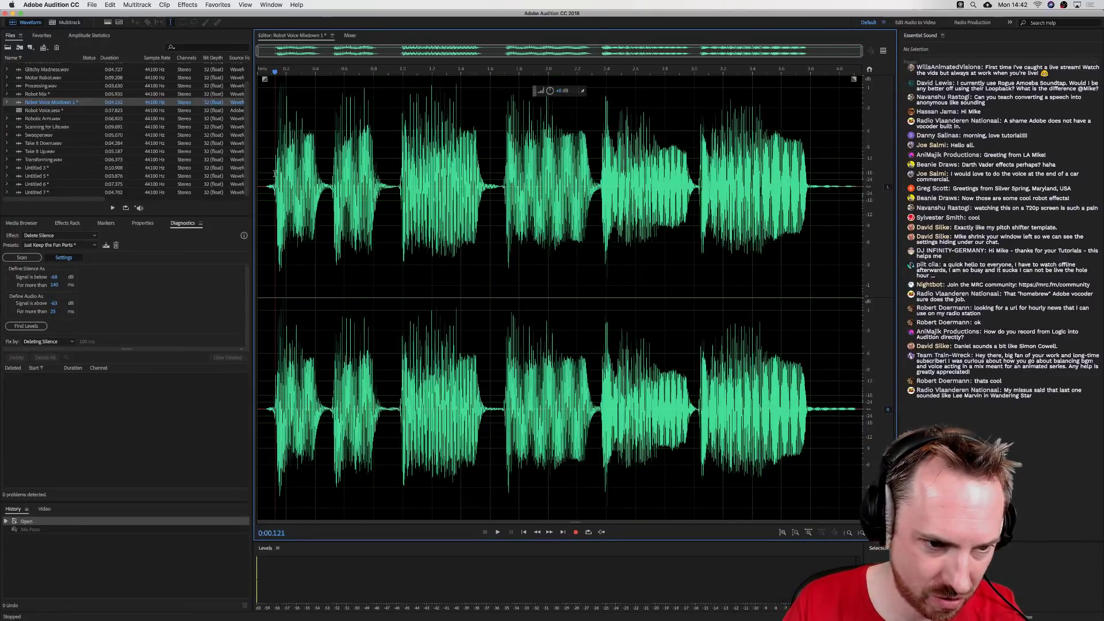
{"action": "left_click", "coordinate": [130, 5]}
{"action": "mouse_move", "coordinate": [110, 5]}
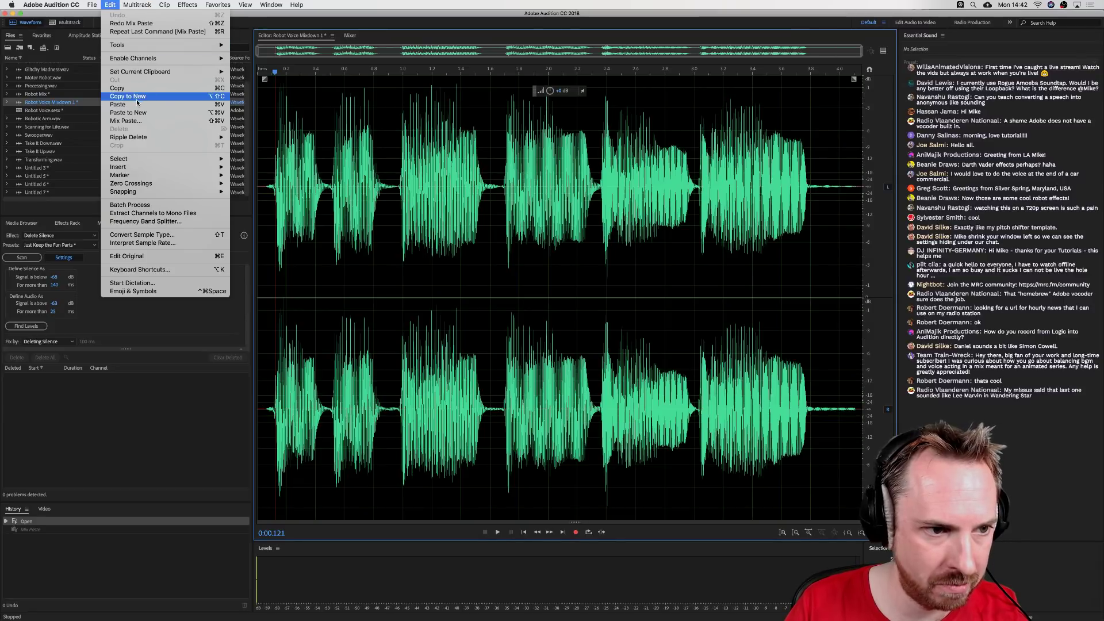
{"action": "left_click", "coordinate": [125, 120]}
{"action": "left_click", "coordinate": [683, 391]}
{"action": "key", "text": "space"}
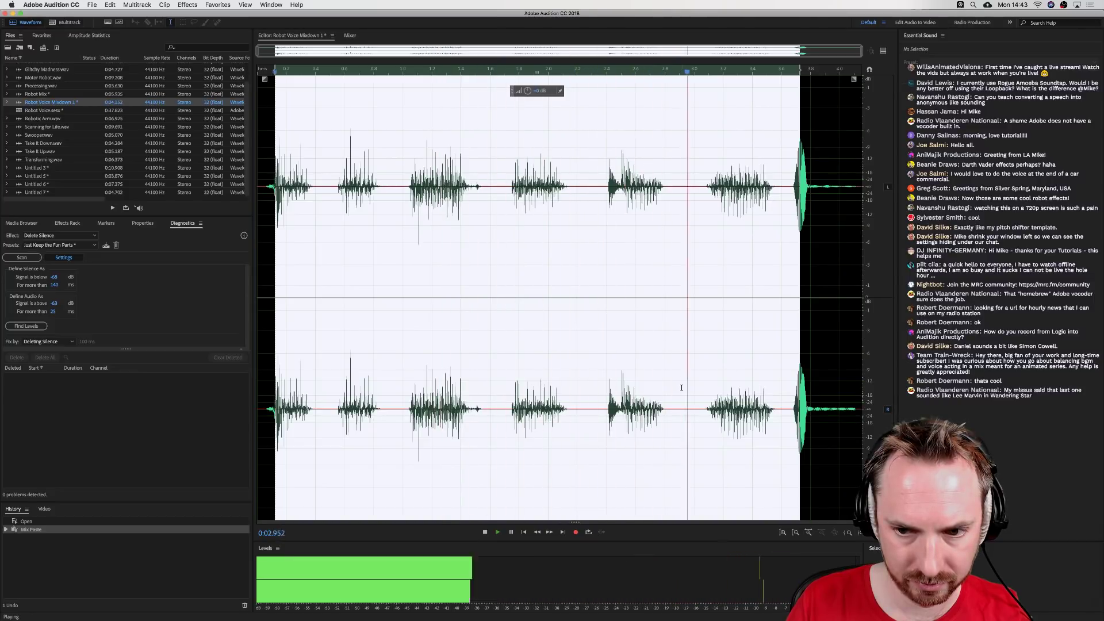
- Stop playback of Robot Voice Mixdown 1 and place the playhead at 0:03.520
{"action": "left_click", "coordinate": [766, 245]}
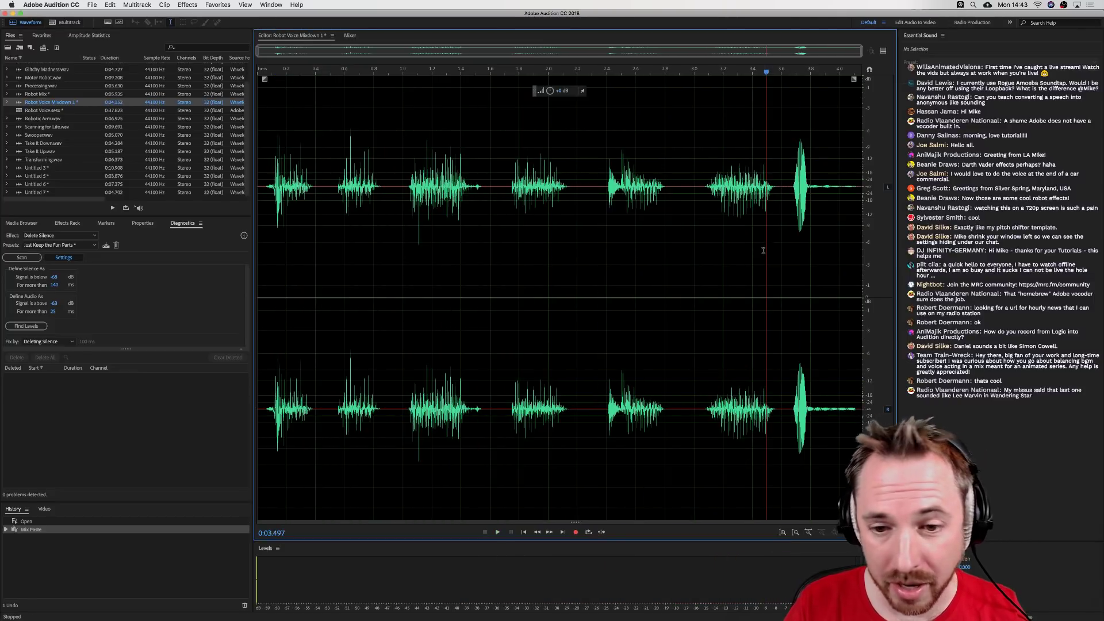
{"action": "left_click", "coordinate": [769, 251]}
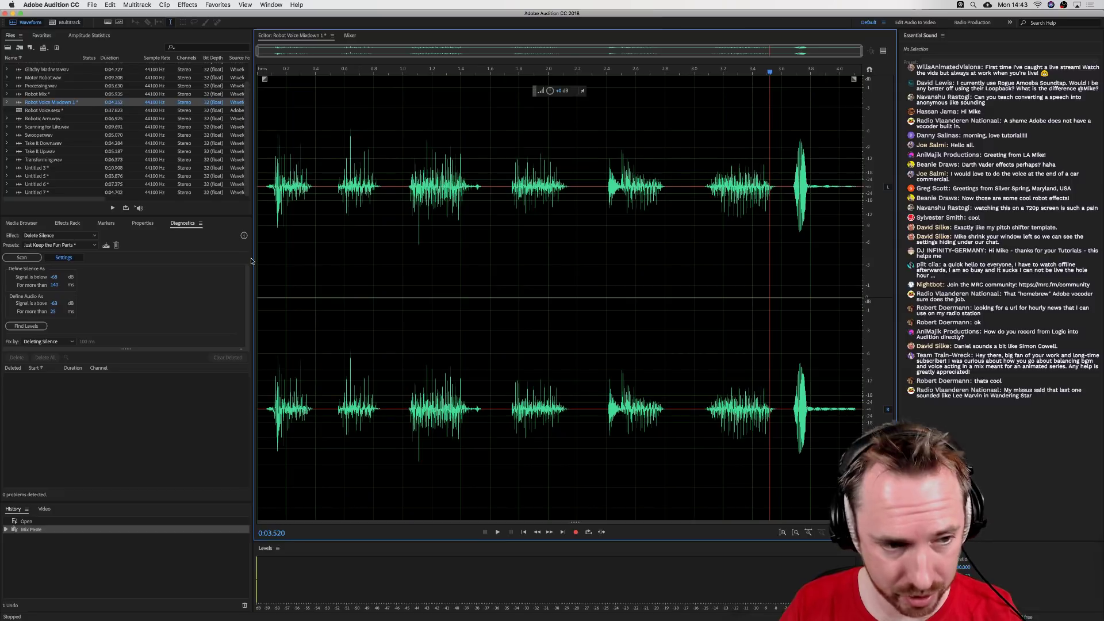
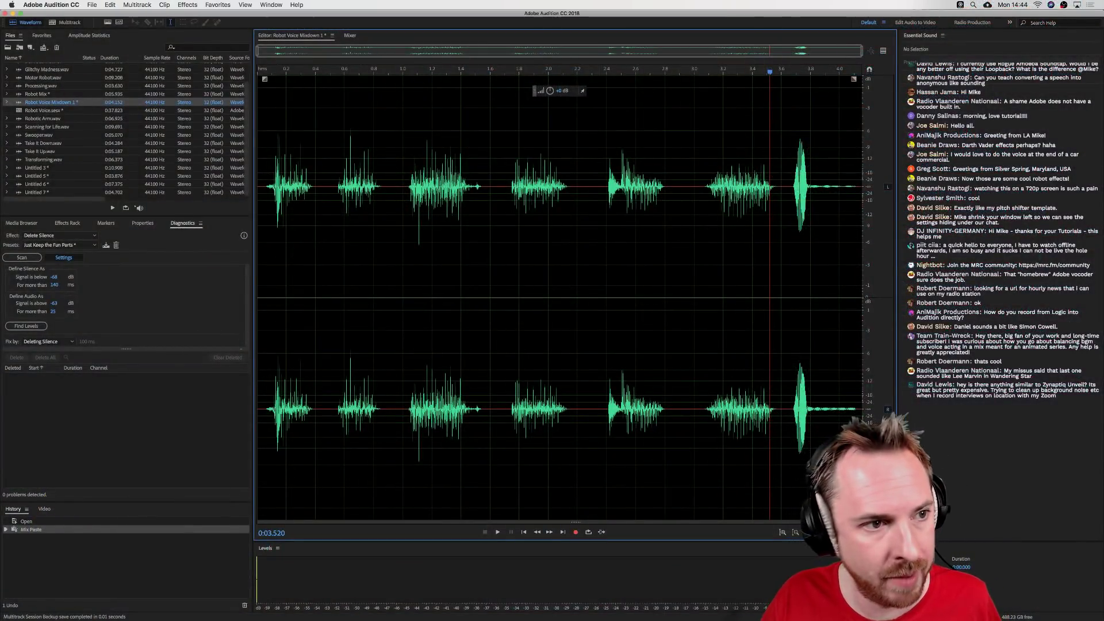
- Examine the Audio Channel Mapping preferences and the device channels available for the first stereo input, and leave them without changes
{"action": "left_click", "coordinate": [53, 6]}
{"action": "mouse_move", "coordinate": [62, 30]}
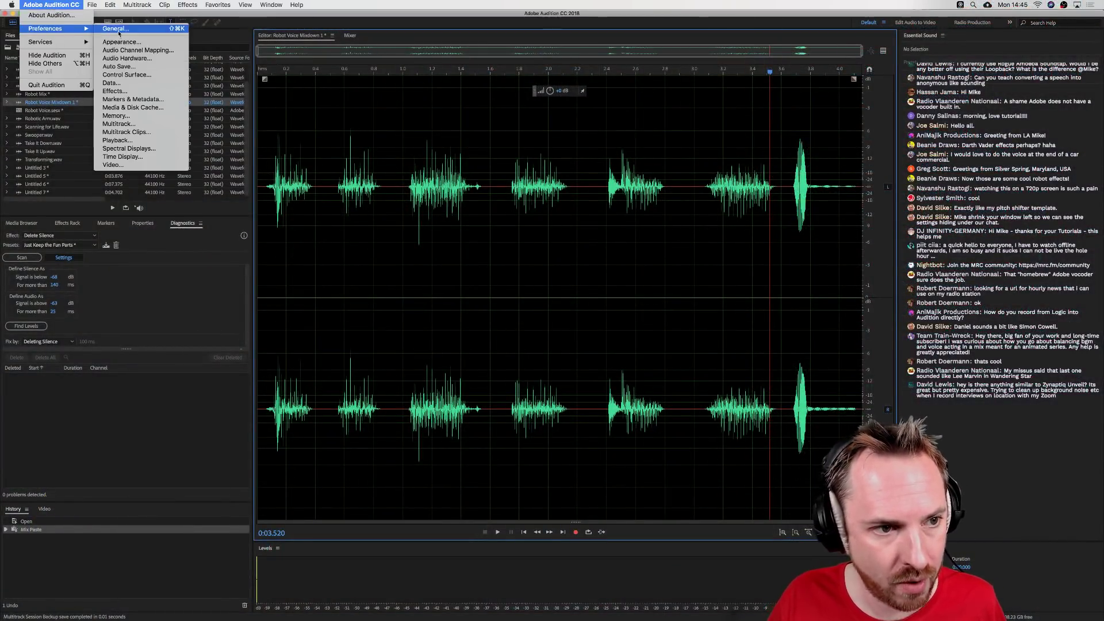
{"action": "left_click", "coordinate": [123, 46]}
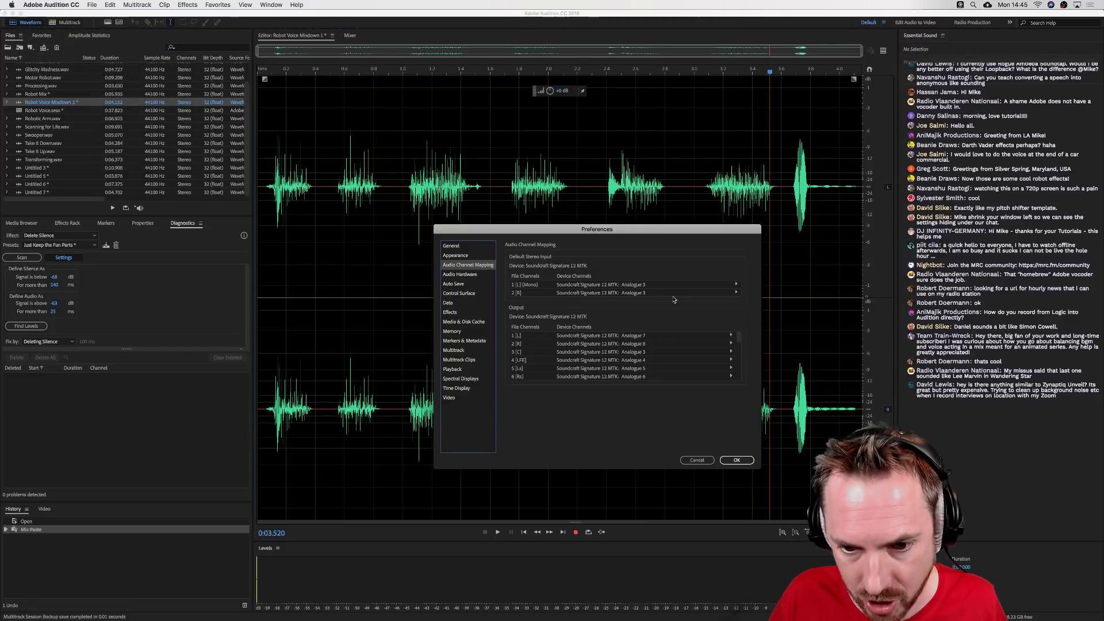
{"action": "left_click", "coordinate": [737, 285]}
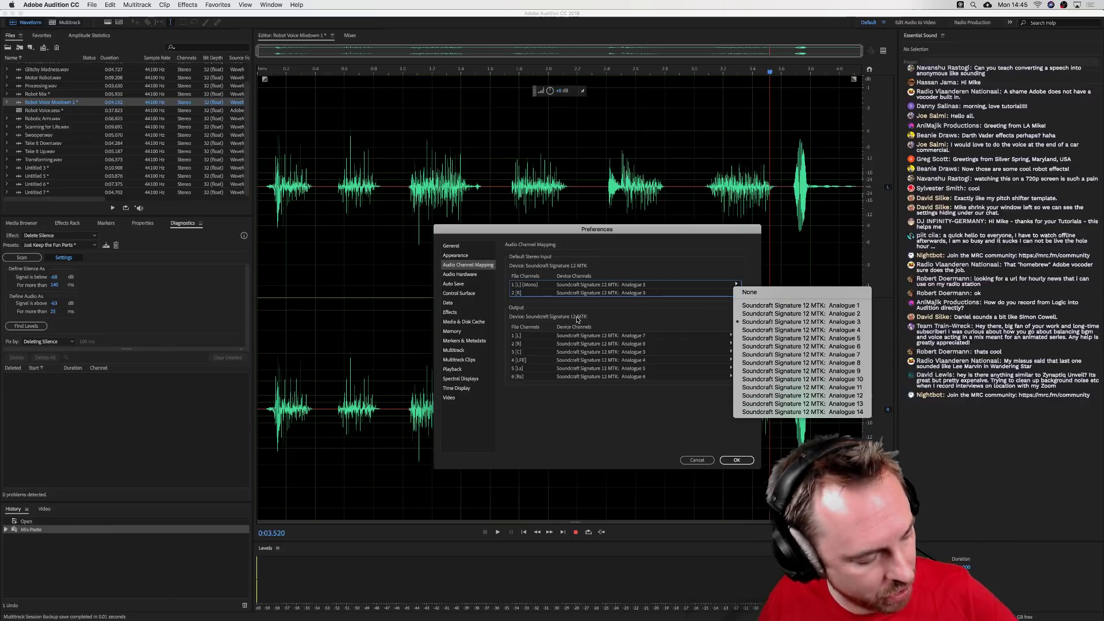
{"action": "left_click", "coordinate": [691, 452]}
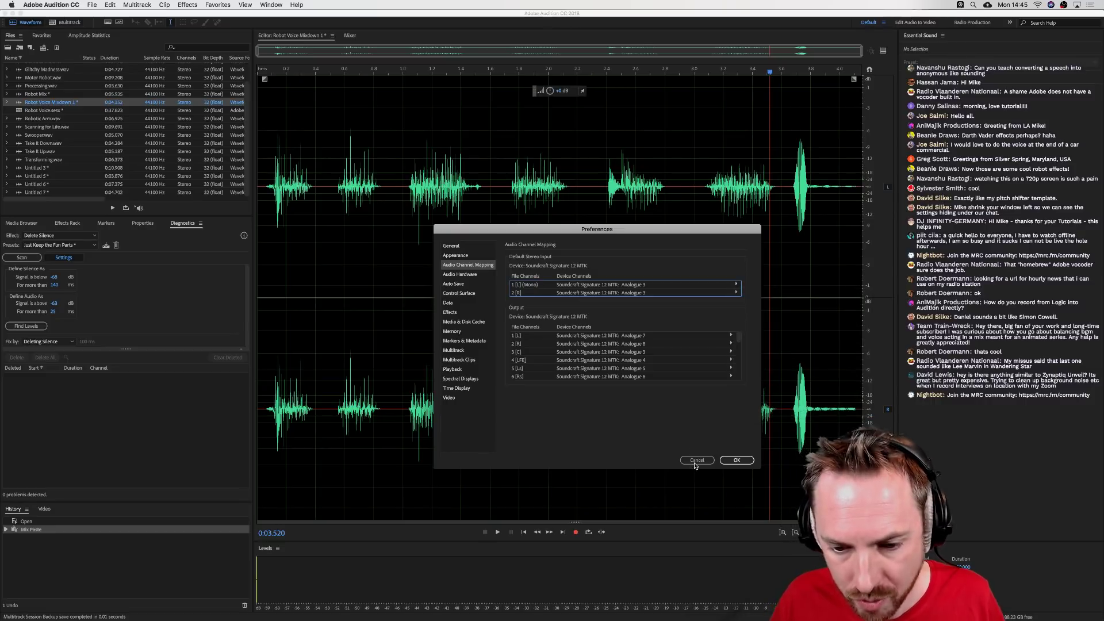
{"action": "left_click", "coordinate": [696, 460]}
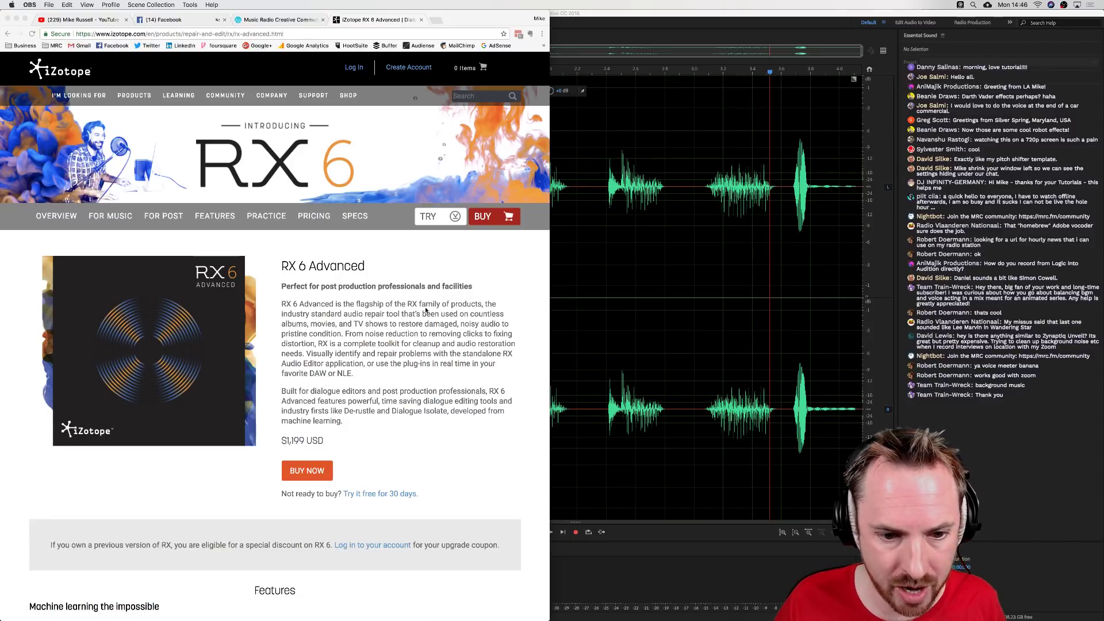
- Look over the iZotope RX 6 Advanced page in the browser, including its feature overview and the list of iZotope products
{"action": "scroll", "coordinate": [402, 345], "scroll_direction": "down", "scroll_amount": 1}
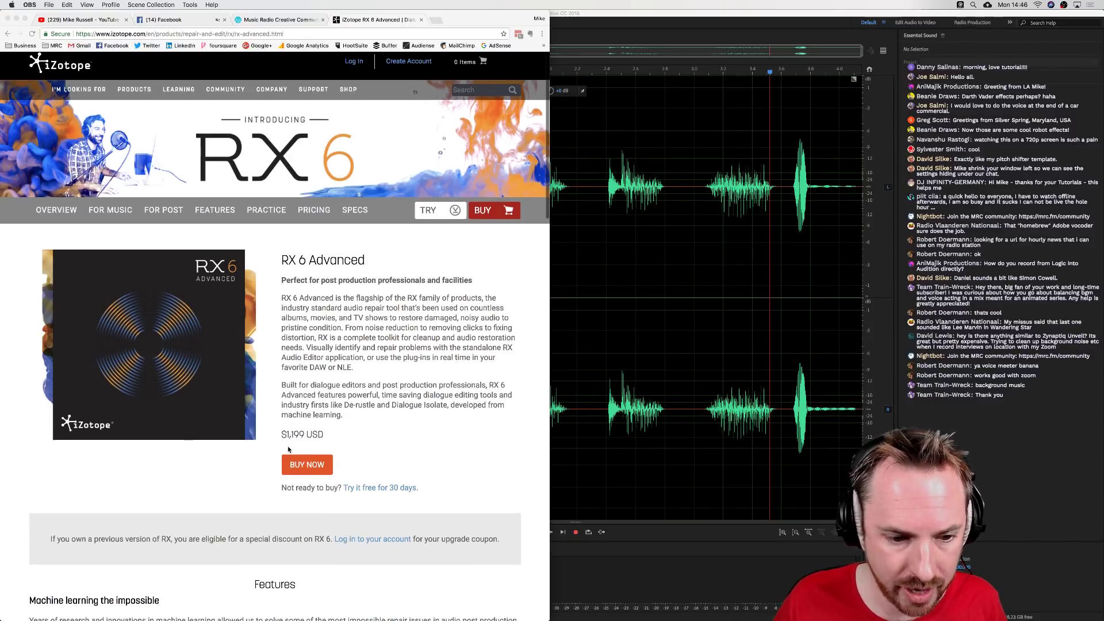
{"action": "scroll", "coordinate": [322, 402], "scroll_direction": "down", "scroll_amount": 10}
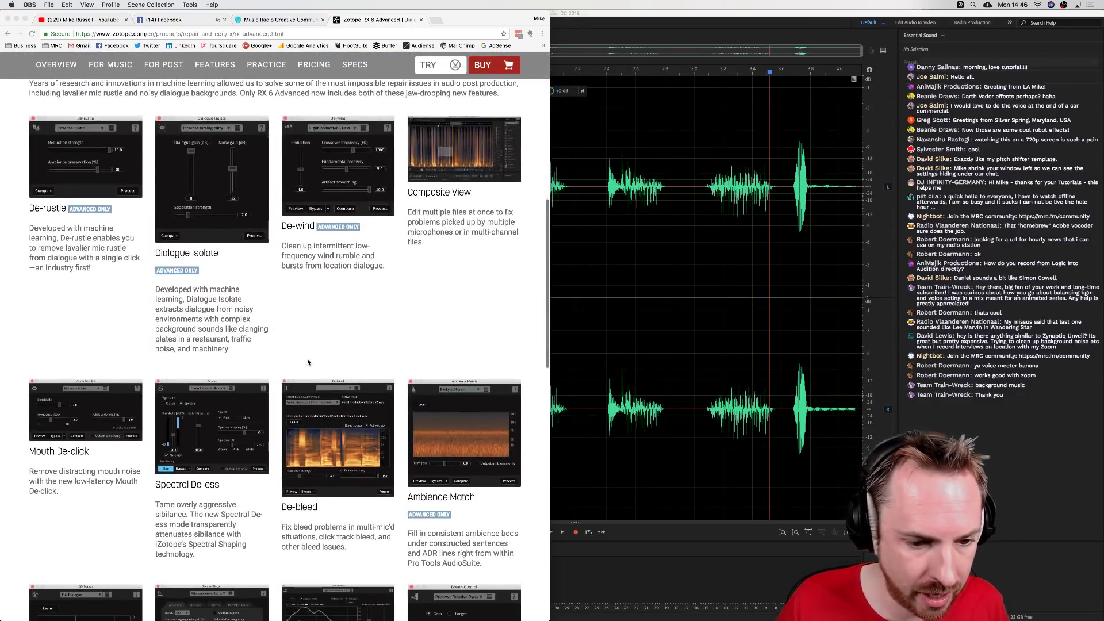
{"action": "scroll", "coordinate": [308, 362], "scroll_direction": "up", "scroll_amount": 1}
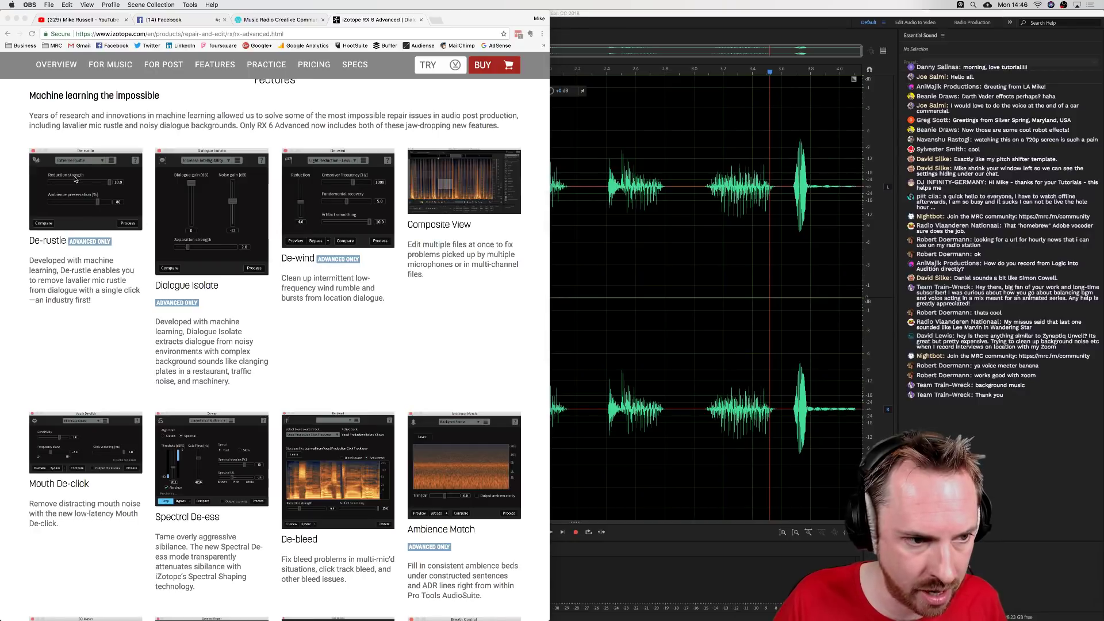
{"action": "scroll", "coordinate": [278, 352], "scroll_direction": "down", "scroll_amount": 15}
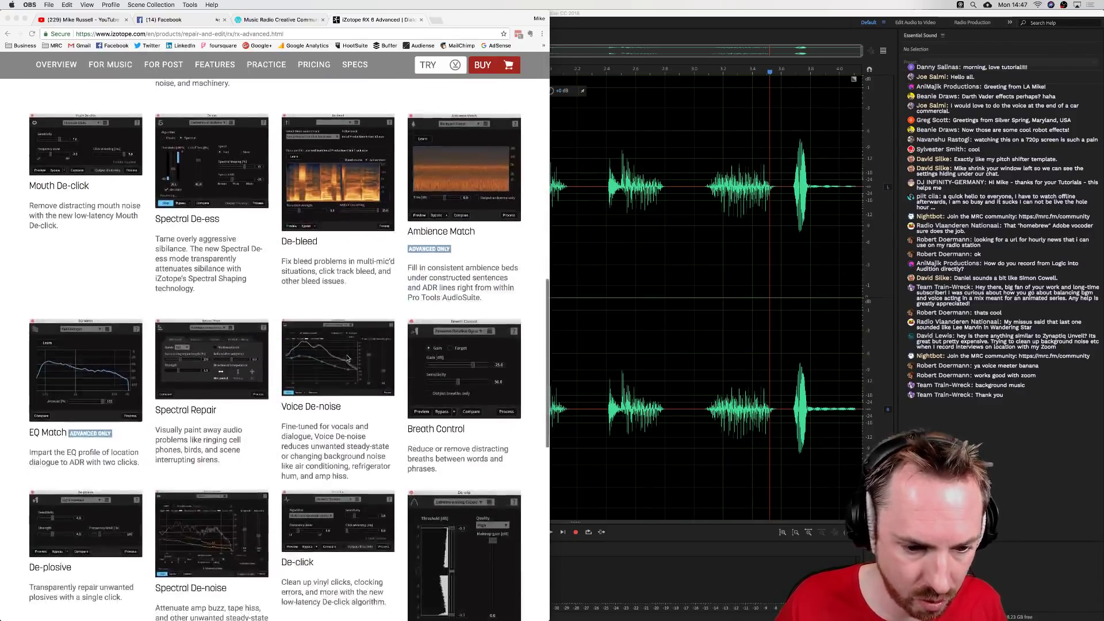
{"action": "scroll", "coordinate": [278, 349], "scroll_direction": "up", "scroll_amount": 20}
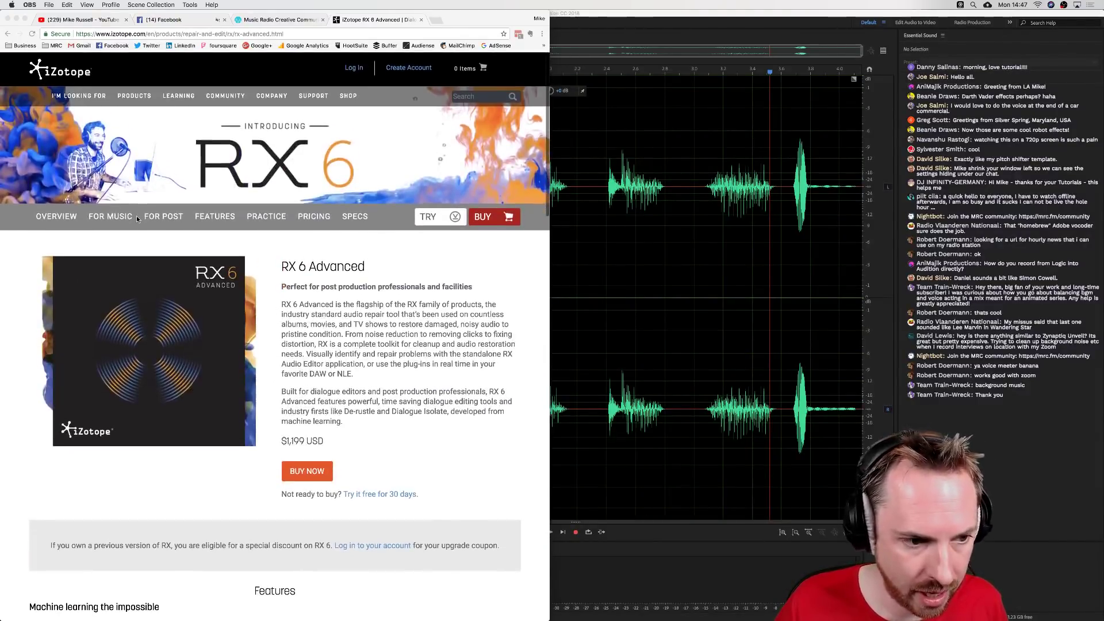
{"action": "left_click", "coordinate": [113, 240]}
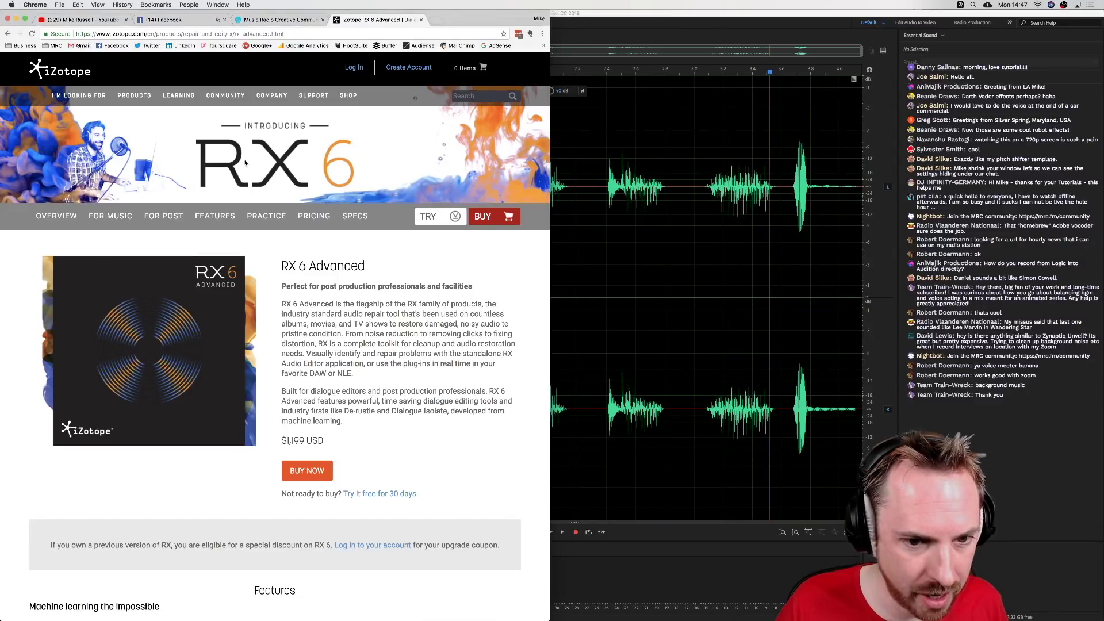
{"action": "mouse_move", "coordinate": [134, 96]}
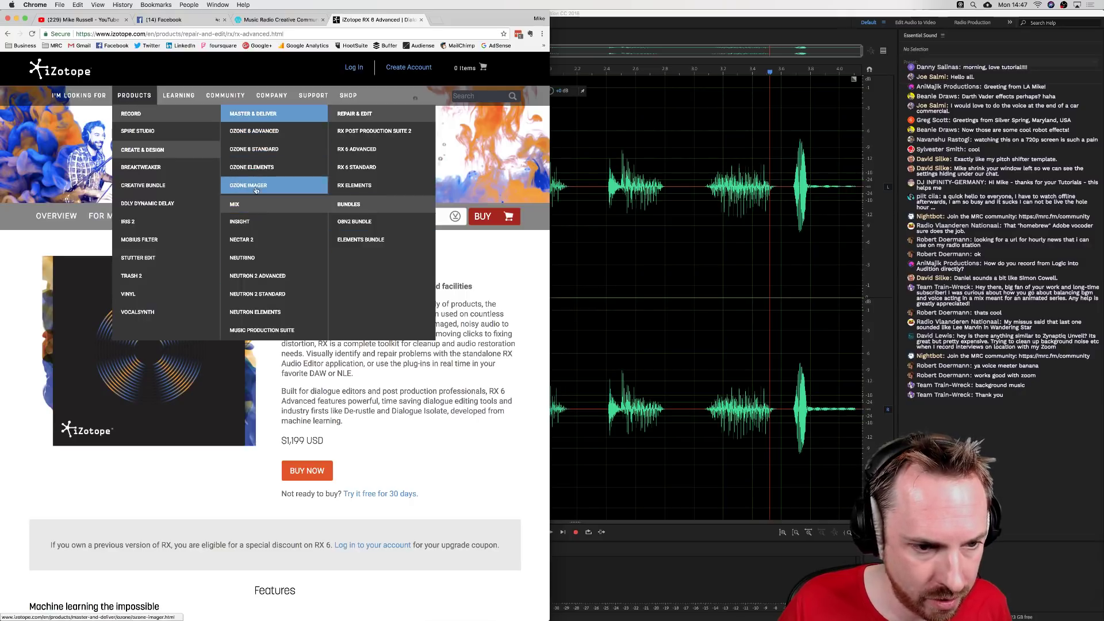
- Read through the RX 6 Advanced repair modules on the page, from De-rustle to De-reverb, and return to the page's start
{"action": "scroll", "coordinate": [353, 408], "scroll_direction": "down", "scroll_amount": 10}
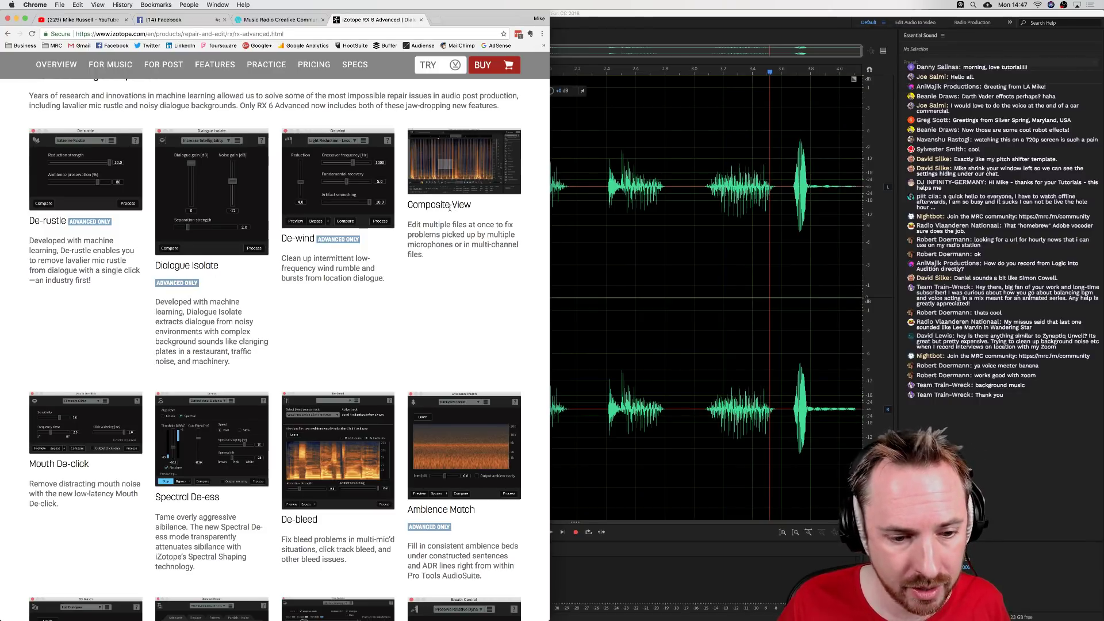
{"action": "scroll", "coordinate": [454, 206], "scroll_direction": "down", "scroll_amount": 5}
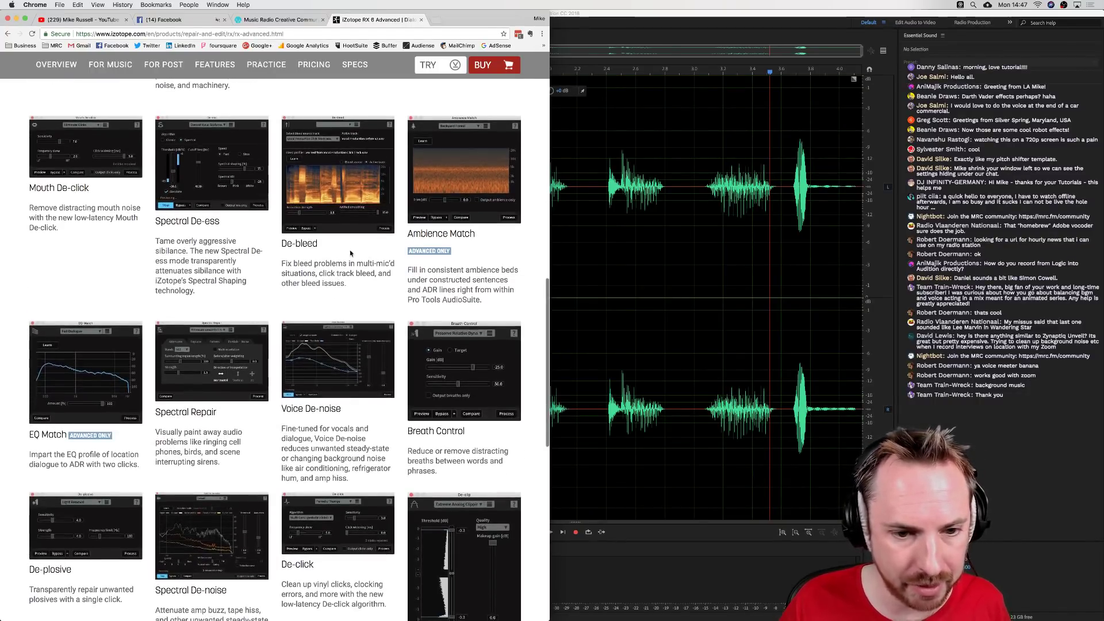
{"action": "scroll", "coordinate": [334, 253], "scroll_direction": "down", "scroll_amount": 2}
{"action": "scroll", "coordinate": [383, 254], "scroll_direction": "down", "scroll_amount": 1}
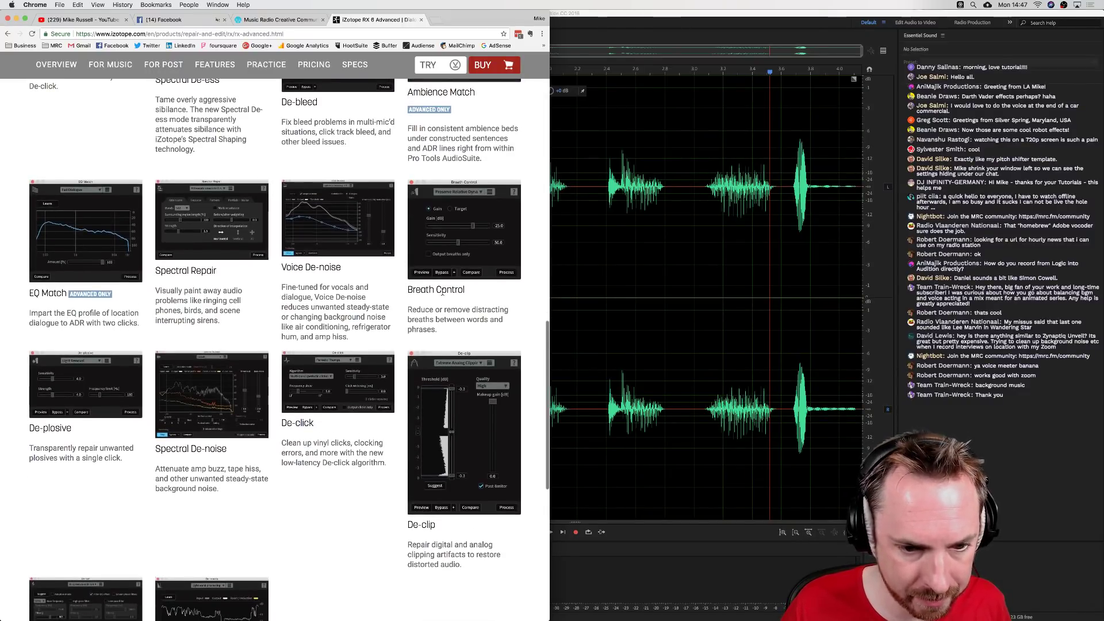
{"action": "scroll", "coordinate": [437, 287], "scroll_direction": "down", "scroll_amount": 4}
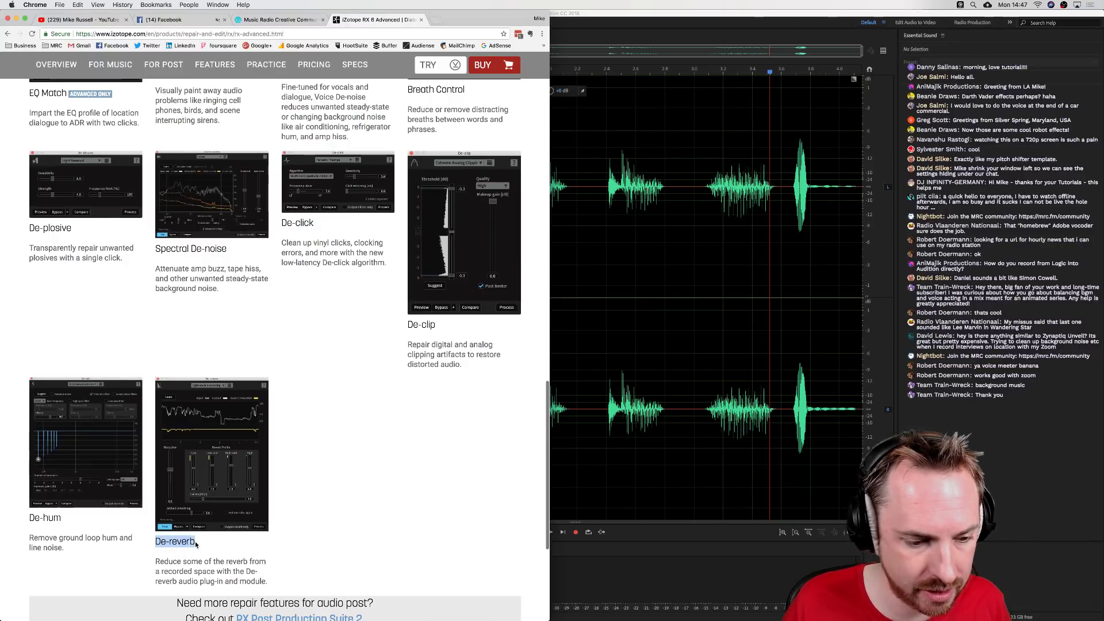
{"action": "scroll", "coordinate": [158, 519], "scroll_direction": "down", "scroll_amount": 1}
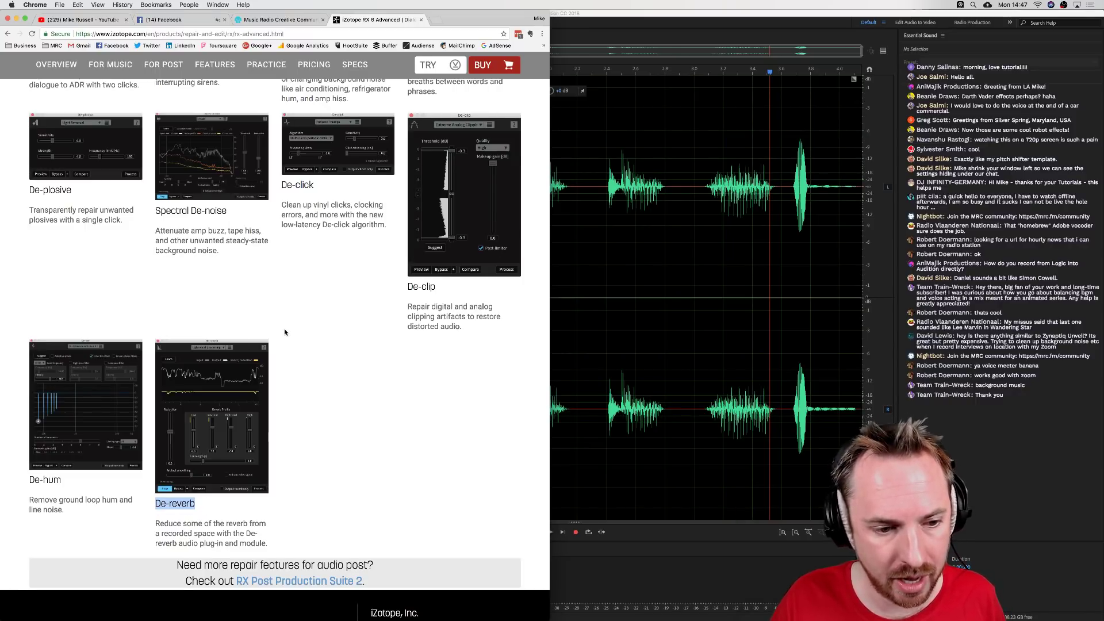
{"action": "scroll", "coordinate": [284, 329], "scroll_direction": "up", "scroll_amount": 15}
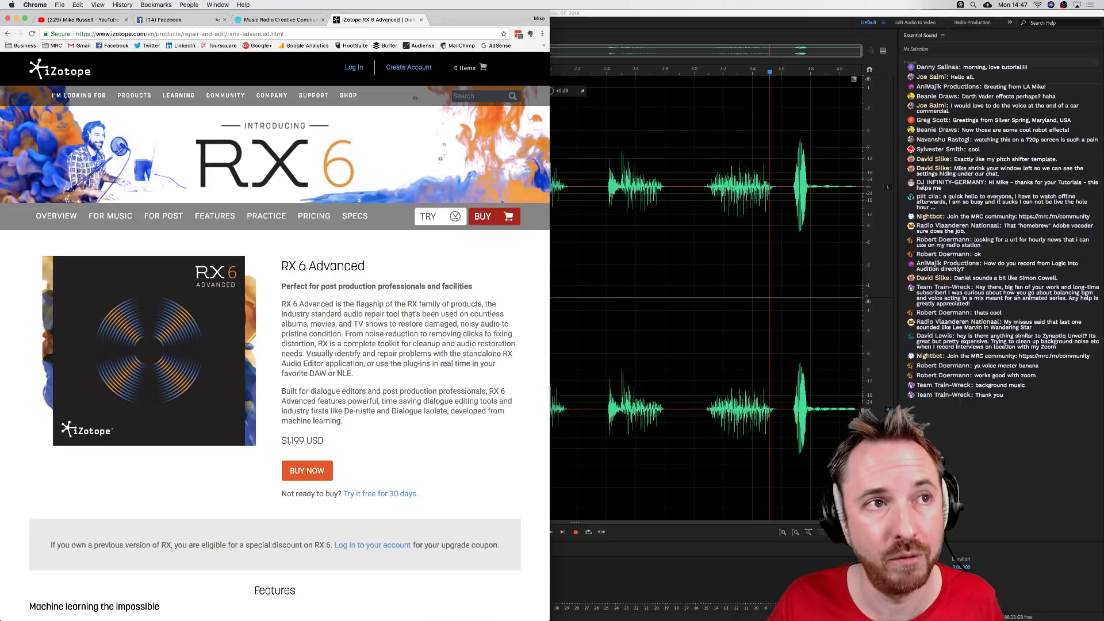
- Switch to the YouTube video "How to Mix a Voice Over with Music without Ducking" and try to view it full screen
{"action": "key", "text": "super+Tab"}
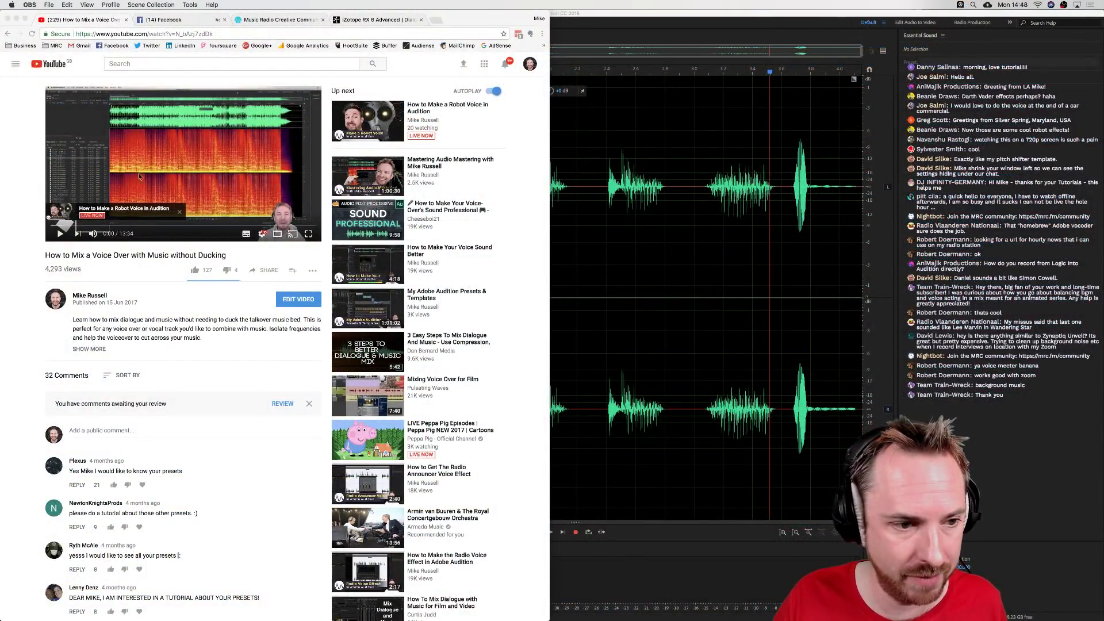
{"action": "left_click", "coordinate": [311, 237]}
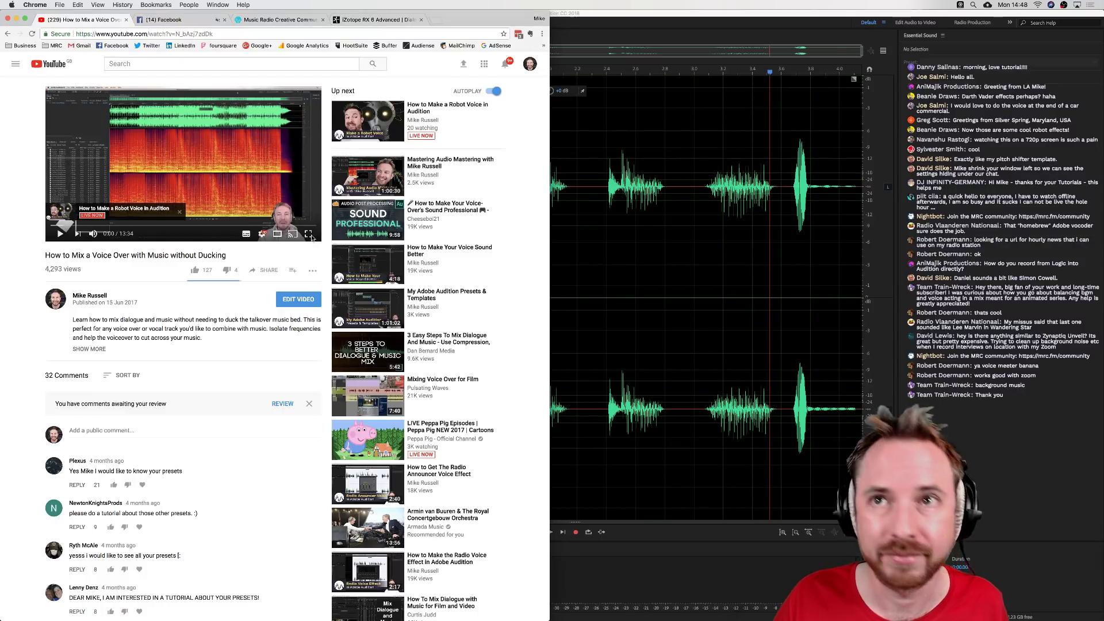
{"action": "left_click", "coordinate": [308, 234]}
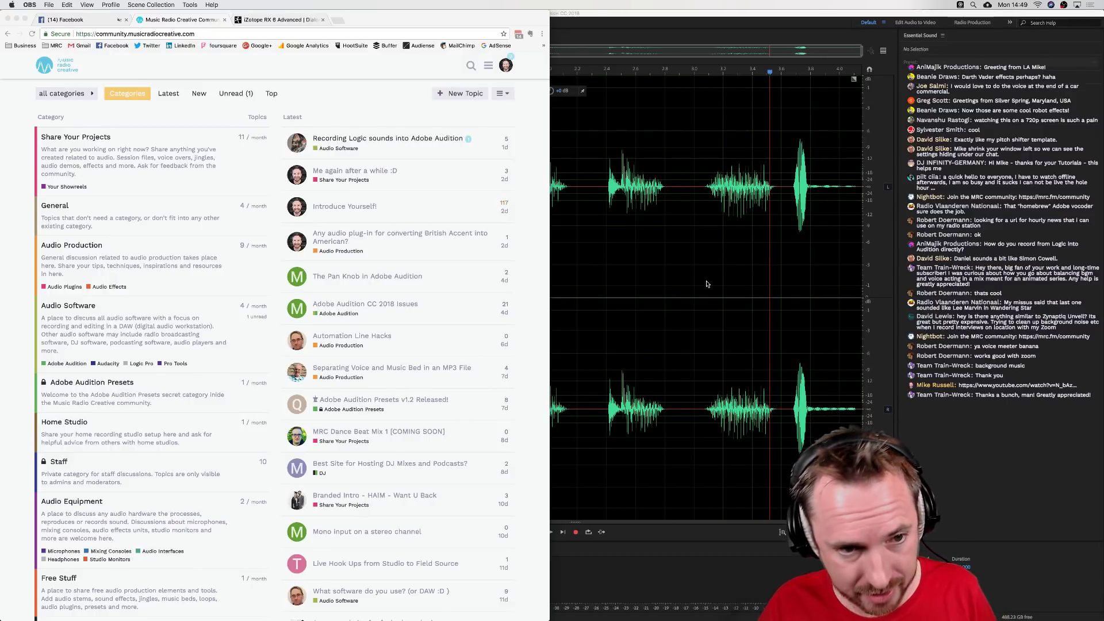
- Switch back to Adobe Audition and bring up the Robot Voice session in the Multitrack editor
{"action": "left_click", "coordinate": [631, 232]}
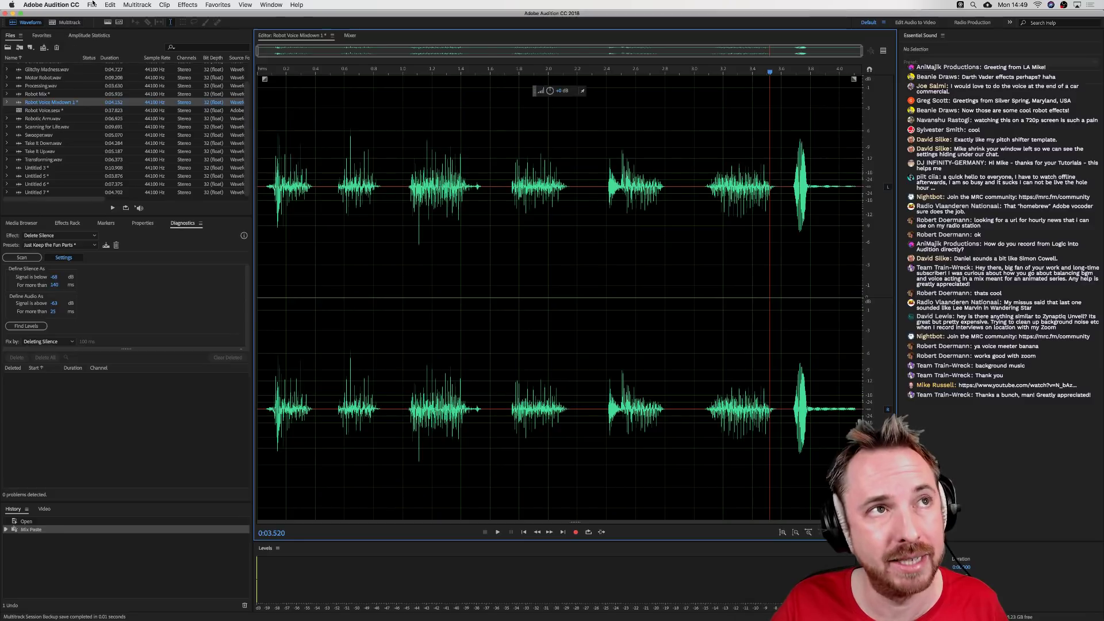
{"action": "key", "text": "super+Tab"}
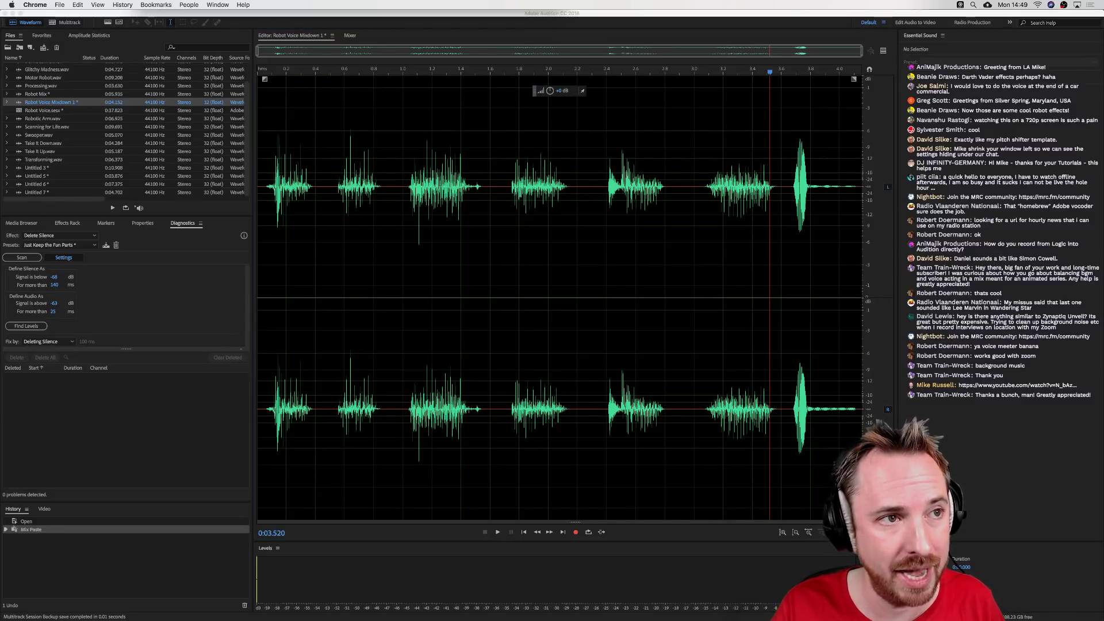
{"action": "key", "text": "super+Tab"}
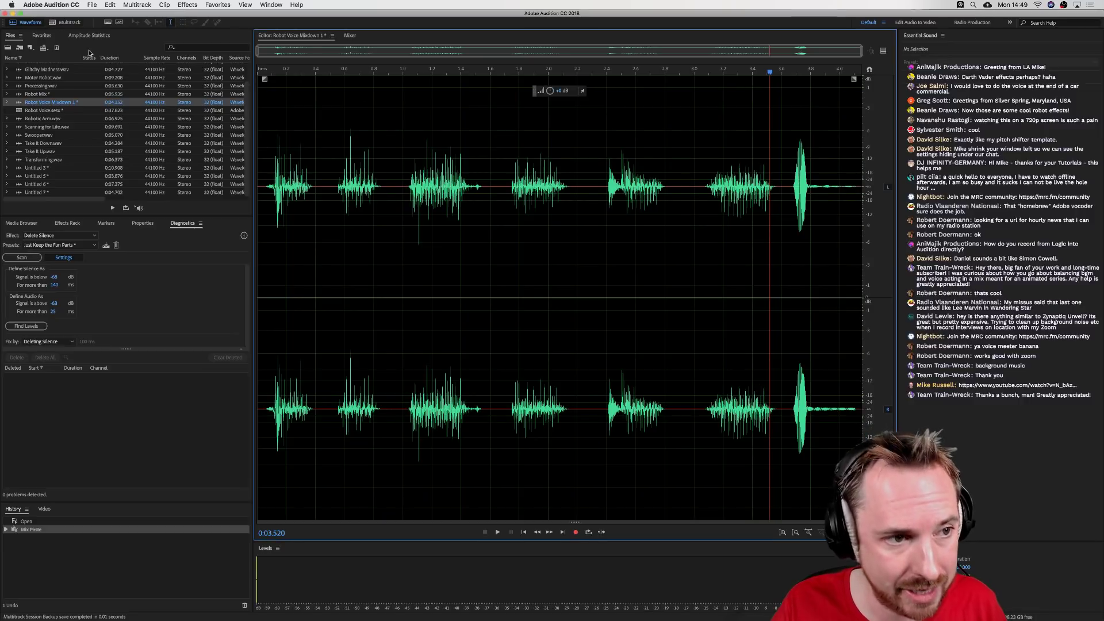
{"action": "left_click", "coordinate": [64, 22]}
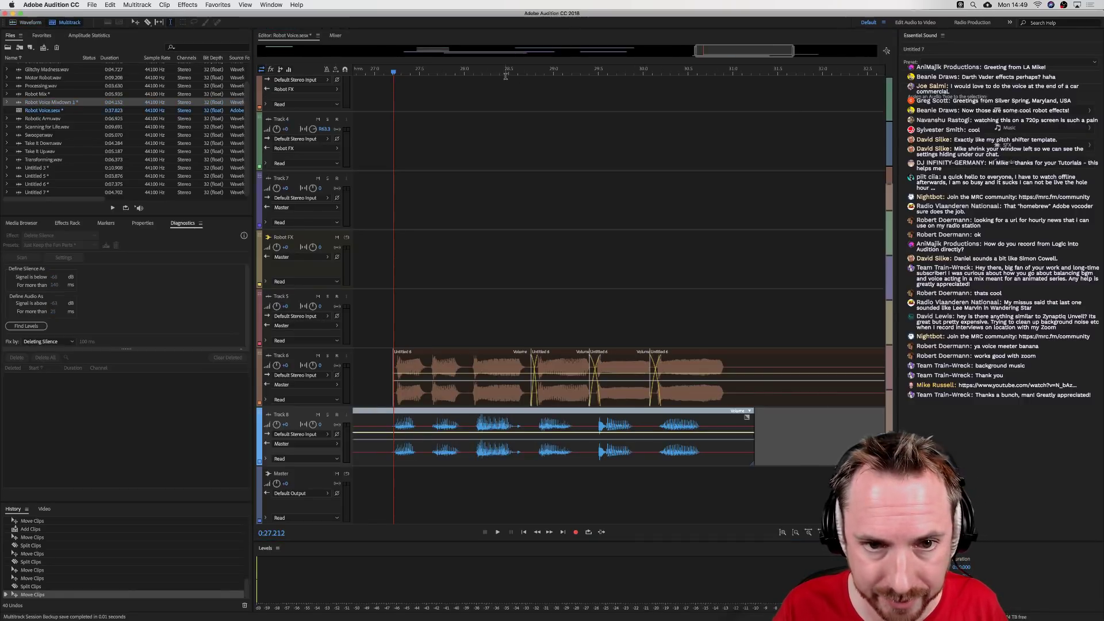
- Move the voice clip on Track 2 to about 0:40 in the session, and play it from just before its start
{"action": "scroll", "coordinate": [506, 77], "scroll_direction": "down", "scroll_amount": 6}
{"action": "scroll", "coordinate": [507, 77], "scroll_direction": "left", "scroll_amount": 8}
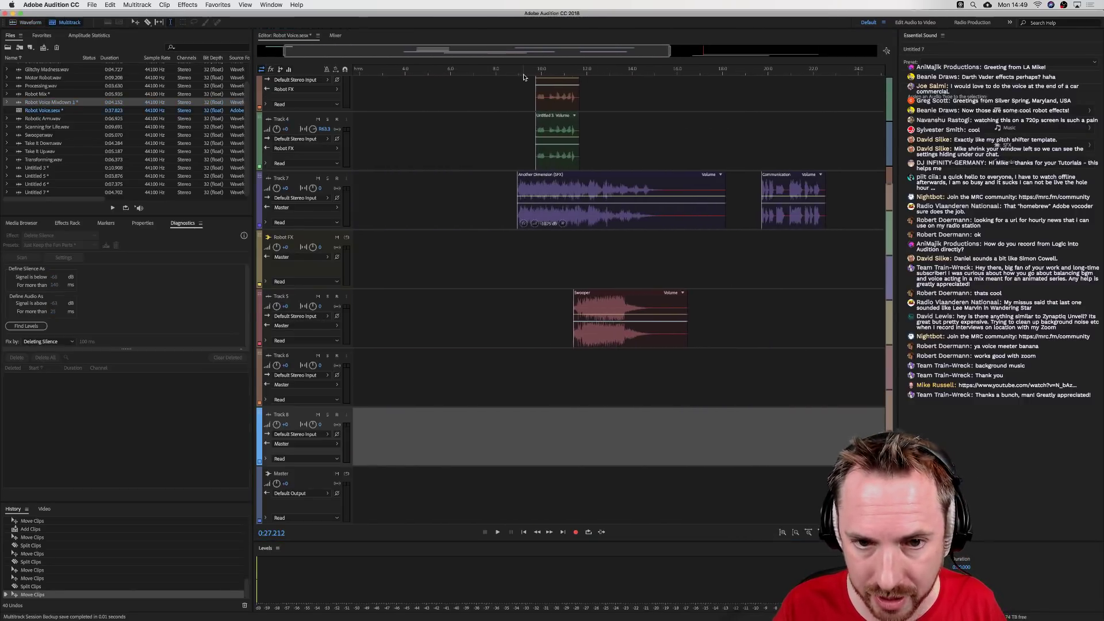
{"action": "scroll", "coordinate": [508, 136], "scroll_direction": "up", "scroll_amount": 5}
{"action": "scroll", "coordinate": [507, 136], "scroll_direction": "right", "scroll_amount": 6}
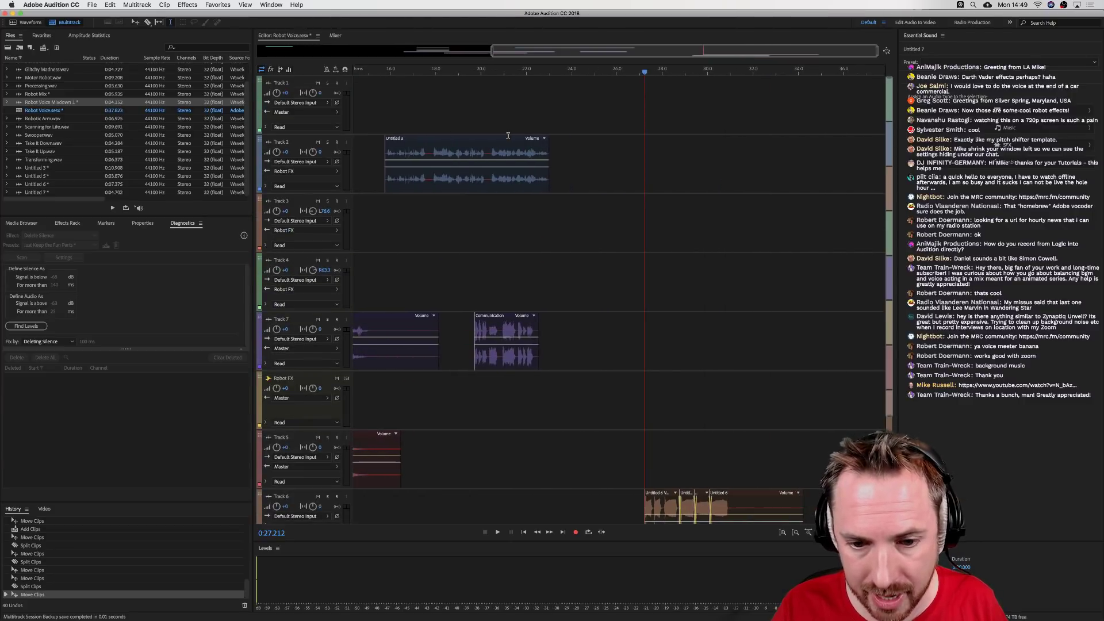
{"action": "left_click_drag", "start_coordinate": [454, 177], "coordinate": [793, 175]}
{"action": "left_click", "coordinate": [725, 194]}
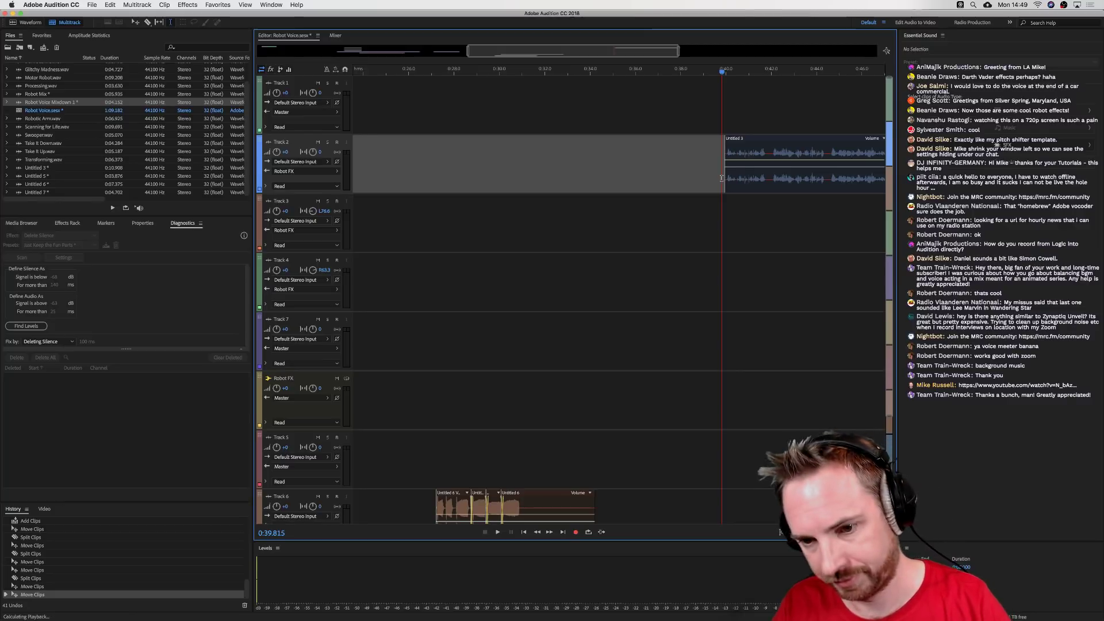
{"action": "key", "text": "space"}
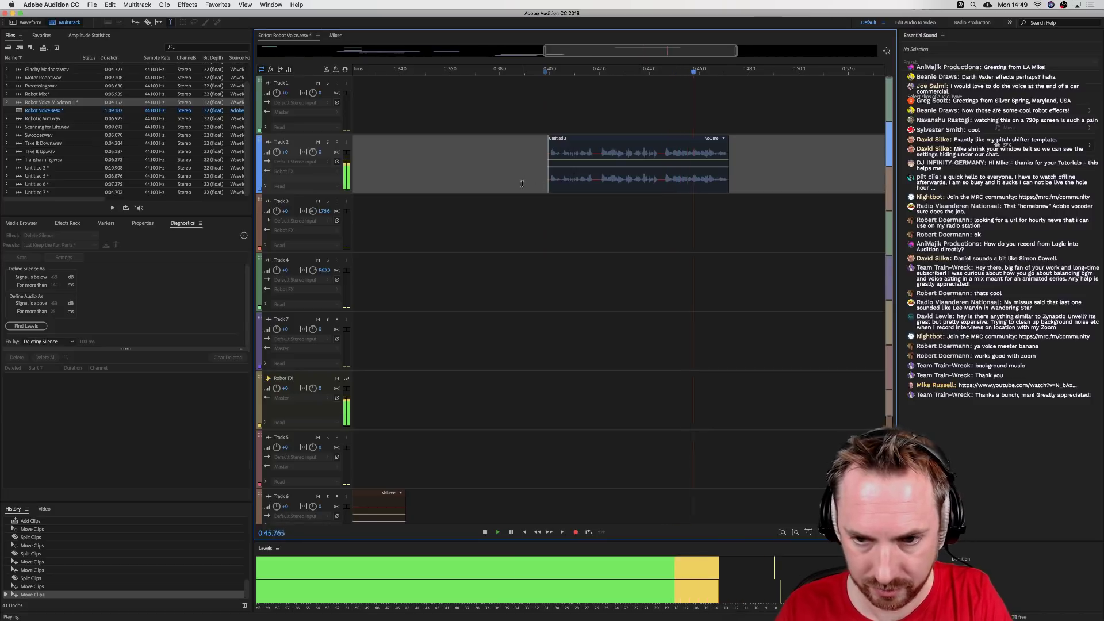
{"action": "key", "text": "space"}
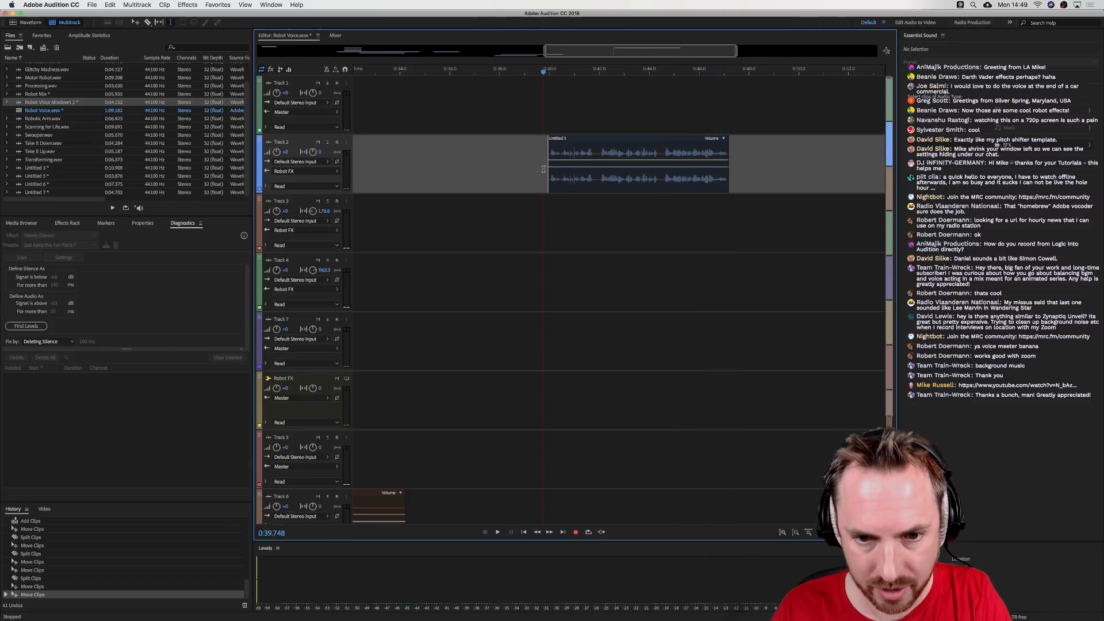
- Add the iZotope VocalSynth AU effect to slot 2 of Track 2's effects rack, after the Pitch Shifter
{"action": "left_click", "coordinate": [66, 224]}
{"action": "left_click", "coordinate": [244, 276]}
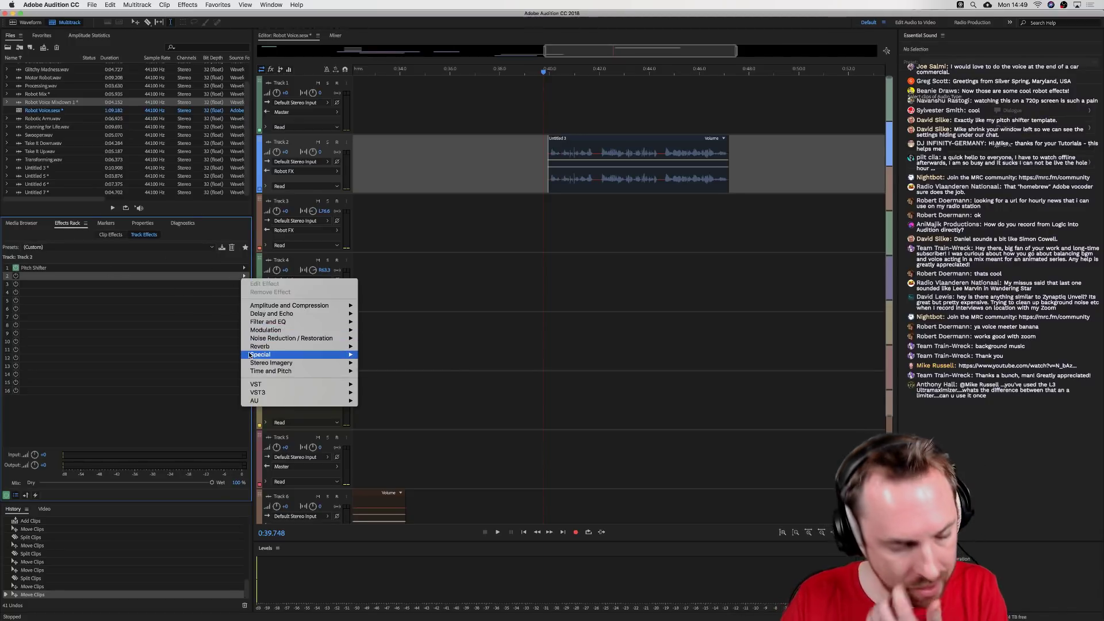
{"action": "mouse_move", "coordinate": [293, 400]}
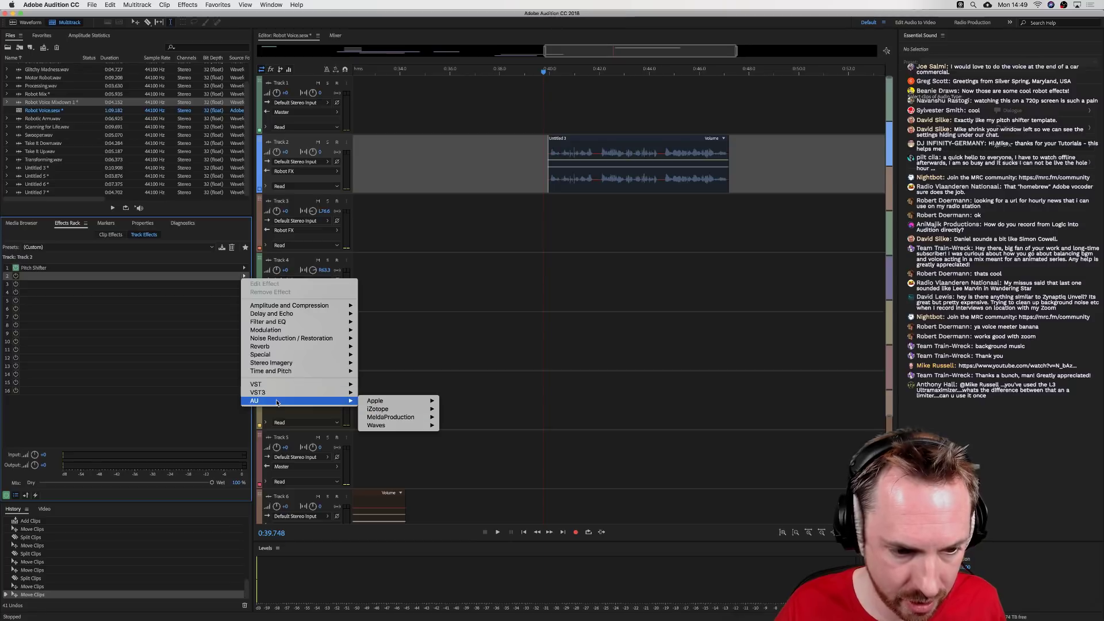
{"action": "left_click", "coordinate": [463, 409]}
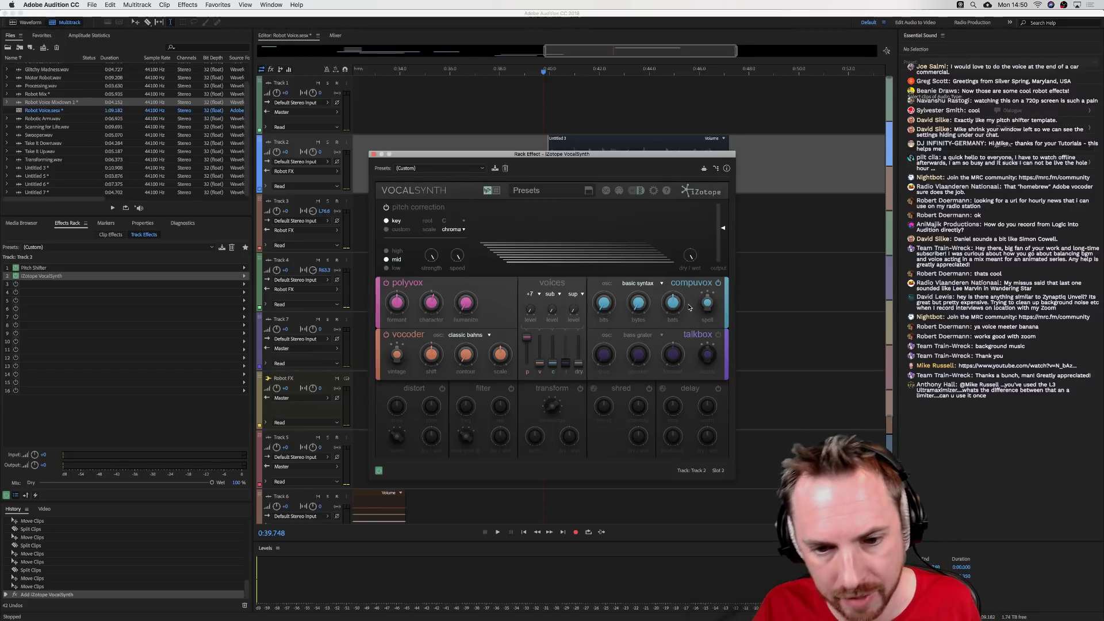
- Turn off VocalSynth's vocoder, polyvox and compuvox modules so that only the dry voice remains
{"action": "left_click", "coordinate": [386, 334]}
{"action": "left_click", "coordinate": [386, 283]}
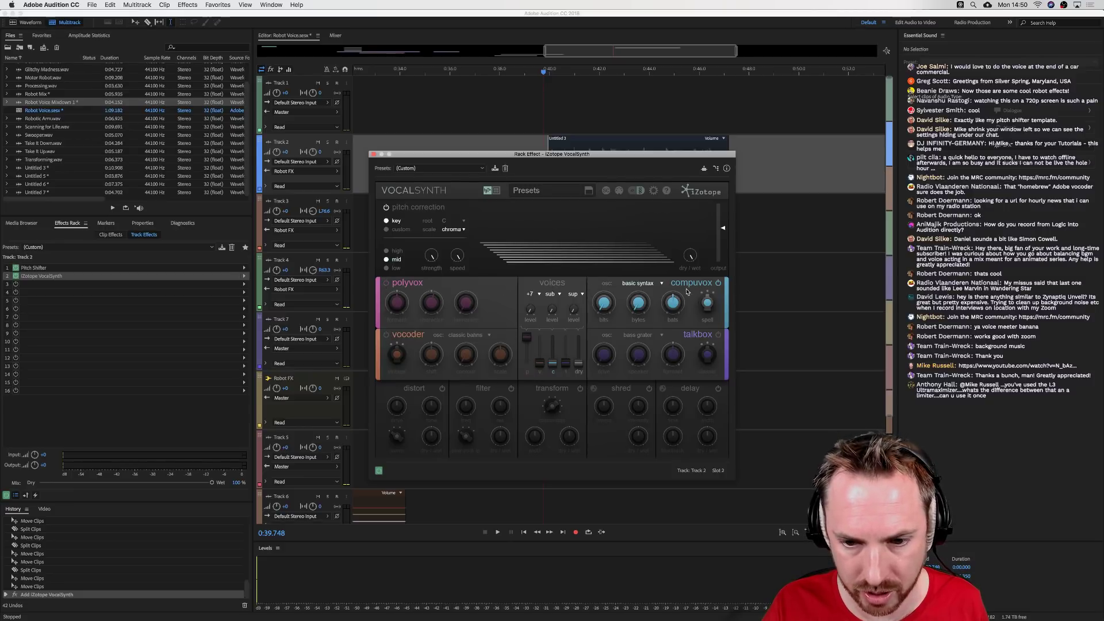
{"action": "left_click", "coordinate": [717, 282]}
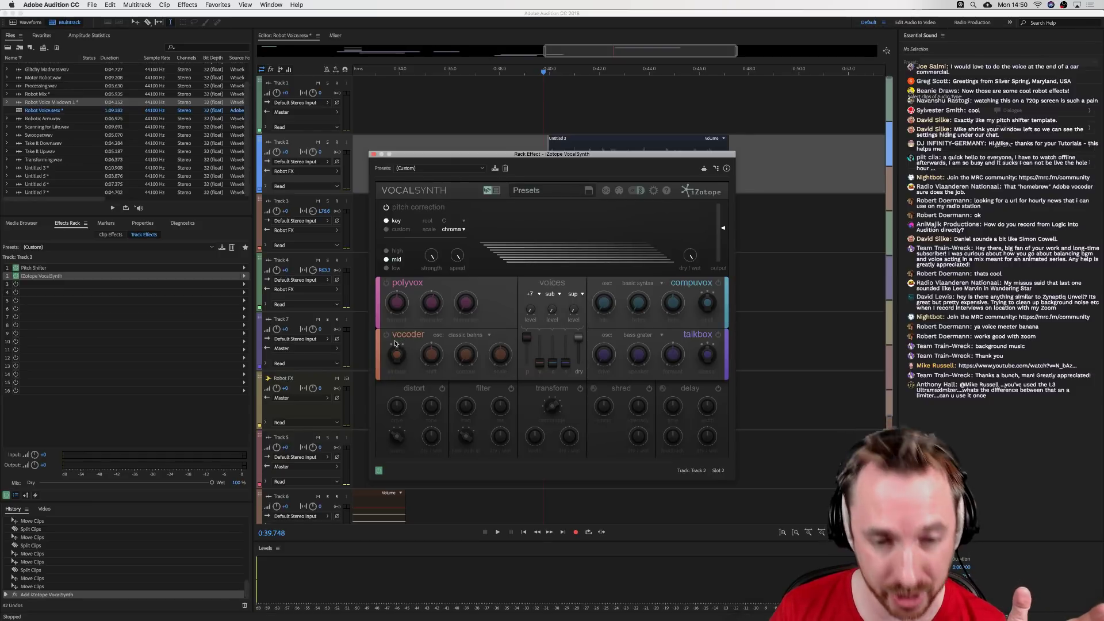
- Enable VocalSynth's distort module and raise its drive, tone and dry/wet while playing the Track 2 voice
{"action": "left_click", "coordinate": [441, 388]}
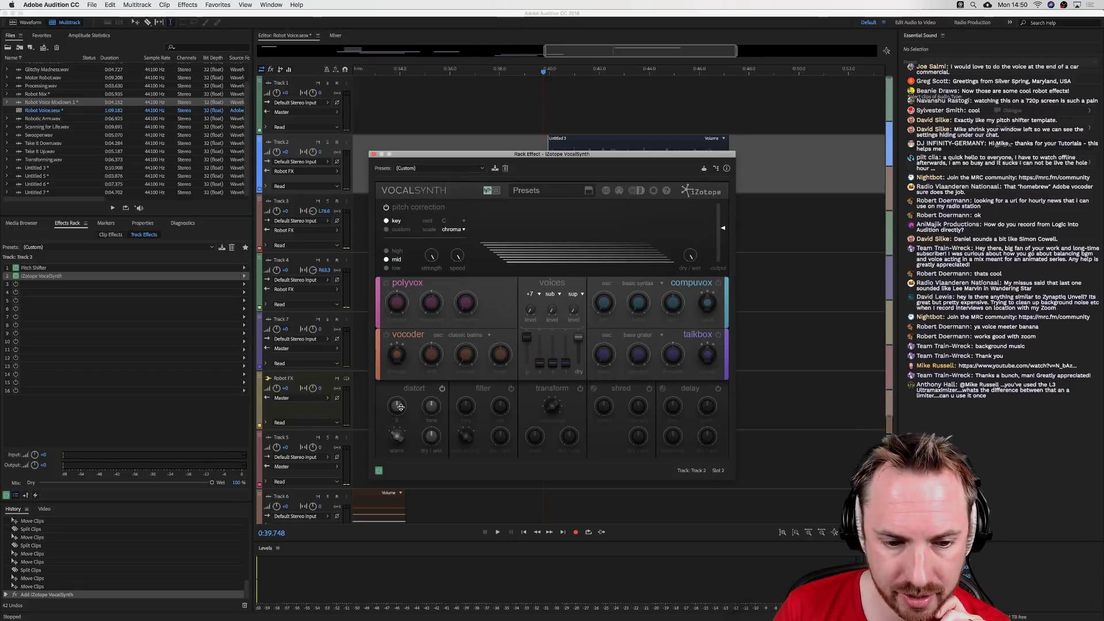
{"action": "key", "text": "space"}
{"action": "left_click_drag", "start_coordinate": [401, 398], "coordinate": [403, 348]}
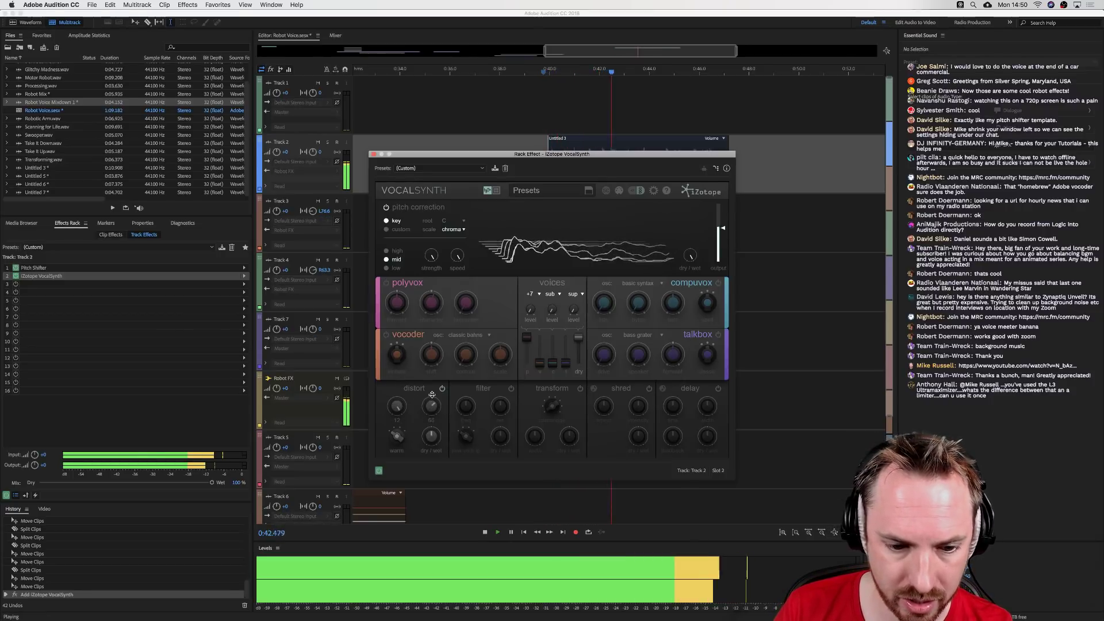
{"action": "left_click_drag", "start_coordinate": [428, 441], "coordinate": [433, 410]}
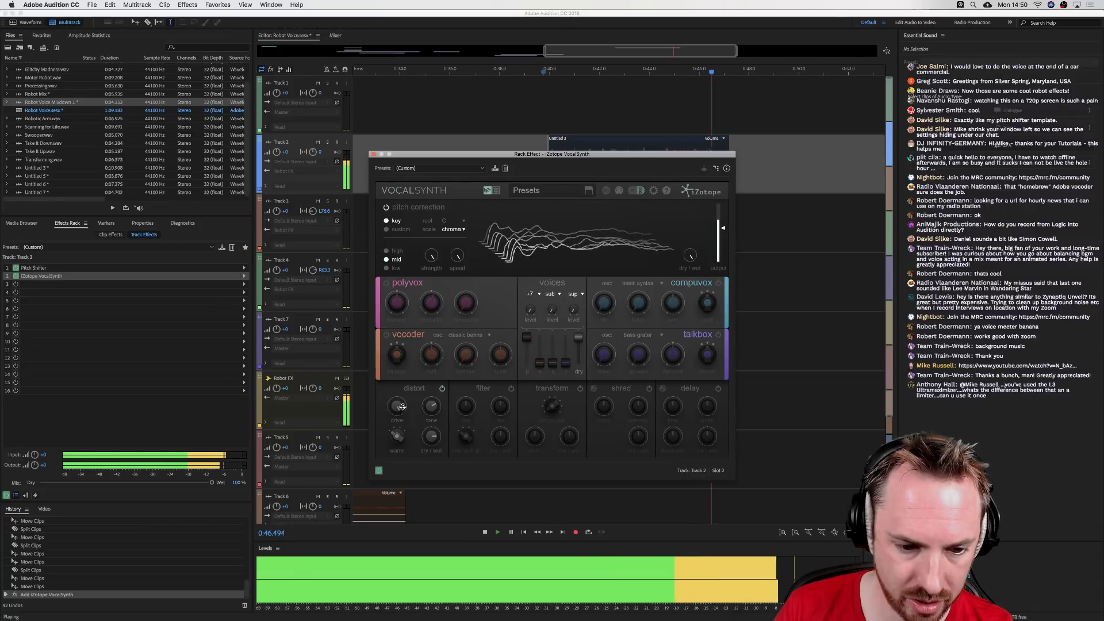
{"action": "key", "text": "space"}
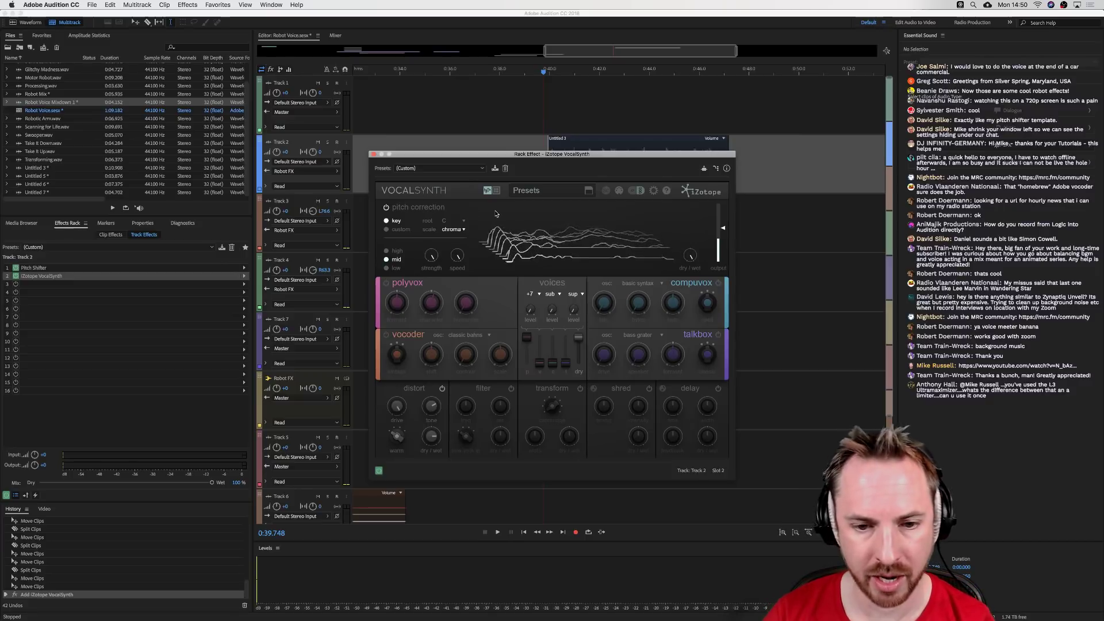
- Compare the distort types by playing the voice with warm, analog, edgy and fuzz, and return the type to warm
{"action": "key", "text": "space"}
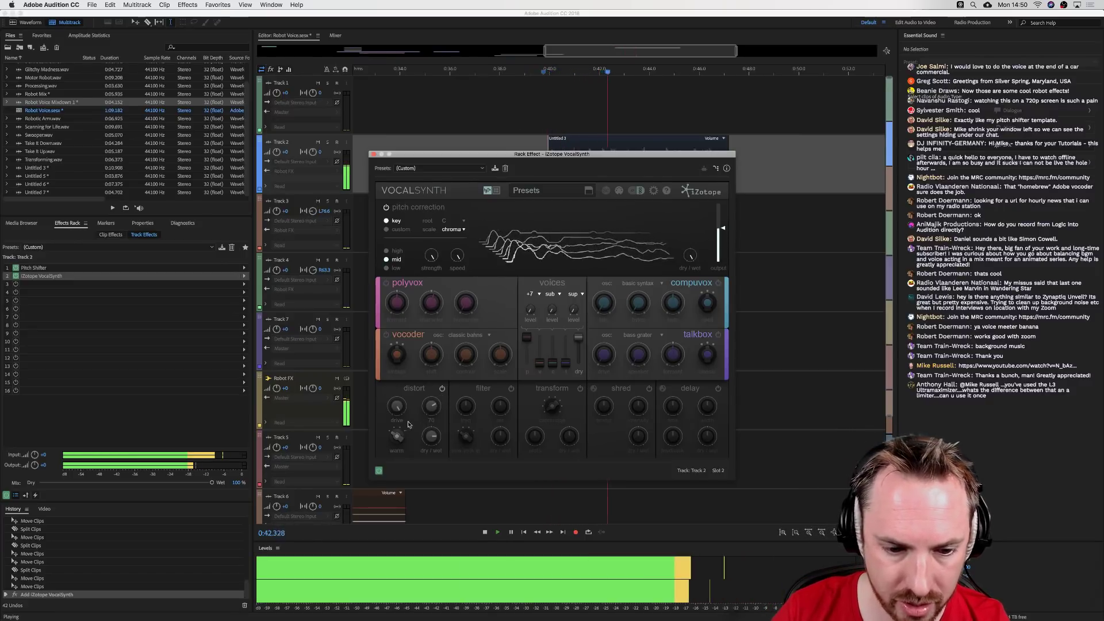
{"action": "key", "text": "space"}
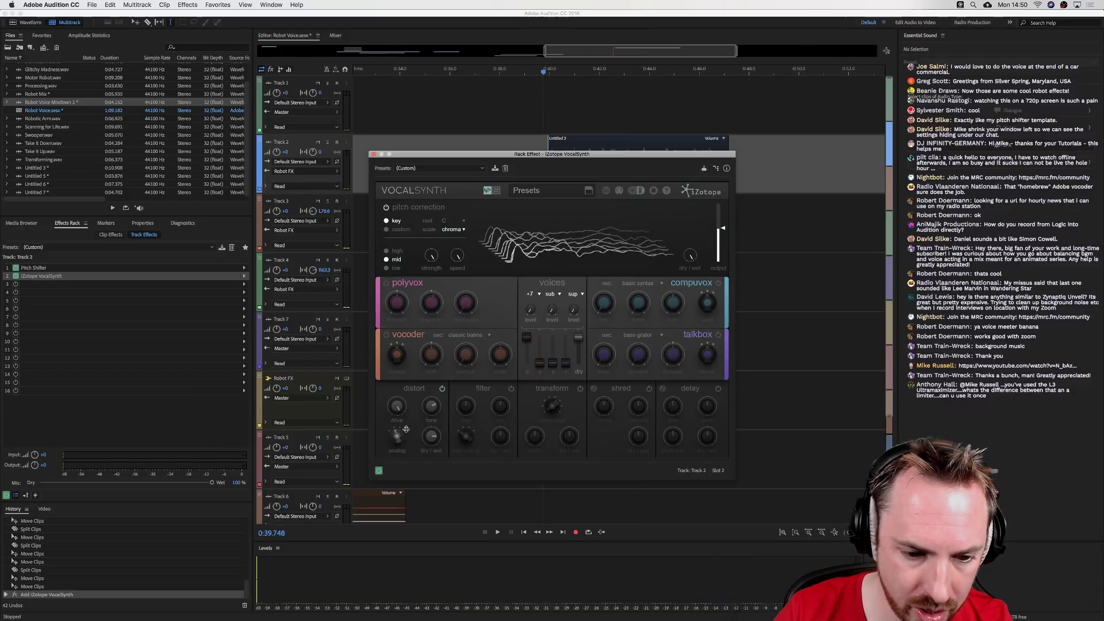
{"action": "left_click", "coordinate": [533, 92]}
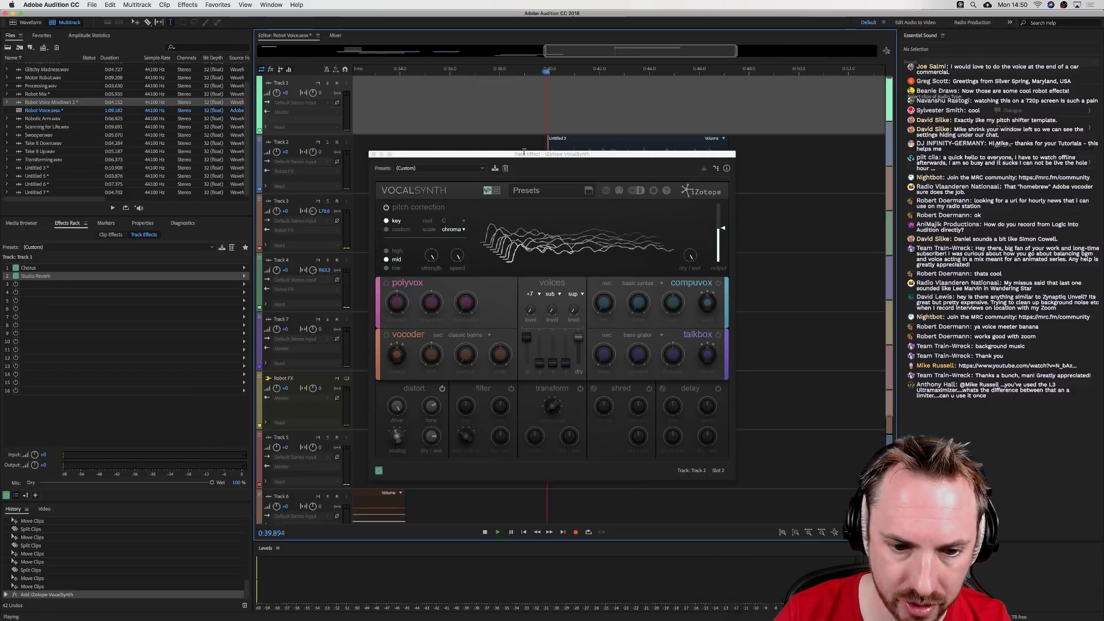
{"action": "key", "text": "space"}
{"action": "key", "text": "space"}
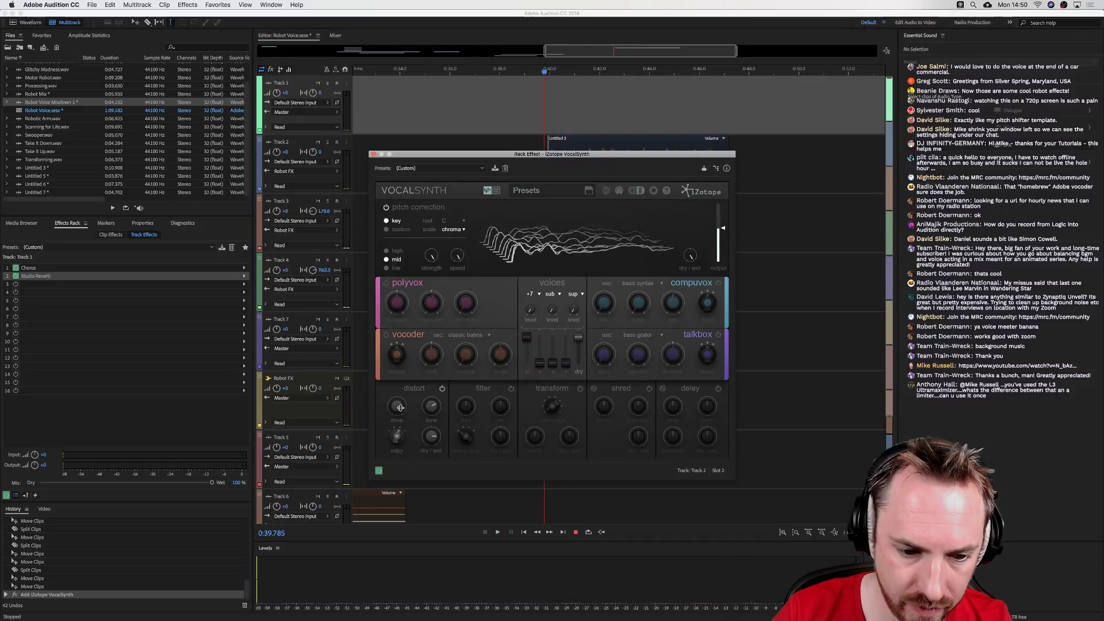
{"action": "left_click", "coordinate": [552, 100]}
{"action": "key", "text": "space"}
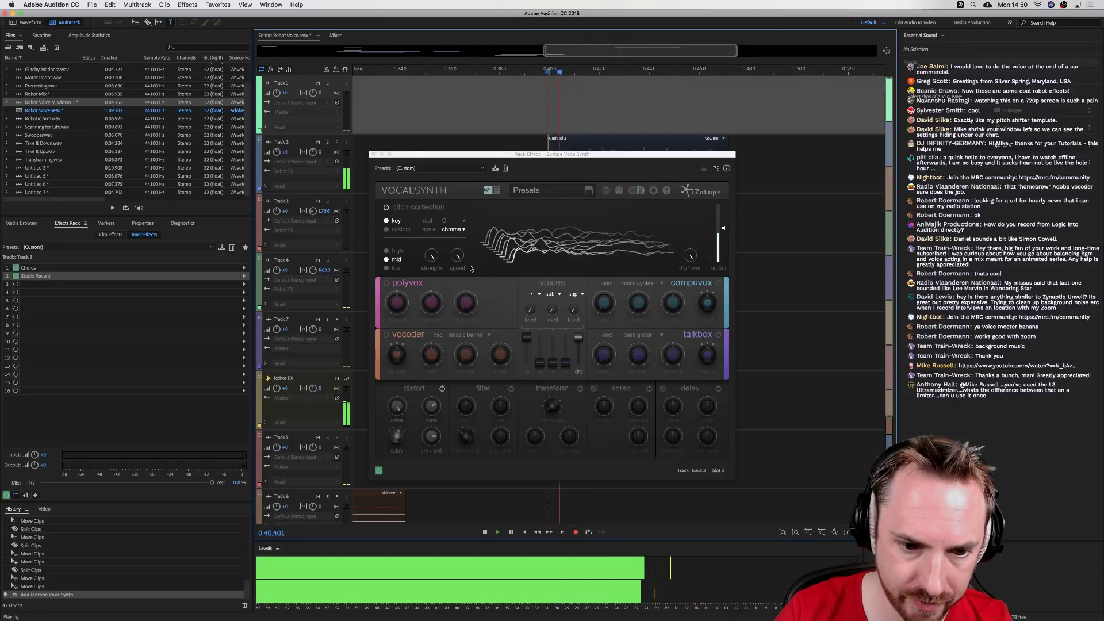
{"action": "left_click", "coordinate": [397, 438]}
{"action": "key", "text": "space"}
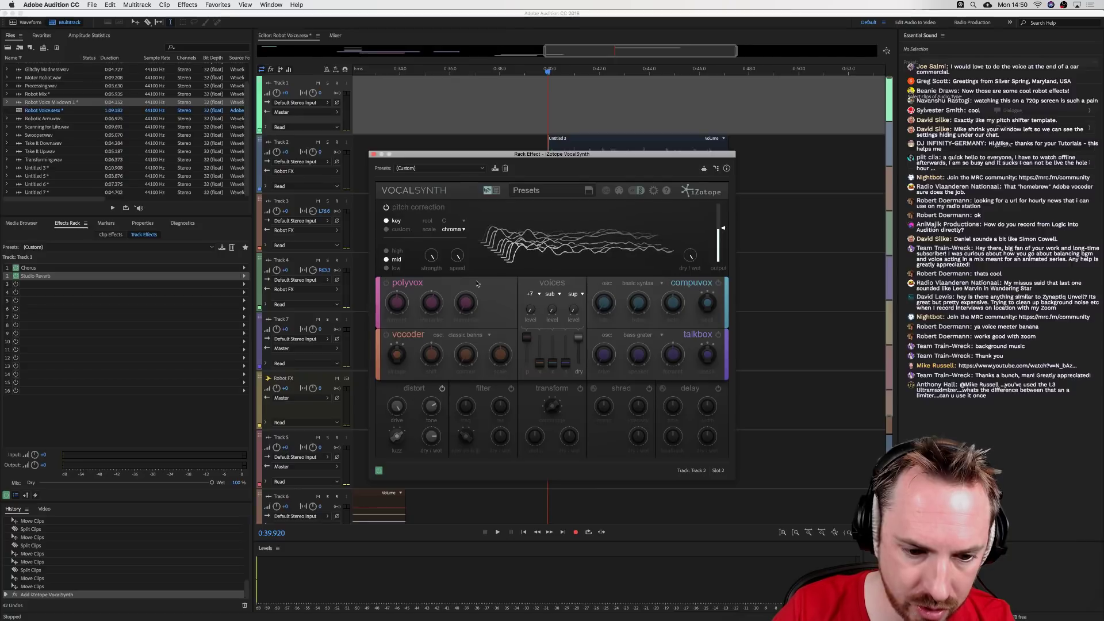
{"action": "left_click", "coordinate": [546, 105]}
{"action": "key", "text": "space"}
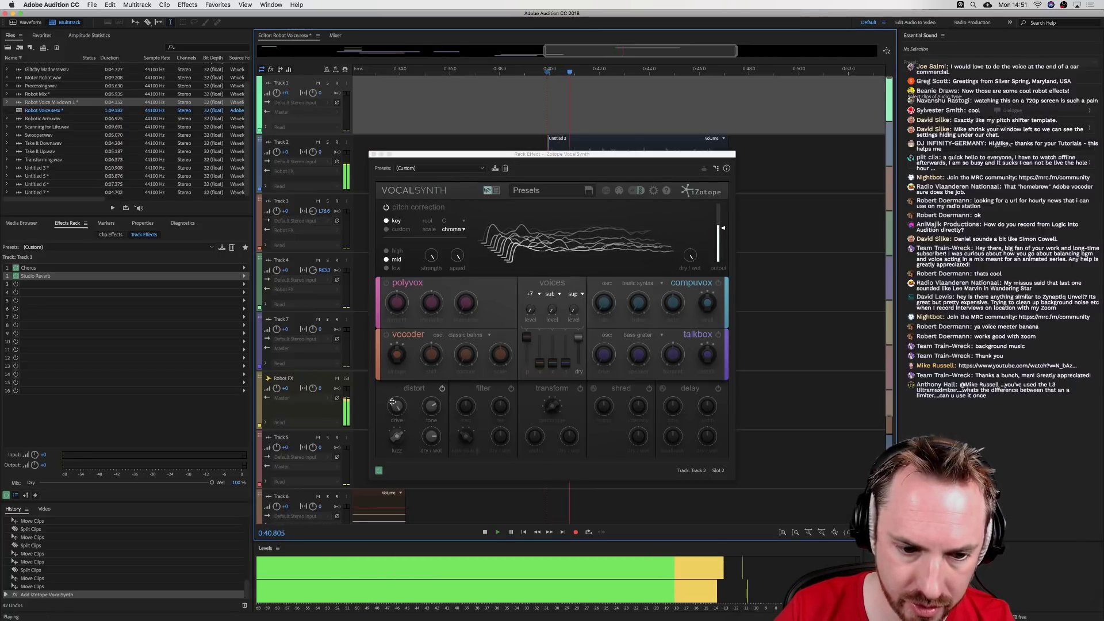
{"action": "left_click", "coordinate": [396, 437]}
{"action": "key", "text": "space"}
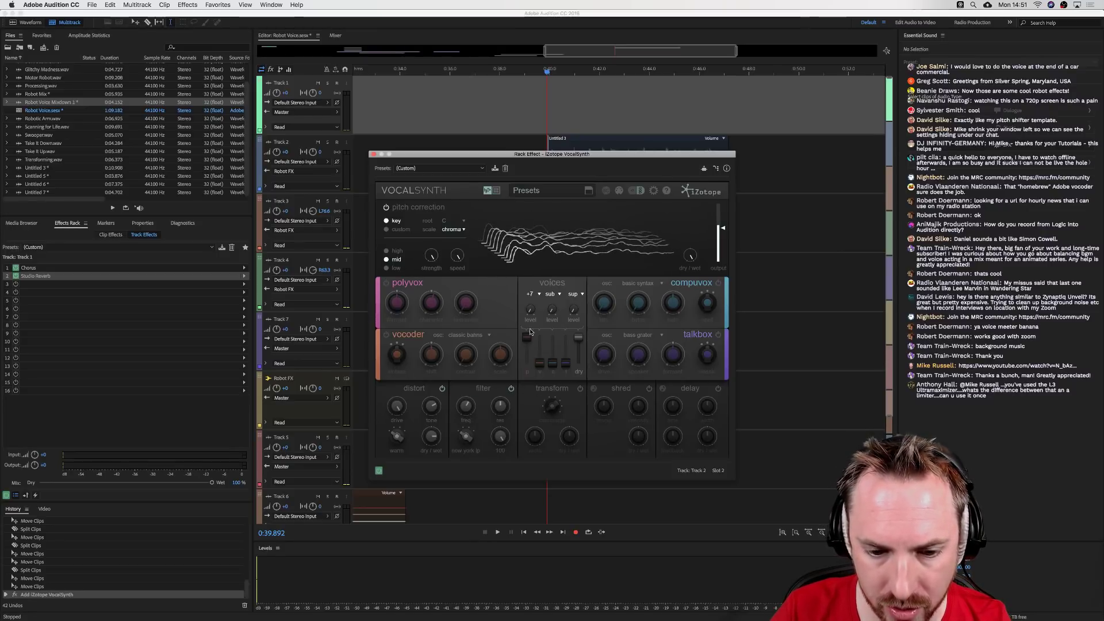
- Play the voice with VocalSynth's filter module enabled, and switch the filter off again
{"action": "left_click", "coordinate": [548, 108]}
{"action": "key", "text": "space"}
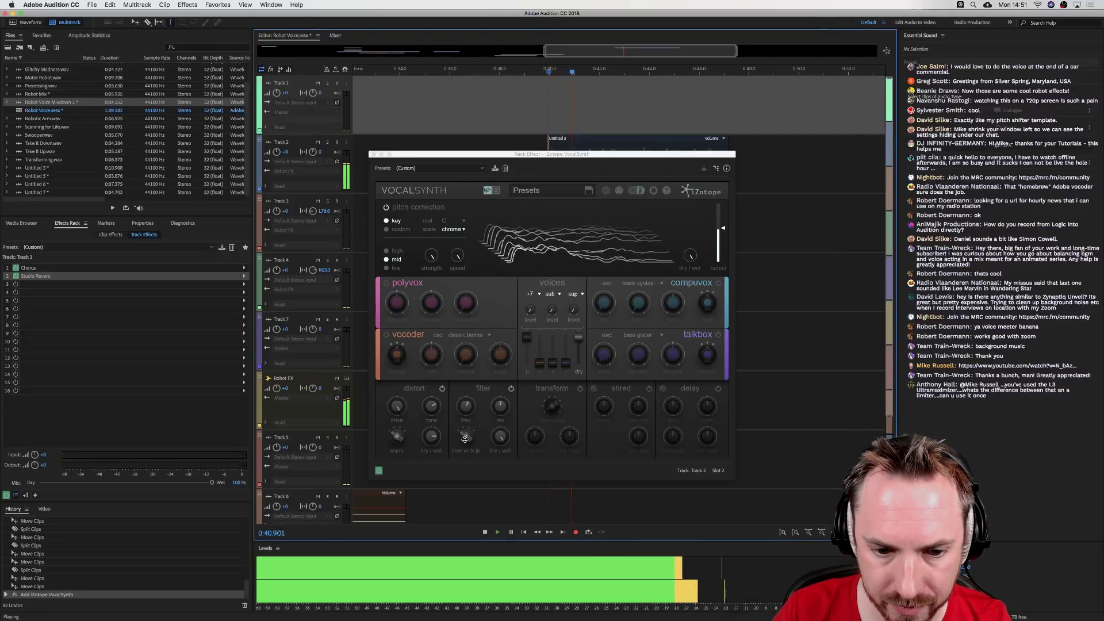
{"action": "key", "text": "space"}
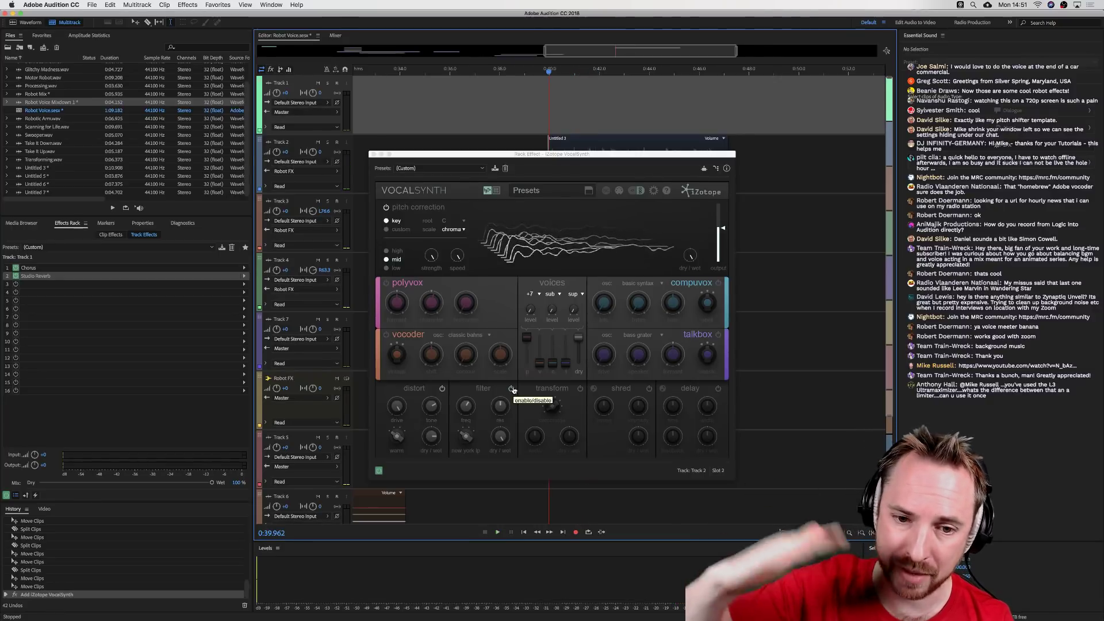
{"action": "left_click", "coordinate": [512, 389]}
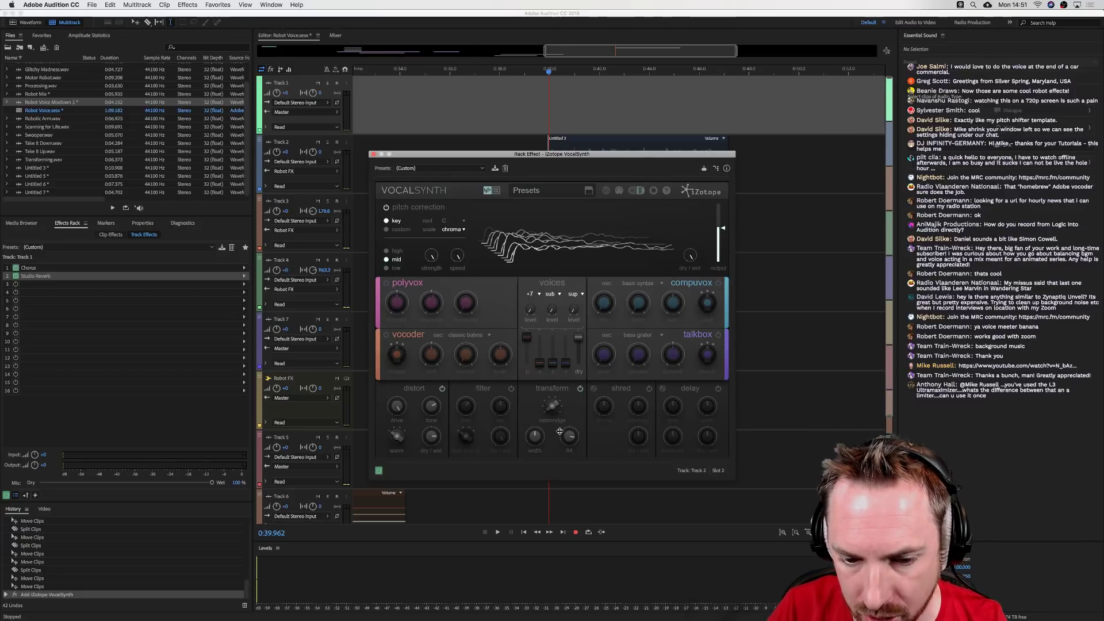
- Enable VocalSynth's transform module, raise its width and dry/wet, and play the voice through its first models
{"action": "left_click", "coordinate": [575, 143]}
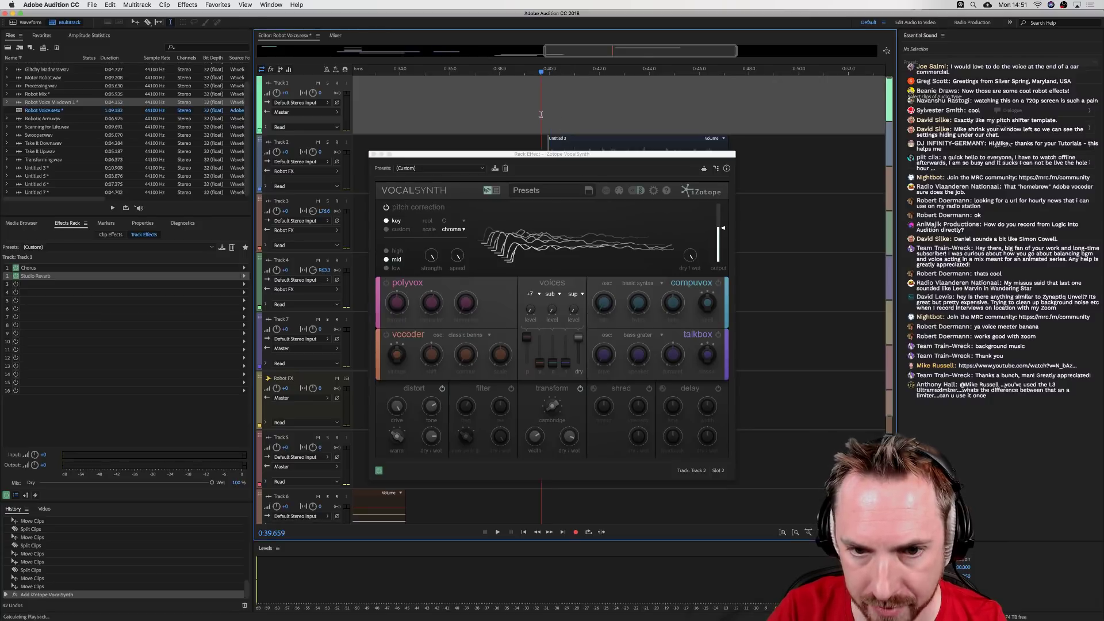
{"action": "key", "text": "space"}
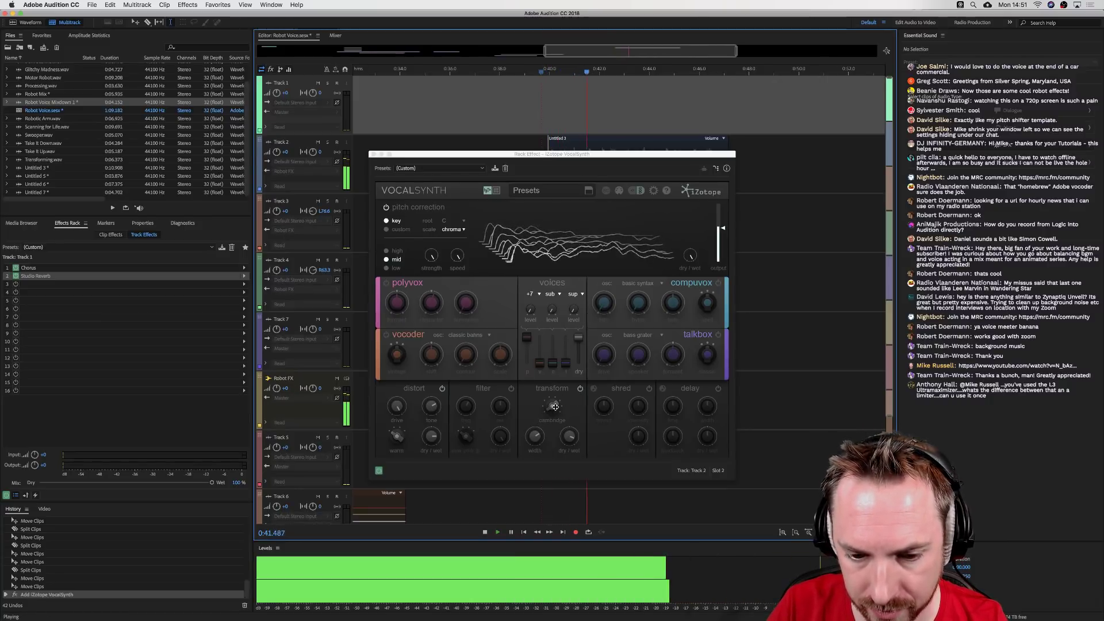
{"action": "key", "text": "space"}
{"action": "left_click_drag", "start_coordinate": [556, 405], "coordinate": [555, 384]}
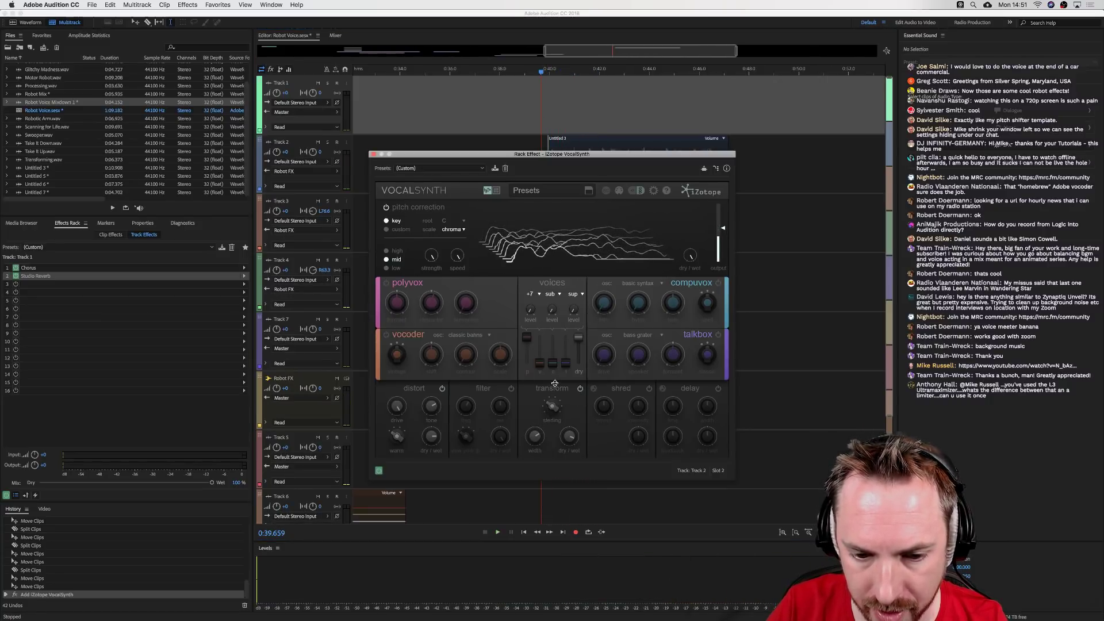
{"action": "left_click", "coordinate": [546, 117]}
{"action": "key", "text": "space"}
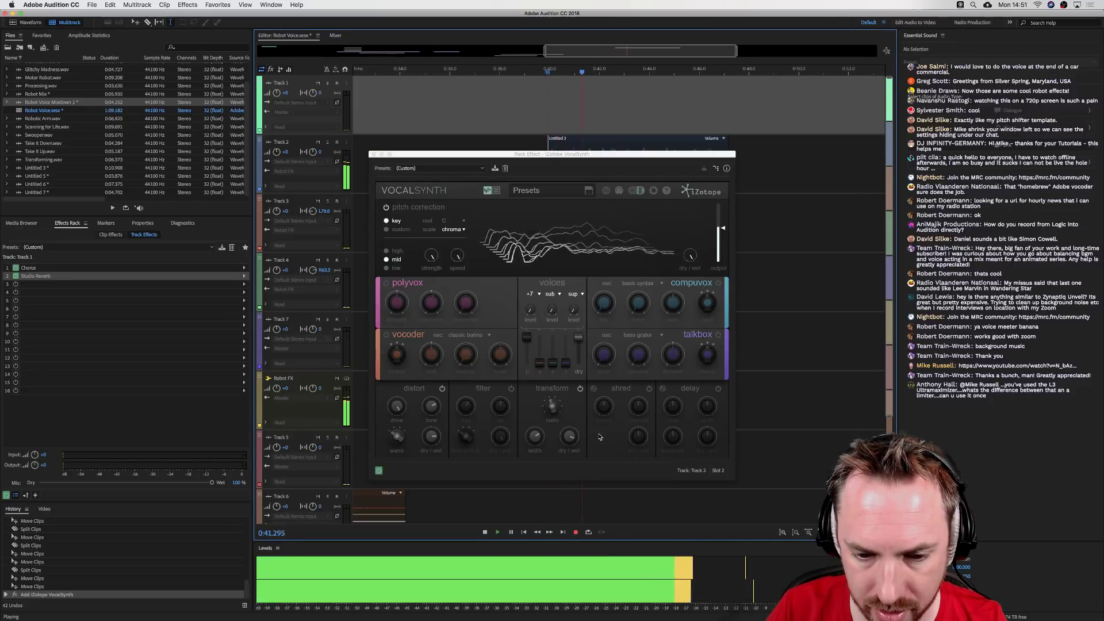
{"action": "key", "text": "space"}
- Change the transform model step by step to bright, playing the voice with each model on the way
{"action": "left_click_drag", "start_coordinate": [553, 409], "coordinate": [556, 397]}
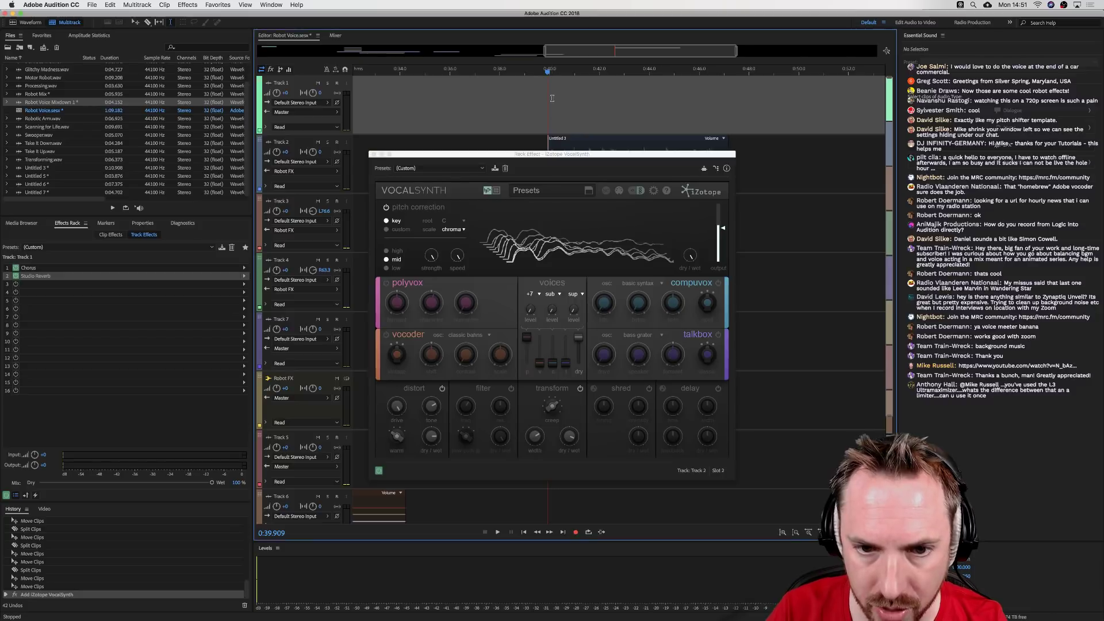
{"action": "key", "text": "space"}
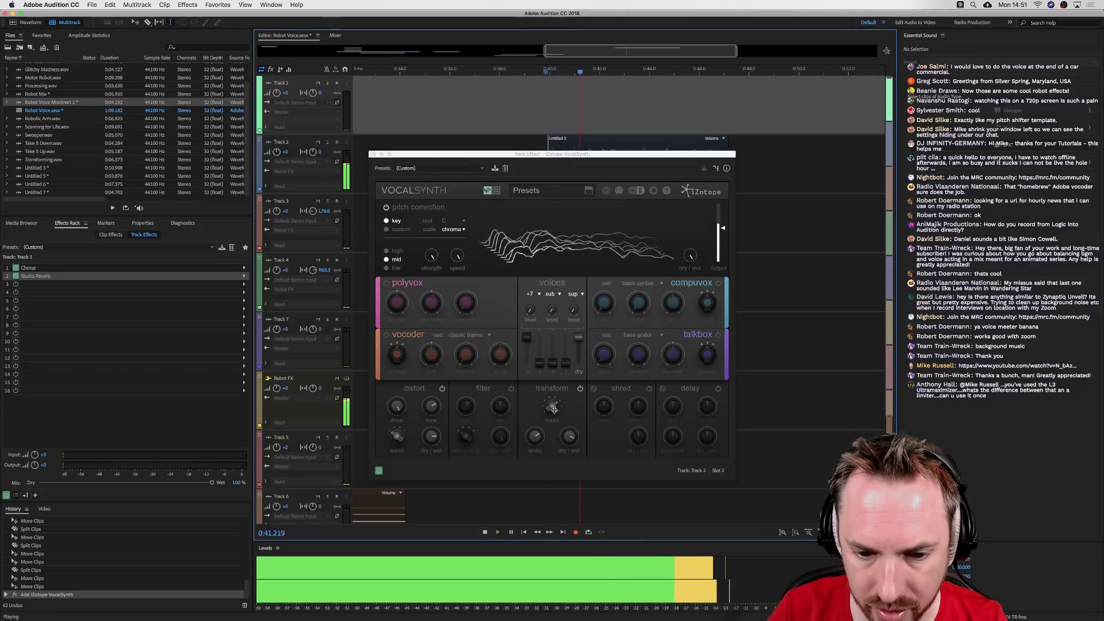
{"action": "key", "text": "space"}
{"action": "left_click_drag", "start_coordinate": [553, 409], "coordinate": [555, 392]}
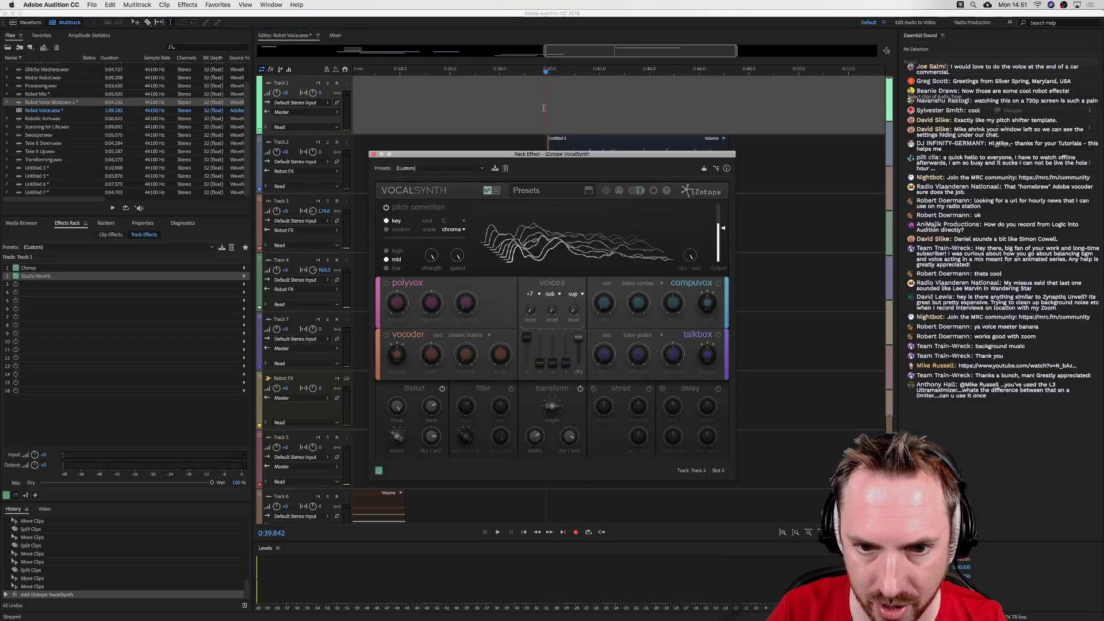
{"action": "left_click", "coordinate": [545, 103]}
{"action": "key", "text": "space"}
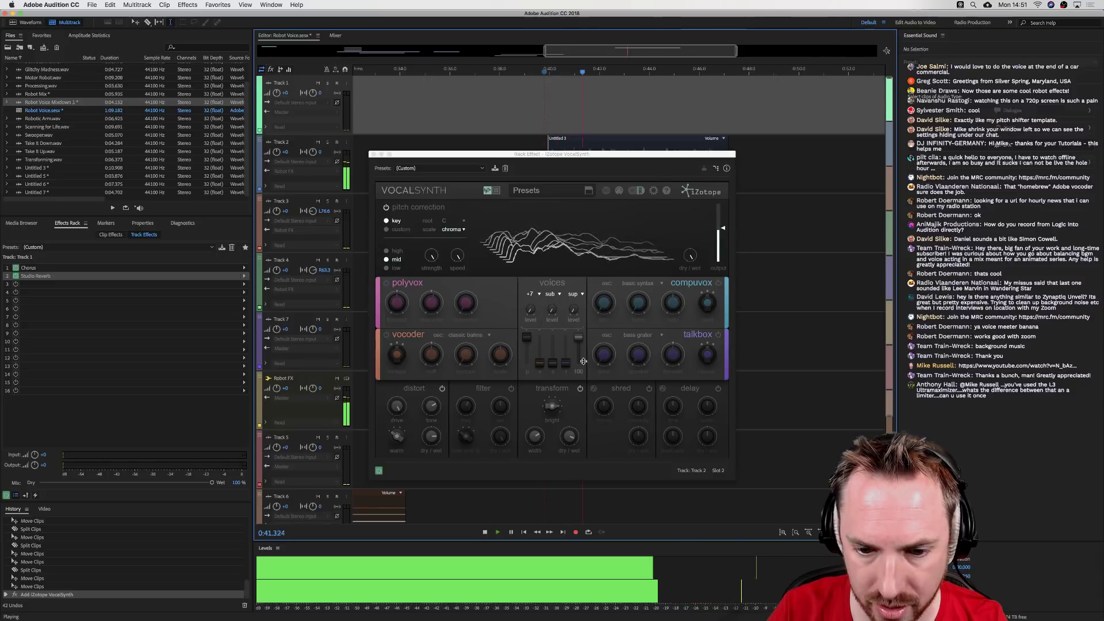
{"action": "key", "text": "space"}
- Enable VocalSynth's shred module, raise its dry/wet, and play the voice from just before the clip's start
{"action": "left_click", "coordinate": [649, 389]}
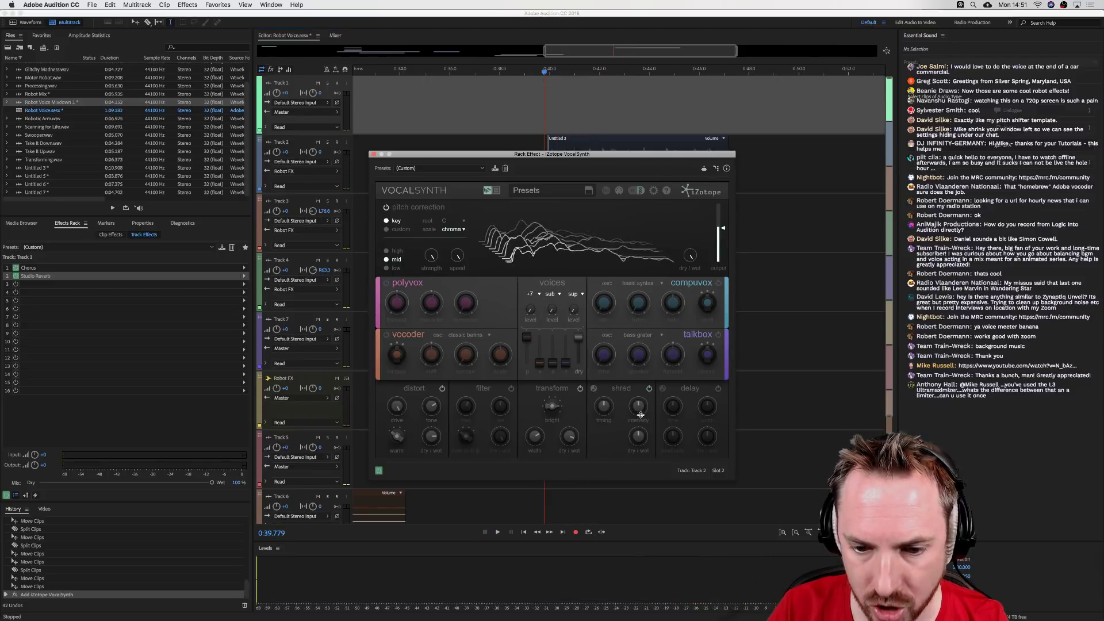
{"action": "left_click", "coordinate": [542, 118]}
{"action": "key", "text": "space"}
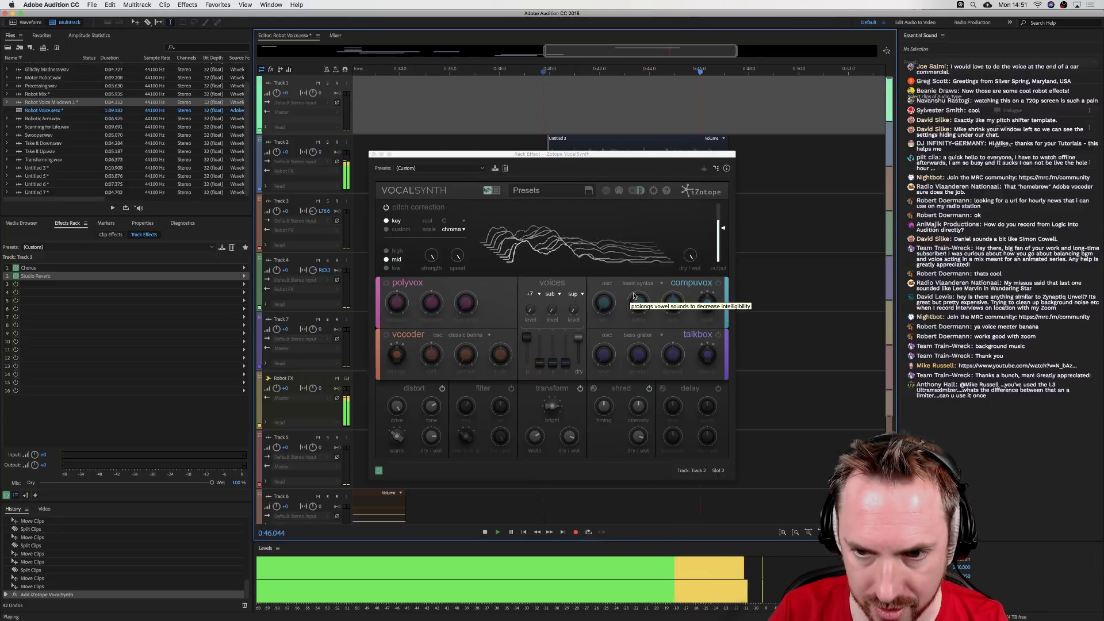
{"action": "key", "text": "space"}
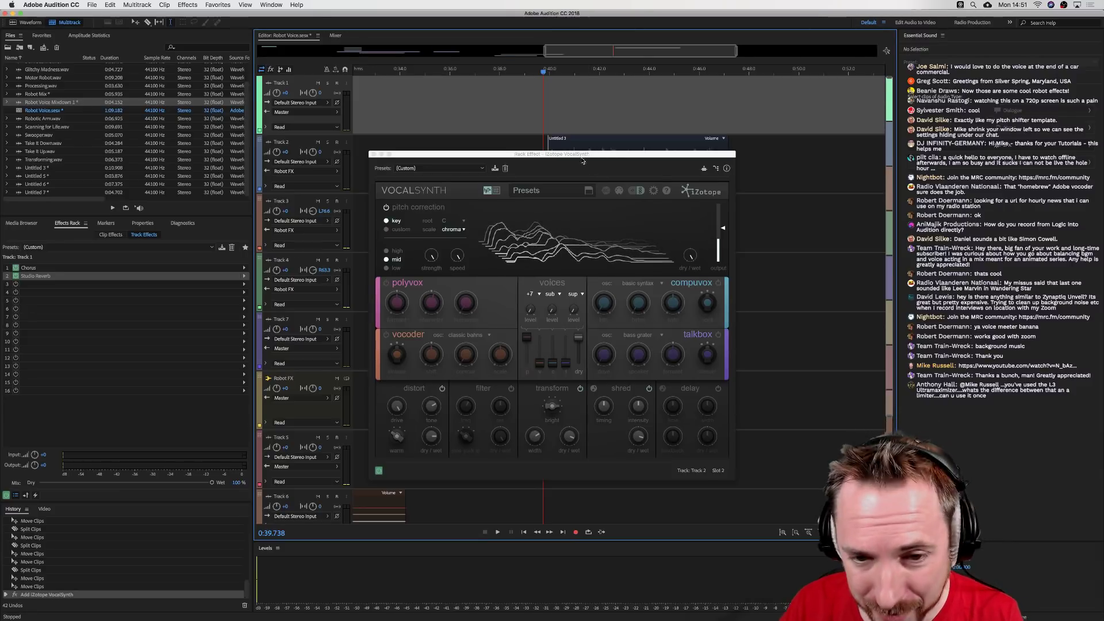
- Select the session from about 0:39.7 to 0:48, mix that time selection down to a new file, and start playing it
{"action": "left_click_drag", "start_coordinate": [542, 117], "coordinate": [752, 122]}
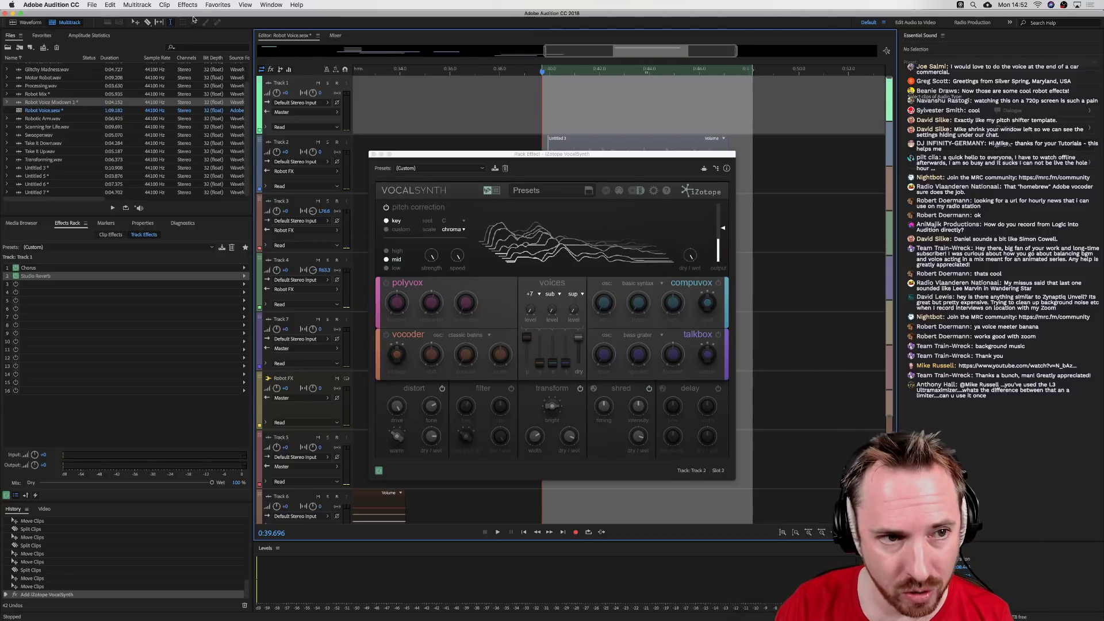
{"action": "left_click", "coordinate": [208, 5]}
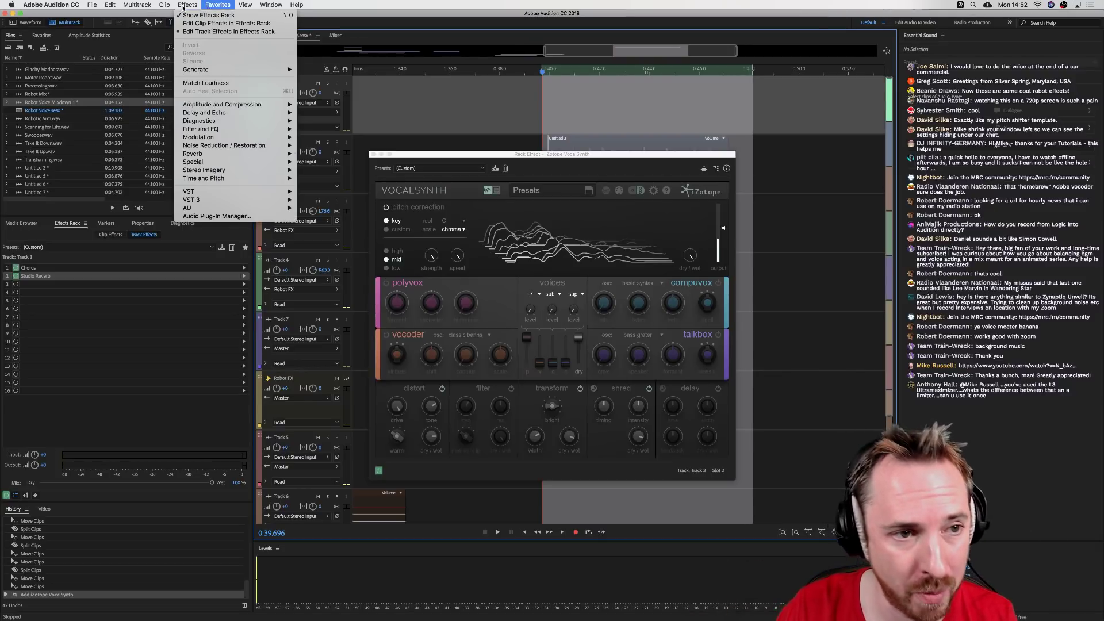
{"action": "mouse_move", "coordinate": [143, 4]}
{"action": "left_click", "coordinate": [253, 43]}
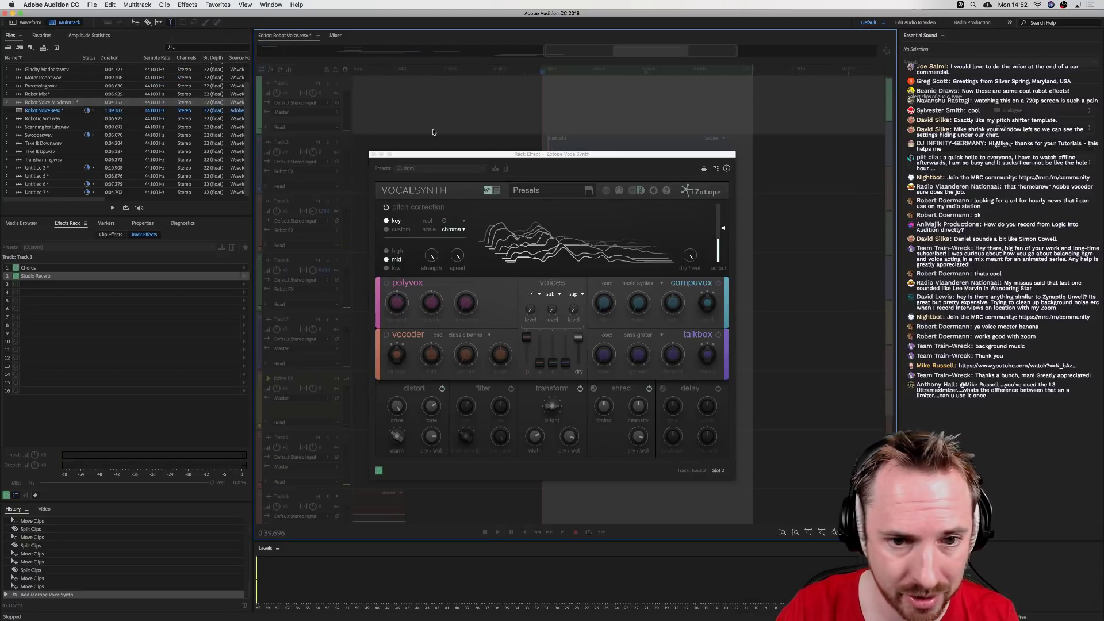
{"action": "double_click", "coordinate": [412, 139]}
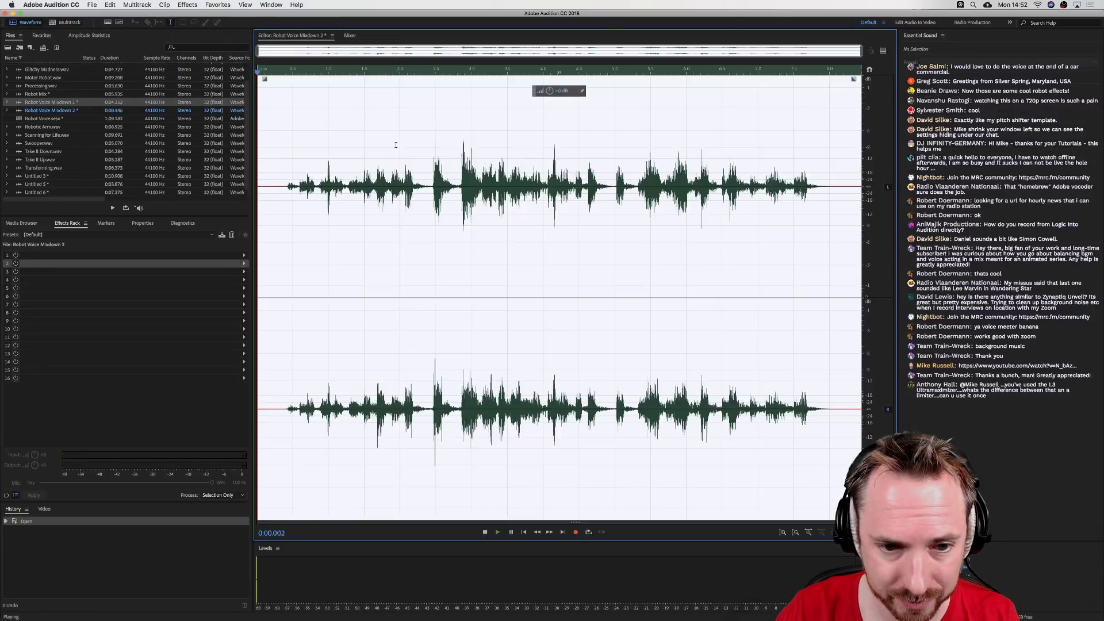
- Enable VocalSynth's delay module, switch its shred module off, and lower the delay's dry/wet while playing the voice
{"action": "key", "text": "space"}
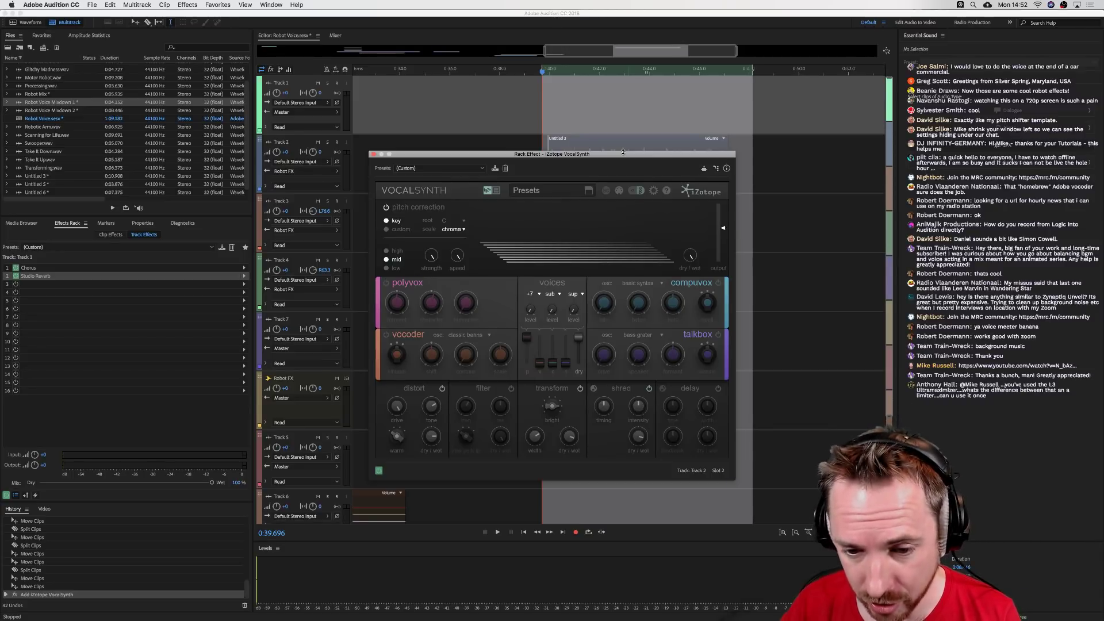
{"action": "left_click", "coordinate": [718, 390]}
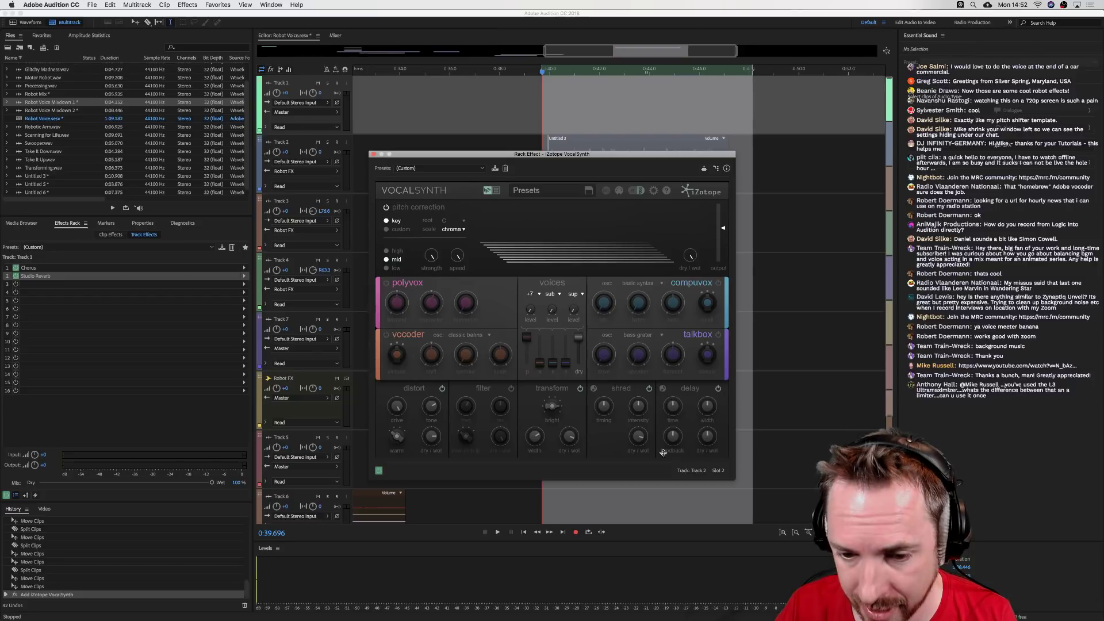
{"action": "left_click", "coordinate": [548, 106]}
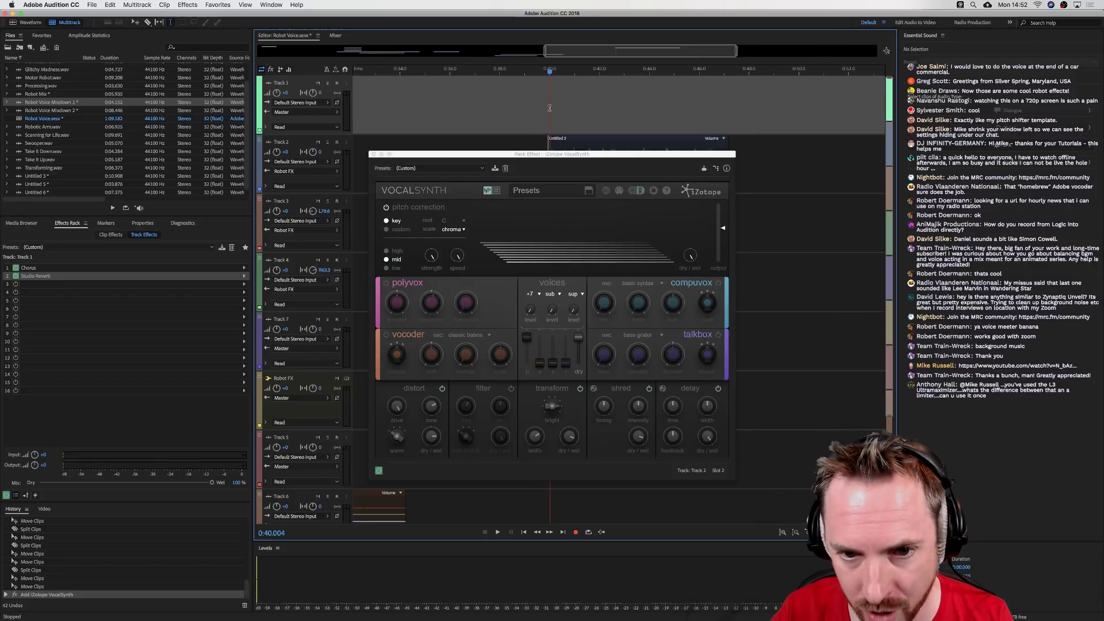
{"action": "left_click", "coordinate": [649, 389]}
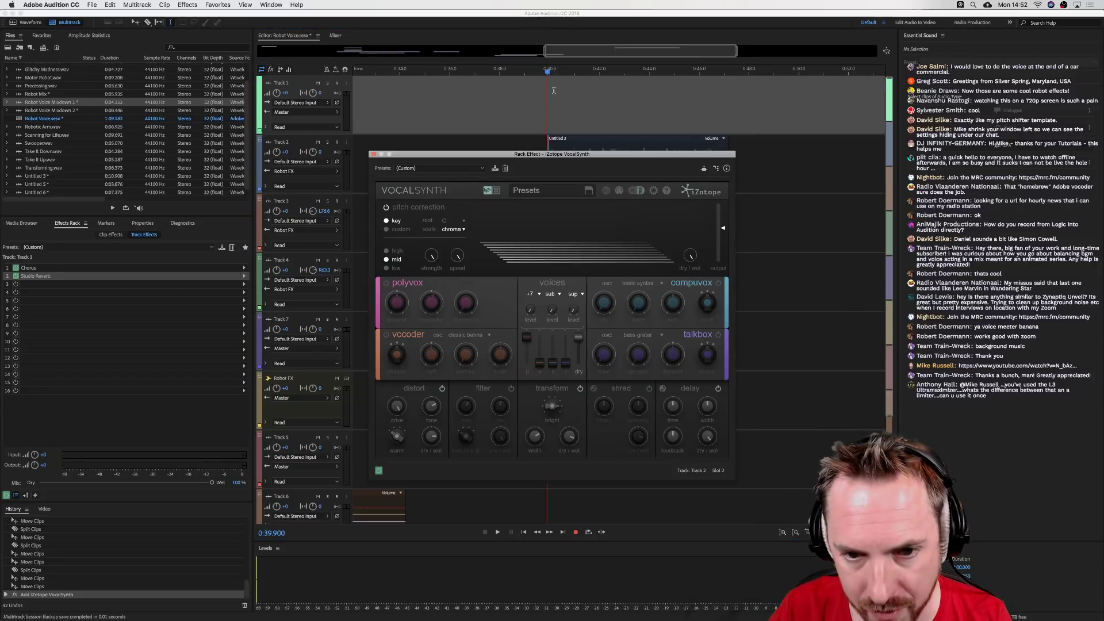
{"action": "key", "text": "space"}
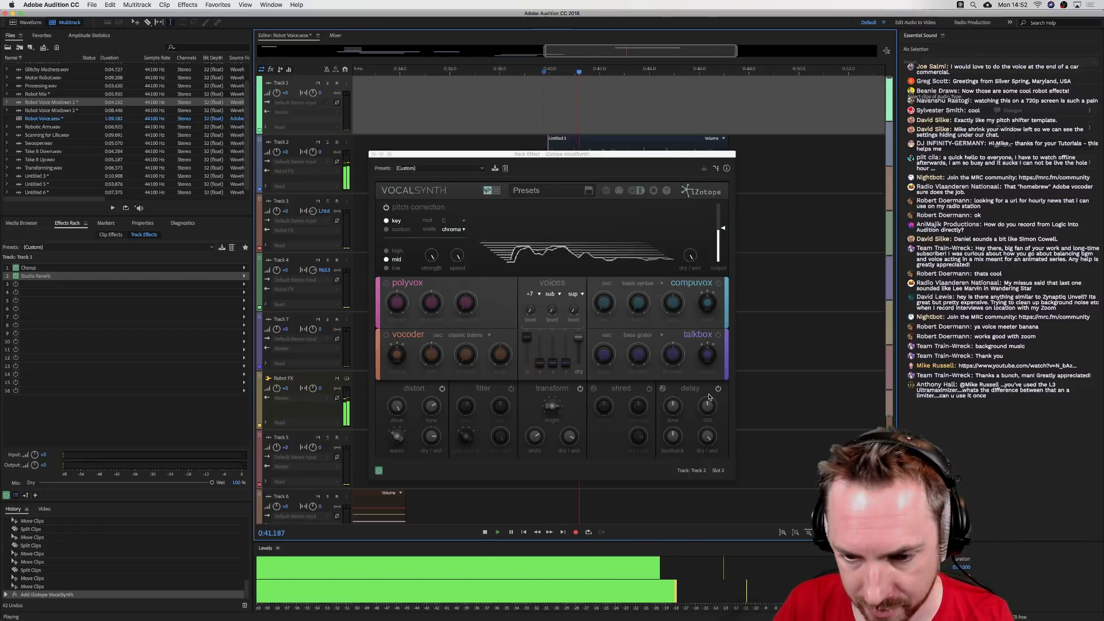
{"action": "left_click_drag", "start_coordinate": [707, 437], "coordinate": [700, 460]}
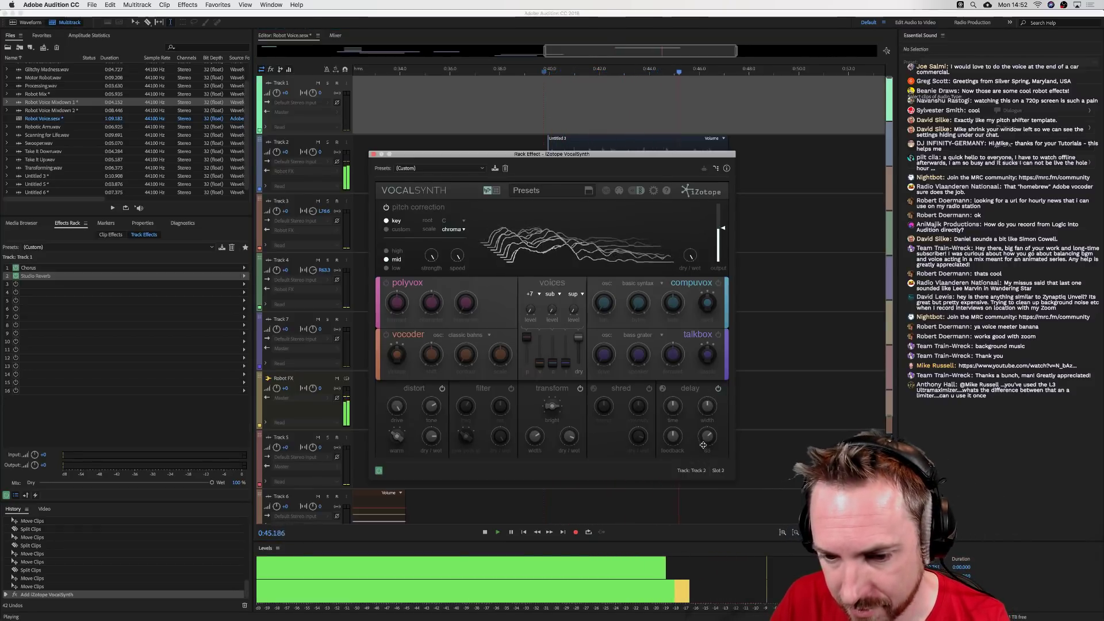
{"action": "key", "text": "space"}
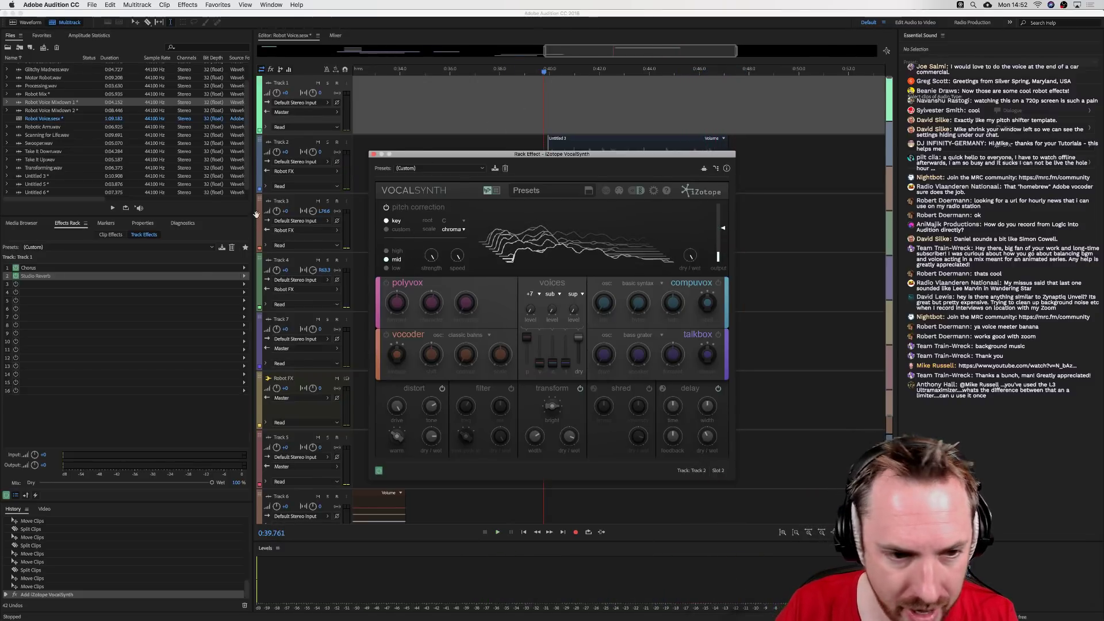
- Add a Dynamics effect to Track 1 with its expander off, and play part of the voice
{"action": "left_click", "coordinate": [246, 284]}
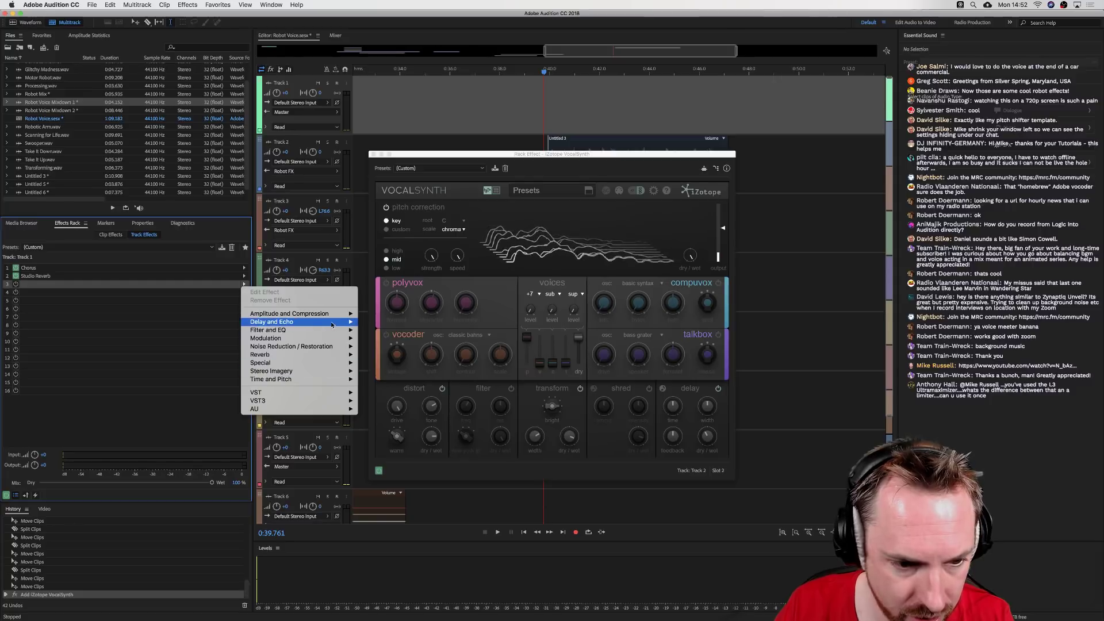
{"action": "mouse_move", "coordinate": [332, 323]}
{"action": "mouse_move", "coordinate": [299, 313]}
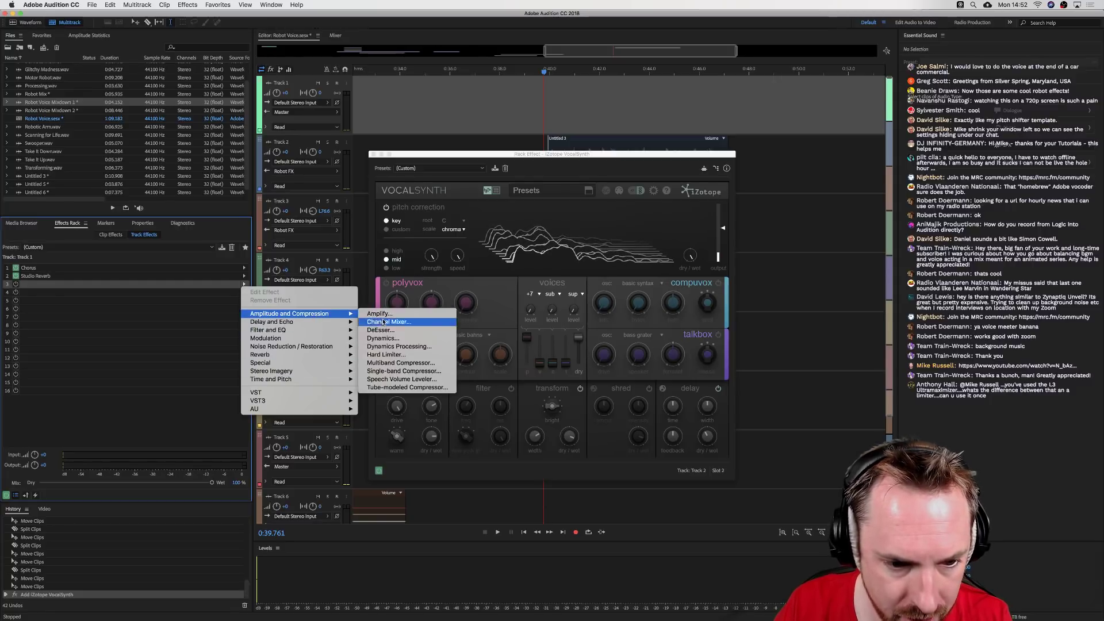
{"action": "left_click", "coordinate": [382, 337]}
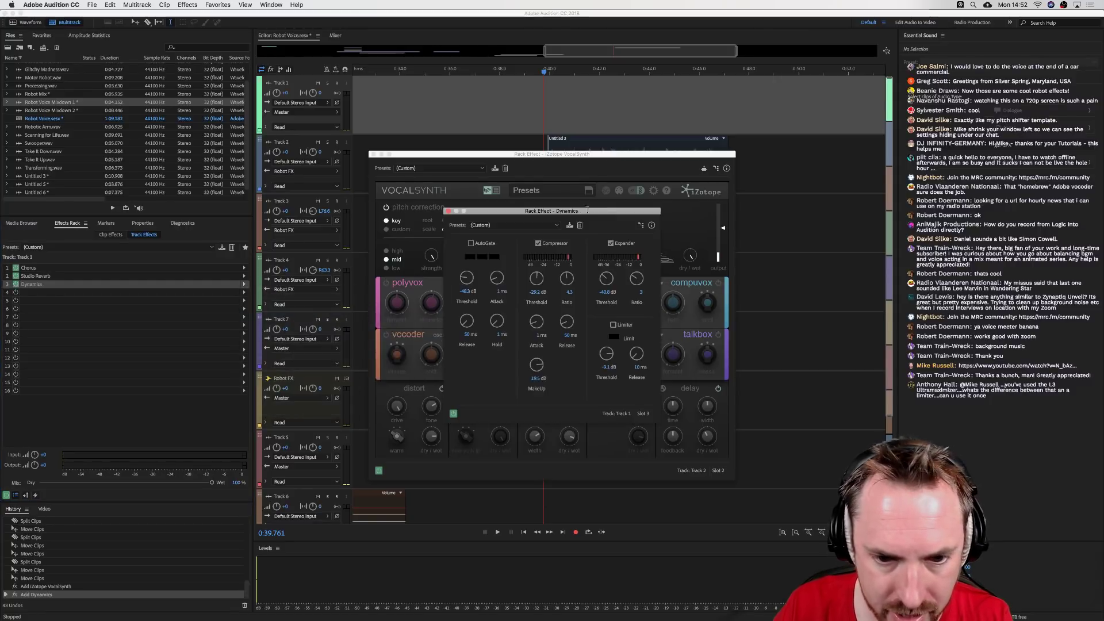
{"action": "left_click", "coordinate": [611, 244]}
{"action": "key", "text": "space"}
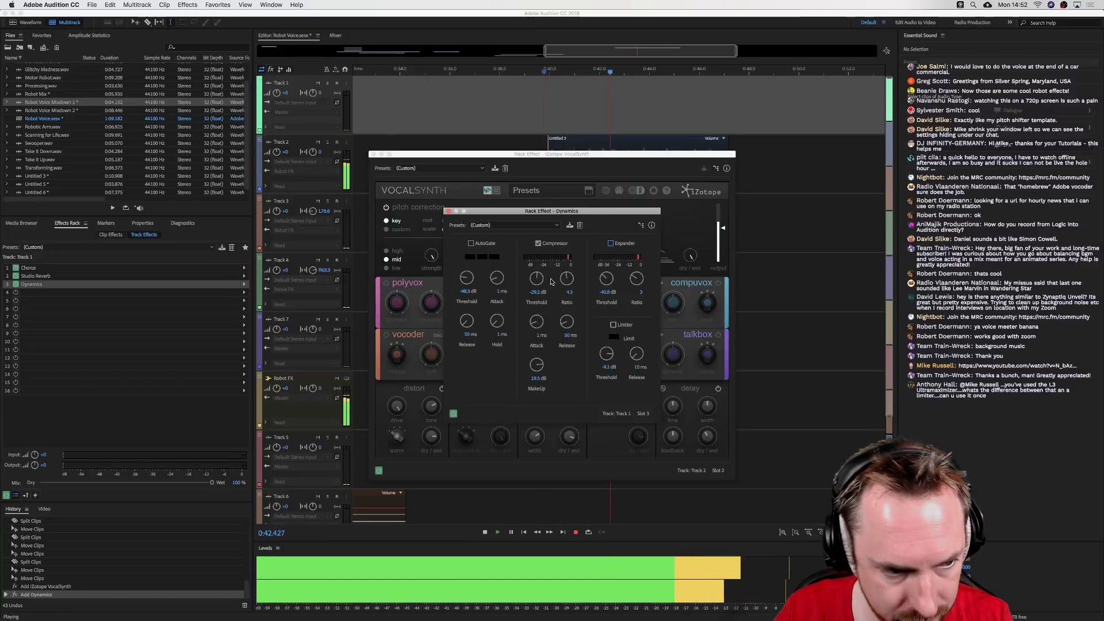
{"action": "key", "text": "space"}
- Add a Dynamics effect to the voice on Track 2 and adjust its compressor makeup gain during playback
{"action": "left_click", "coordinate": [547, 138]}
{"action": "left_click", "coordinate": [245, 288]}
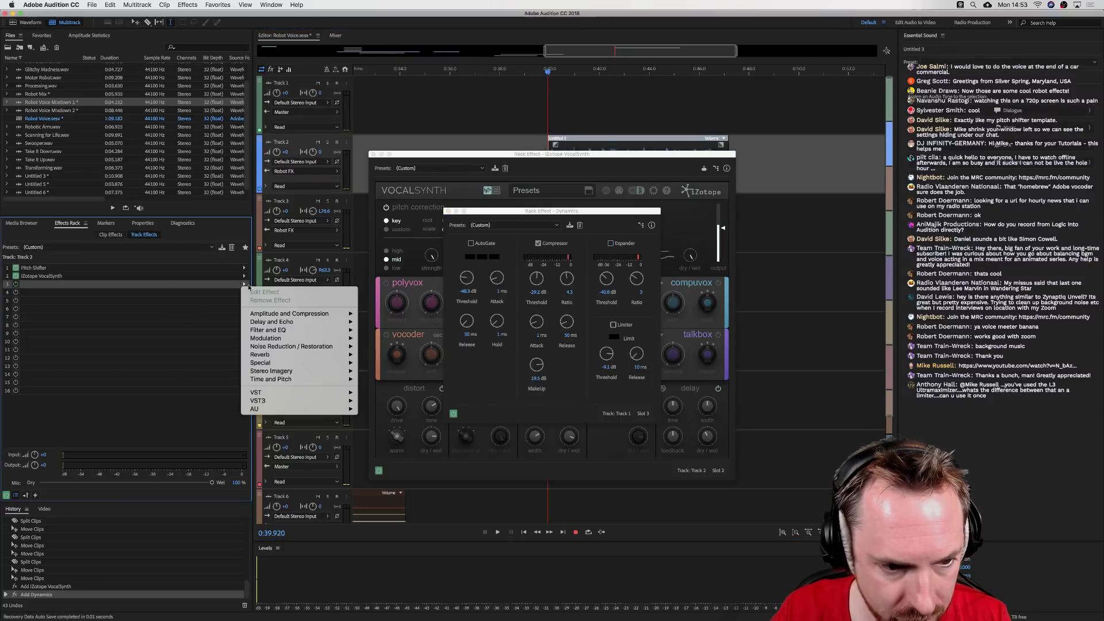
{"action": "mouse_move", "coordinate": [298, 313]}
{"action": "left_click", "coordinate": [411, 339]}
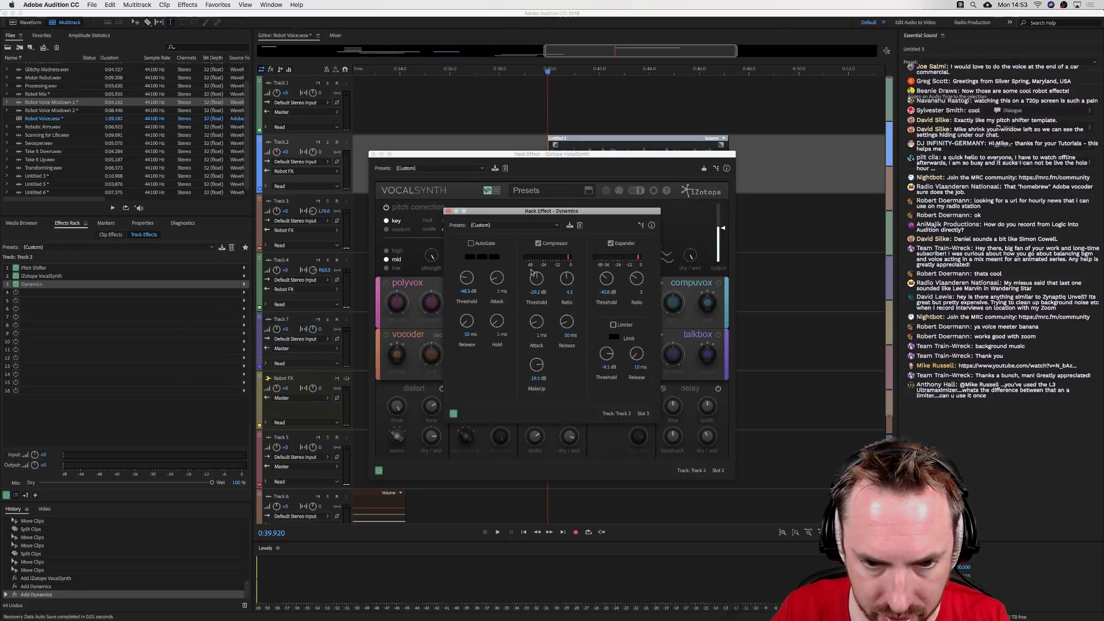
{"action": "key", "text": "space"}
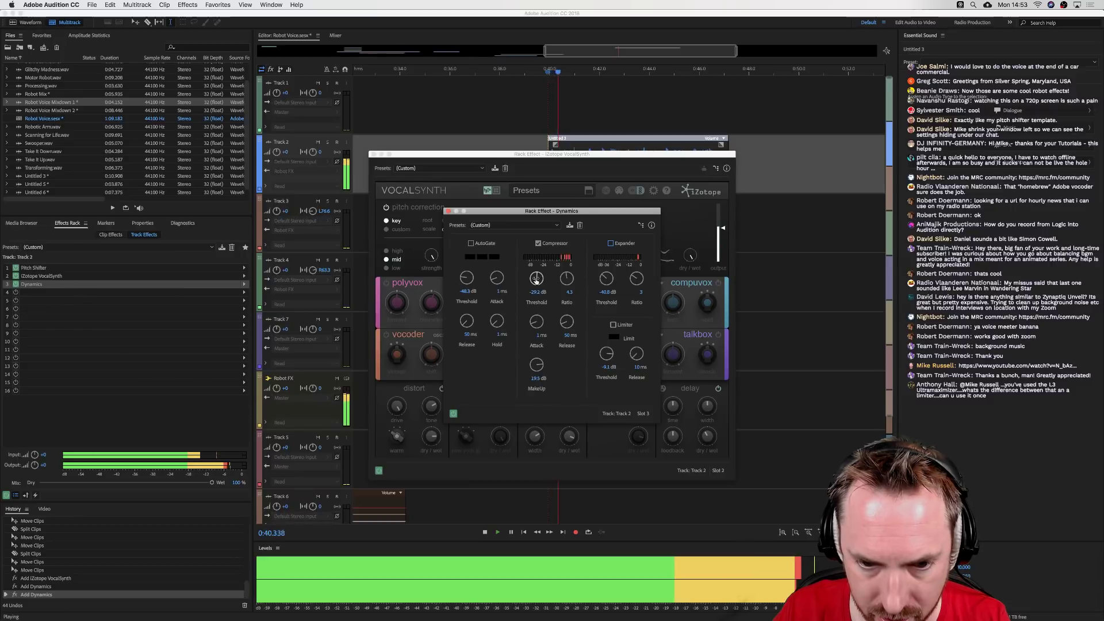
{"action": "left_click_drag", "start_coordinate": [536, 368], "coordinate": [537, 378]}
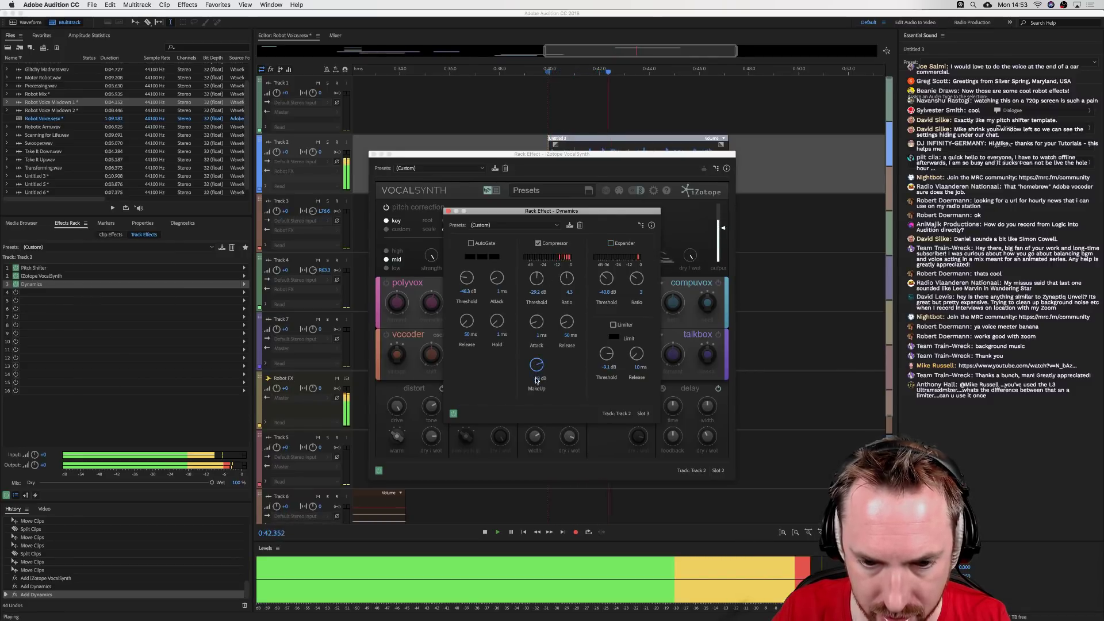
- Close the two Dynamics windows and the VocalSynth window, and stop playback
{"action": "left_click", "coordinate": [448, 212]}
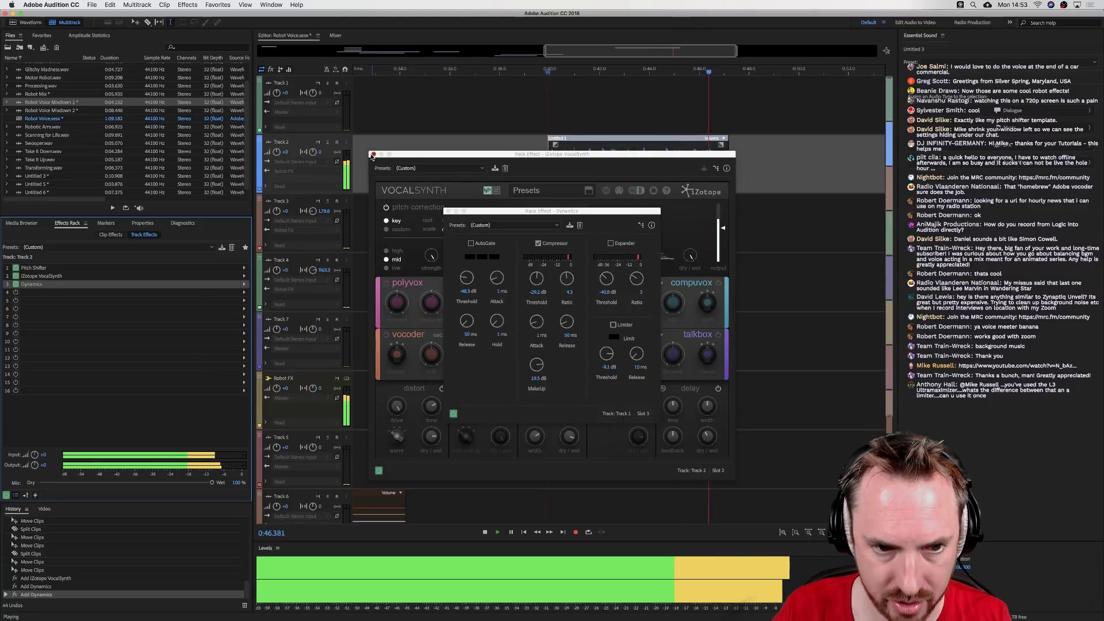
{"action": "left_click", "coordinate": [373, 155]}
{"action": "key", "text": "space"}
{"action": "left_click", "coordinate": [447, 211]}
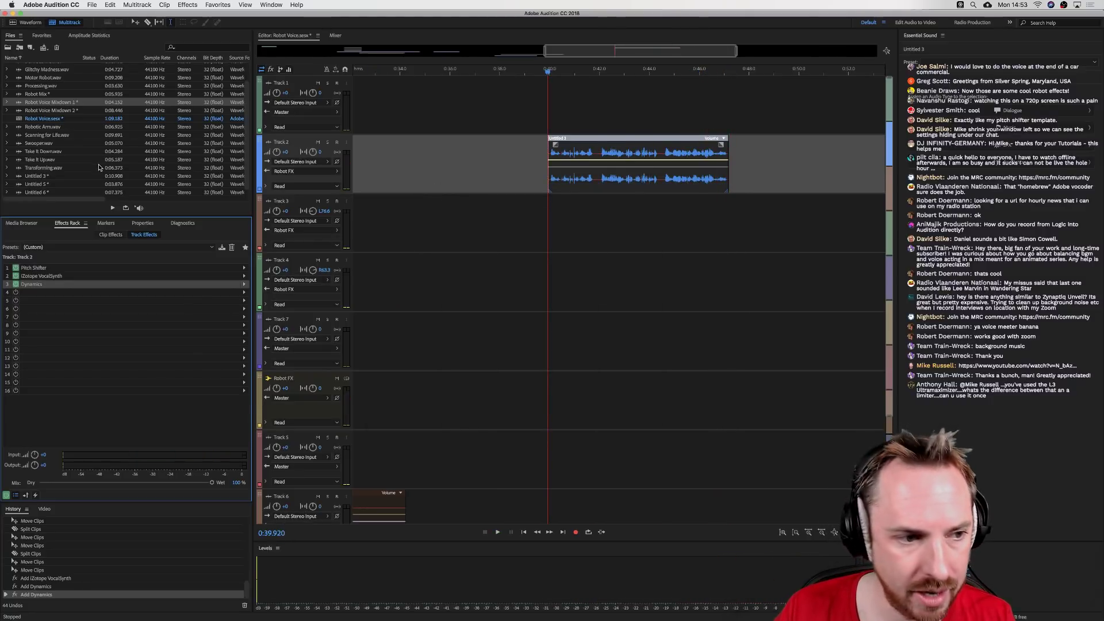
- Place Take It Up.wav on Track 3 at about 0:38.6, before the voice, and lower the track volume to about -3.5 dB
{"action": "mouse_move", "coordinate": [57, 163]}
{"action": "left_mouse_down"}
{"action": "mouse_move", "coordinate": [353, 166]}
{"action": "mouse_move", "coordinate": [512, 236]}
{"action": "left_mouse_up"}
{"action": "left_click", "coordinate": [486, 236]}
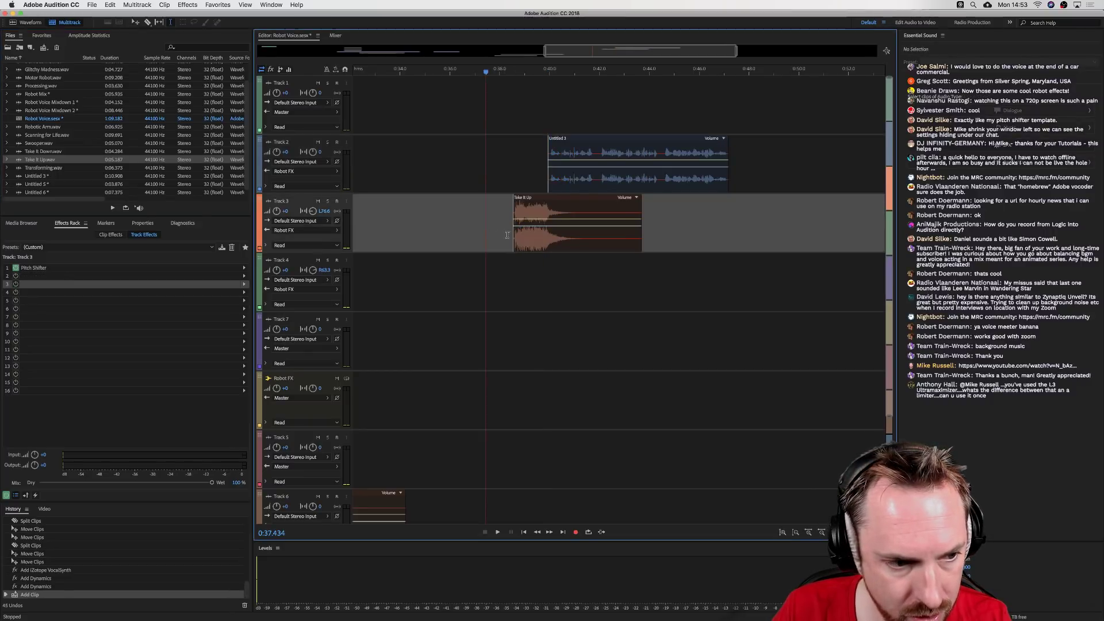
{"action": "left_click_drag", "start_coordinate": [524, 198], "coordinate": [527, 197]}
{"action": "left_click", "coordinate": [513, 258]}
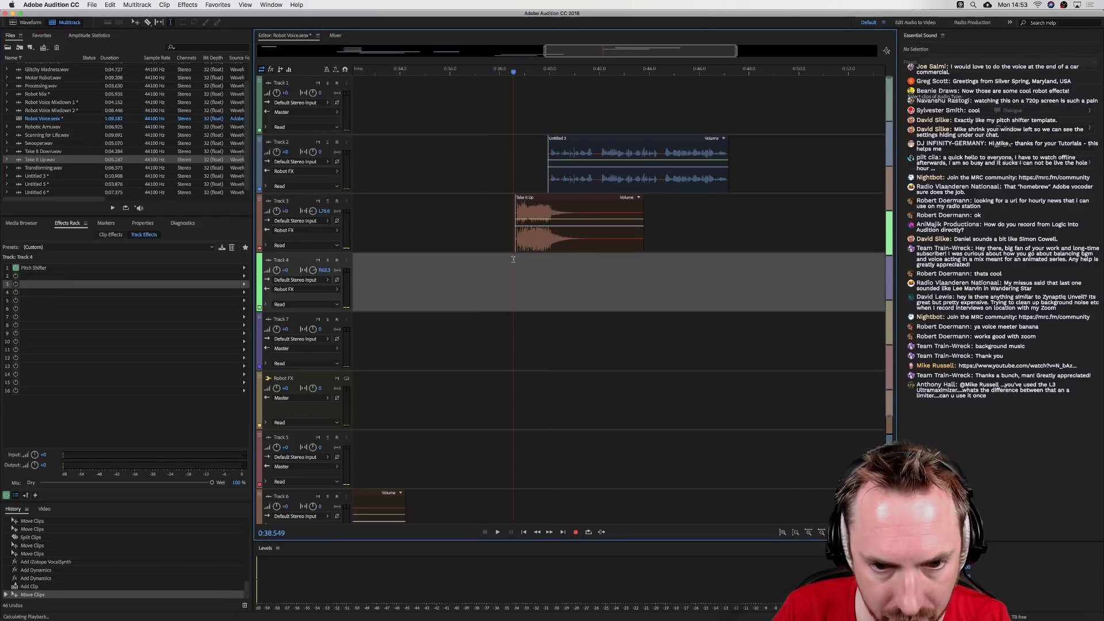
{"action": "key", "text": "space"}
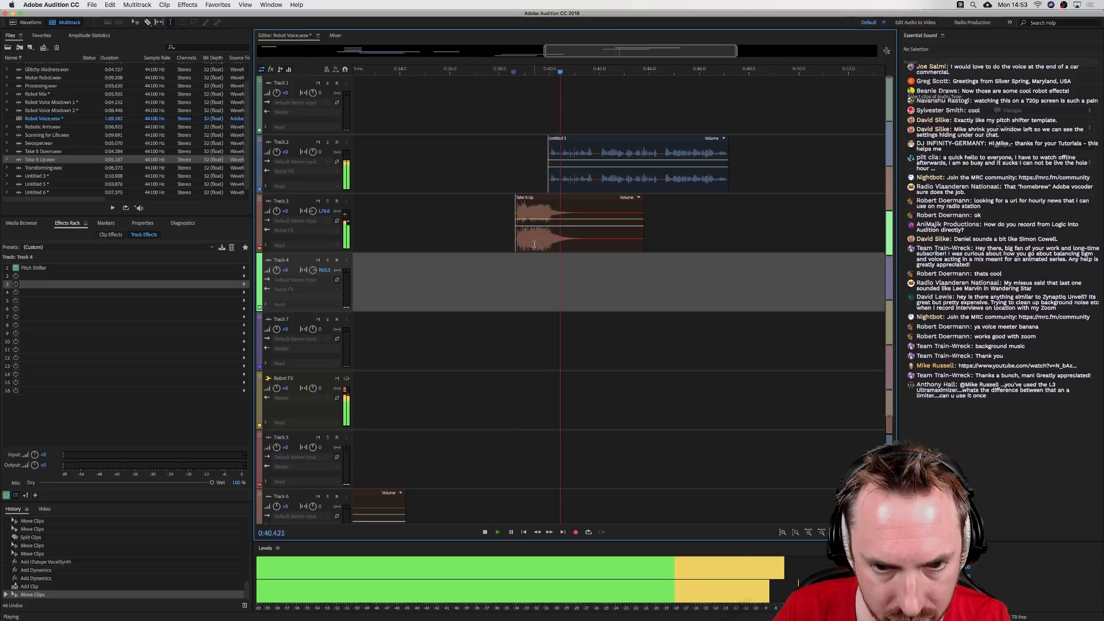
{"action": "key", "text": "space"}
{"action": "left_click_drag", "start_coordinate": [278, 211], "coordinate": [270, 213]}
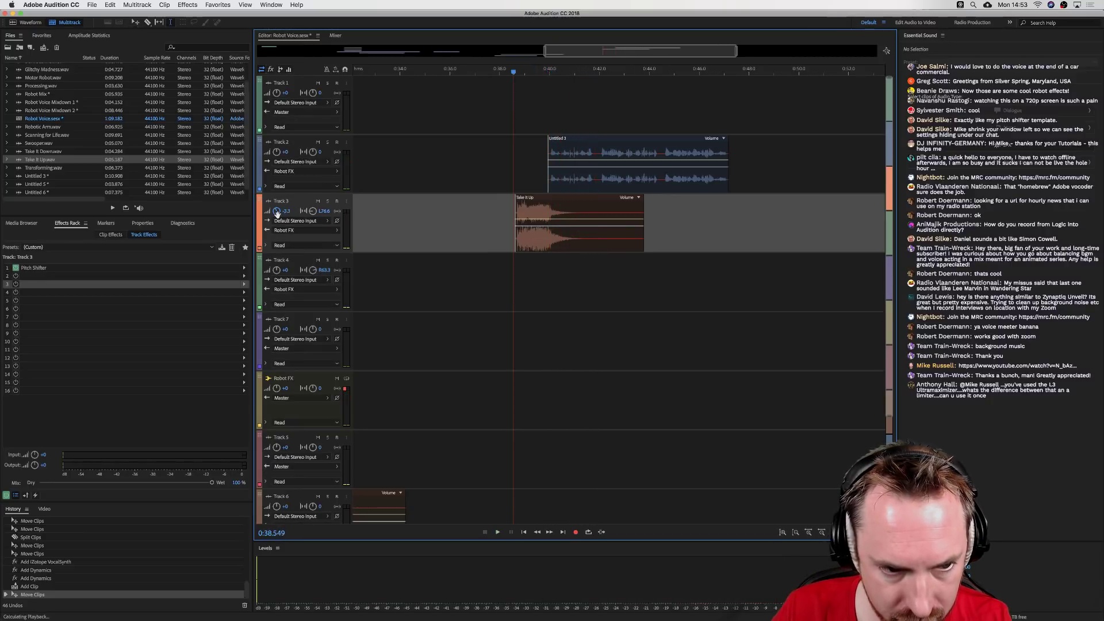
{"action": "key", "text": "space"}
{"action": "left_click_drag", "start_coordinate": [43, 167], "coordinate": [527, 294]}
{"action": "key", "text": "space"}
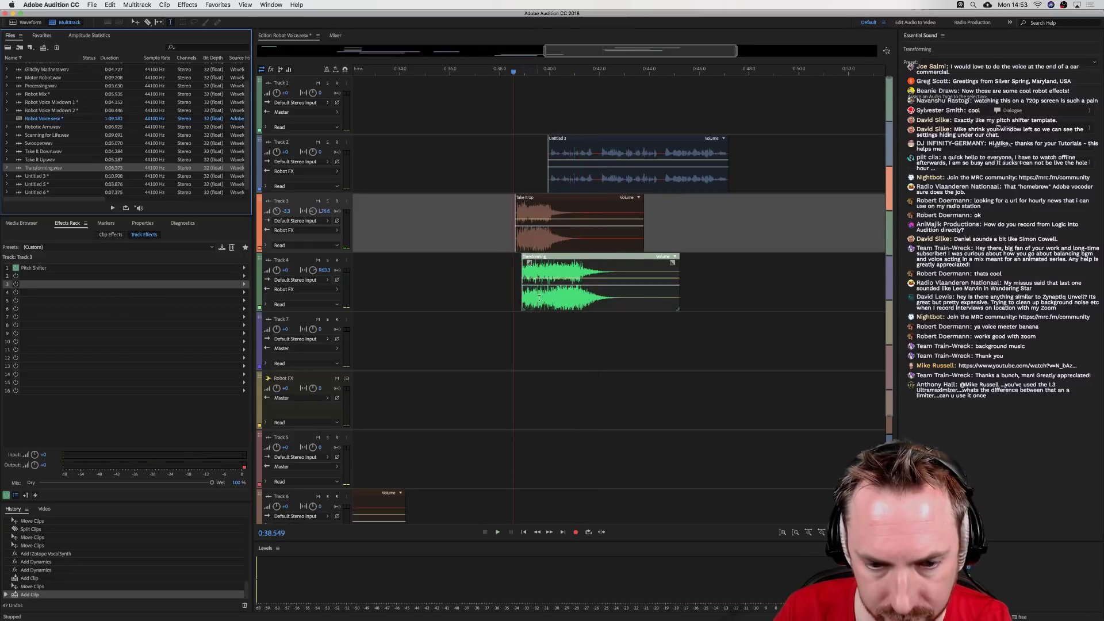
{"action": "key", "text": "Delete"}
- Place Scanning for Life.wav on Track 7 at the start of the voice and lower the track volume to about -7.2 dB
{"action": "left_click_drag", "start_coordinate": [51, 135], "coordinate": [585, 362]}
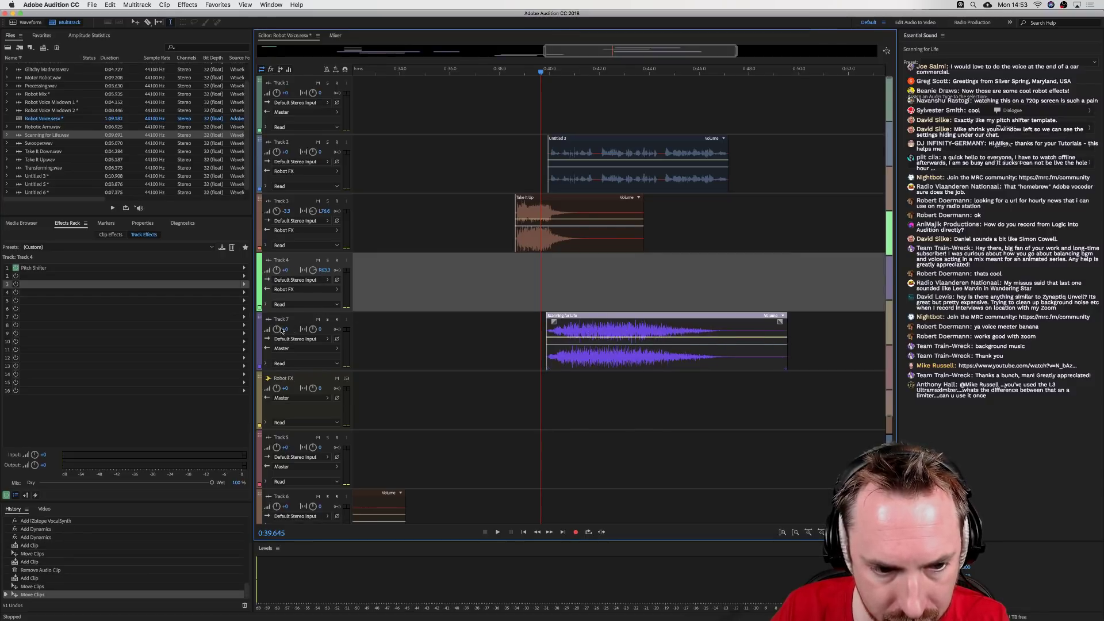
{"action": "left_click_drag", "start_coordinate": [283, 330], "coordinate": [276, 332]}
{"action": "left_click", "coordinate": [545, 279]}
{"action": "key", "text": "space"}
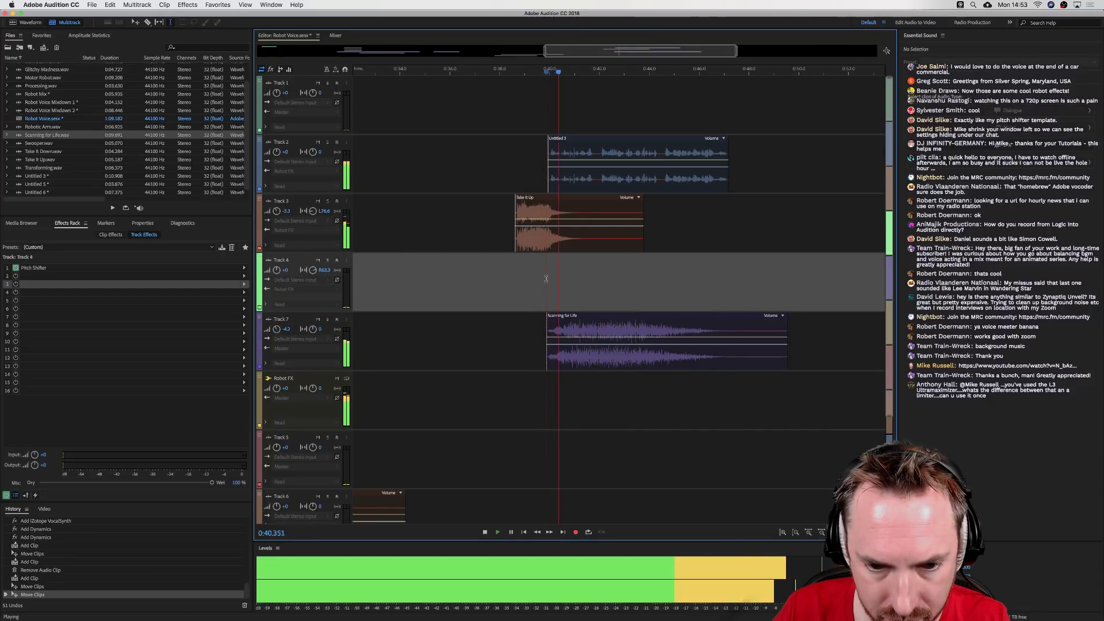
{"action": "left_click_drag", "start_coordinate": [275, 330], "coordinate": [276, 339]}
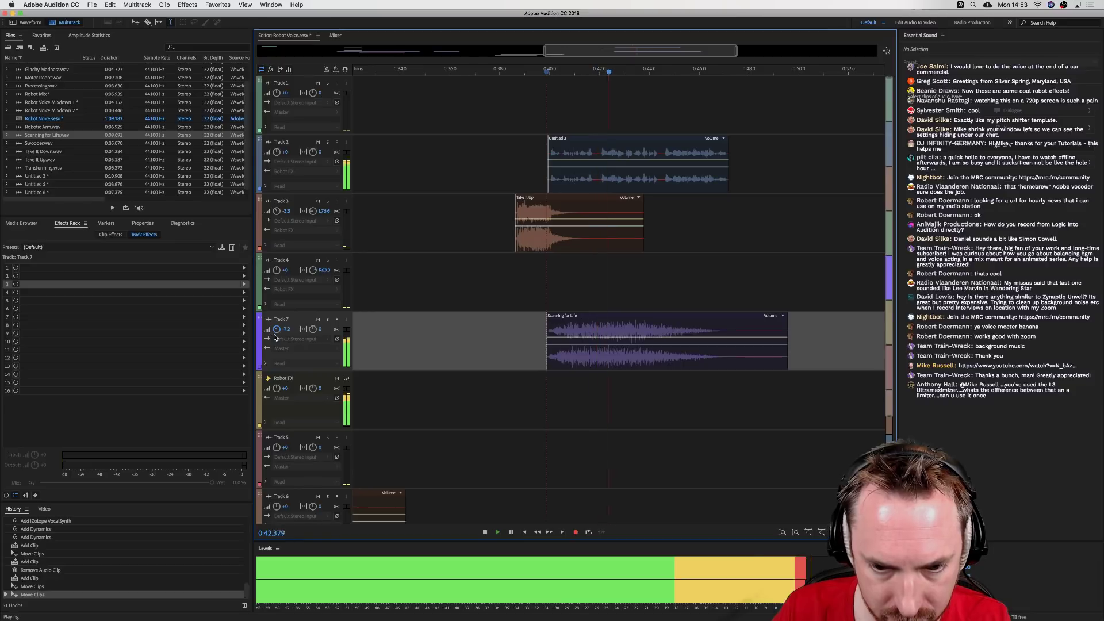
- Place Take It Down.wav on Track 4 at the end of the voice clip and stop playback
{"action": "left_click", "coordinate": [44, 153]}
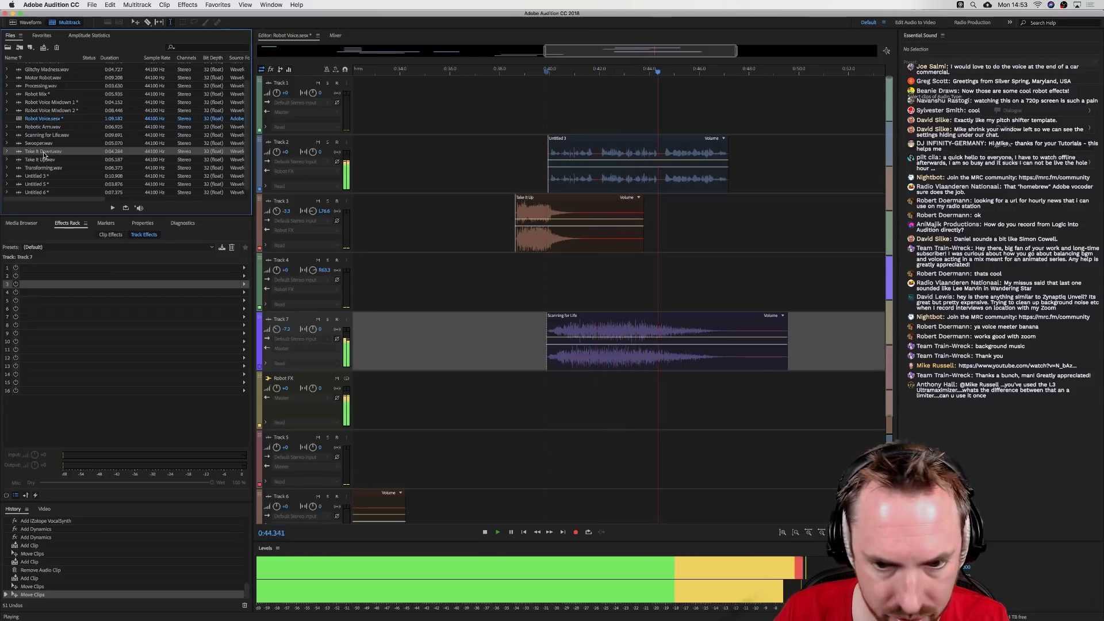
{"action": "left_click_drag", "start_coordinate": [44, 153], "coordinate": [721, 281]}
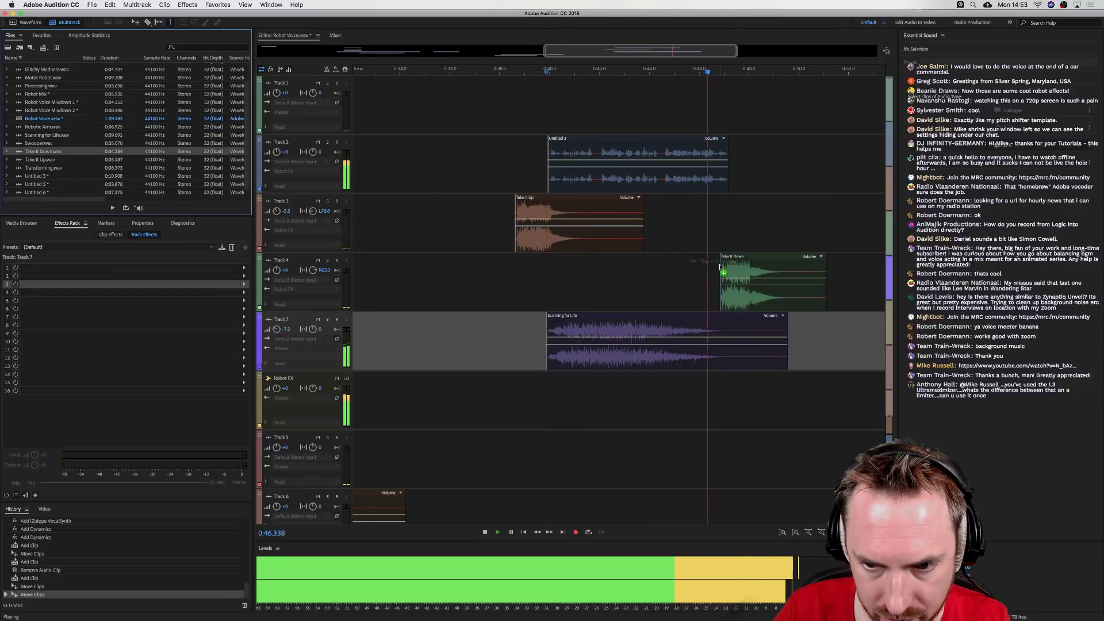
{"action": "key", "text": "space"}
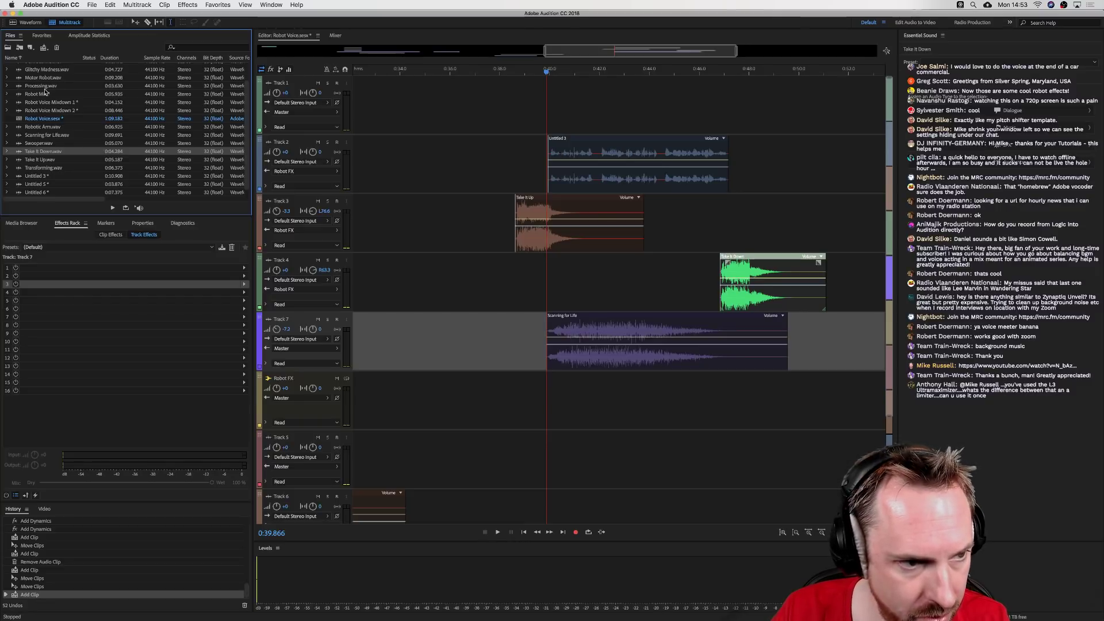
- Place Glitchy Madness.wav on Track 3 at about 0:44.3 and shorten it to about one second
{"action": "scroll", "coordinate": [45, 90], "scroll_direction": "up", "scroll_amount": 3}
{"action": "left_click_drag", "start_coordinate": [45, 91], "coordinate": [796, 211]}
{"action": "key", "text": "Delete"}
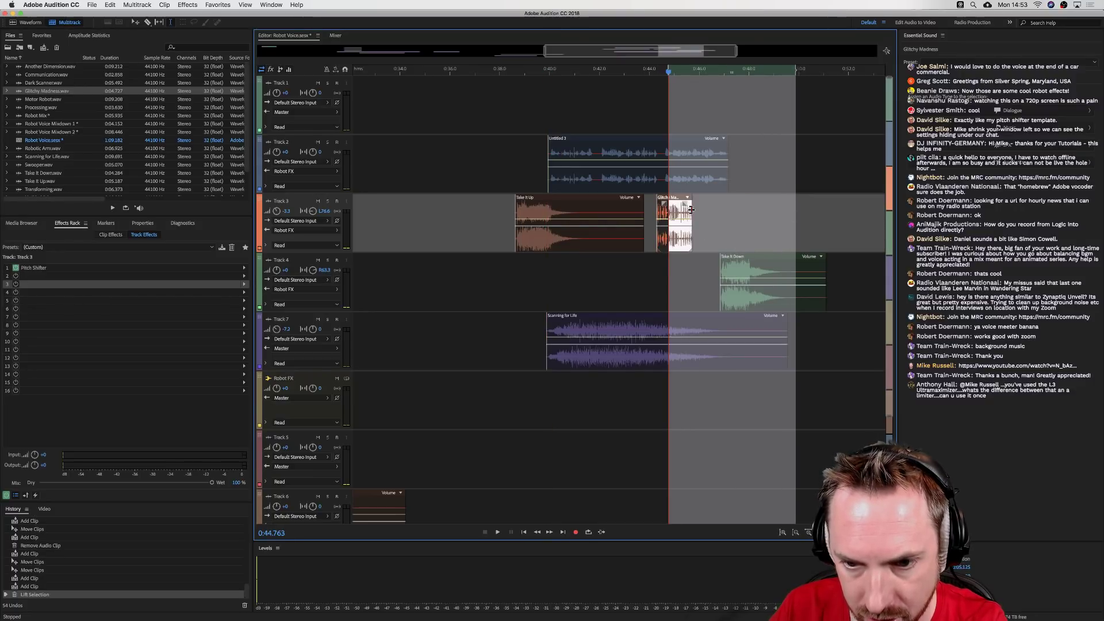
{"action": "left_click_drag", "start_coordinate": [679, 215], "coordinate": [679, 215]}
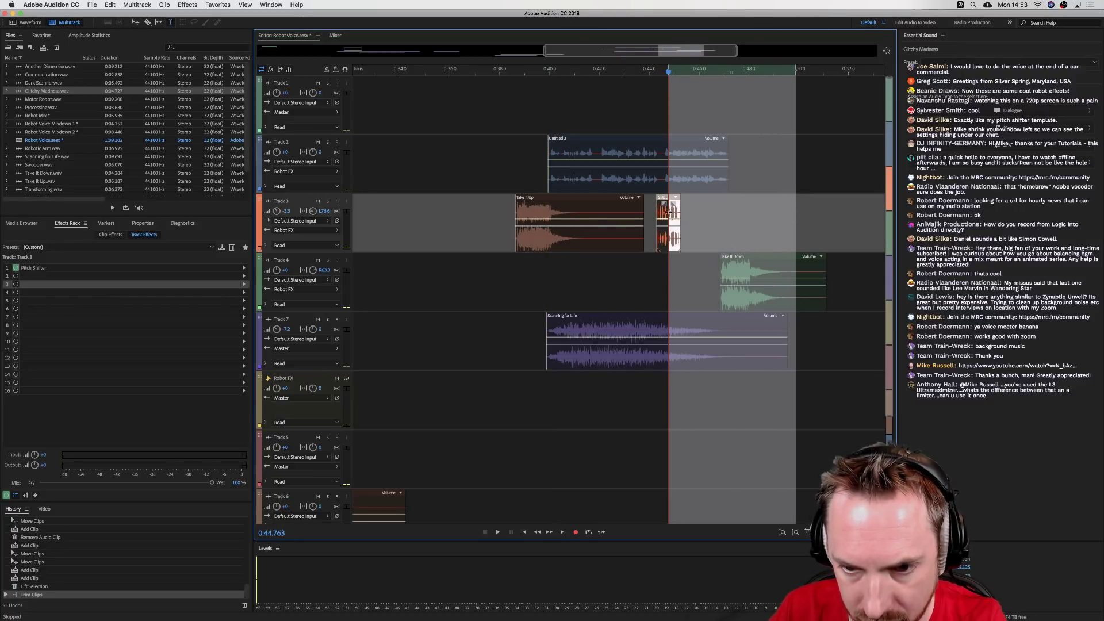
- Split the short Glitchy Madness clip in two and move one piece to Track 4 at about 0:41.7
{"action": "left_click", "coordinate": [663, 213]}
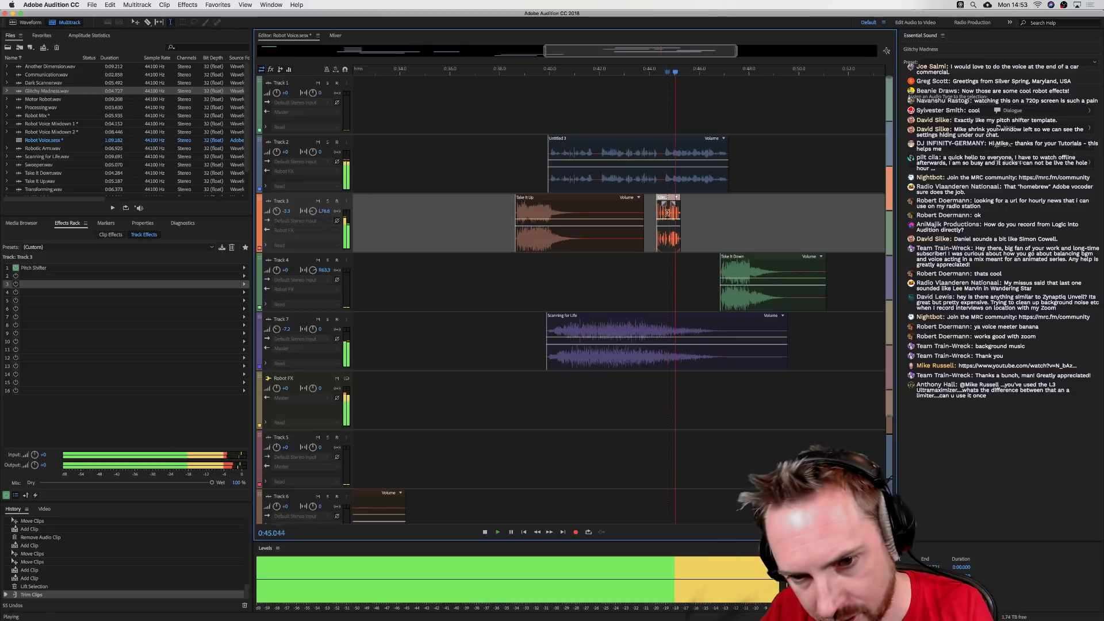
{"action": "key", "text": "super+k"}
{"action": "left_click_drag", "start_coordinate": [661, 213], "coordinate": [596, 273]}
{"action": "left_click_drag", "start_coordinate": [676, 237], "coordinate": [669, 248]}
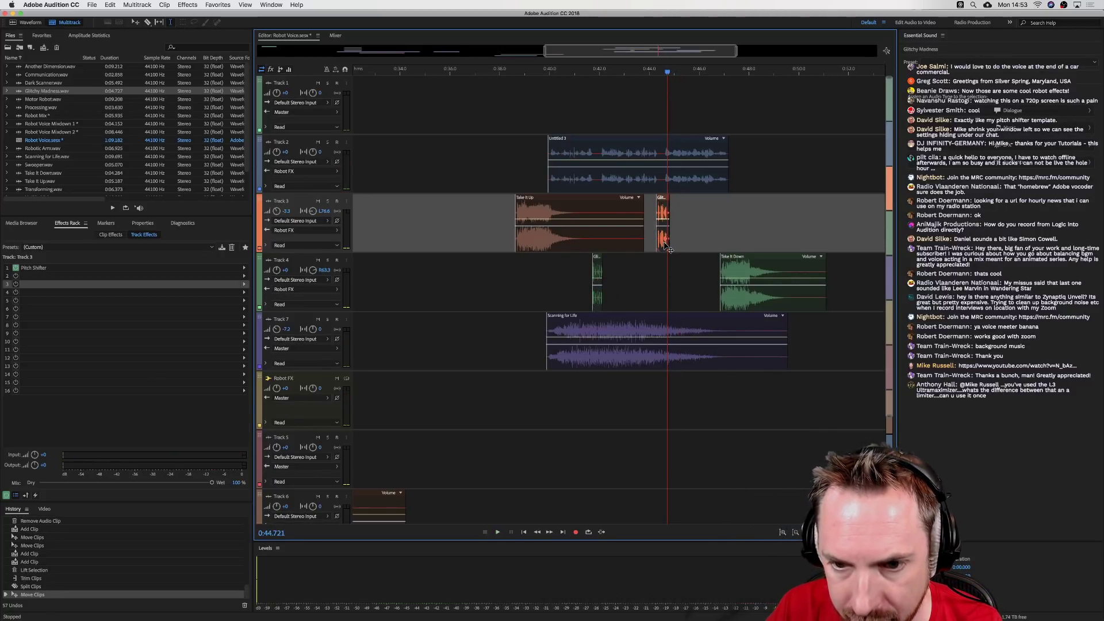
- Play the arrangement from its start, move the Take It Down clip slightly later to about 0:47, and replay the ending
{"action": "left_click", "coordinate": [516, 268]}
{"action": "key", "text": "space"}
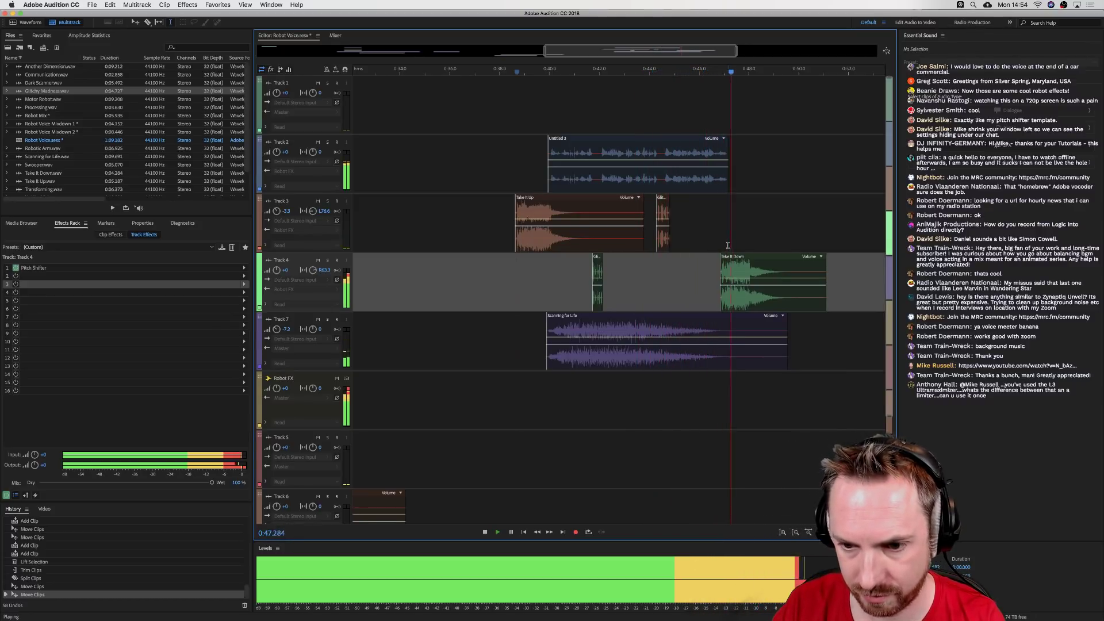
{"action": "key", "text": "space"}
{"action": "left_click_drag", "start_coordinate": [732, 257], "coordinate": [735, 257]}
{"action": "left_click", "coordinate": [686, 229]}
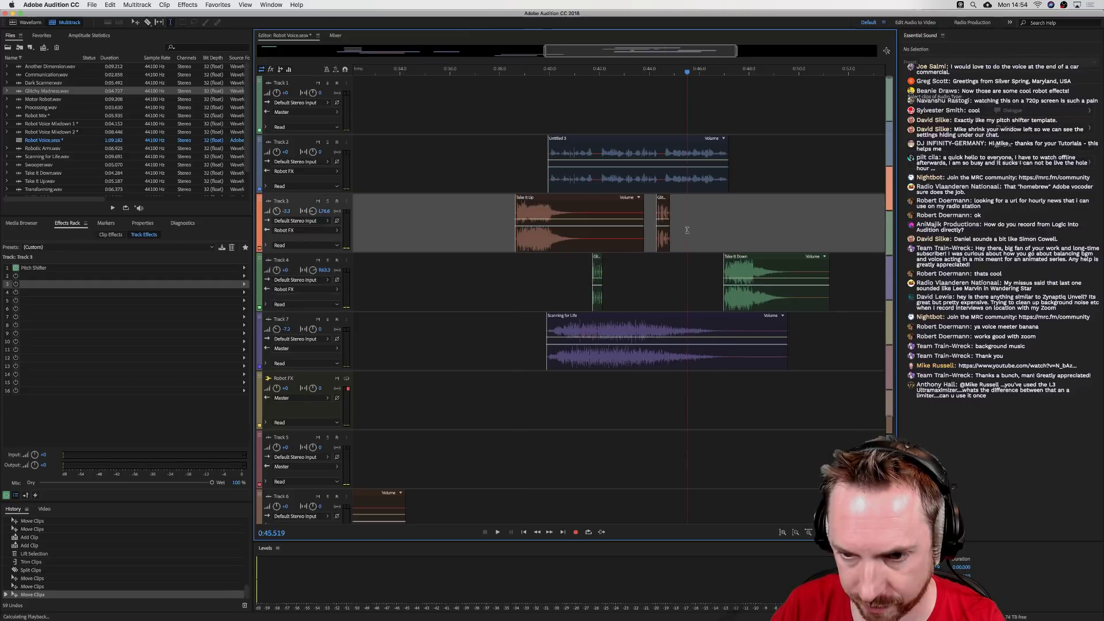
{"action": "key", "text": "space"}
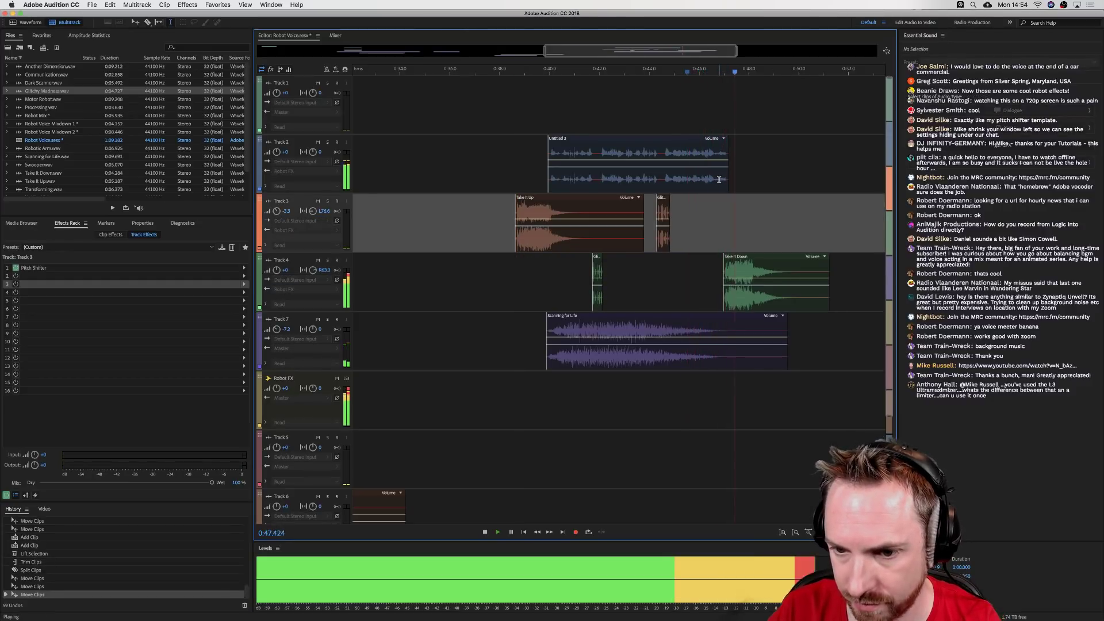
- Stop playback, open the Track 2 voice clip in the waveform editor, and listen from about 0:44.6 to locate its last word
{"action": "key", "text": "space"}
{"action": "left_click", "coordinate": [710, 181]}
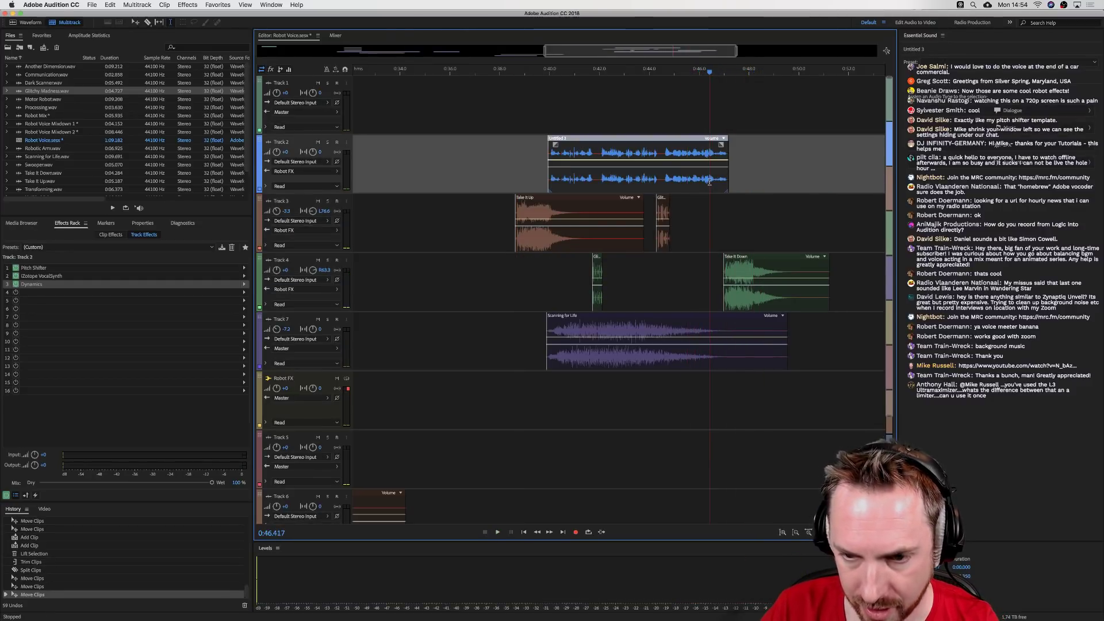
{"action": "double_click", "coordinate": [710, 181]}
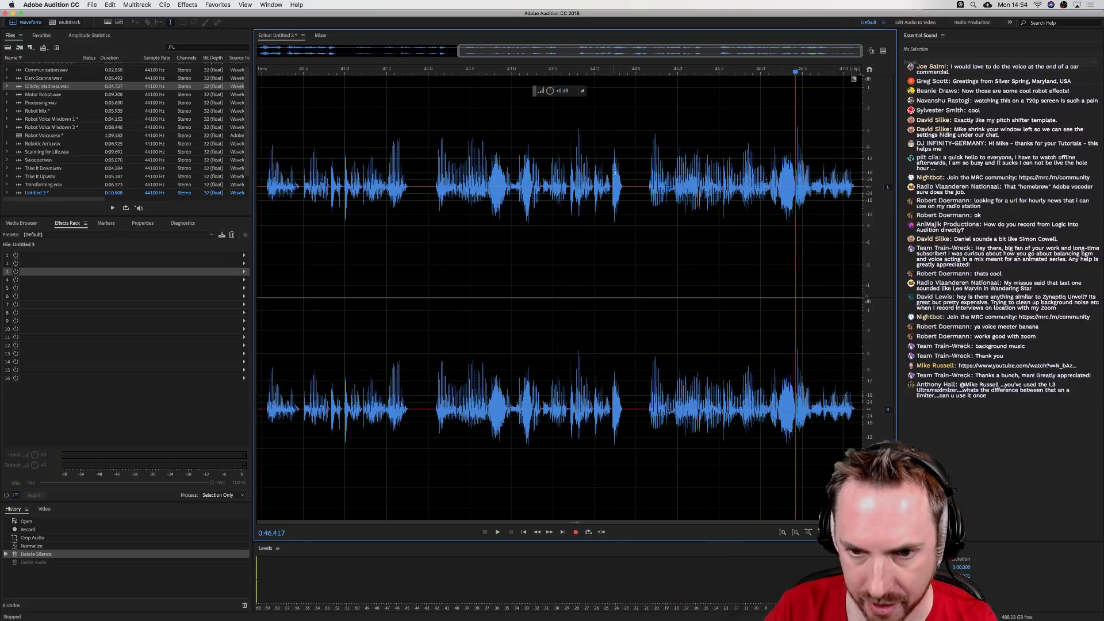
{"action": "left_click", "coordinate": [645, 162]}
{"action": "key", "text": "space"}
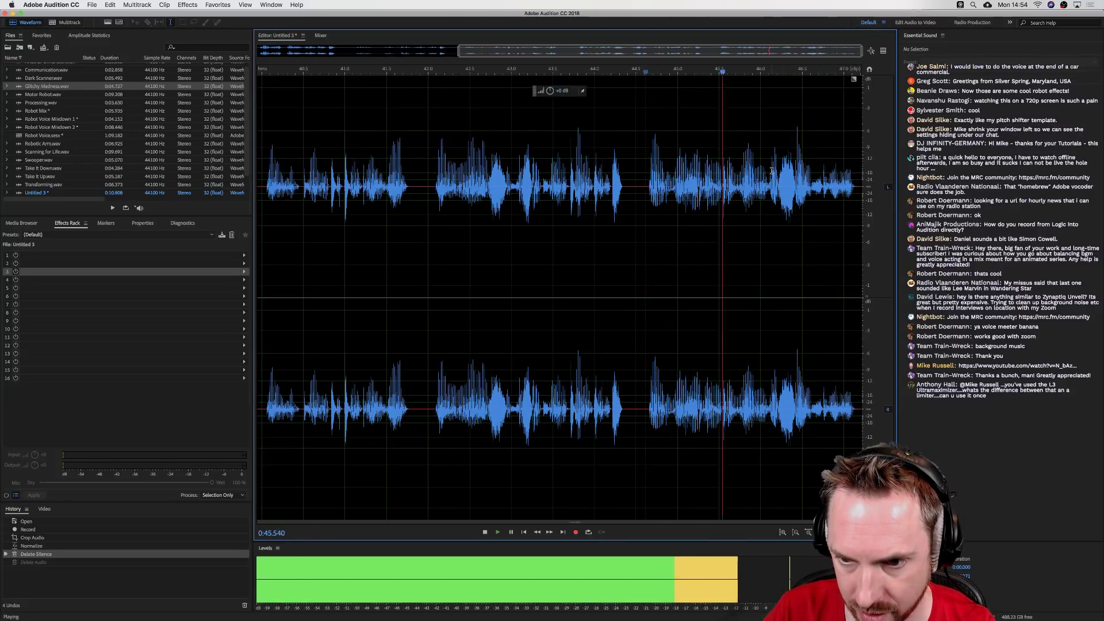
{"action": "key", "text": "space"}
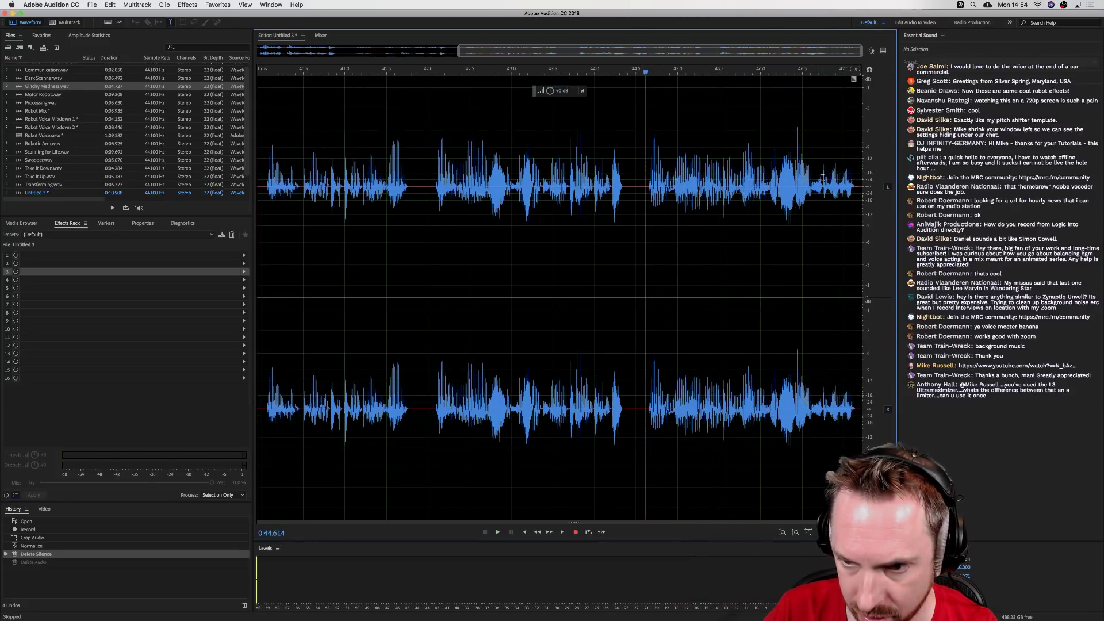
- Copy the last word of the voice, about 0.42 s long, into a new 44100 Hz stereo 32-bit float audio file
{"action": "left_click", "coordinate": [827, 175]}
{"action": "left_click_drag", "start_coordinate": [845, 178], "coordinate": [858, 177]}
{"action": "key", "text": "super+c"}
{"action": "key", "text": "super+shift+n"}
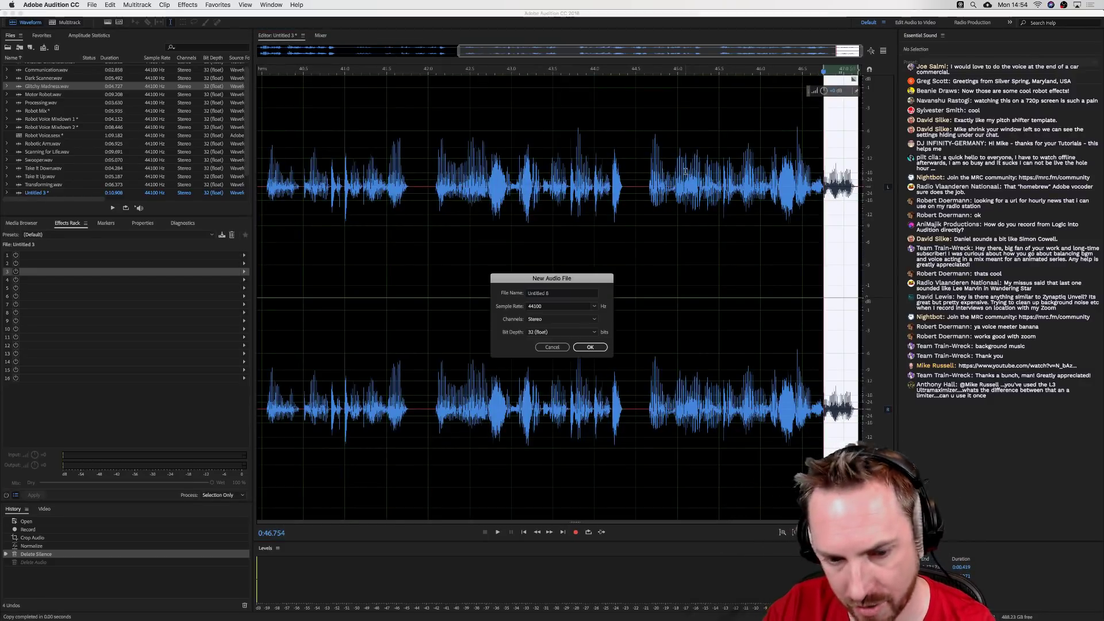
{"action": "key", "text": "Return"}
{"action": "key", "text": "super+v"}
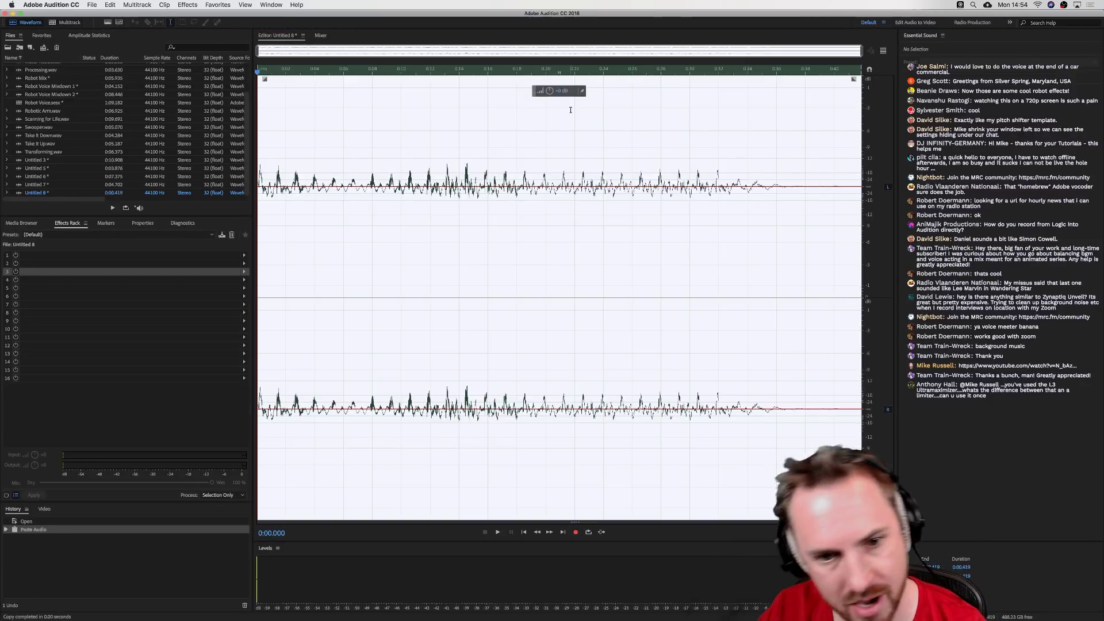
- Apply the Pitch Bender effect with the Turntable Losing Power preset to the copied word and play the result
{"action": "left_click", "coordinate": [187, 4]}
{"action": "mouse_move", "coordinate": [221, 161]}
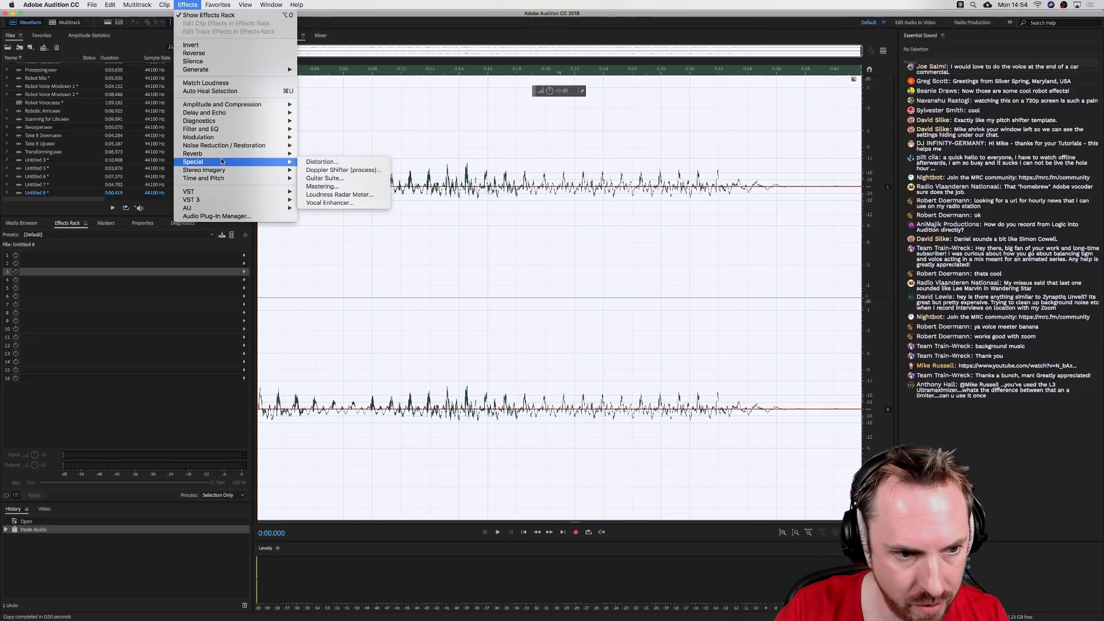
{"action": "left_click", "coordinate": [328, 195]}
{"action": "key", "text": "space"}
{"action": "key", "text": "space"}
{"action": "left_click", "coordinate": [548, 269]}
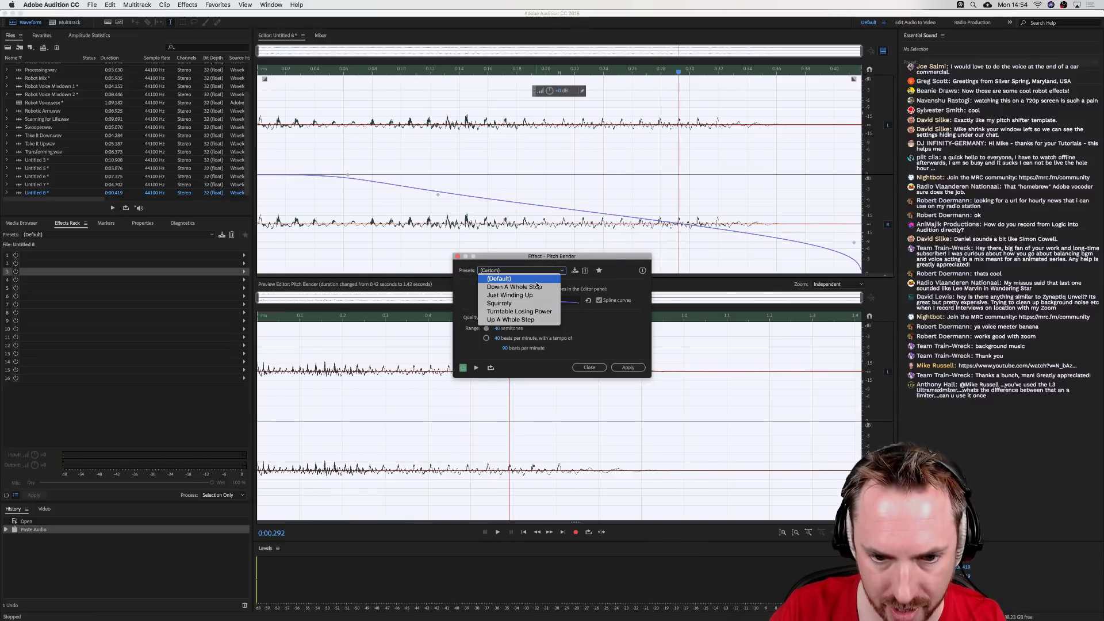
{"action": "left_click", "coordinate": [533, 315]}
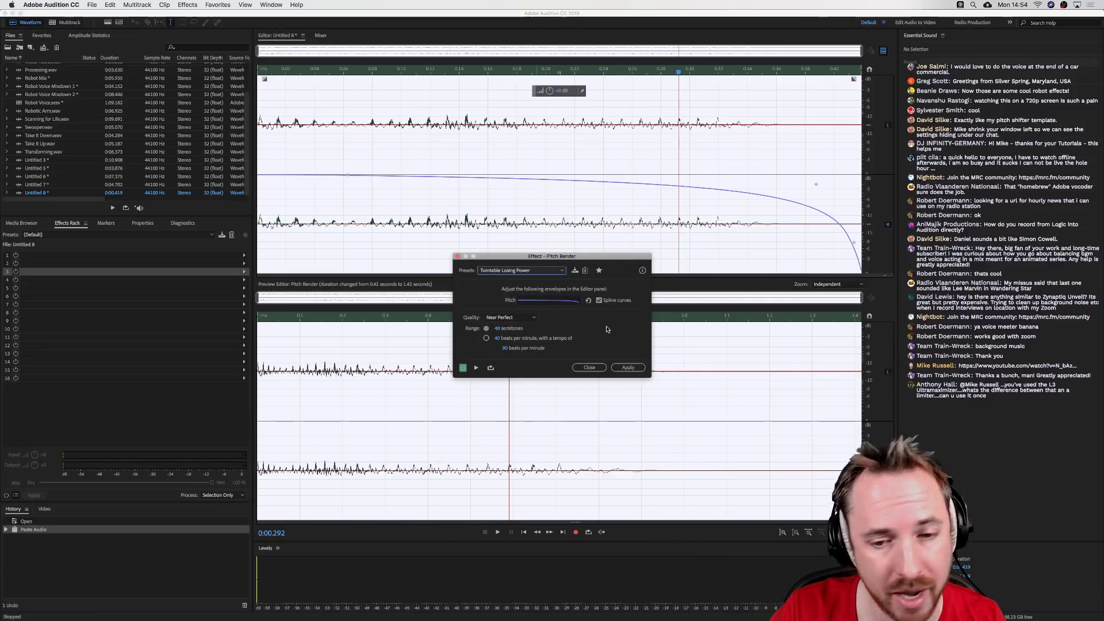
{"action": "left_click", "coordinate": [622, 366]}
{"action": "key", "text": "space"}
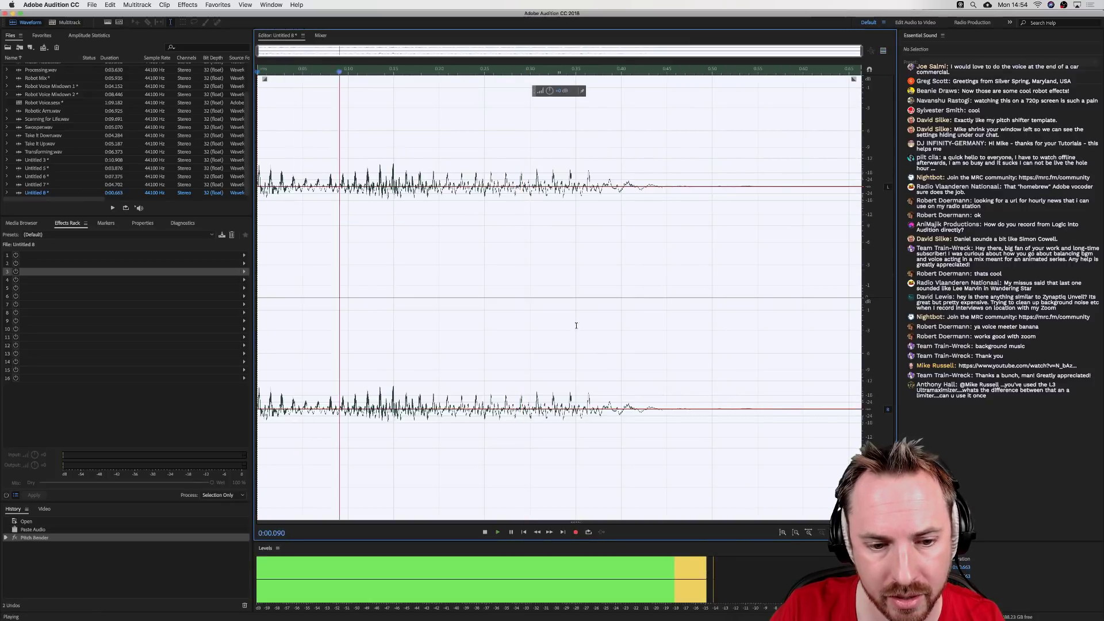
- Return to the multitrack session, place the pitch-bent word on Track 2 over the end of the voice clip, and play the join
{"action": "left_click", "coordinate": [65, 22]}
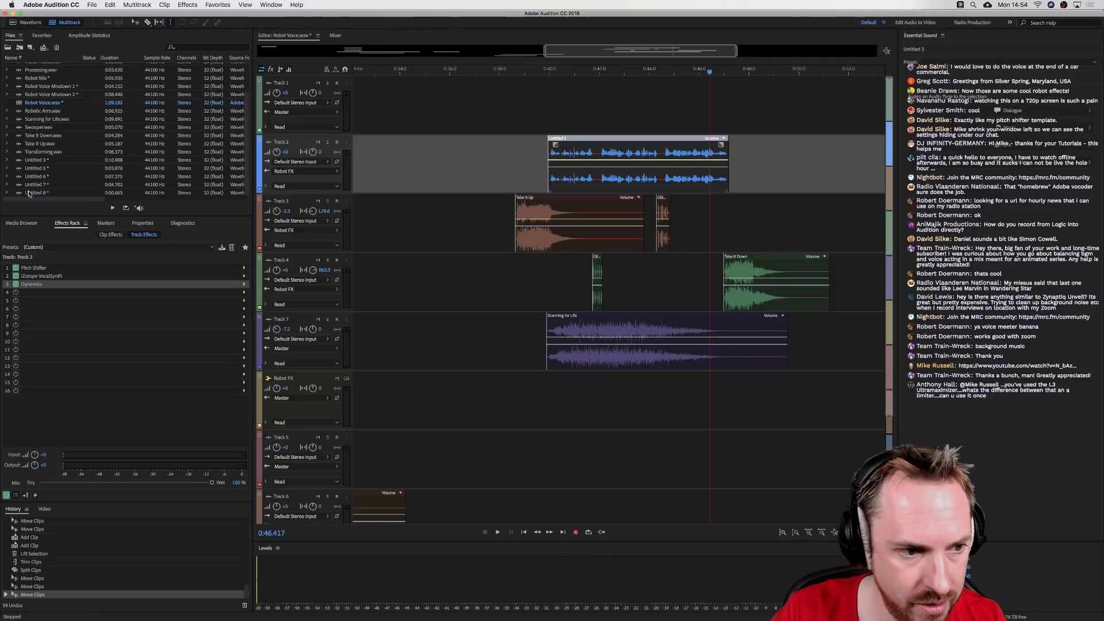
{"action": "left_click", "coordinate": [34, 191]}
{"action": "left_click_drag", "start_coordinate": [380, 212], "coordinate": [724, 183]}
{"action": "key", "text": "space"}
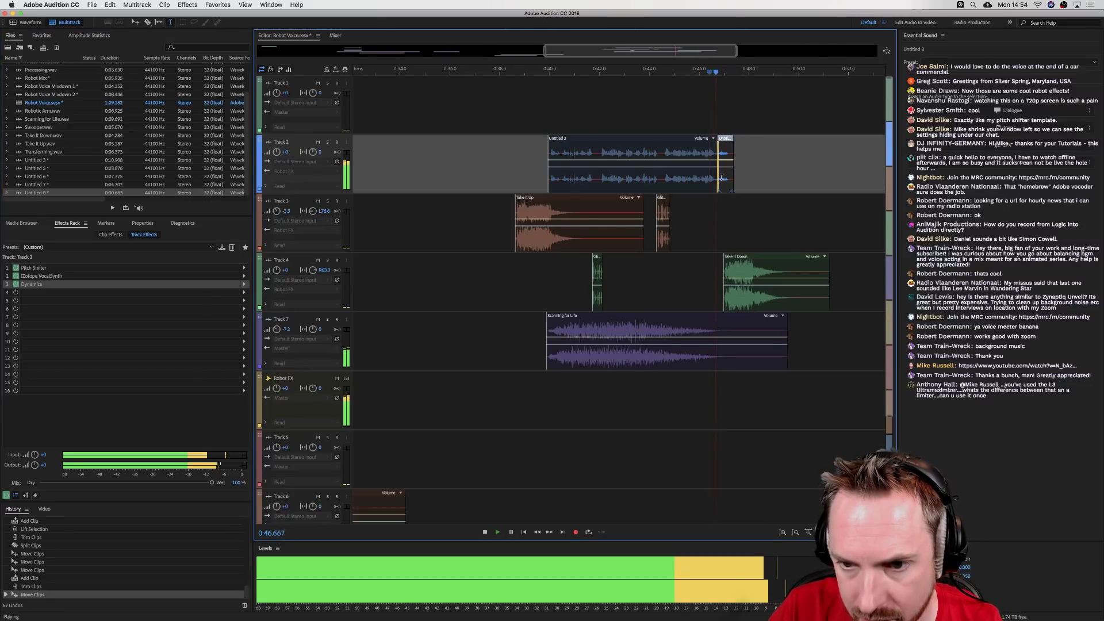
{"action": "key", "text": "space"}
- Move the Take It Down clip on Track 4 slightly later, lower its volume envelope, and replay the ending
{"action": "left_click_drag", "start_coordinate": [738, 261], "coordinate": [740, 261]}
{"action": "key", "text": "space"}
{"action": "key", "text": "space"}
{"action": "left_click", "coordinate": [727, 281]}
{"action": "left_click_drag", "start_coordinate": [728, 279], "coordinate": [728, 285]}
{"action": "left_click", "coordinate": [704, 272]}
{"action": "key", "text": "space"}
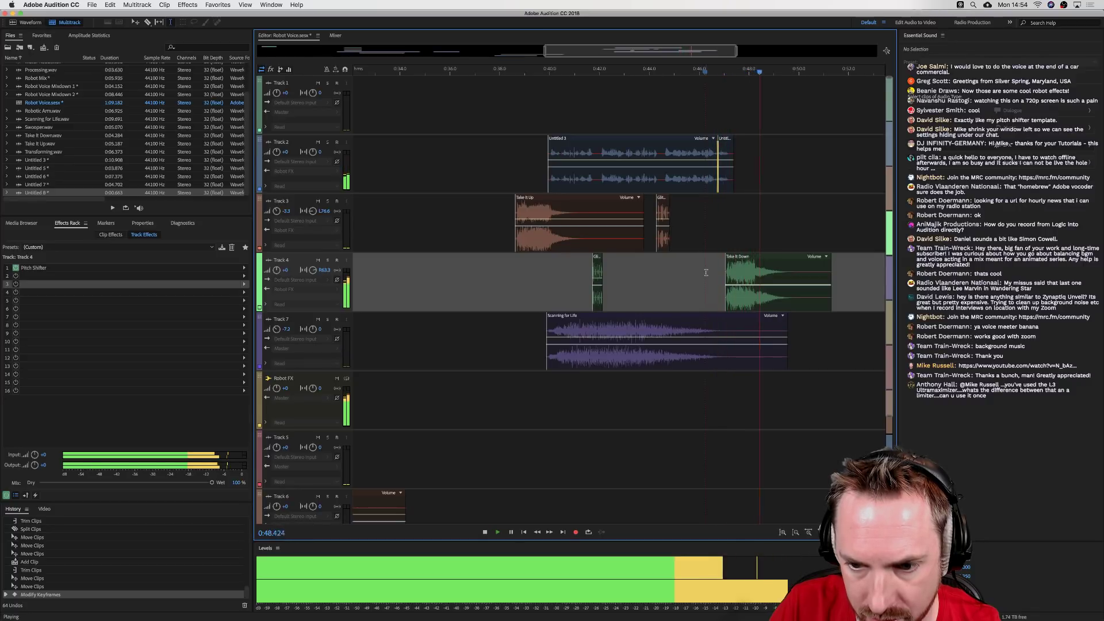
{"action": "key", "text": "space"}
- Position playback at about 0:38.6, switch on Compuvox in Track 2's iZotope VocalSynth, and play the arrangement
{"action": "left_click", "coordinate": [513, 267]}
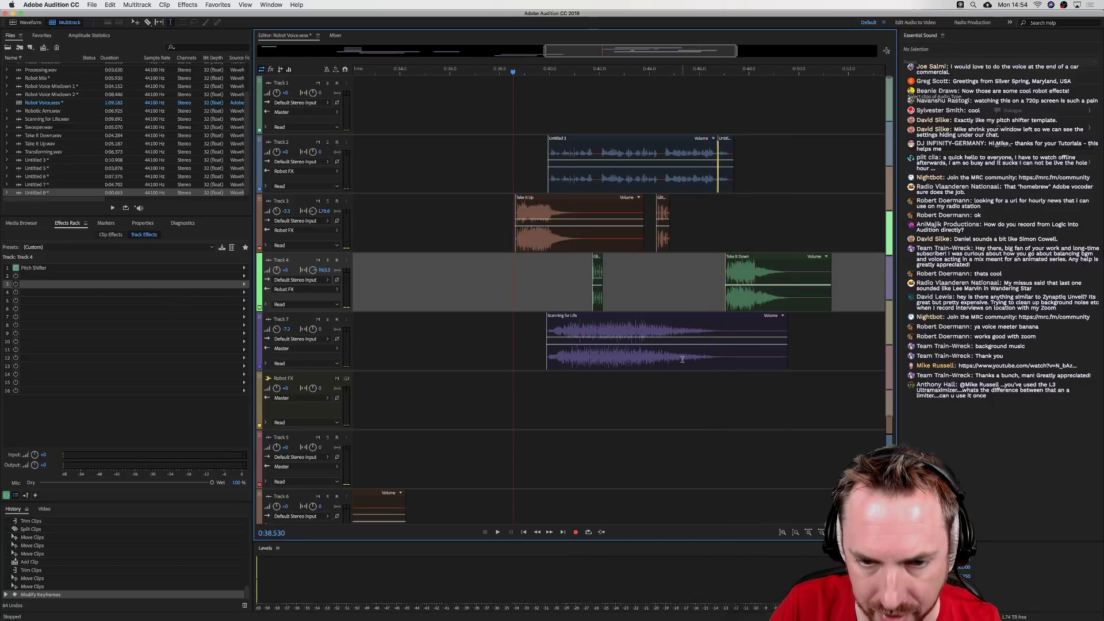
{"action": "left_click", "coordinate": [543, 170]}
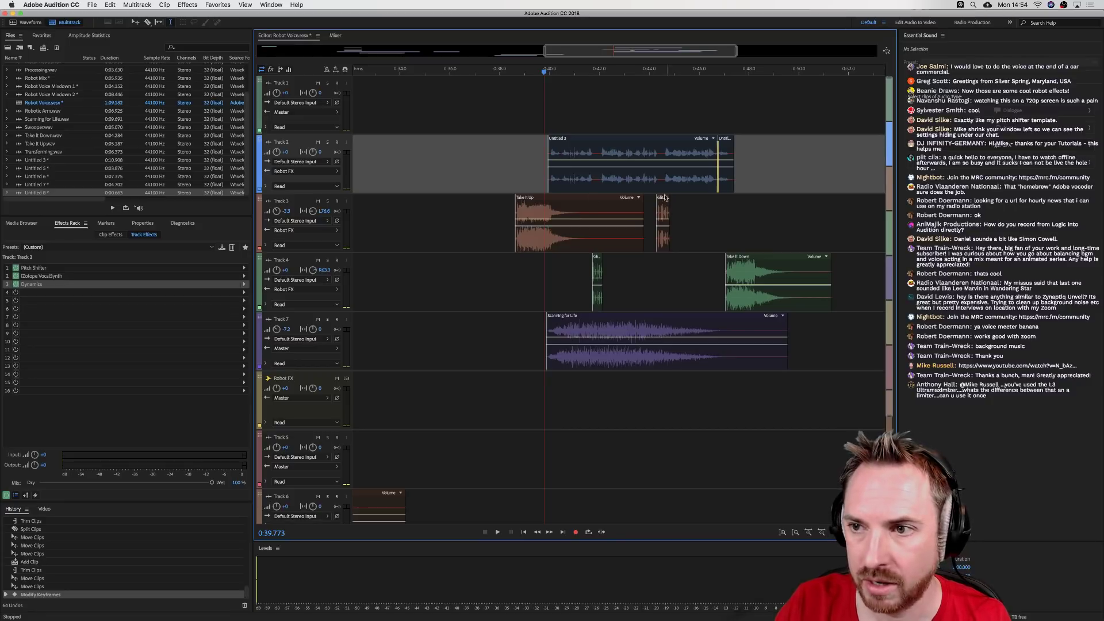
{"action": "left_click", "coordinate": [515, 169]}
{"action": "left_click", "coordinate": [59, 277]}
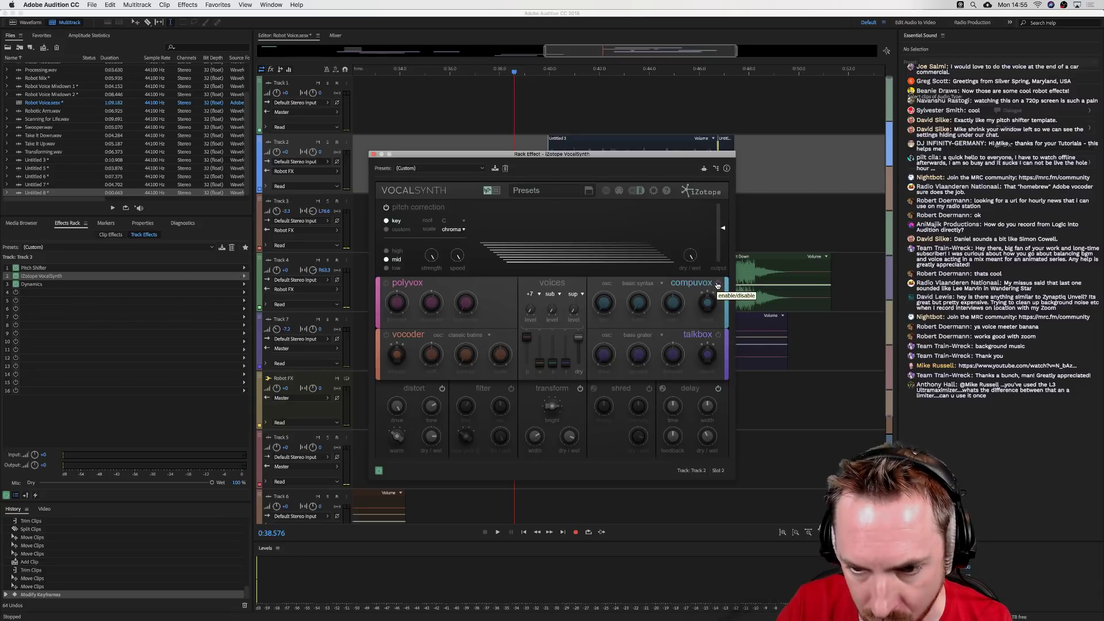
{"action": "left_click", "coordinate": [717, 285]}
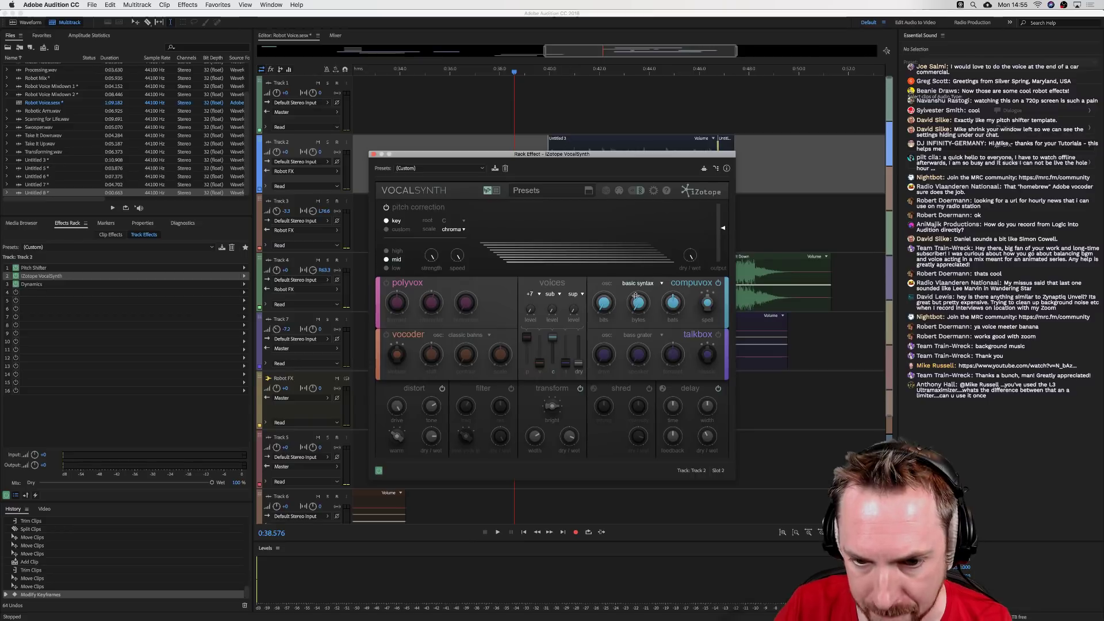
{"action": "key", "text": "space"}
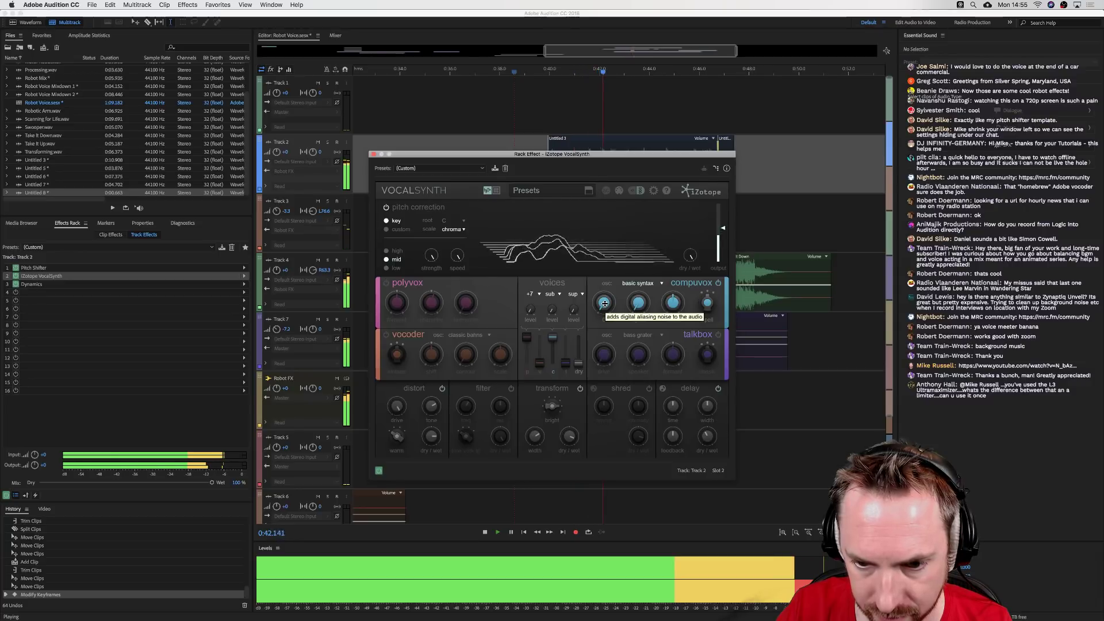
- Raise the Compuvox bits and bytes amounts, replay the arrangement, and adjust bits further while listening
{"action": "key", "text": "space"}
{"action": "left_click_drag", "start_coordinate": [604, 303], "coordinate": [613, 269]}
{"action": "left_click_drag", "start_coordinate": [635, 311], "coordinate": [643, 290]}
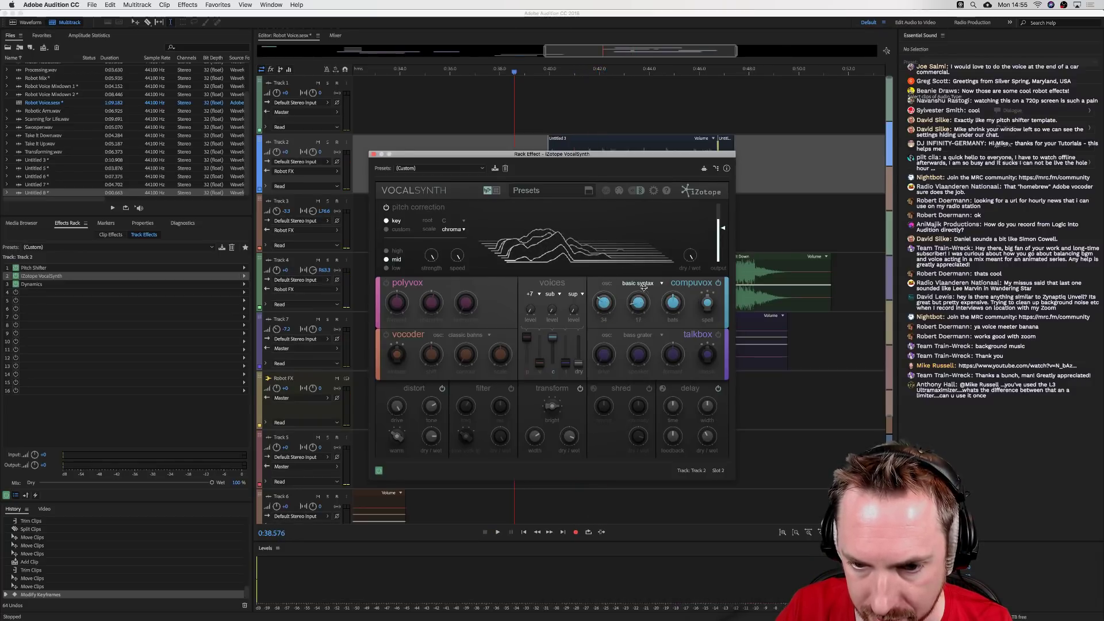
{"action": "key", "text": "space"}
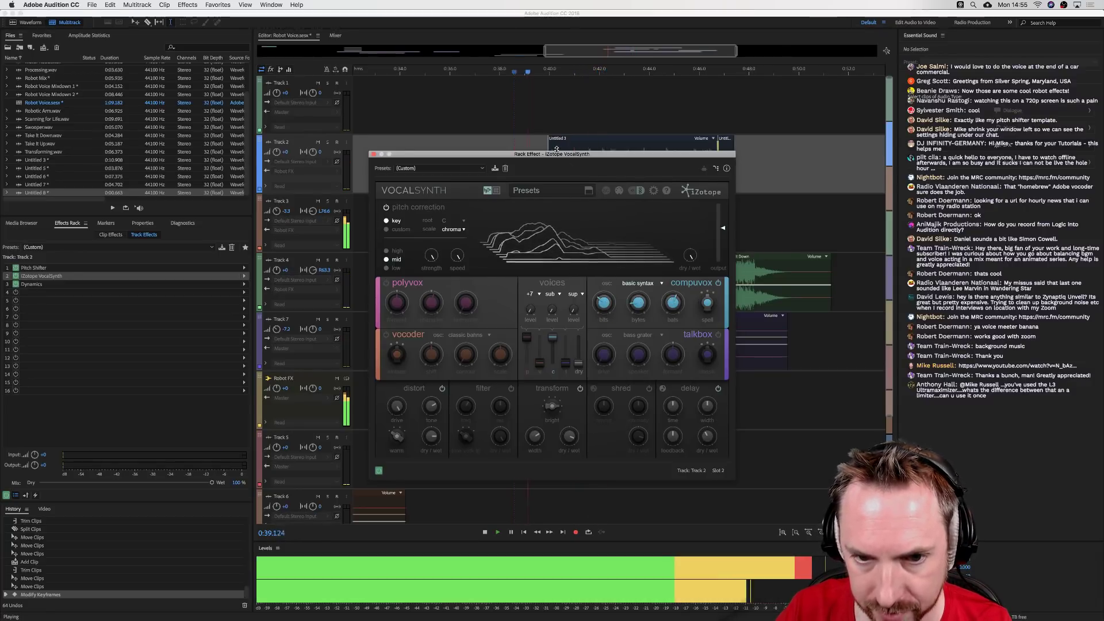
{"action": "mouse_move", "coordinate": [607, 300]}
{"action": "left_mouse_down"}
{"action": "mouse_move", "coordinate": [613, 278]}
{"action": "mouse_move", "coordinate": [647, 286]}
{"action": "mouse_move", "coordinate": [652, 271]}
{"action": "mouse_move", "coordinate": [648, 284]}
{"action": "mouse_move", "coordinate": [613, 283]}
{"action": "left_mouse_up"}
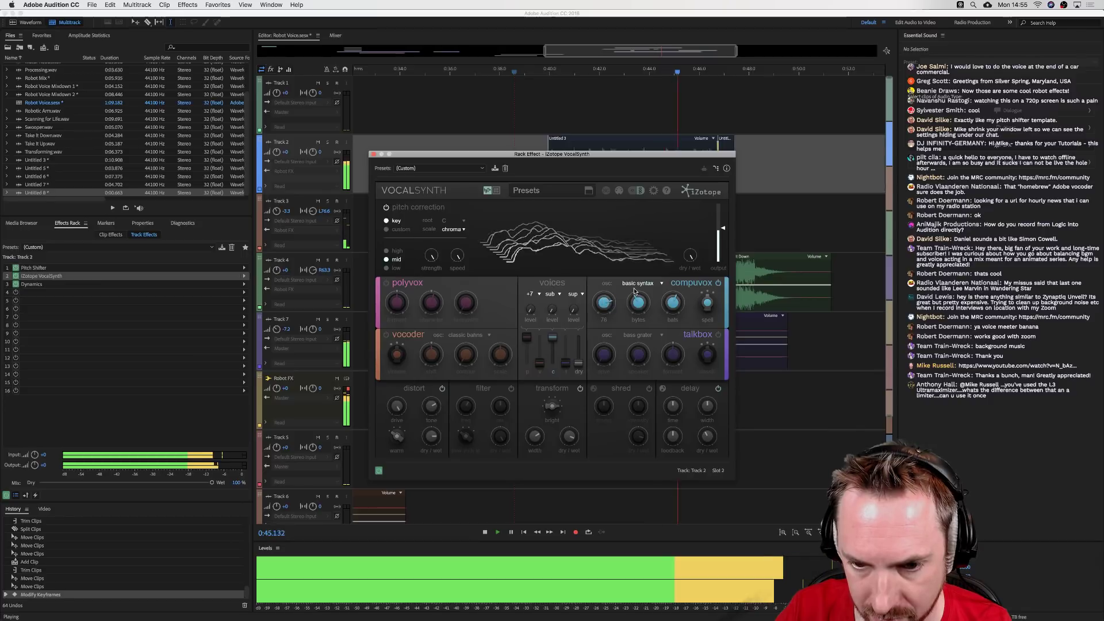
{"action": "key", "text": "space"}
- Set the Compuvox mode to epoxy house and adjust its controls during playback
{"action": "left_click", "coordinate": [646, 285]}
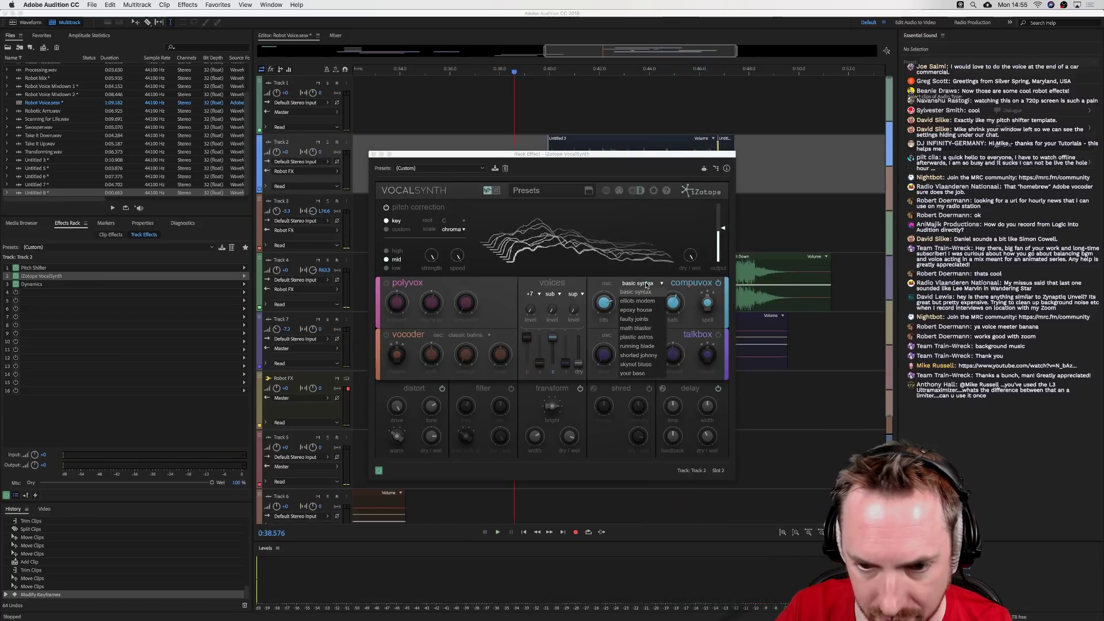
{"action": "left_click", "coordinate": [644, 317]}
{"action": "key", "text": "space"}
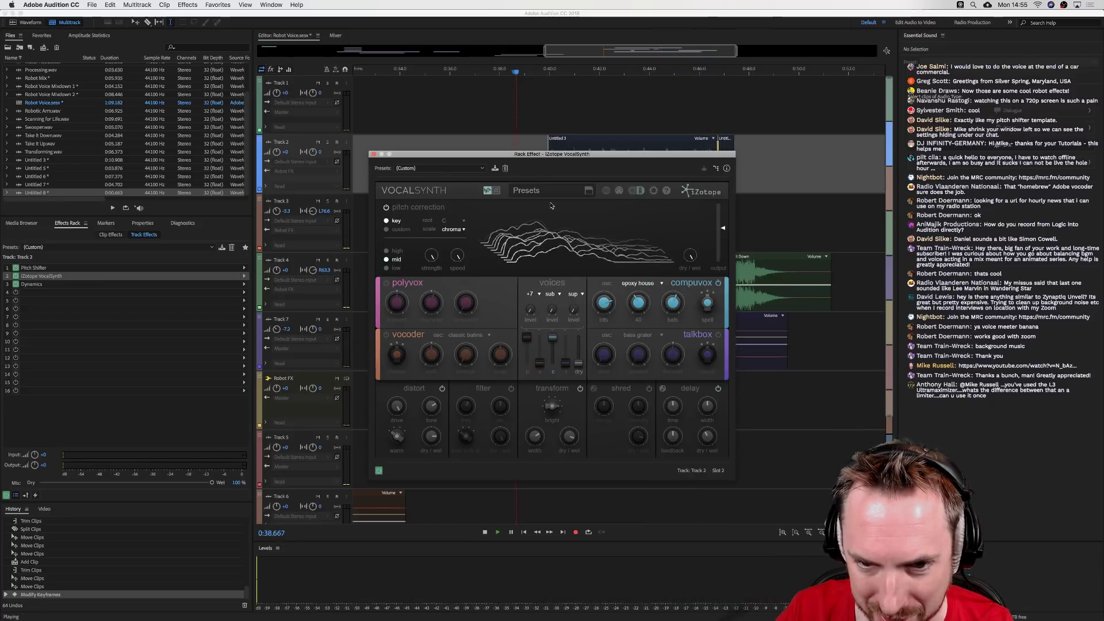
{"action": "left_click_drag", "start_coordinate": [605, 303], "coordinate": [625, 320]}
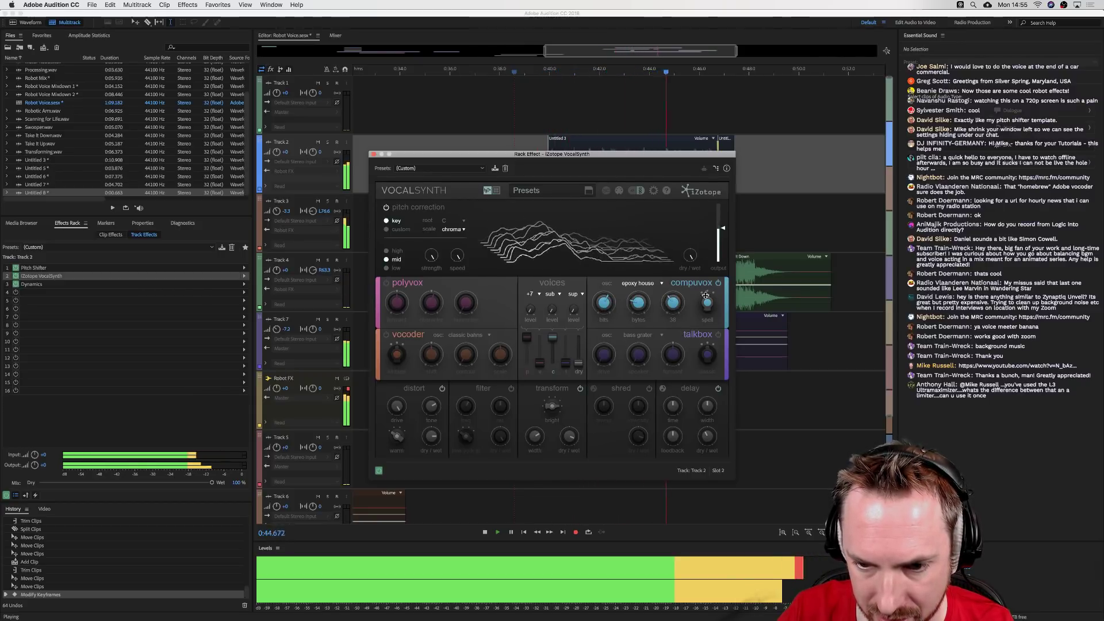
{"action": "key", "text": "space"}
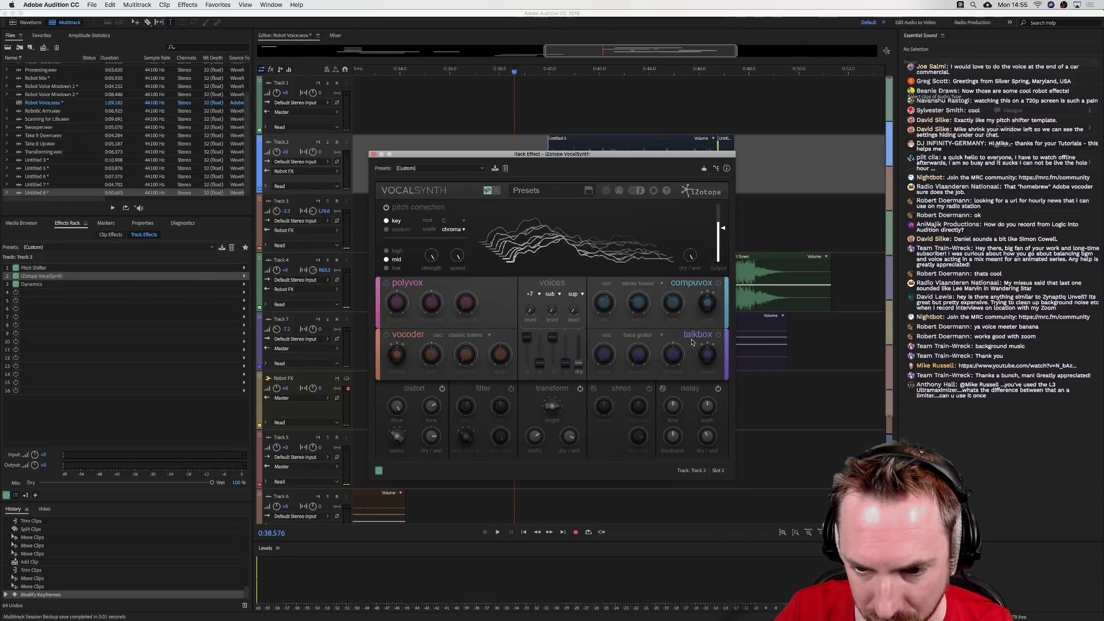
- Switch VocalSynth from Compuvox to Talkbox using bass grater, and adjust its speaker and formant controls during playback
{"action": "left_click", "coordinate": [716, 336]}
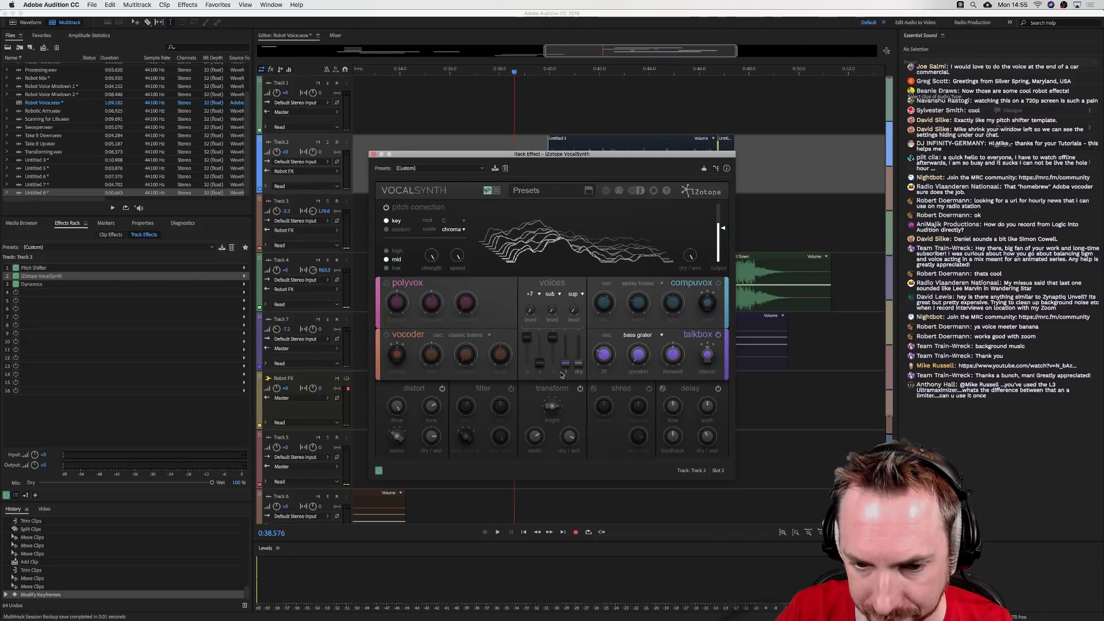
{"action": "key", "text": "space"}
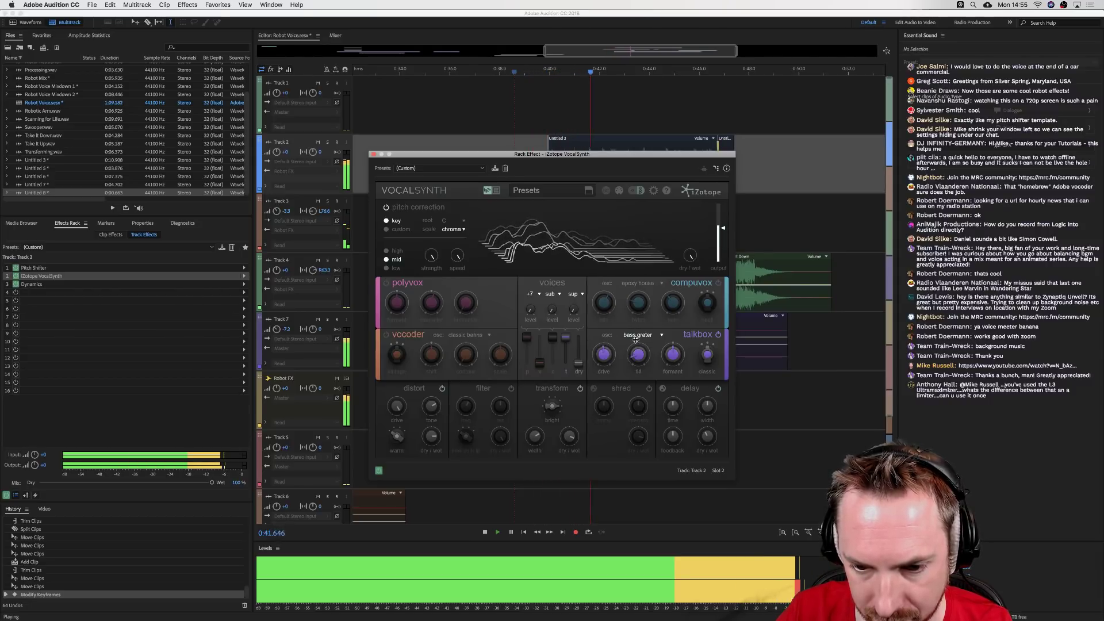
{"action": "left_click_drag", "start_coordinate": [674, 357], "coordinate": [675, 352]}
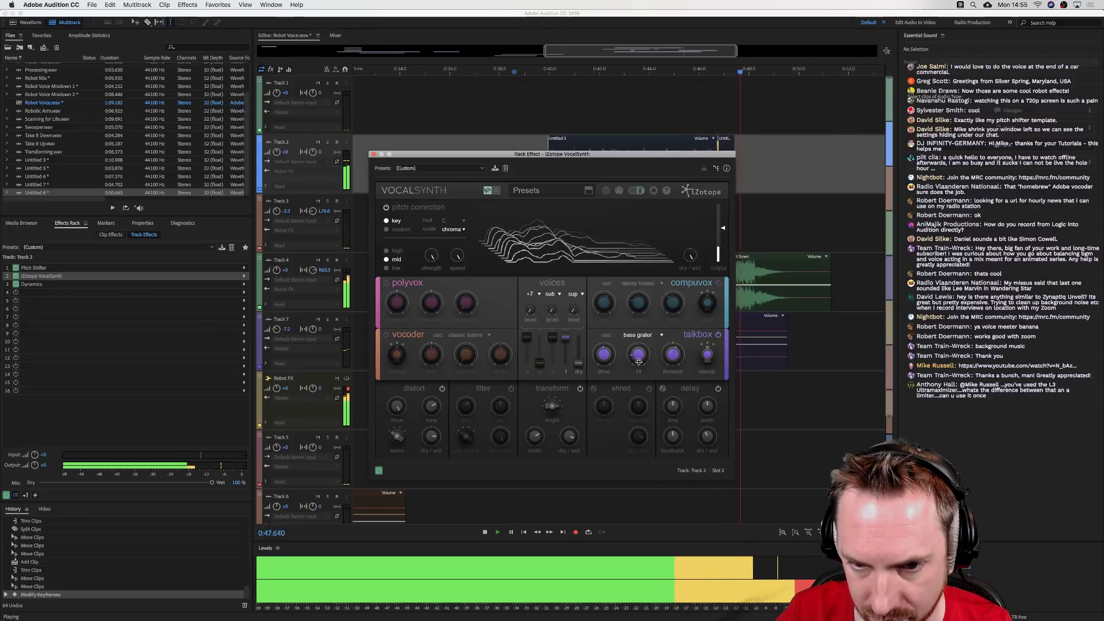
{"action": "key", "text": "space"}
- Solo Track 2 and audition the Talkbox voice on its own while fine-tuning the speaker amount
{"action": "left_click", "coordinate": [327, 142]}
{"action": "key", "text": "space"}
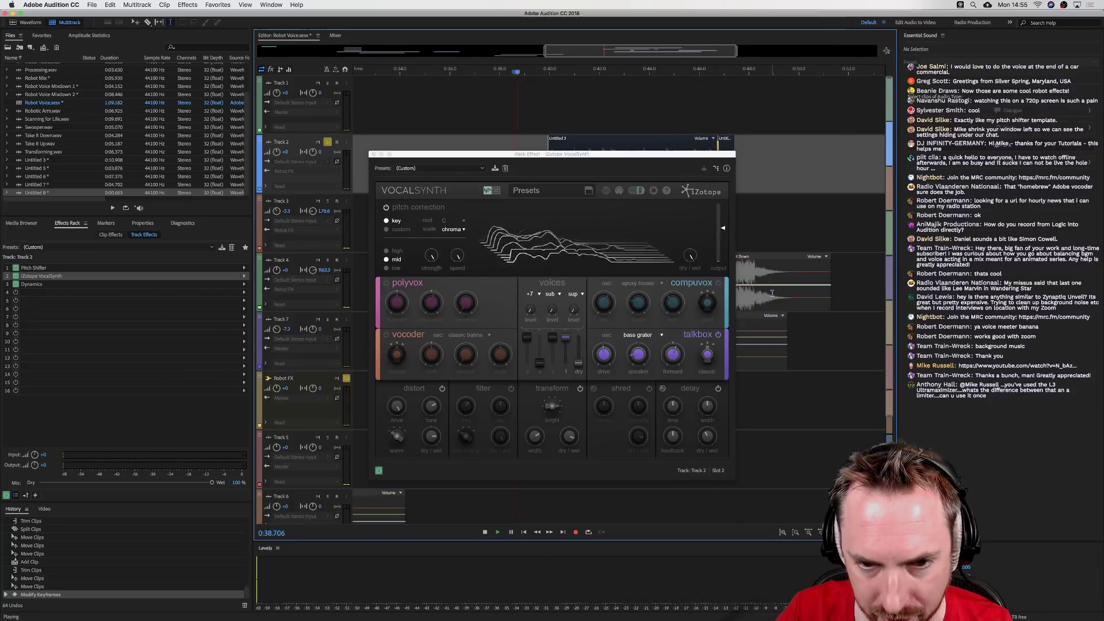
{"action": "left_click", "coordinate": [627, 356]}
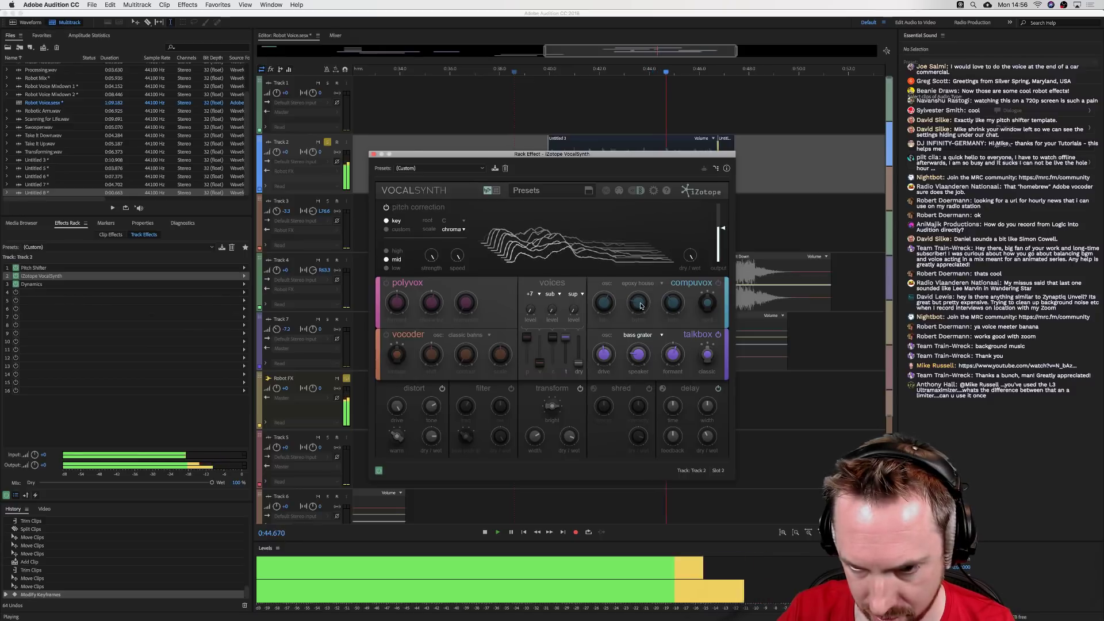
{"action": "key", "text": "space"}
- Replace Talkbox with Compuvox and adjust its bats and bytes amounts while playing the soloed voice
{"action": "left_click", "coordinate": [717, 335]}
{"action": "left_click", "coordinate": [718, 284]}
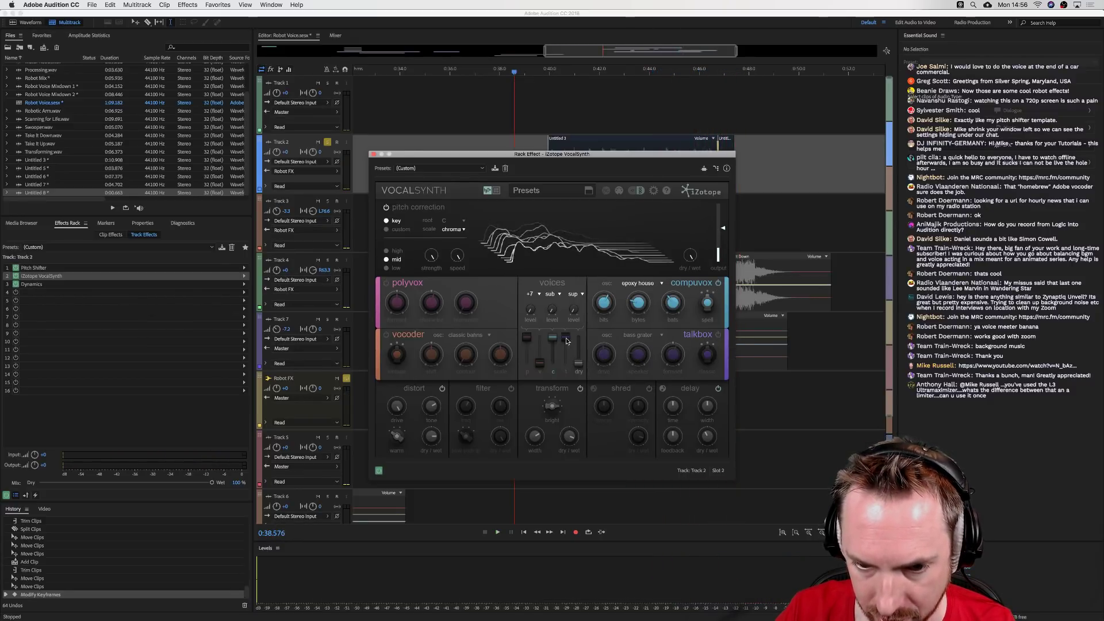
{"action": "key", "text": "space"}
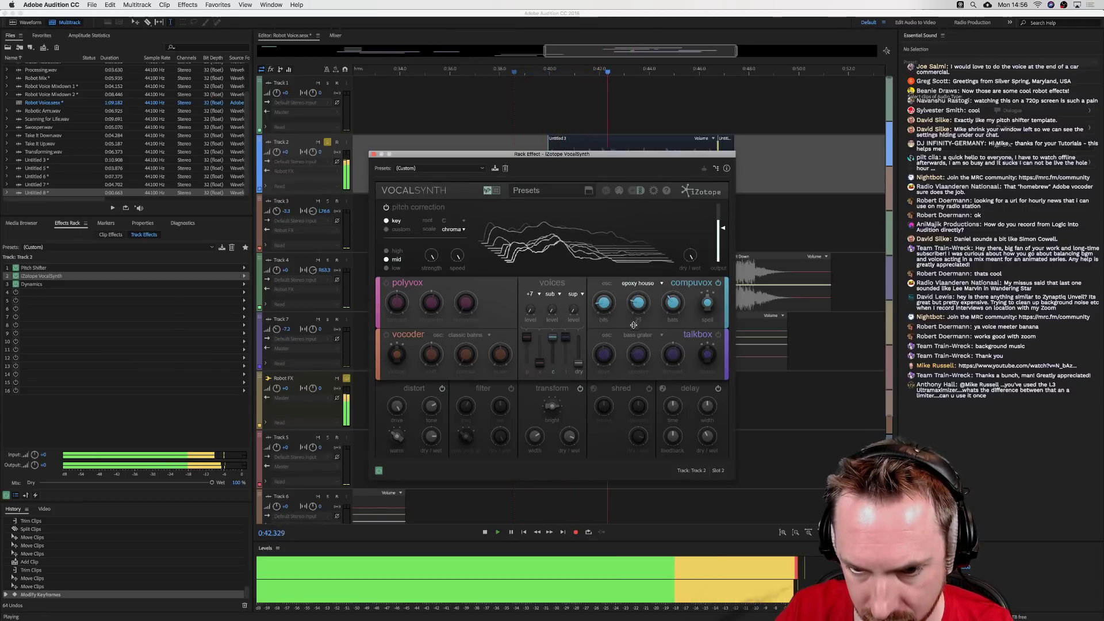
{"action": "left_click_drag", "start_coordinate": [677, 302], "coordinate": [682, 248]}
{"action": "left_click_drag", "start_coordinate": [632, 300], "coordinate": [631, 294]}
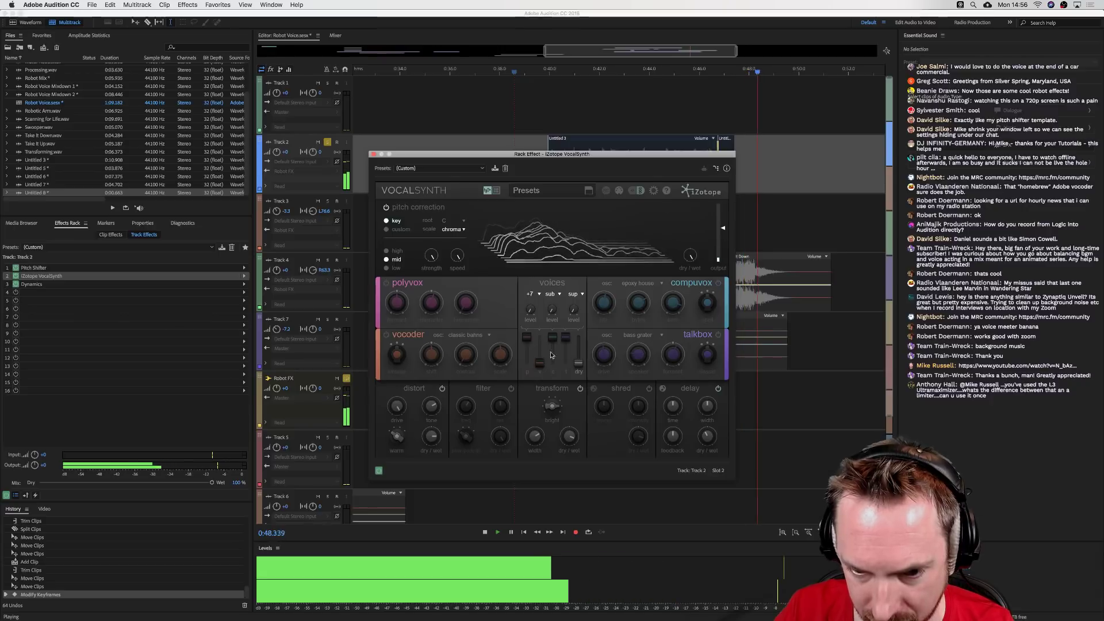
- Combine VocalSynth's vocoder and talkbox in place of Compuvox, and balance their levels while playing the soloed voice from about 0:39.8
{"action": "key", "text": "space"}
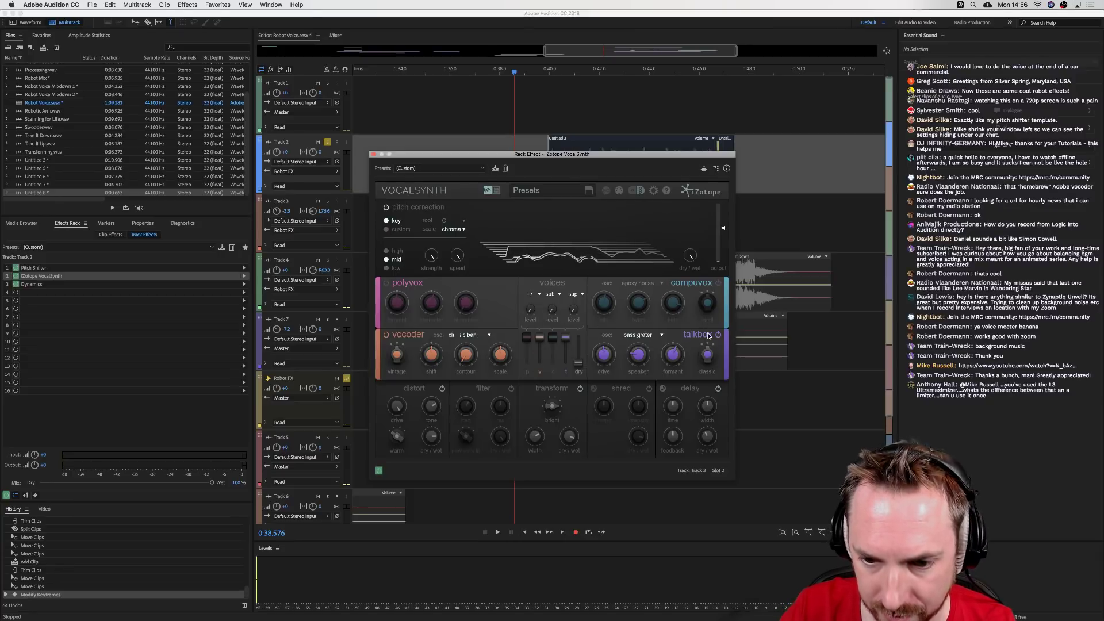
{"action": "left_click_drag", "start_coordinate": [568, 340], "coordinate": [566, 368]}
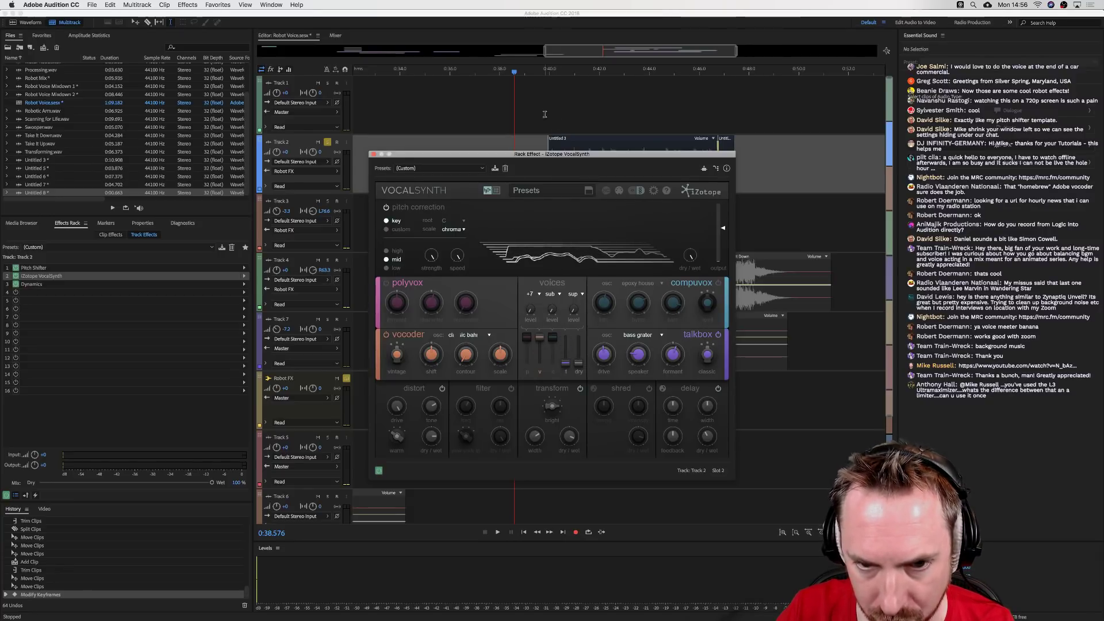
{"action": "left_click", "coordinate": [544, 112]}
{"action": "key", "text": "space"}
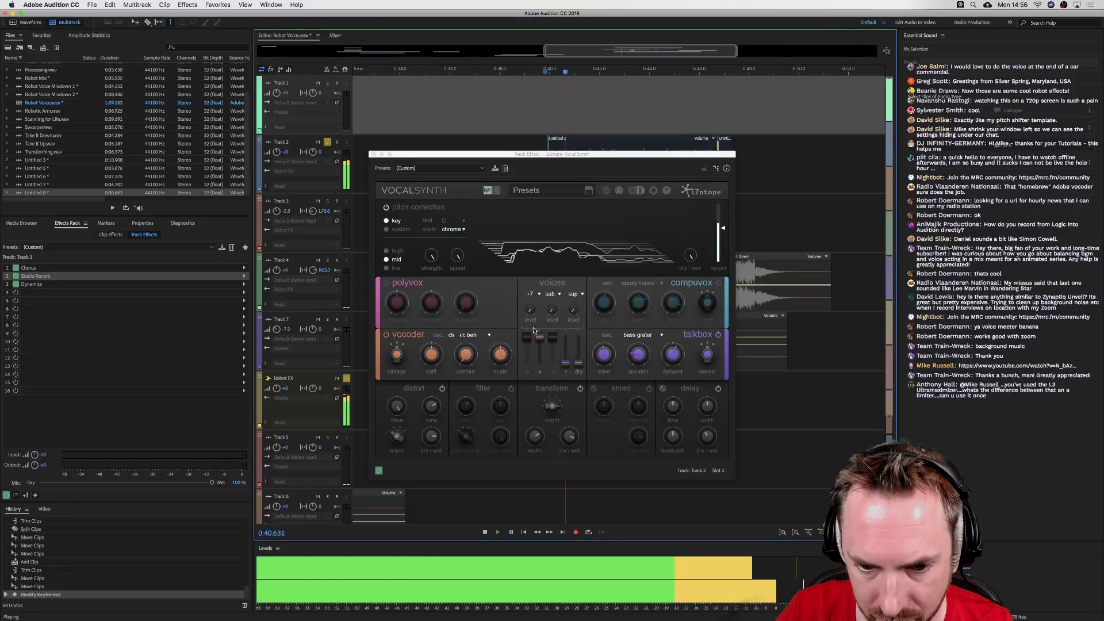
{"action": "left_click", "coordinate": [463, 355]}
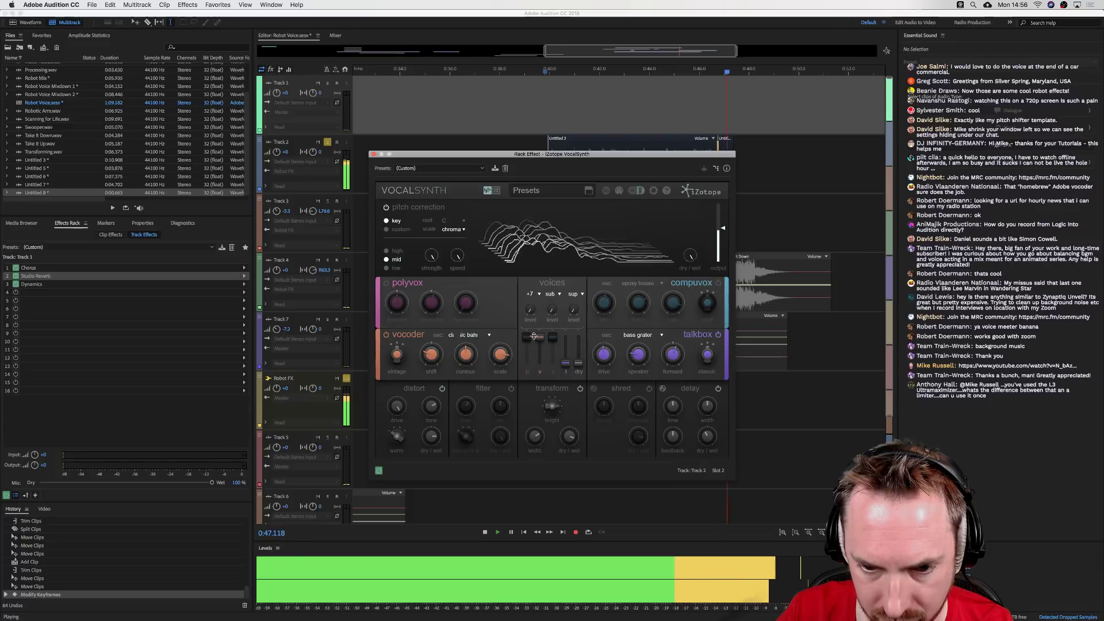
{"action": "key", "text": "space"}
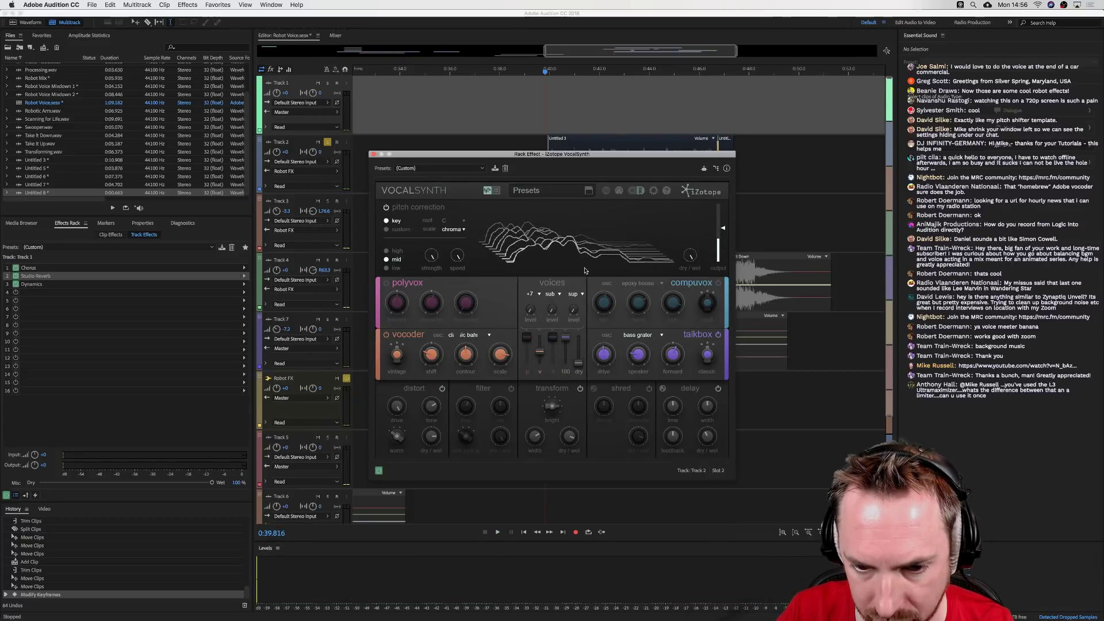
- Replay the blended vocoder and talkbox voice from about 0:39.3 while fine-tuning the vocoder level
{"action": "left_click", "coordinate": [532, 118]}
{"action": "key", "text": "space"}
{"action": "left_click", "coordinate": [538, 353]}
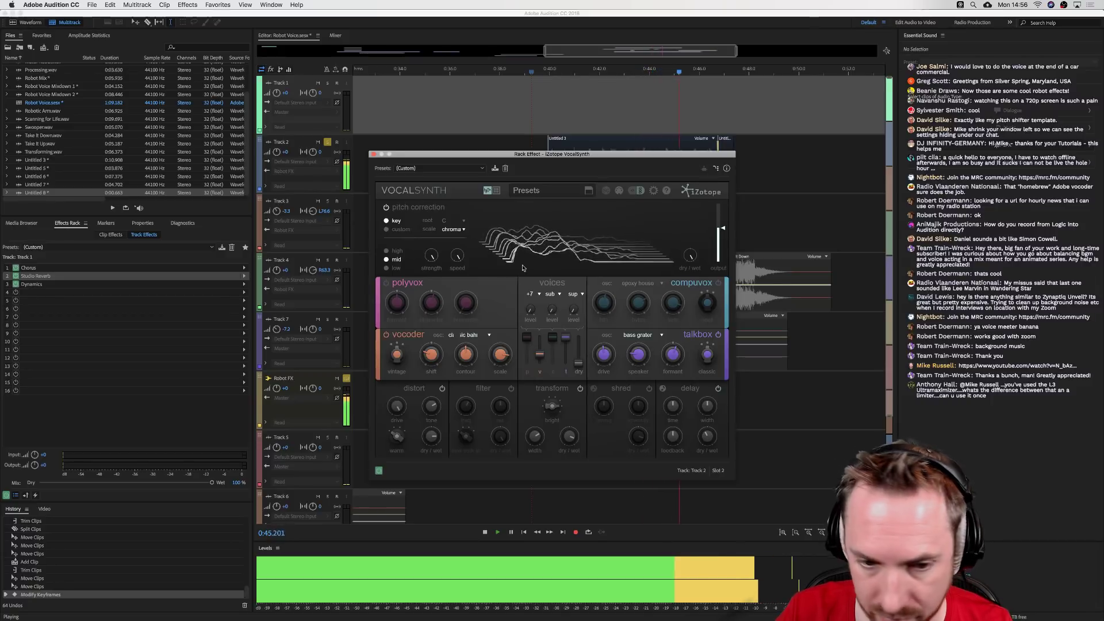
{"action": "key", "text": "space"}
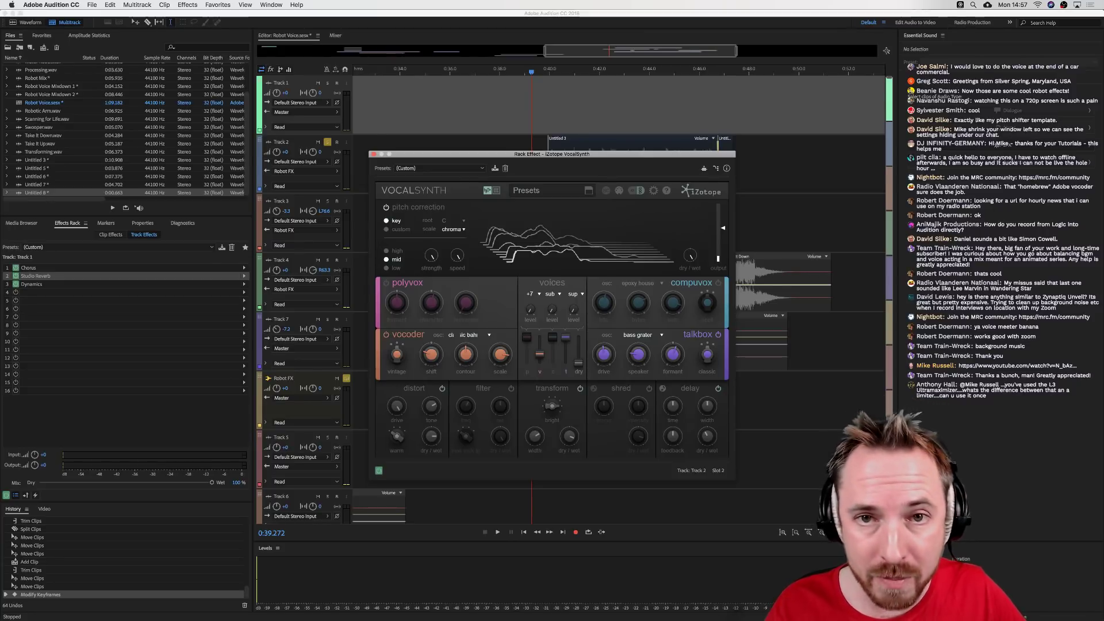
- Switch to Google Chrome and load youtube.com/musicradiocreative in the tab showing Facebook
{"action": "mouse_move", "coordinate": [313, 611]}
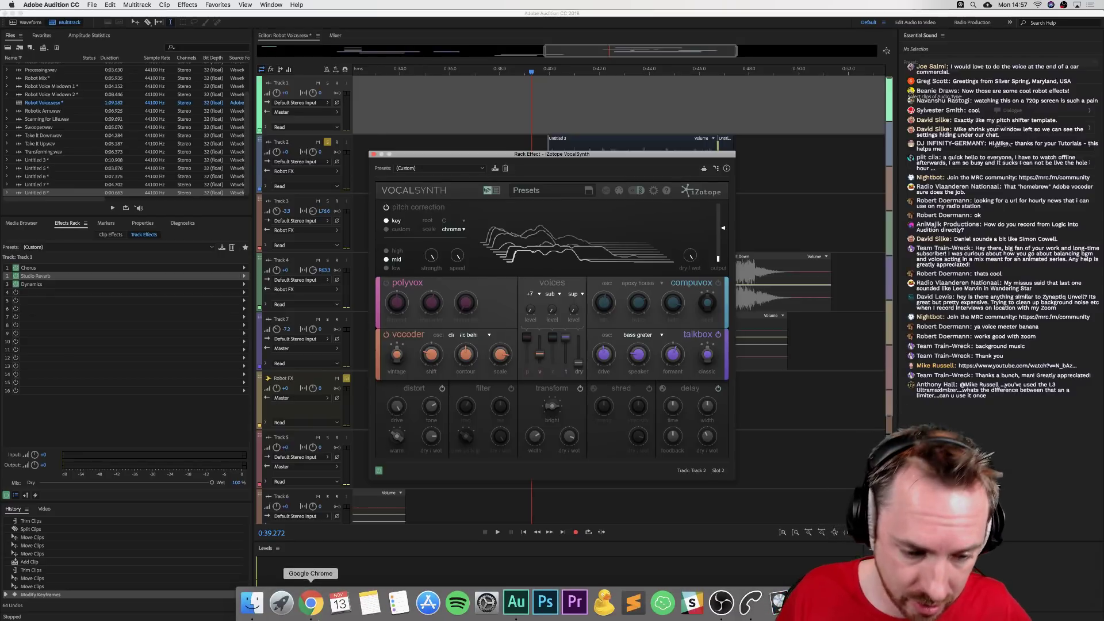
{"action": "left_click", "coordinate": [310, 603]}
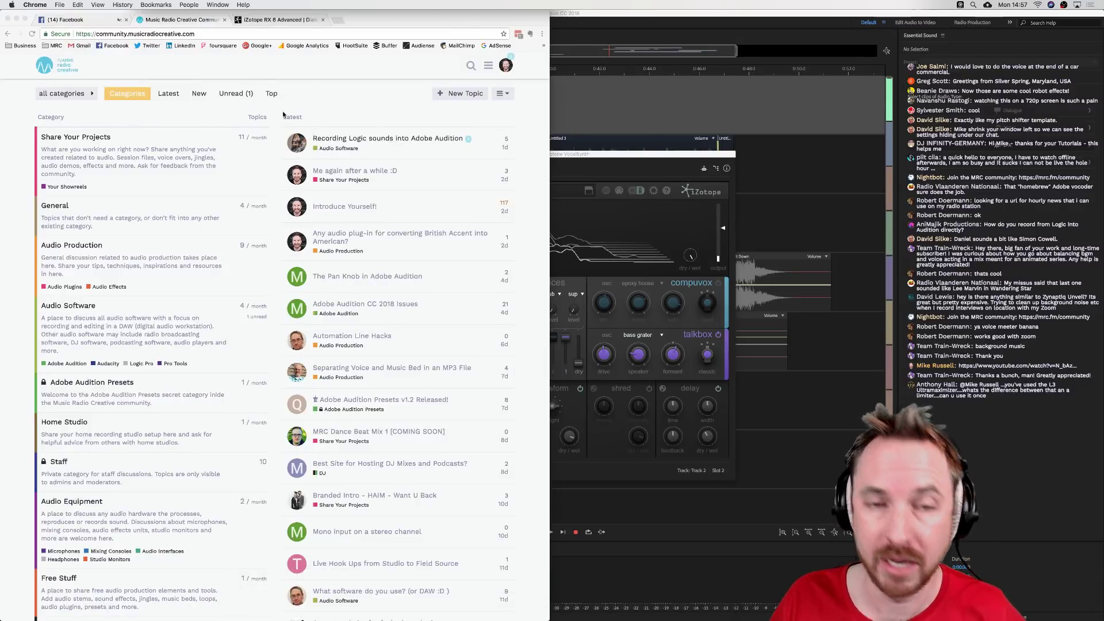
{"action": "left_click", "coordinate": [92, 22]}
{"action": "left_click", "coordinate": [93, 34]}
{"action": "type", "text": "youtube.com/musicradiocreative"}
{"action": "key", "text": "Return"}
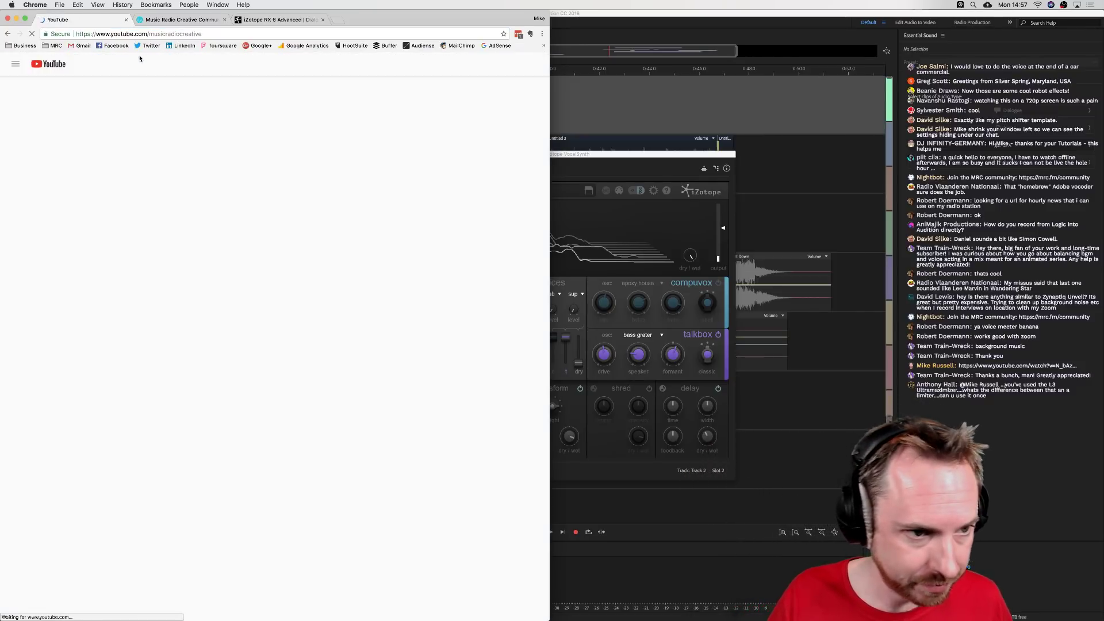